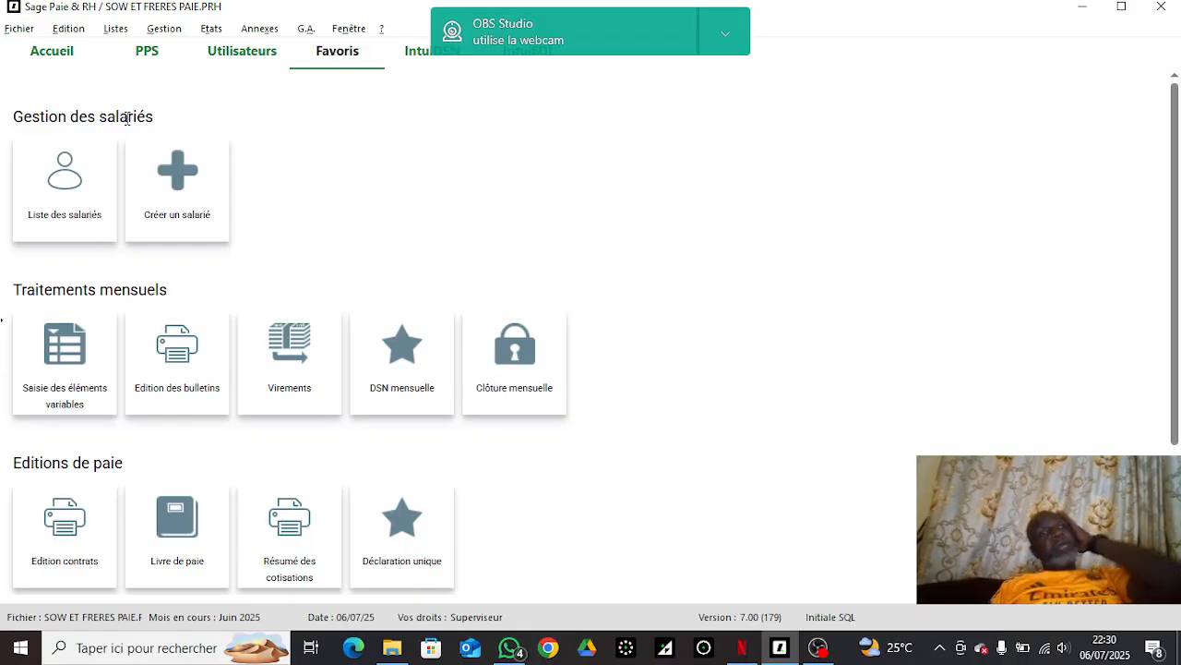
# Step: Open the list of employees and hide the webcam notification covering it
pyautogui.click(68, 230)
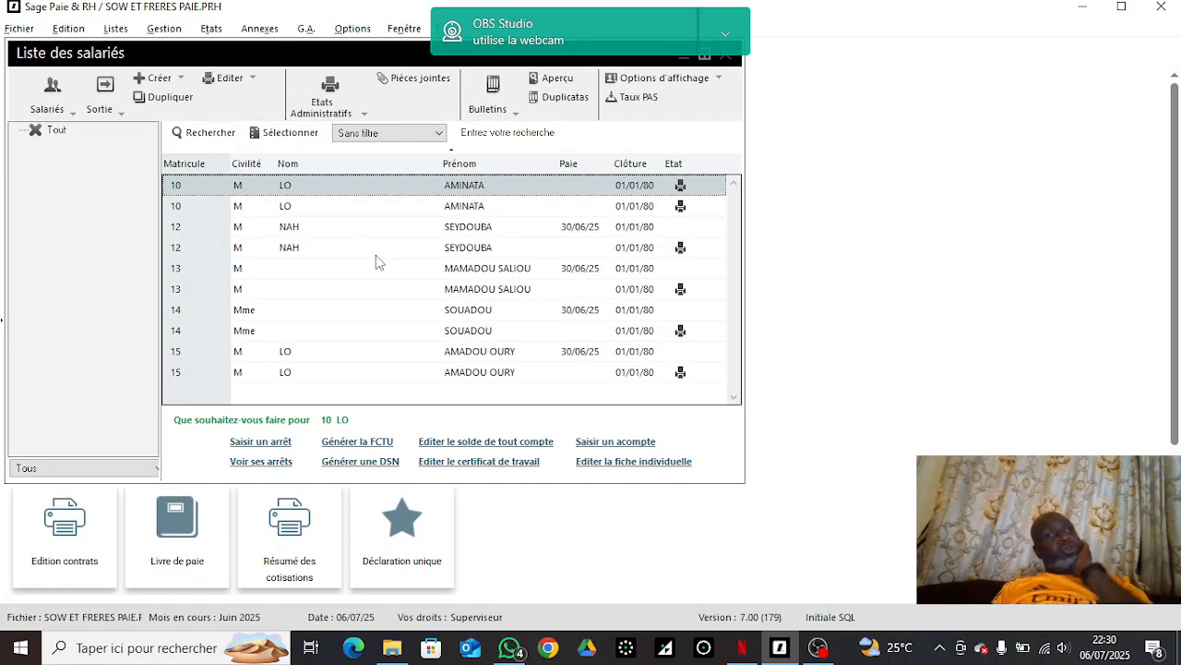
pyautogui.click(578, 324)
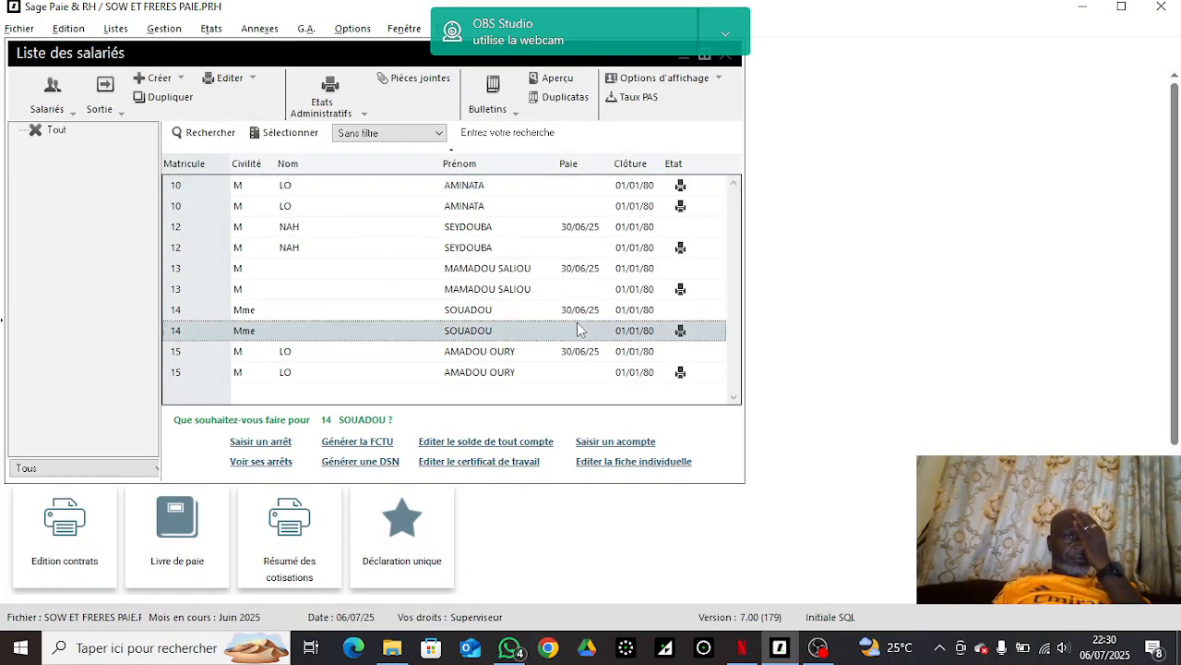
pyautogui.click(726, 38)
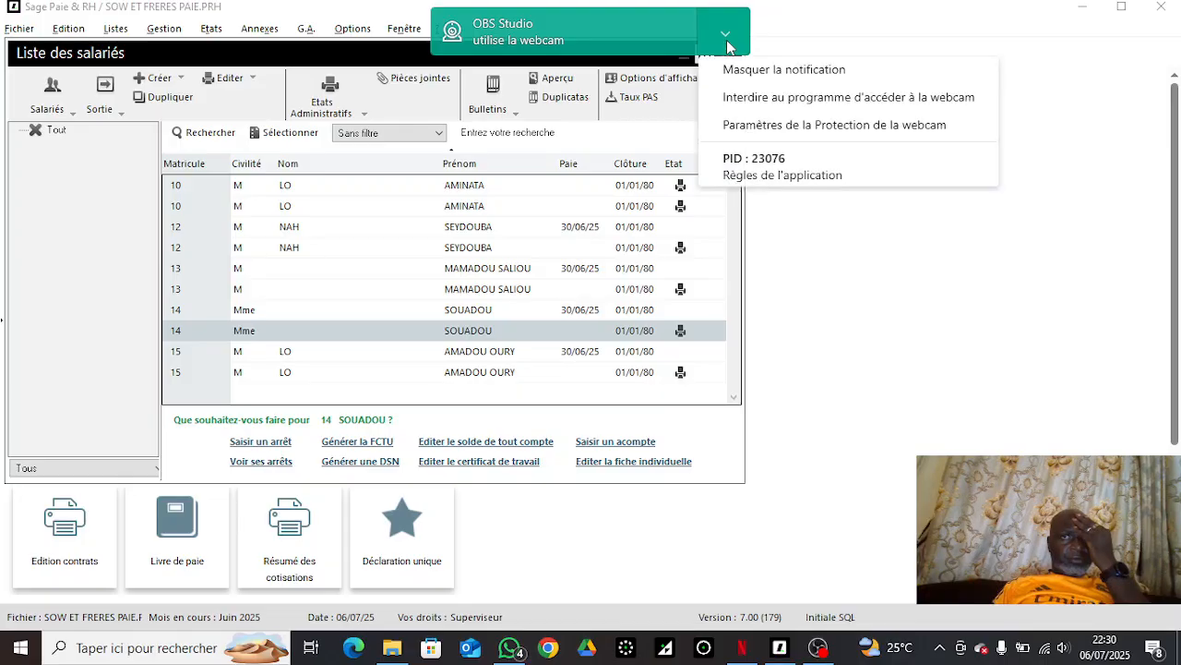
pyautogui.click(745, 72)
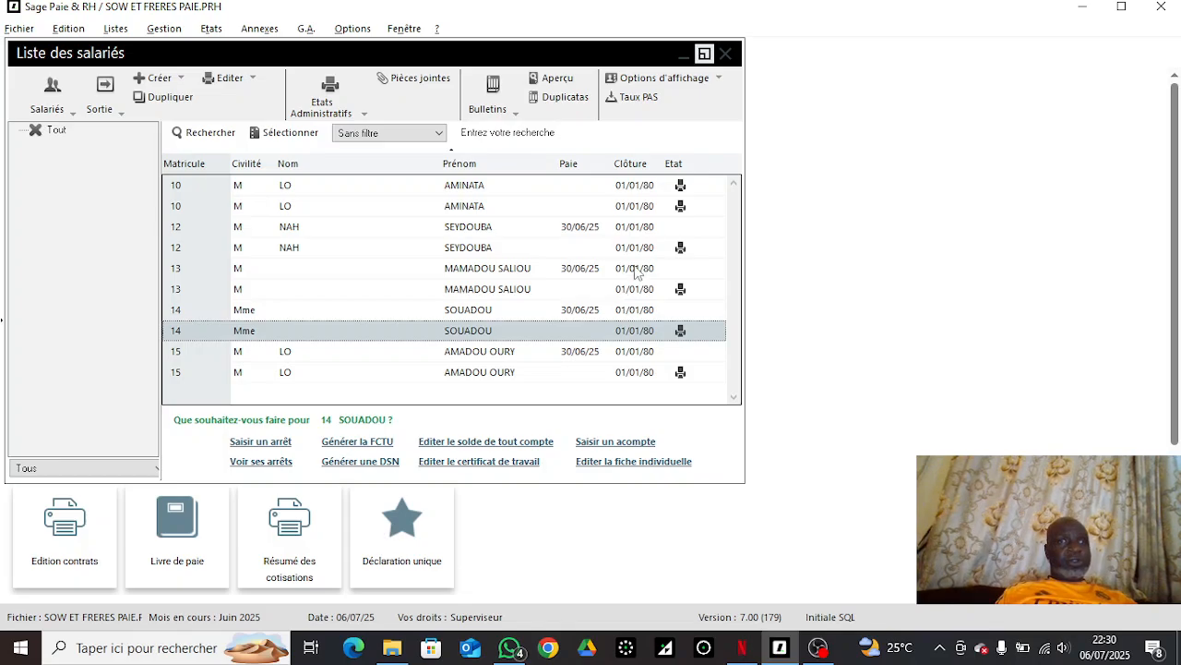
# Step: Open the contract information of the first employee with a 30/06/25 pay date and set the hire date to 01/01/25
pyautogui.doubleClick(582, 234)
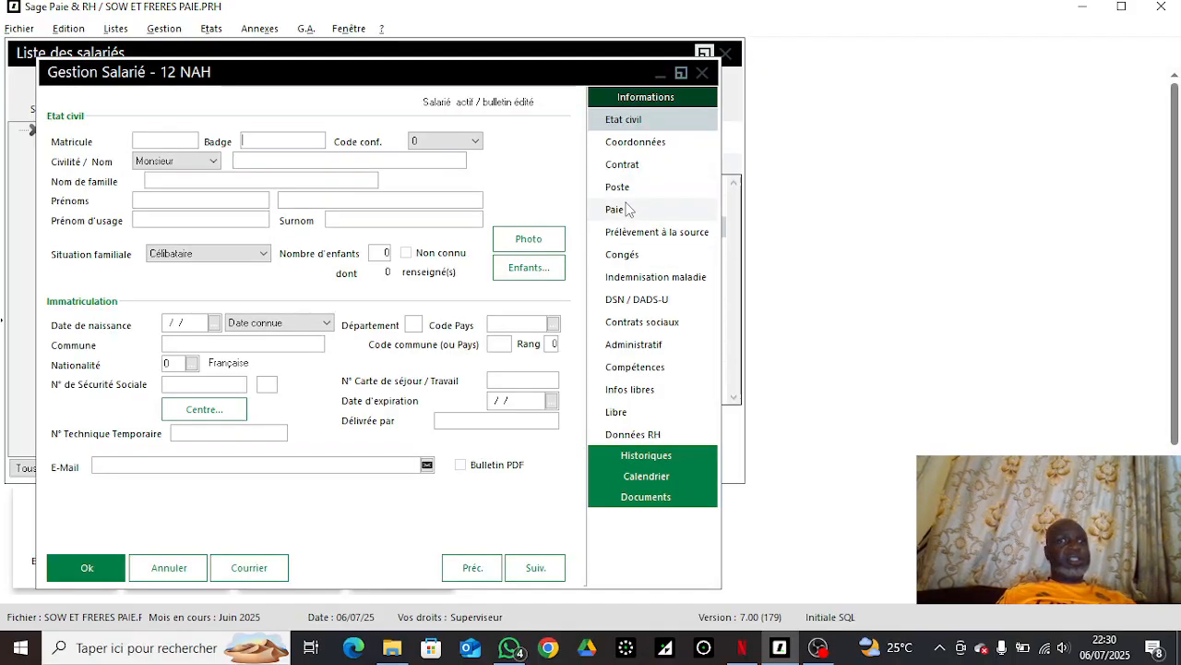
pyautogui.click(637, 166)
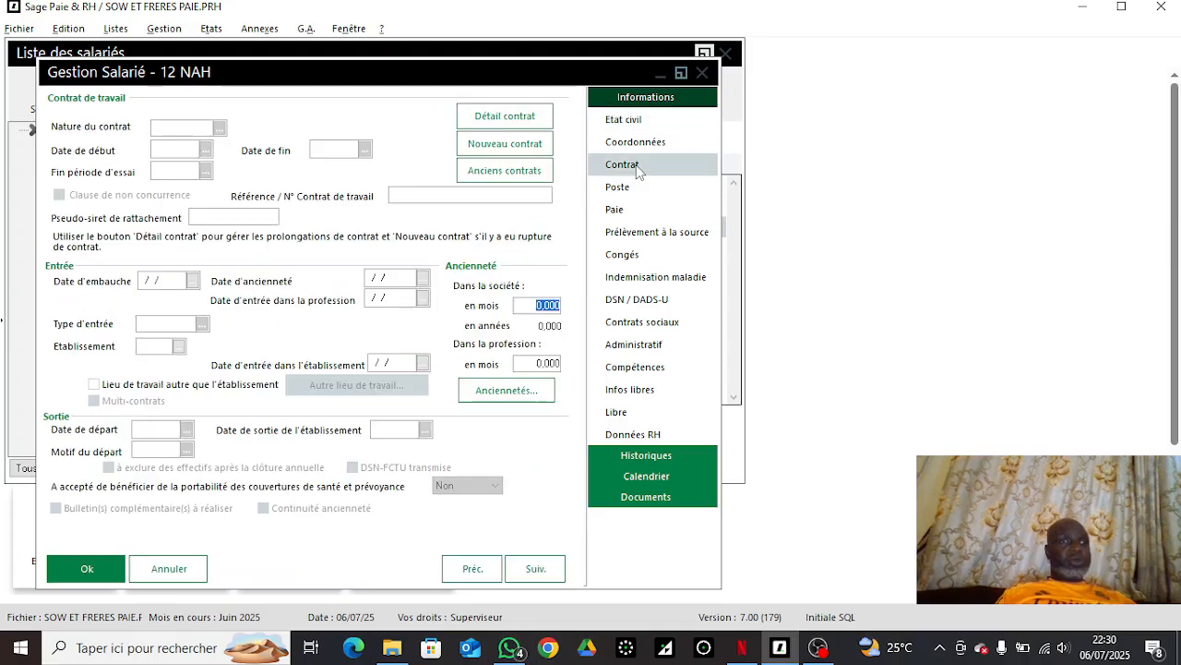
pyautogui.click(193, 283)
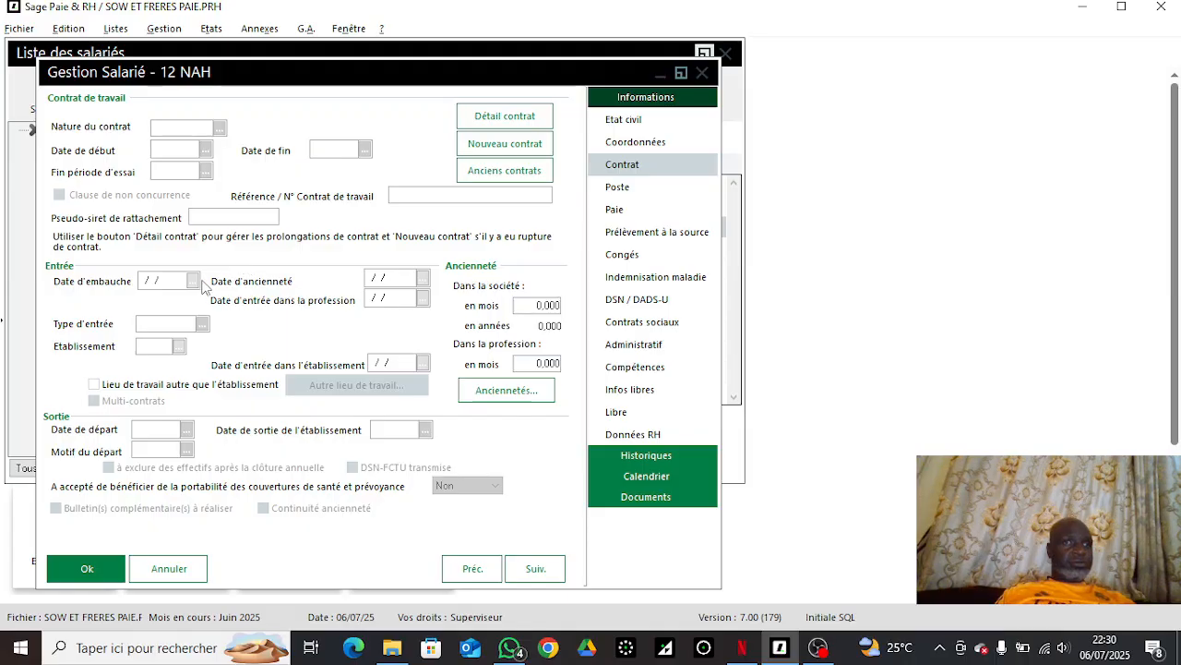
pyautogui.click(194, 282)
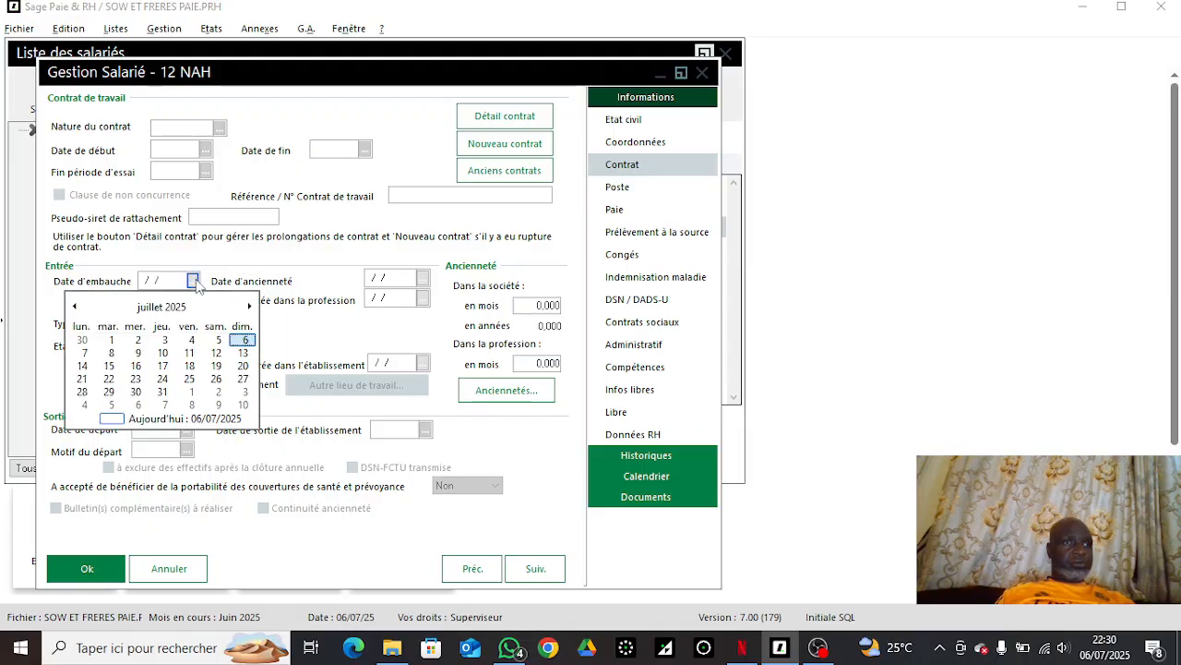
pyautogui.click(110, 310)
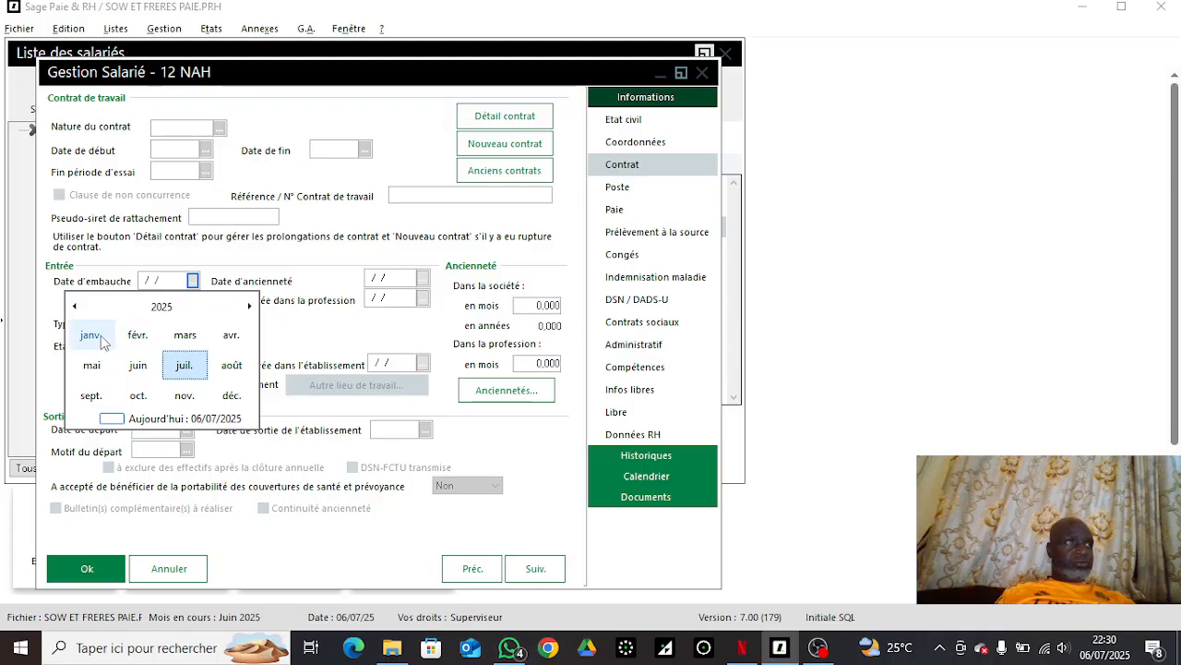
pyautogui.click(91, 336)
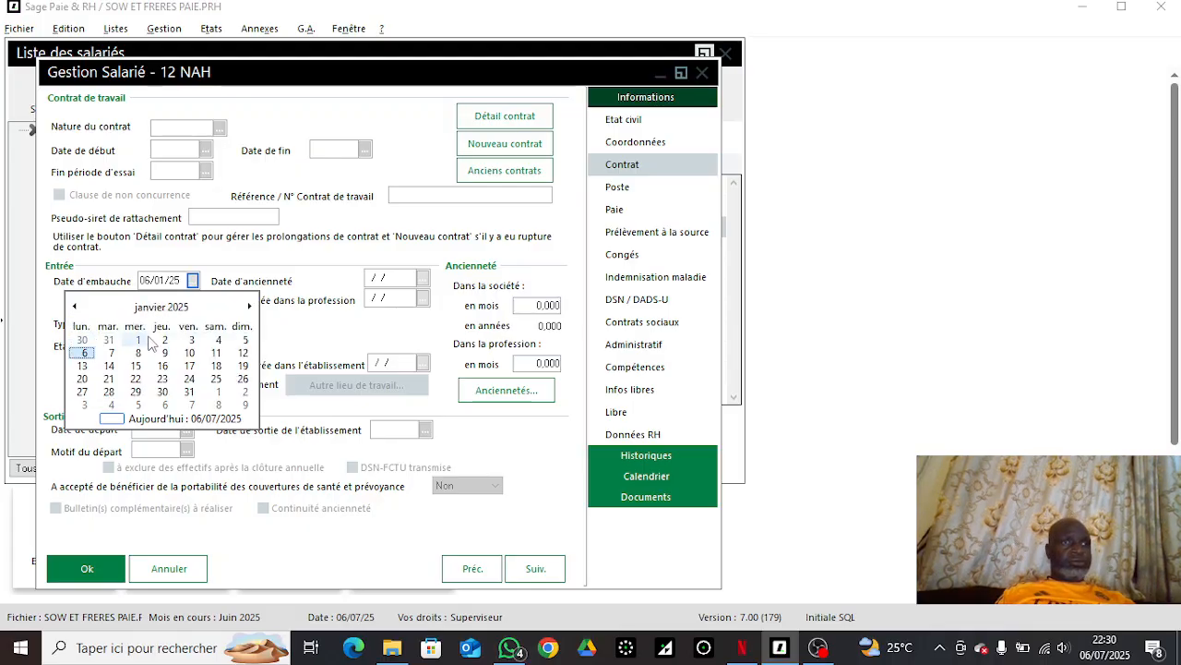
pyautogui.click(136, 340)
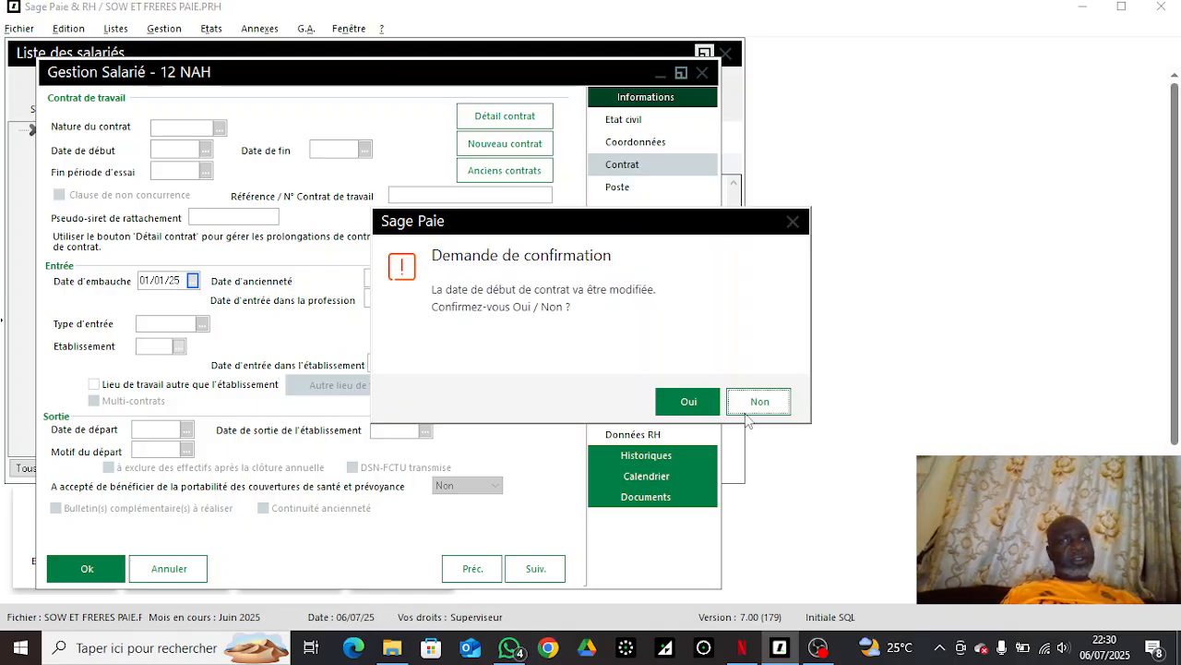
# Step: Accept the contract start date change, update the seniority, profession, establishment and position start dates, and recalculate the seniority
pyautogui.click(688, 402)
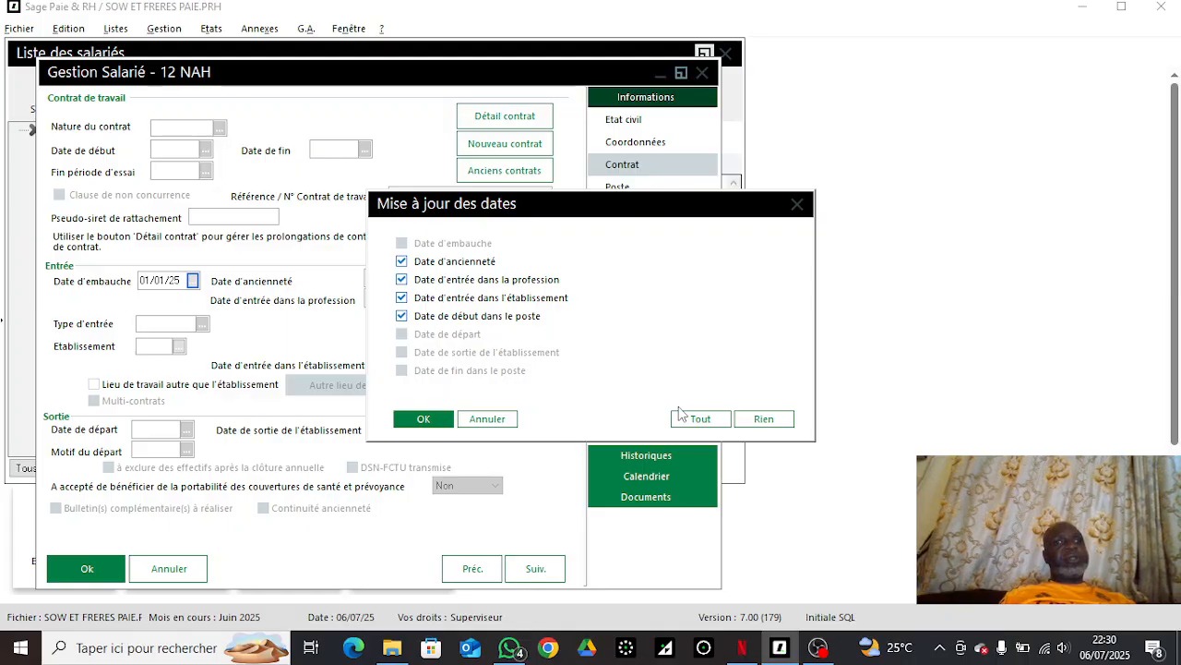
pyautogui.click(430, 416)
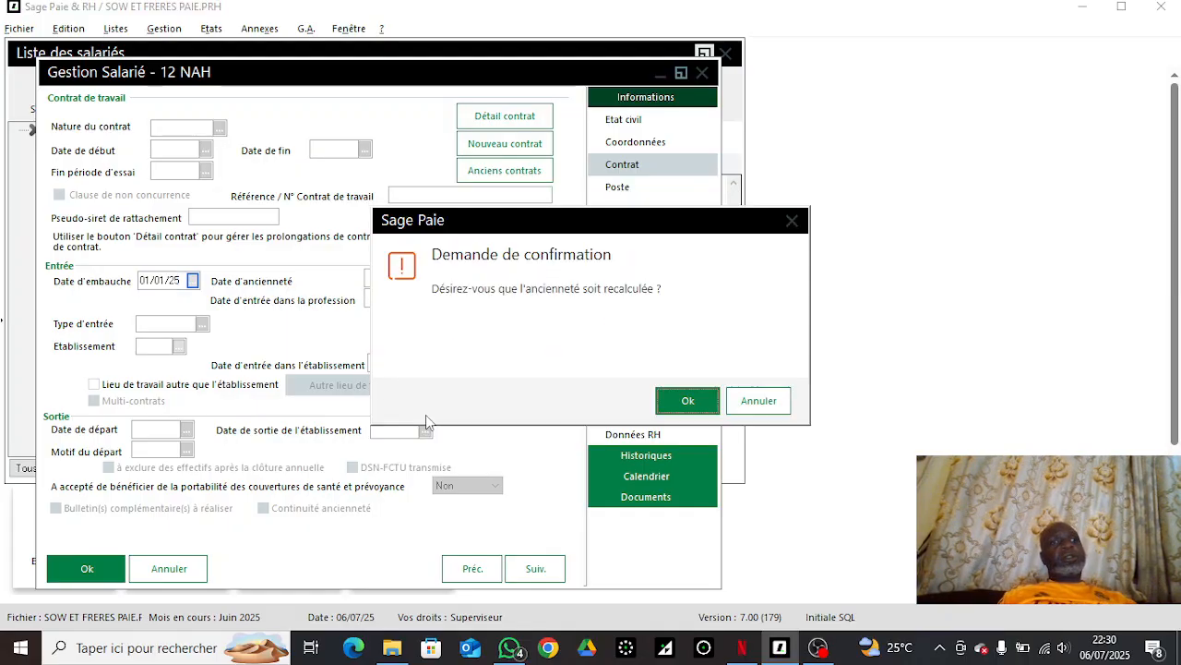
pyautogui.click(689, 400)
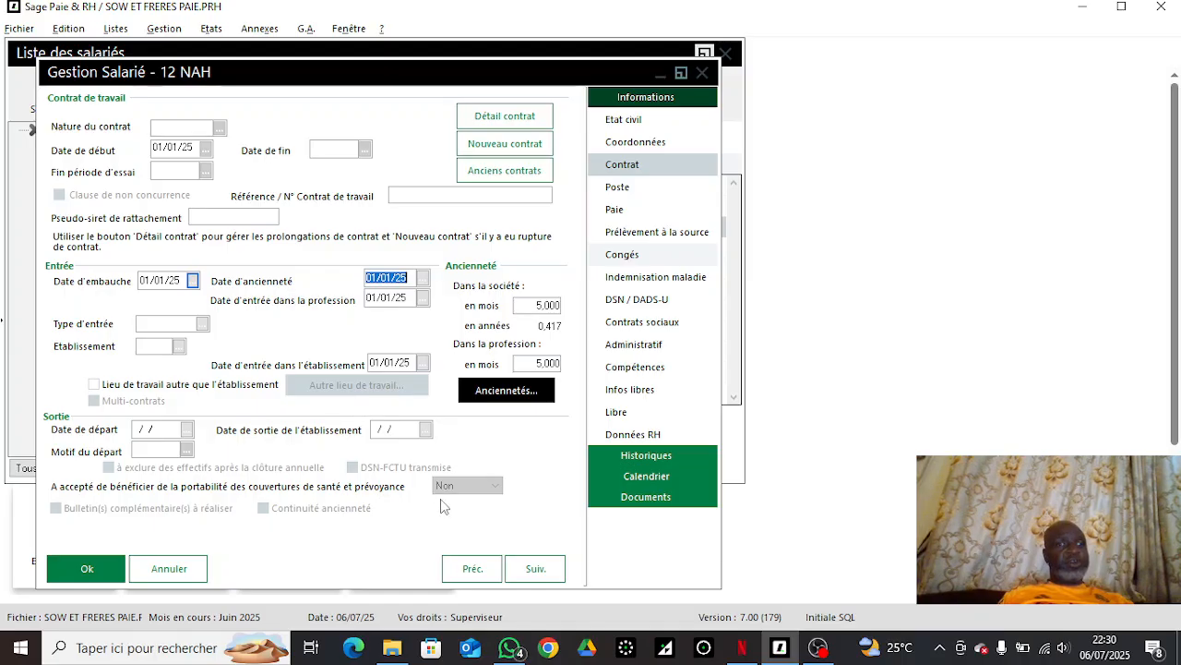
# Step: Try to move on to the next employee's record
pyautogui.click(535, 568)
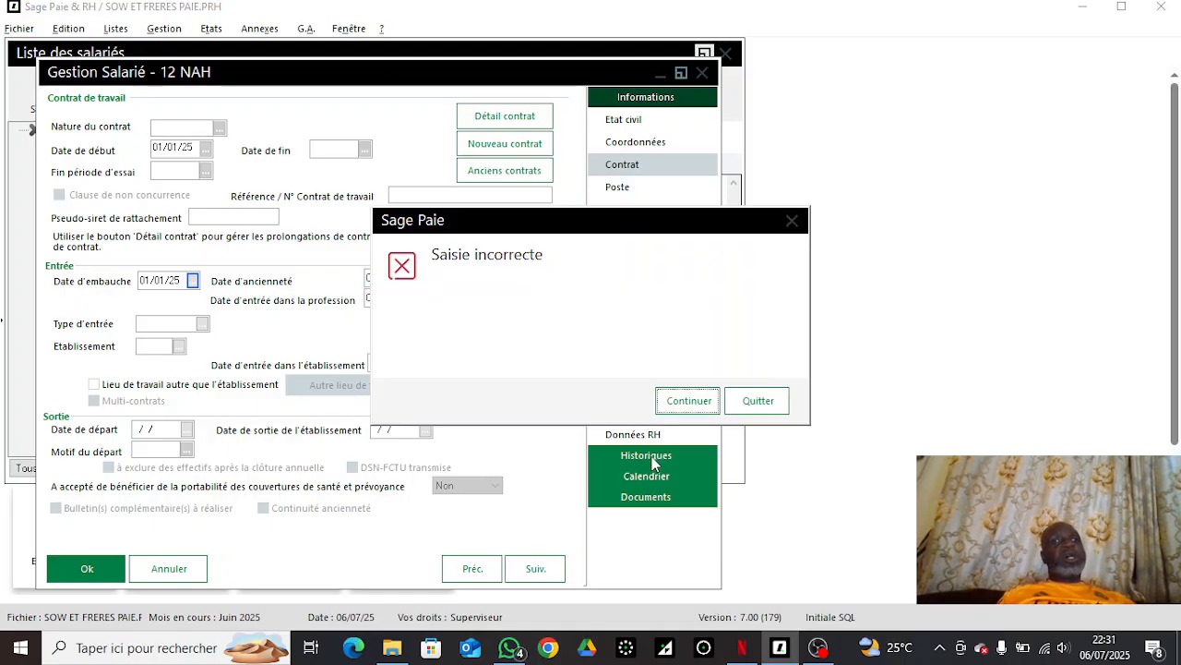
pyautogui.click(689, 401)
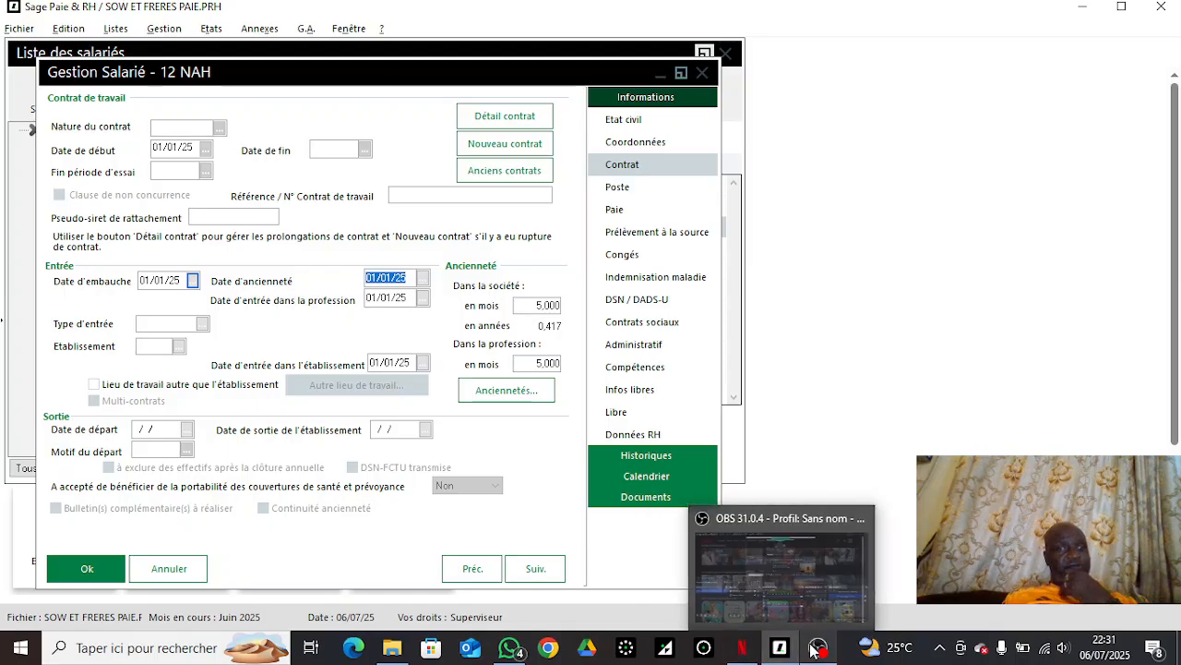
# Step: Switch to WhatsApp and examine the photo of the handwritten seniority percentage scale in the group chat, returning to Sage Paie at the end
pyautogui.click(511, 648)
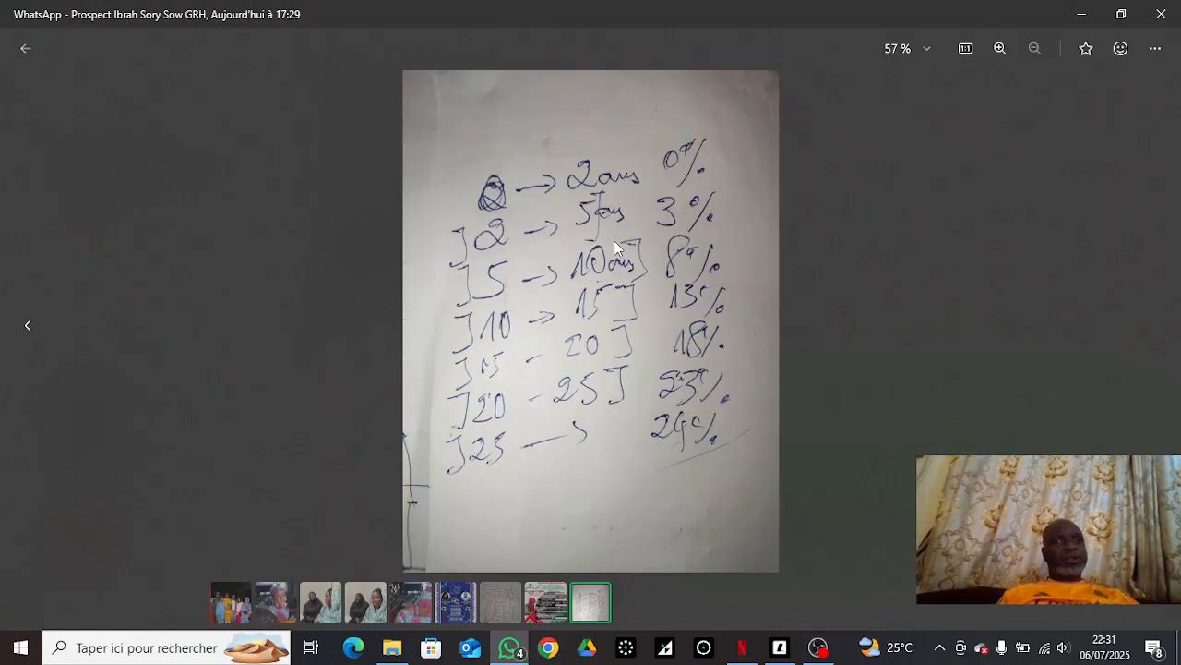
pyautogui.click(826, 570)
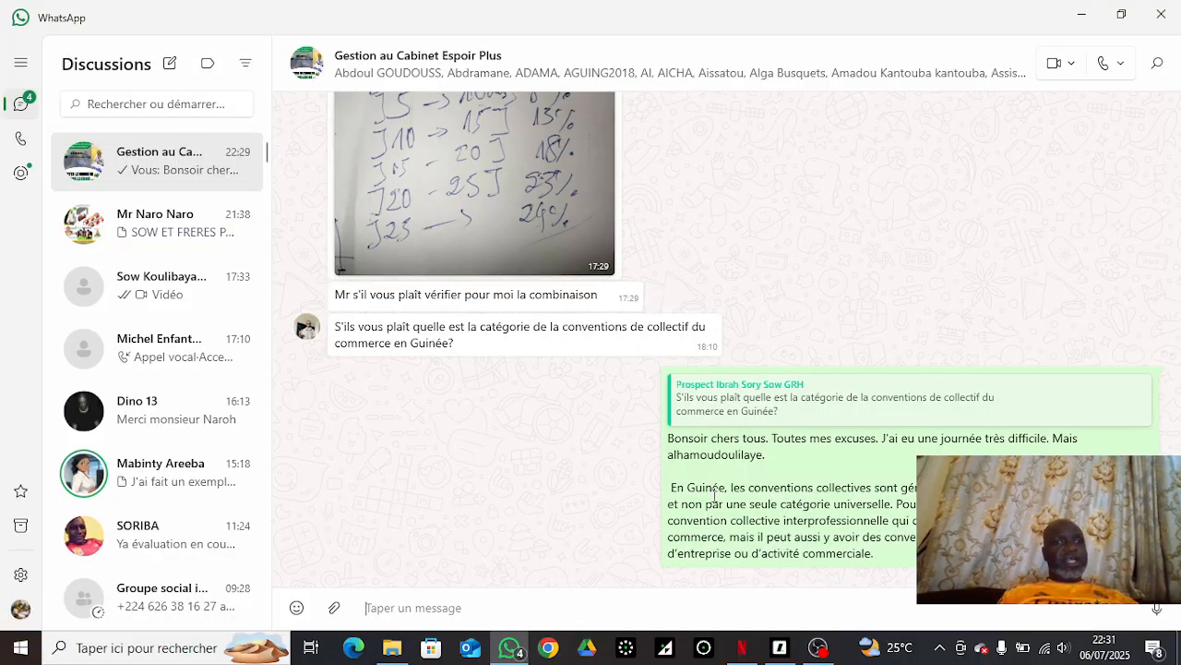
pyautogui.click(507, 650)
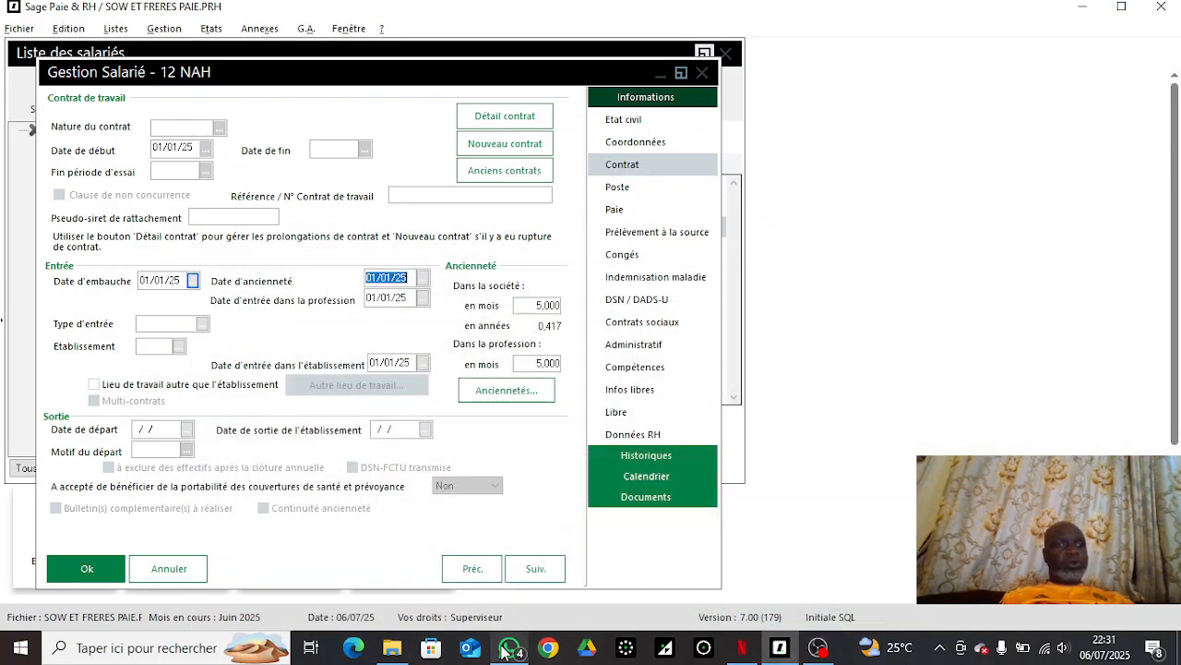
pyautogui.click(506, 650)
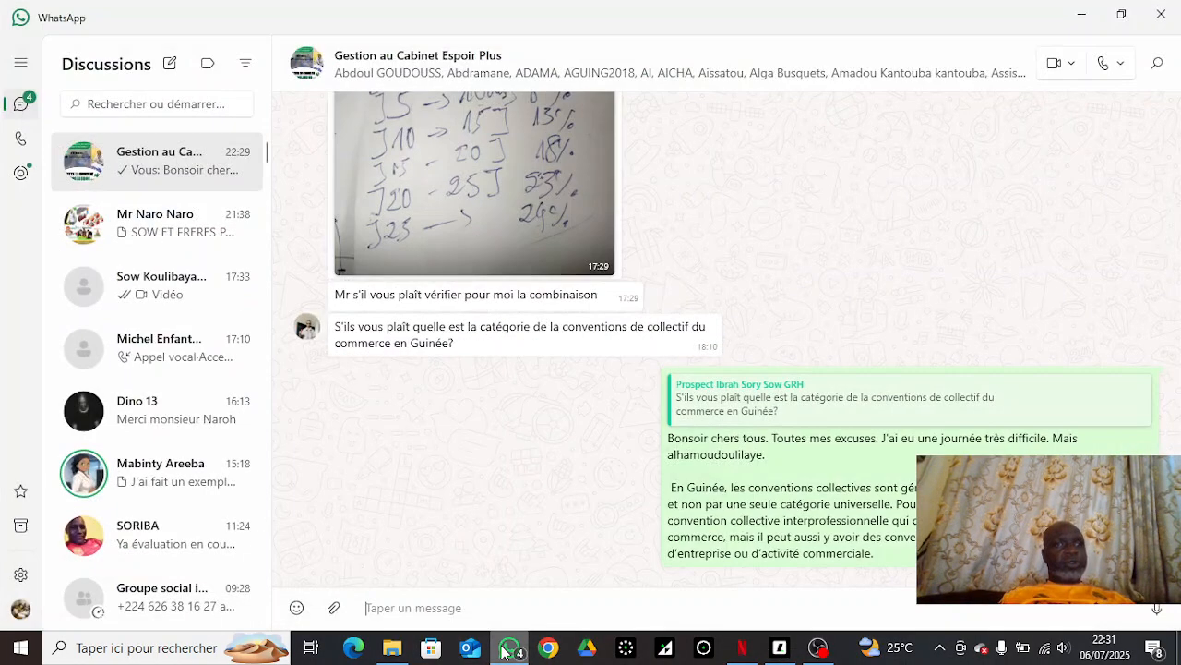
pyautogui.click(512, 168)
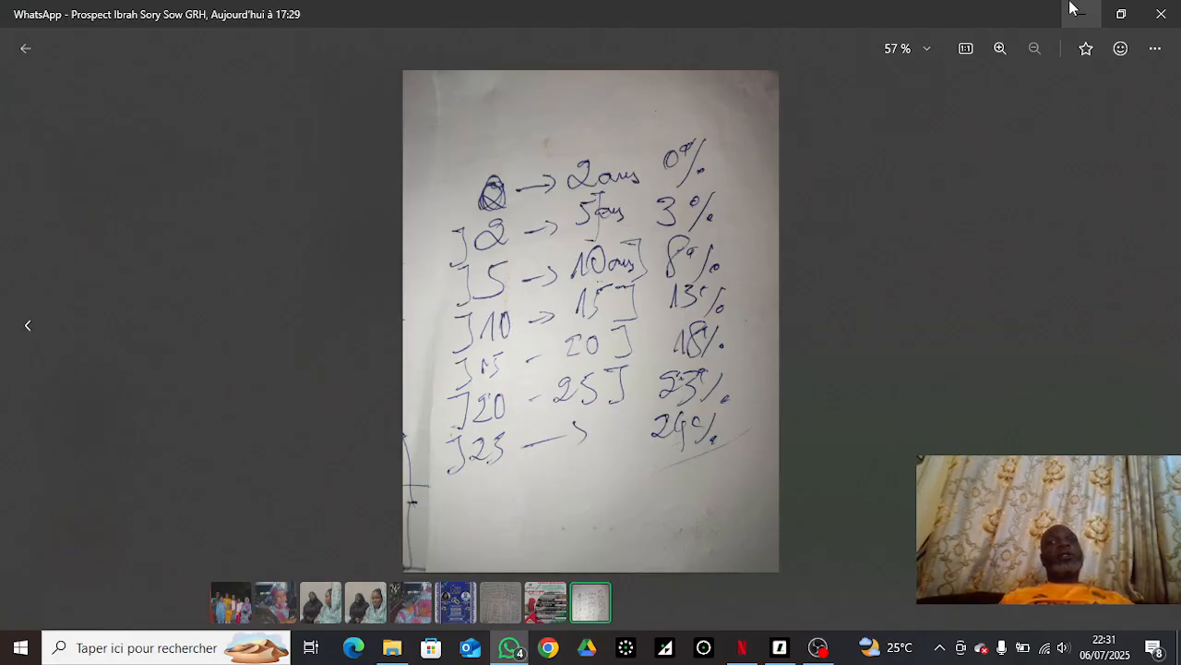
pyautogui.click(780, 647)
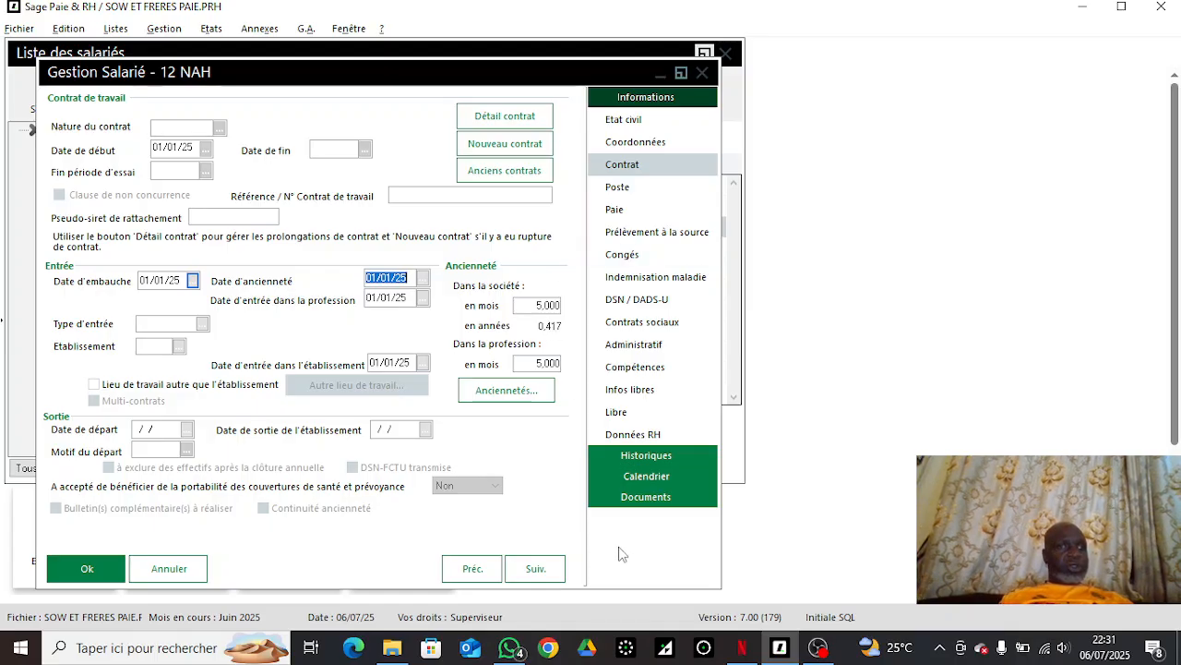
# Step: Retry advancing from the current contract page to the following employee, dismissing each input error
pyautogui.click(530, 576)
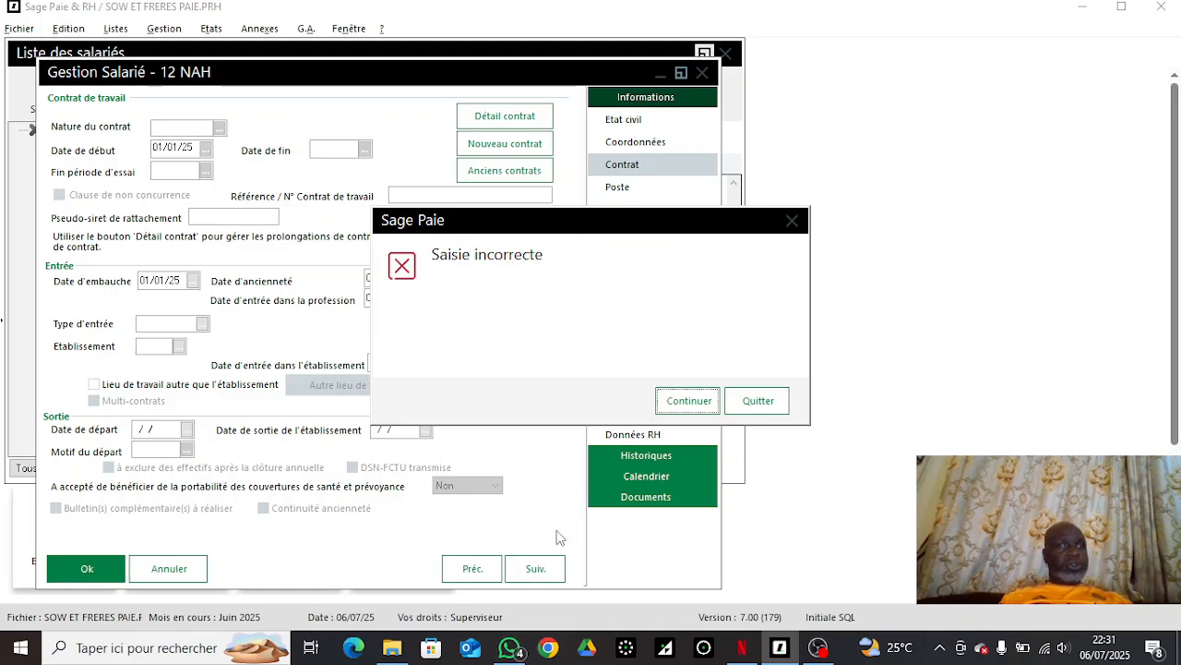
pyautogui.click(695, 401)
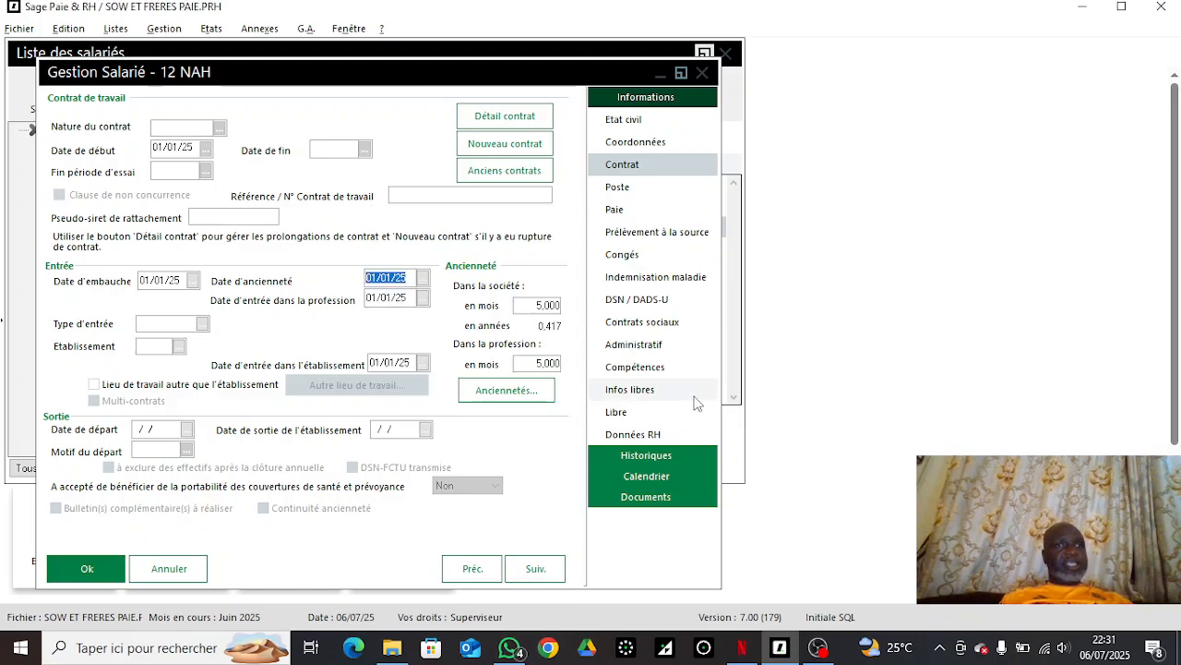
pyautogui.click(536, 569)
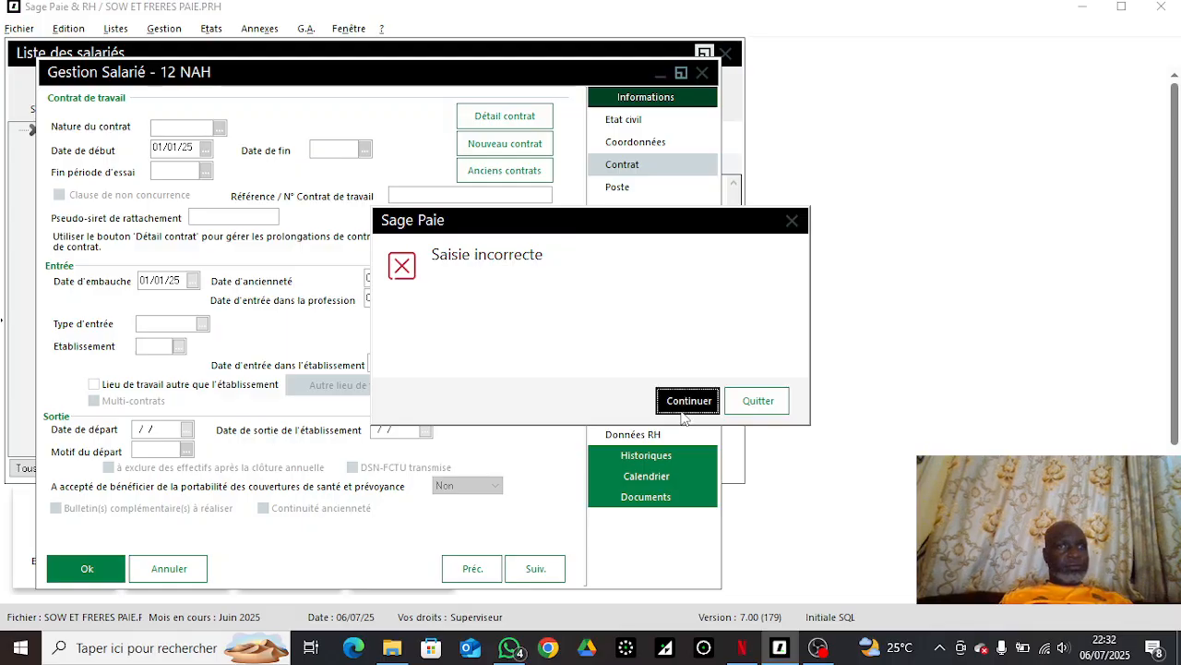
pyautogui.click(683, 399)
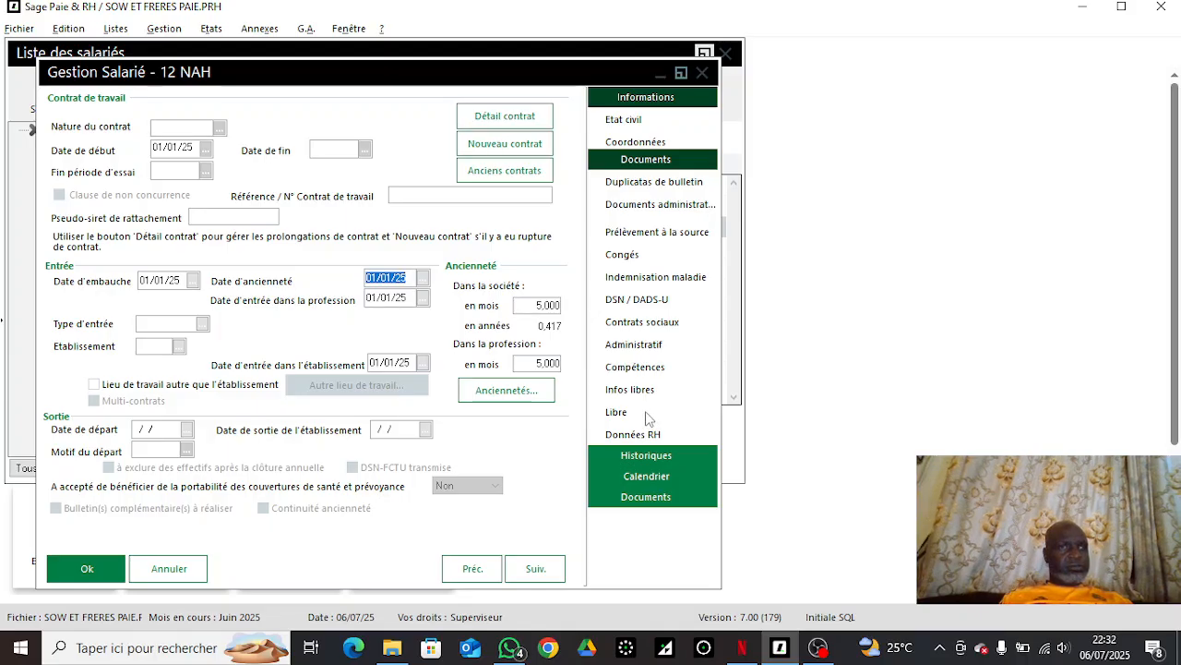
# Step: Try to validate the employee record, and quit it without correcting the entry
pyautogui.click(116, 567)
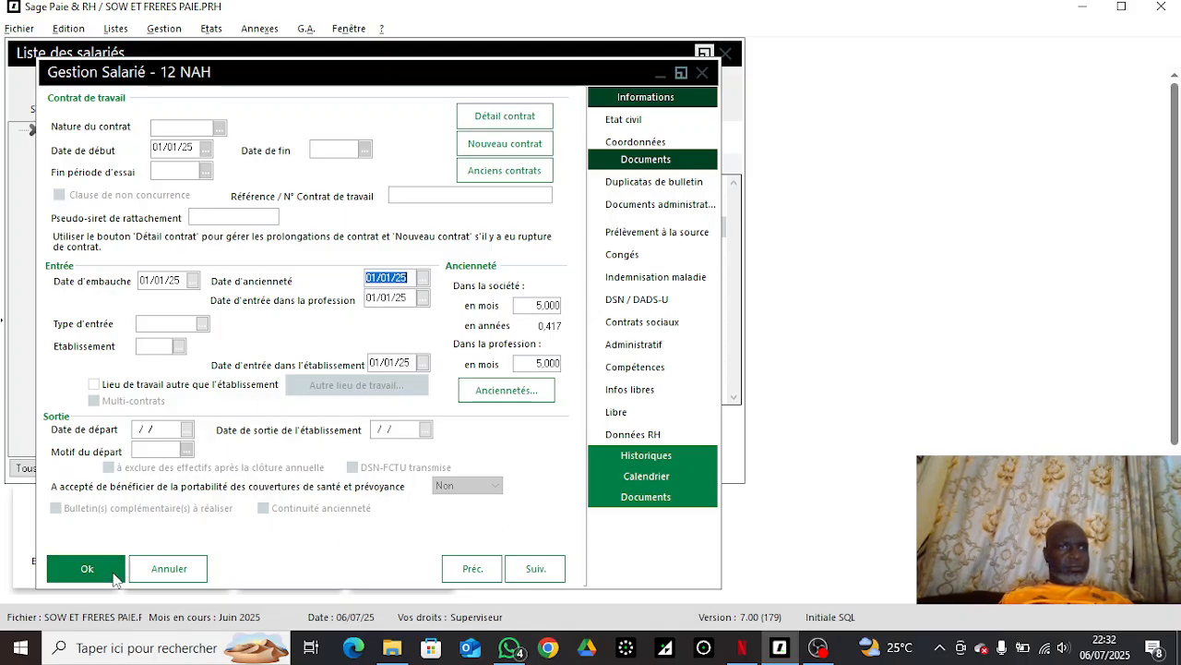
pyautogui.click(670, 408)
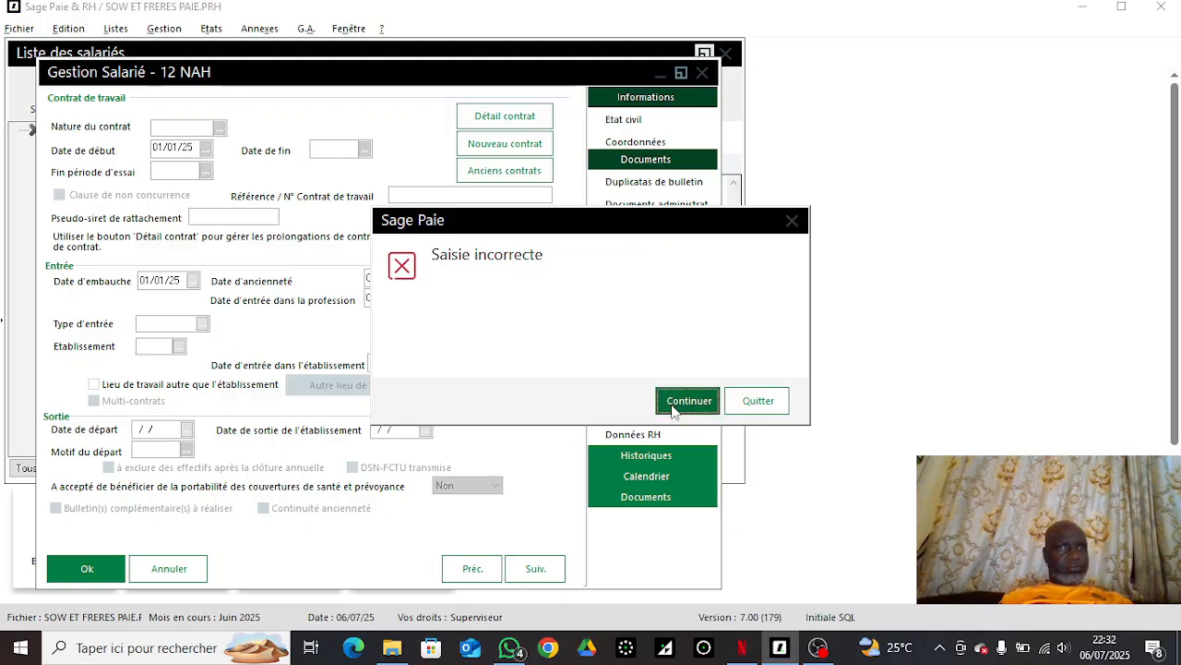
pyautogui.click(82, 565)
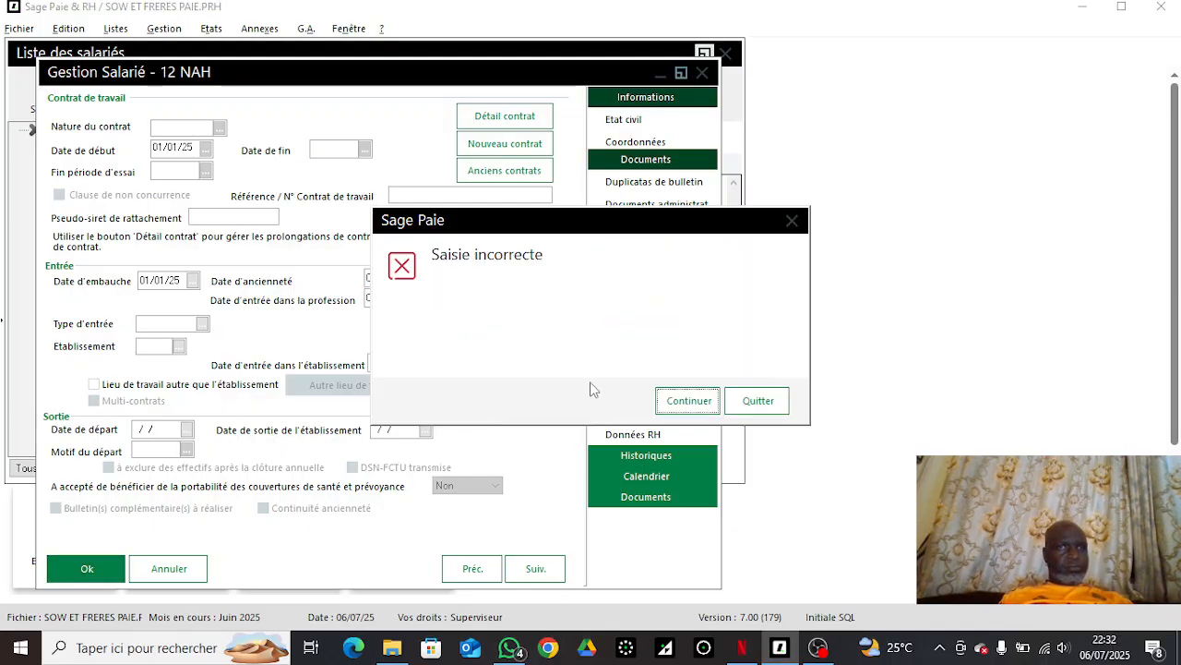
pyautogui.click(747, 402)
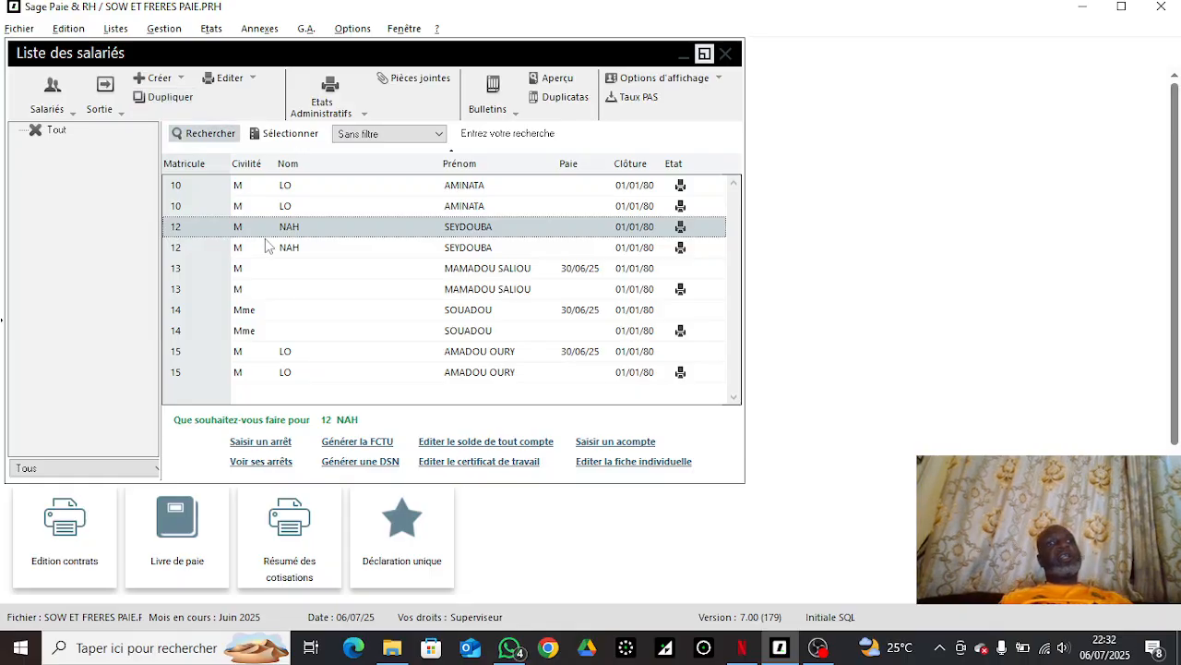
# Step: Duplicate the first listed employee and enter the new record's employee number, surname and first name
pyautogui.click(263, 194)
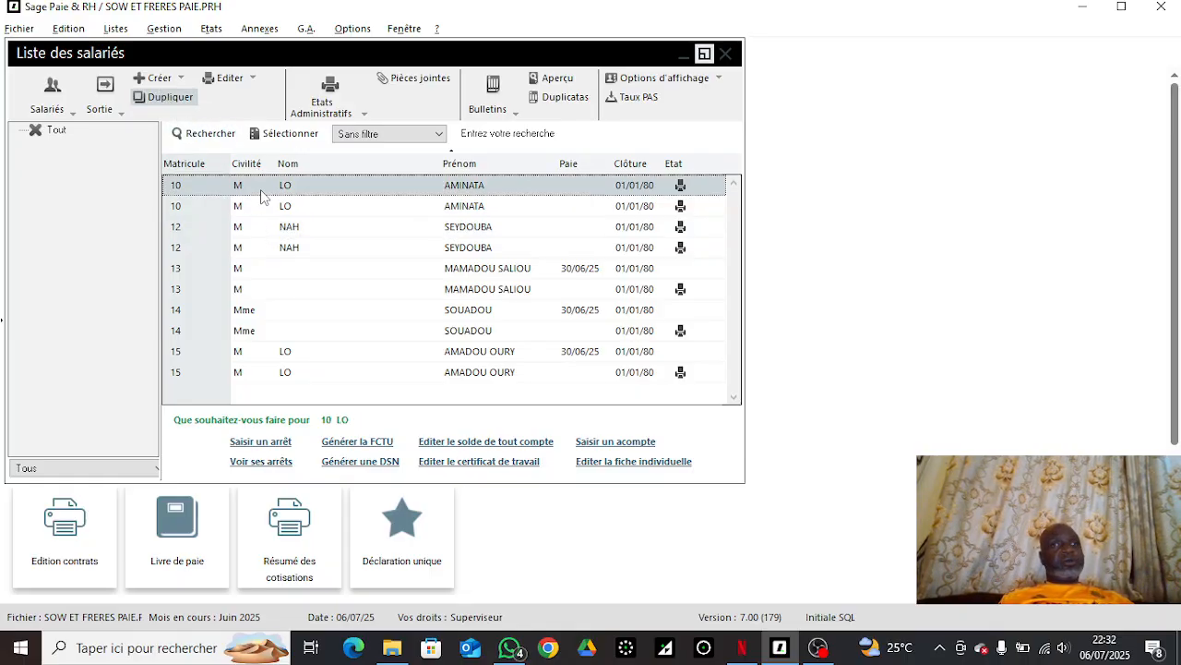
pyautogui.click(165, 101)
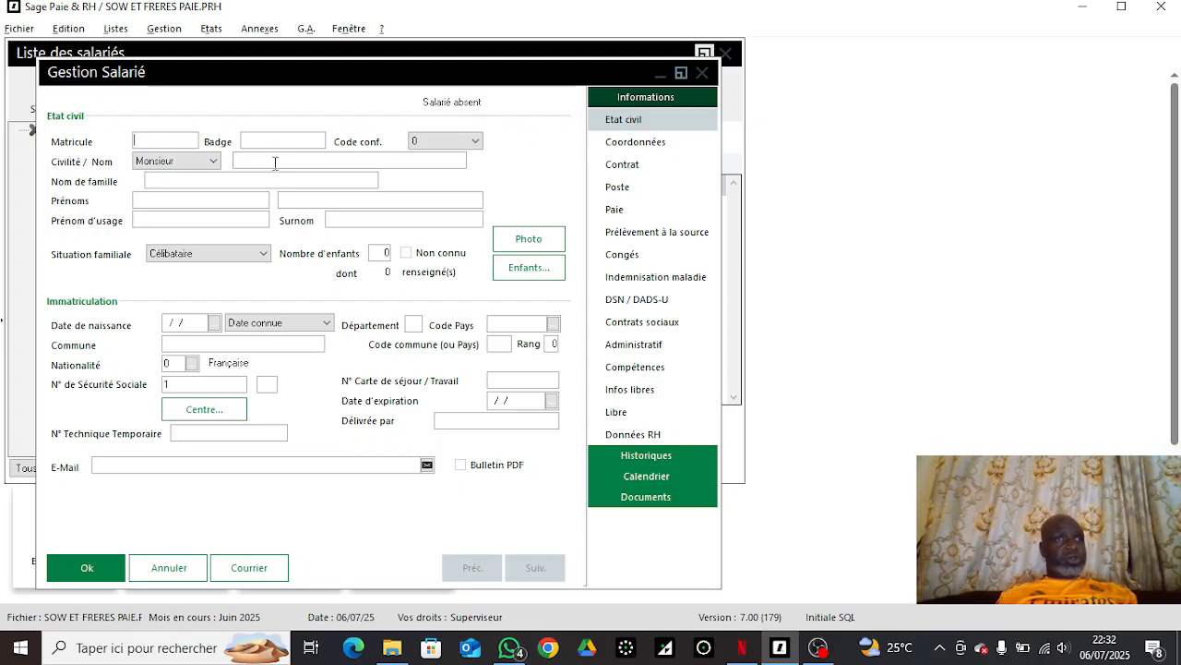
pyautogui.write('2222')
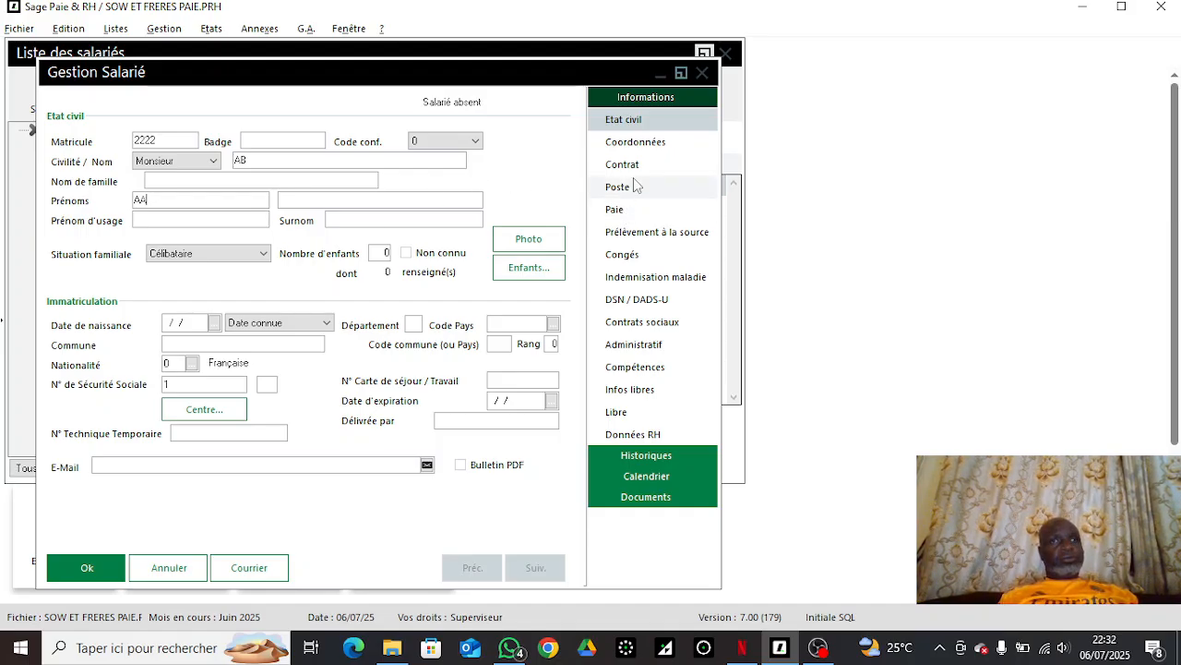
# Step: View the new employee's position details and open the contract information
pyautogui.click(633, 188)
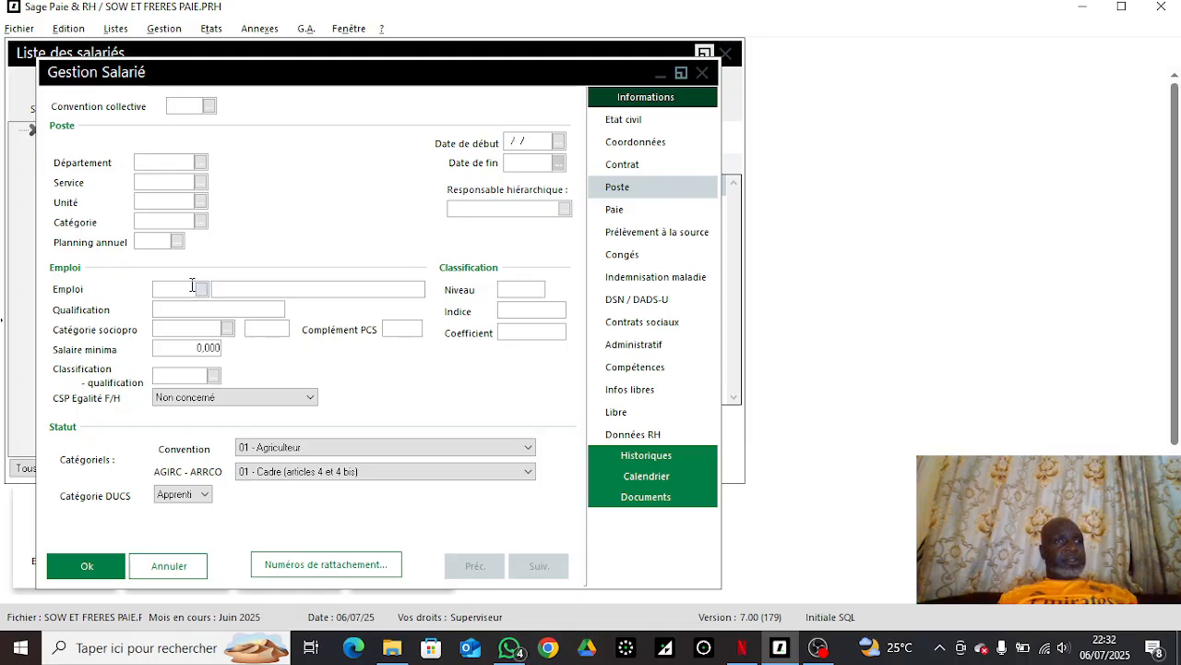
pyautogui.click(635, 165)
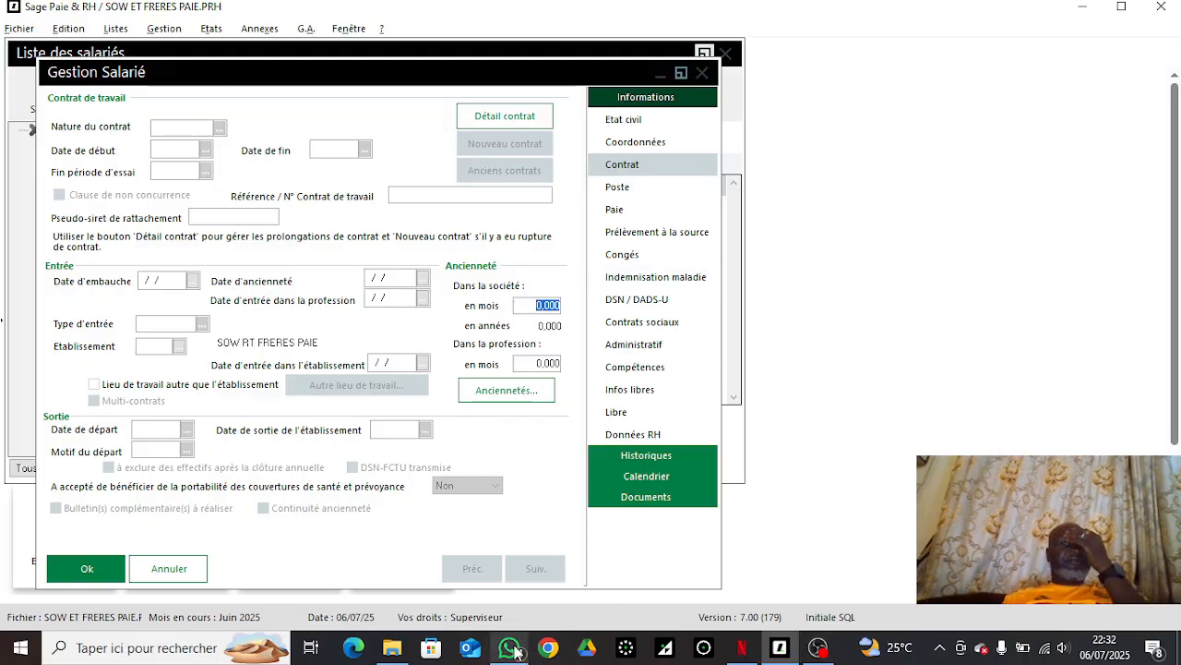
# Step: Set the new employee's hire date to 06/02/98 in the contract information
pyautogui.moveTo(517, 652)
pyautogui.moveTo(537, 575)
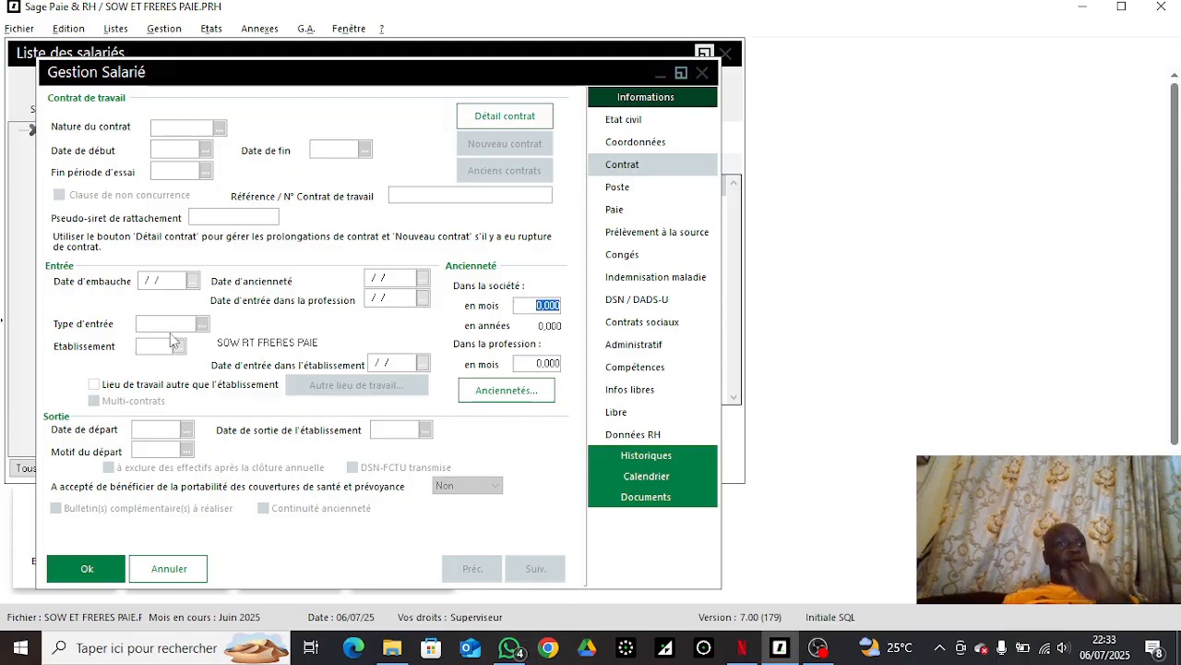
pyautogui.click(192, 279)
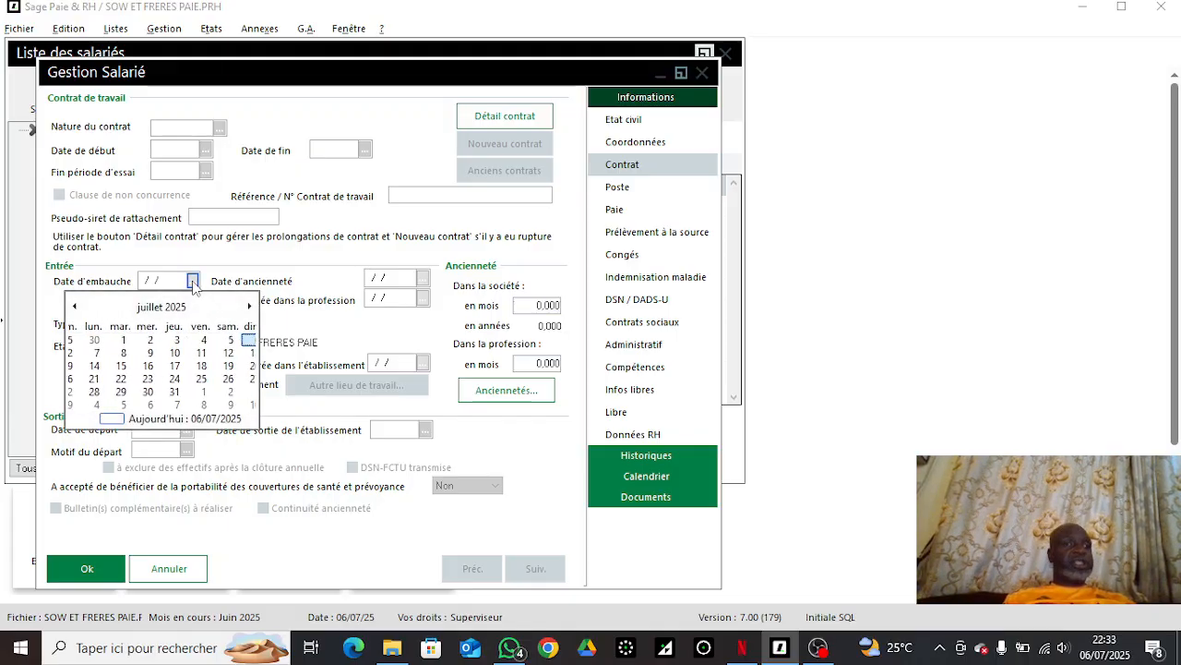
pyautogui.click(105, 307)
pyautogui.click(105, 307)
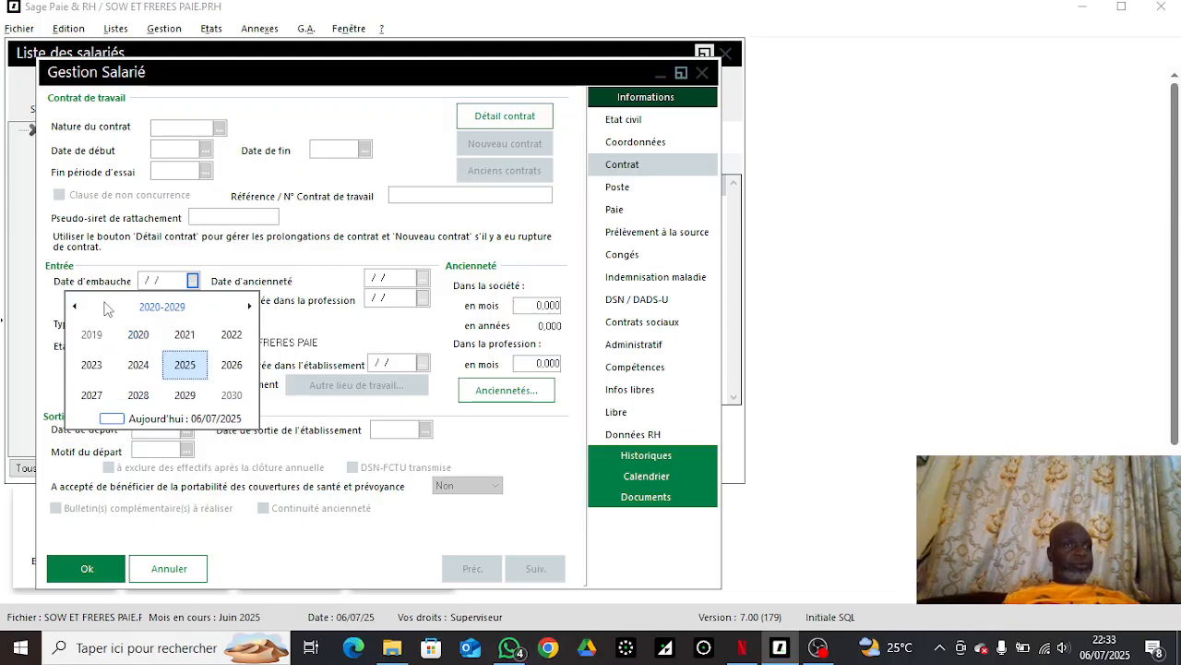
pyautogui.click(74, 306)
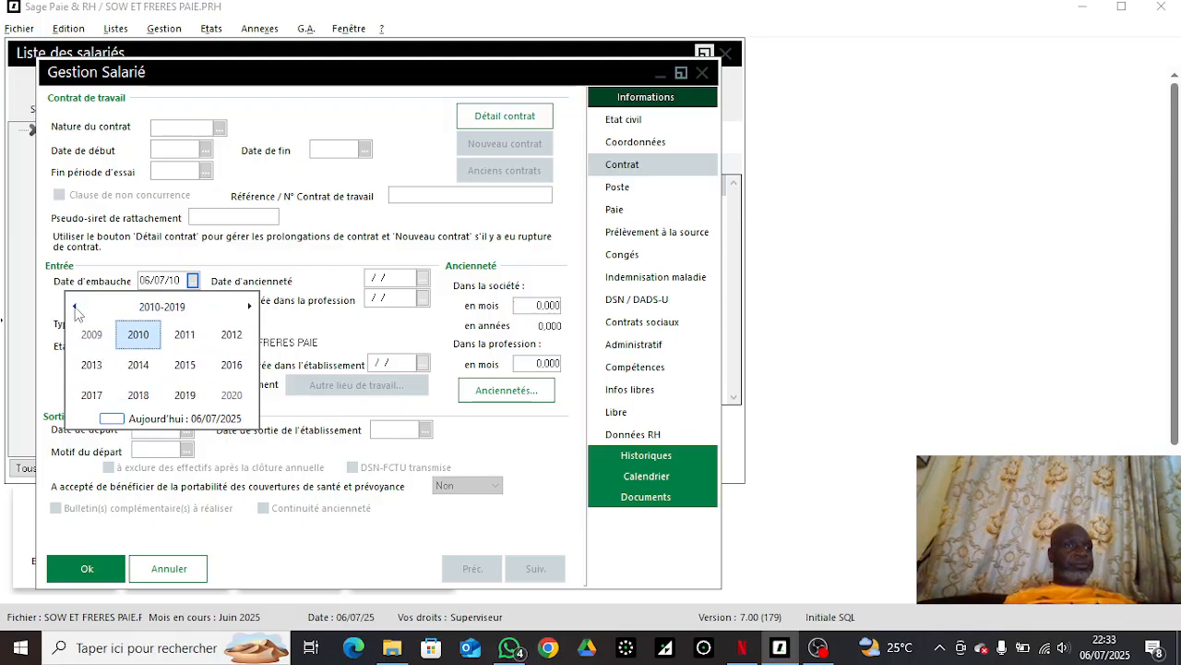
pyautogui.click(75, 306)
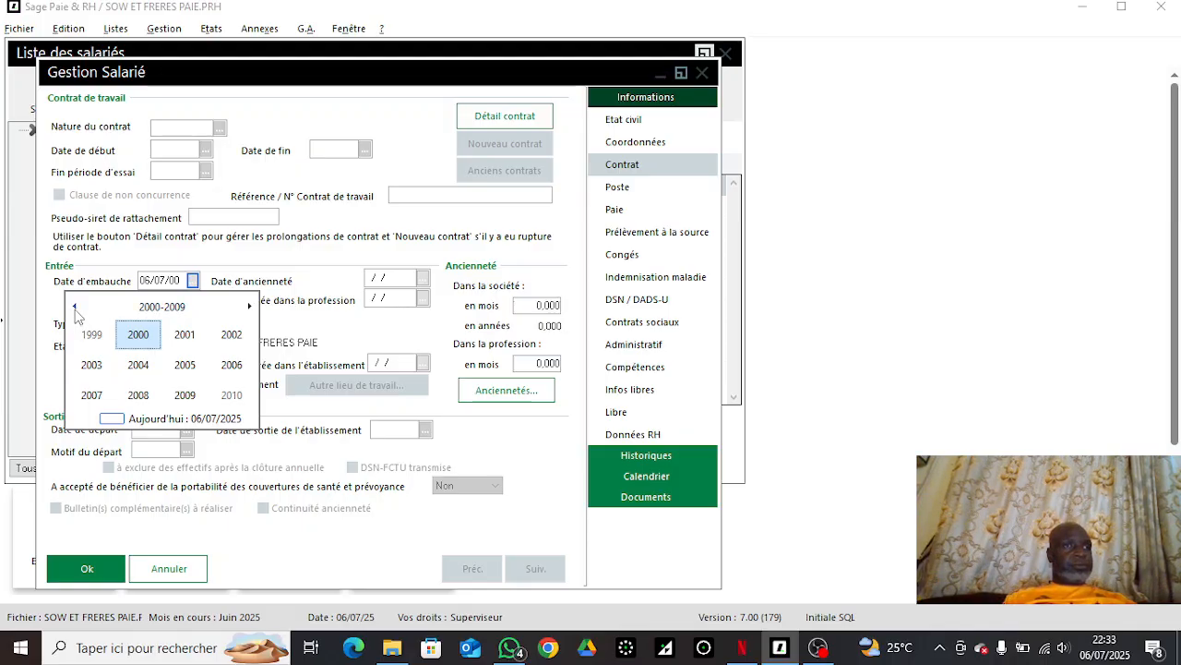
pyautogui.click(75, 307)
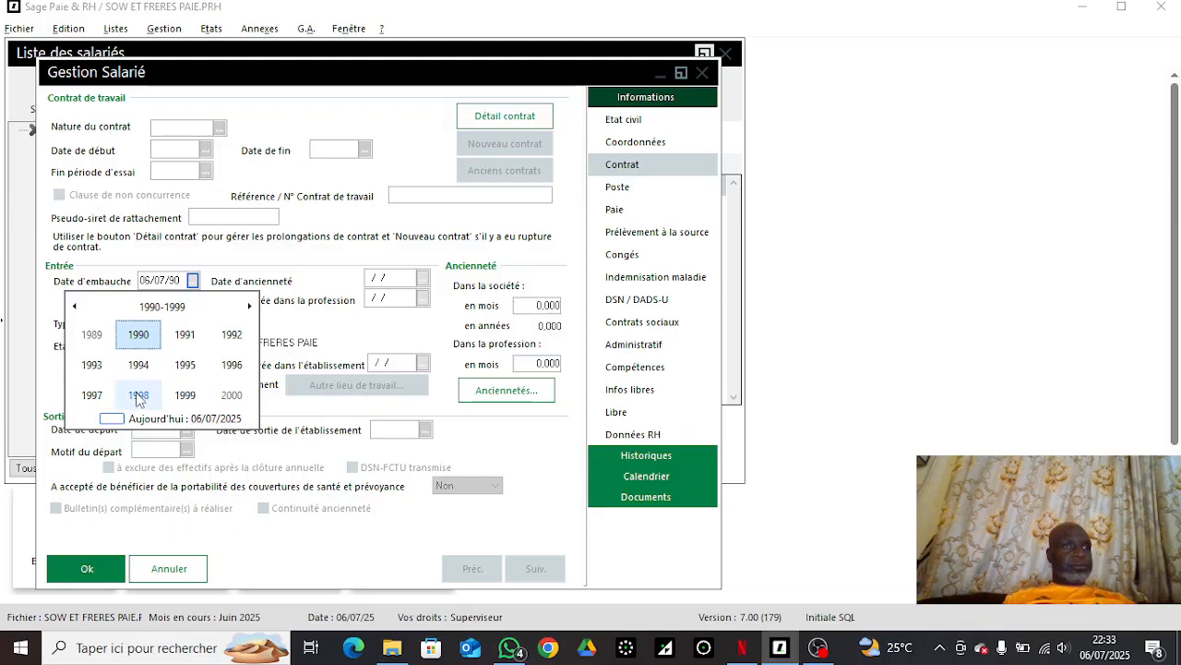
pyautogui.click(137, 396)
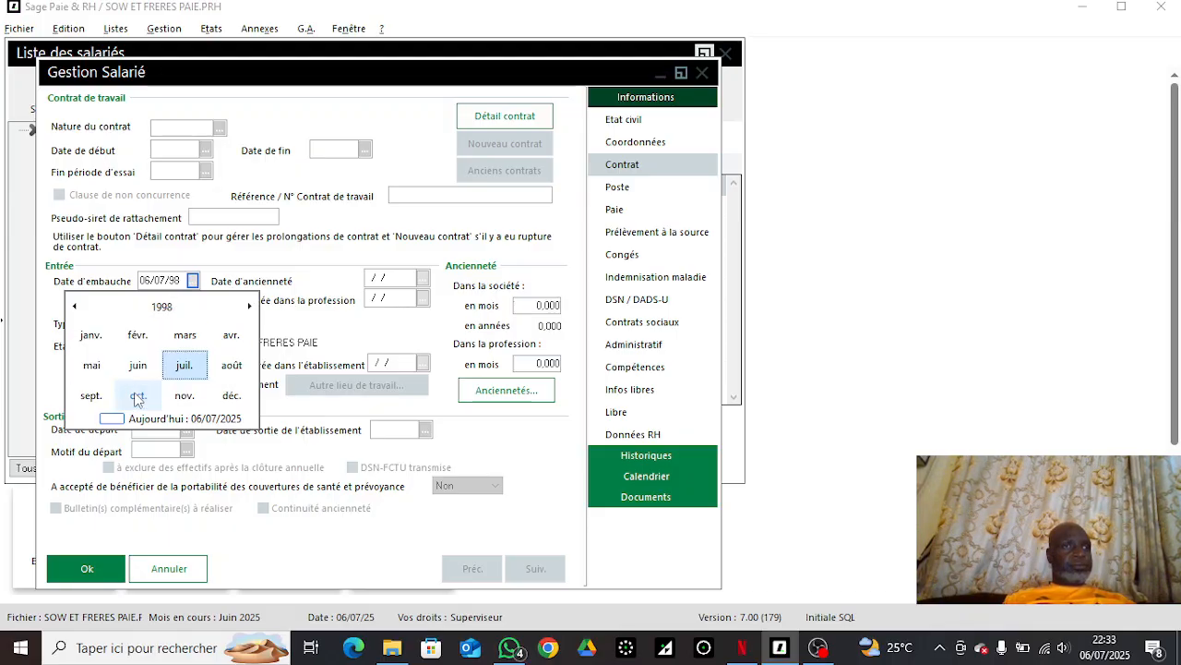
pyautogui.click(137, 337)
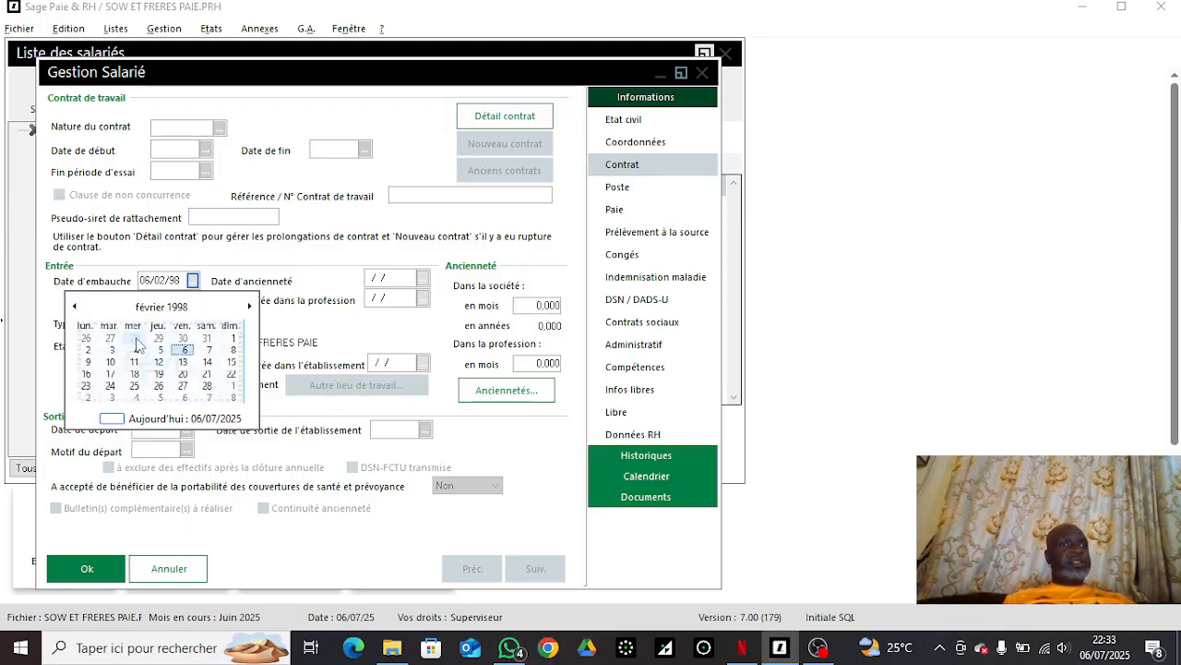
pyautogui.click(191, 352)
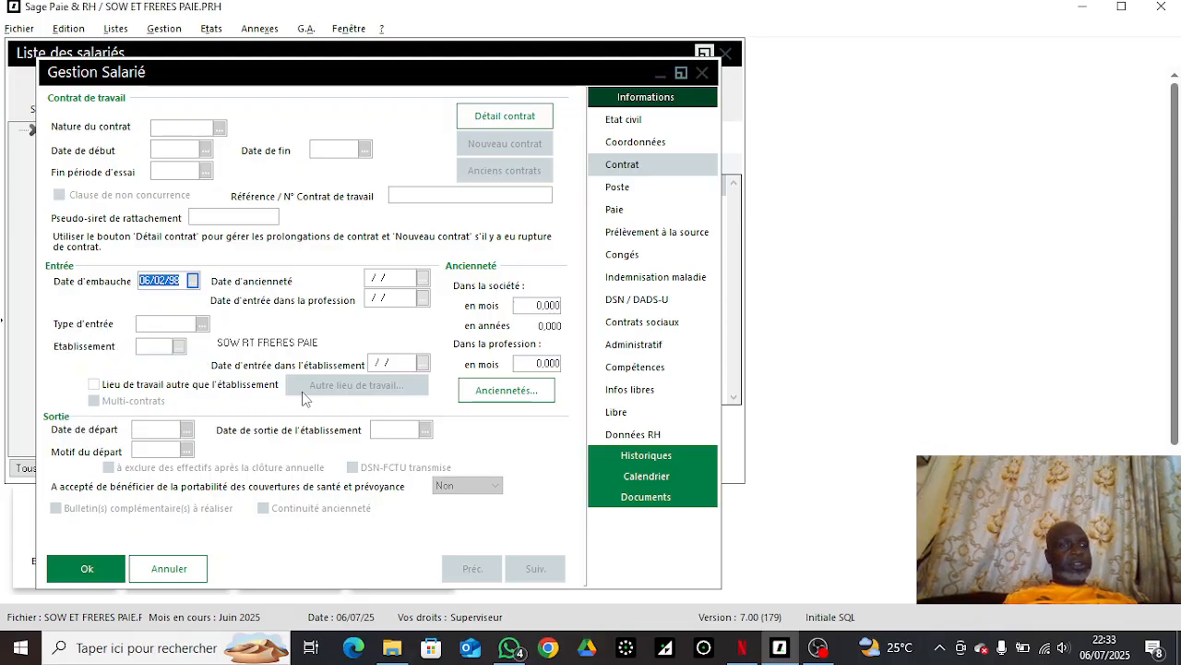
pyautogui.press('Tab')
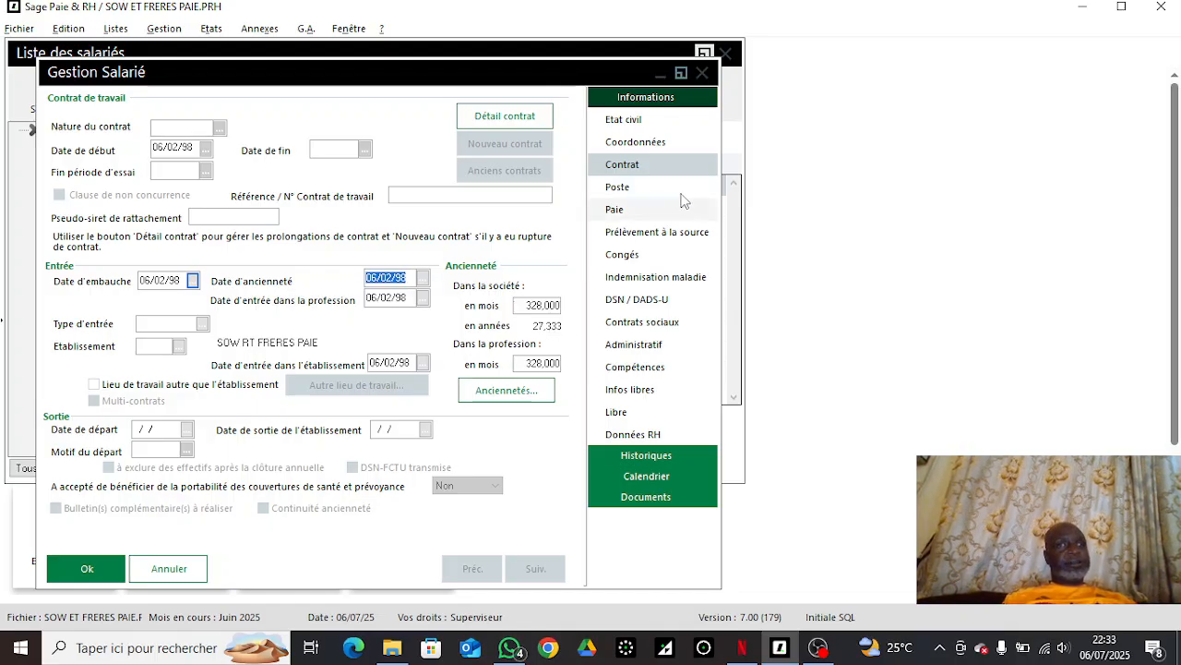
# Step: Assign the payslip template BULLETIN SOW ET FRERES in the employee's pay information
pyautogui.click(618, 211)
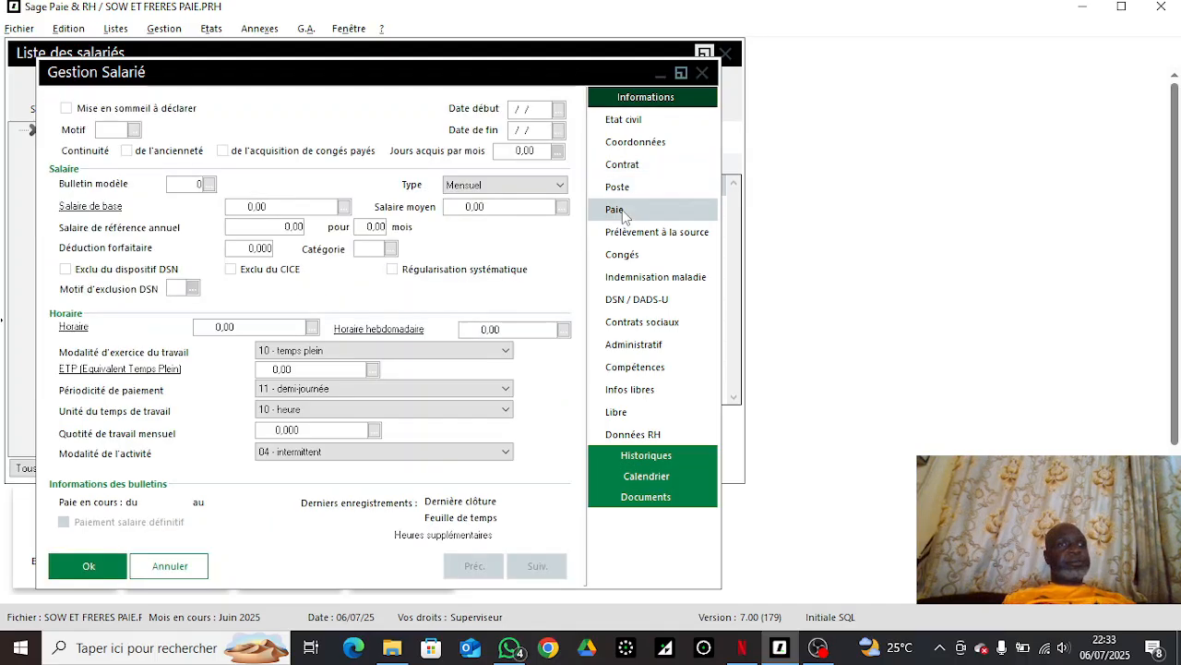
pyautogui.click(209, 185)
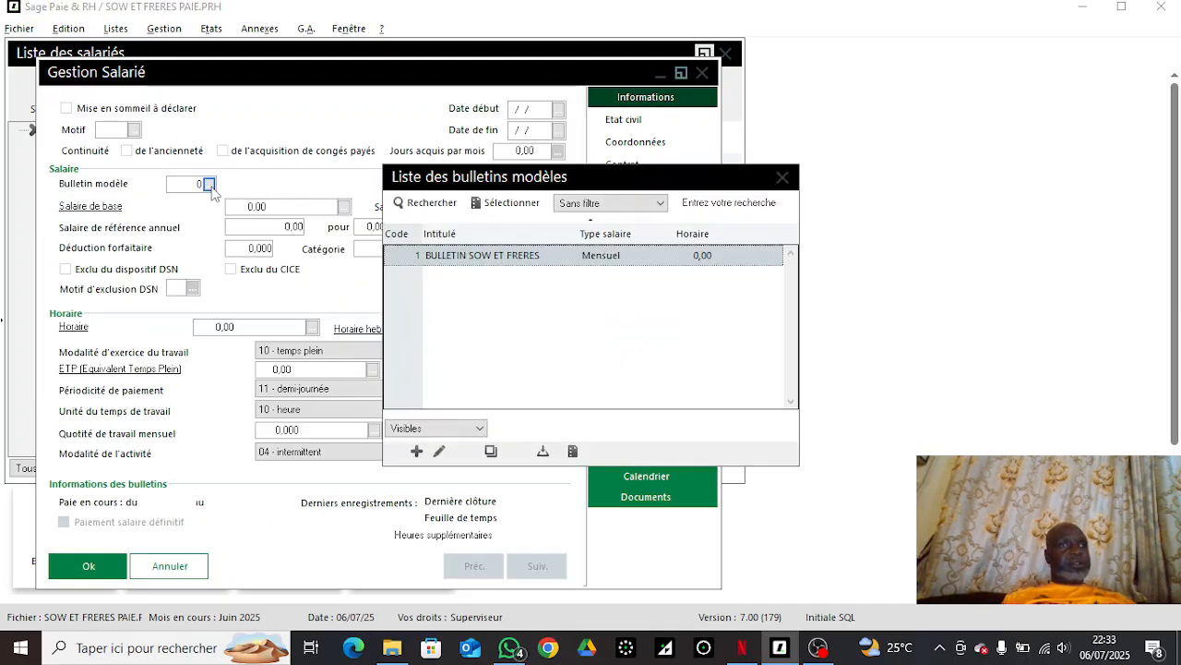
pyautogui.doubleClick(514, 263)
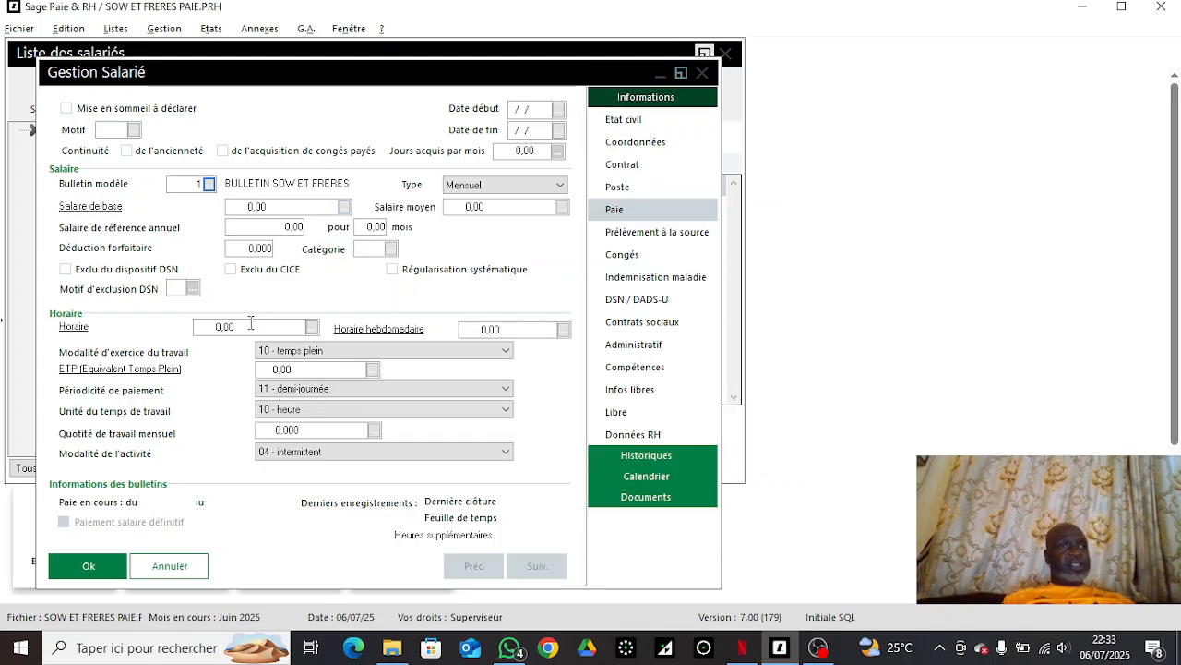
# Step: Try to use HORAISO as the employee's Horaire, check the list of constants, and close it without choosing one
pyautogui.click(291, 330)
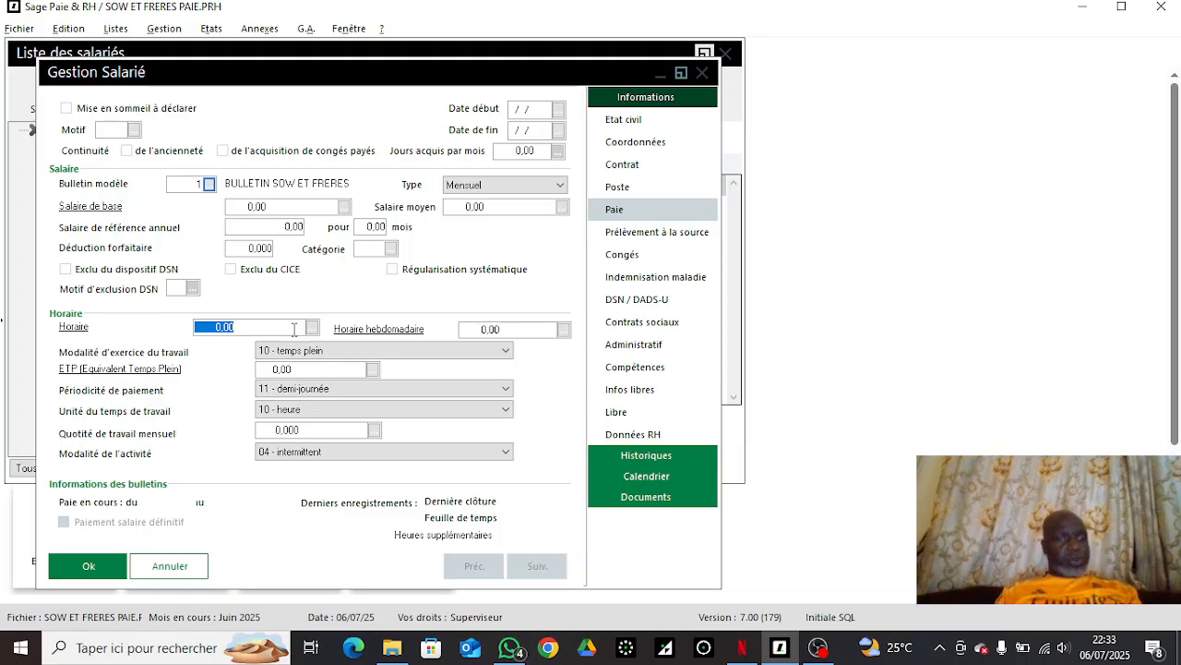
pyautogui.write('HORA')
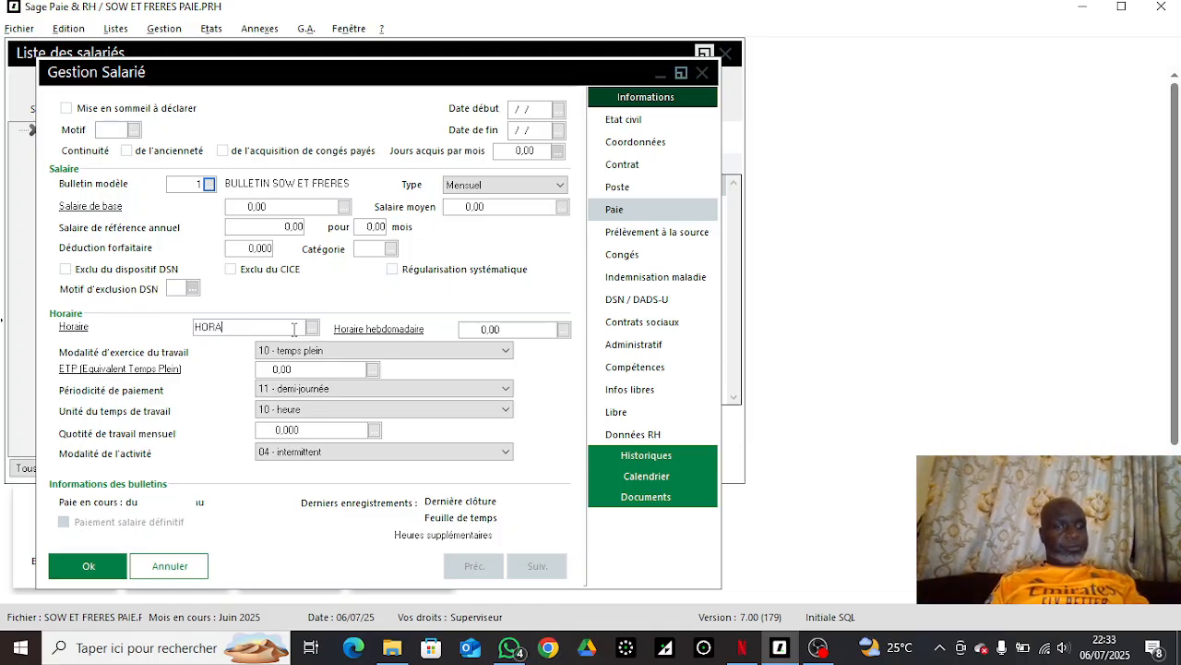
pyautogui.write('ISO')
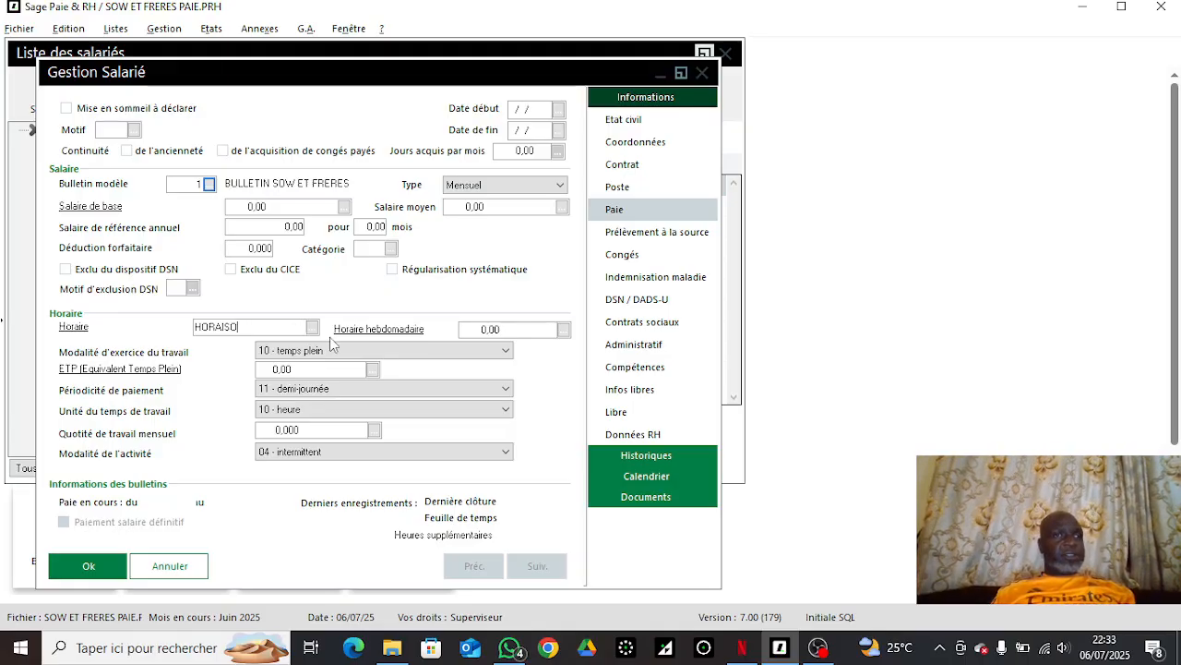
pyautogui.click(312, 327)
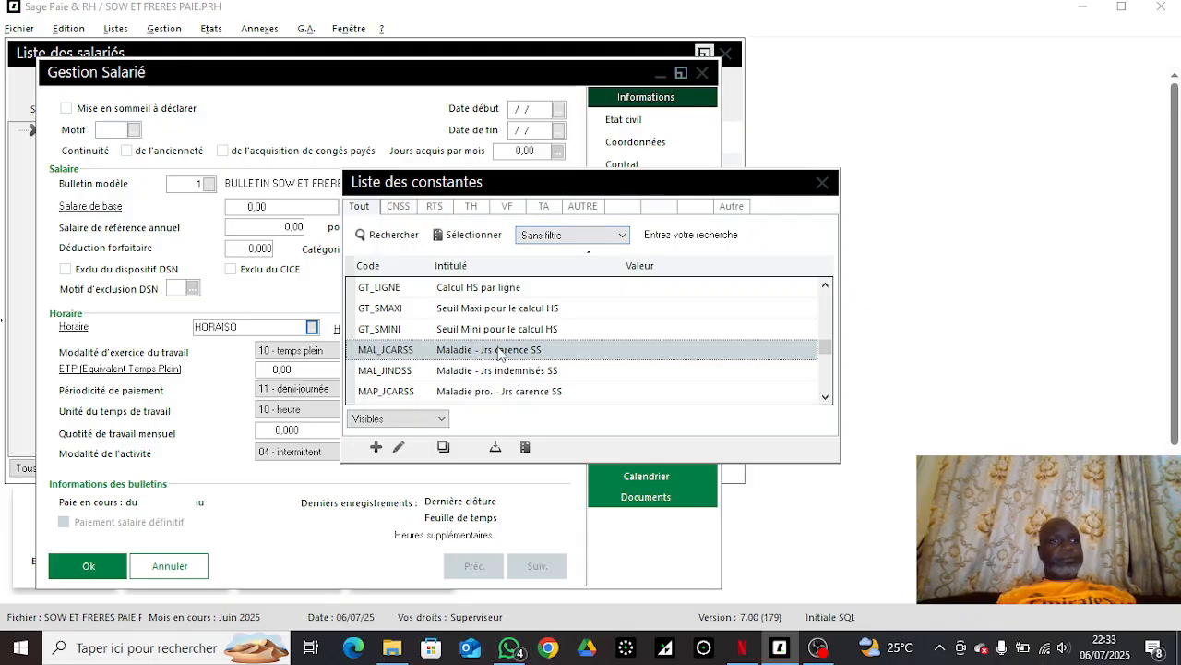
pyautogui.click(822, 184)
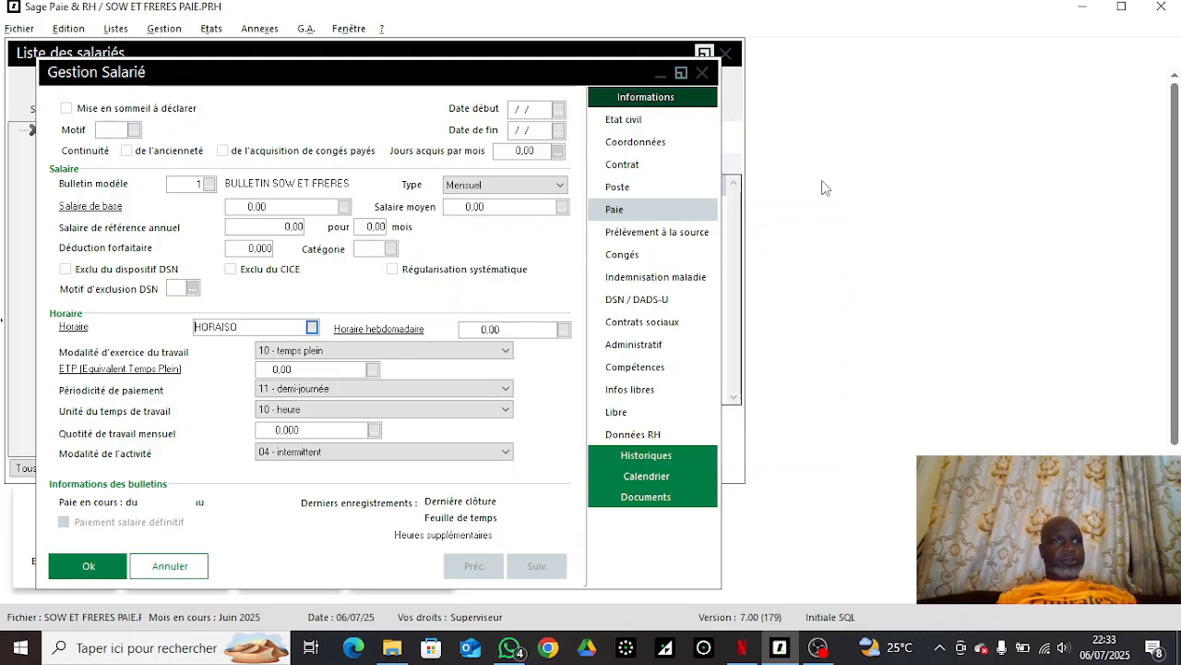
# Step: Replace the employee's Horaire entry with 173.333
pyautogui.doubleClick(269, 328)
pyautogui.write('1')
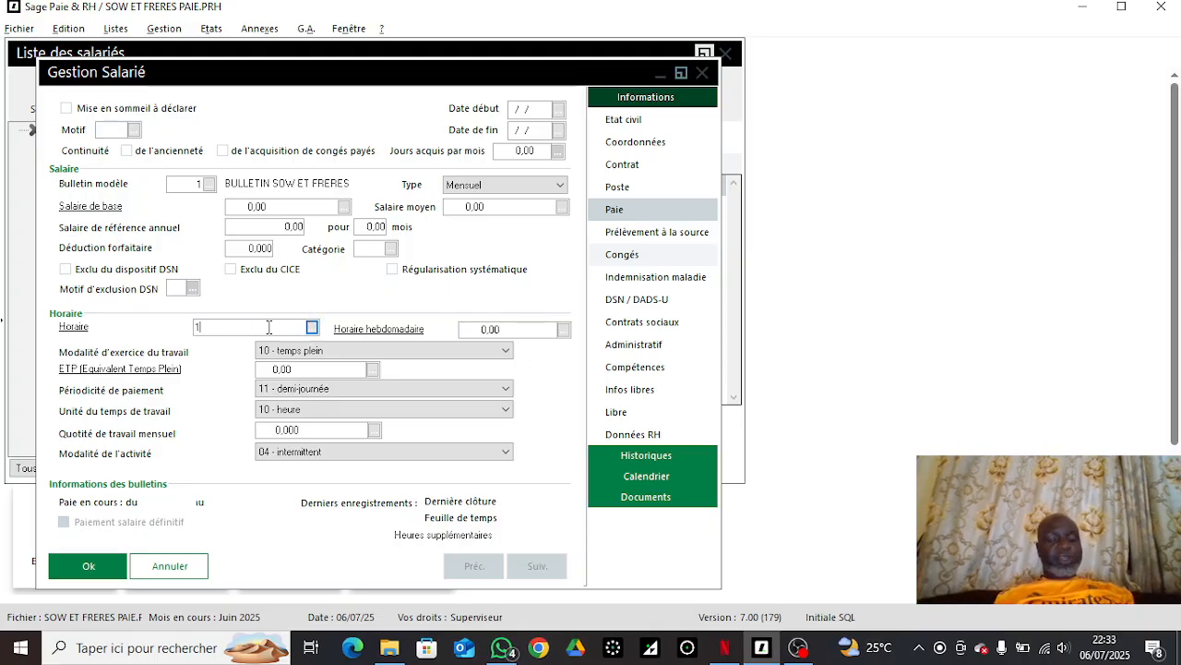
pyautogui.write('73')
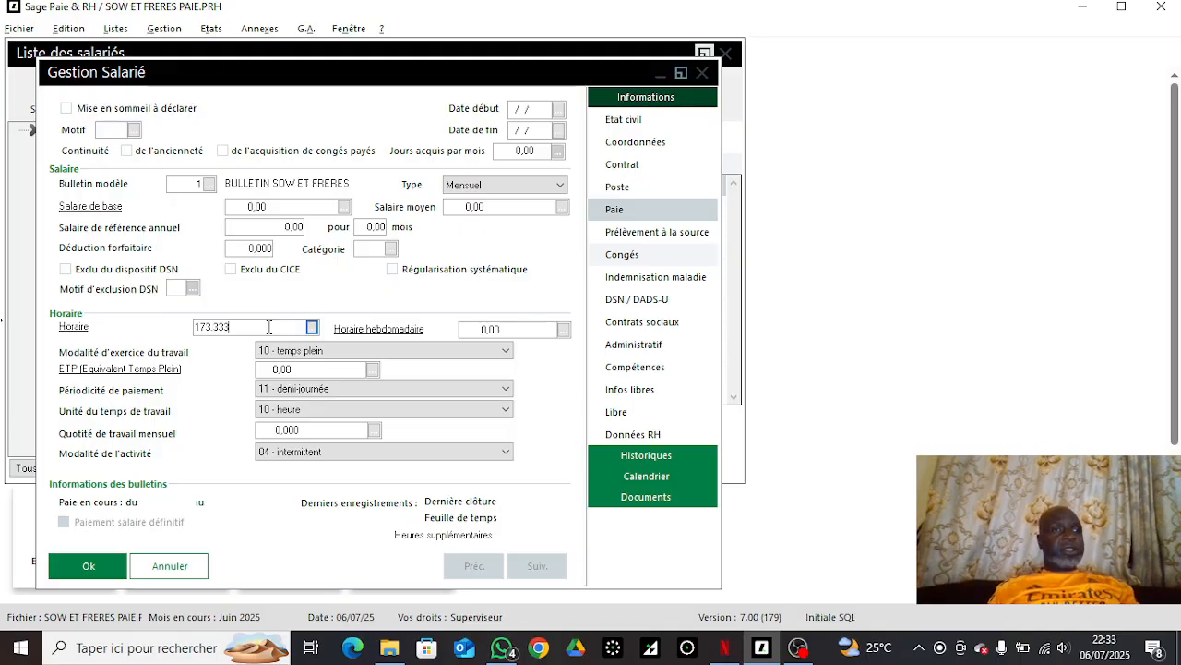
pyautogui.write('.333')
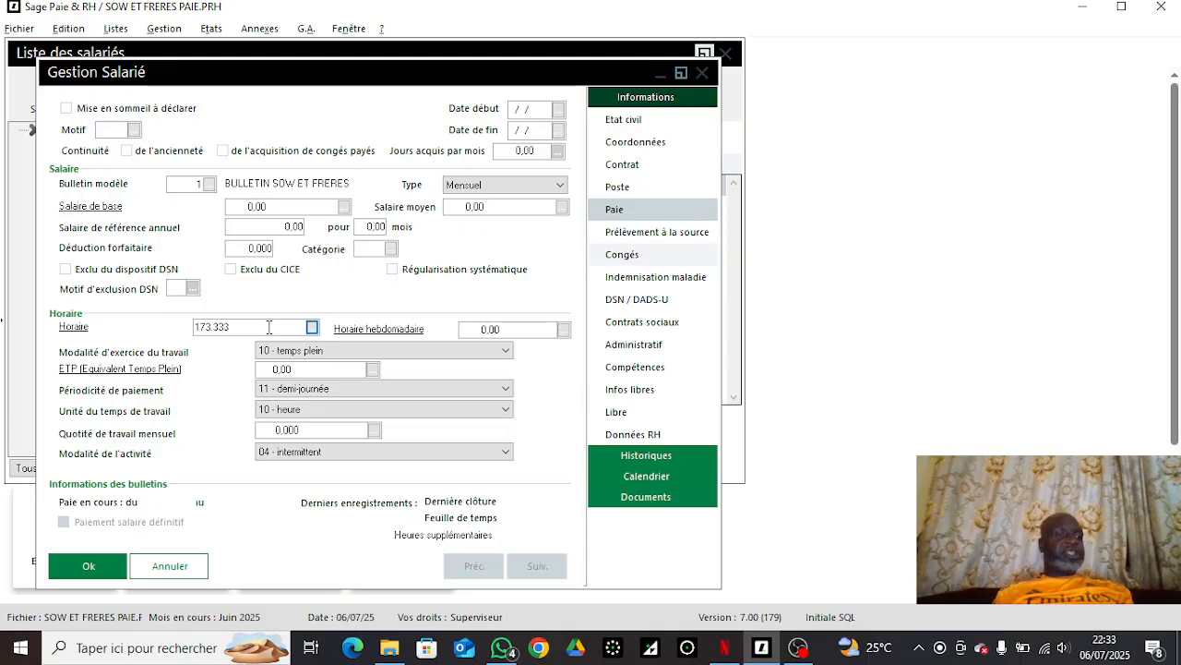
pyautogui.press('Tab')
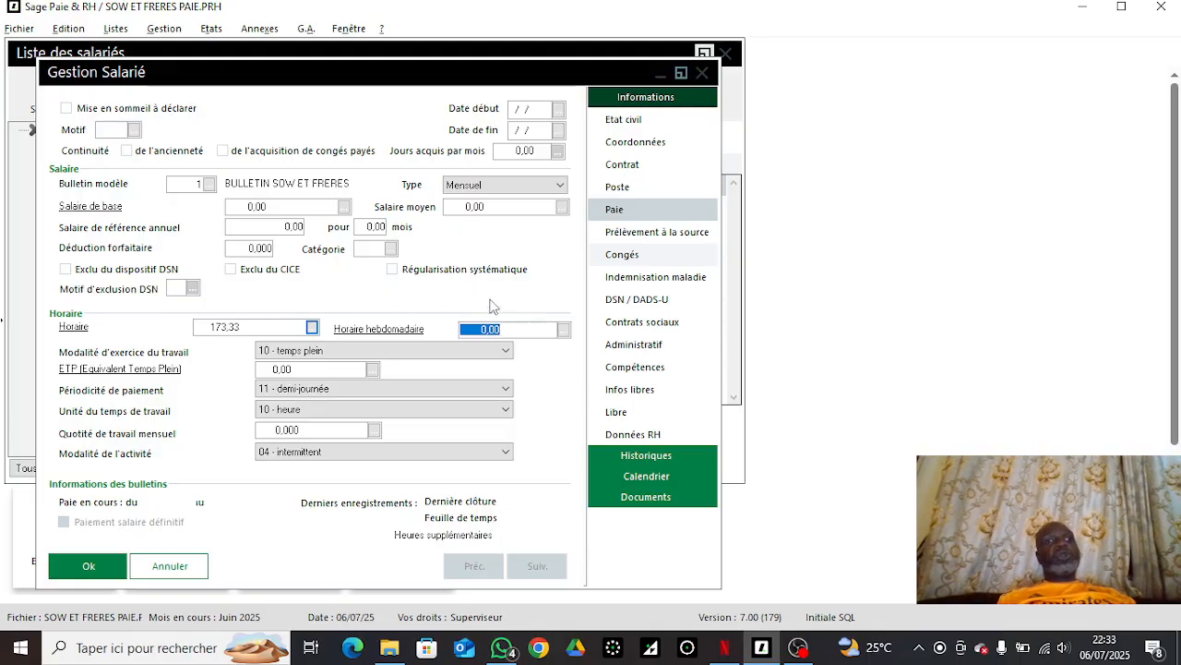
# Step: Set the employee's base salary to 2000000
pyautogui.click(307, 201)
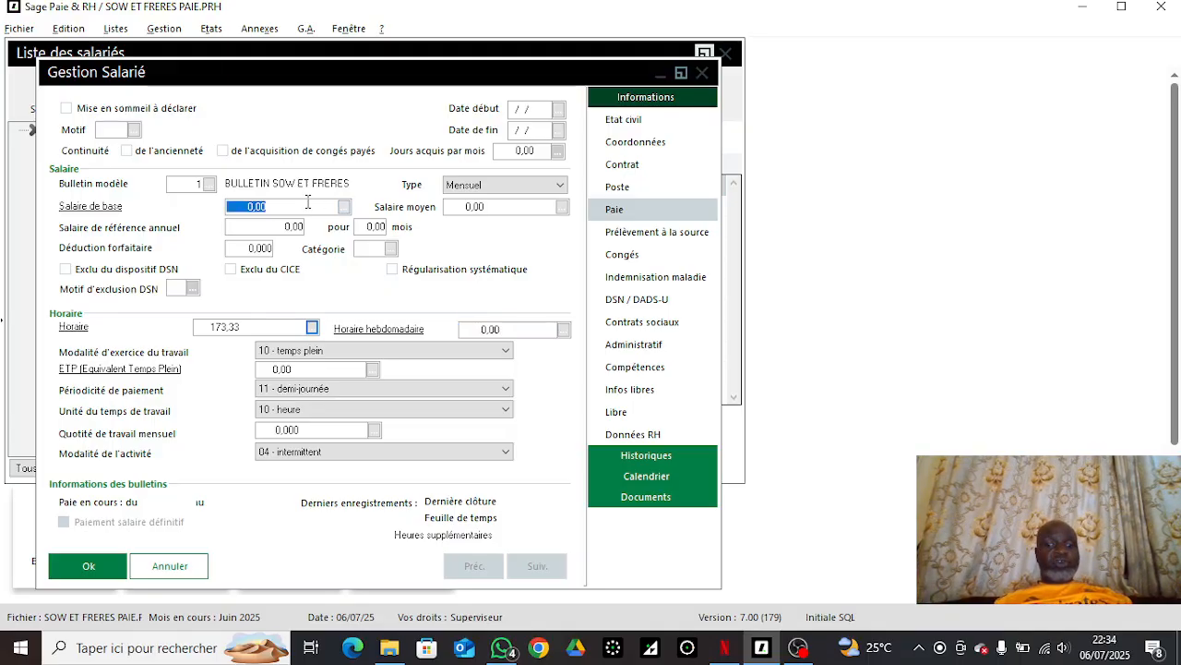
pyautogui.write('2000')
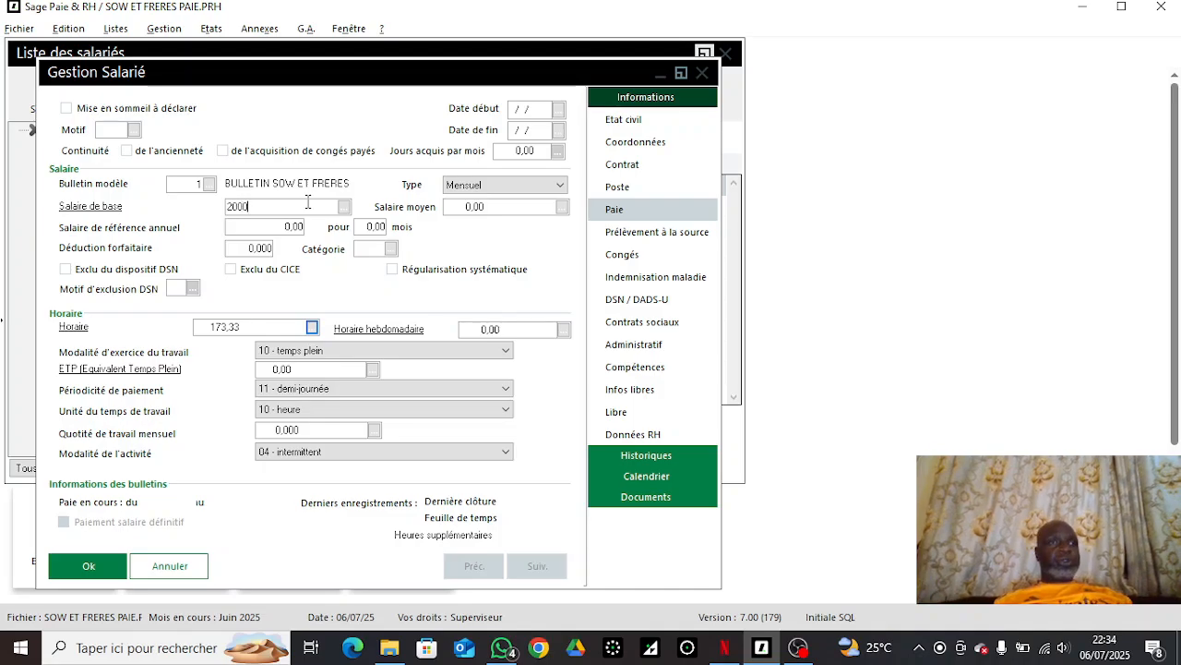
pyautogui.write('000')
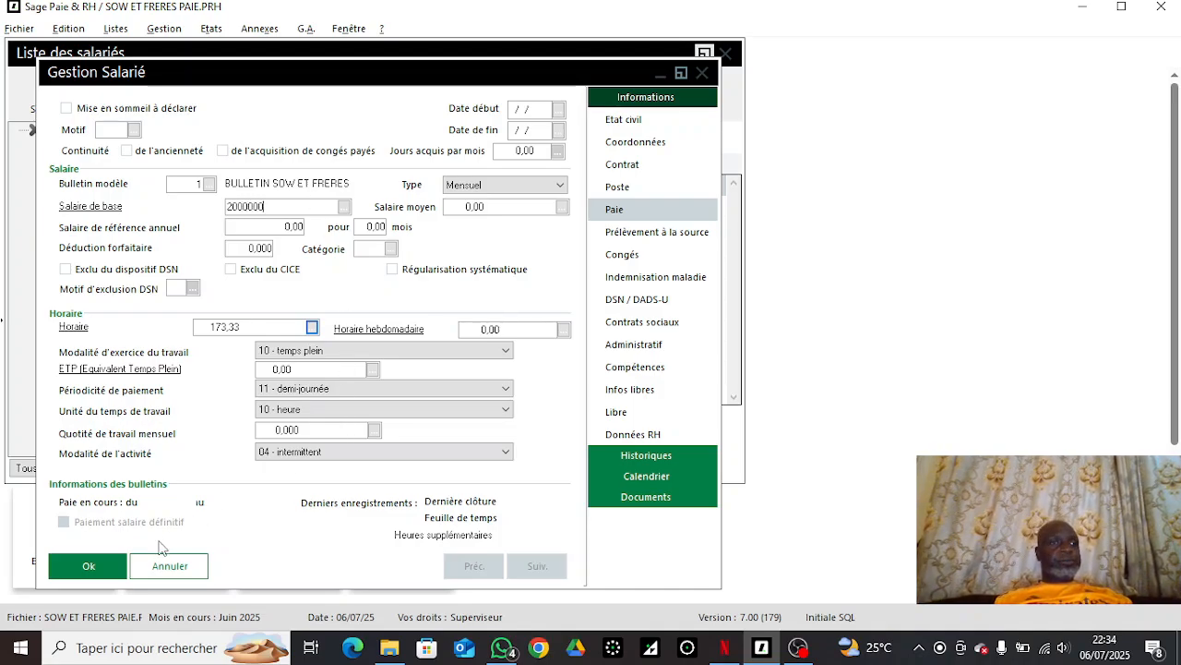
# Step: Try to validate the employee record, review the civil status and contact details, and retry, dismissing each input error
pyautogui.click(93, 564)
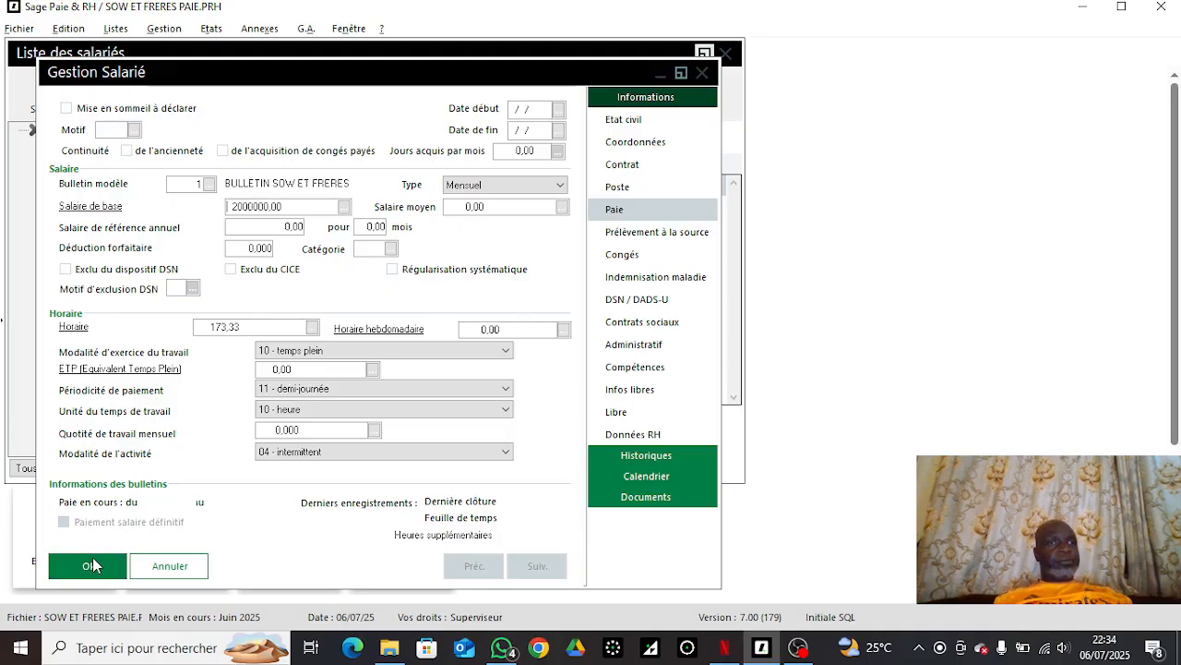
pyautogui.click(687, 401)
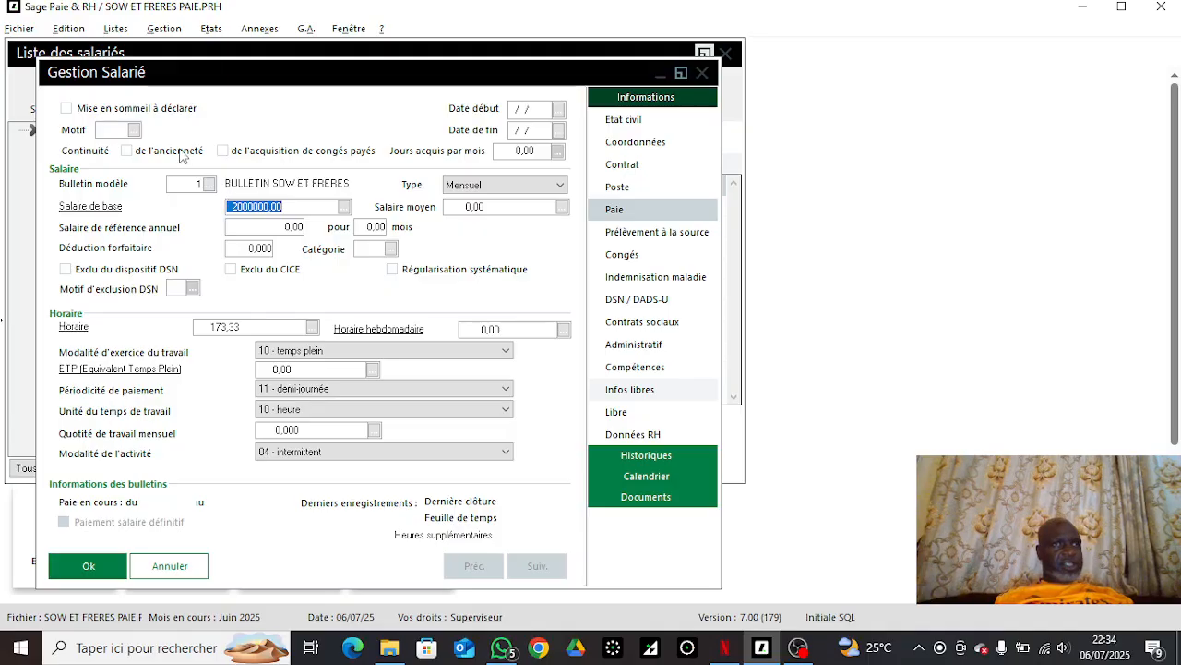
pyautogui.click(607, 126)
pyautogui.click(614, 148)
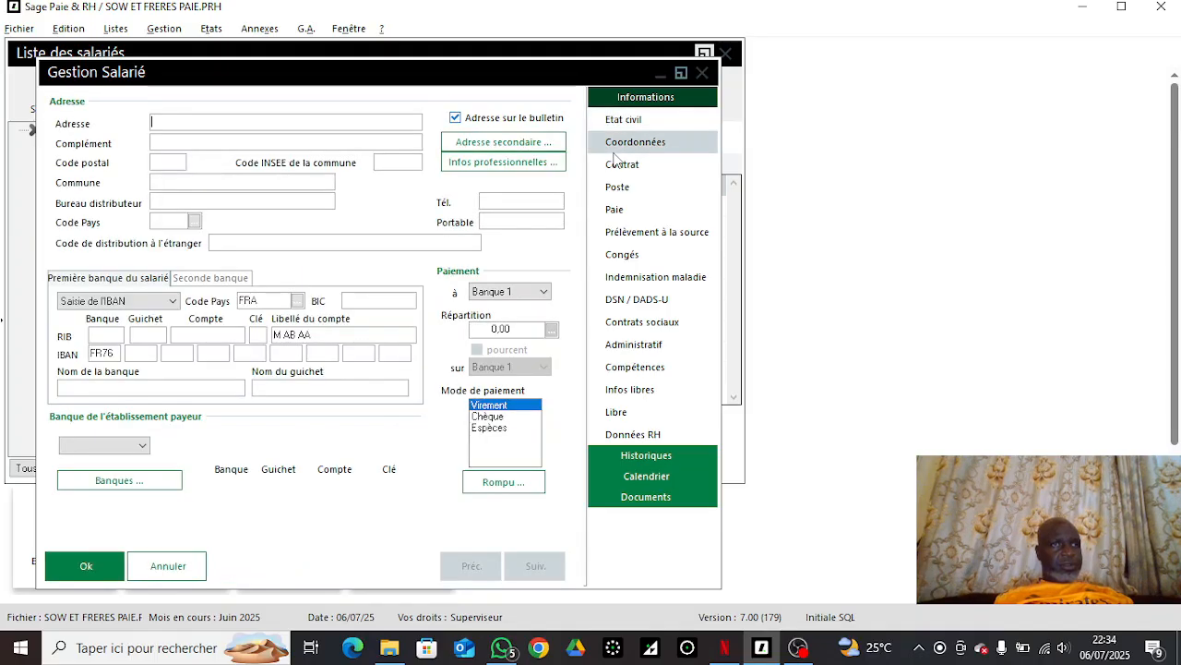
pyautogui.click(87, 567)
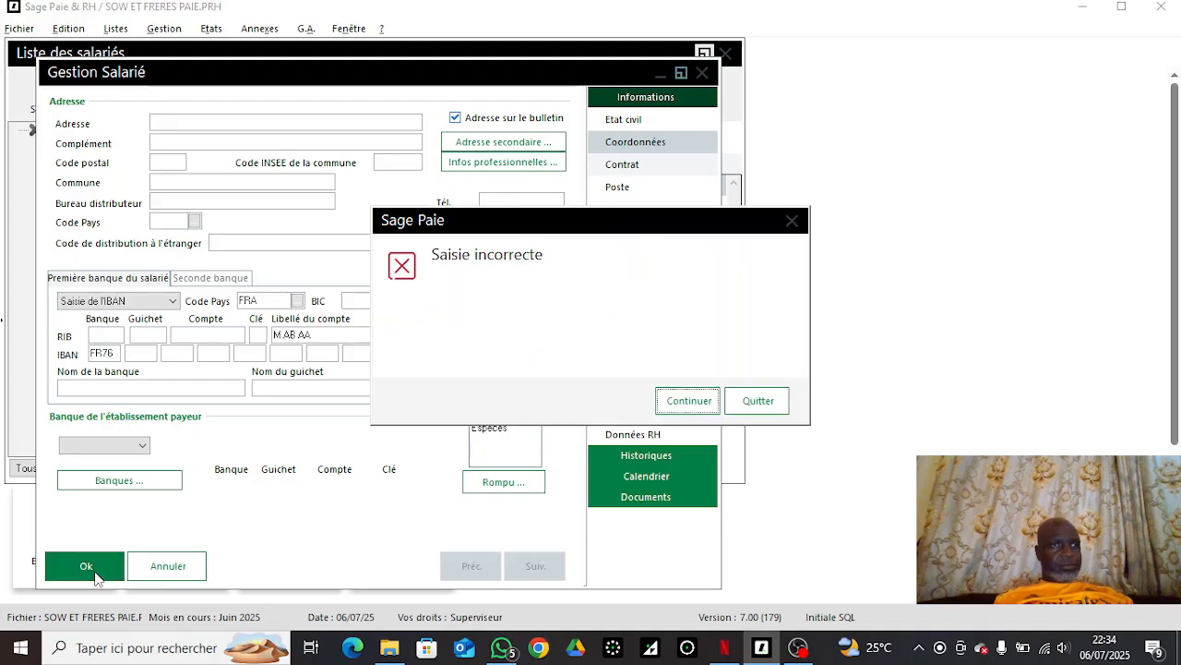
pyautogui.click(702, 402)
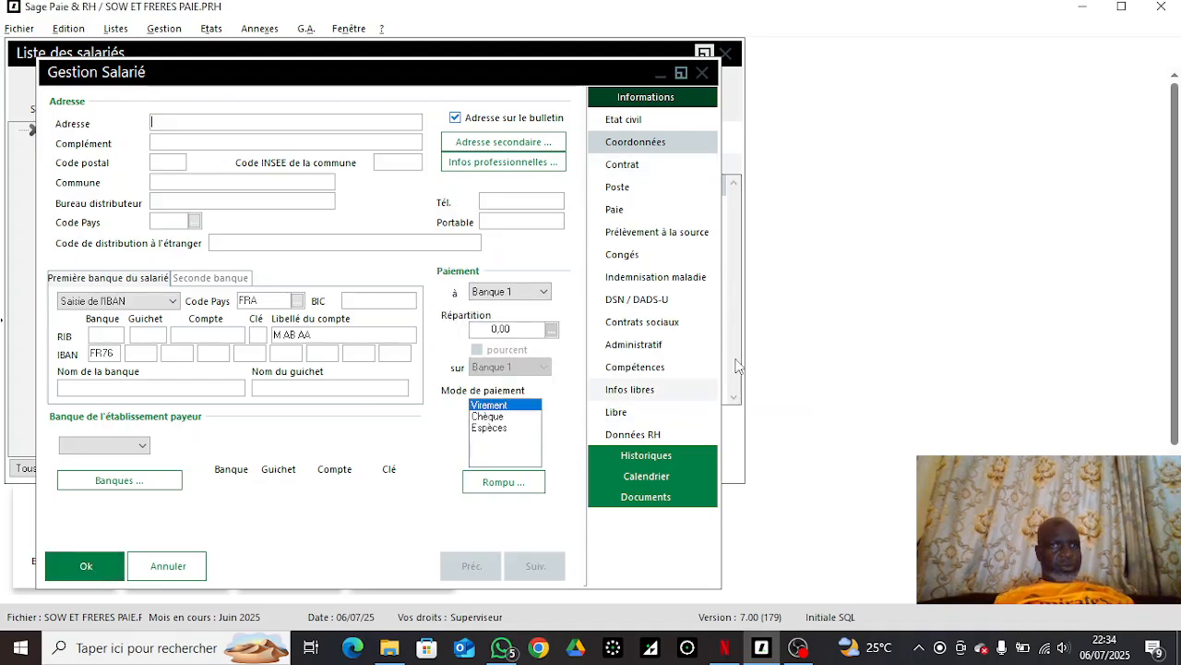
# Step: Quit the employee record without correcting the entry, and close the employee list
pyautogui.click(702, 73)
pyautogui.click(700, 400)
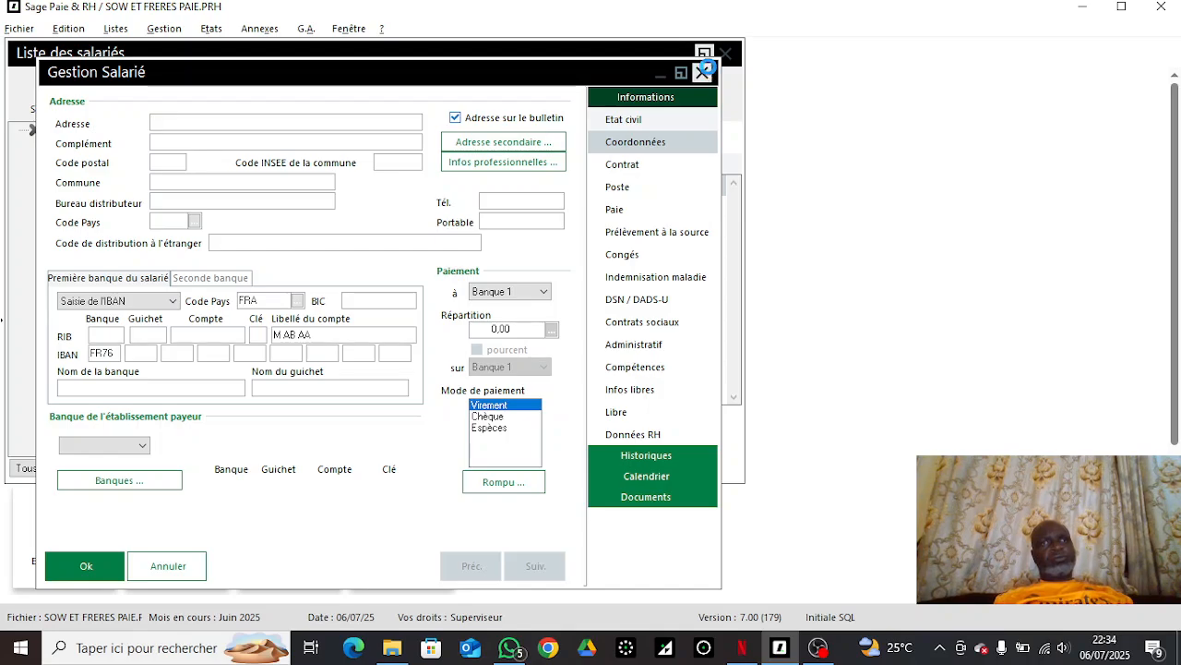
pyautogui.click(705, 73)
pyautogui.click(752, 400)
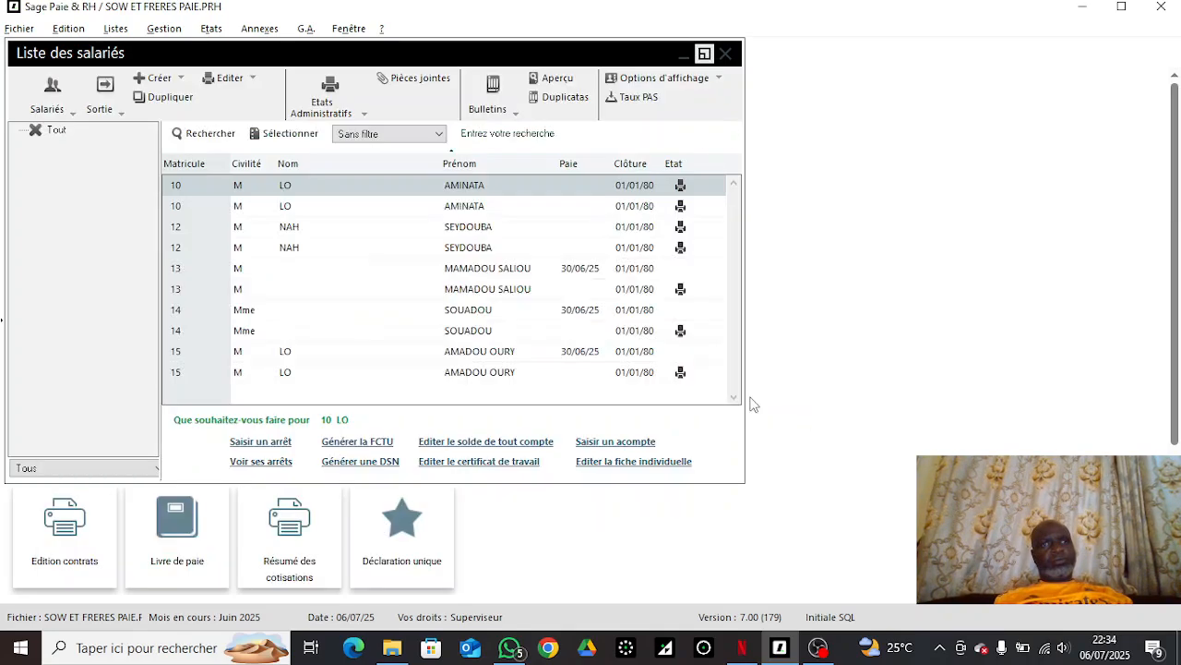
pyautogui.click(727, 55)
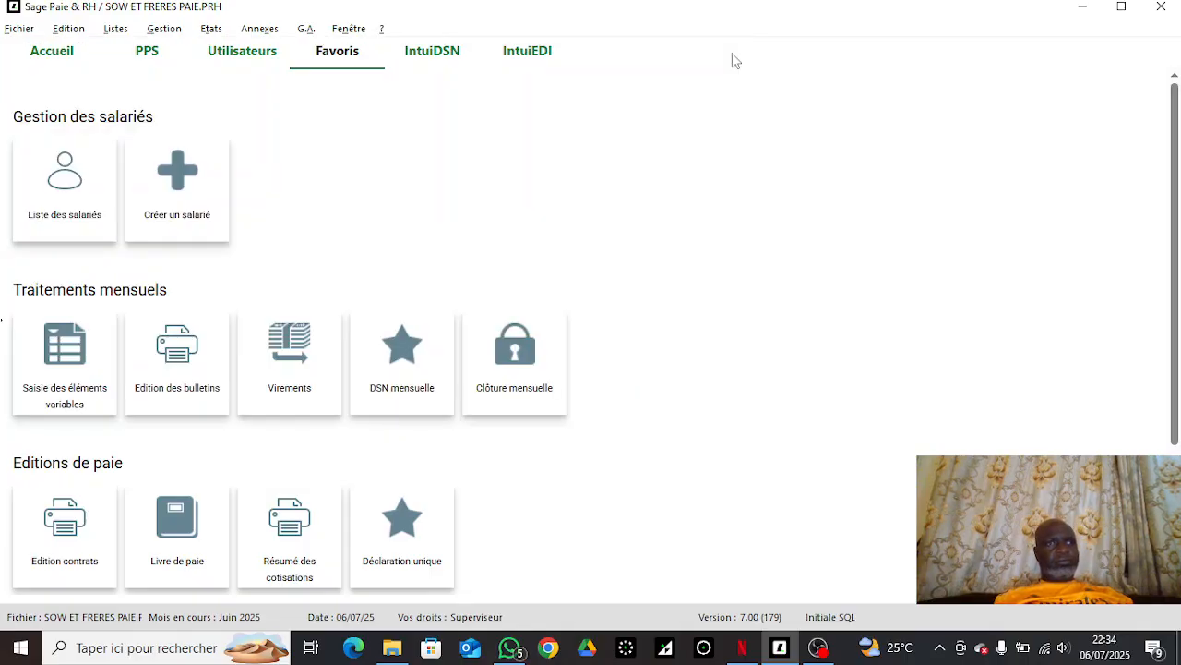
# Step: Create a new employee record and enter the employee number, surname and first name
pyautogui.click(199, 242)
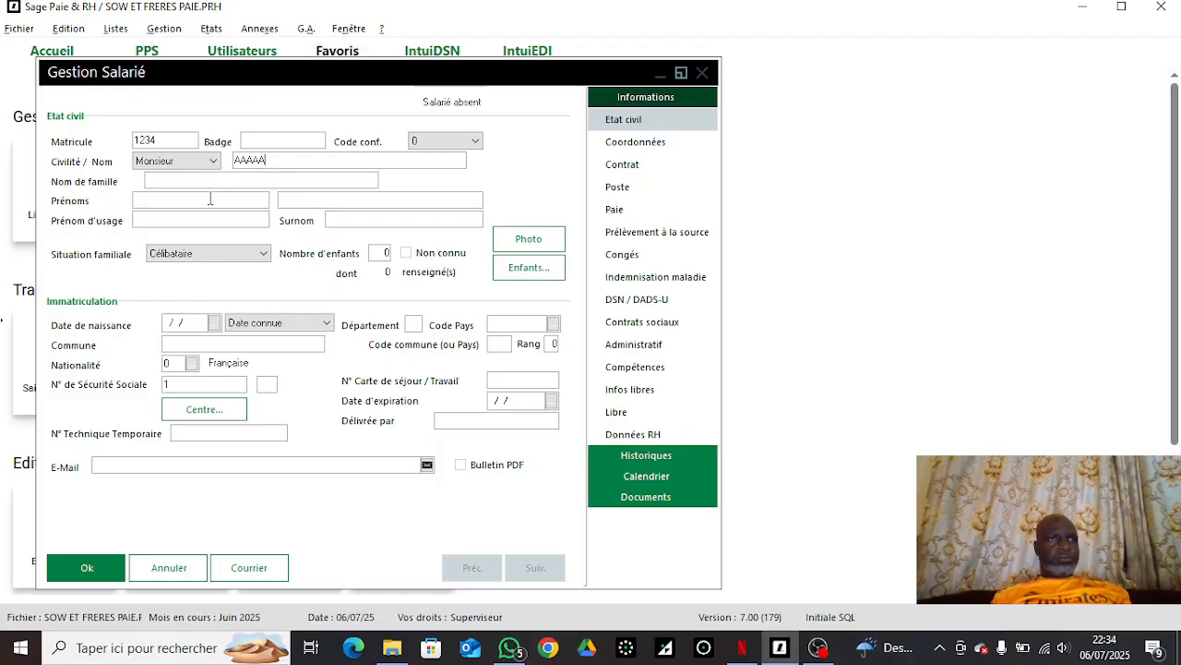
pyautogui.write('AAAAAAA')
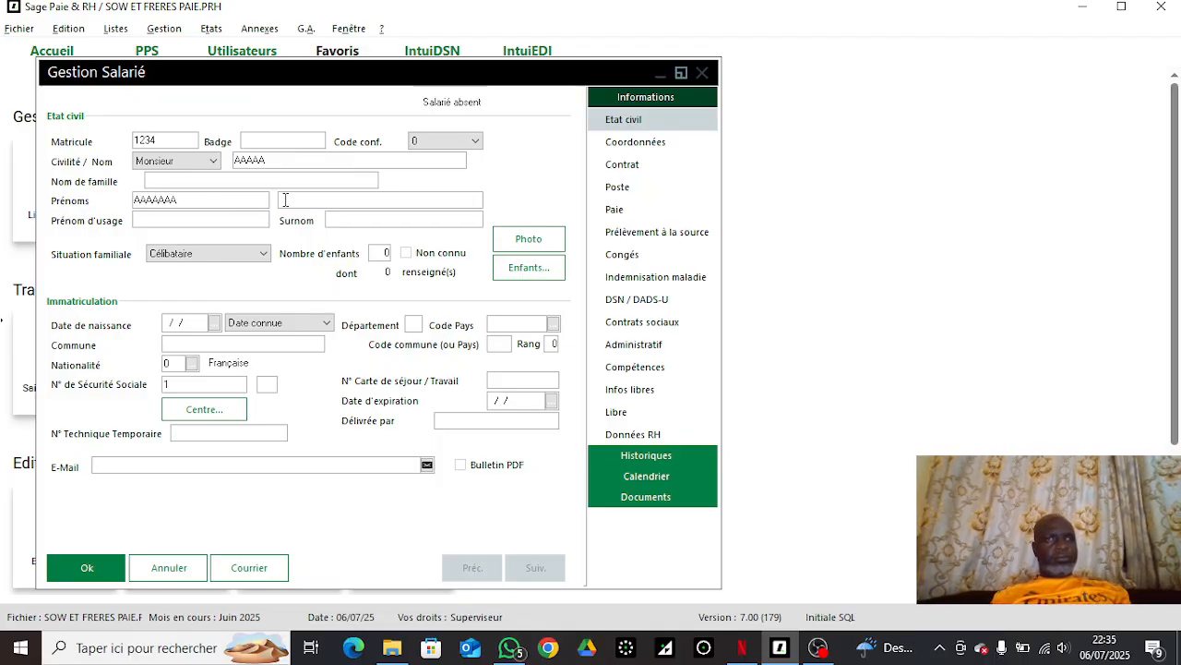
# Step: Set the contract start date to 05/02/98 in the new employee's contract details
pyautogui.click(640, 166)
pyautogui.click(540, 119)
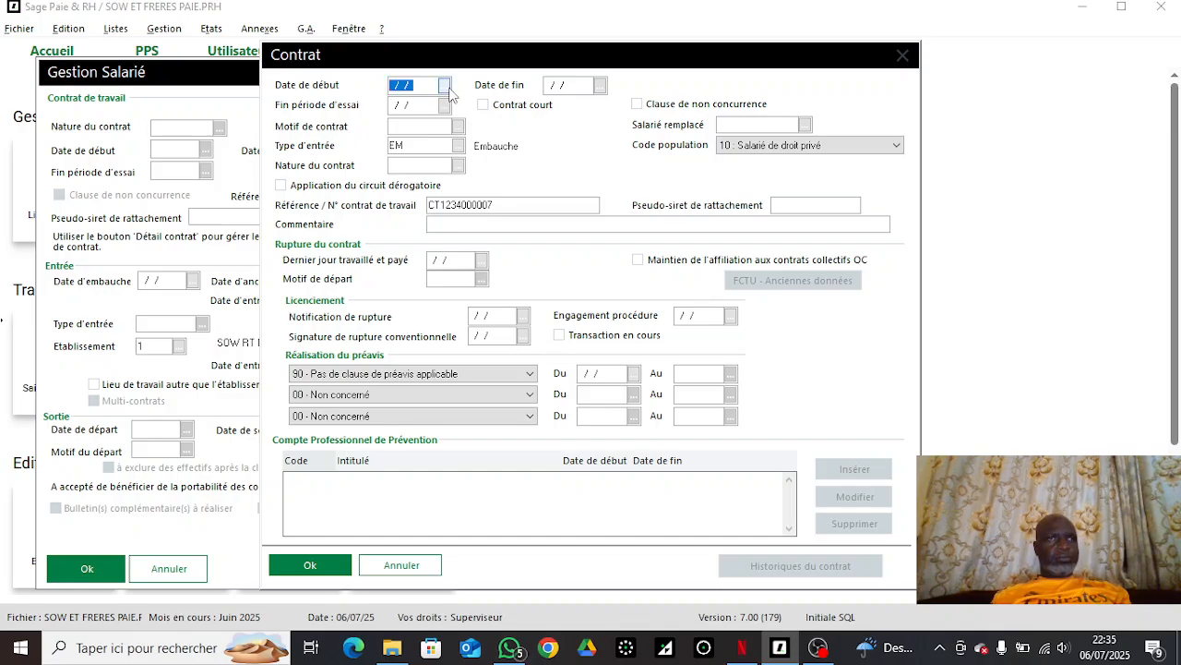
pyautogui.click(445, 85)
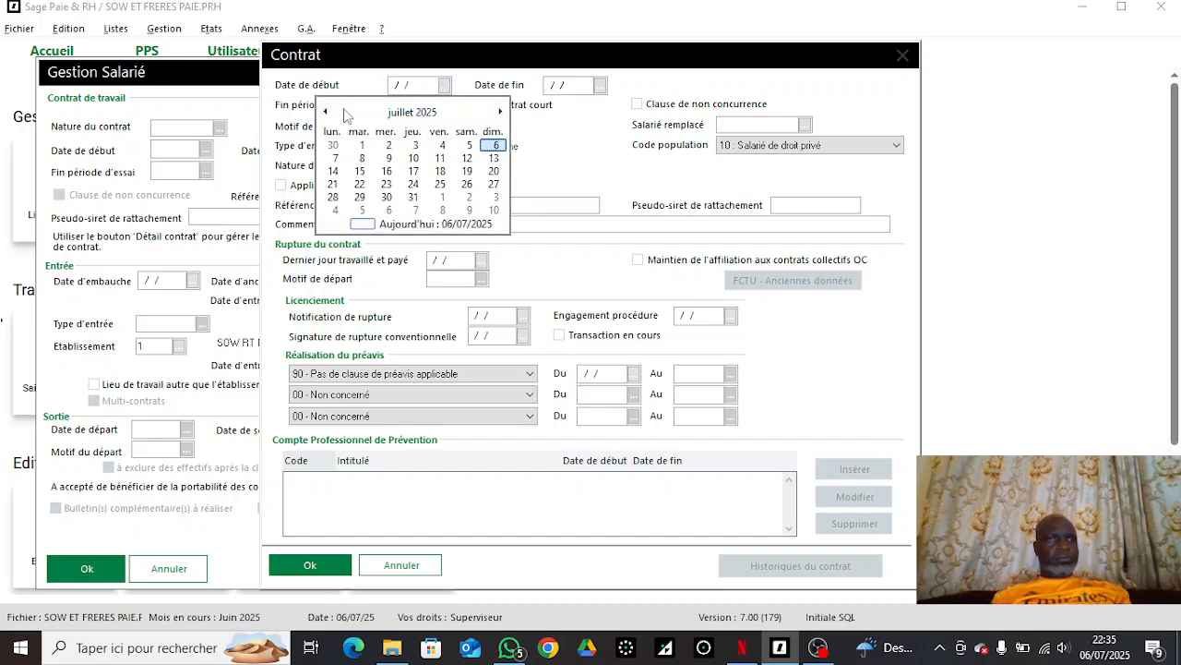
pyautogui.click(344, 109)
pyautogui.click(345, 110)
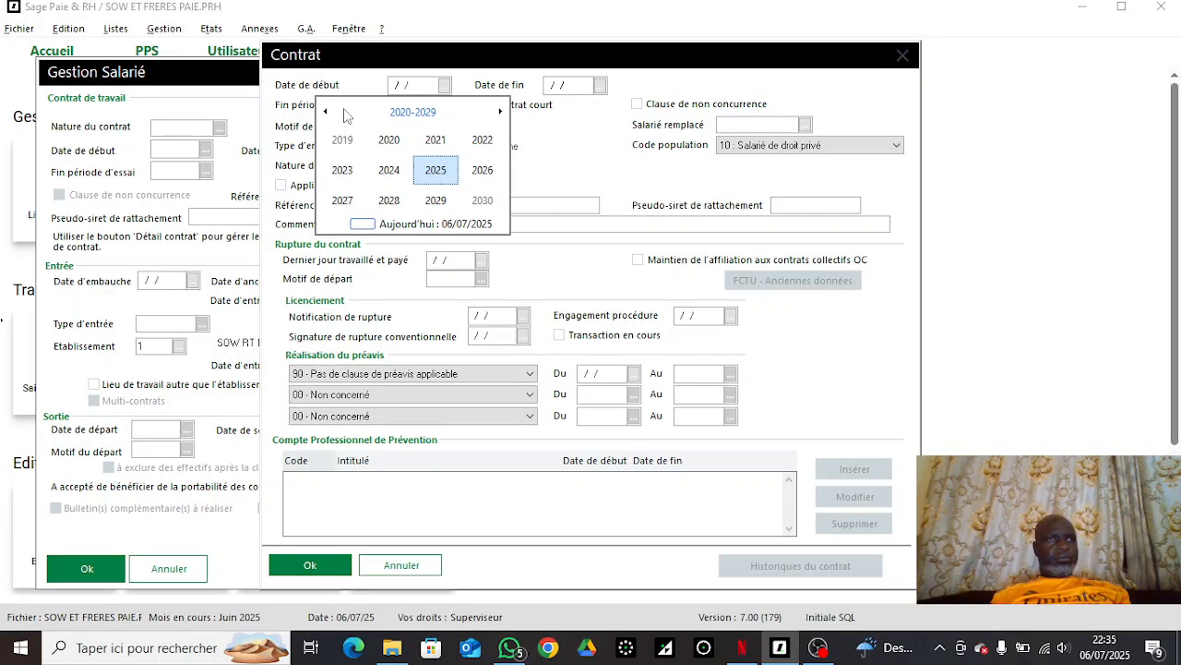
pyautogui.click(344, 112)
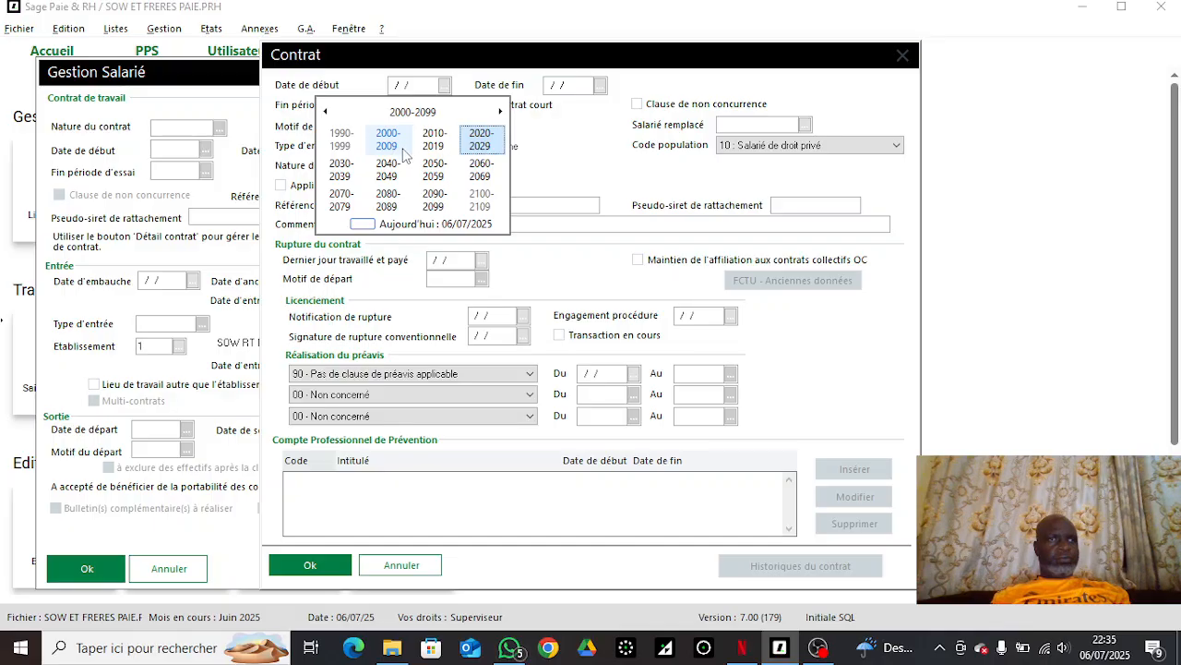
pyautogui.click(339, 143)
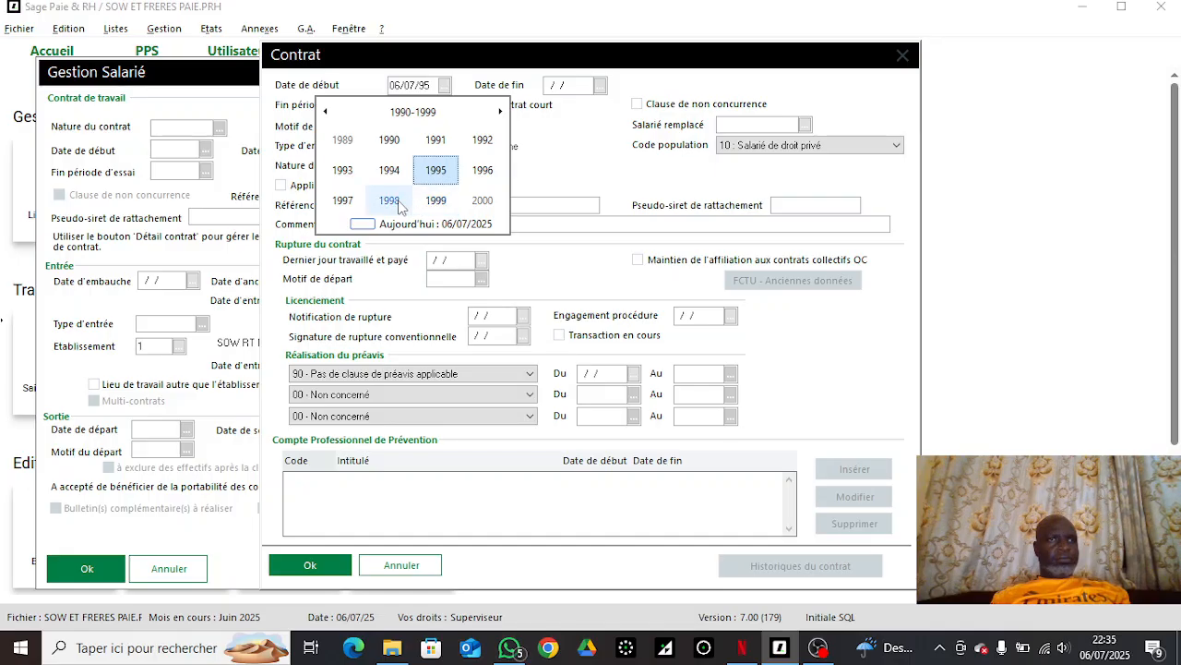
pyautogui.click(390, 201)
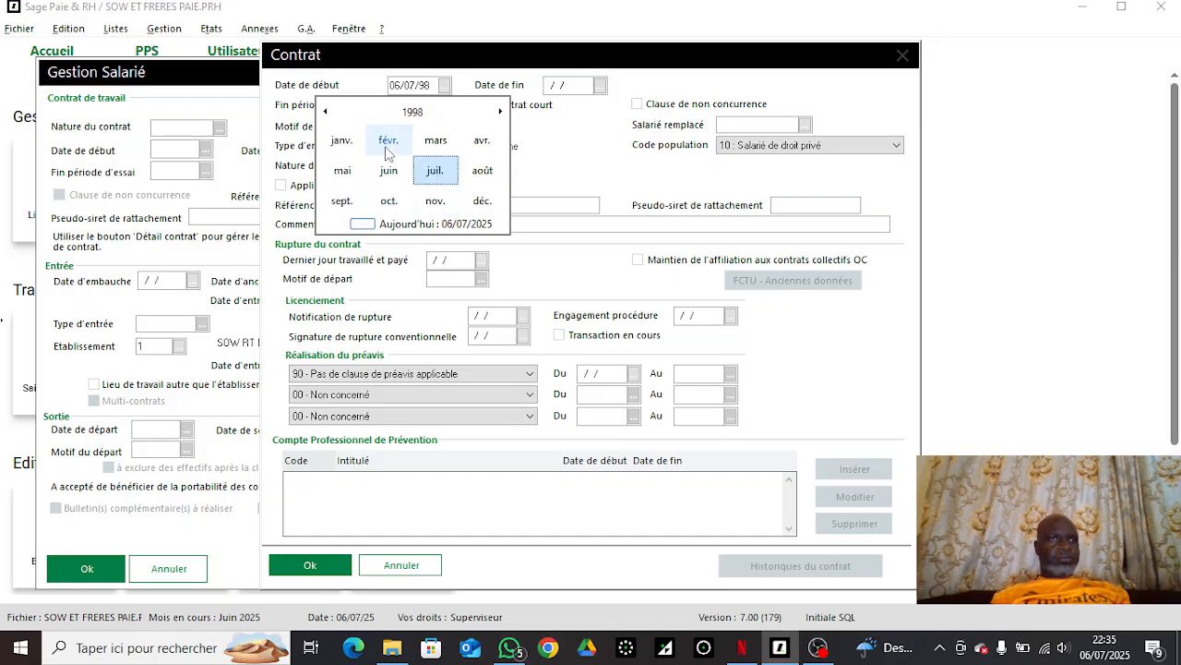
pyautogui.click(389, 157)
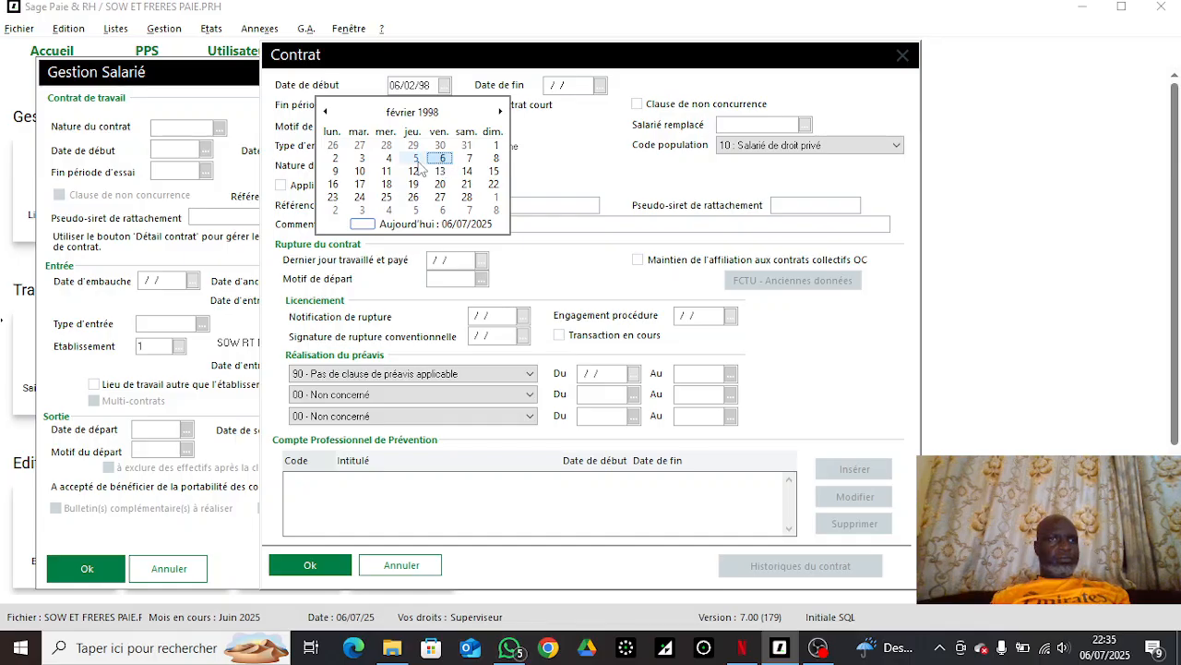
pyautogui.click(416, 158)
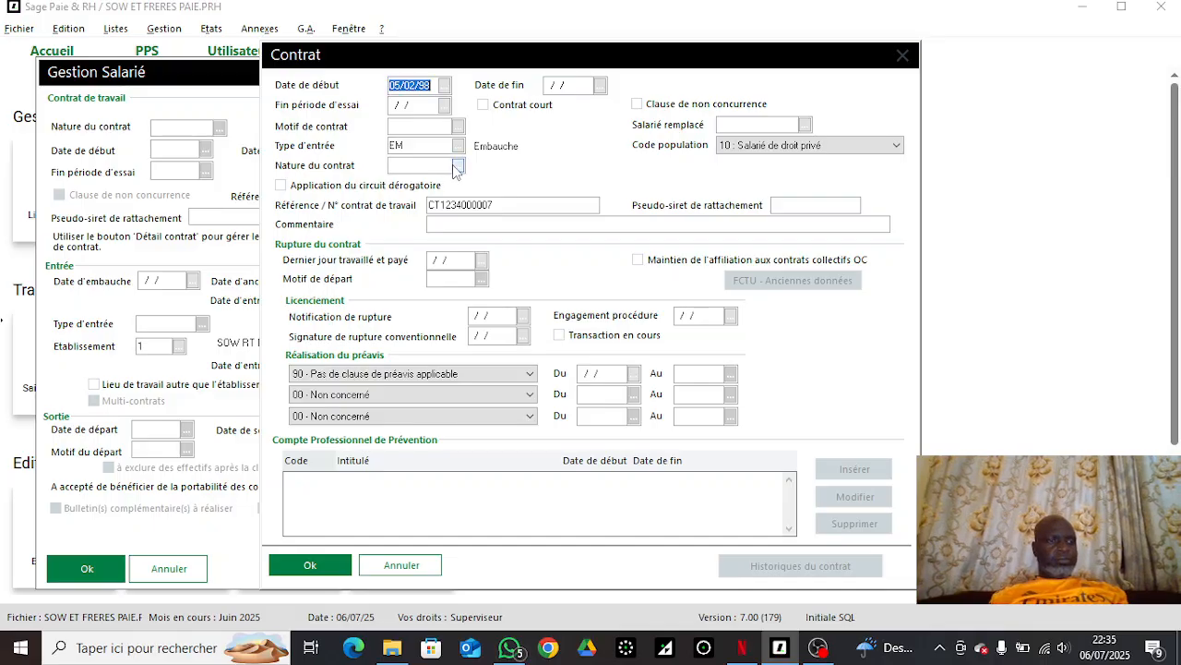
# Step: Apply the start date to the hire, seniority, profession, establishment and job dates, and validate the contract
pyautogui.click(454, 164)
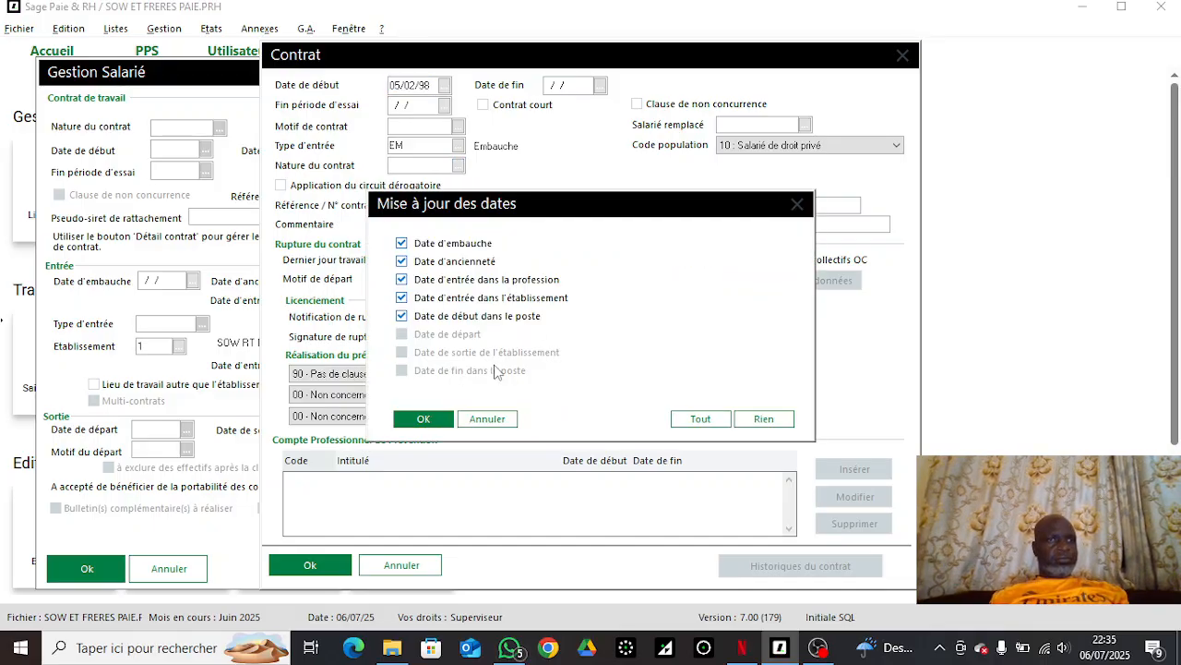
pyautogui.click(425, 418)
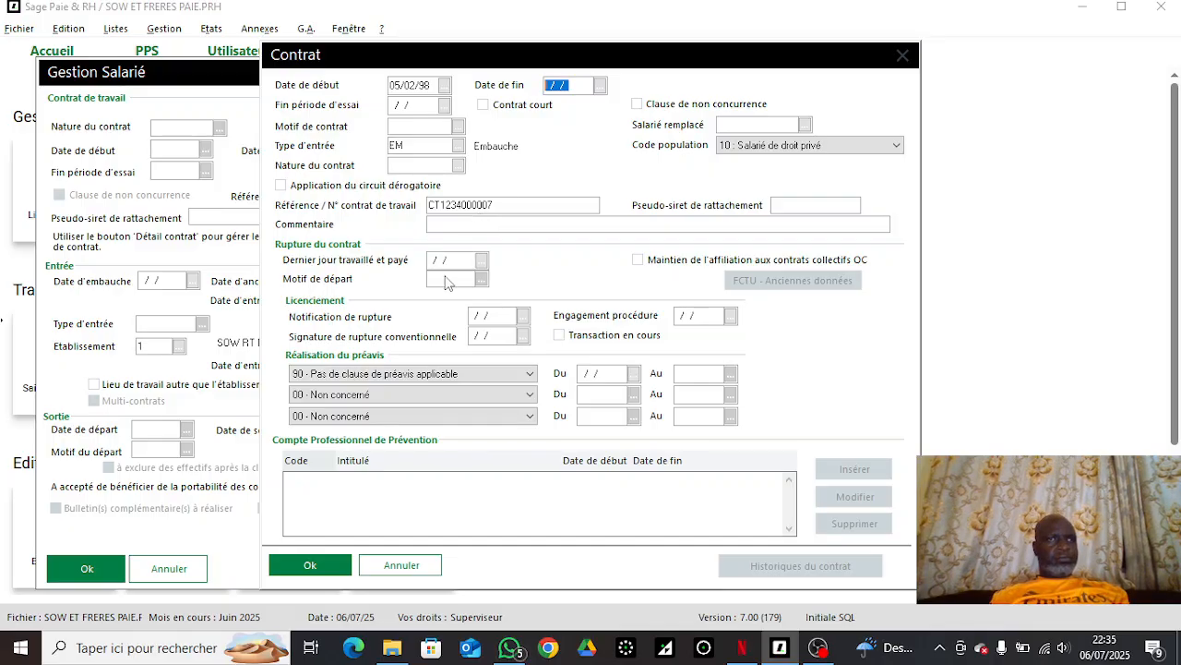
pyautogui.click(312, 565)
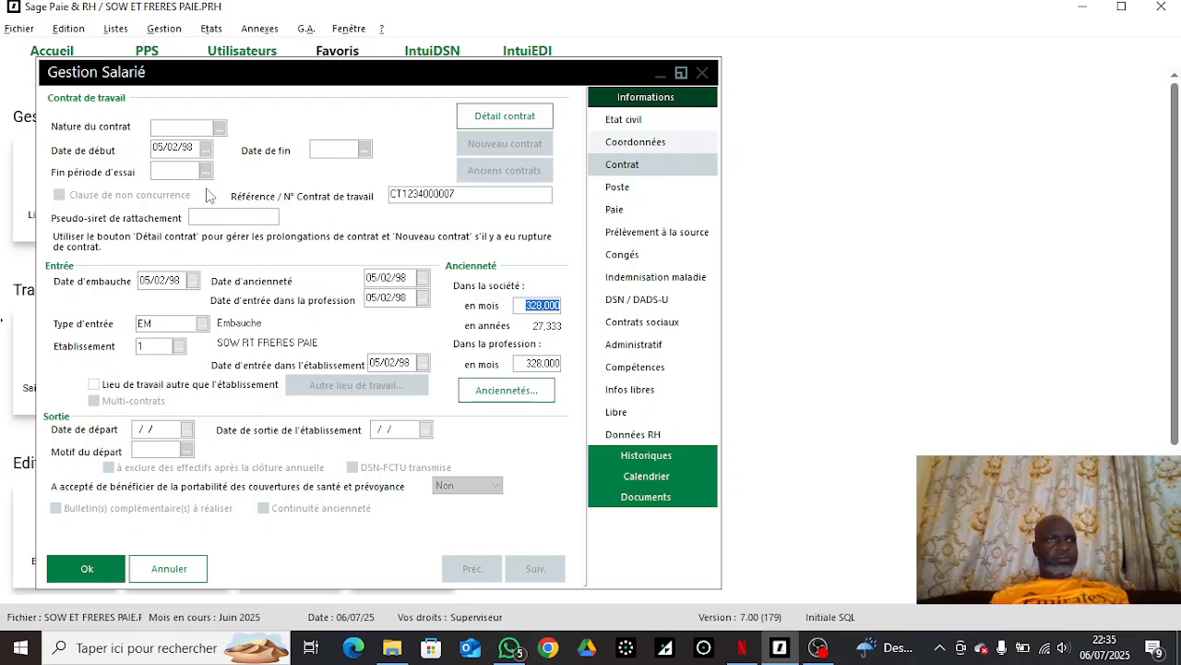
# Step: Assign the payslip template BULLETIN SOW ET FRERES to the employee and set the base salary to 20000000
pyautogui.click(615, 208)
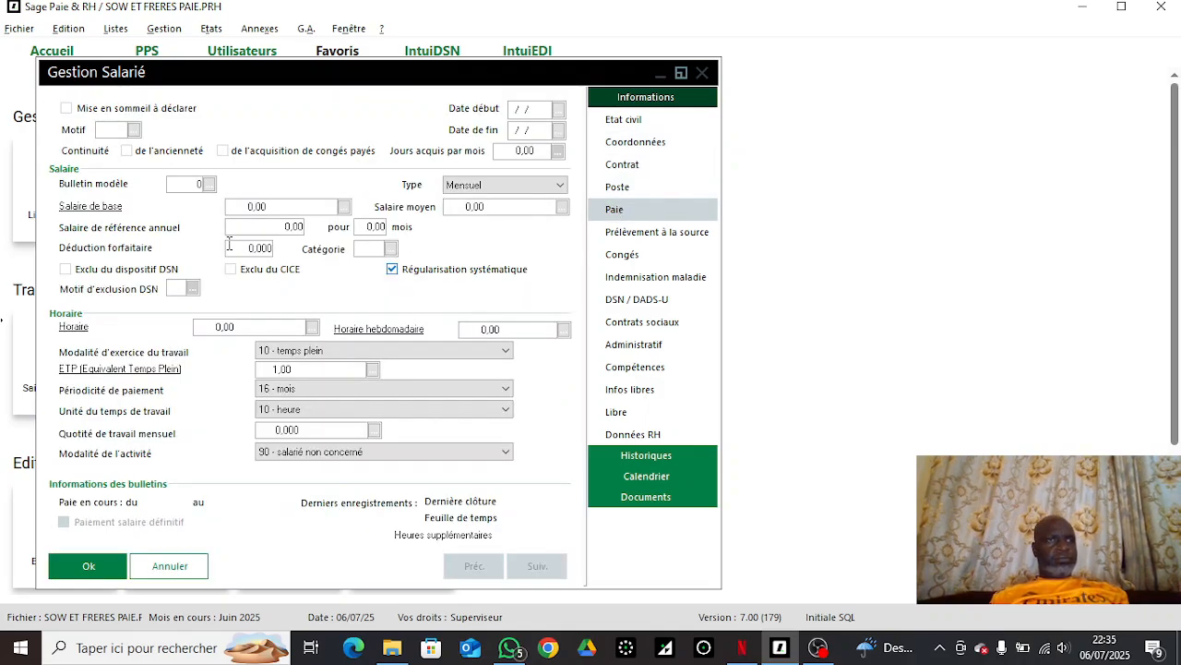
pyautogui.click(209, 183)
pyautogui.doubleClick(416, 258)
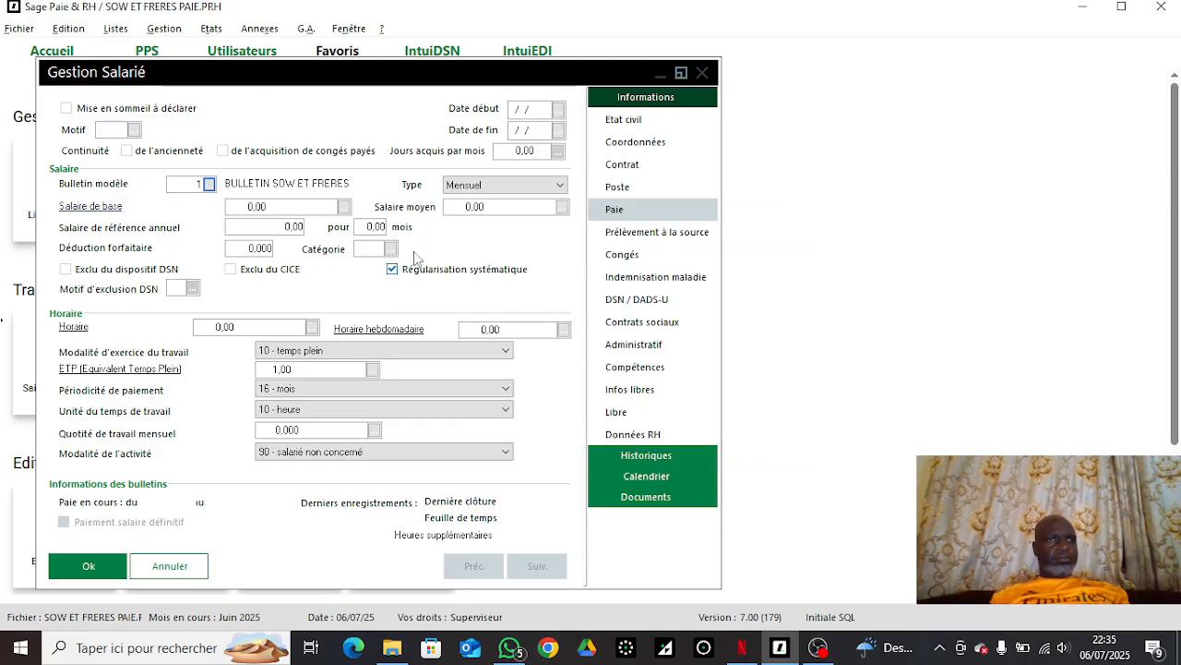
pyautogui.press('Tab')
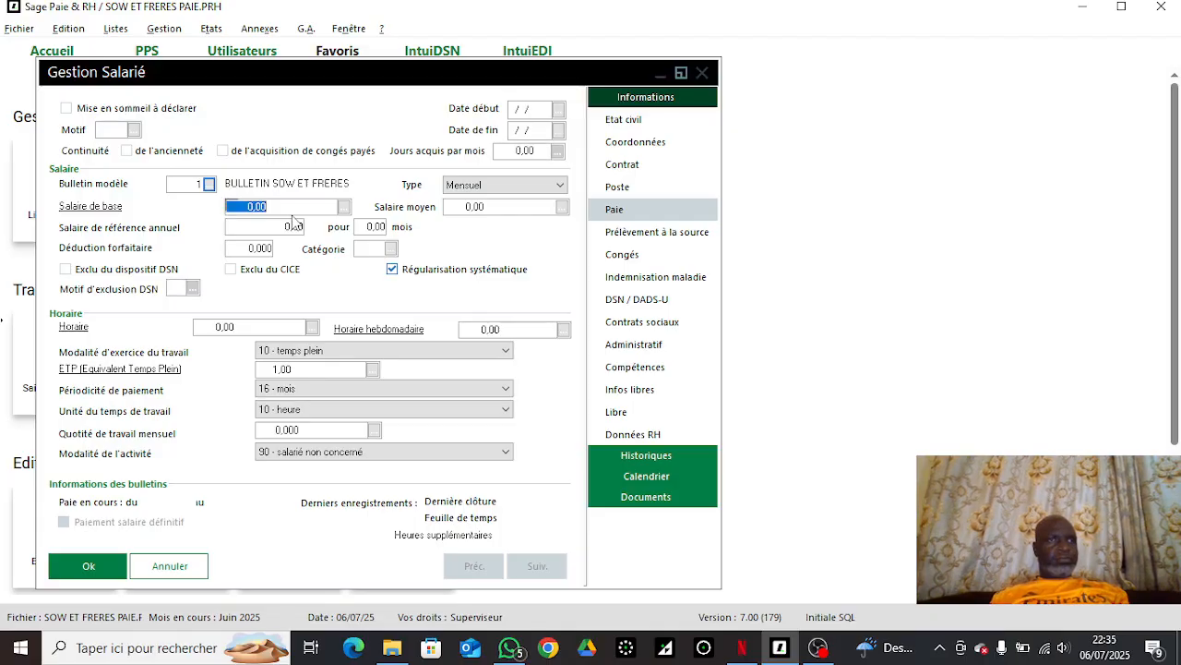
pyautogui.write('20000')
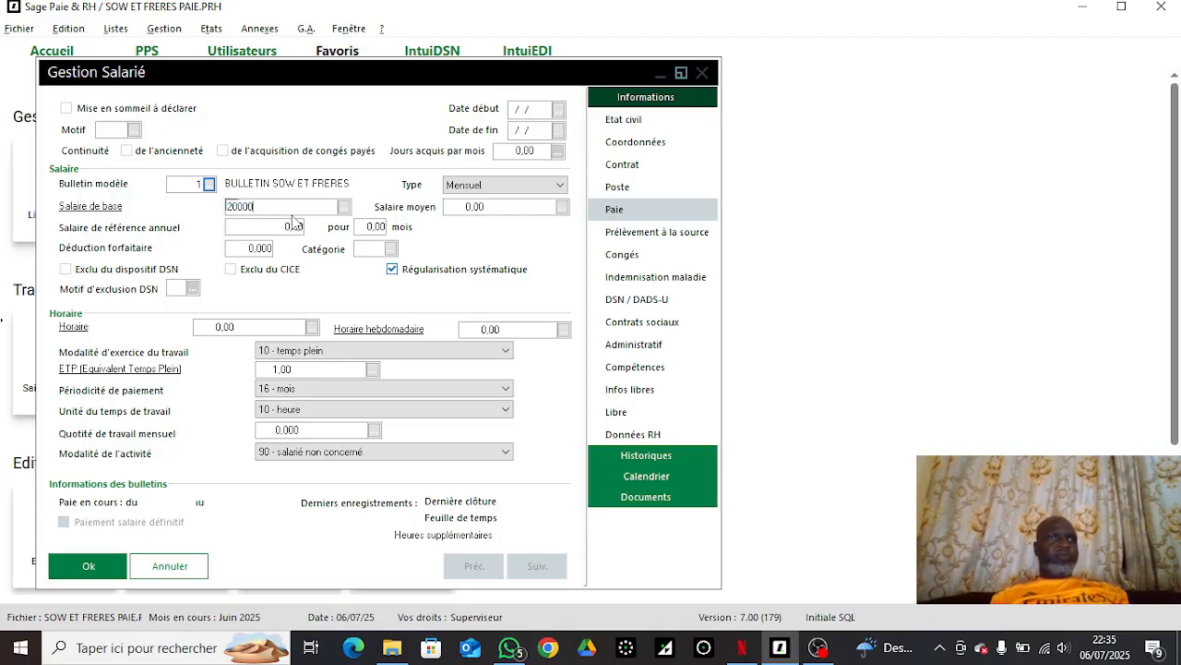
pyautogui.write('00')
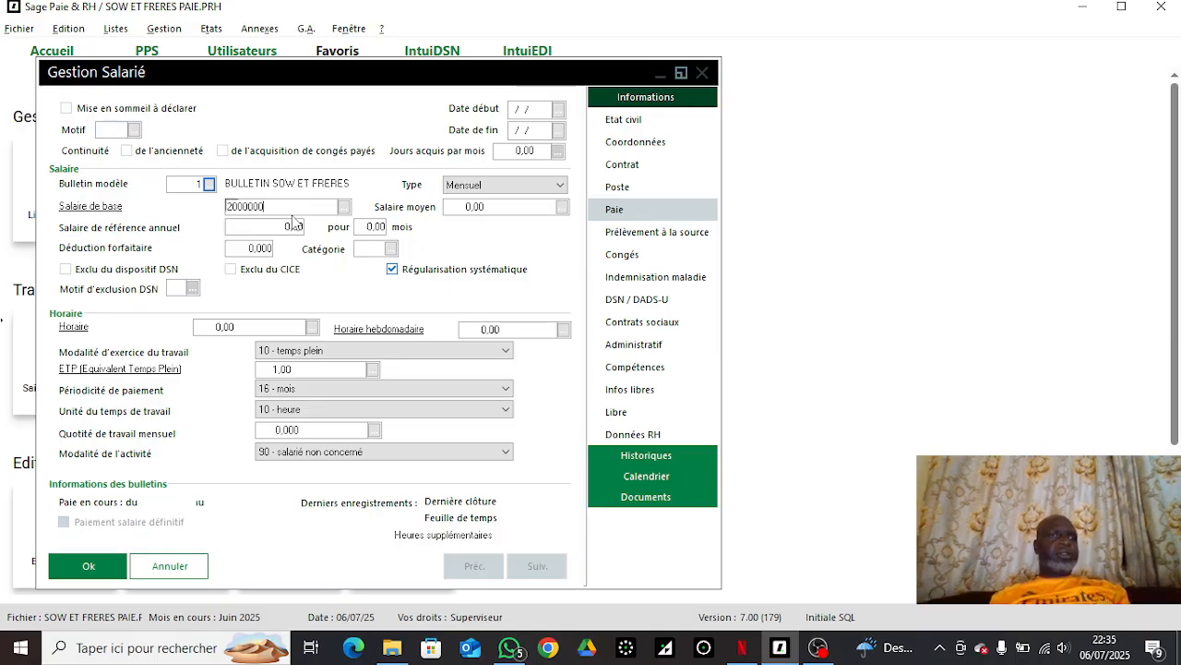
pyautogui.write('0')
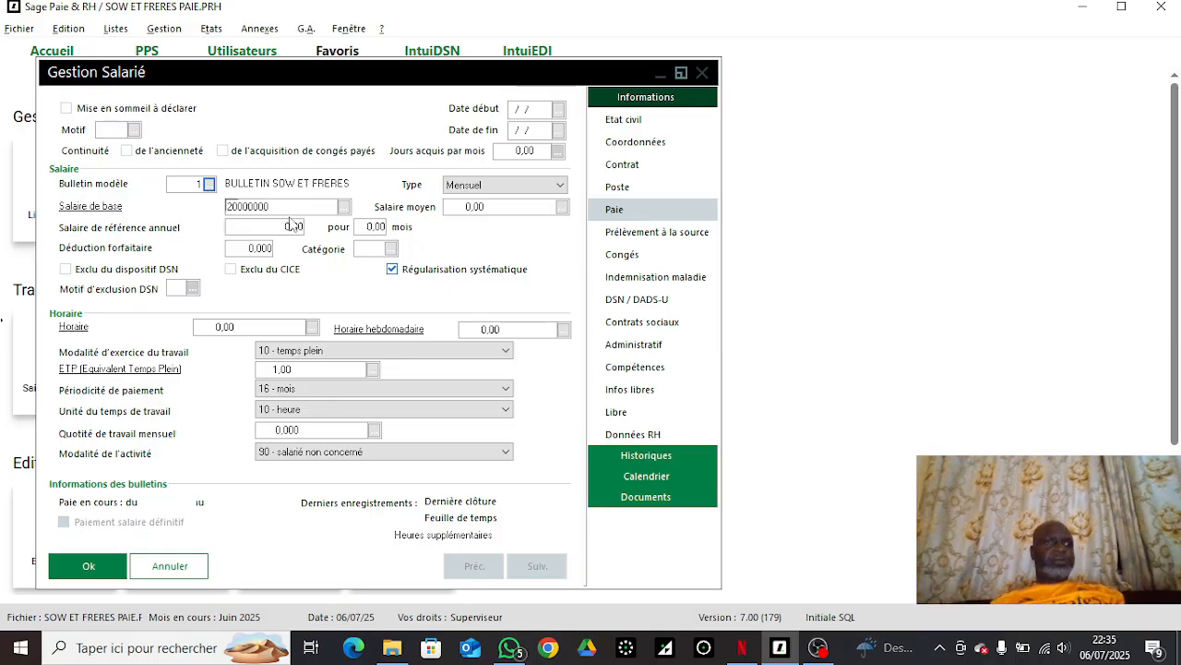
# Step: Set the employee's working hours to 173.33 and validate the employee record
pyautogui.click(227, 327)
pyautogui.write('1')
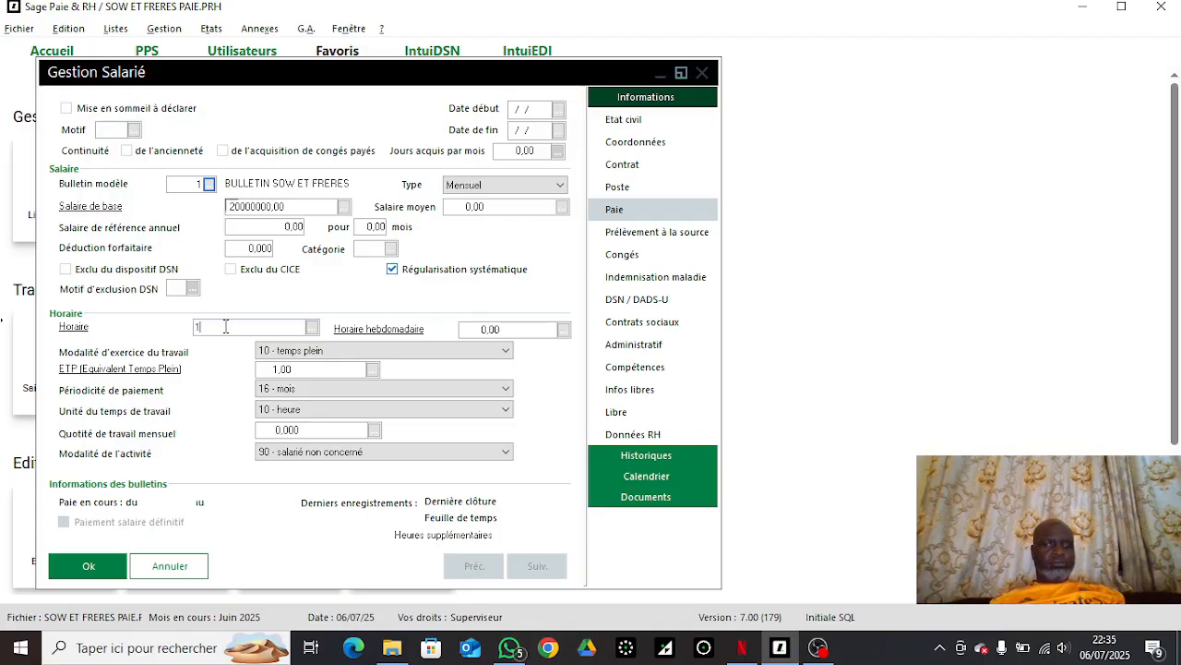
pyautogui.write('73')
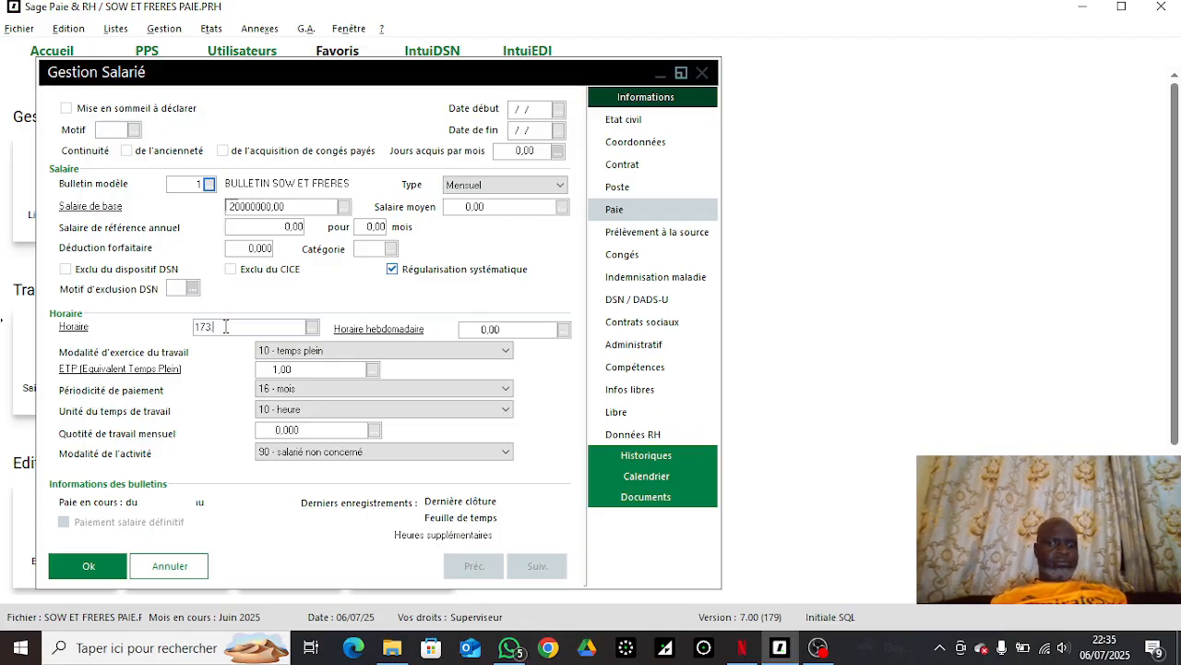
pyautogui.write('.33')
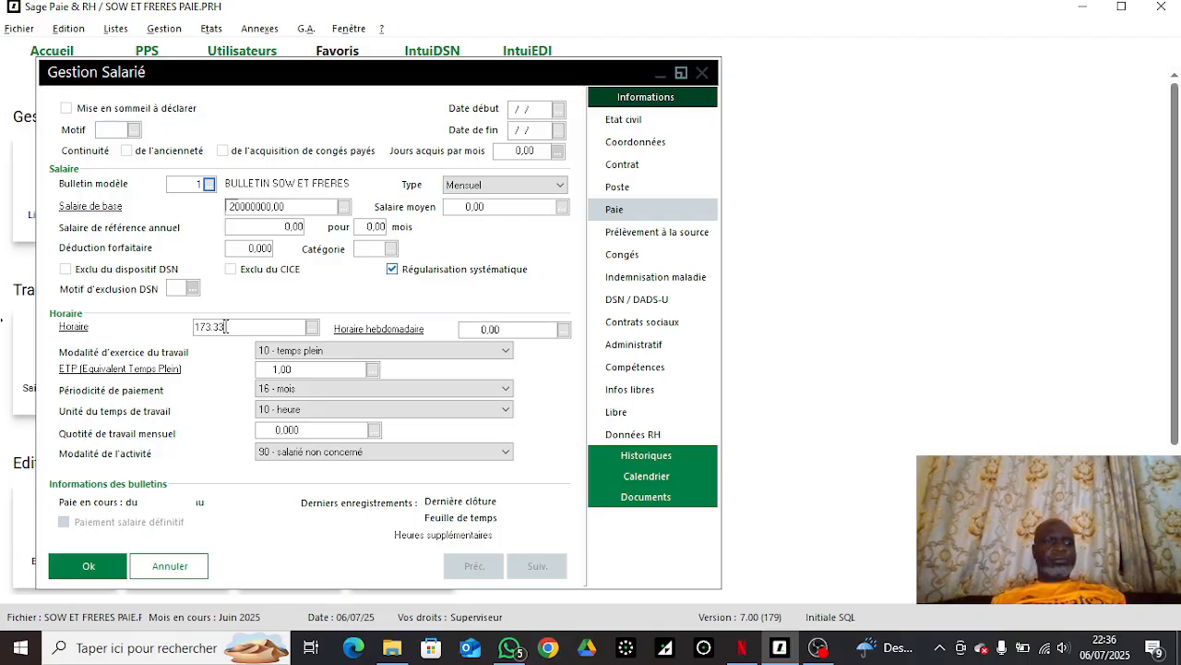
pyautogui.press('Tab')
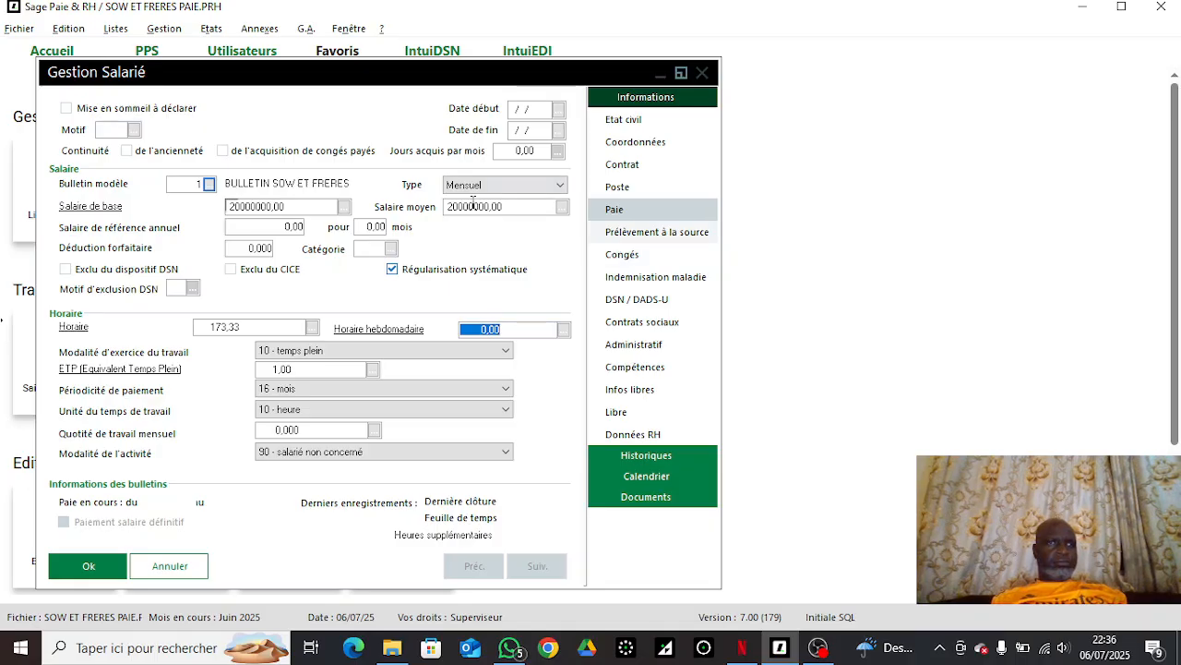
pyautogui.click(83, 566)
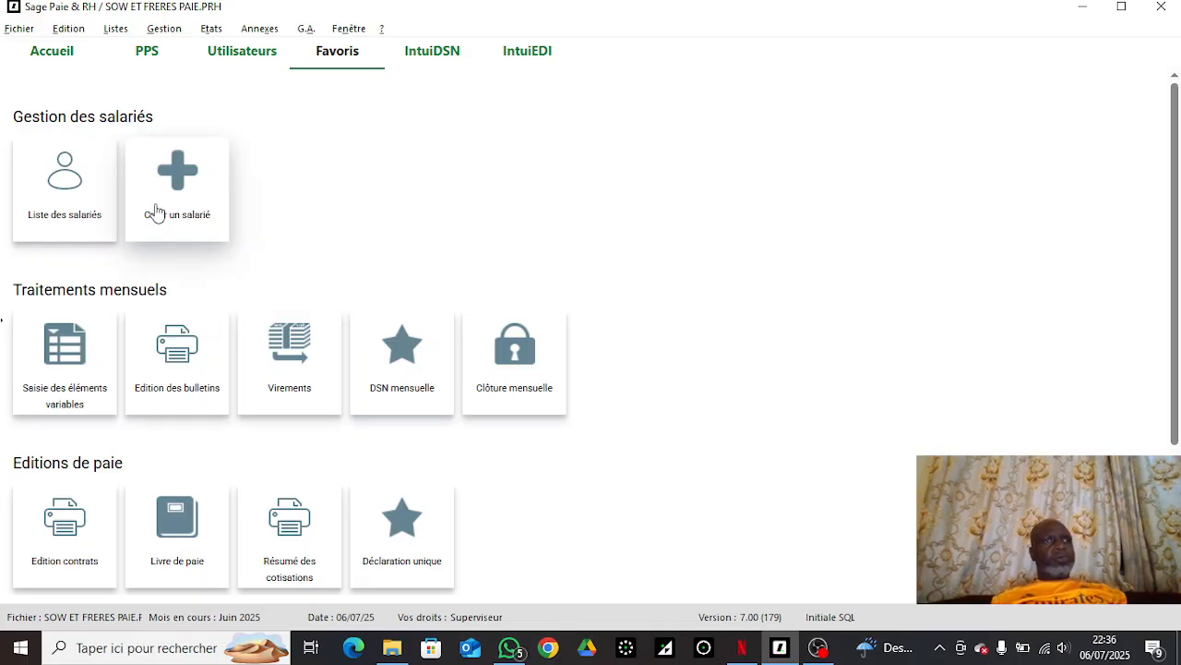
# Step: Duplicate the newly created employee from the employee list, and enter the copy's employee number, surname and first name
pyautogui.click(68, 192)
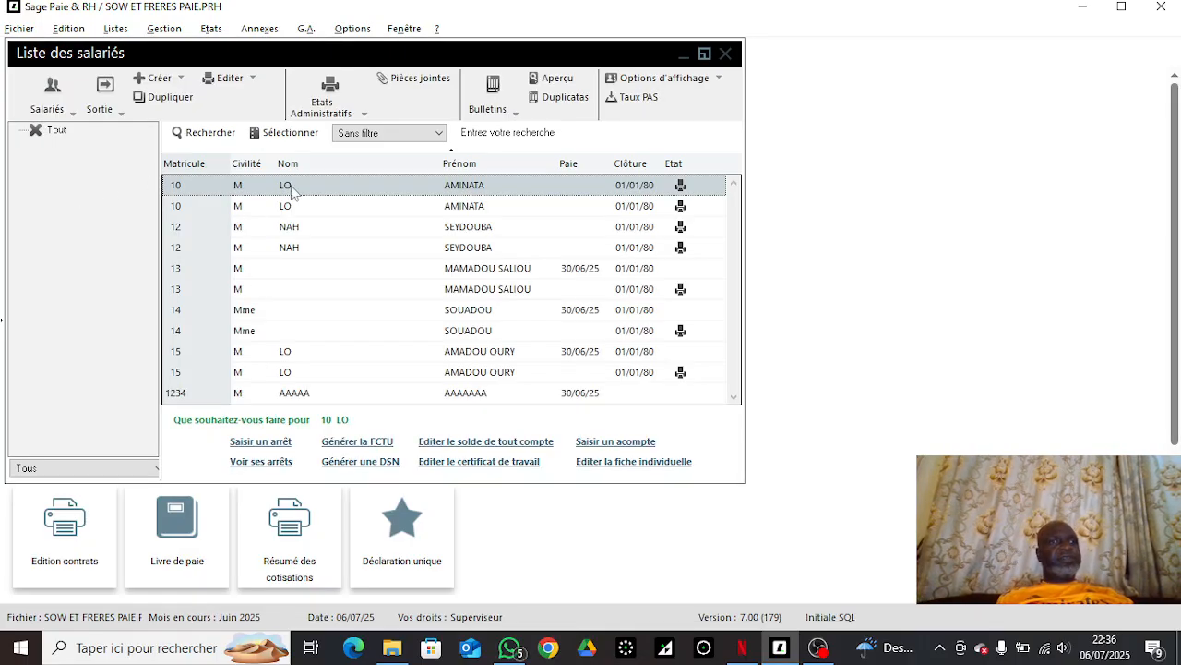
pyautogui.click(531, 397)
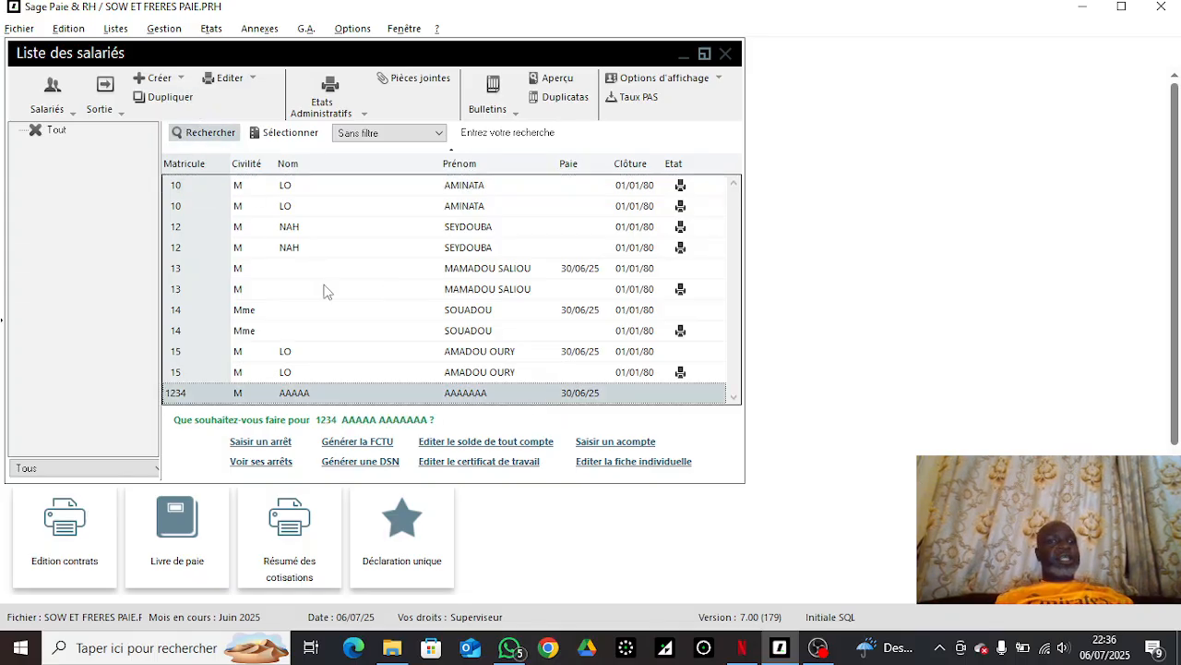
pyautogui.click(160, 99)
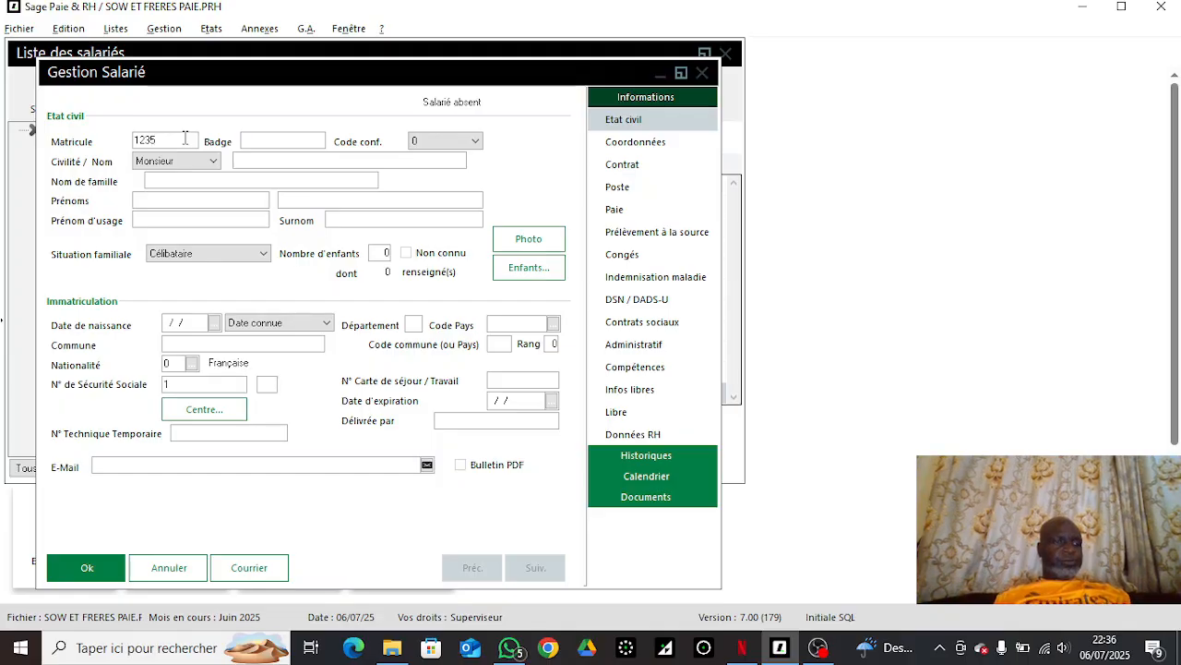
pyautogui.click(272, 161)
pyautogui.write('BBB')
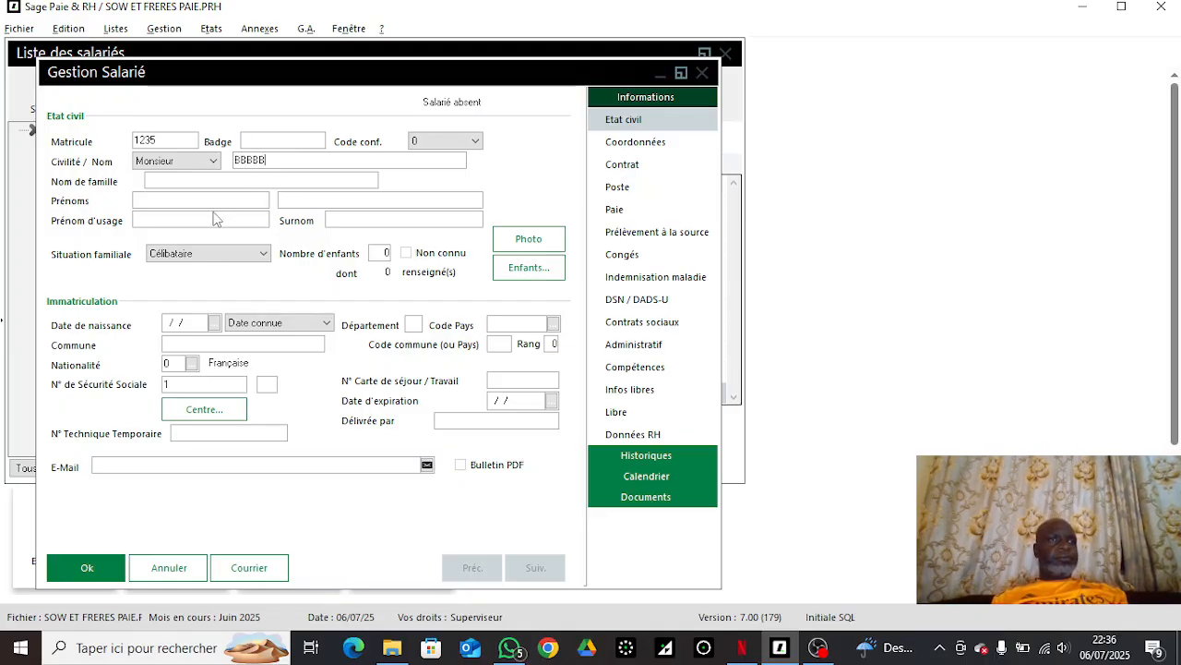
pyautogui.write('B')
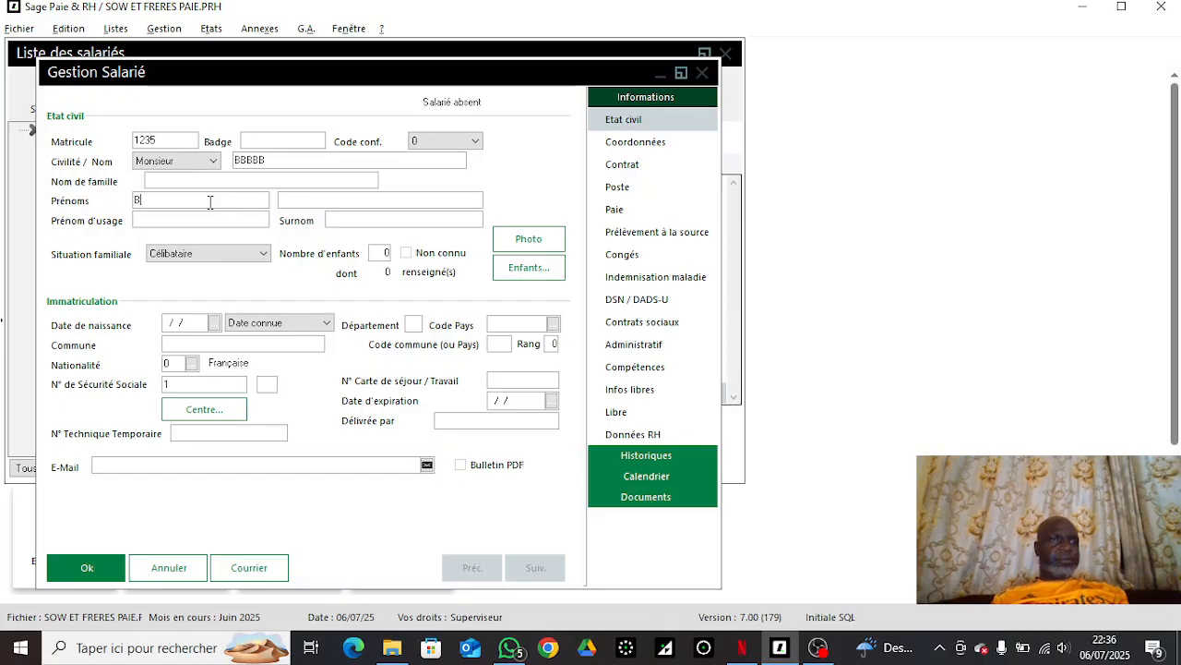
pyautogui.write('BBBBBBBBBB')
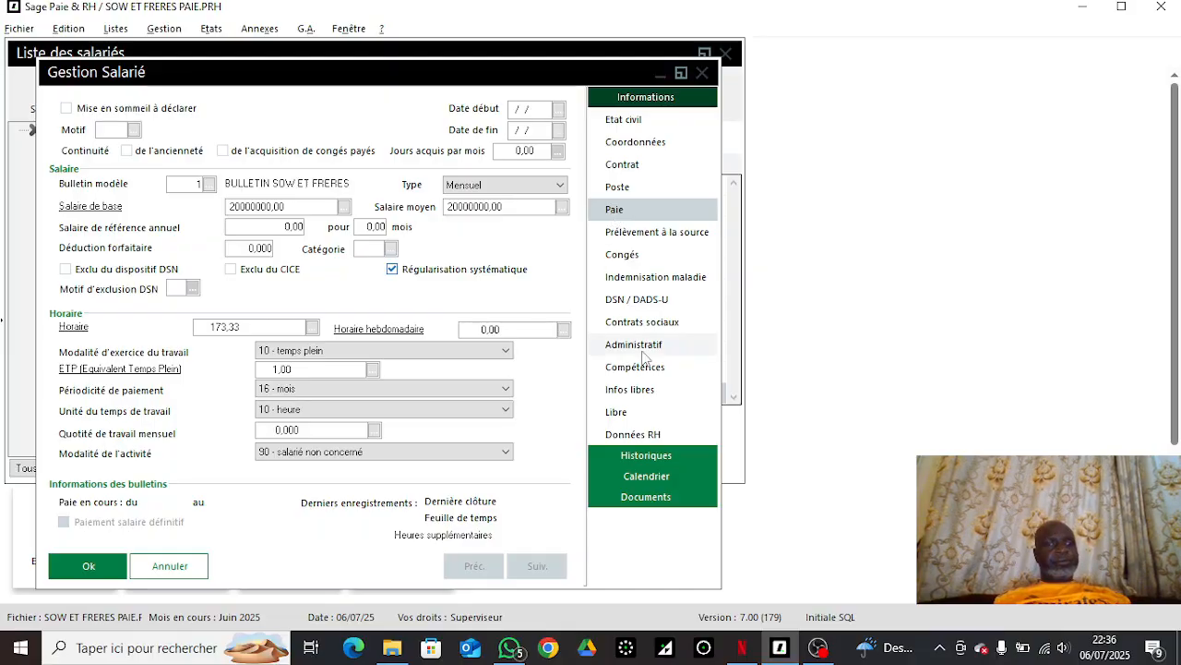
# Step: Check the handwritten seniority percentage scale in WhatsApp, and set the duplicated employee's base salary to 12000000 in Sage Paie
pyautogui.click(515, 649)
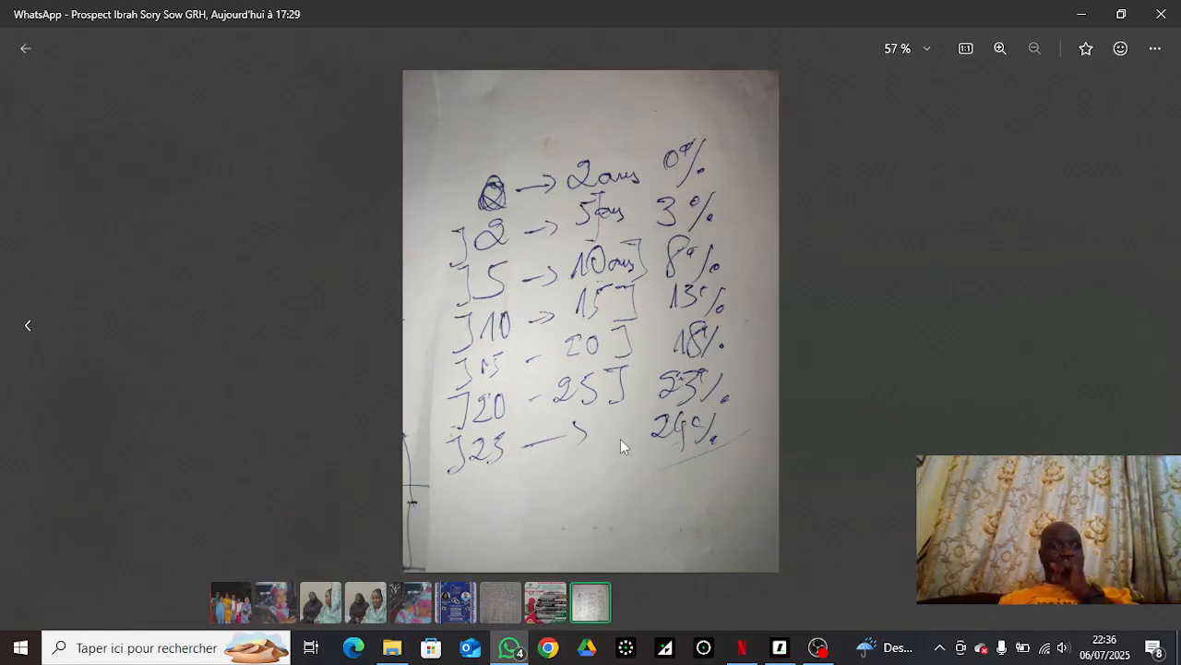
pyautogui.click(779, 647)
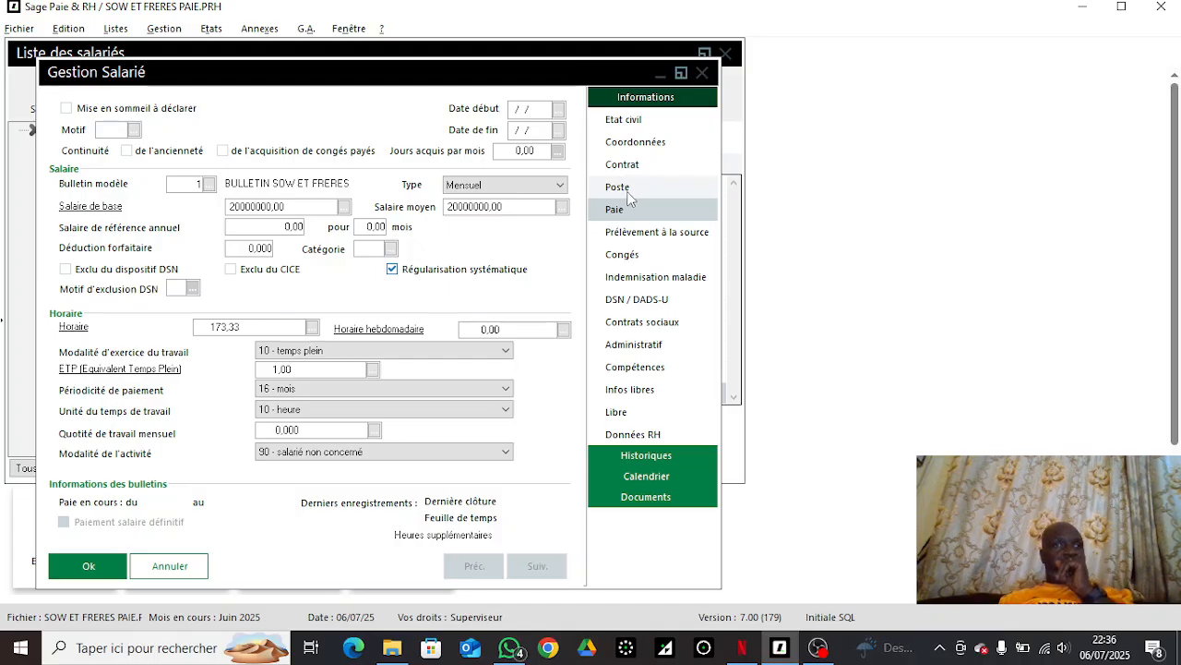
pyautogui.click(243, 210)
pyautogui.click(243, 211)
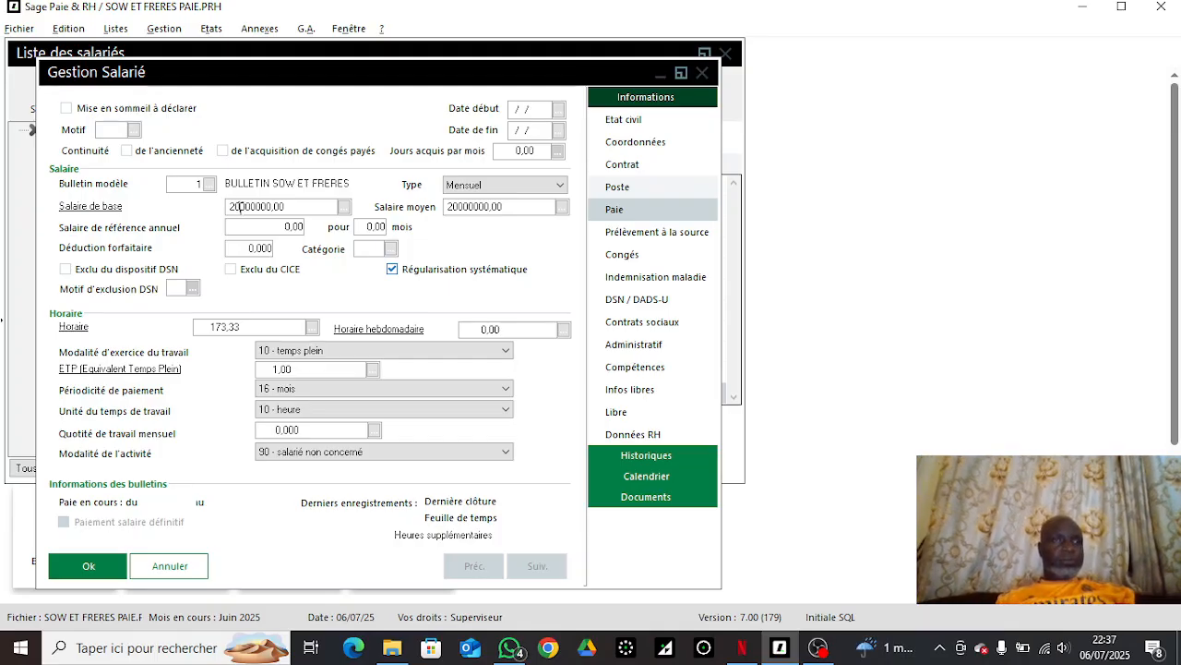
pyautogui.press('BackSpace')
pyautogui.press('BackSpace')
pyautogui.write('12')
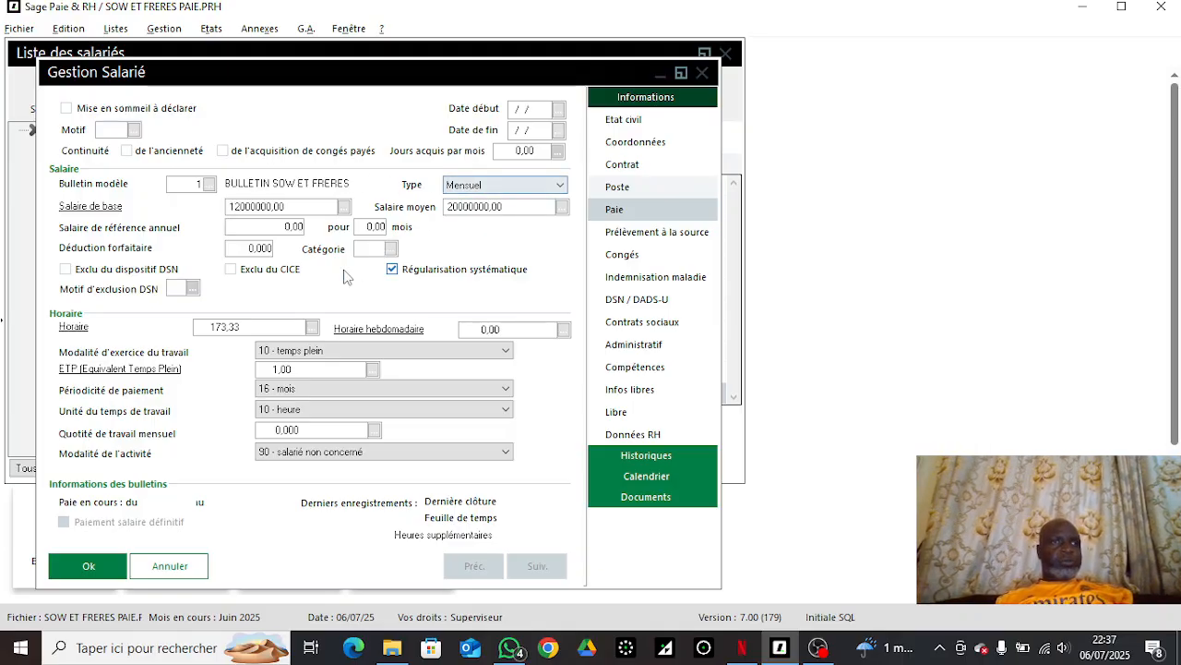
# Step: Open the duplicated employee's contract details and set the contract start date to 01/06/24
pyautogui.click(631, 168)
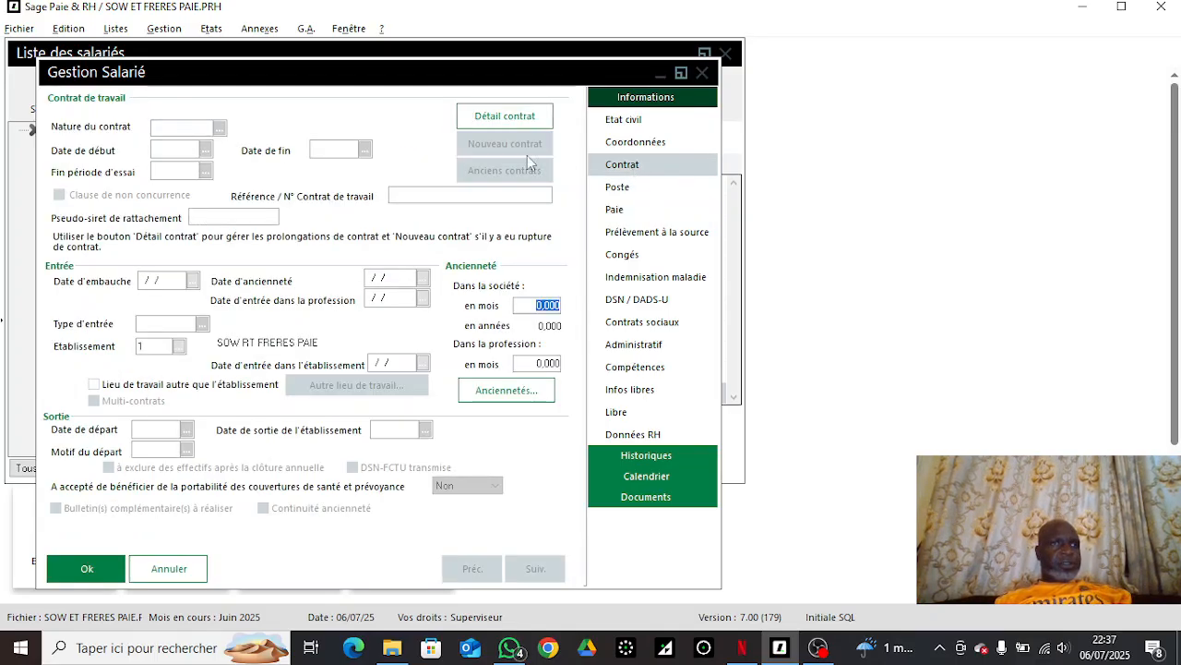
pyautogui.click(495, 120)
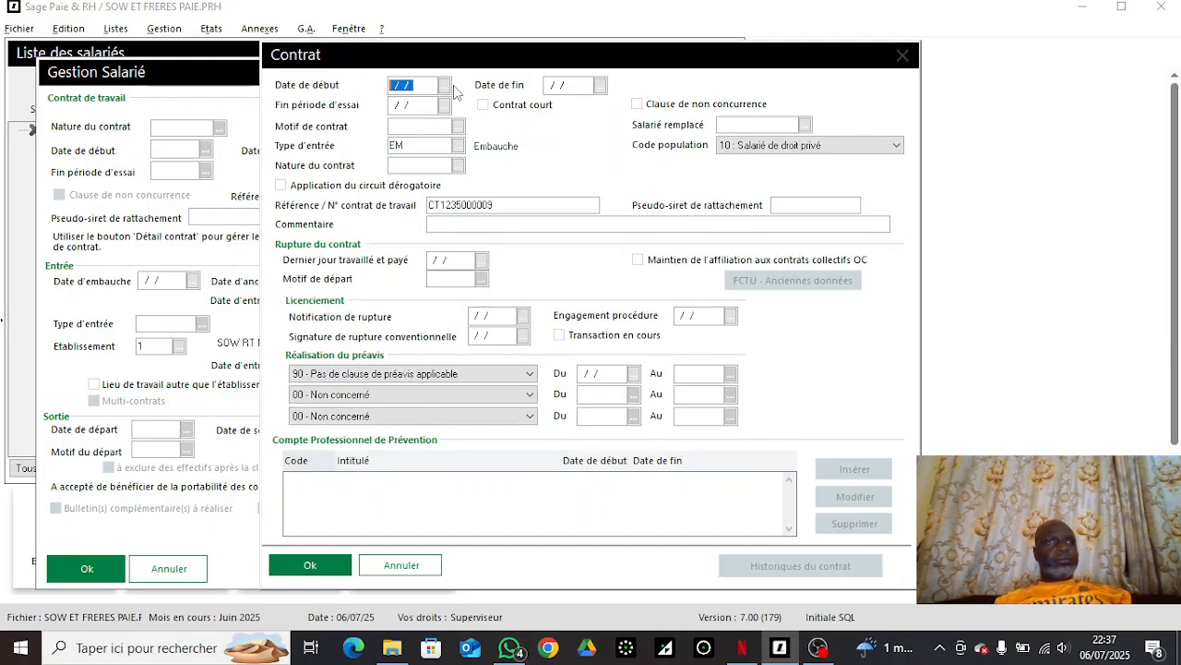
pyautogui.click(445, 86)
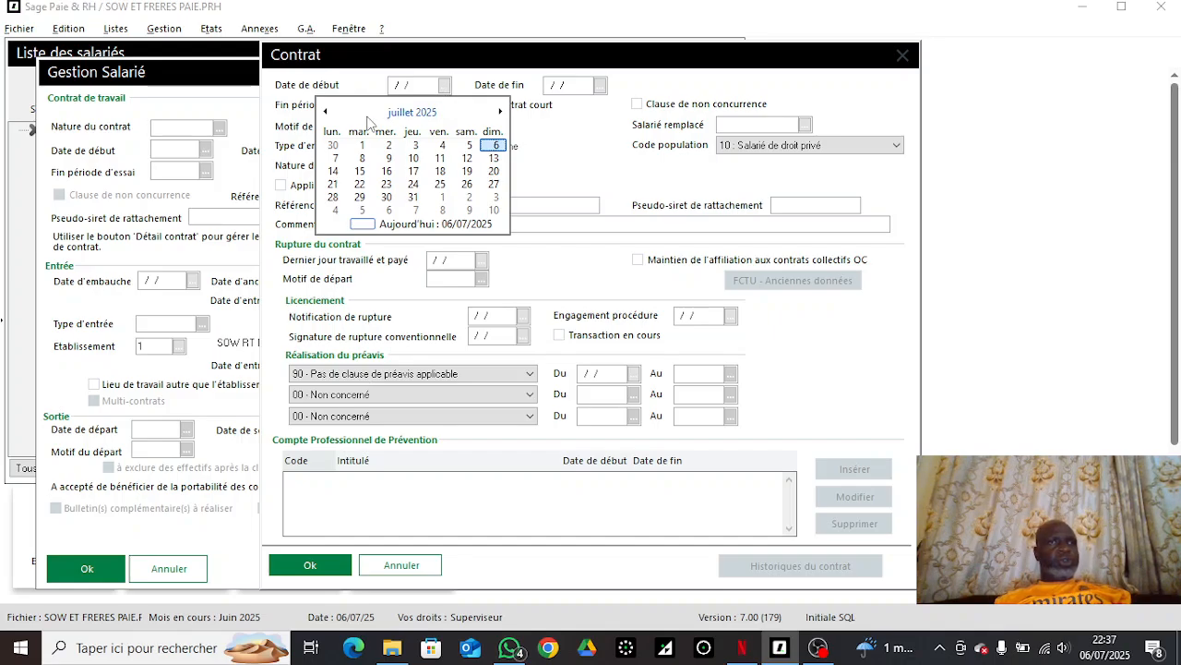
pyautogui.click(326, 111)
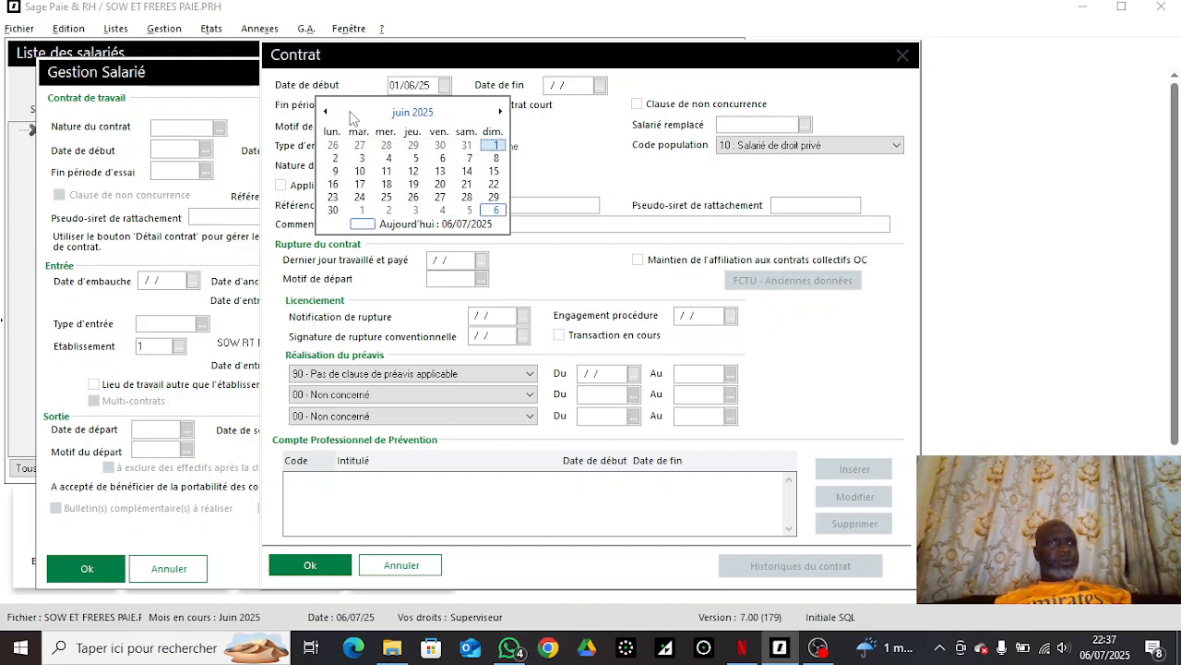
pyautogui.click(351, 114)
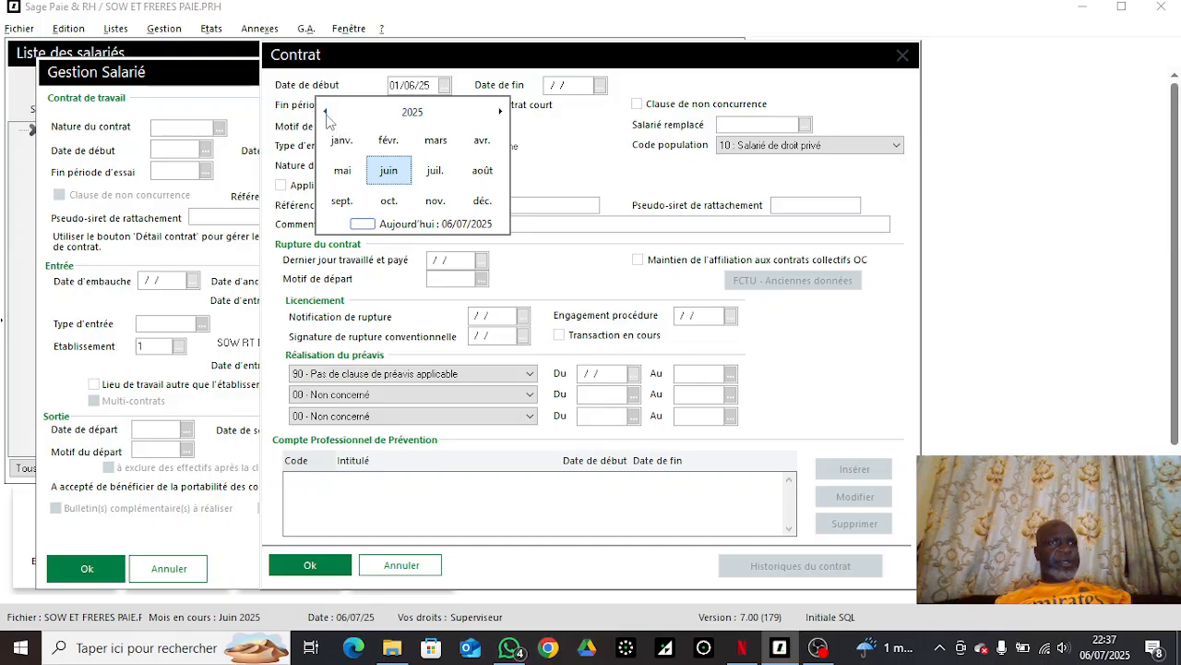
pyautogui.click(327, 112)
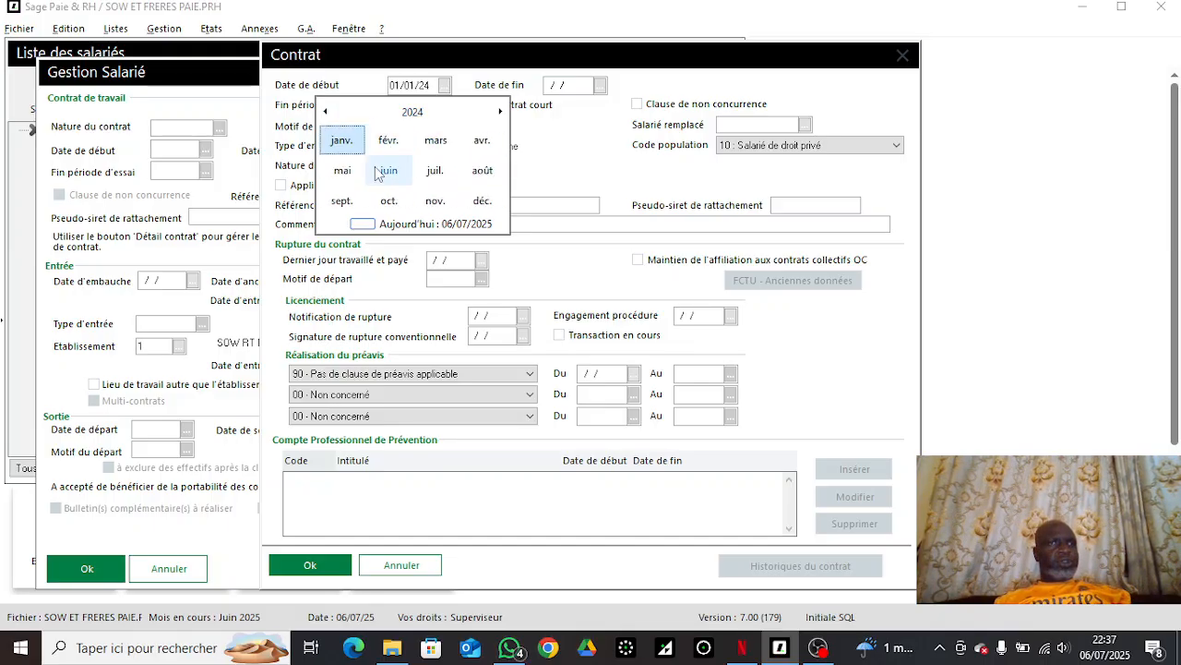
pyautogui.click(387, 171)
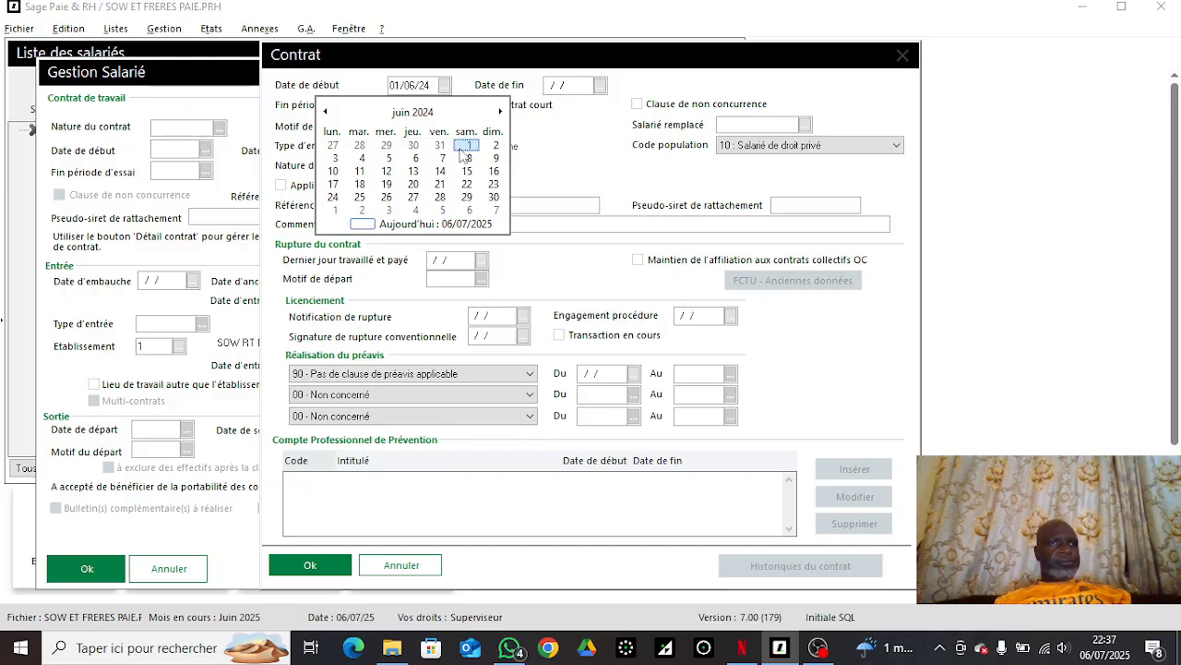
pyautogui.click(467, 148)
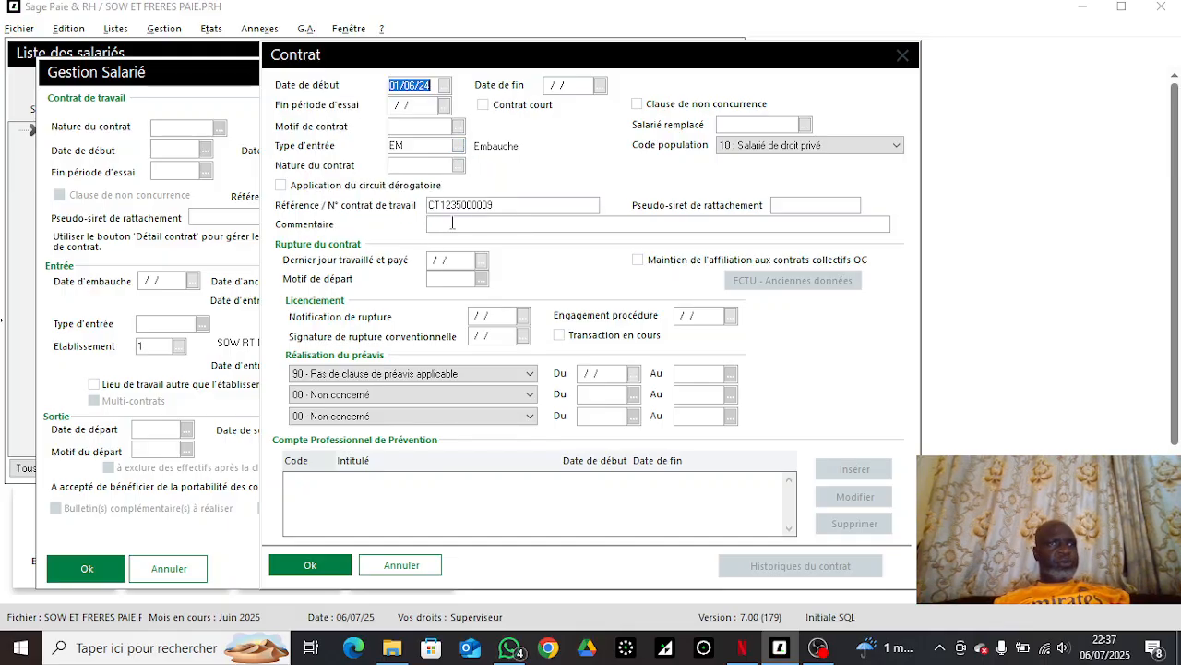
# Step: Validate the contract, applying its start date to the hire, seniority, profession, establishment and position dates, and save the employee record
pyautogui.click(310, 563)
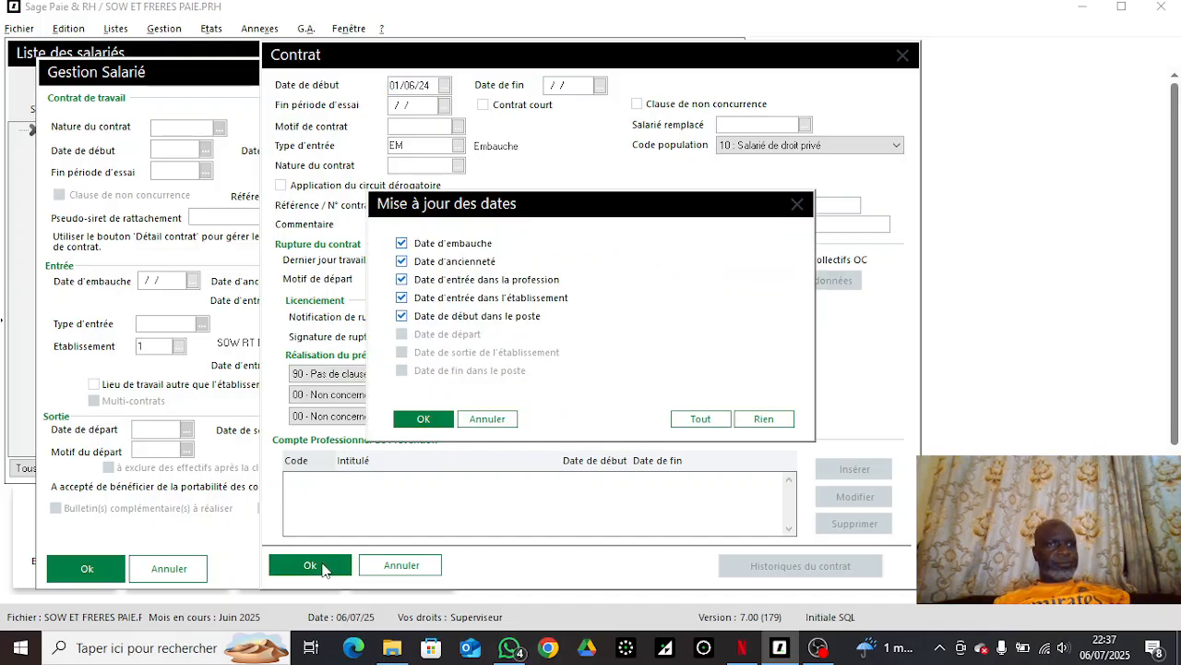
pyautogui.click(422, 418)
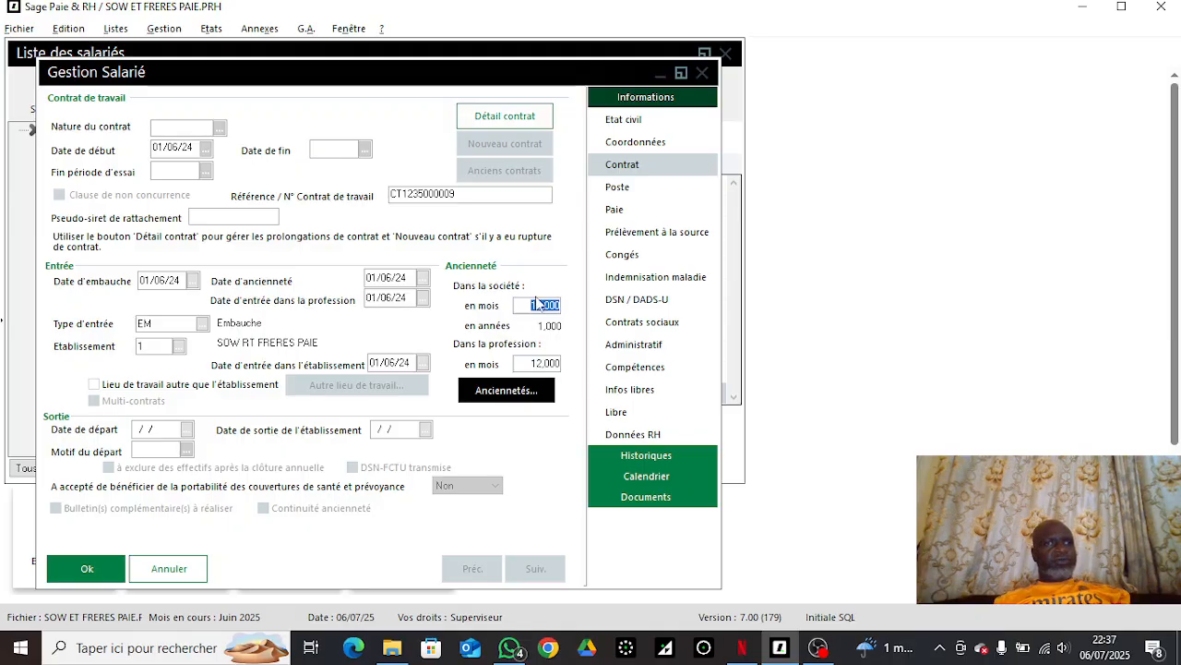
pyautogui.click(78, 569)
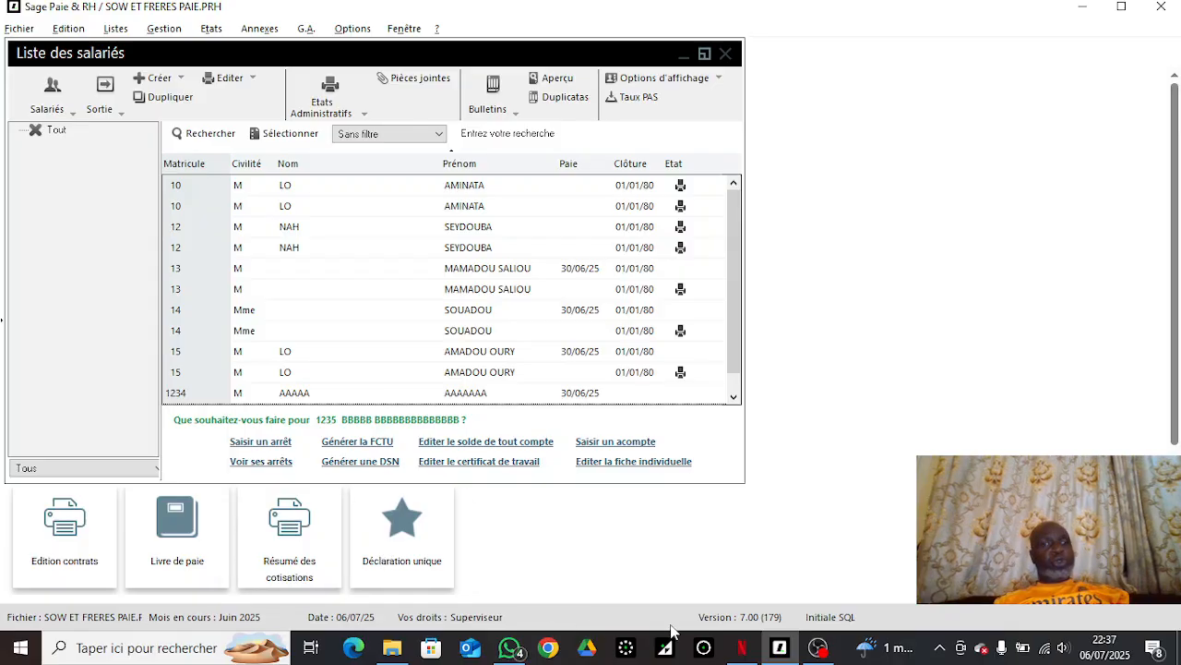
# Step: Check the handwritten seniority percentage scale in WhatsApp, and return to the employee list in Sage Paie
pyautogui.moveTo(511, 651)
pyautogui.moveTo(556, 527)
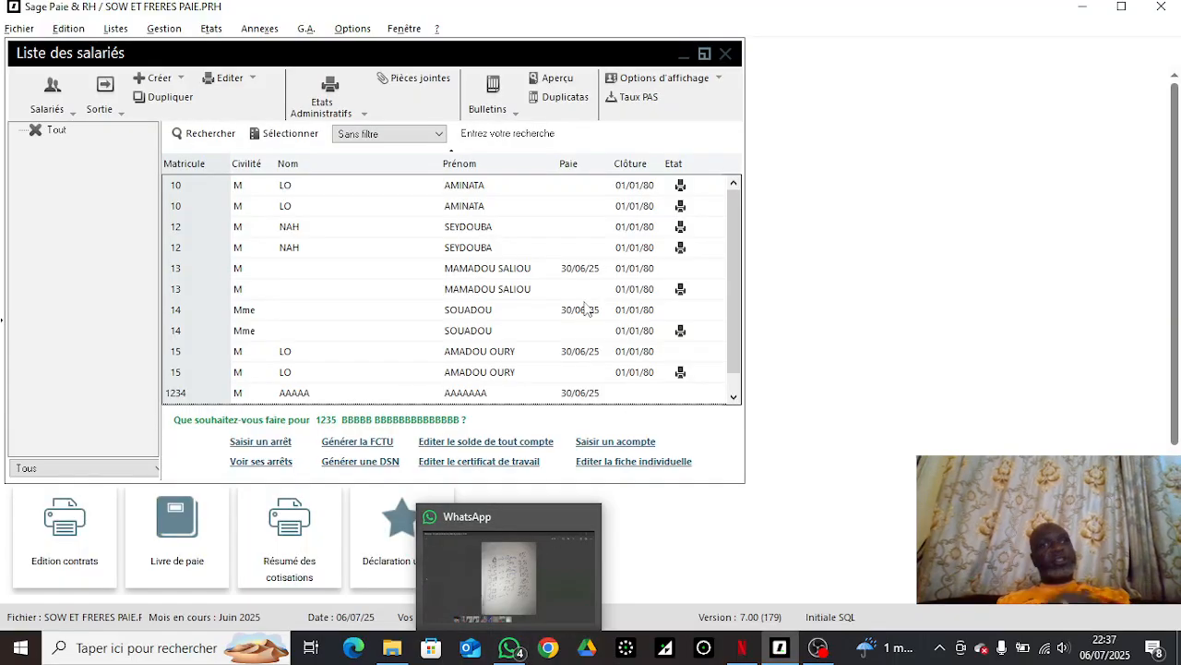
pyautogui.click(510, 647)
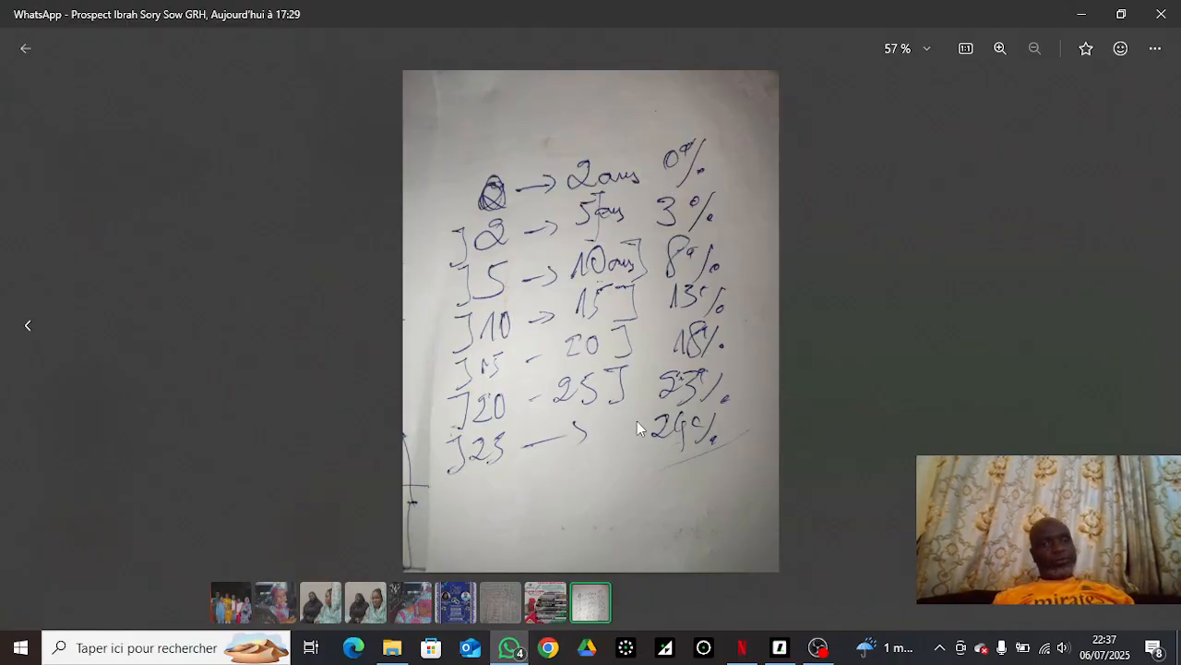
pyautogui.click(779, 646)
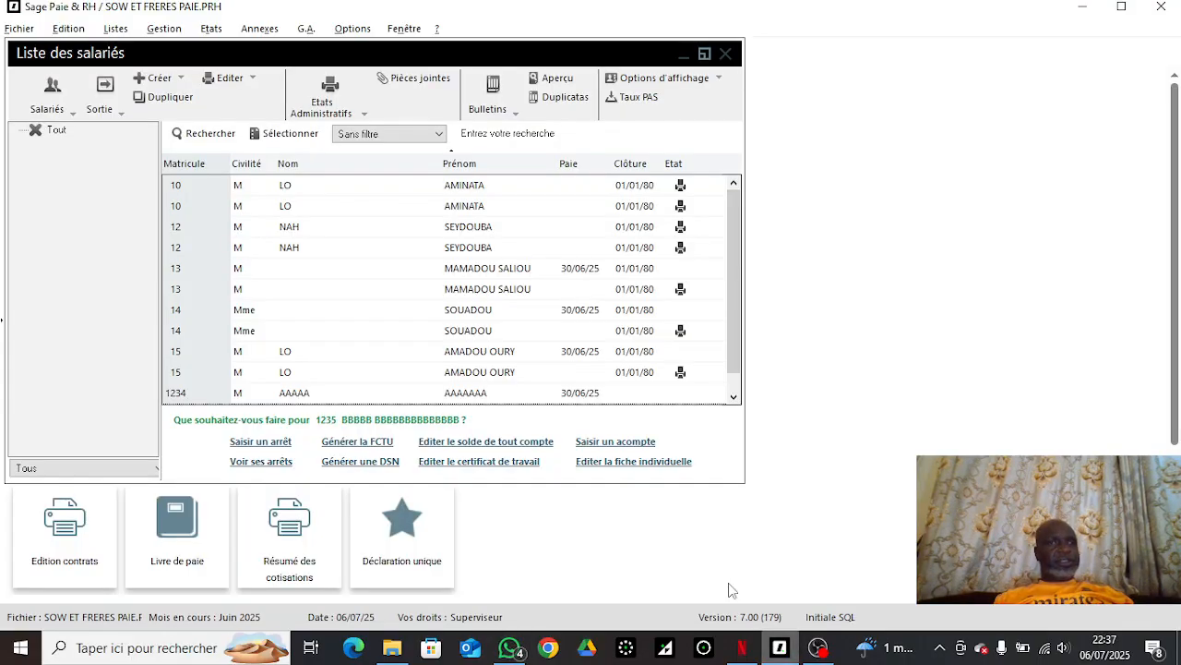
# Step: Duplicate the last employee in the list, and enter the copy's employee number, surname and first name
pyautogui.click(733, 396)
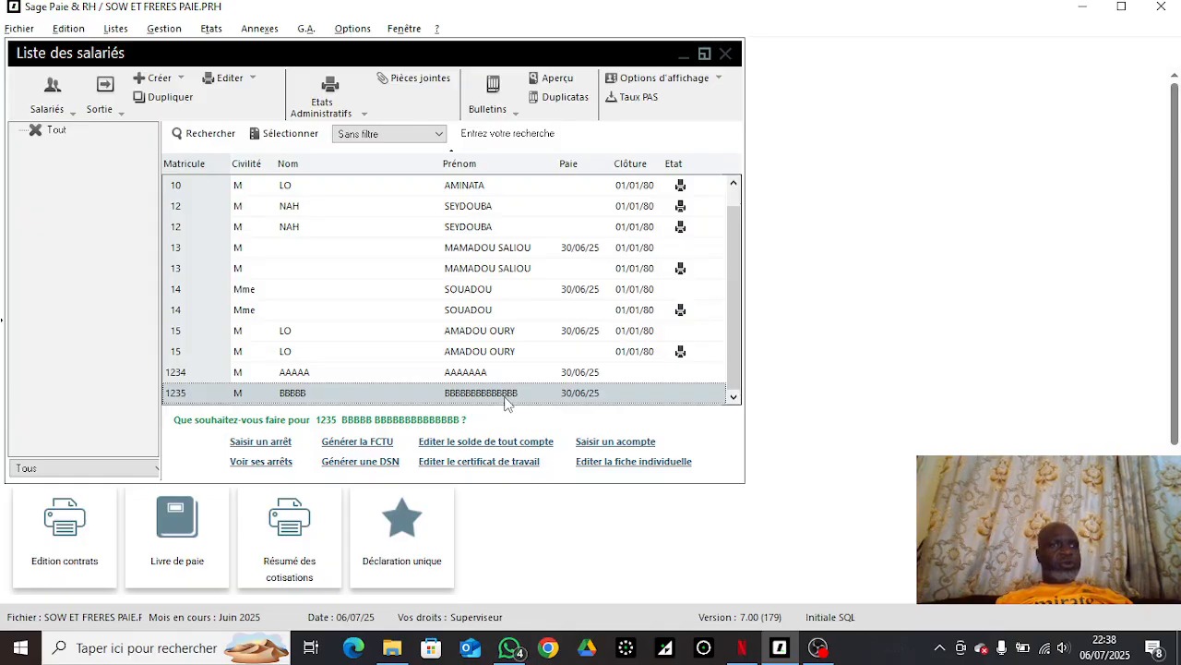
pyautogui.click(151, 103)
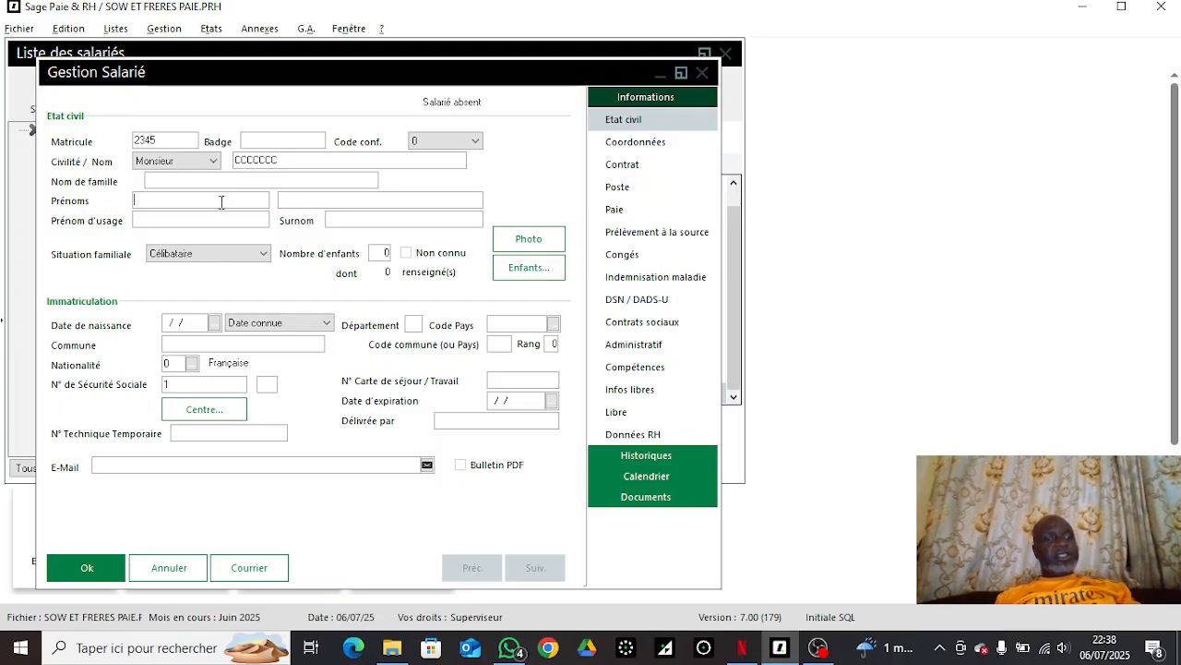
pyautogui.write('CCCCCCCCCCCCCCC')
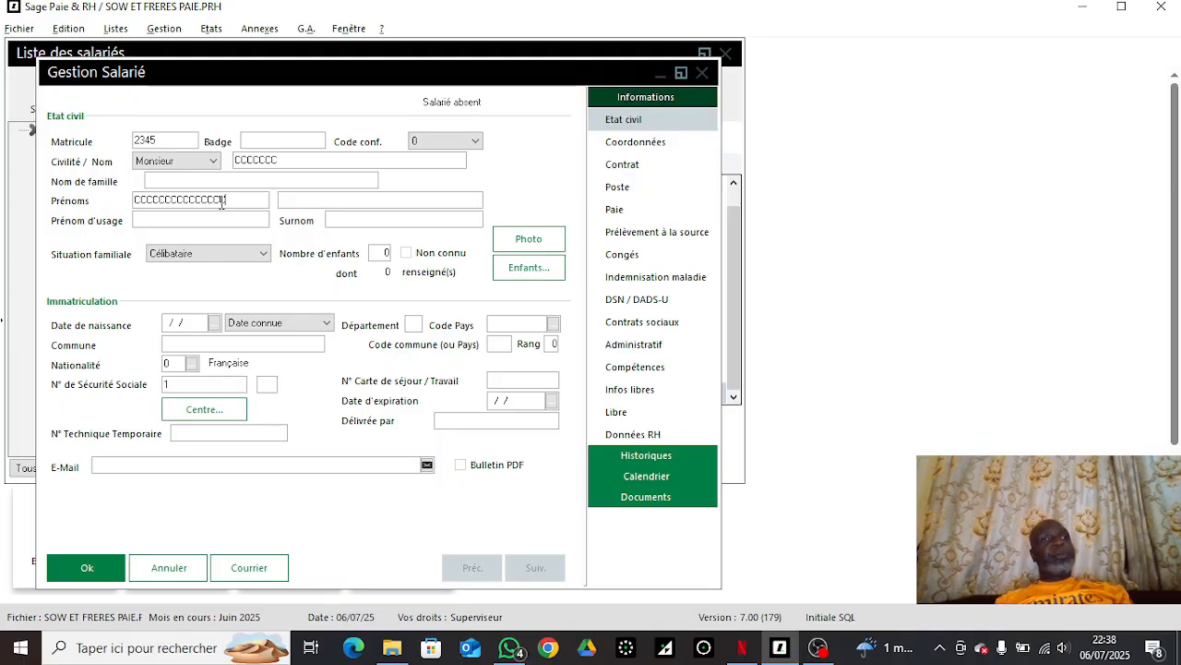
# Step: Set the new employee's base salary to 5000000 in the pay information
pyautogui.click(632, 210)
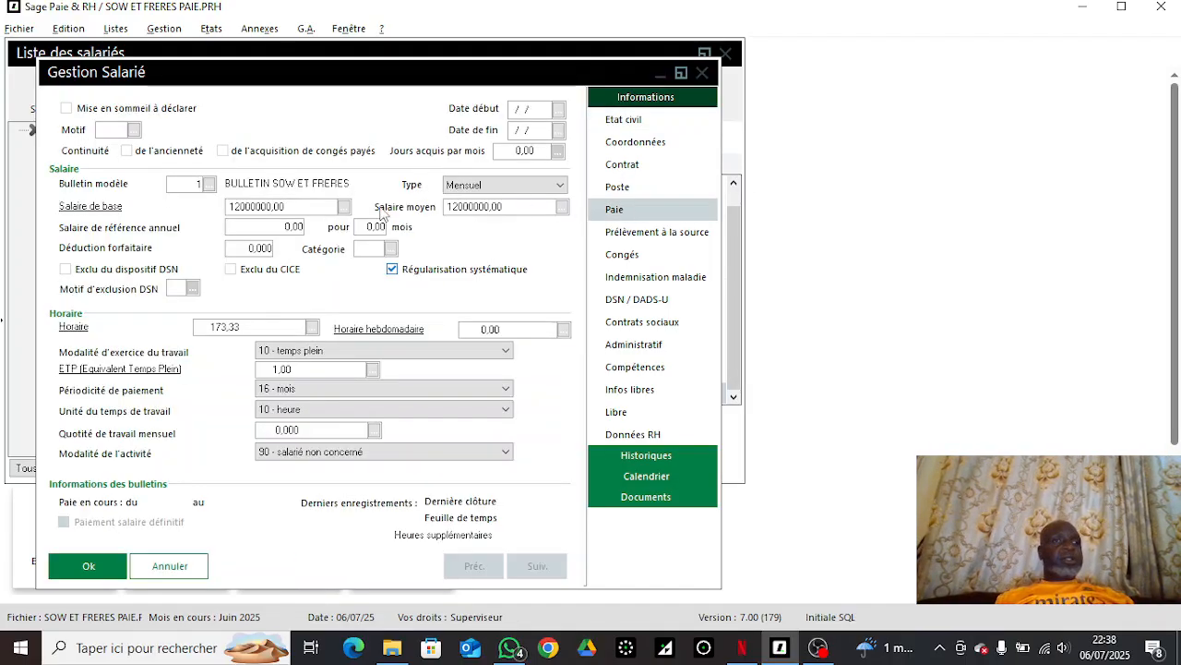
pyautogui.click(241, 207)
pyautogui.click(241, 207)
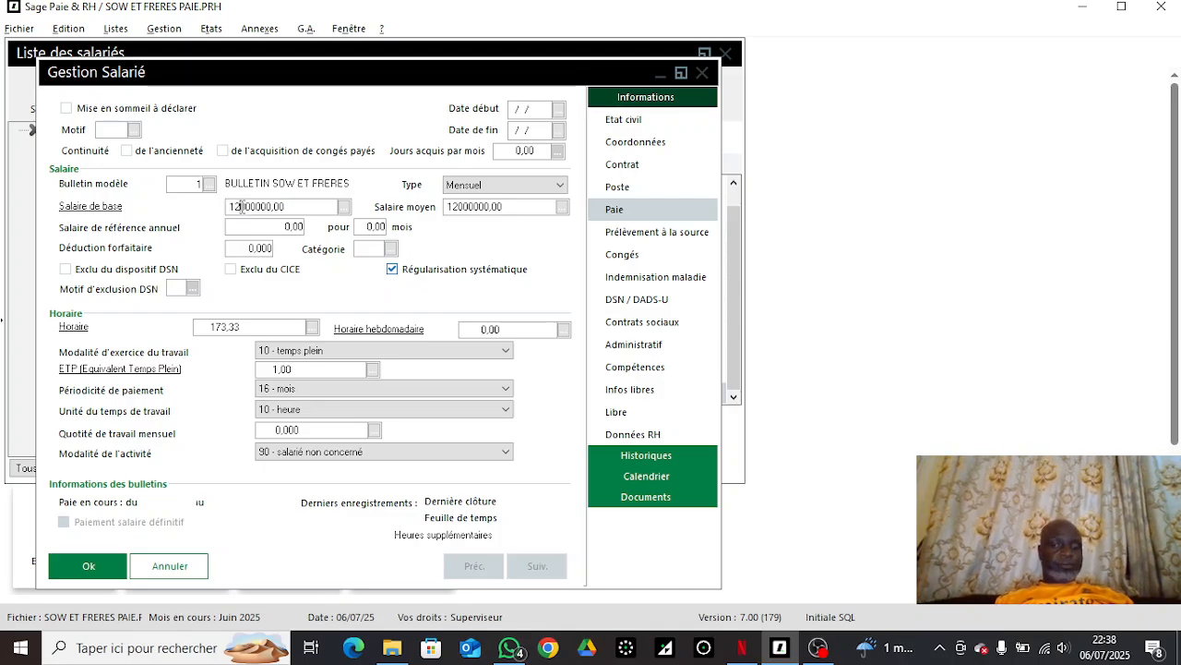
pyautogui.press('BackSpace')
pyautogui.press('BackSpace')
pyautogui.write('5')
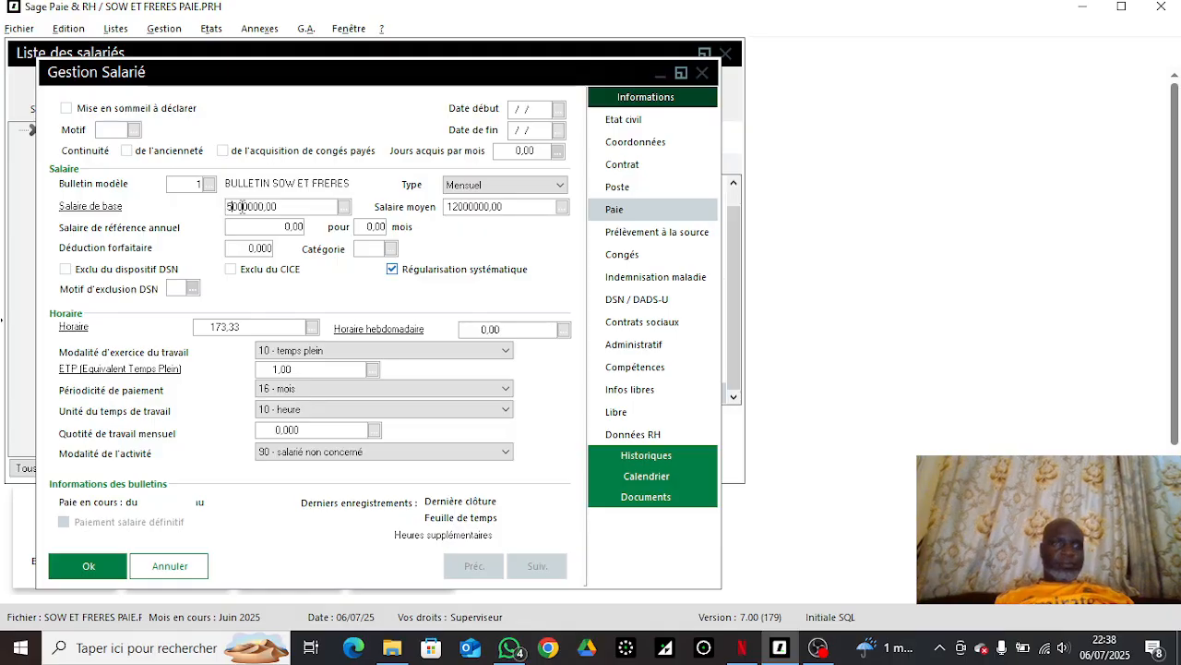
pyautogui.press('Tab')
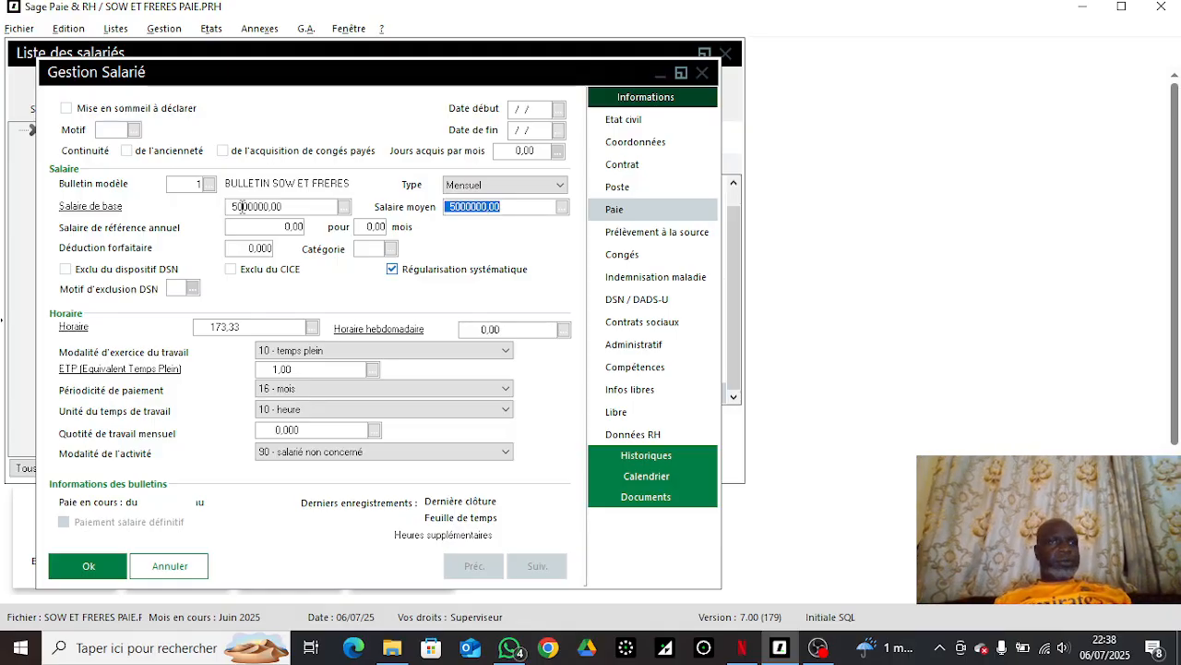
# Step: Open the new employee's contract details and set the contract start date to 15/07/21
pyautogui.click(634, 169)
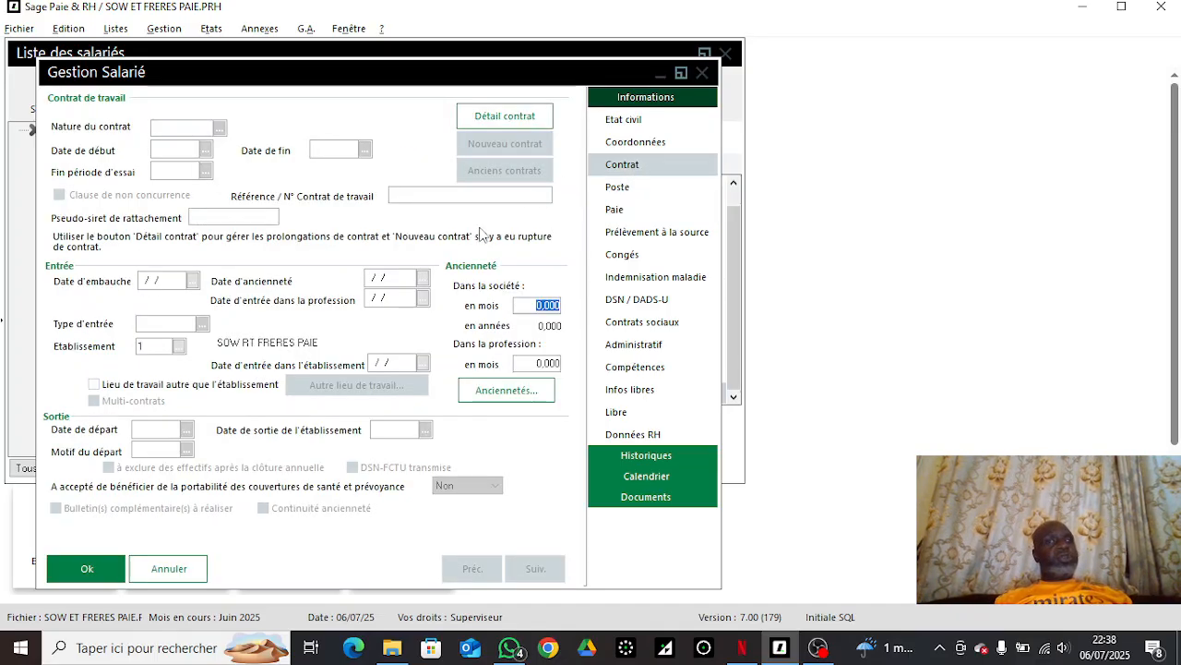
pyautogui.click(519, 119)
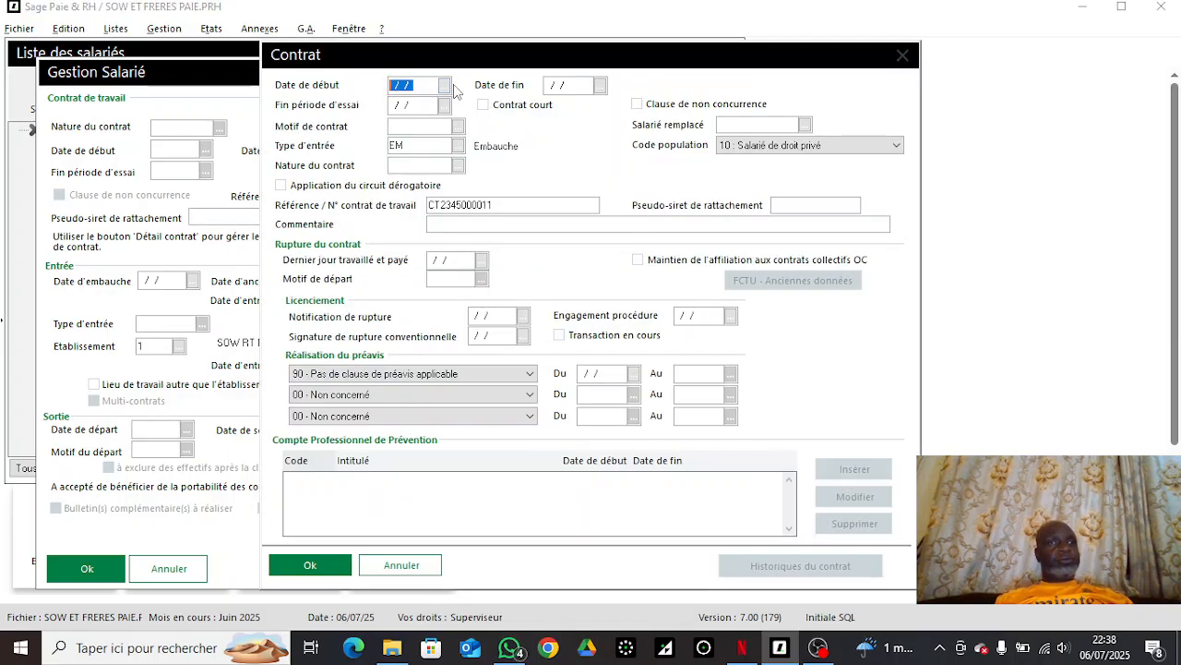
pyautogui.click(444, 85)
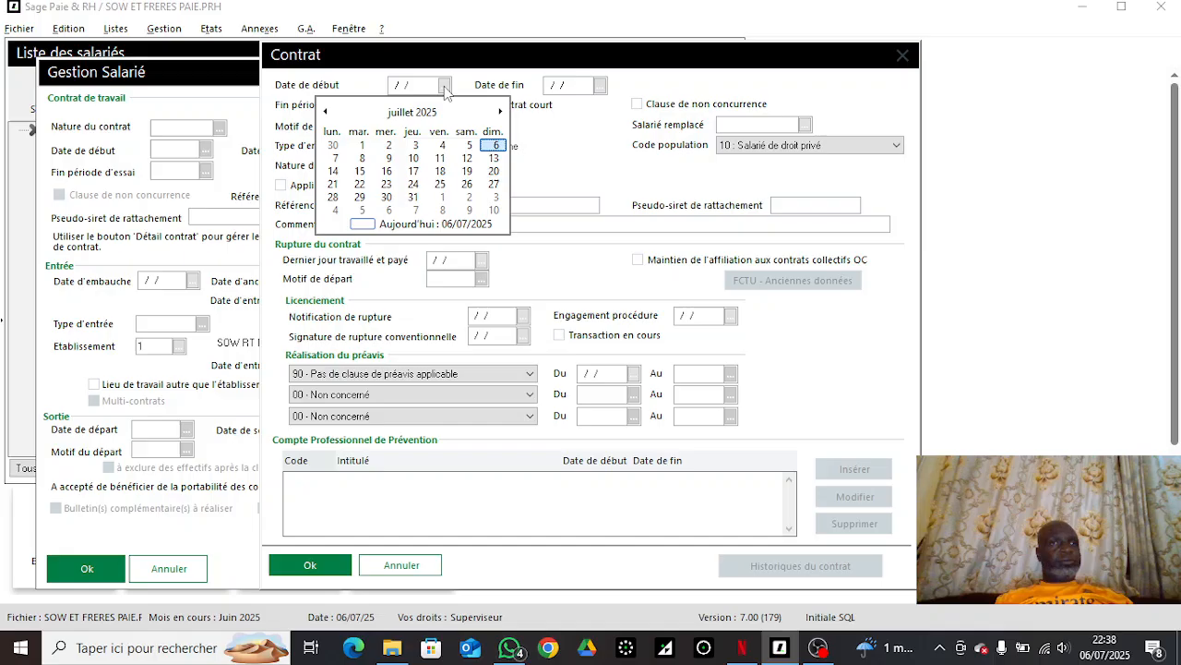
pyautogui.click(397, 112)
pyautogui.click(397, 112)
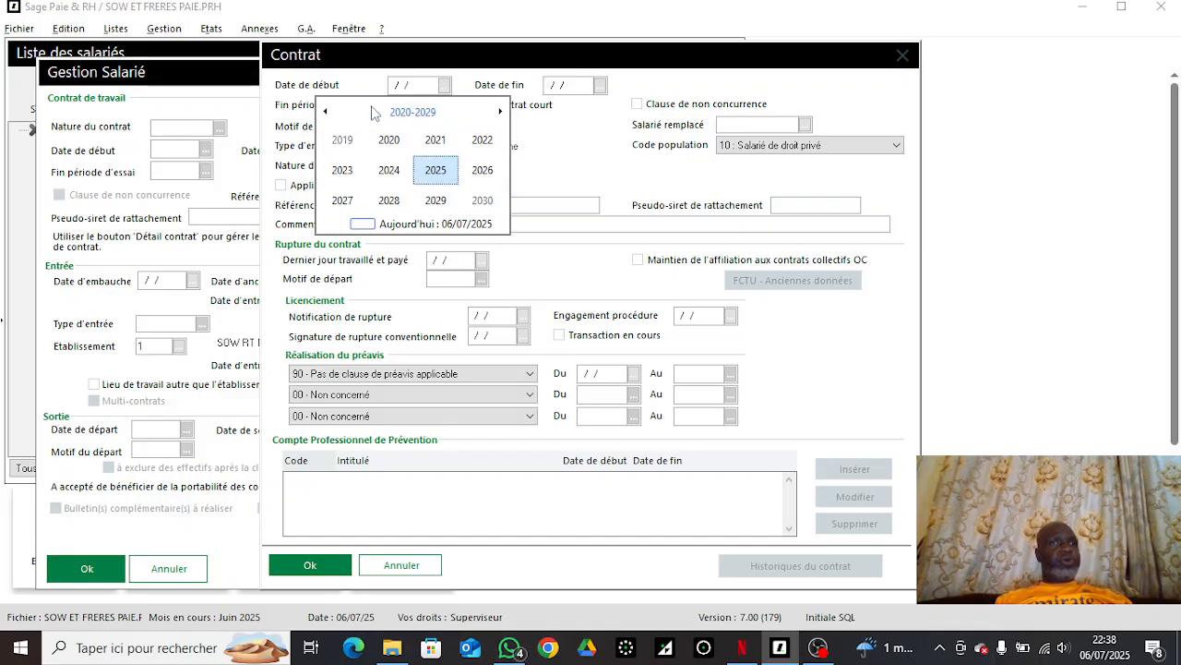
pyautogui.click(450, 146)
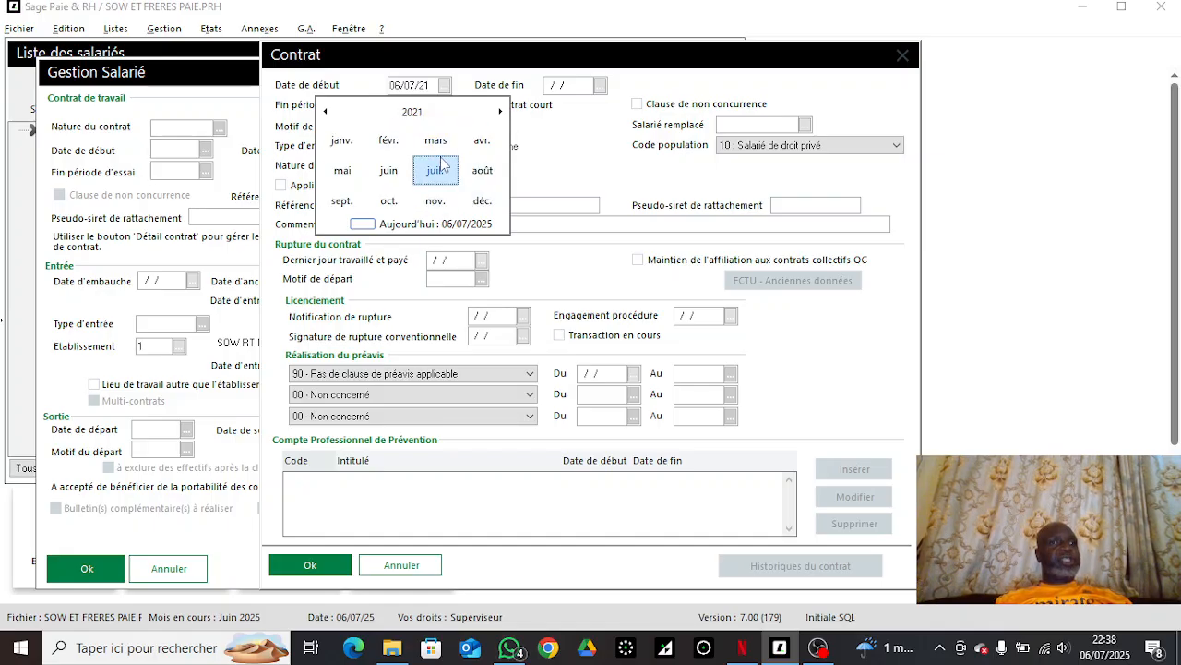
pyautogui.click(415, 175)
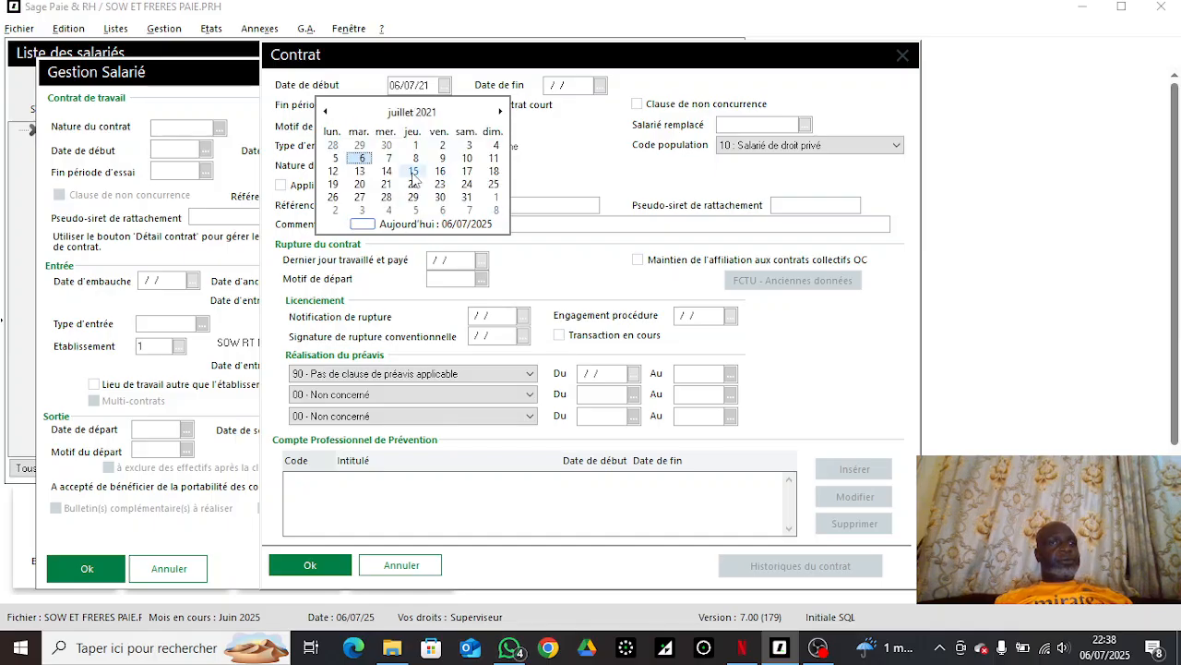
pyautogui.click(413, 171)
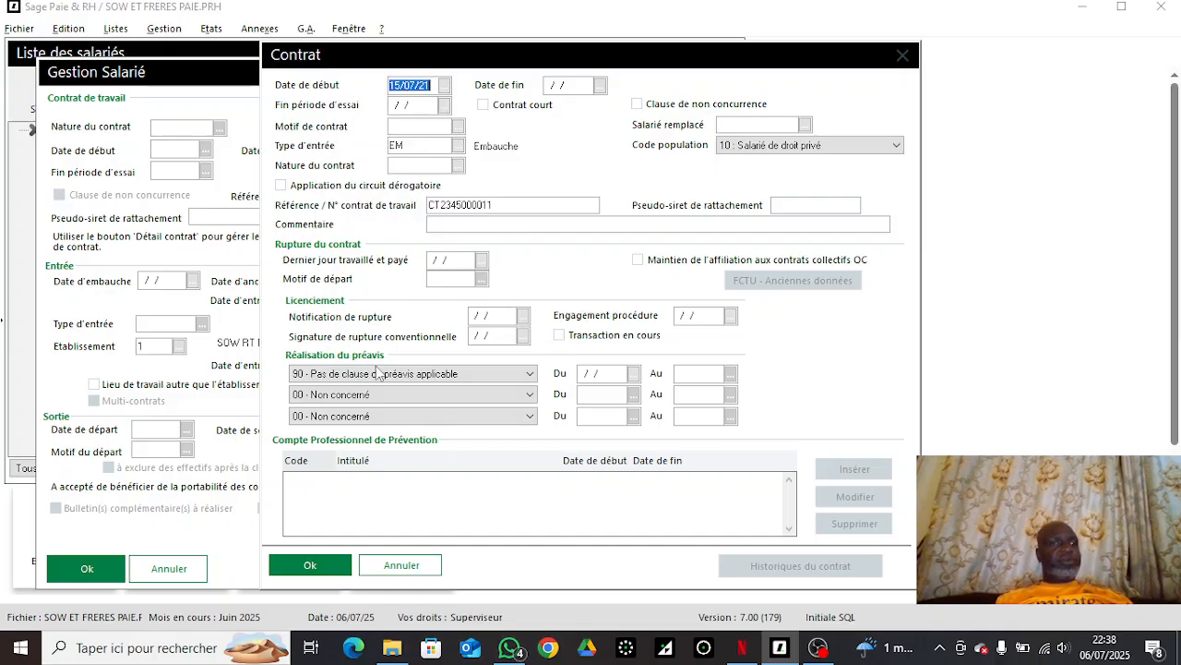
# Step: Validate the 15/07/21 contract with all proposed entry dates updated from it, and save the employee record
pyautogui.click(305, 568)
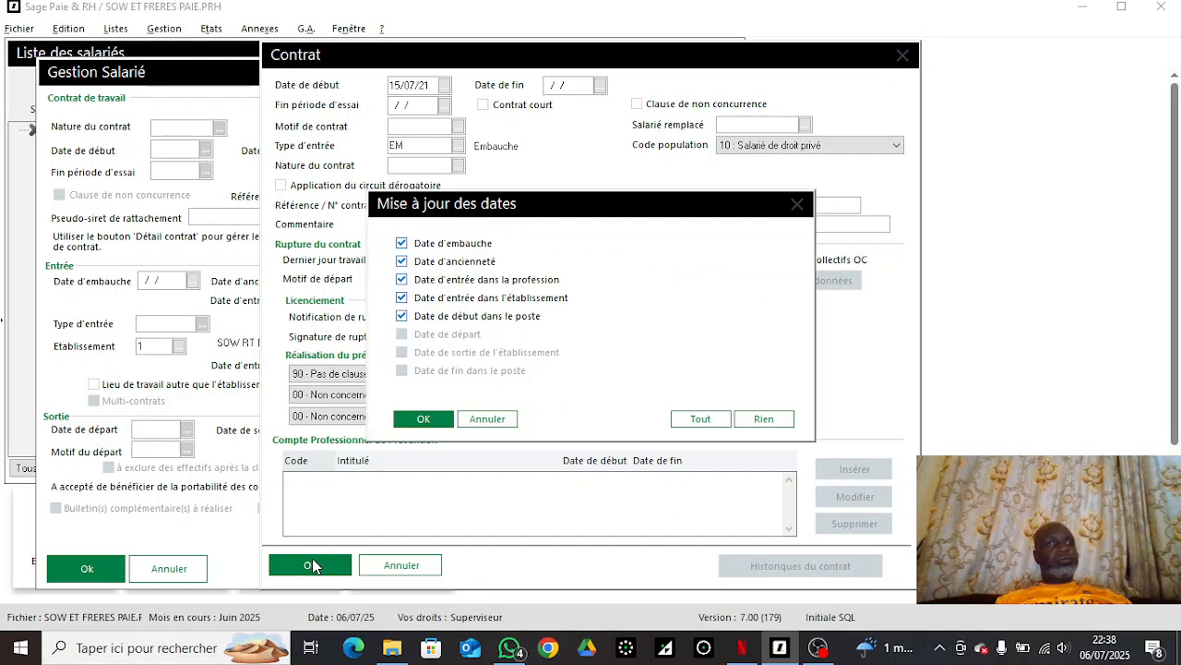
pyautogui.click(423, 419)
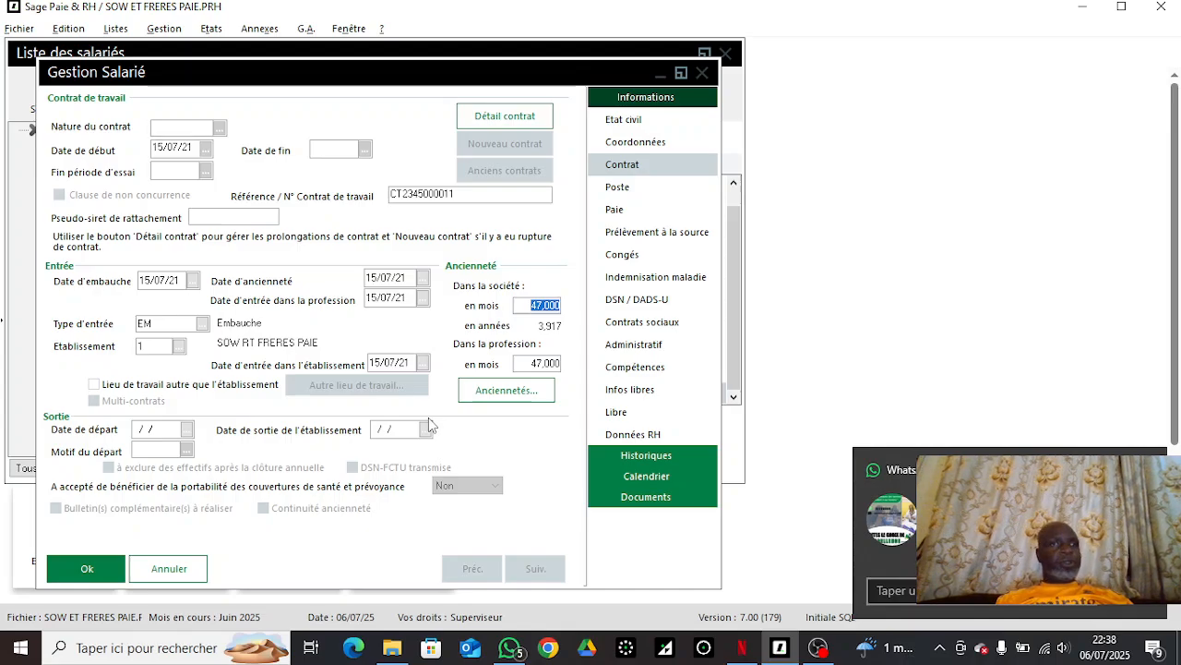
pyautogui.click(86, 567)
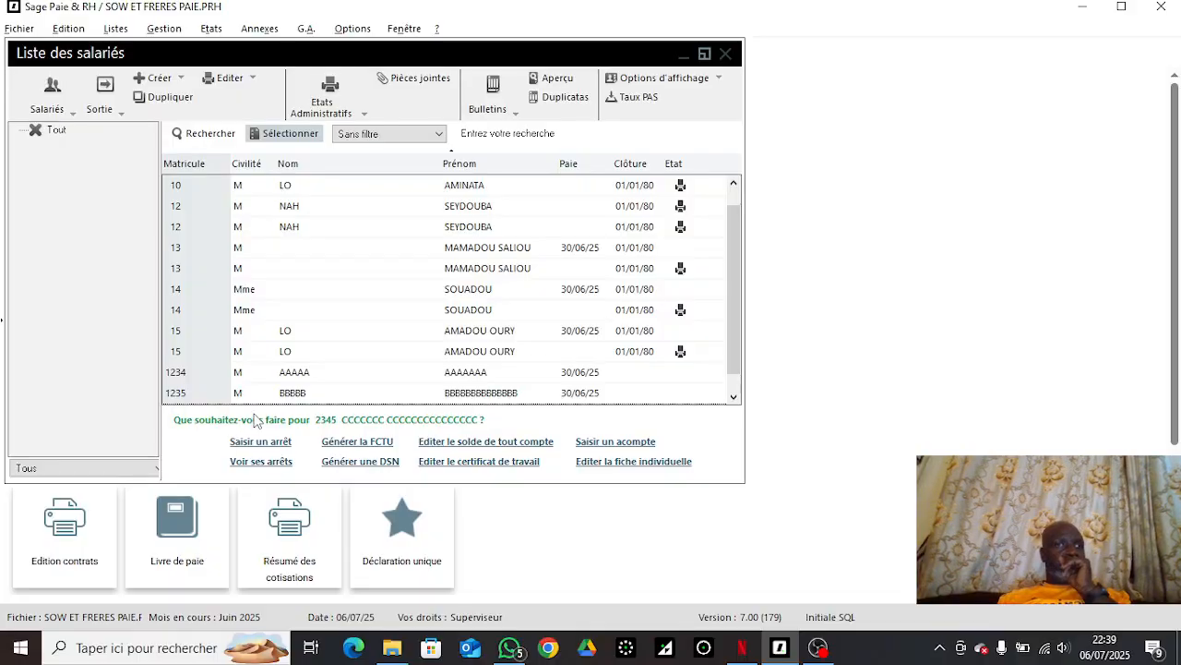
# Step: Check the handwritten seniority scale image in WhatsApp, and duplicate the last employee in the Sage Paie employee list
pyautogui.click(734, 396)
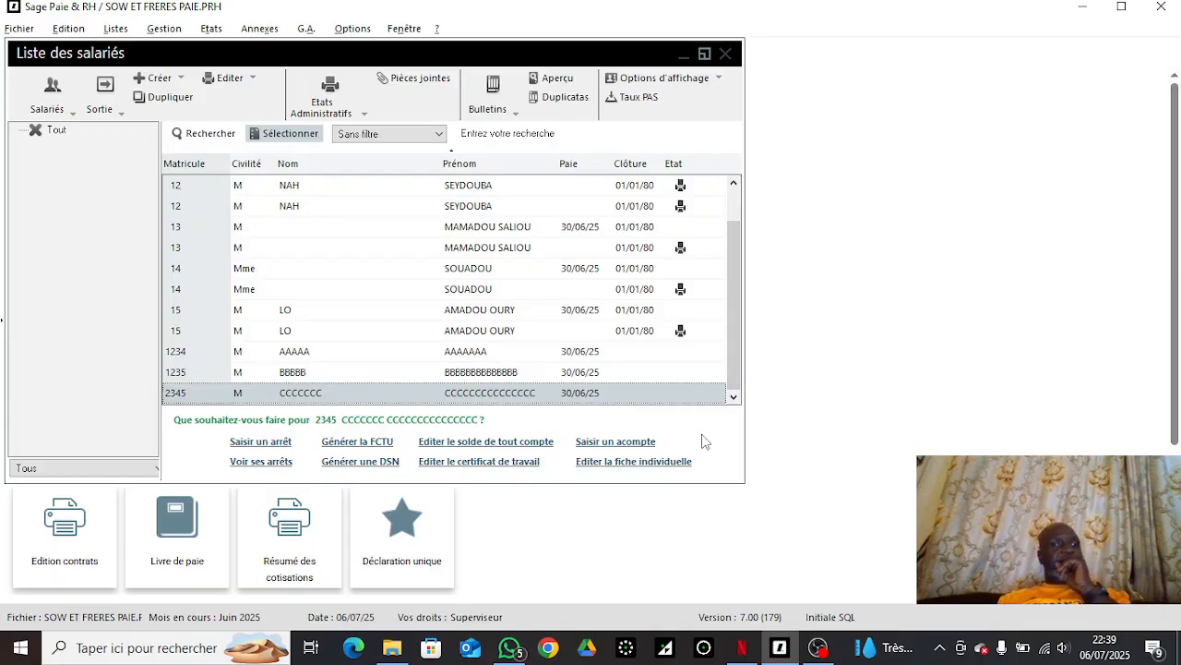
pyautogui.click(509, 647)
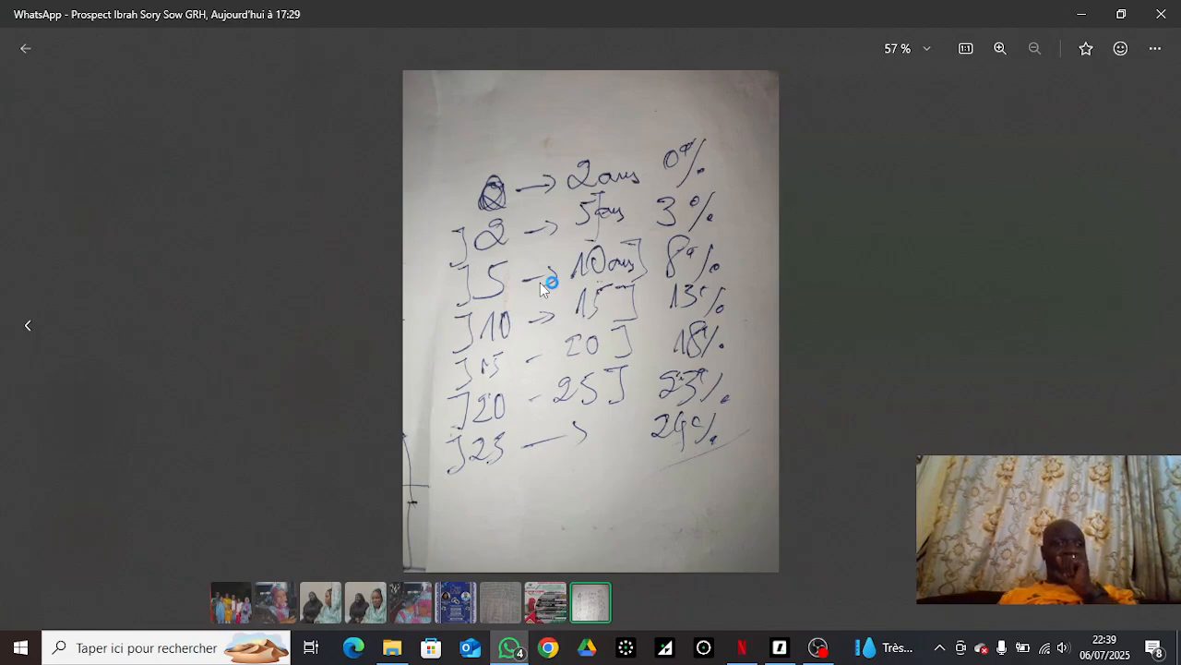
pyautogui.click(781, 648)
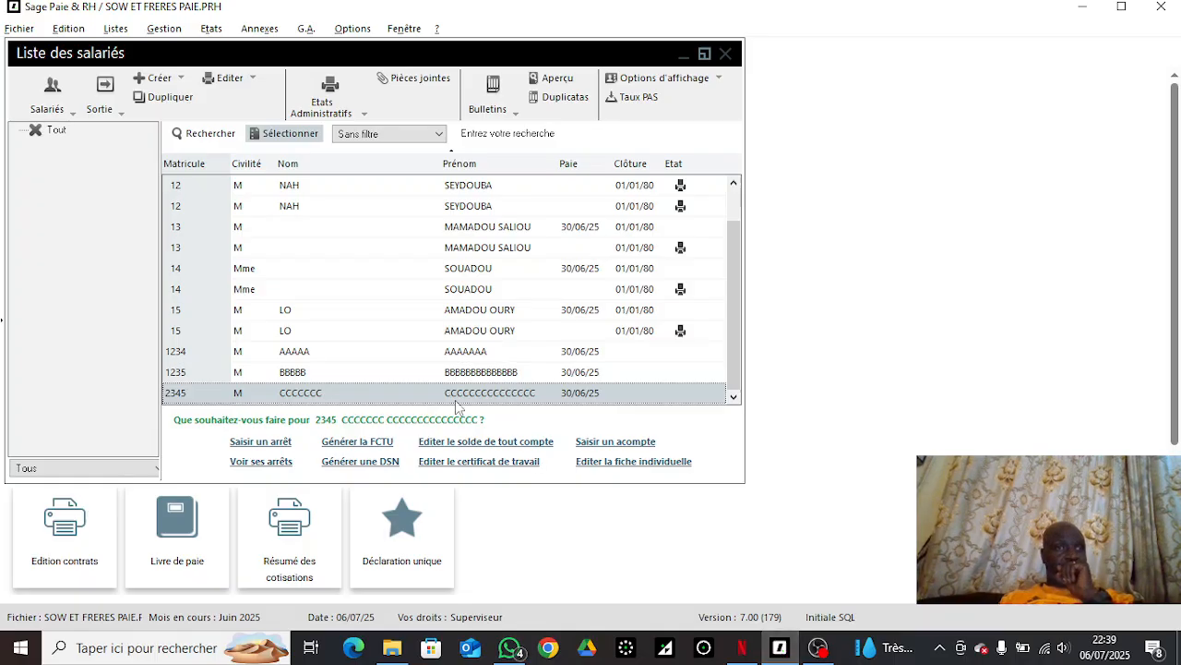
pyautogui.click(172, 97)
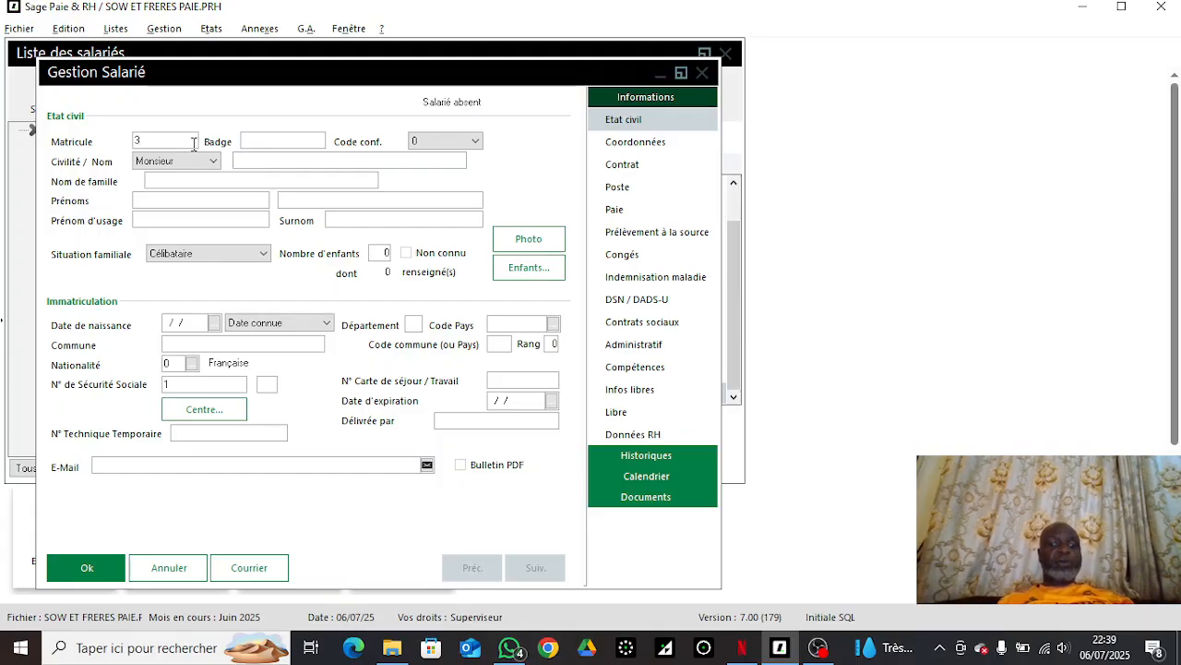
# Step: Enter the employee number, surname and first name in the civil status details of the duplicated employee record
pyautogui.write('5')
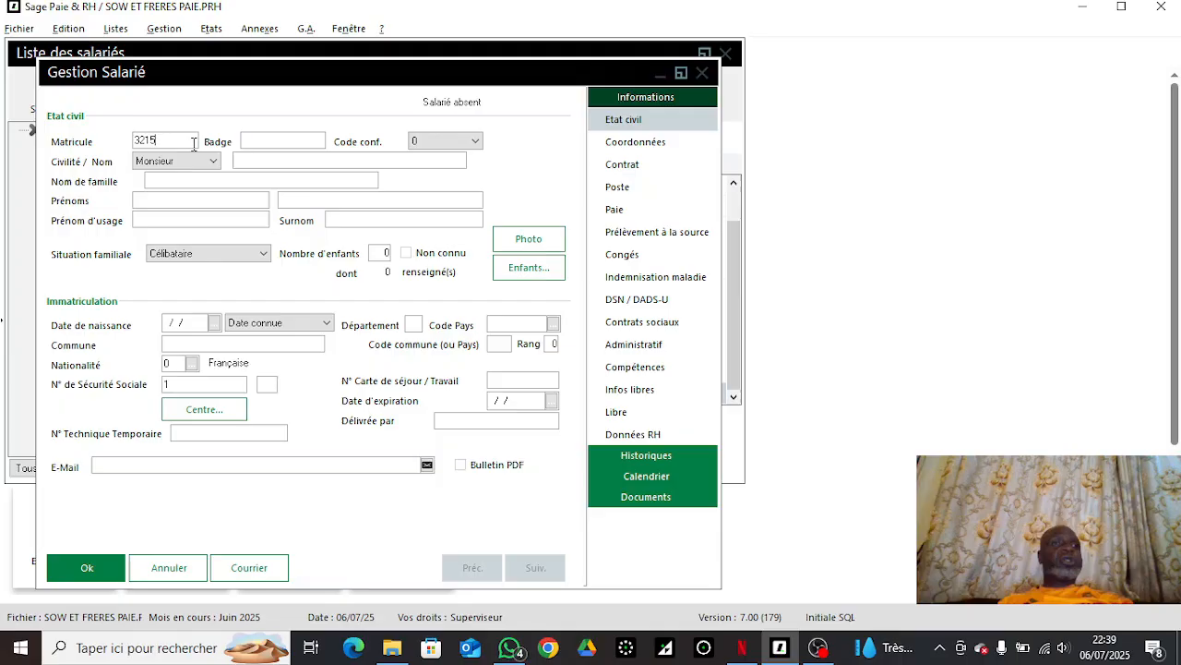
pyautogui.click(320, 160)
pyautogui.write('DDDDDDDDD')
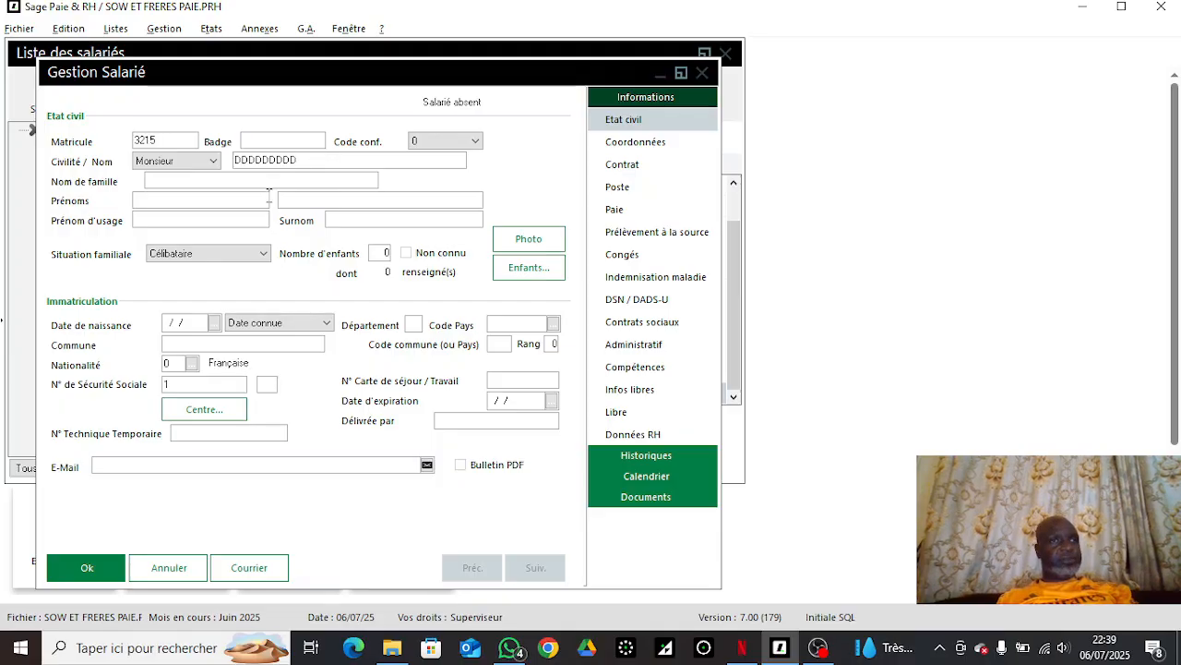
pyautogui.click(247, 203)
pyautogui.write('D')
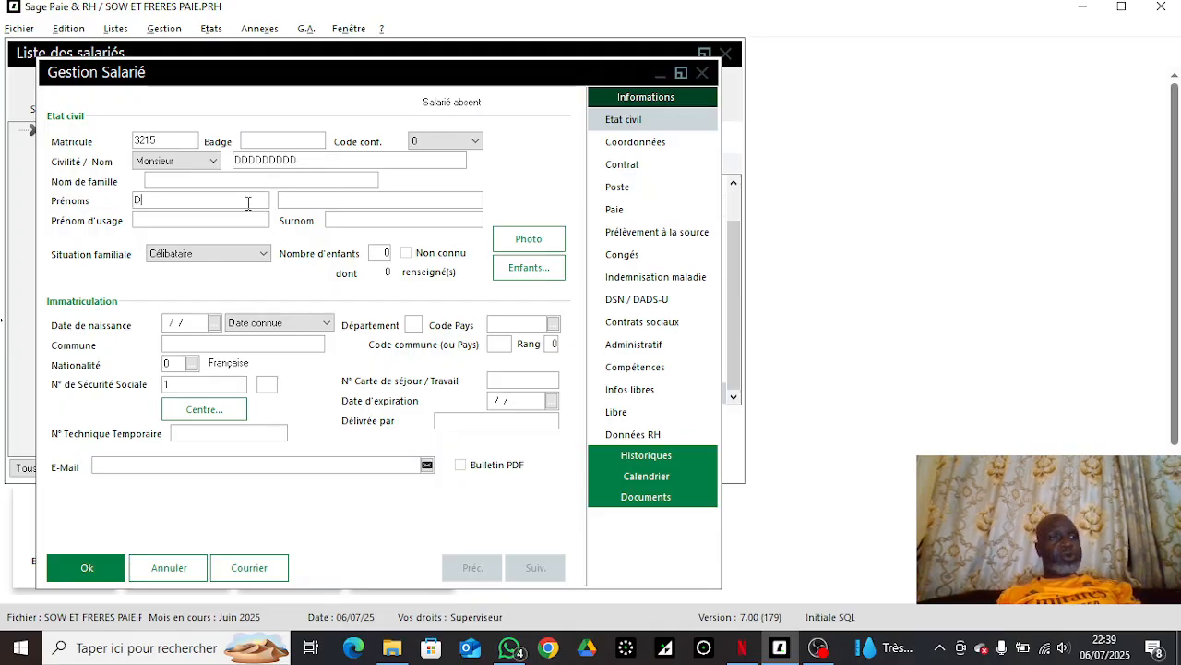
pyautogui.write('DDDDDDDDDDDDDDDDDD')
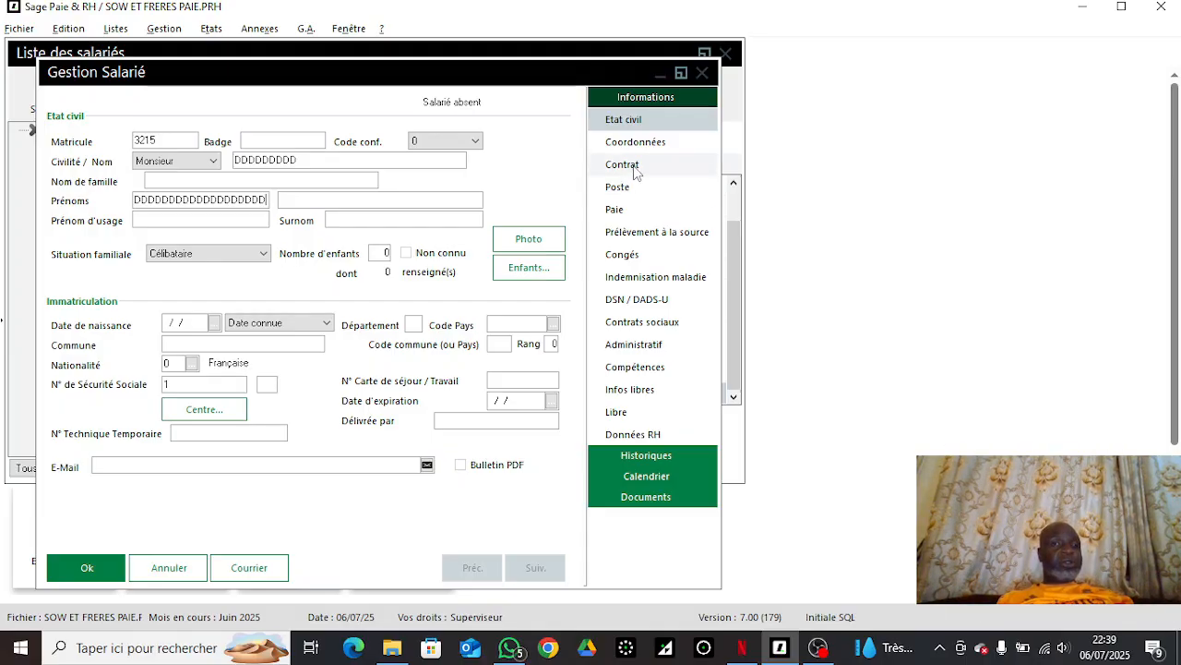
# Step: Check the base salary in the new employee's pay information
pyautogui.click(624, 214)
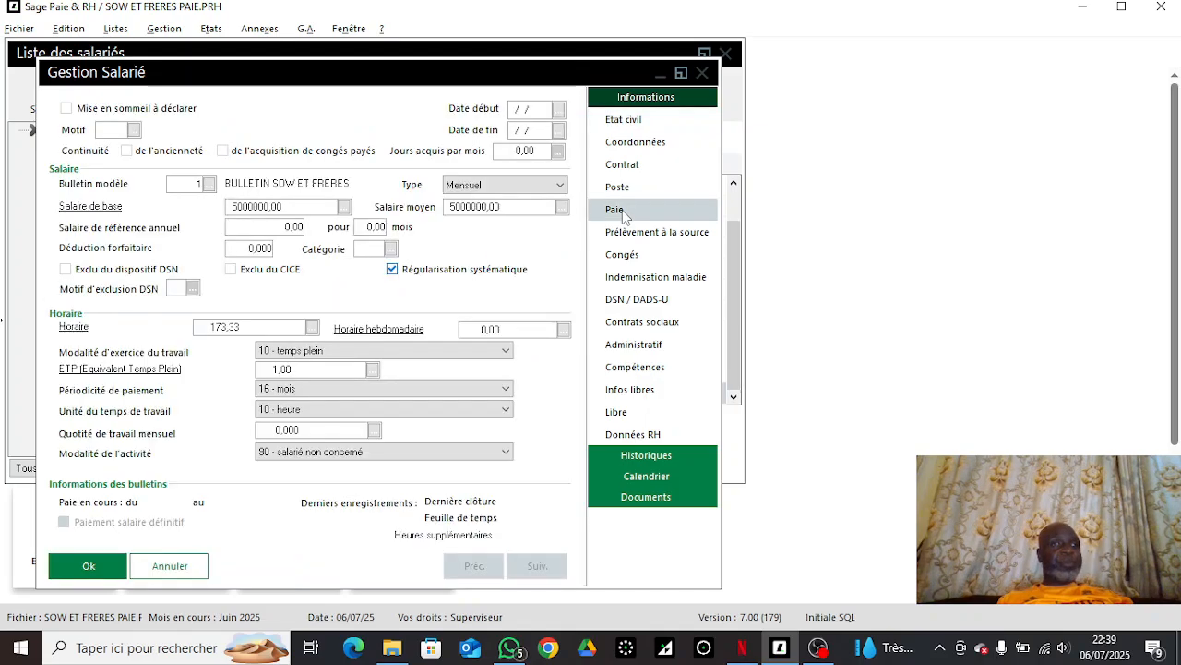
pyautogui.click(246, 211)
pyautogui.click(248, 208)
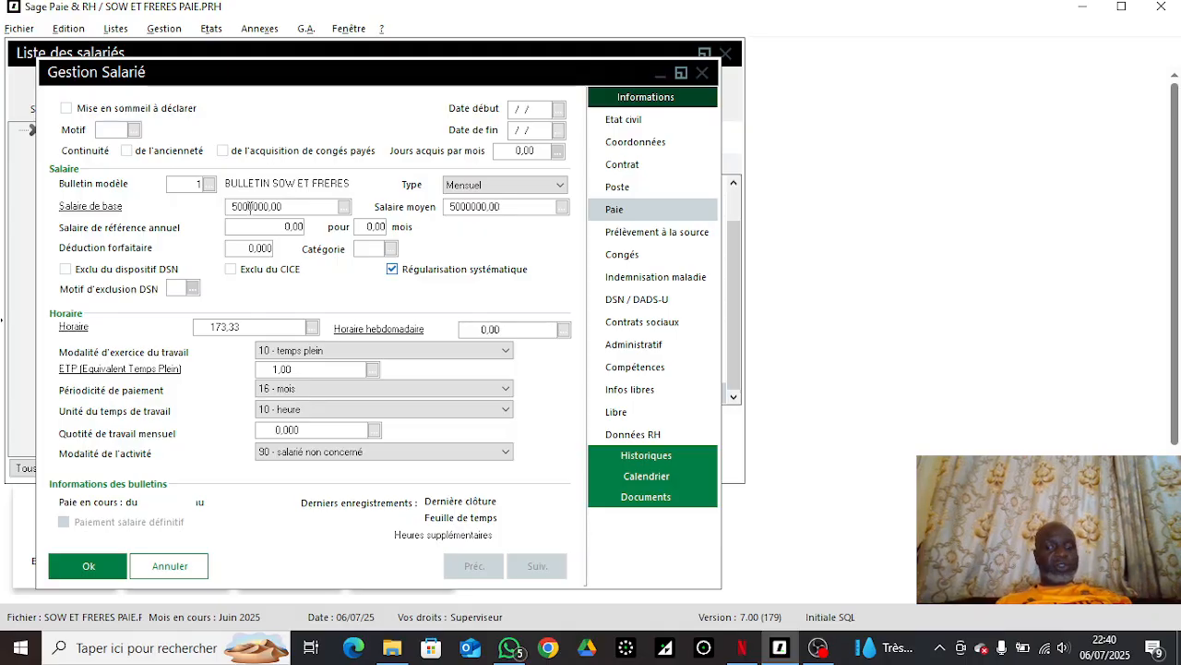
# Step: Open the new employee's contract details and set the contract start date to 06/07/17
pyautogui.click(622, 166)
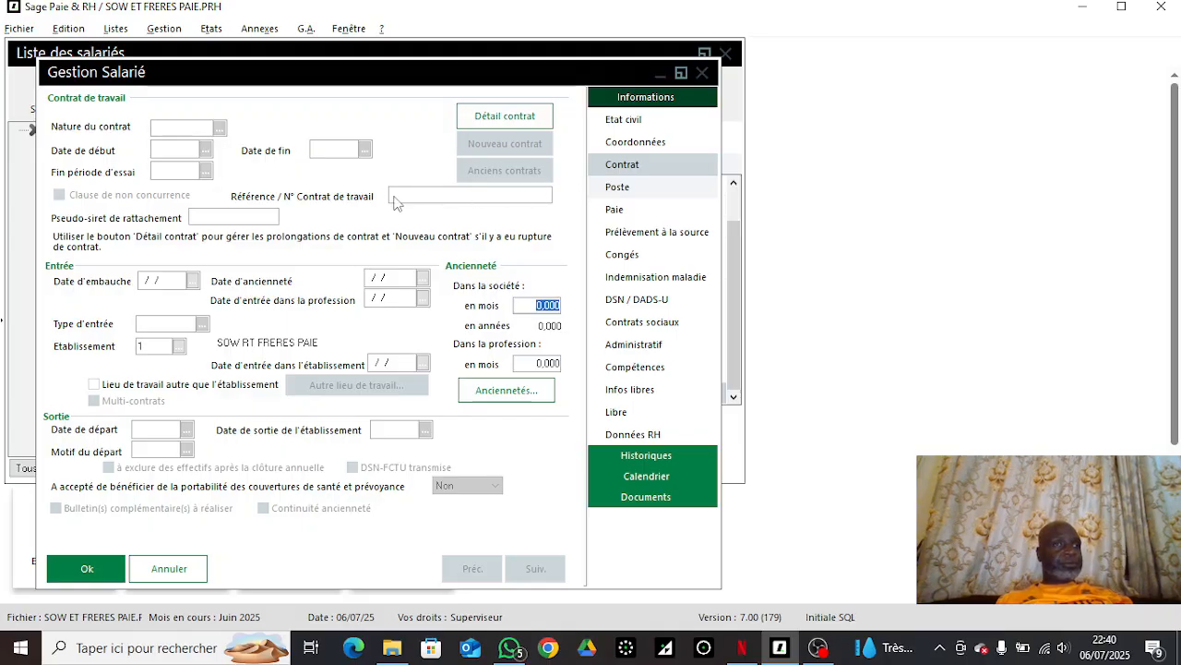
pyautogui.click(493, 124)
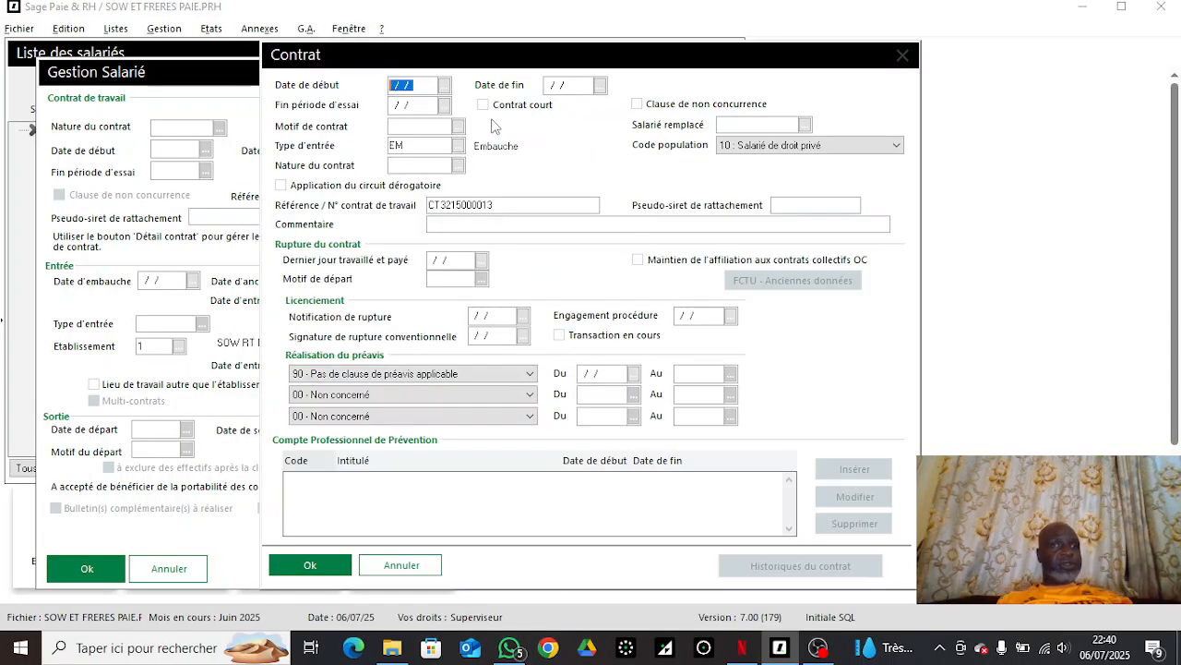
pyautogui.click(443, 85)
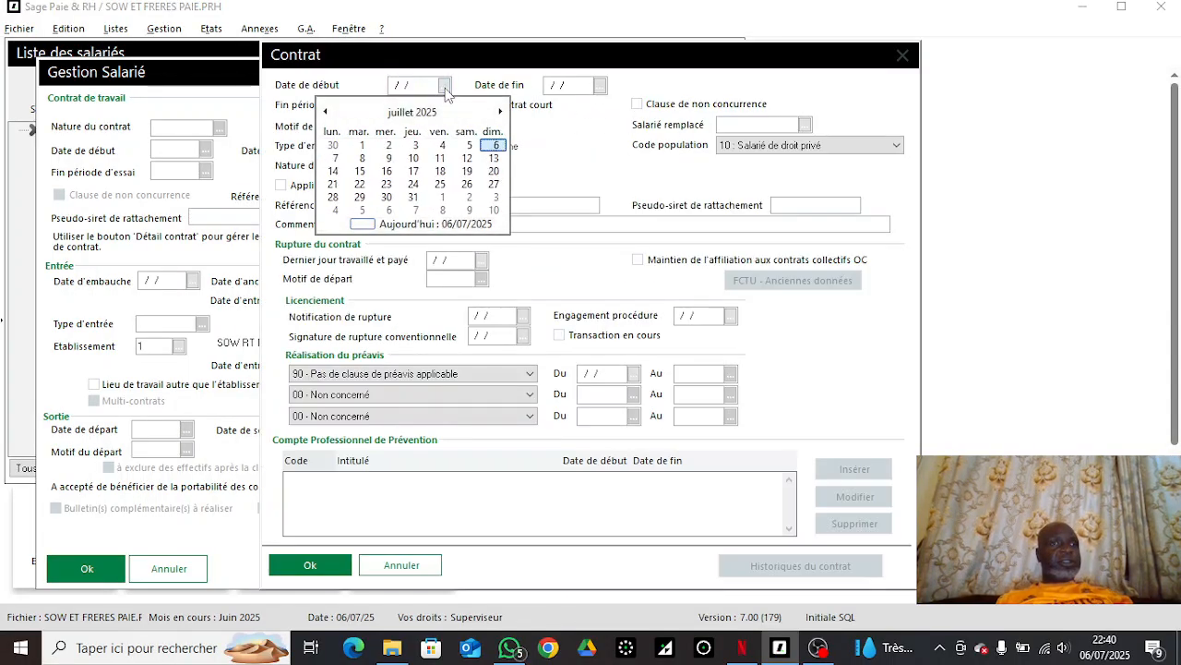
pyautogui.click(345, 112)
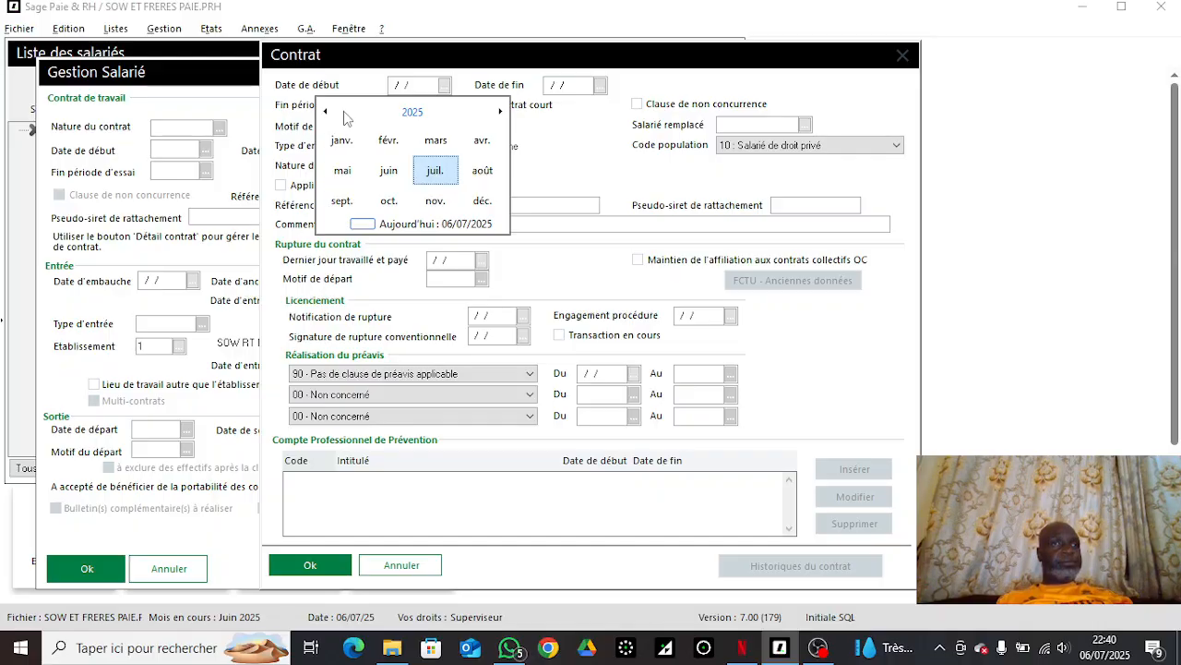
pyautogui.click(343, 110)
pyautogui.click(343, 111)
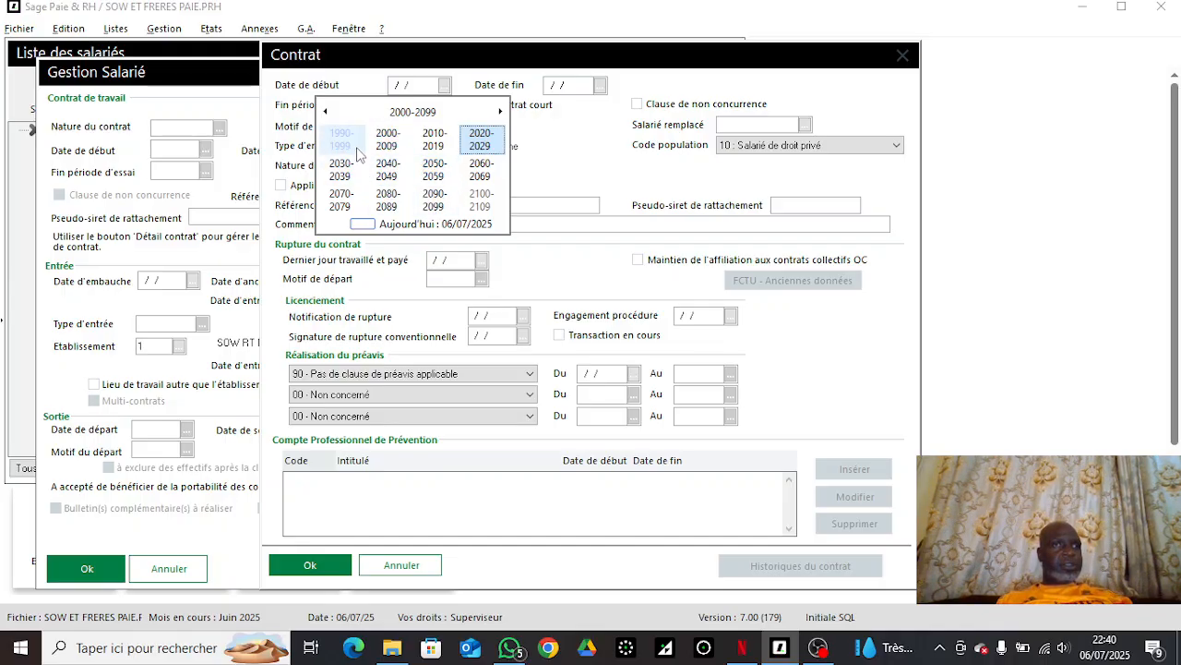
pyautogui.click(432, 141)
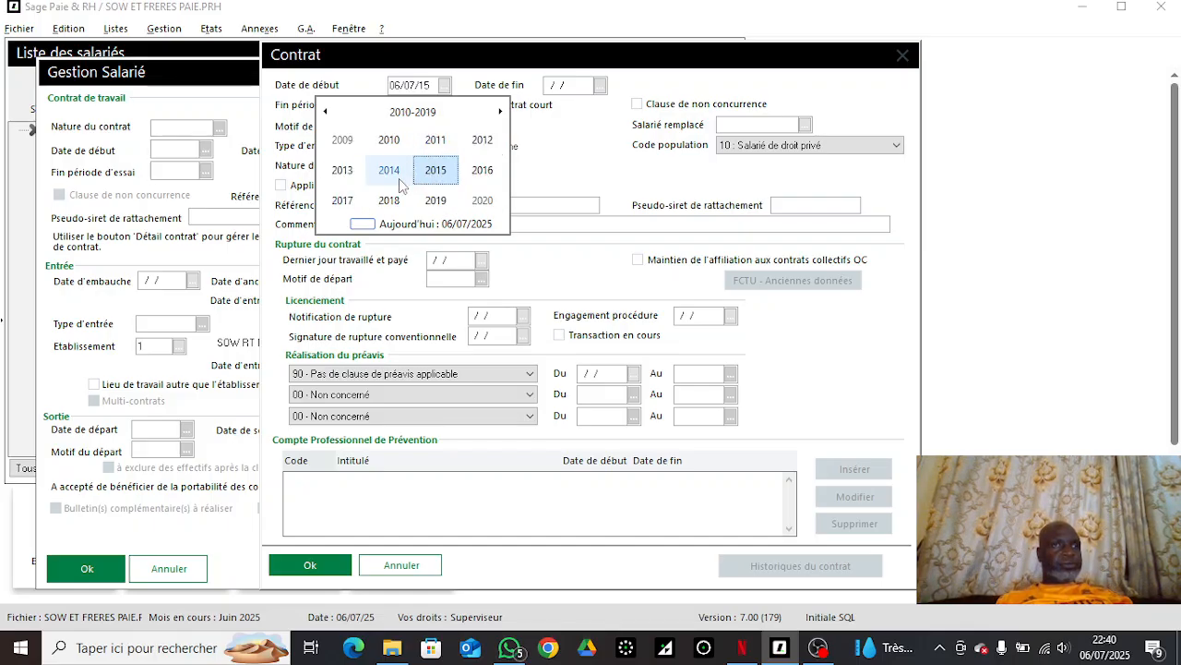
pyautogui.click(349, 204)
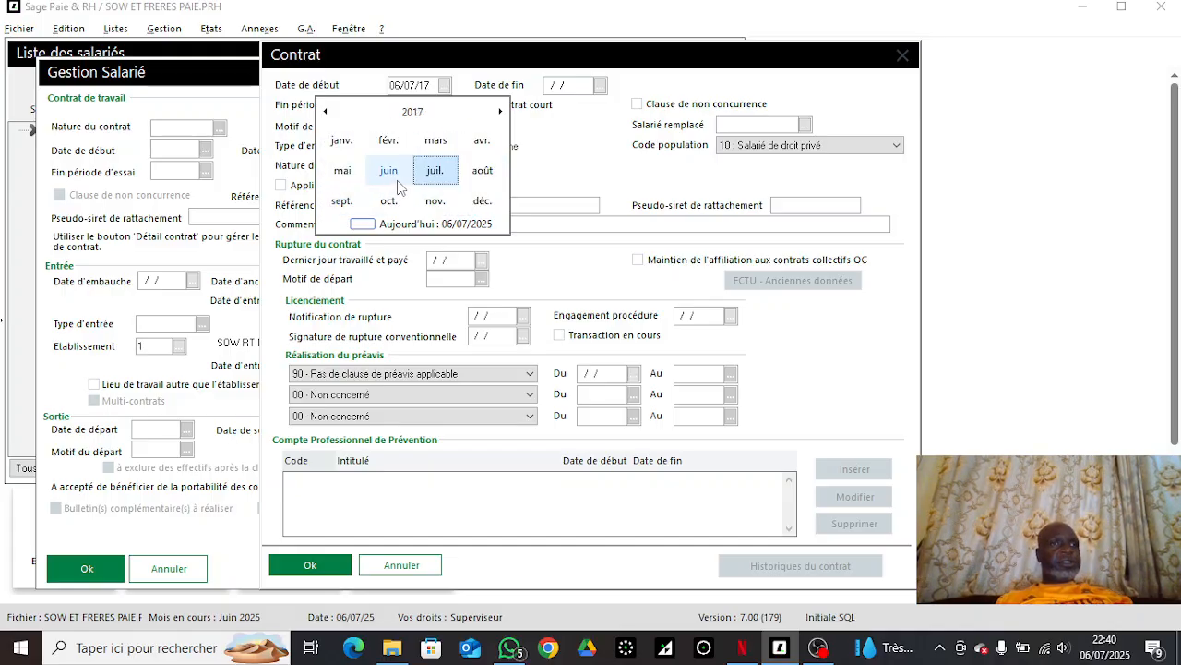
pyautogui.click(435, 171)
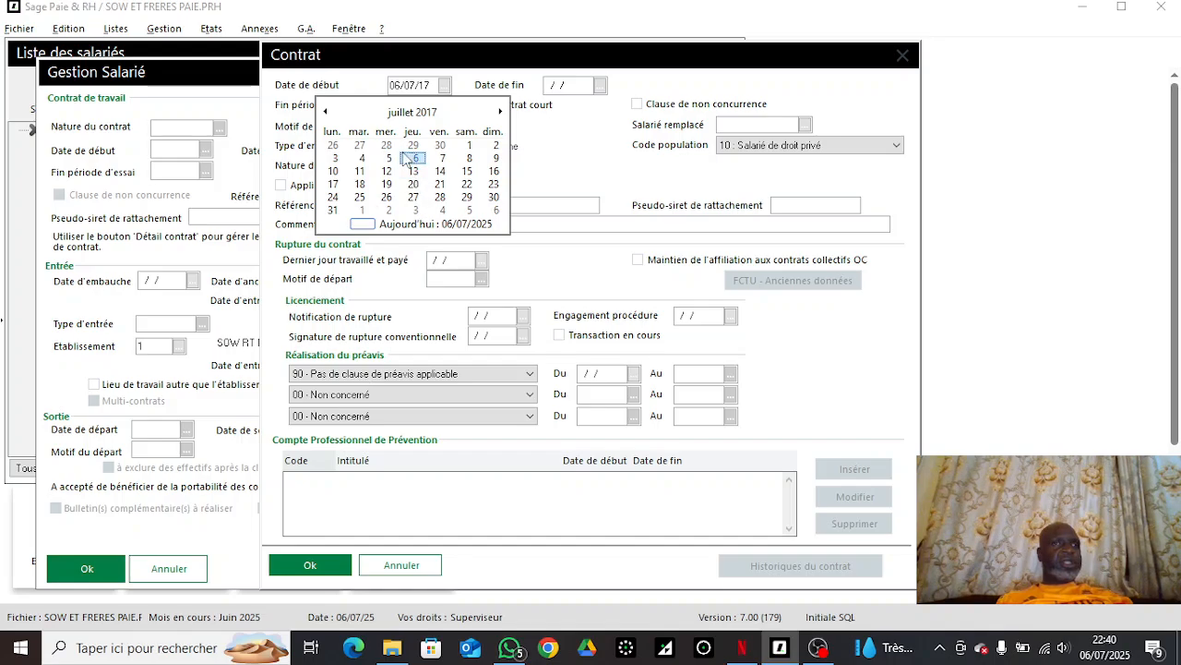
pyautogui.click(412, 158)
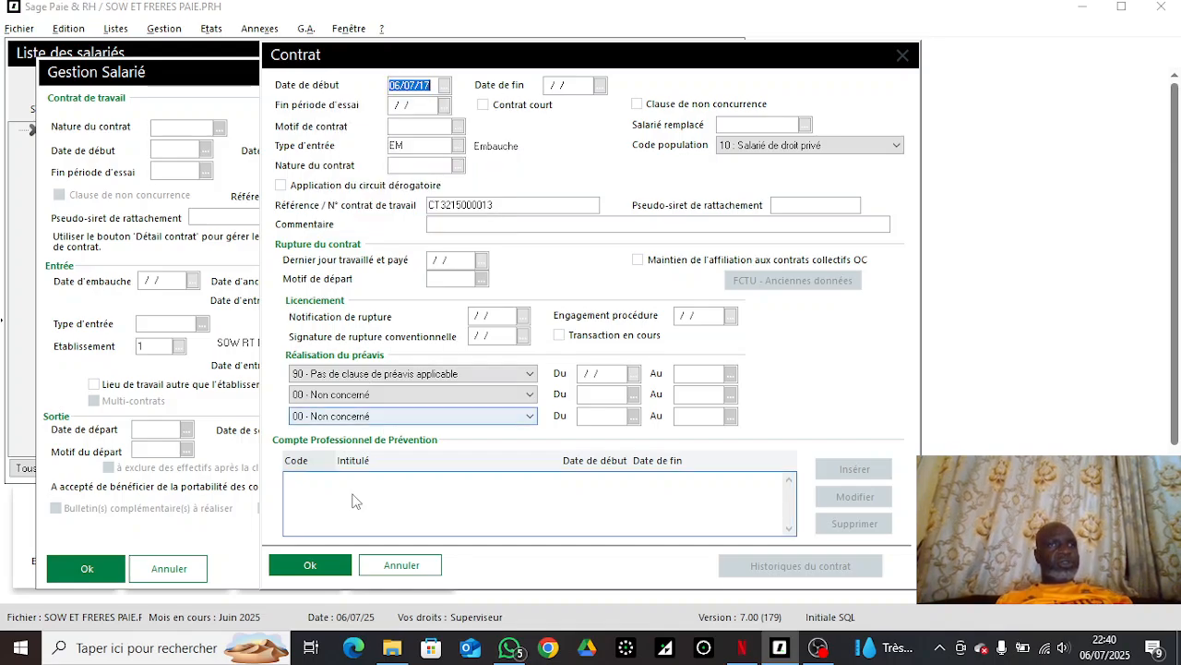
# Step: Validate the 06/07/17 contract with all proposed entry dates updated from it, and save the employee record
pyautogui.click(310, 565)
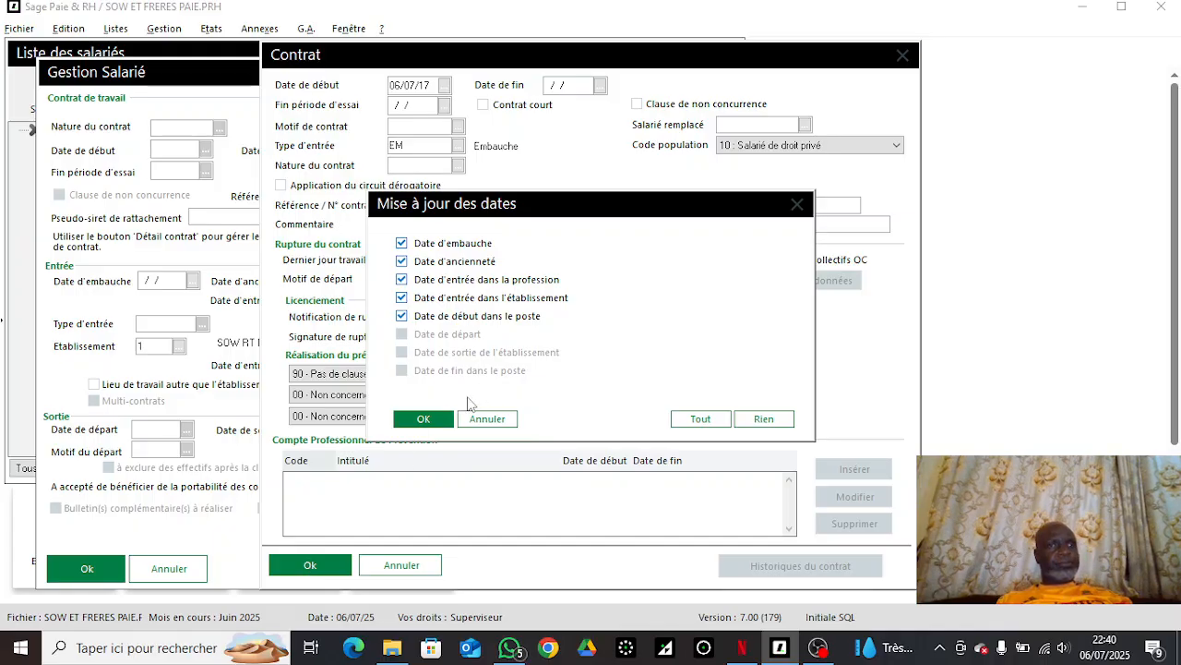
pyautogui.click(424, 418)
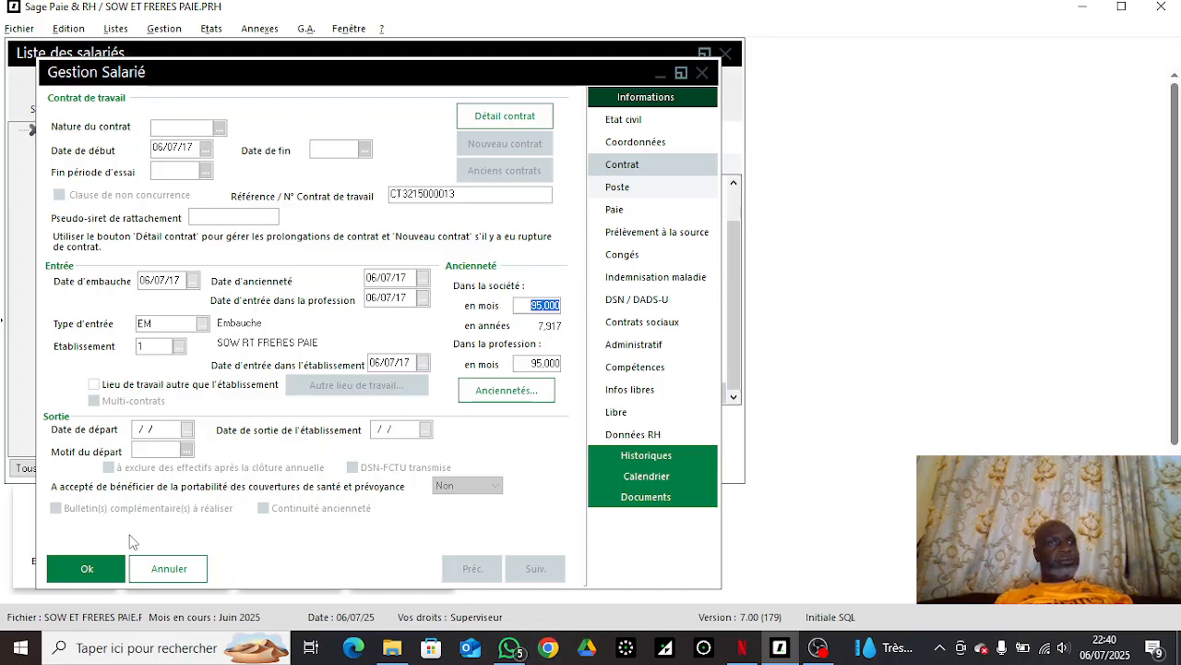
pyautogui.click(75, 566)
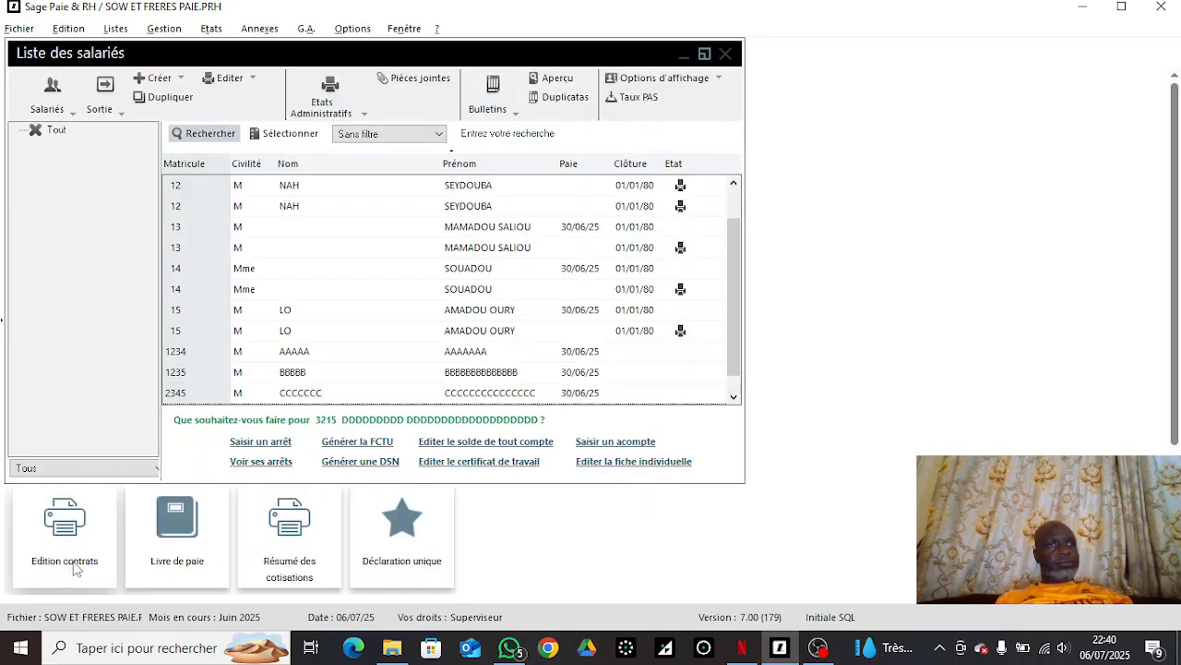
# Step: Consult the seniority scale image in WhatsApp again, and duplicate the employee in the last visible row of the Sage Paie list
pyautogui.click(581, 395)
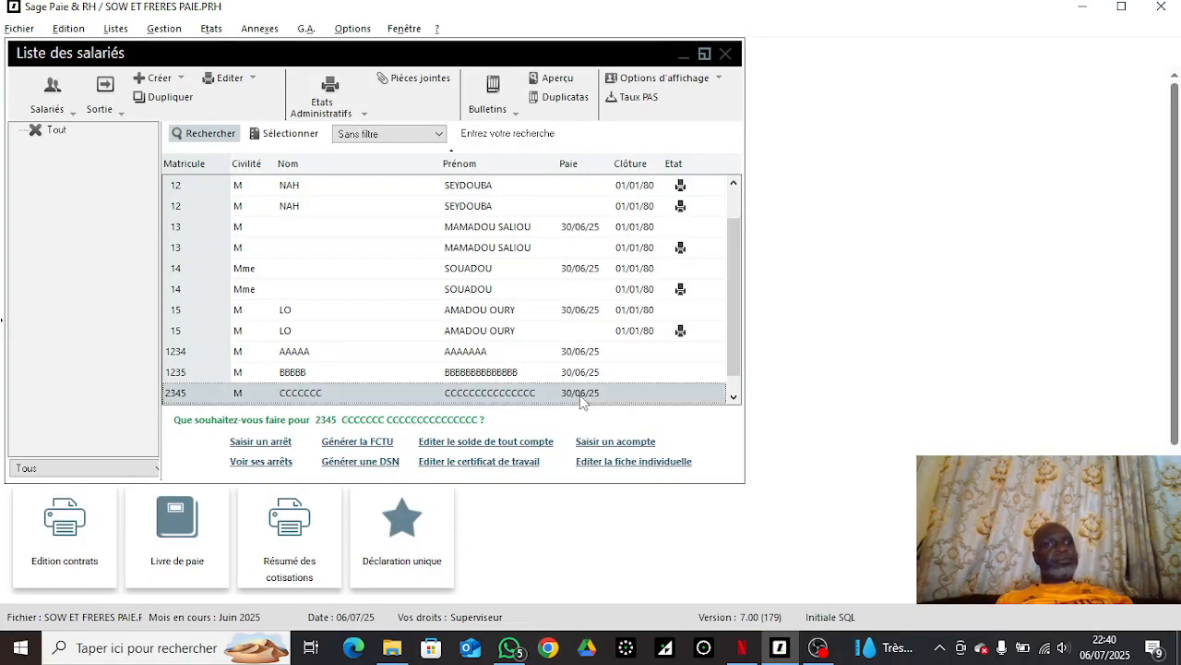
pyautogui.click(509, 647)
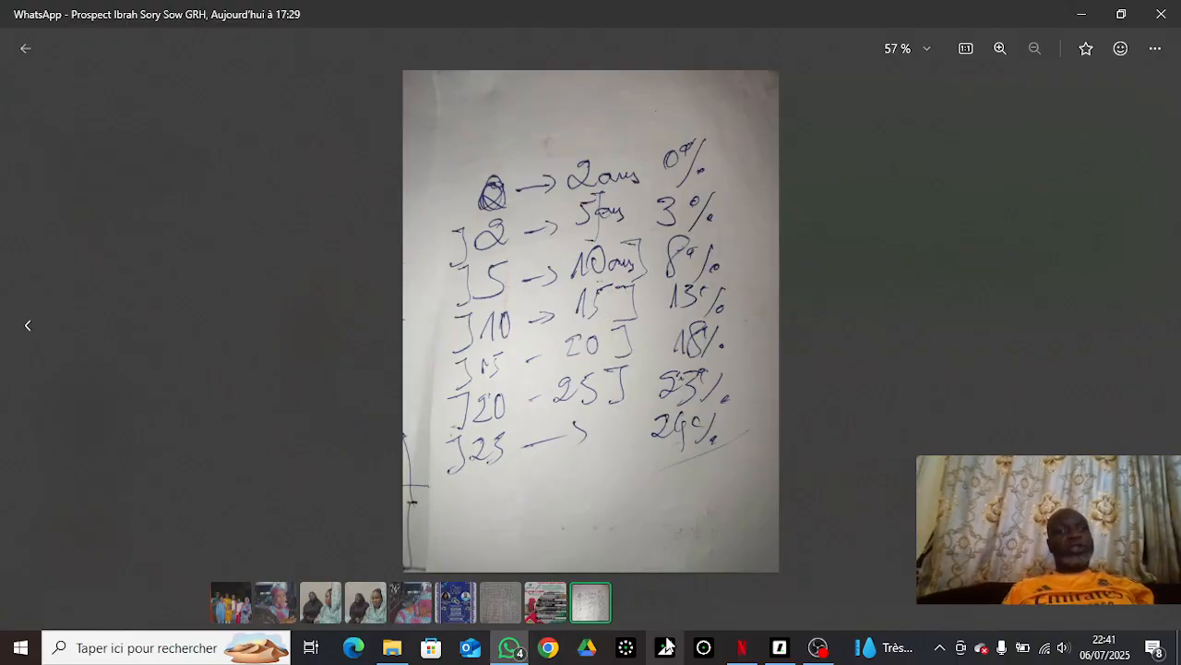
pyautogui.click(783, 653)
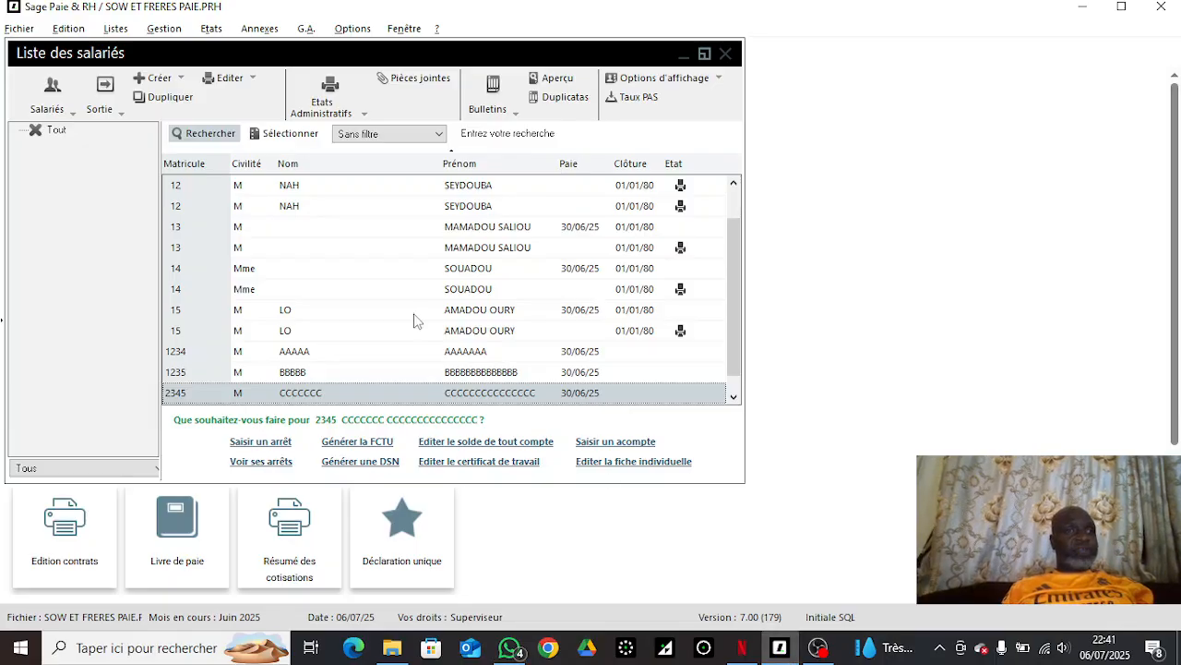
pyautogui.click(167, 98)
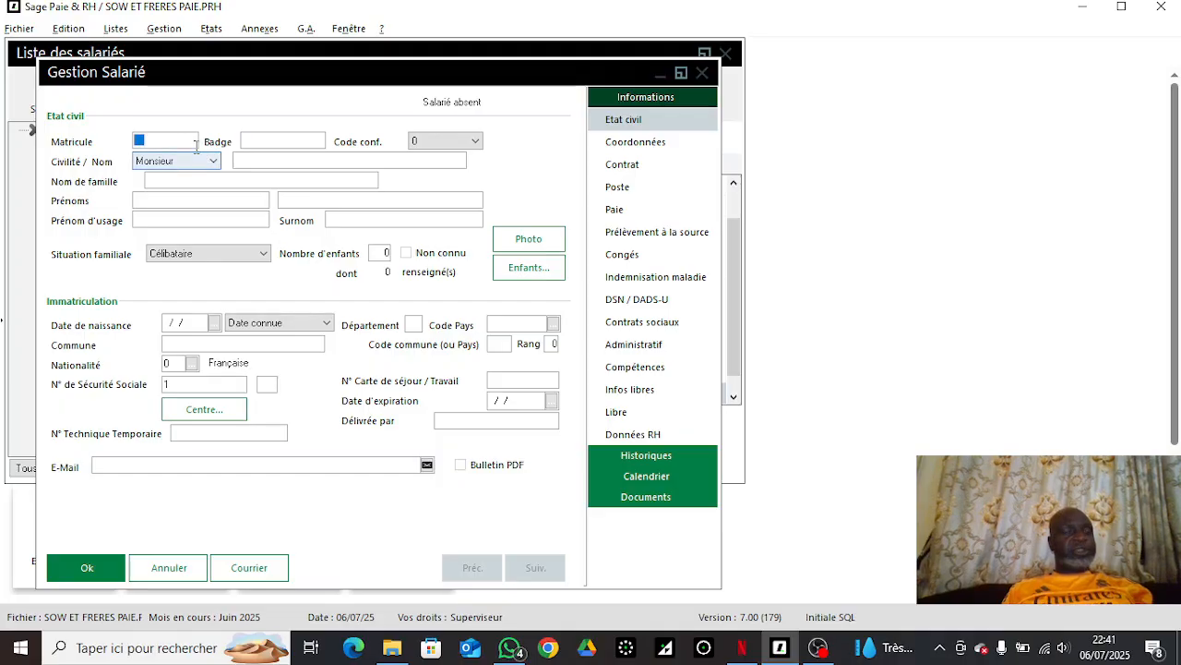
# Step: Enter the new employee's number, surname and first name in the civil status details
pyautogui.write('4521')
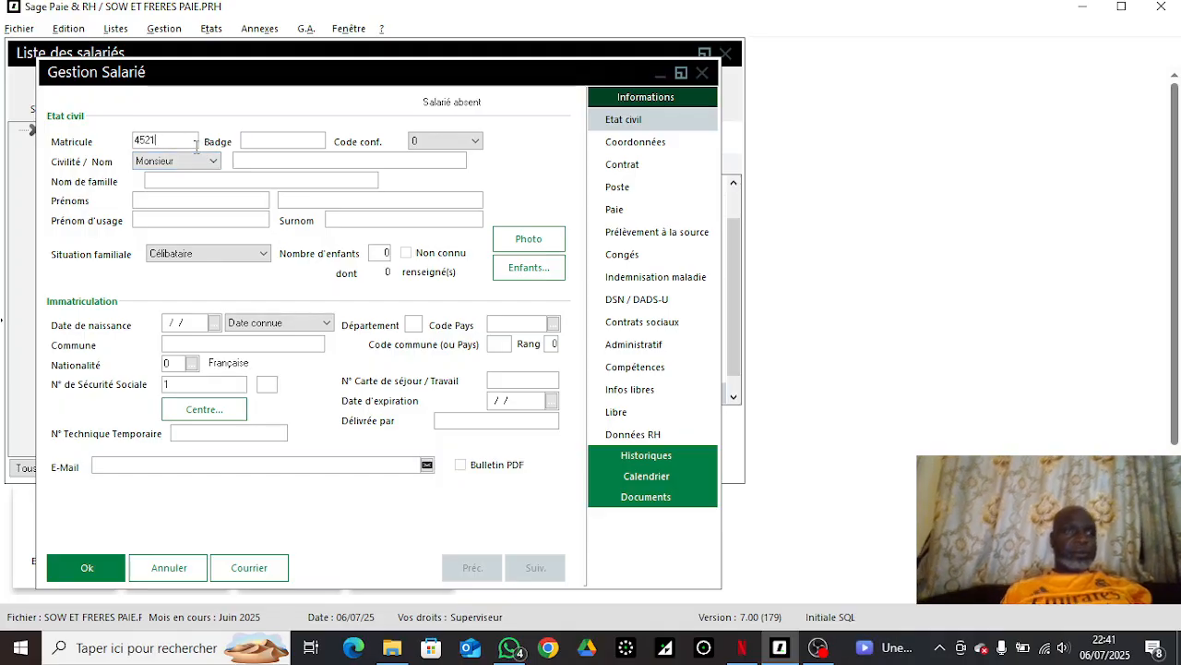
pyautogui.click(260, 166)
pyautogui.write('EEEEE')
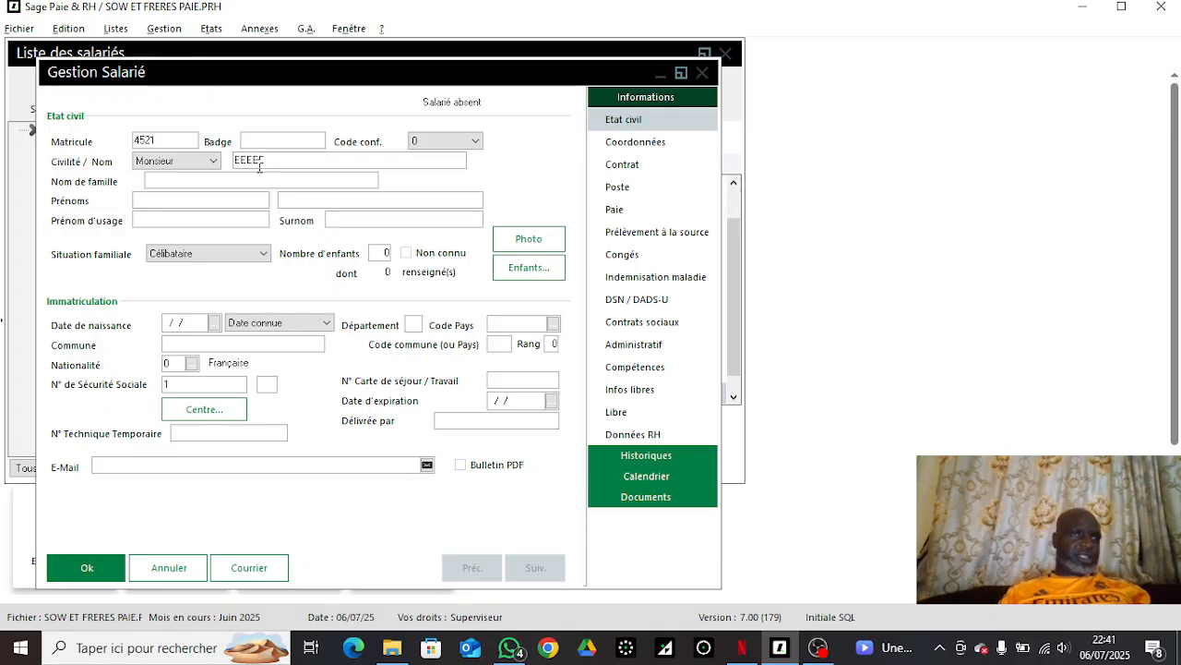
pyautogui.click(222, 201)
pyautogui.write('EEEEEEEEEEEEEEEEEE')
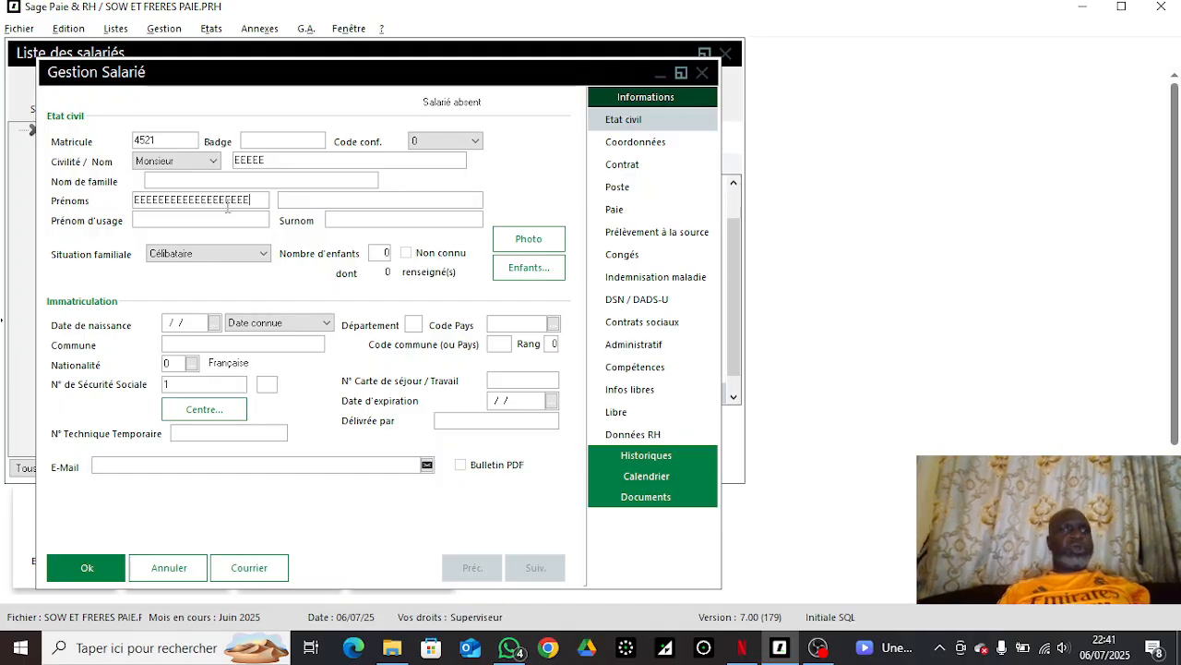
# Step: Open the new employee's contract details and set the contract start date to 15/06/11
pyautogui.click(618, 165)
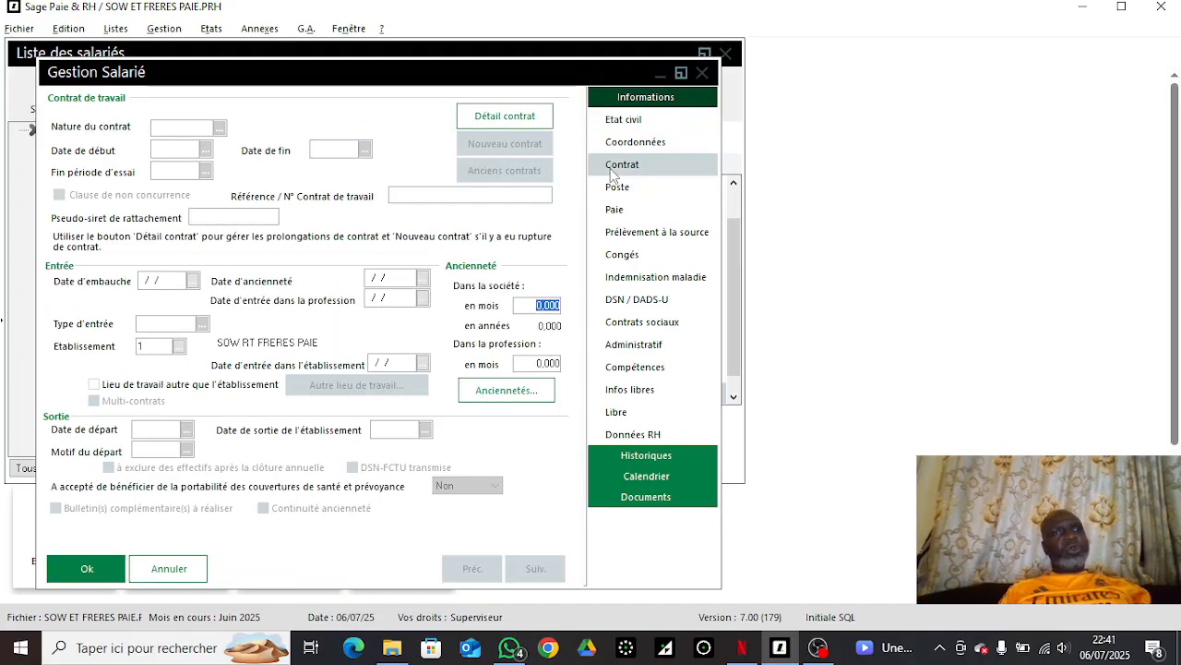
pyautogui.click(530, 127)
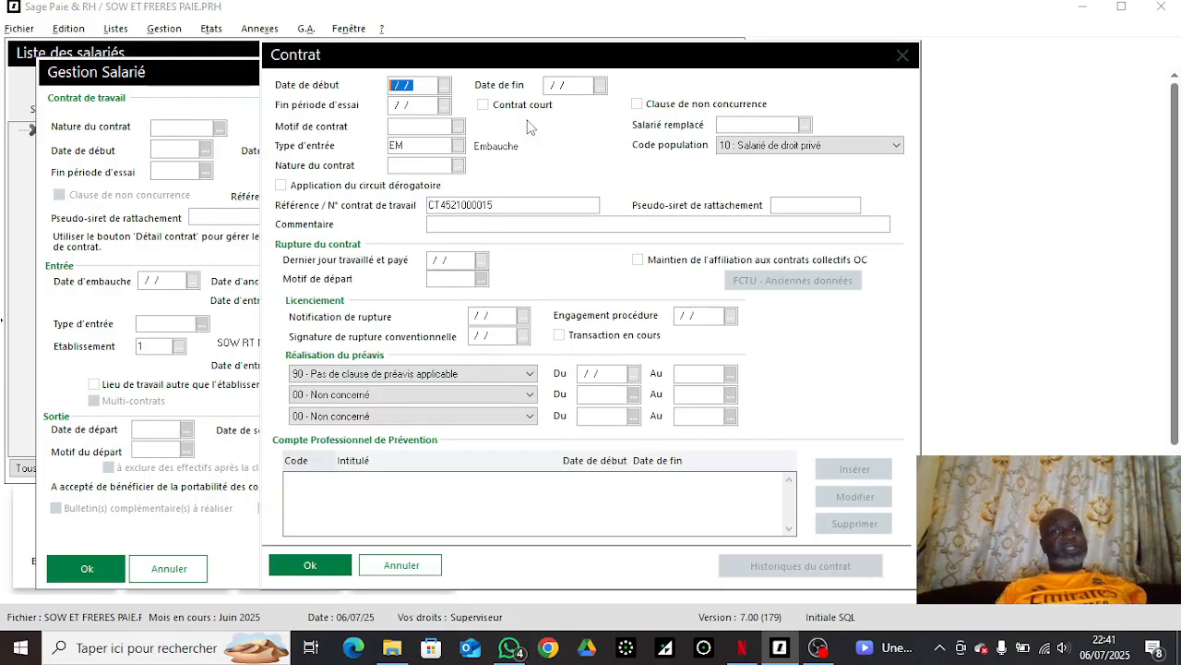
pyautogui.click(445, 86)
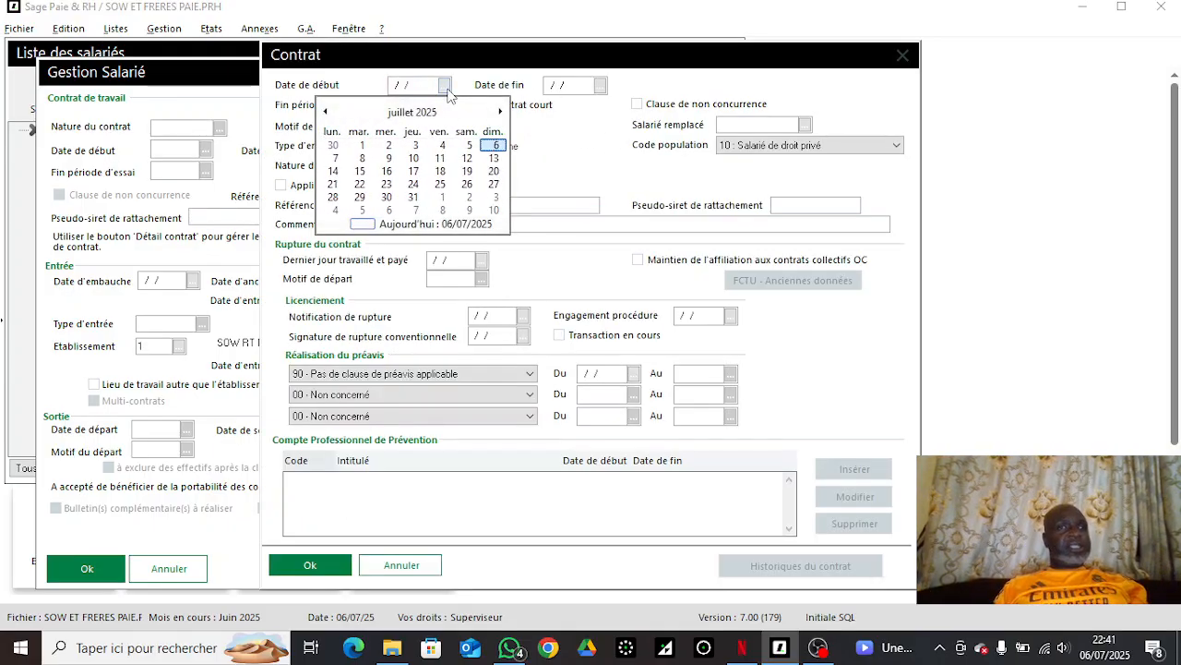
pyautogui.click(363, 113)
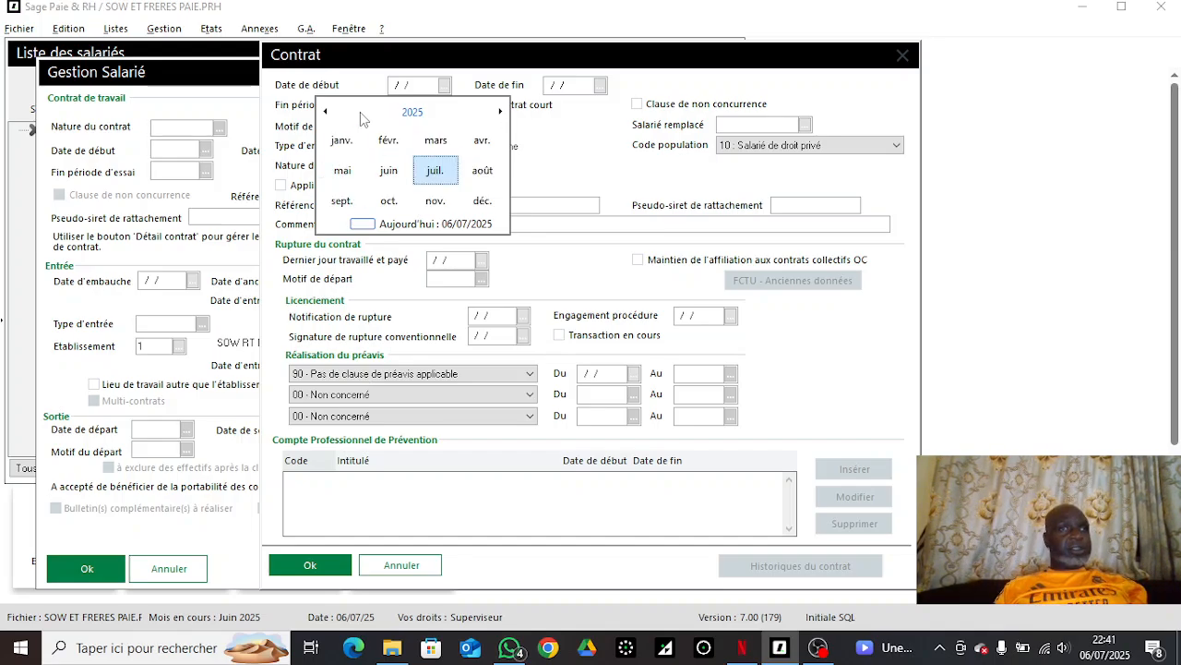
pyautogui.click(359, 115)
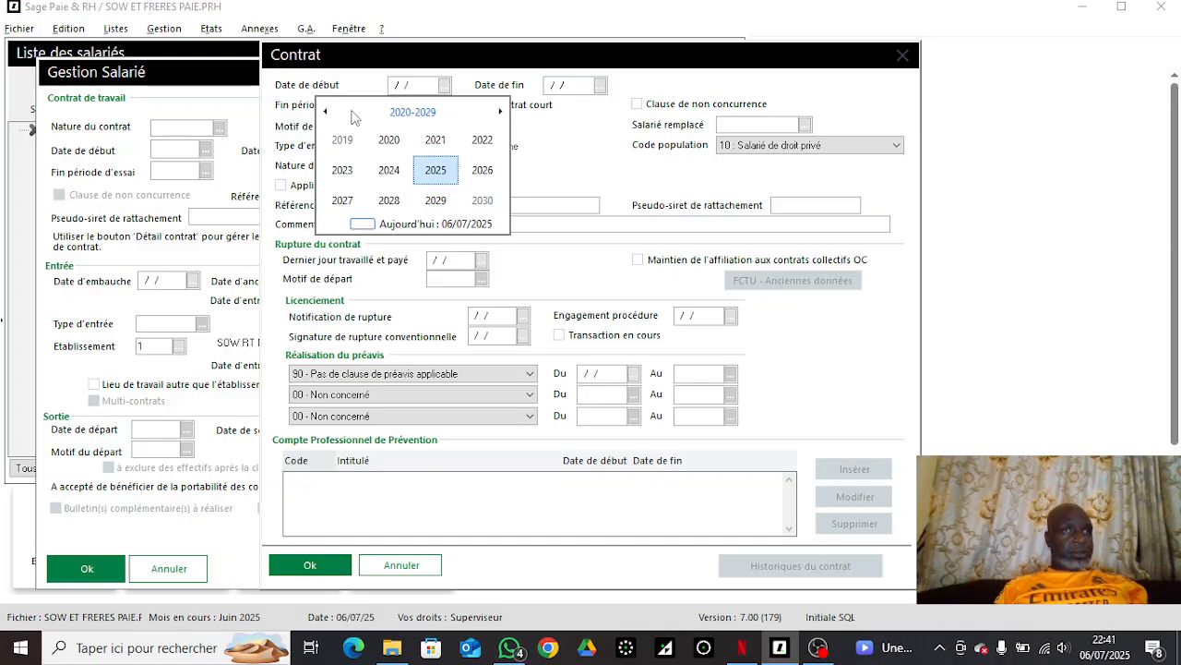
pyautogui.click(326, 111)
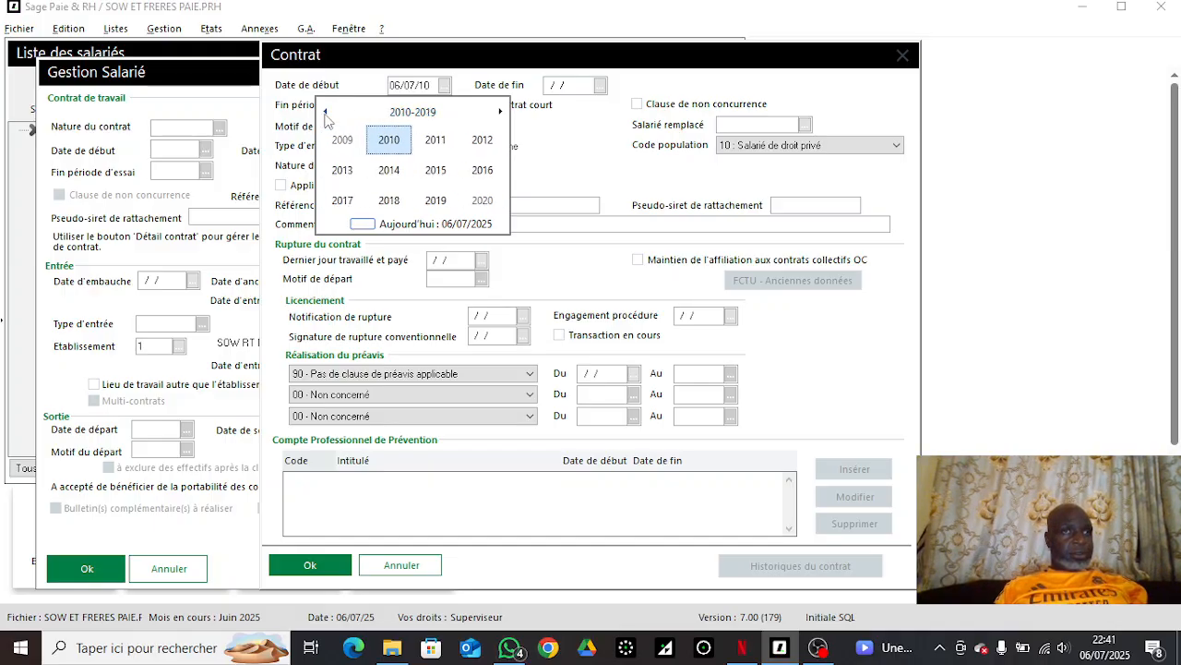
pyautogui.click(441, 147)
pyautogui.click(398, 176)
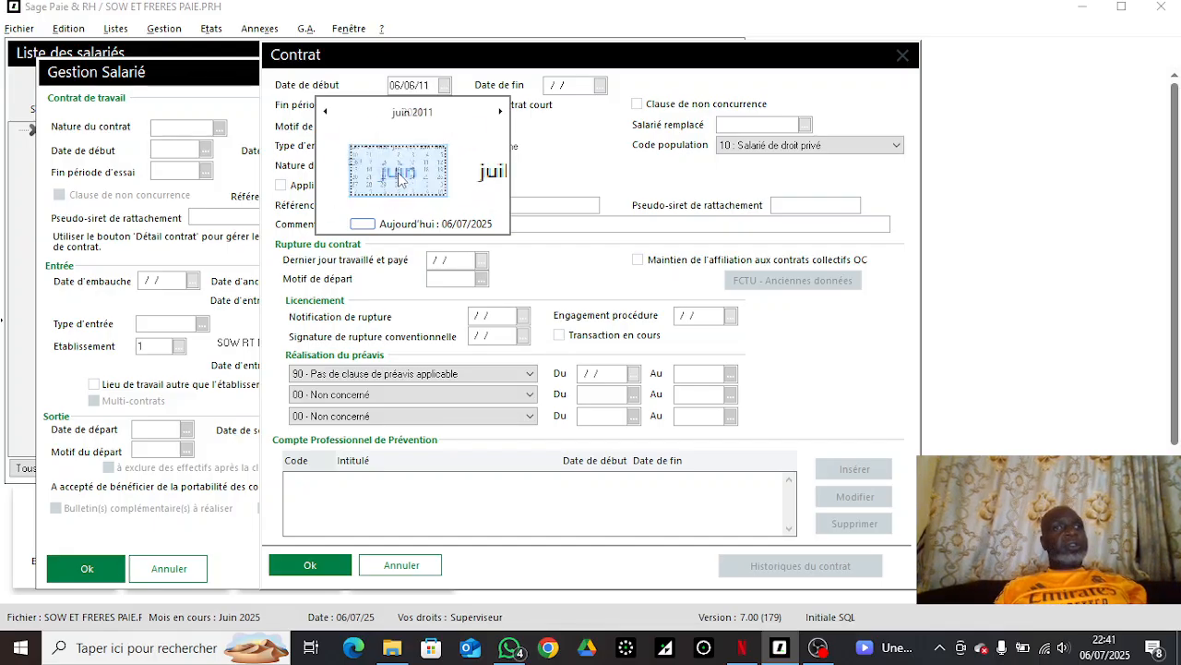
pyautogui.click(393, 171)
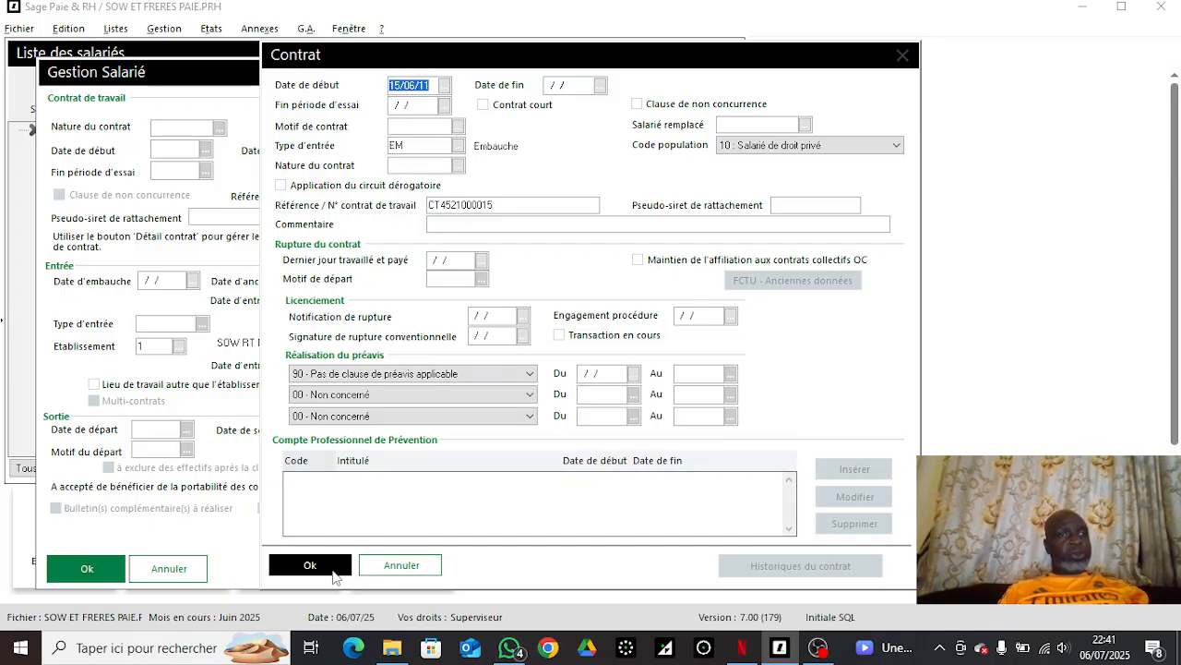
# Step: Validate the 15/06/11 contract with all proposed entry dates updated from it, and save the employee record after checking the seniority scale in WhatsApp
pyautogui.click(334, 574)
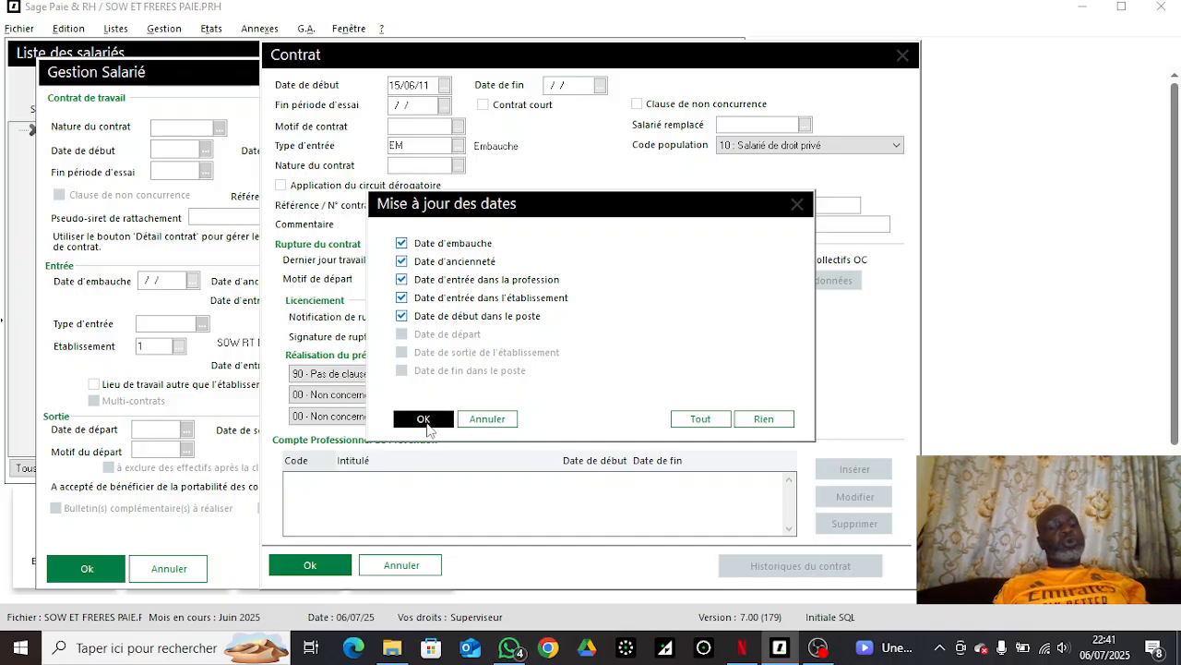
pyautogui.click(423, 419)
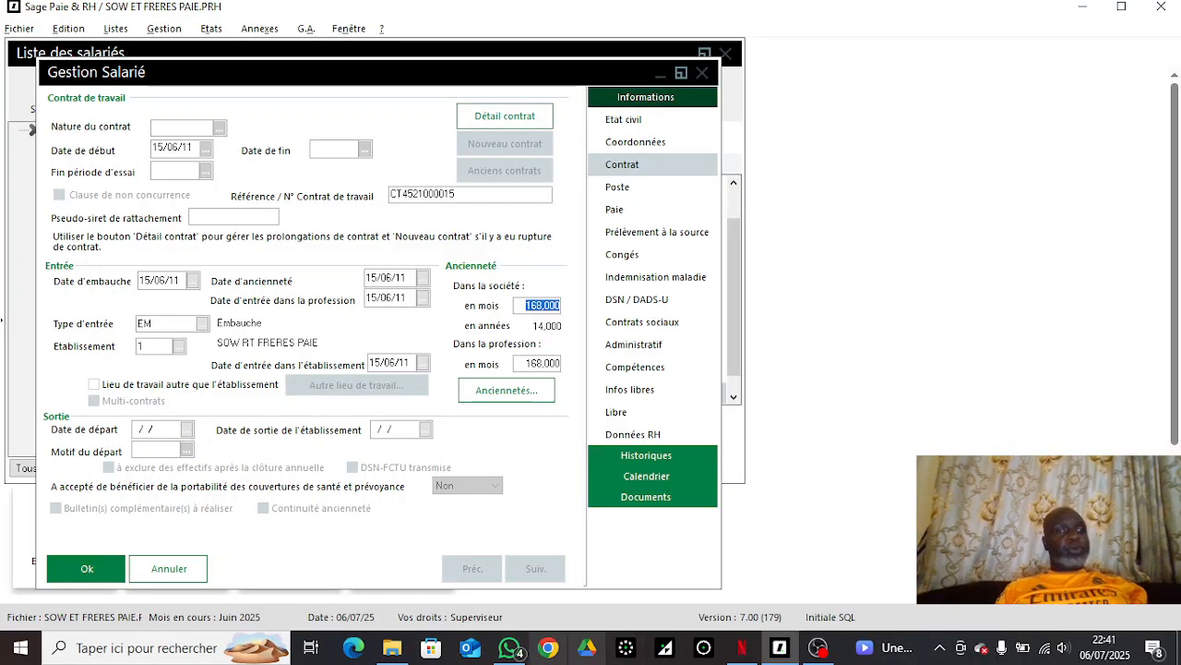
pyautogui.click(510, 647)
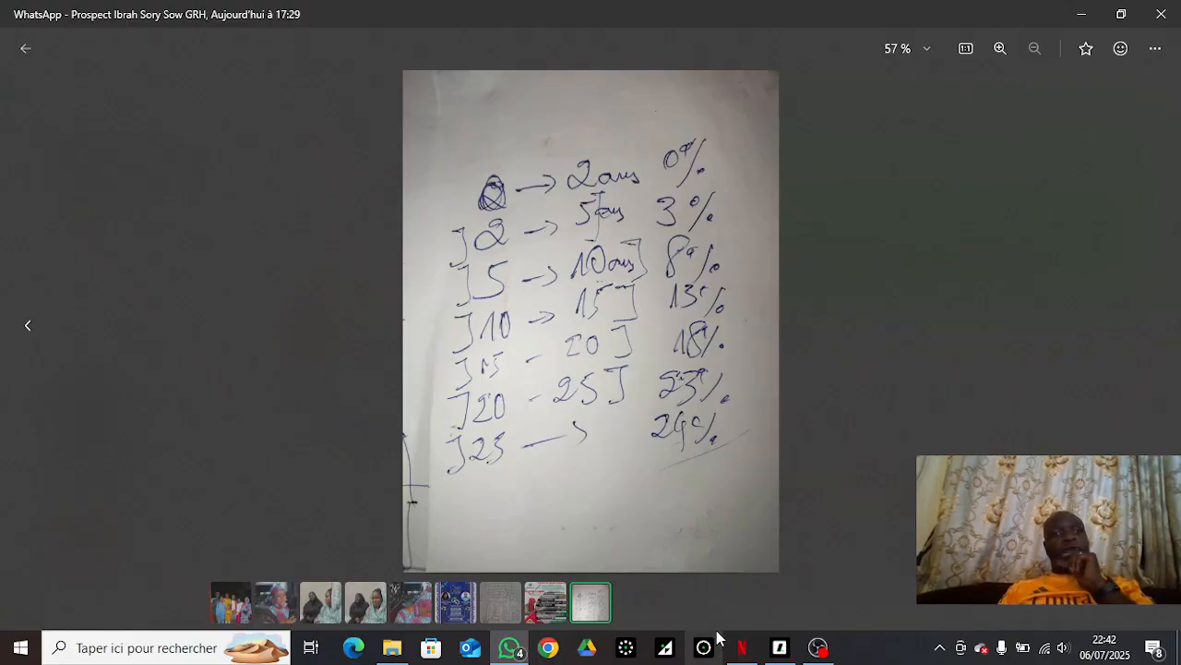
pyautogui.click(778, 649)
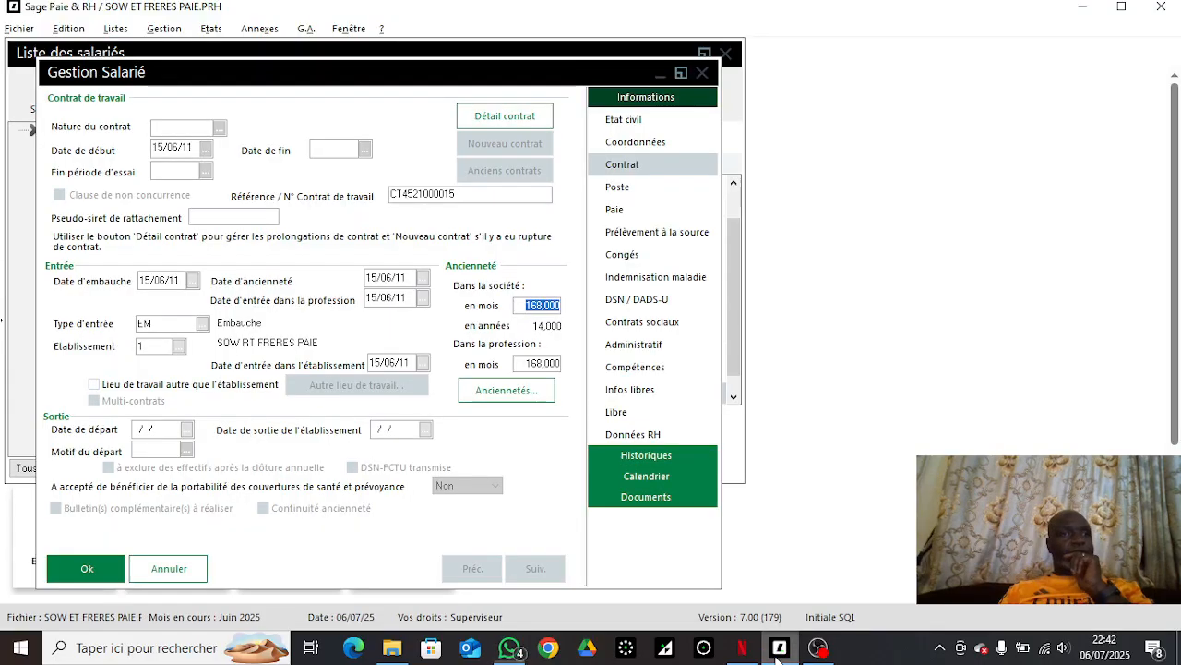
pyautogui.click(87, 568)
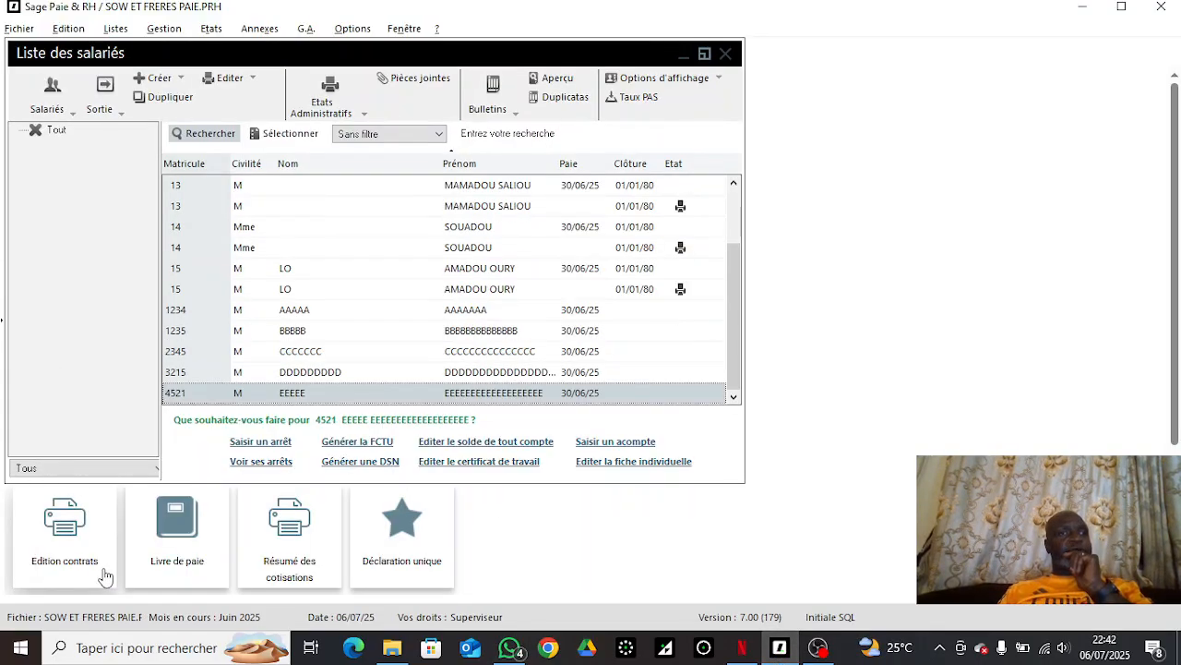
# Step: Duplicate the employee just saved and enter the new record's employee number, surname and first name
pyautogui.click(167, 99)
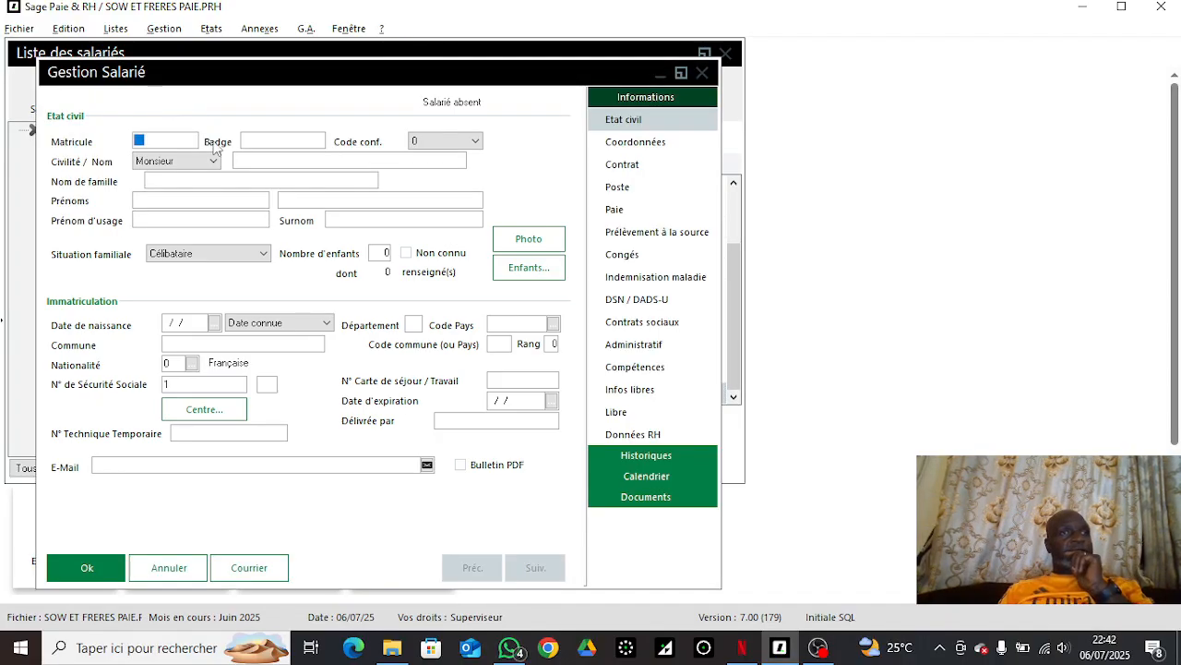
pyautogui.write('8555')
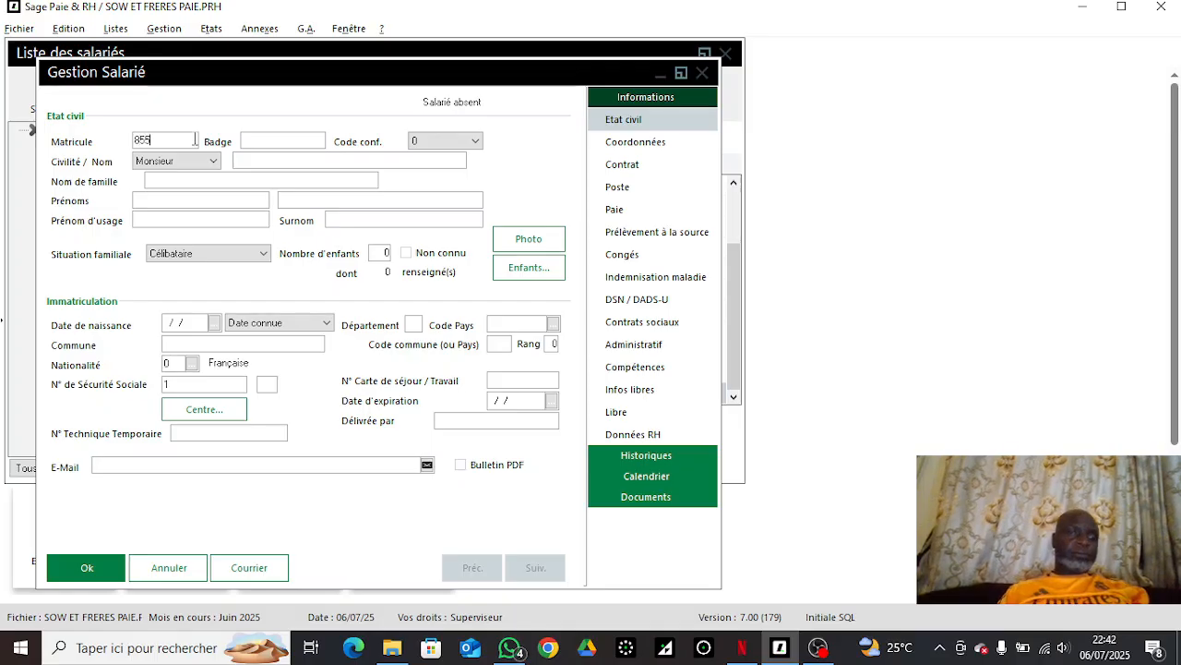
pyautogui.click(256, 161)
pyautogui.write('FFFFFF')
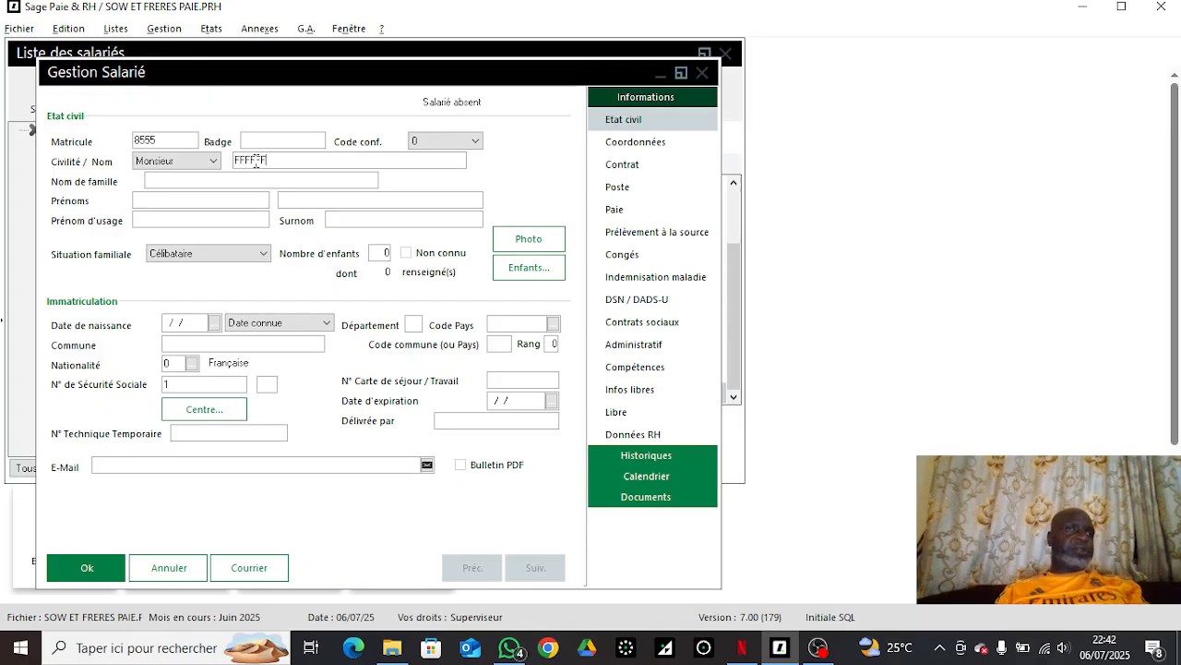
pyautogui.click(198, 201)
pyautogui.write('FFFFFFFFFFFFF')
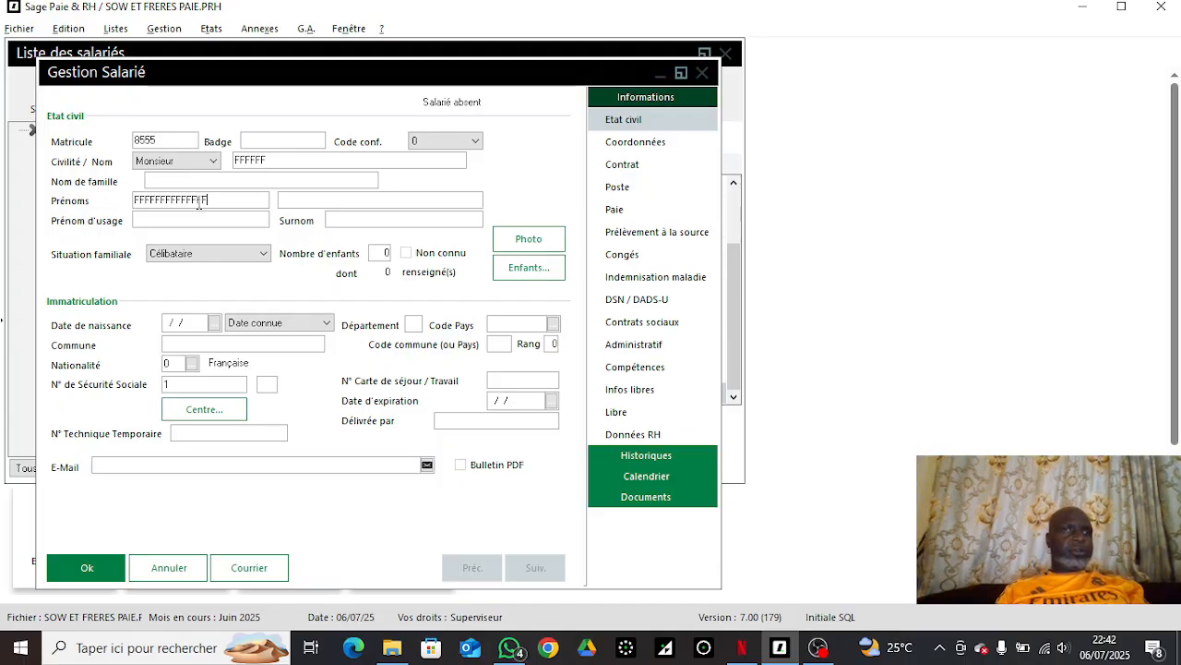
# Step: Open the duplicated employee's contract details and set the contract start date to 01/02/06
pyautogui.click(634, 168)
pyautogui.click(521, 119)
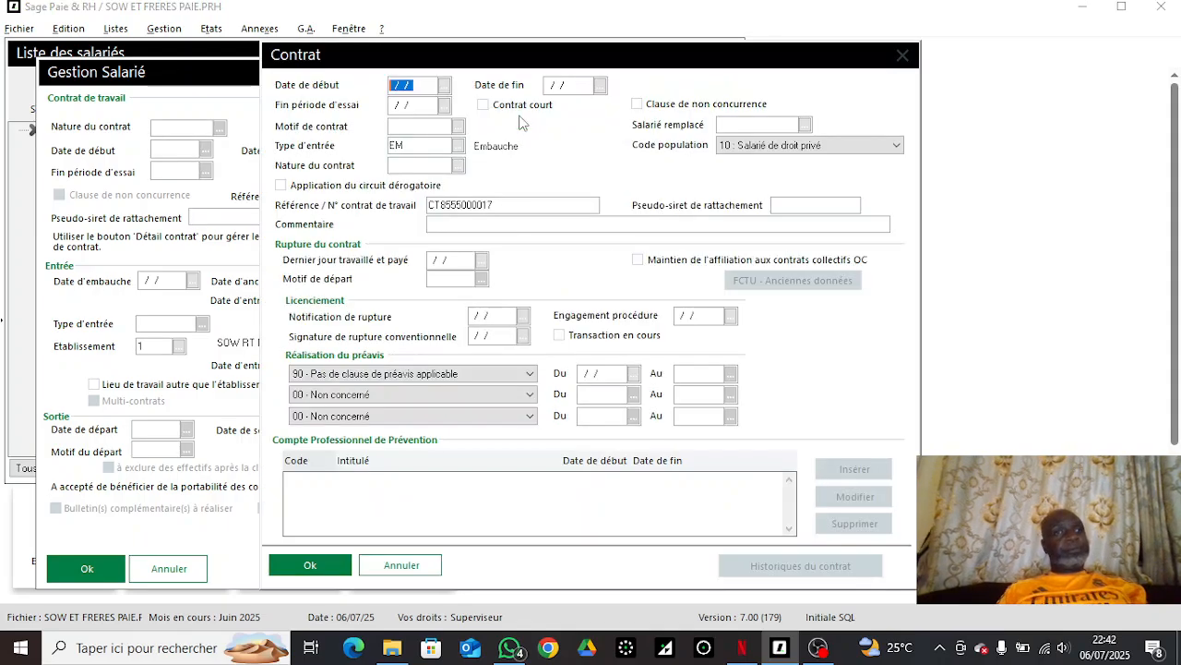
pyautogui.click(445, 85)
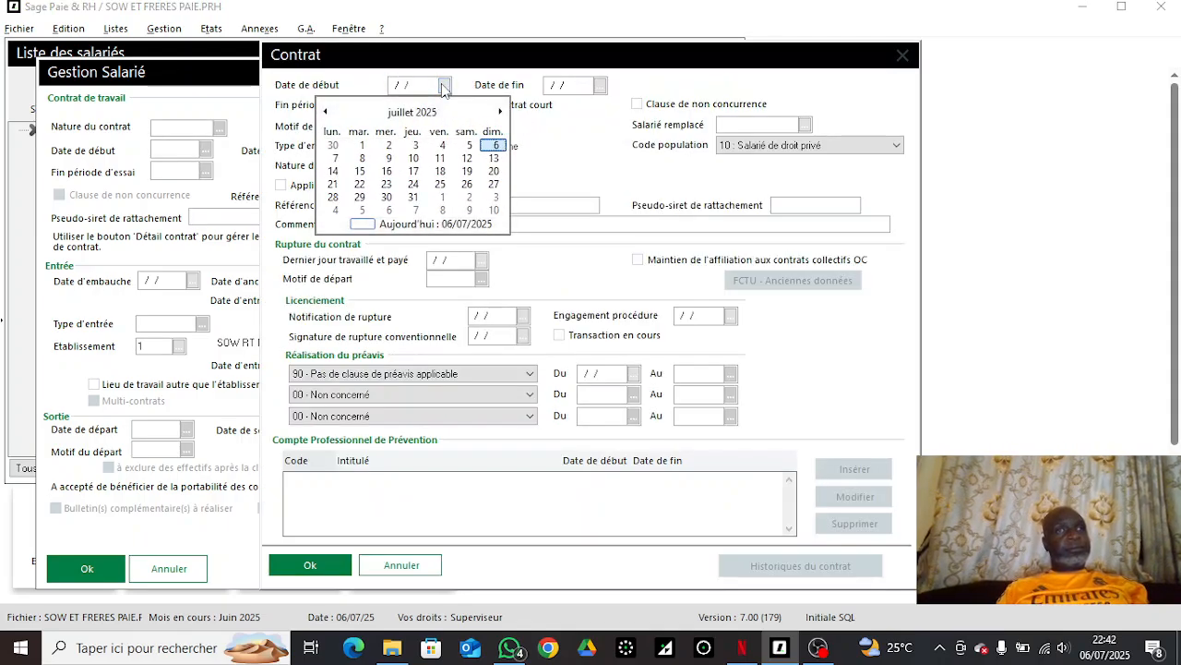
pyautogui.click(381, 118)
pyautogui.click(381, 118)
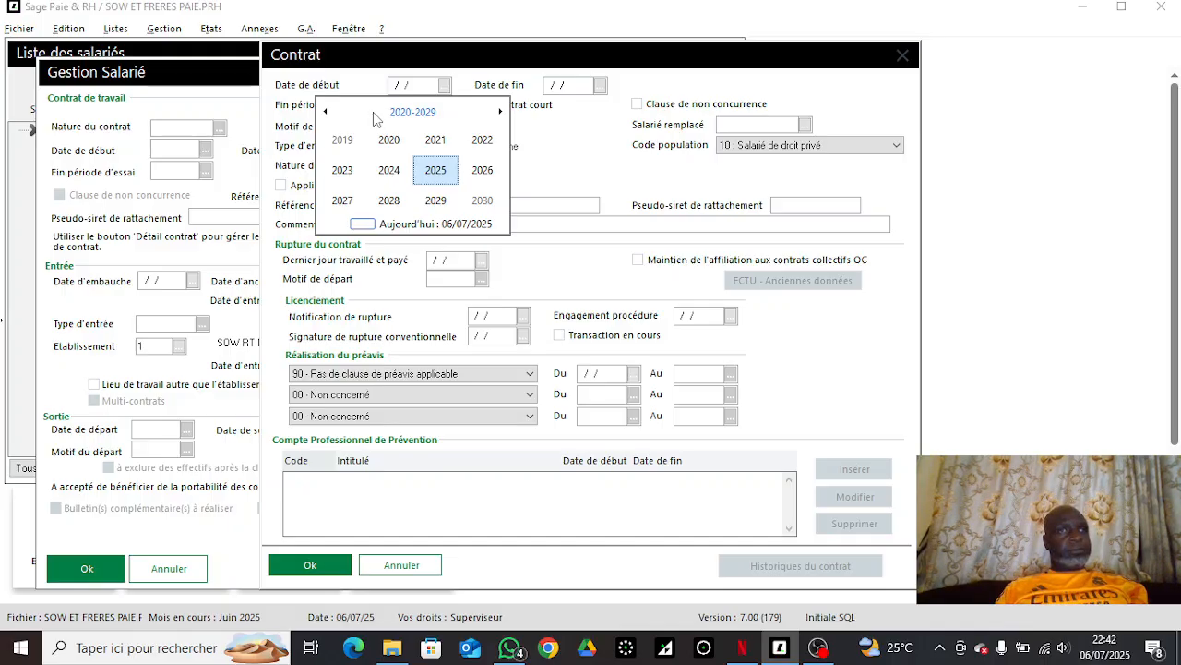
pyautogui.click(376, 116)
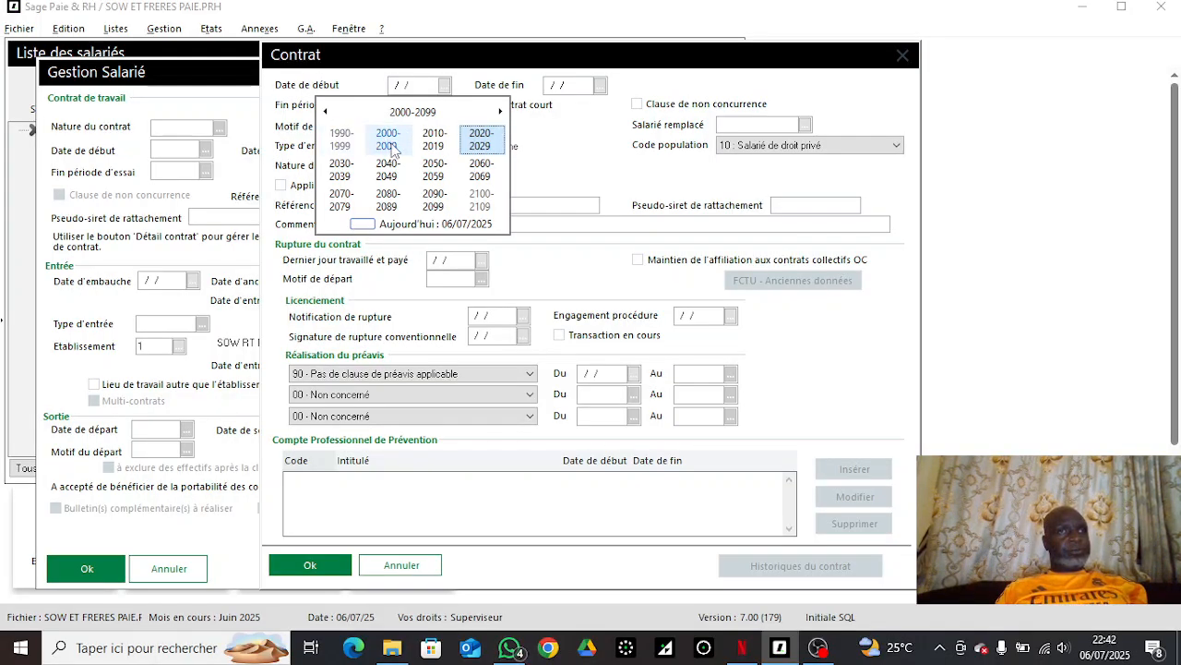
pyautogui.click(388, 140)
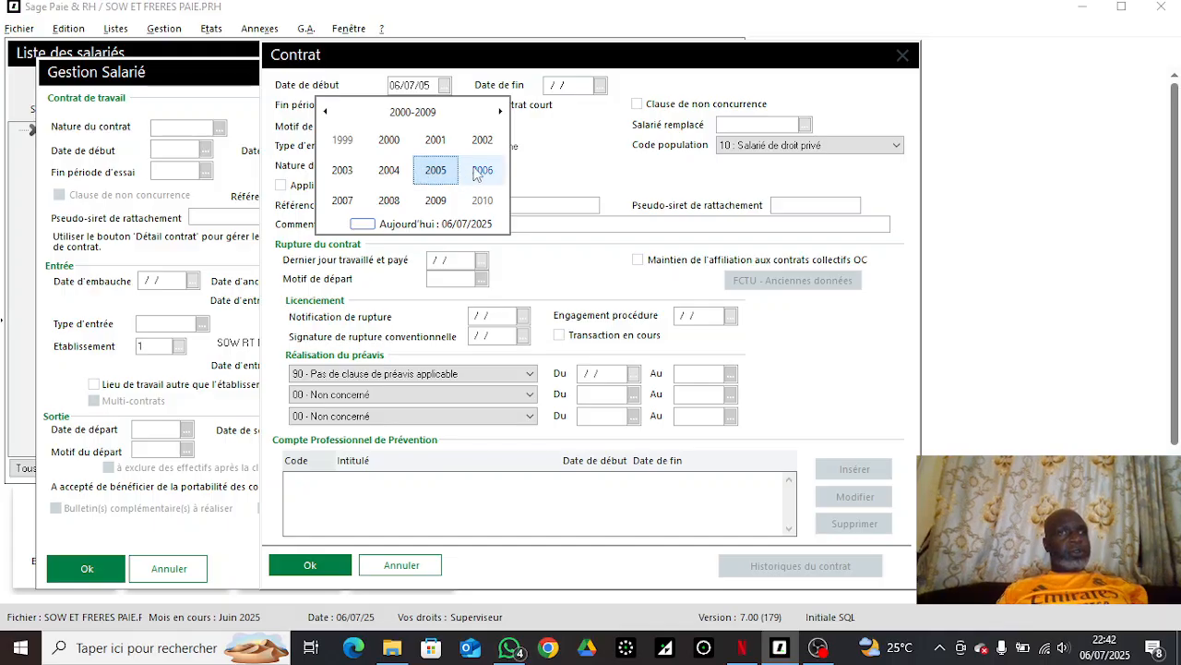
pyautogui.click(479, 171)
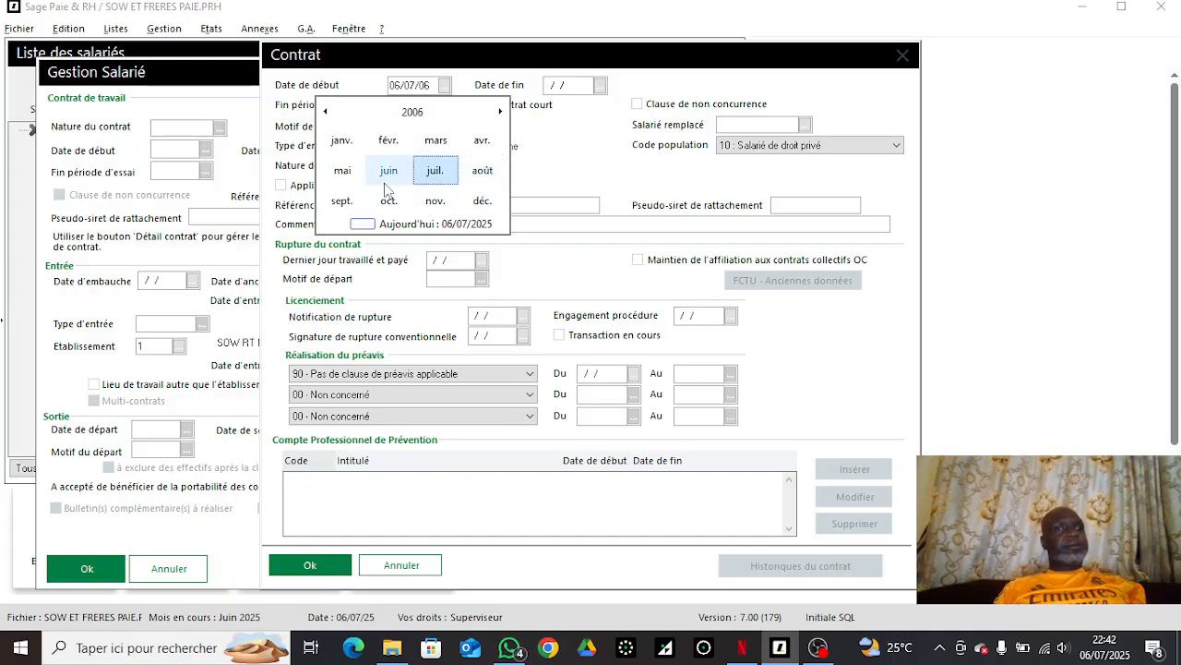
pyautogui.click(393, 146)
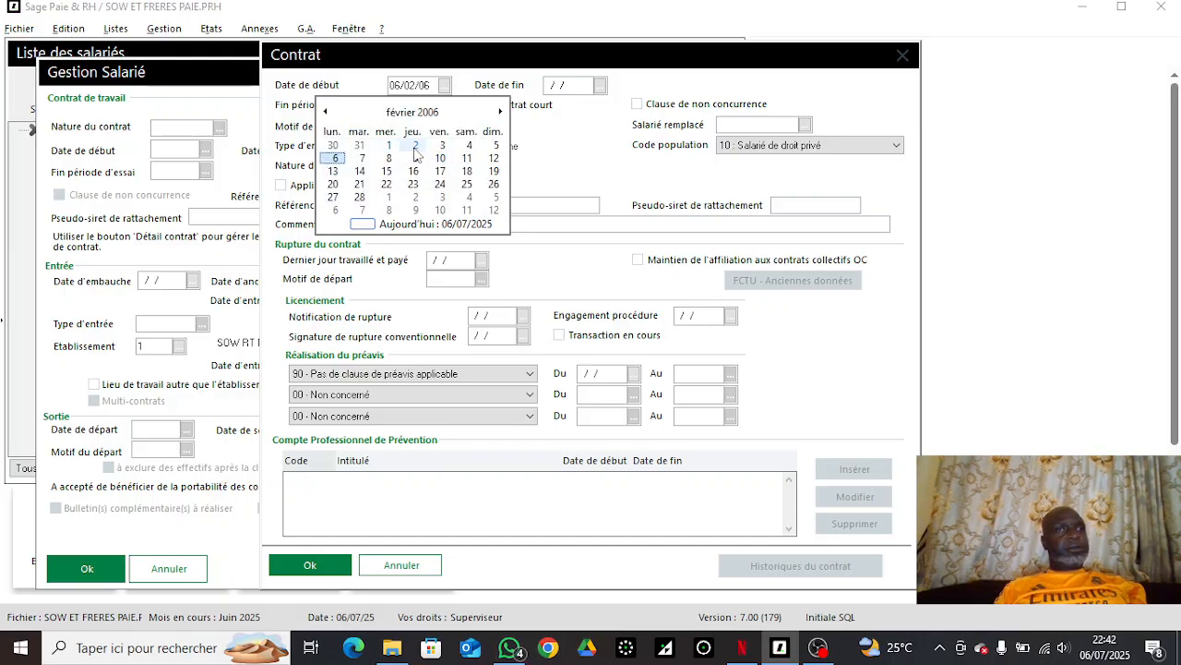
pyautogui.click(388, 145)
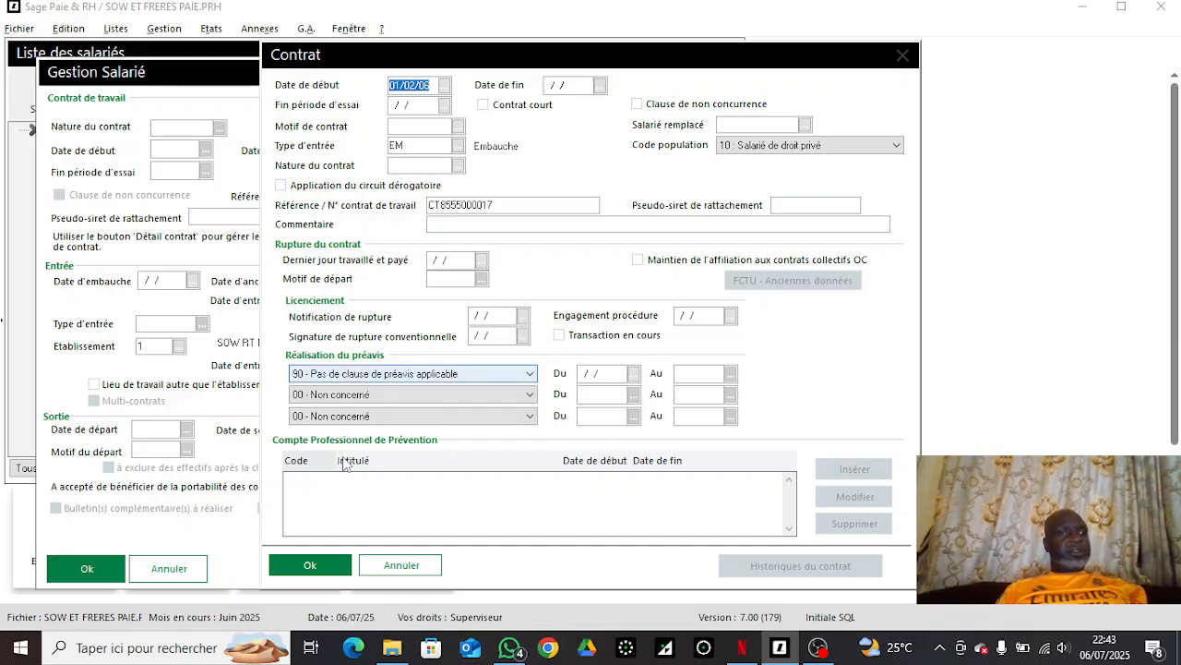
# Step: Validate the 01/02/06 contract with all proposed entry dates updated, and save the employee record after rechecking the seniority scale in WhatsApp
pyautogui.click(312, 563)
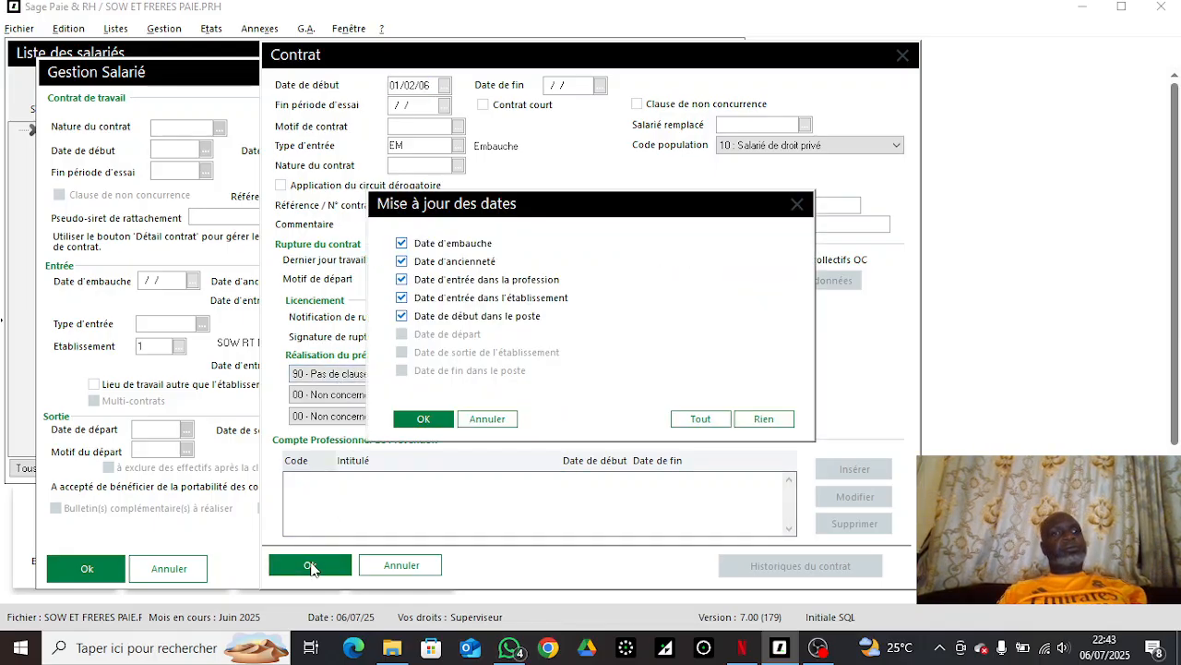
pyautogui.click(421, 420)
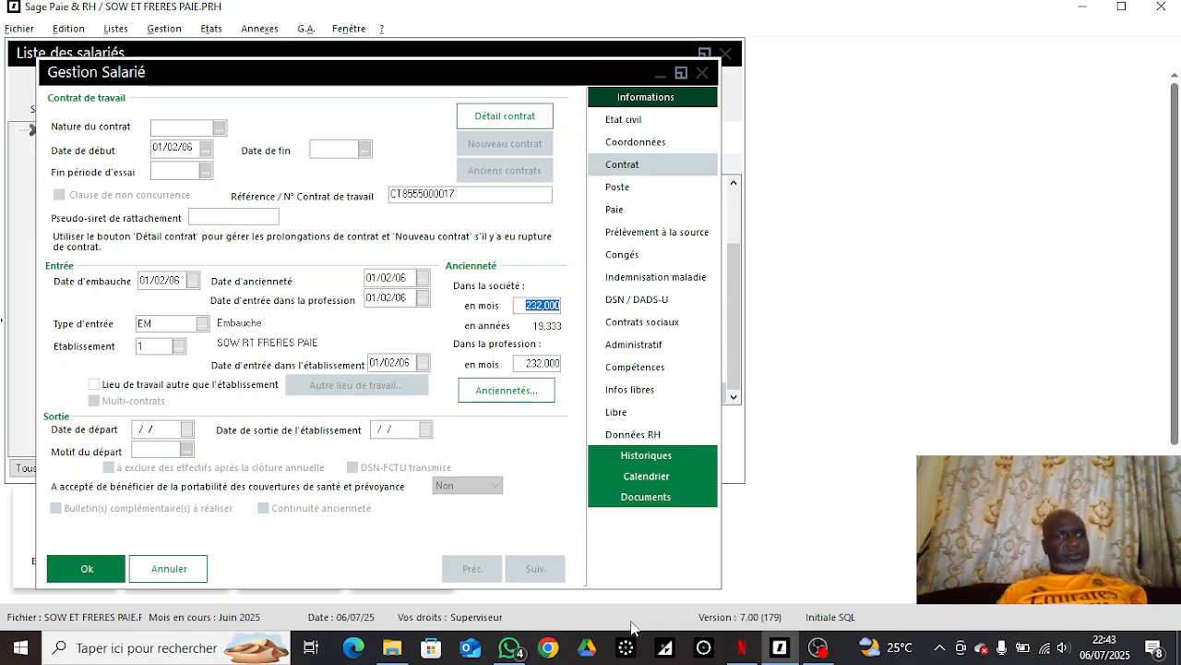
pyautogui.click(527, 652)
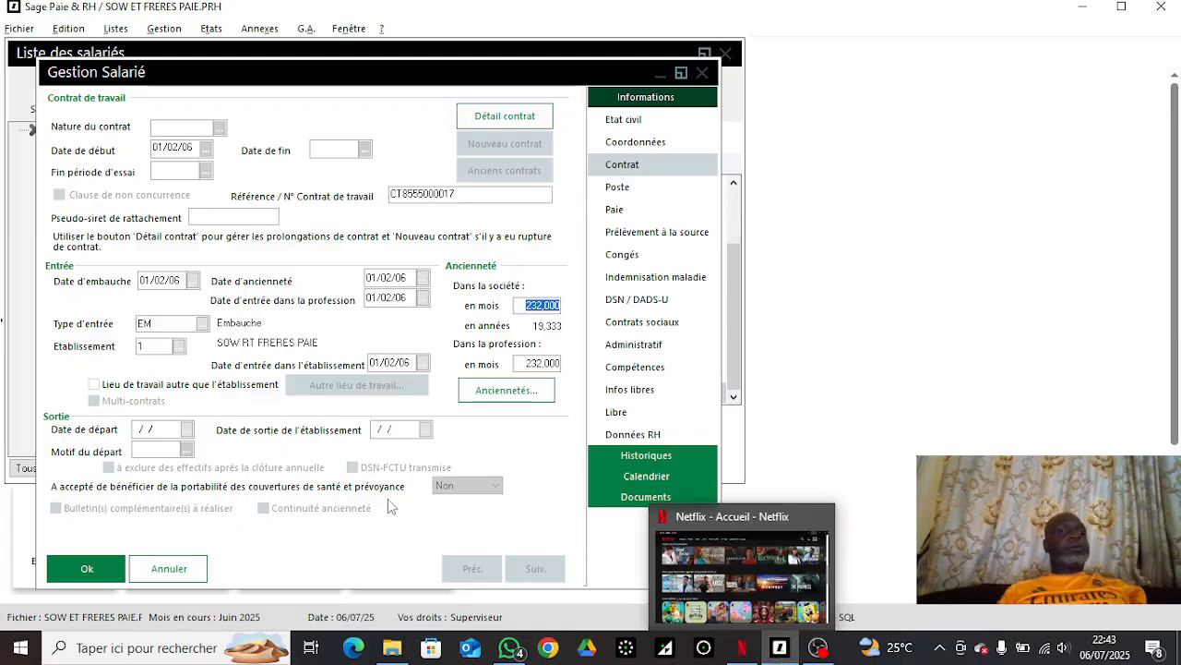
pyautogui.click(67, 570)
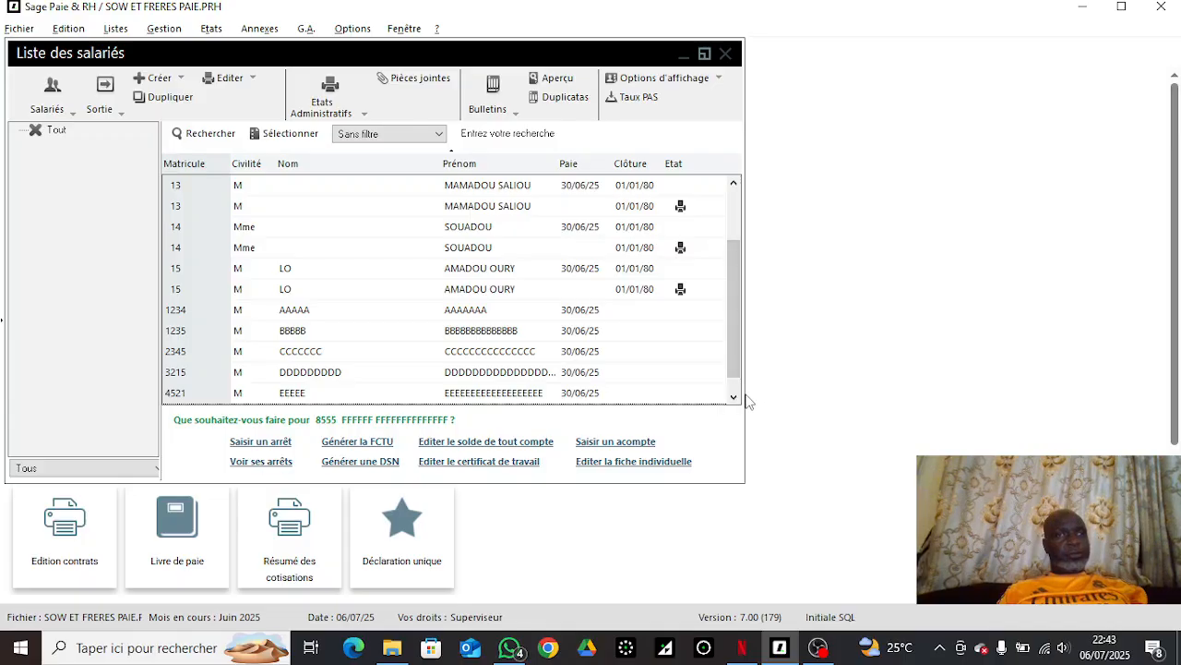
# Step: Duplicate the last employee in the list and enter the new record's employee number, surname and first name
pyautogui.moveTo(745, 394)
pyautogui.mouseDown()
pyautogui.moveTo(739, 404)
pyautogui.moveTo(717, 391)
pyautogui.moveTo(763, 386)
pyautogui.mouseUp()
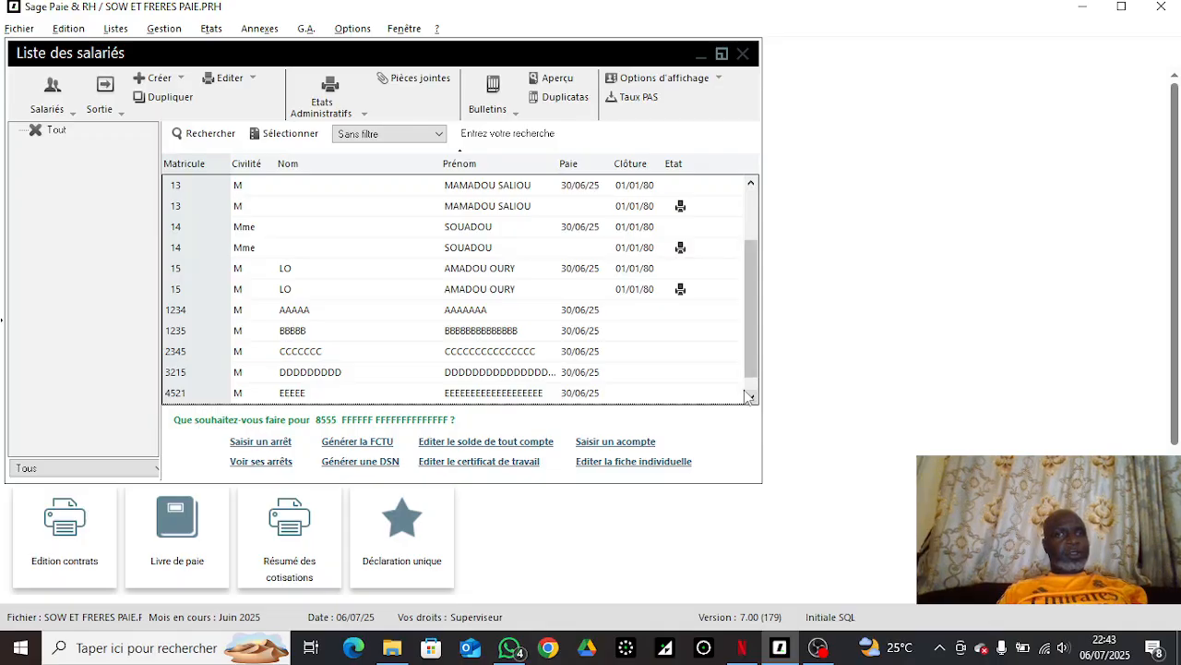
pyautogui.scroll(-1, 744, 389)
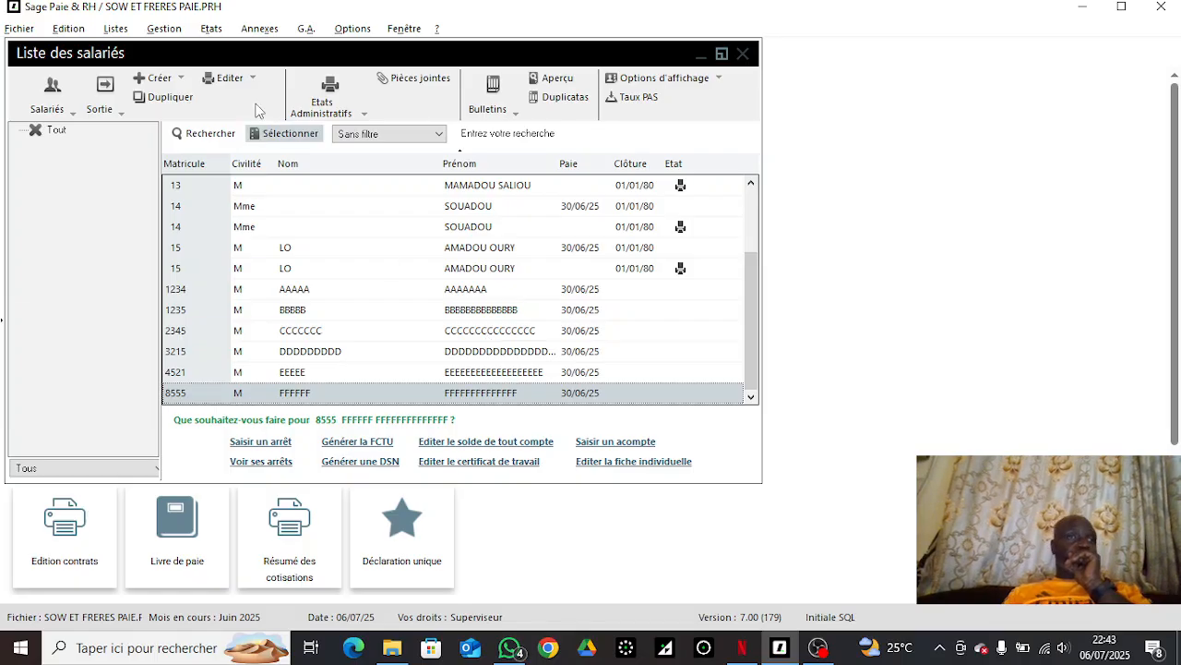
pyautogui.click(169, 98)
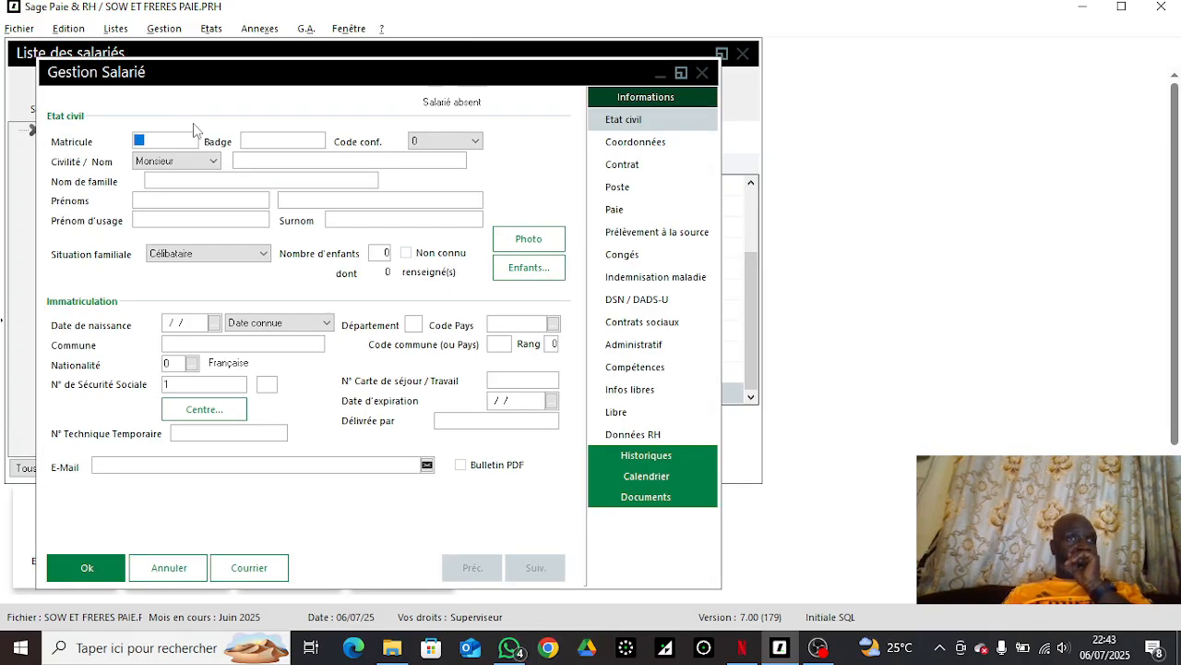
pyautogui.write('9785')
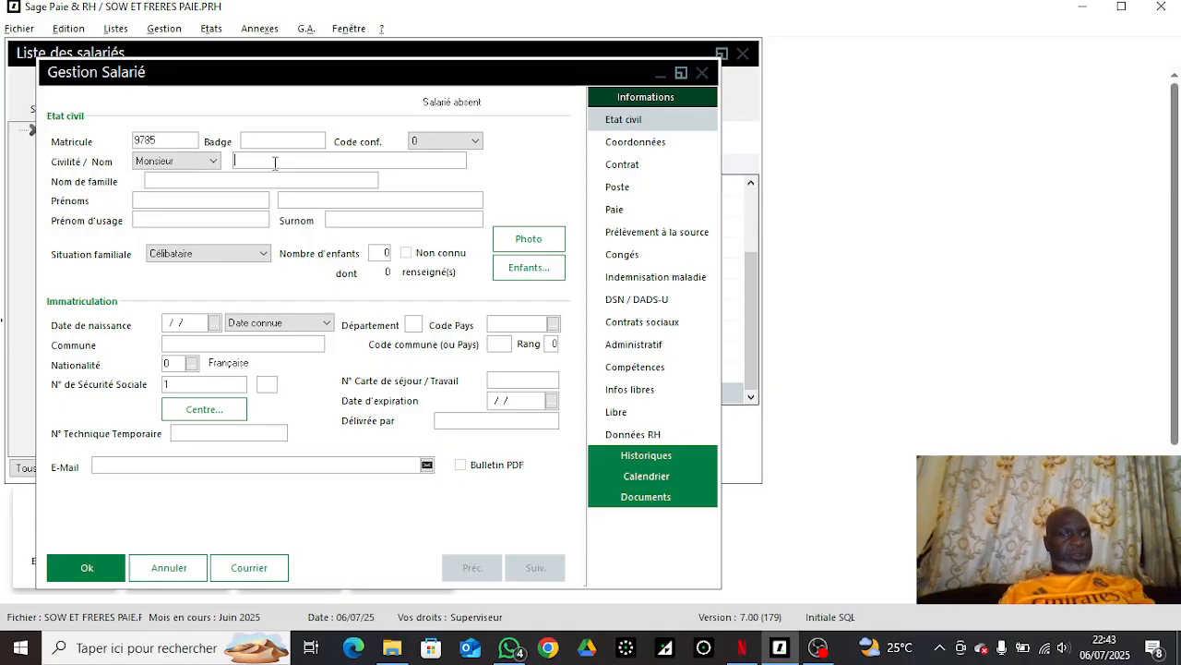
pyautogui.write('GGGGG')
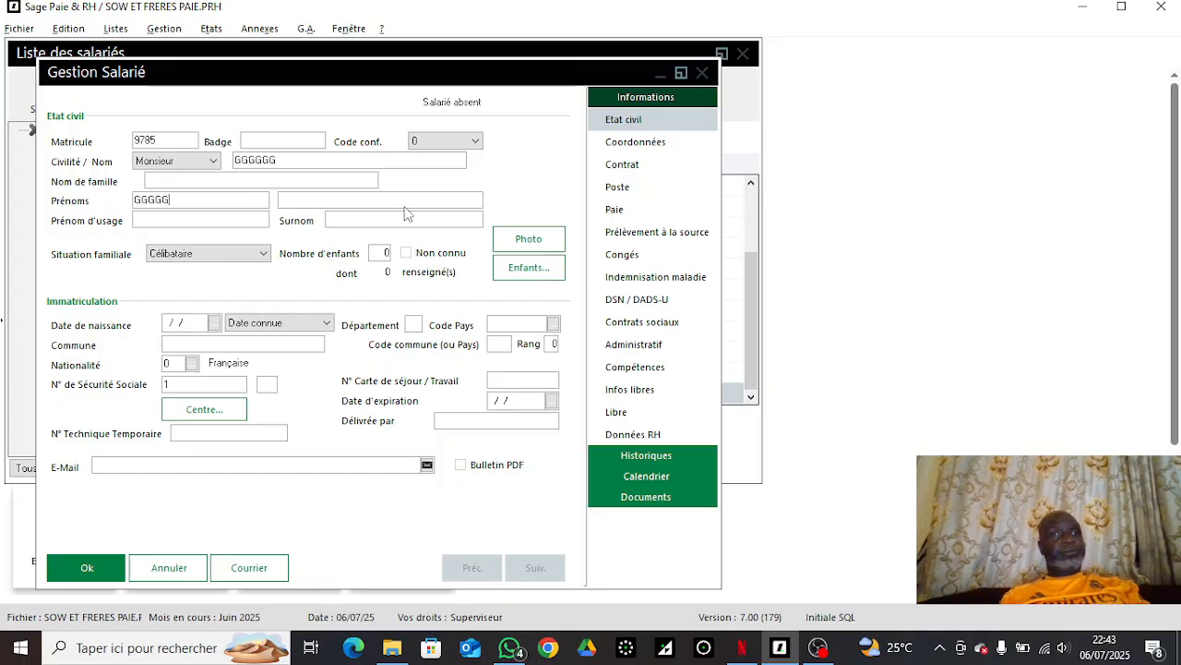
# Step: Open the new employee's contract details and set the contract start date to 31/01/01
pyautogui.click(647, 172)
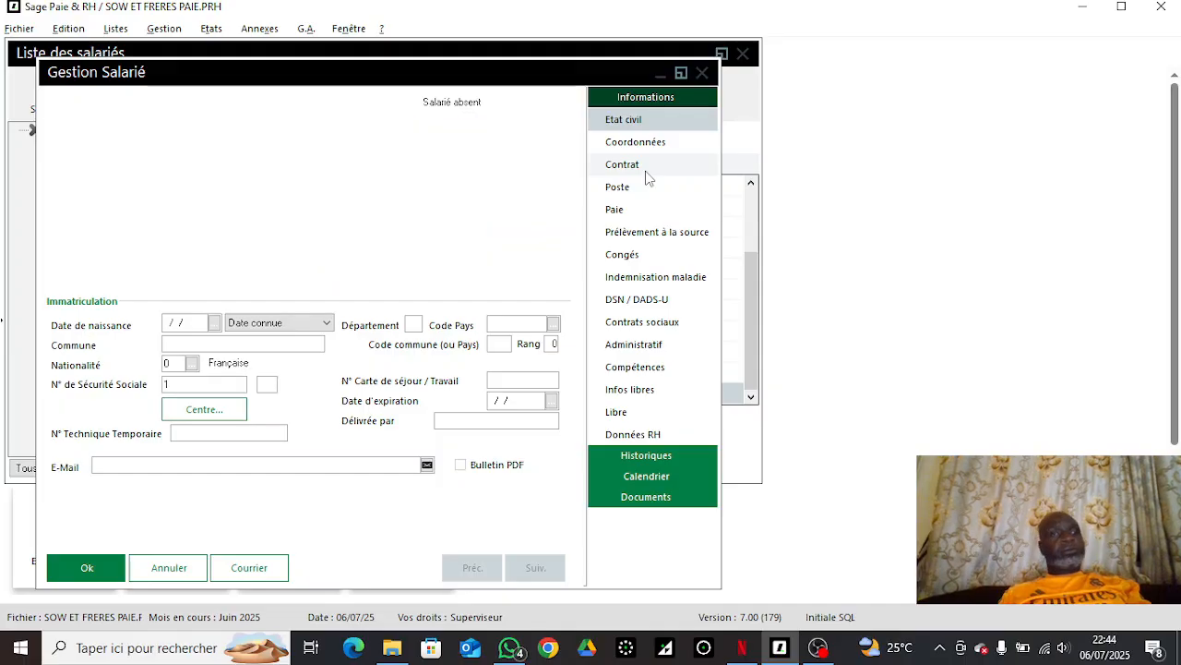
pyautogui.click(477, 122)
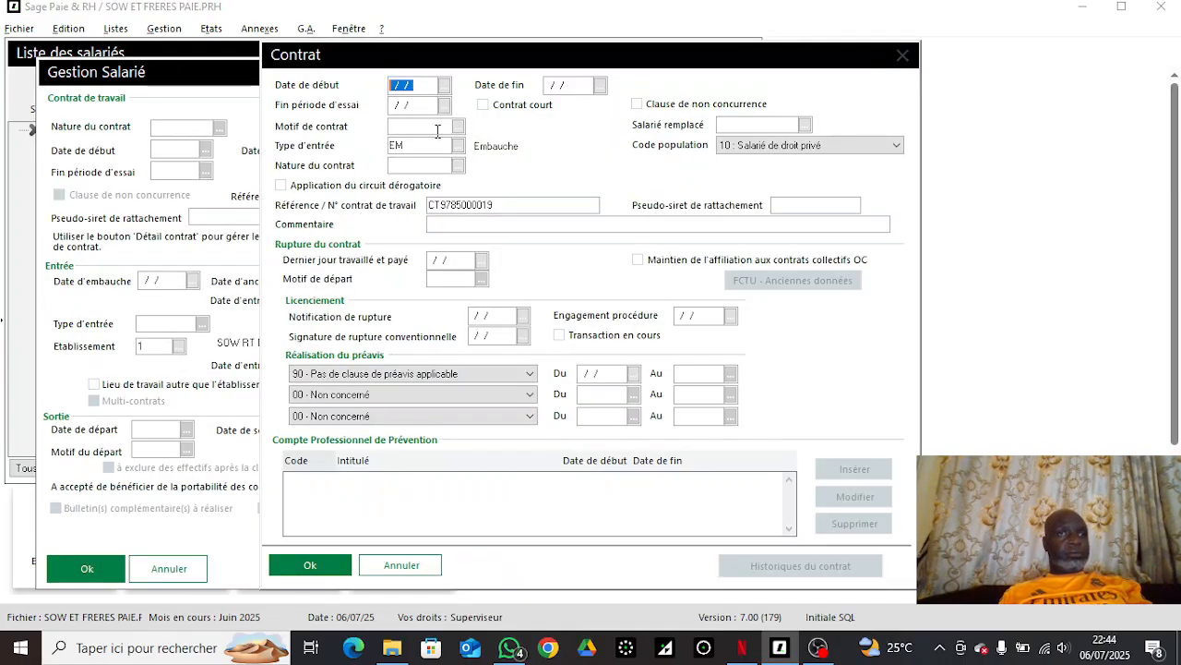
pyautogui.click(444, 85)
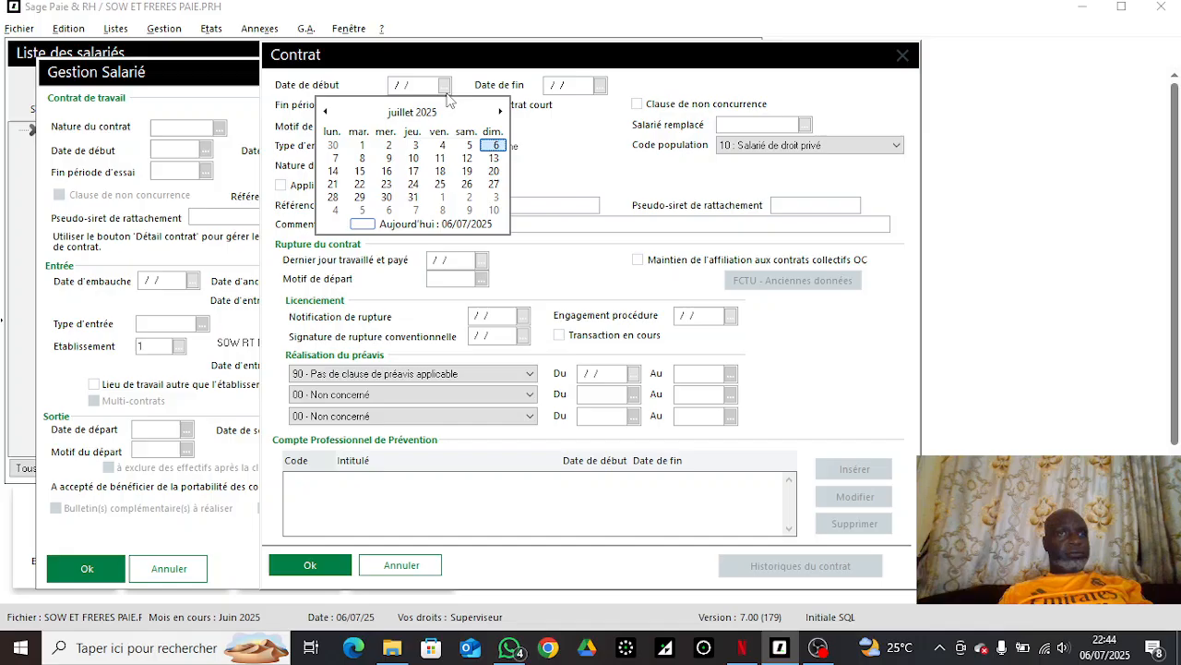
pyautogui.click(374, 112)
pyautogui.click(374, 111)
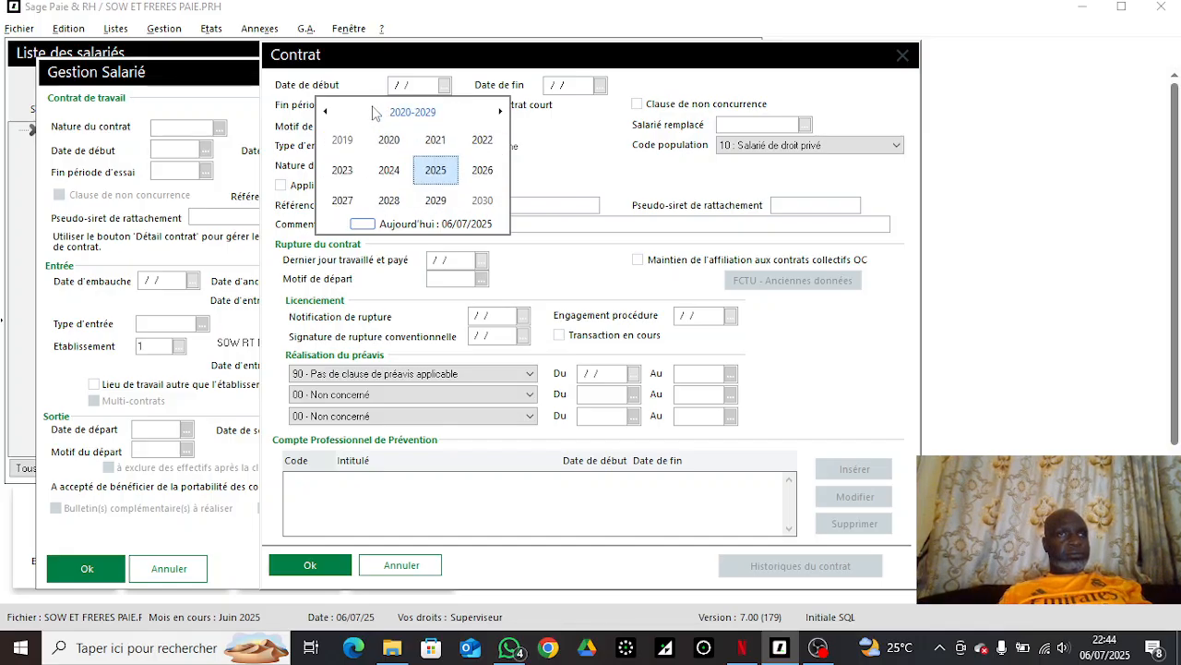
pyautogui.click(374, 111)
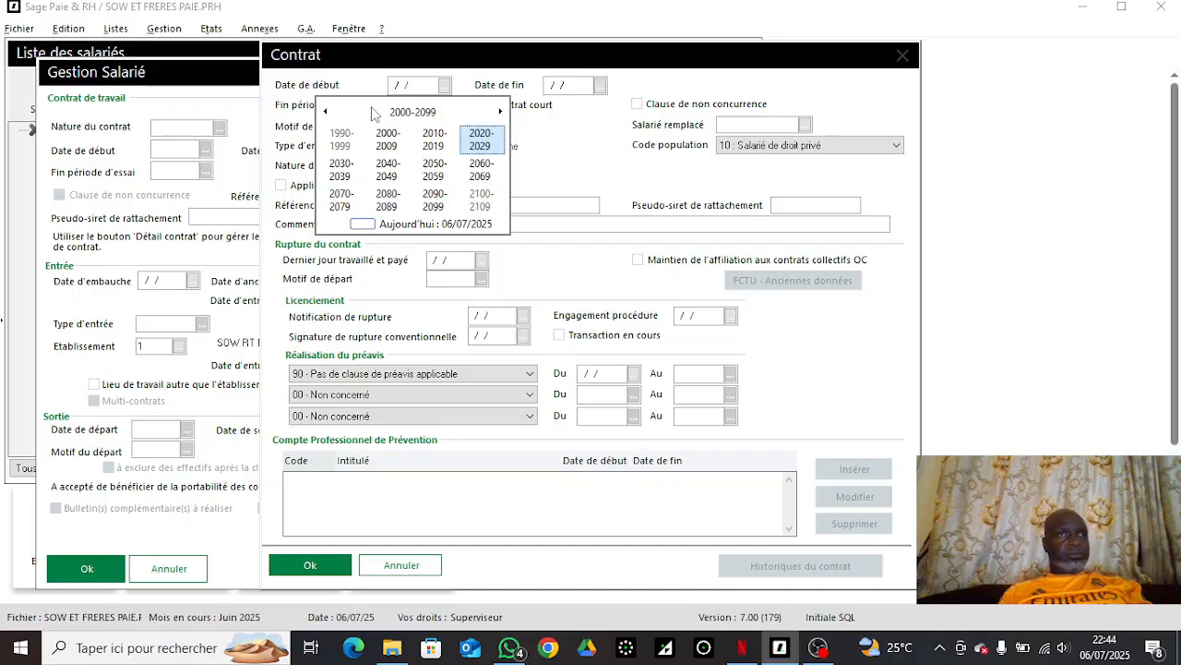
pyautogui.click(377, 140)
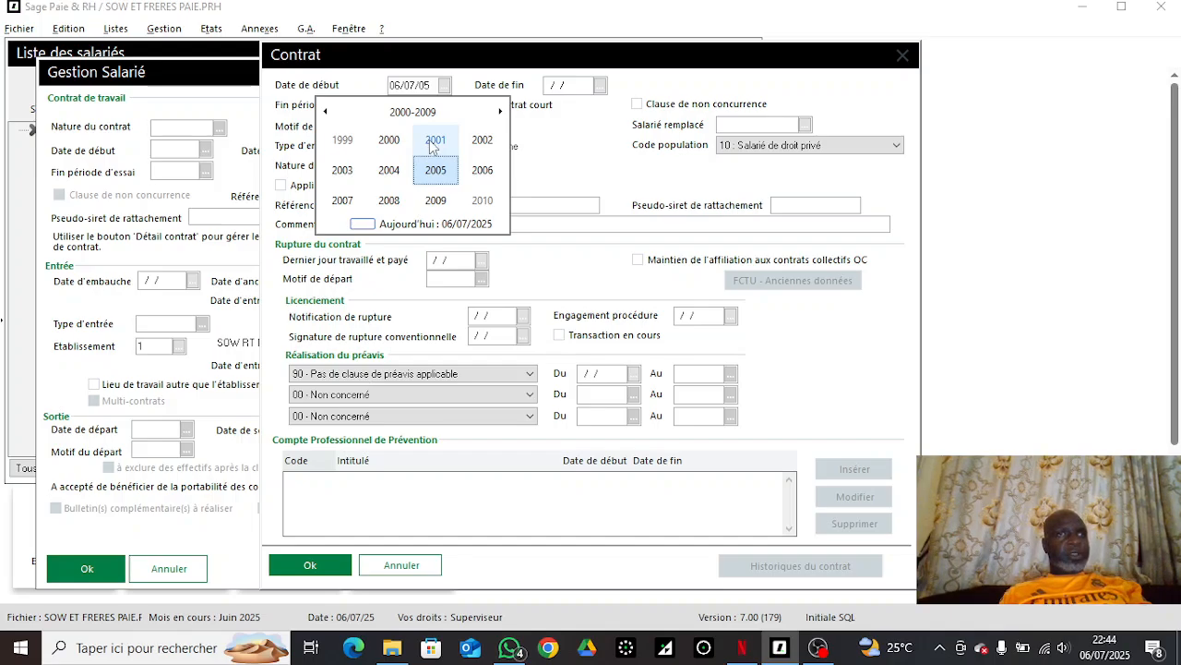
pyautogui.click(433, 141)
pyautogui.click(395, 139)
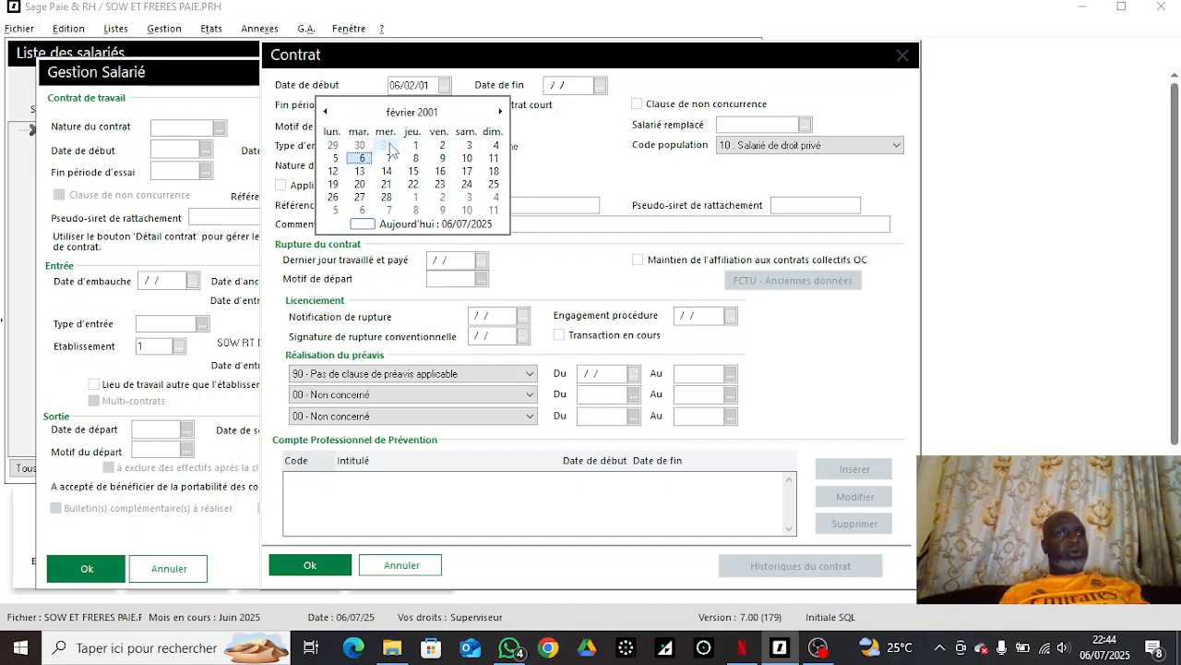
pyautogui.click(391, 145)
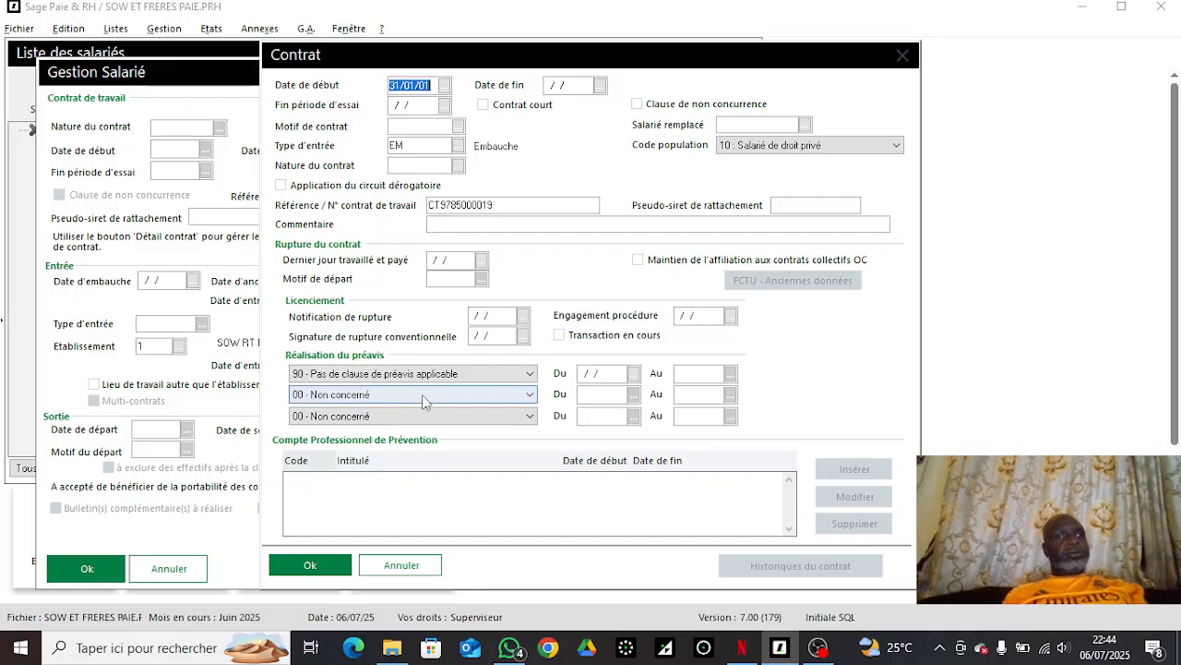
# Step: Validate the 31/01/01 contract with all proposed entry dates updated, and save the employee record
pyautogui.click(312, 566)
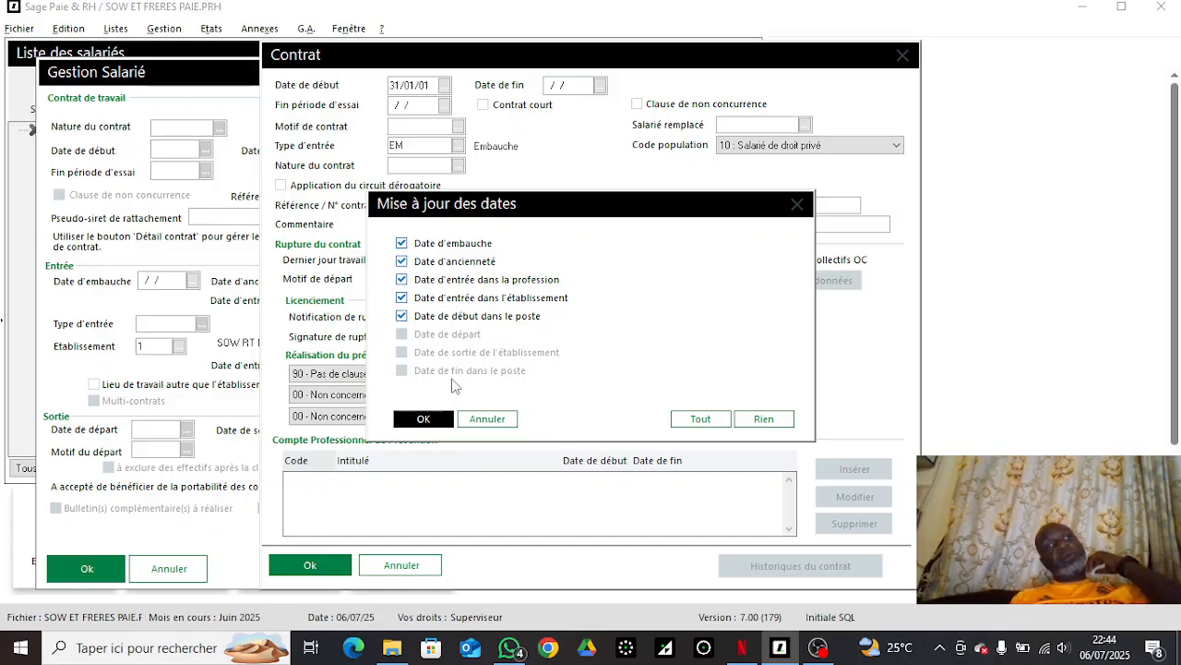
pyautogui.click(420, 420)
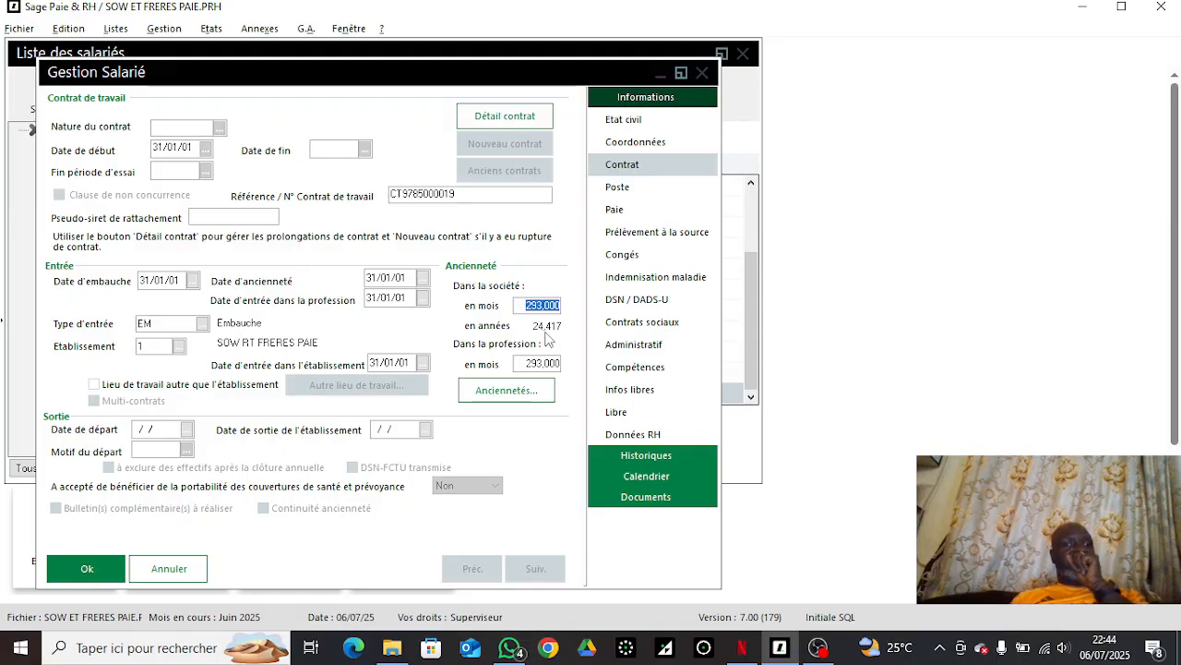
pyautogui.click(100, 572)
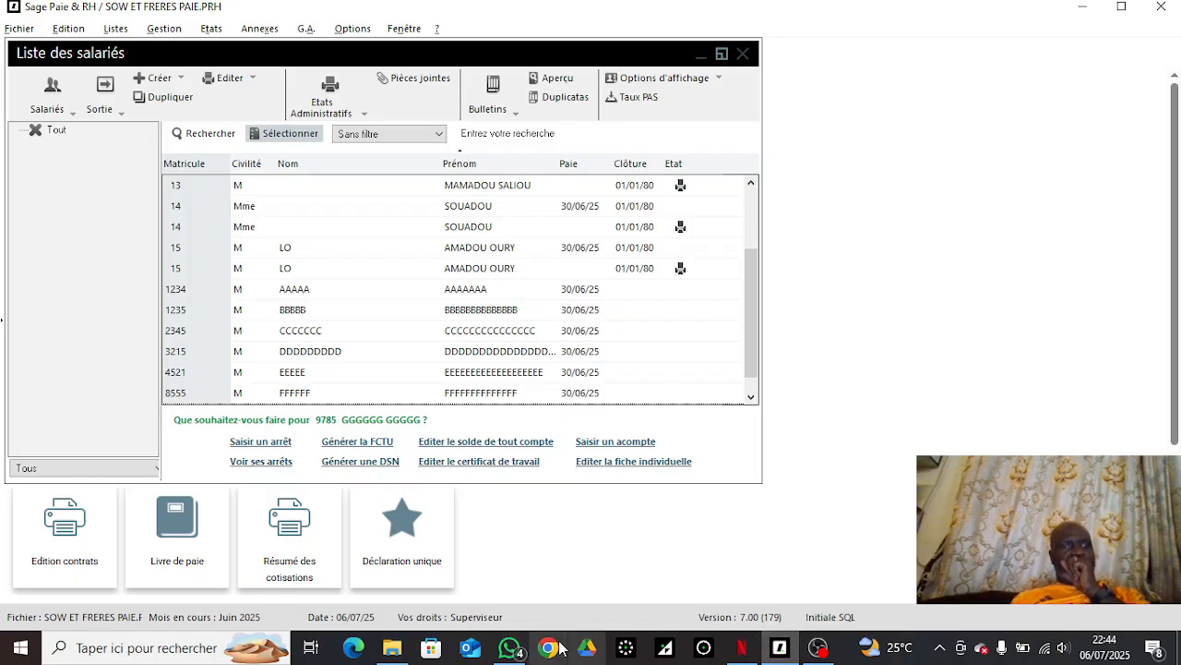
# Step: Recheck the seniority scale in WhatsApp, and review the contract dates and seniority of the AAAAA employee in Sage Paie
pyautogui.click(509, 647)
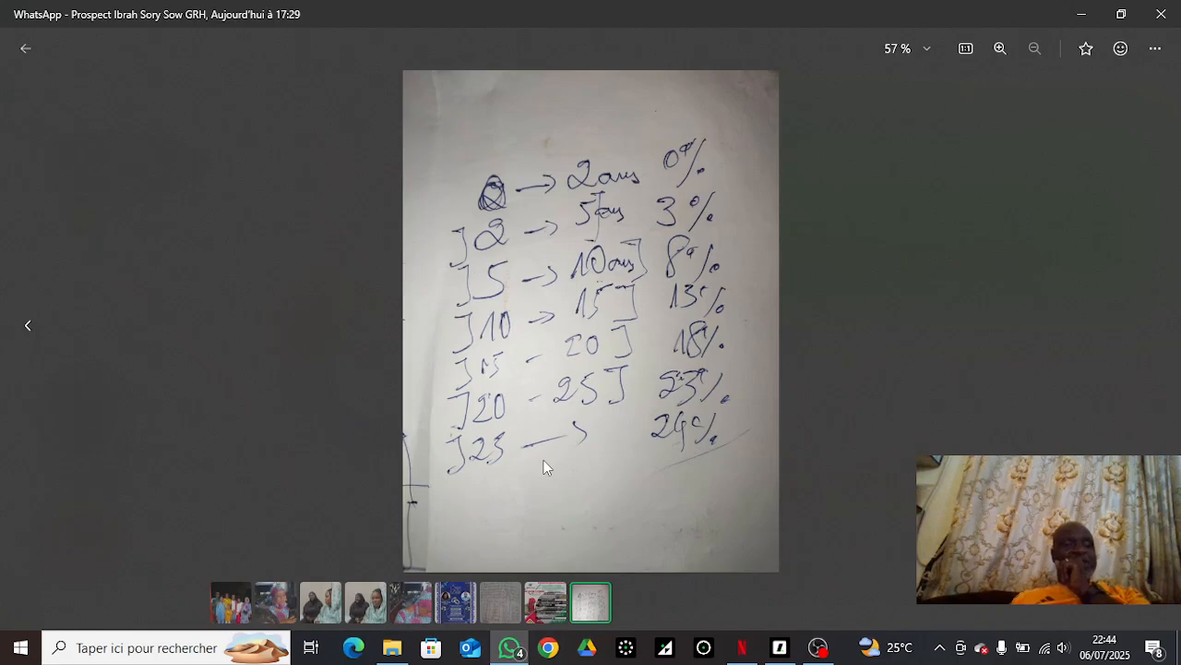
pyautogui.click(780, 647)
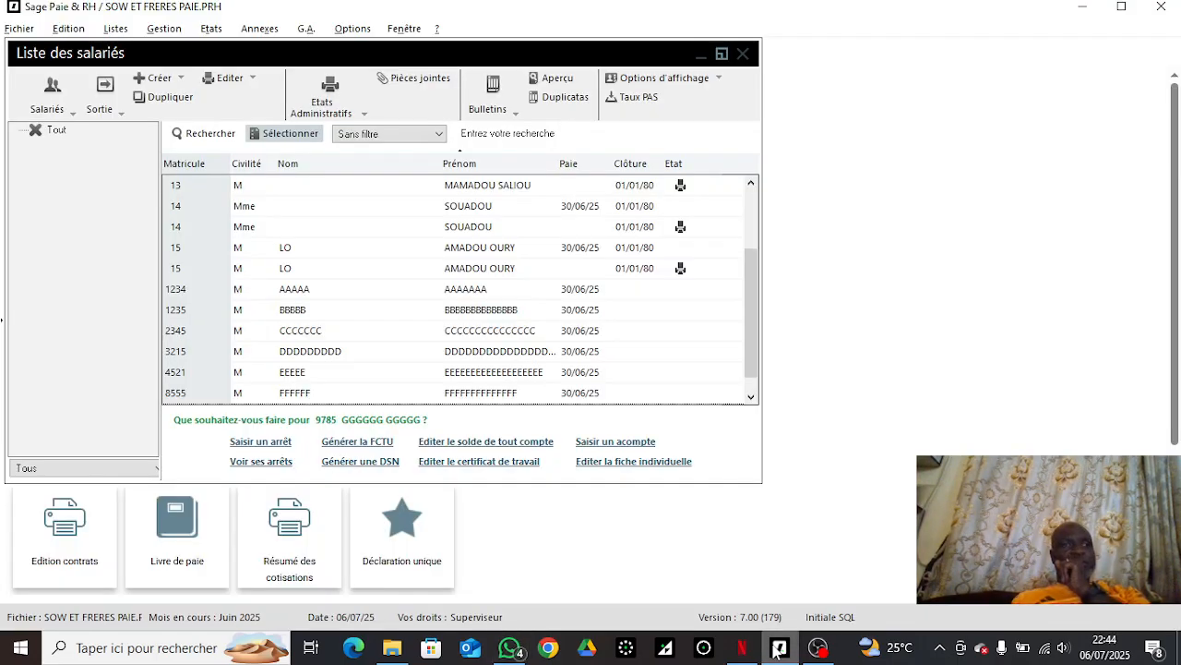
pyautogui.doubleClick(343, 294)
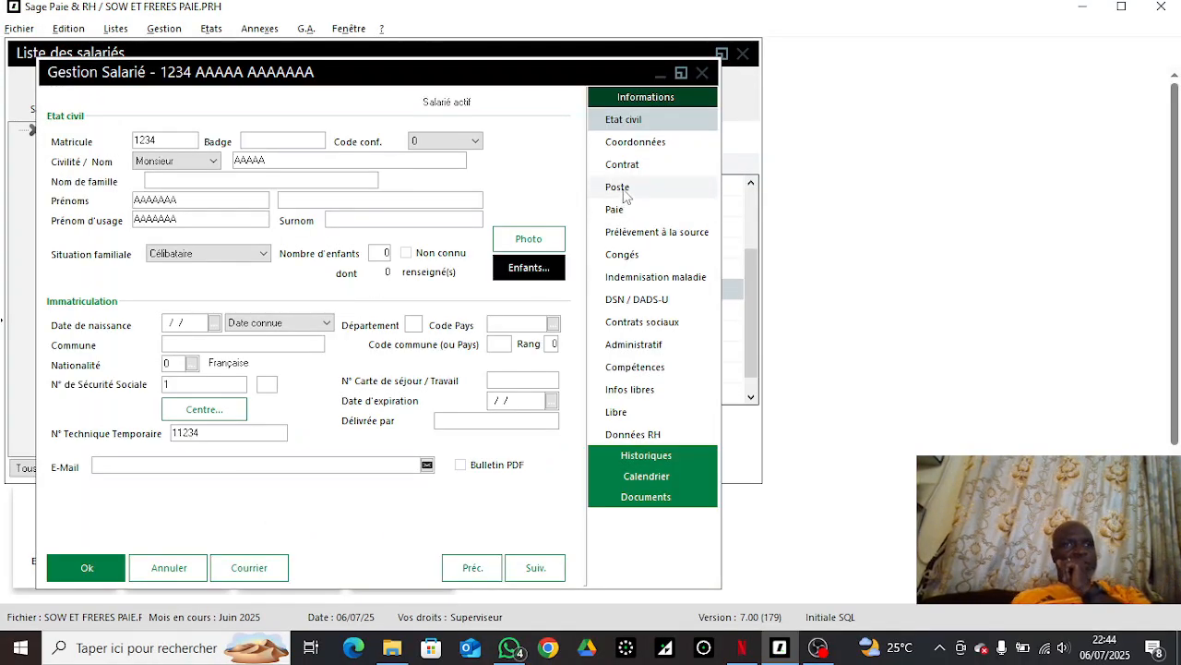
pyautogui.click(632, 176)
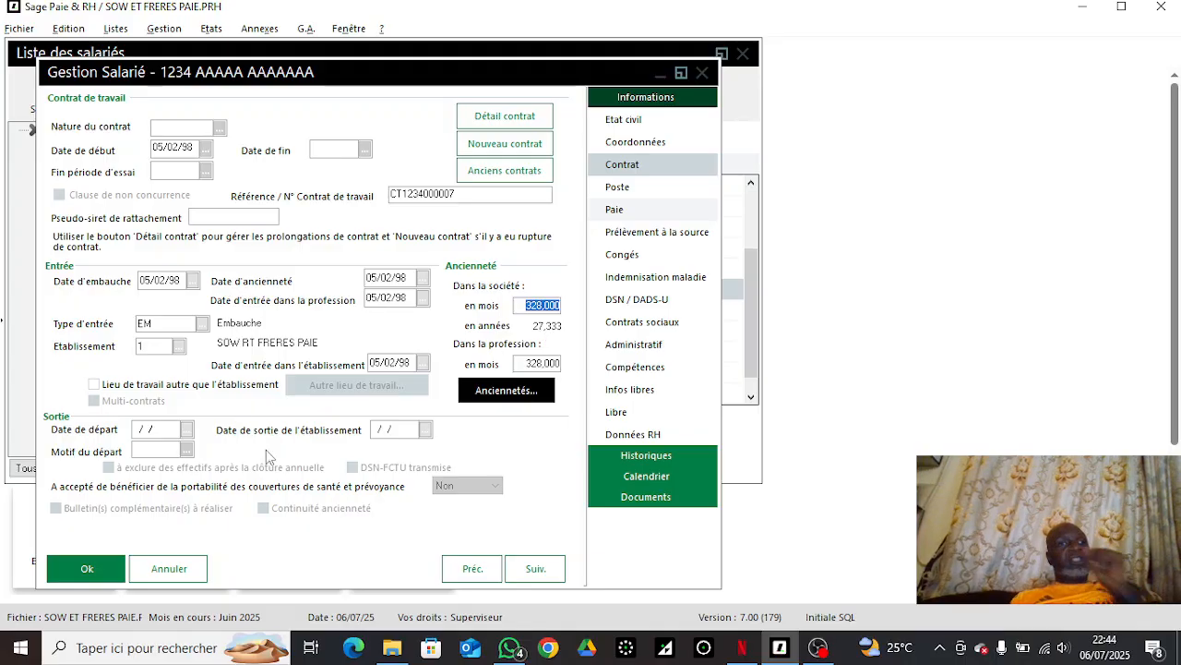
pyautogui.click(86, 571)
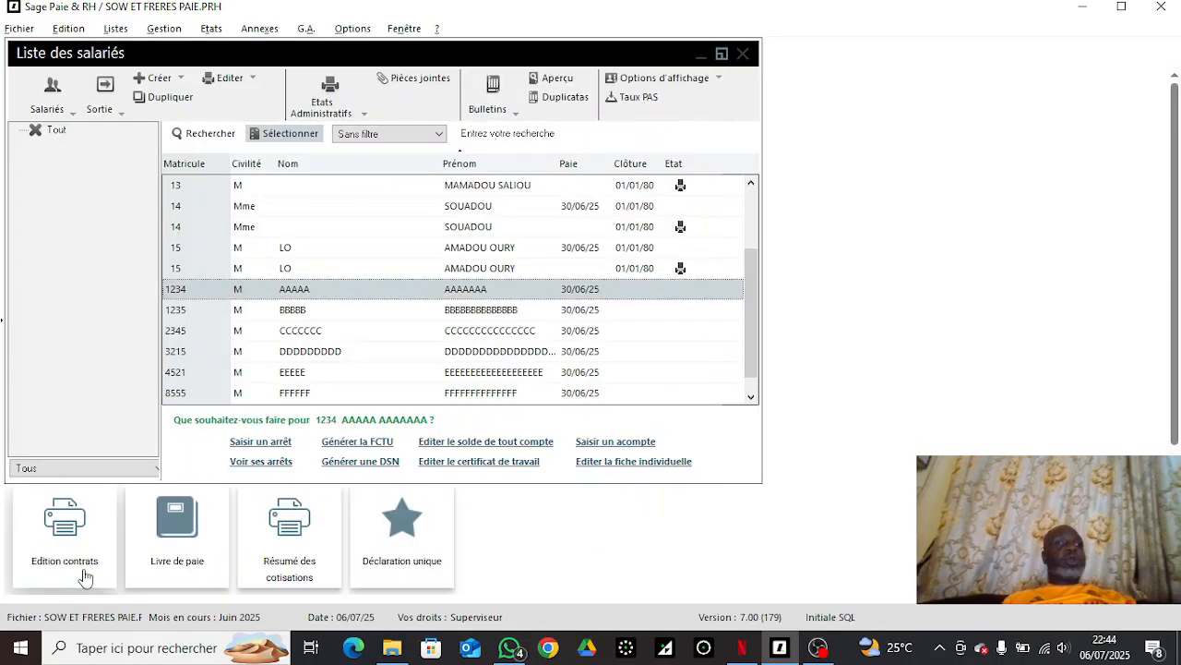
# Step: Close the employee list and open payslip printing with the official clarified format set to Papier blanc (préimp. 9112/22/42)
pyautogui.click(743, 54)
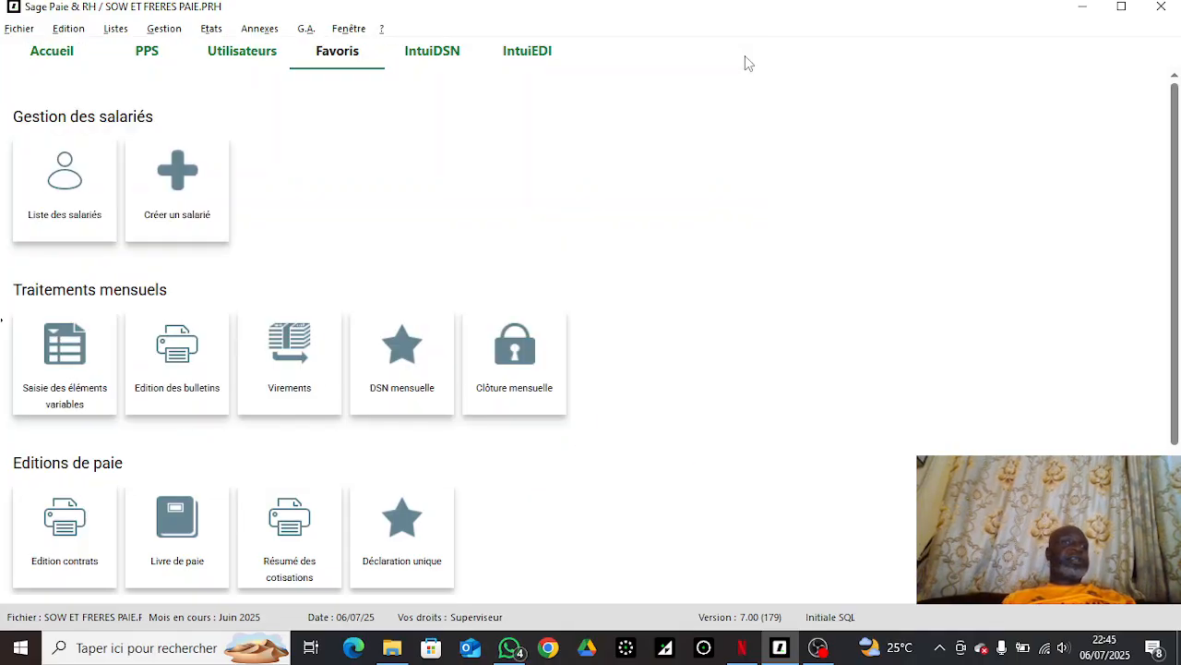
pyautogui.click(180, 363)
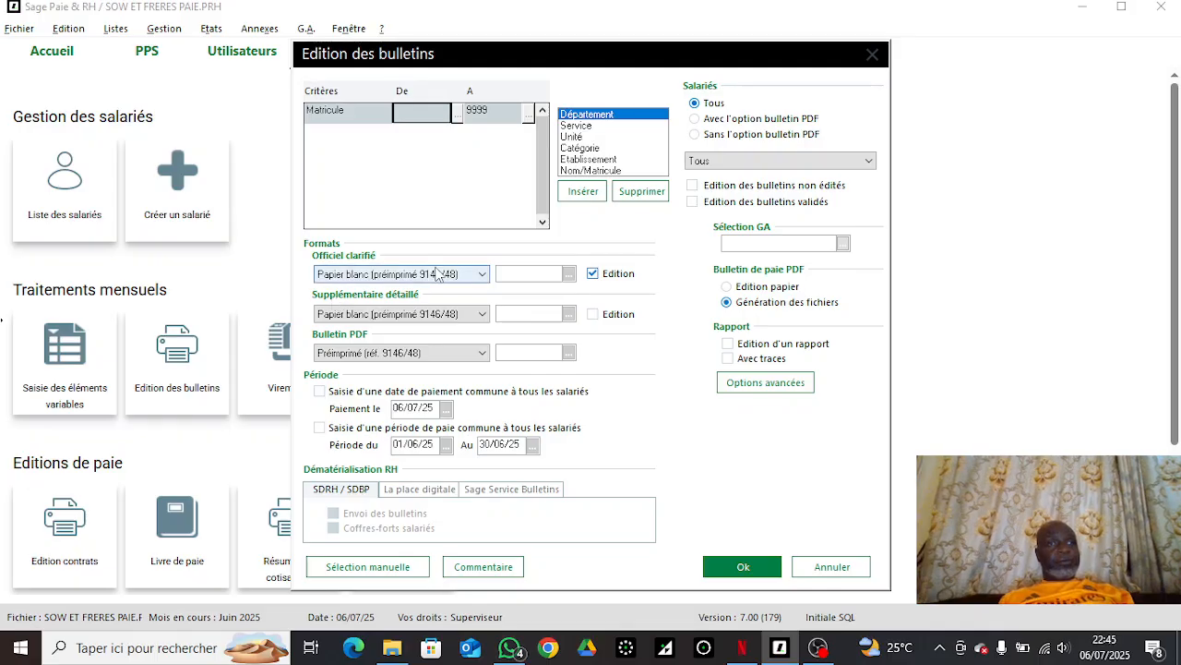
pyautogui.click(437, 275)
pyautogui.click(438, 290)
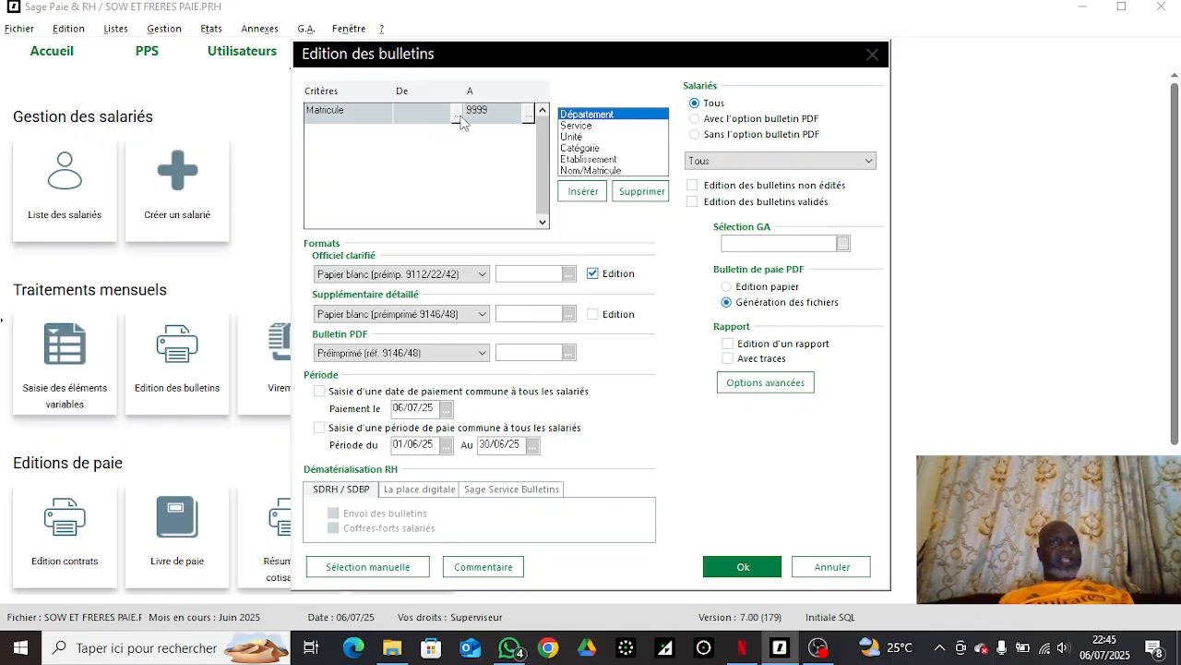
# Step: Limit the employee number range to the records from AAAAA through GGGGGG and generate the payslips as a print preview
pyautogui.click(456, 111)
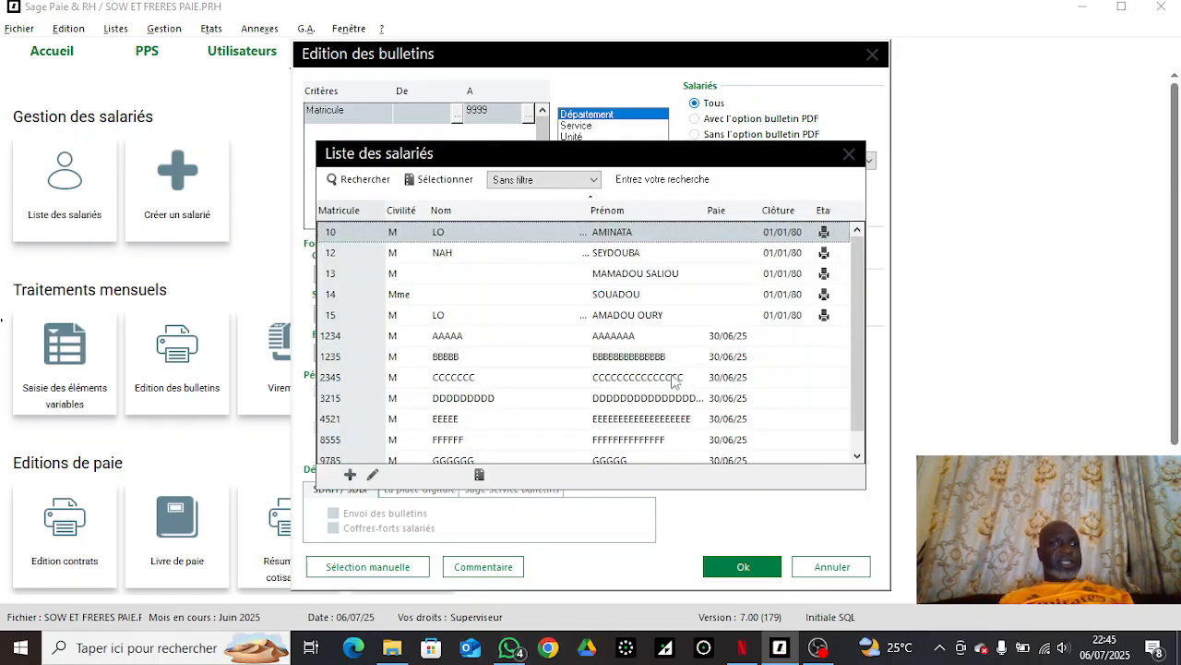
pyautogui.doubleClick(535, 339)
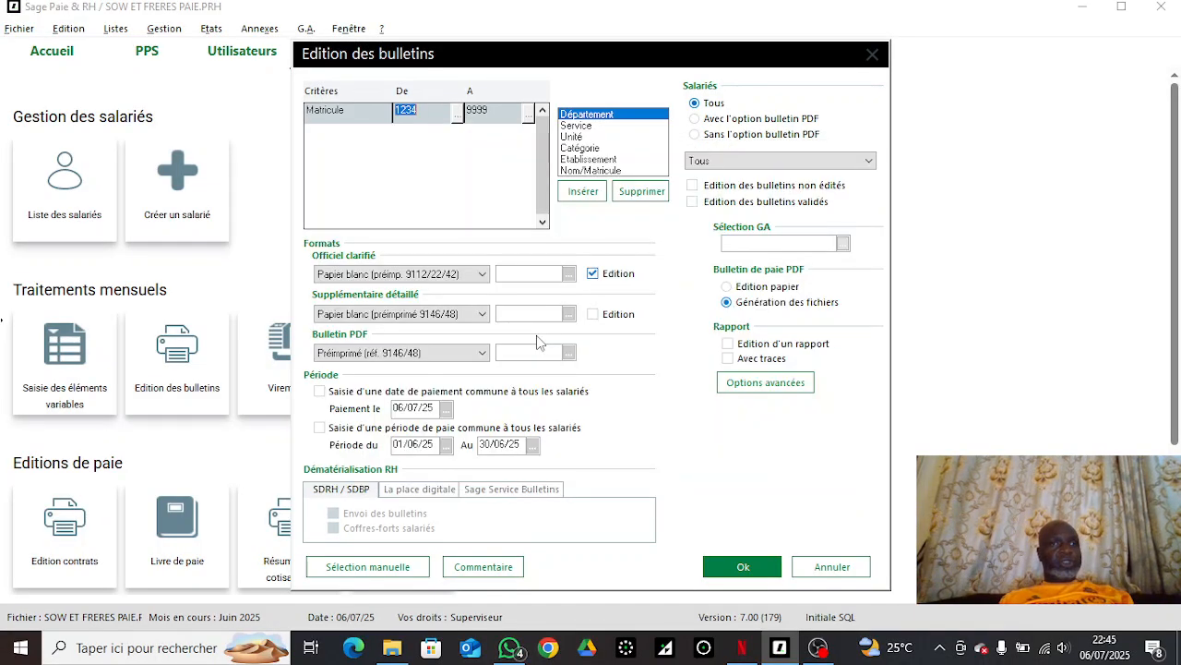
pyautogui.click(527, 113)
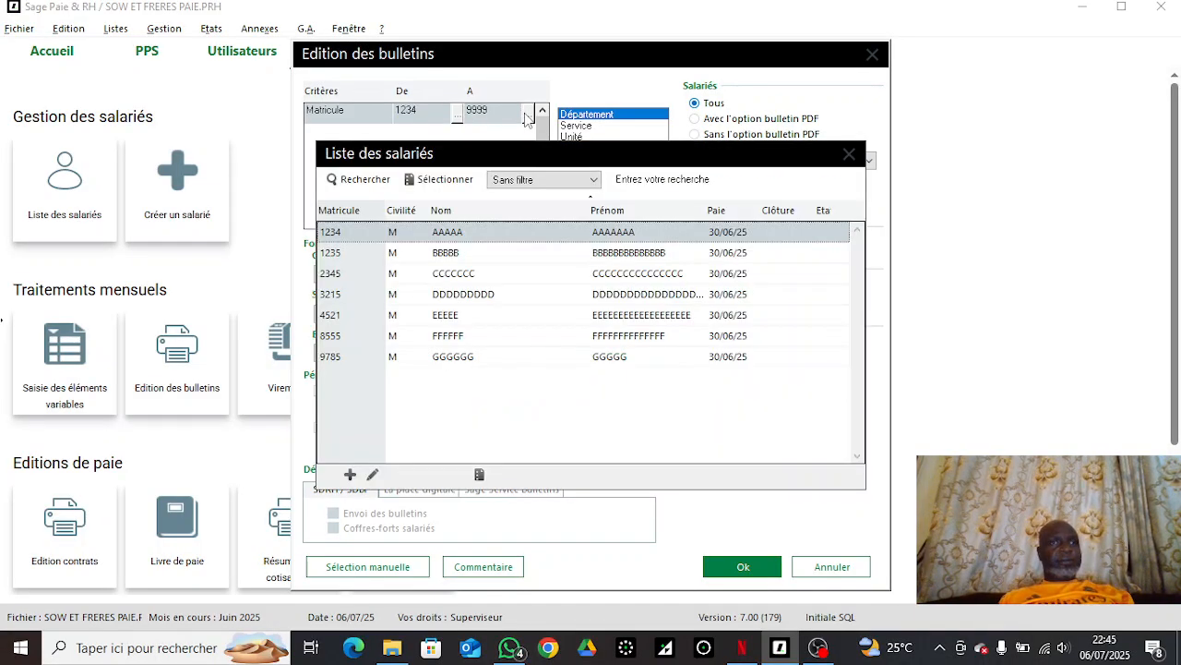
pyautogui.doubleClick(542, 360)
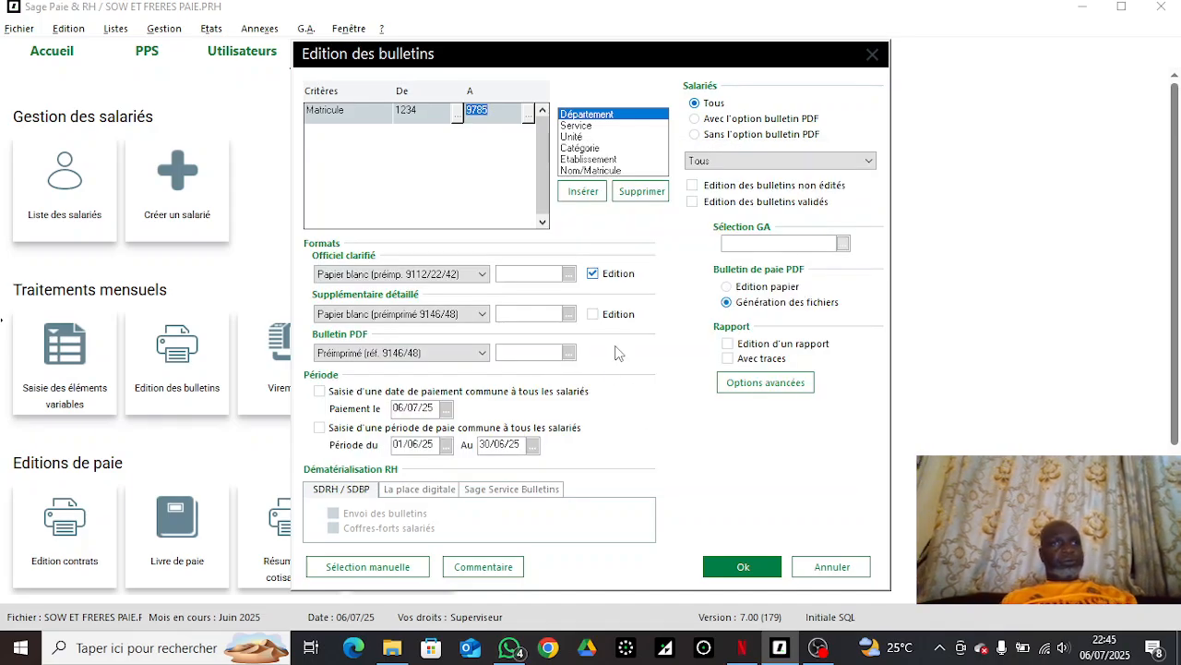
pyautogui.click(743, 565)
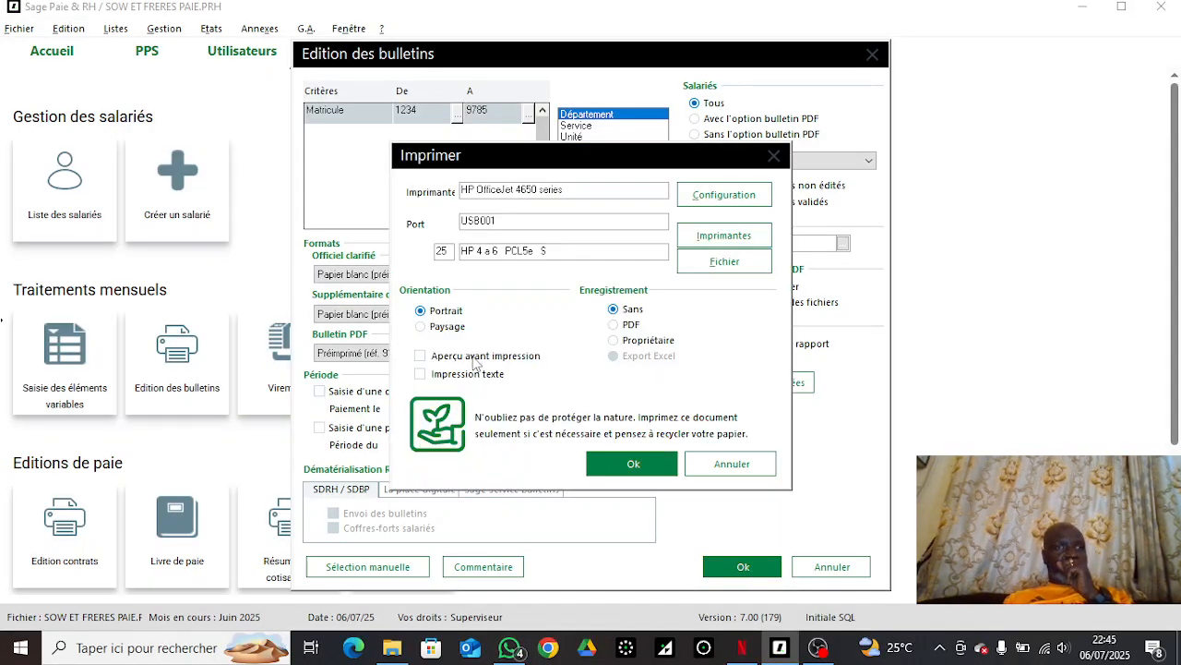
pyautogui.click(633, 464)
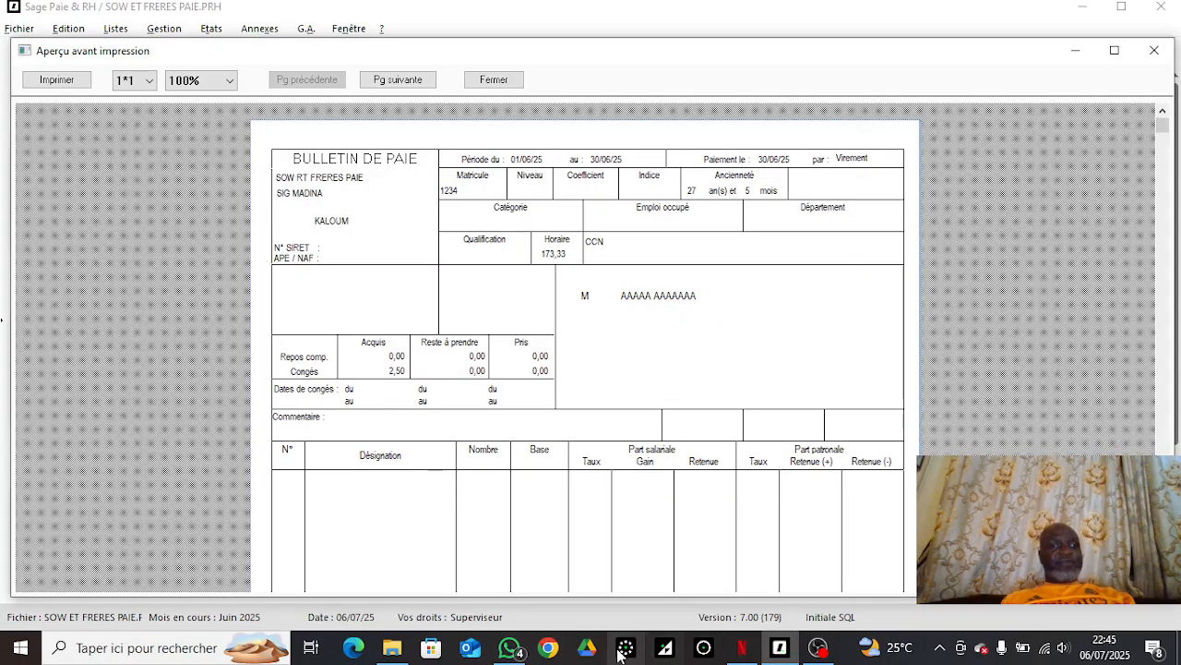
# Step: Compare the seniority on the AAAAA and BBBBB payslips in Sage Paie with the percentage scale photo in WhatsApp
pyautogui.click(509, 647)
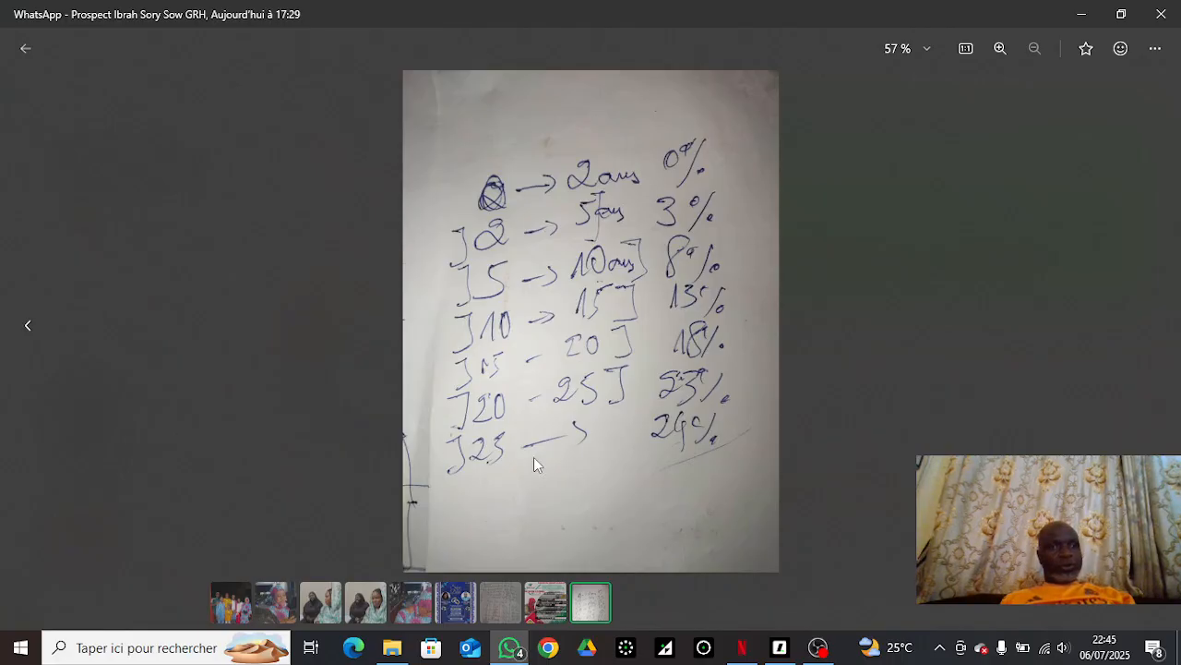
pyautogui.click(779, 647)
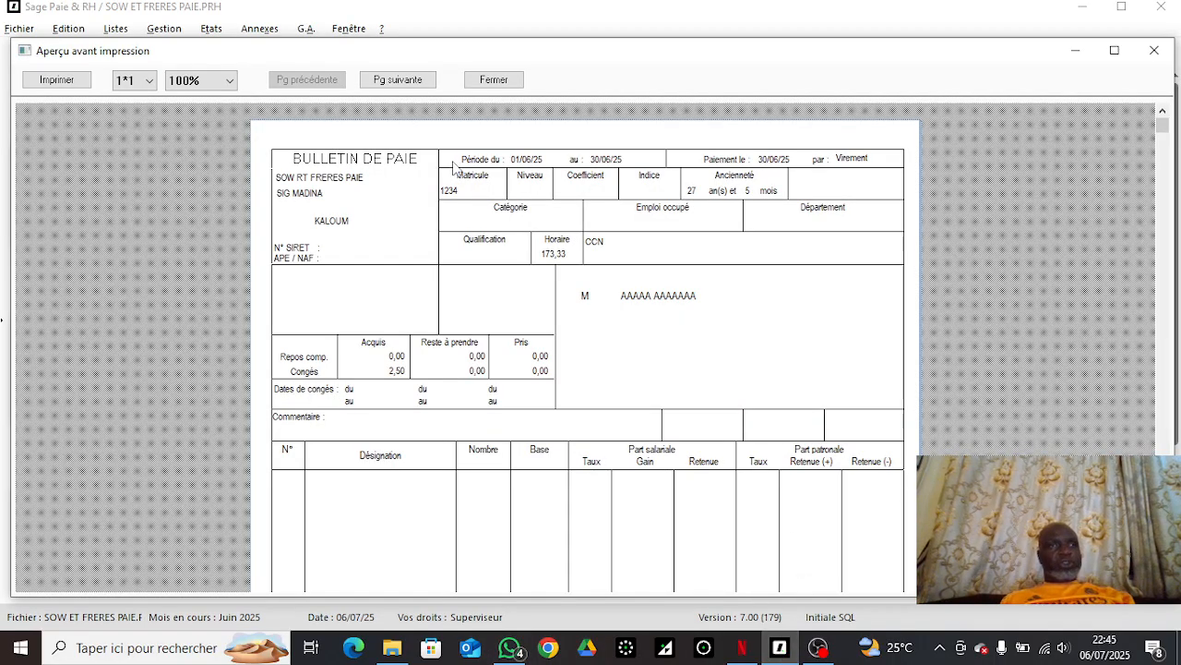
pyautogui.click(411, 80)
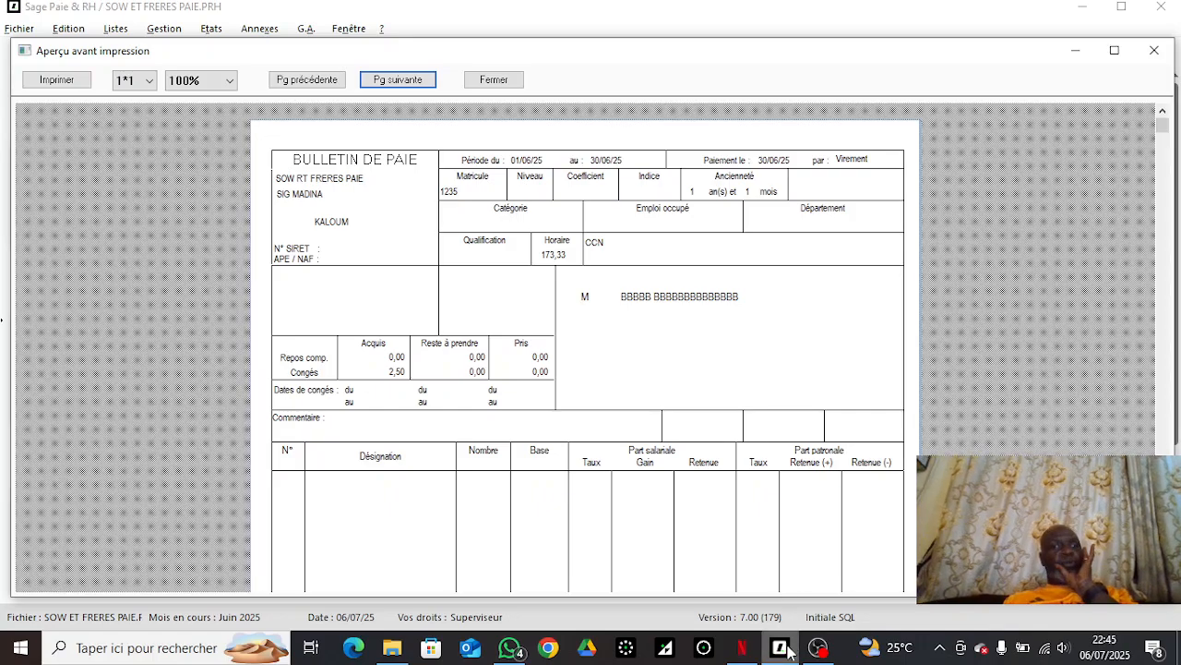
pyautogui.click(517, 577)
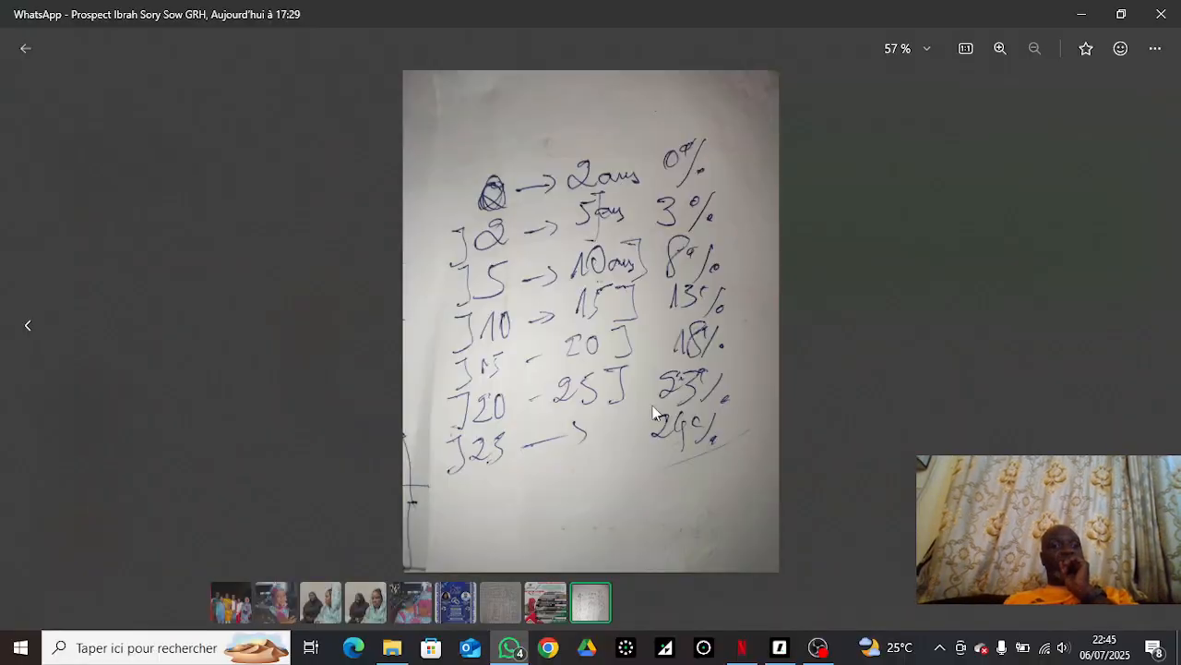
pyautogui.click(779, 647)
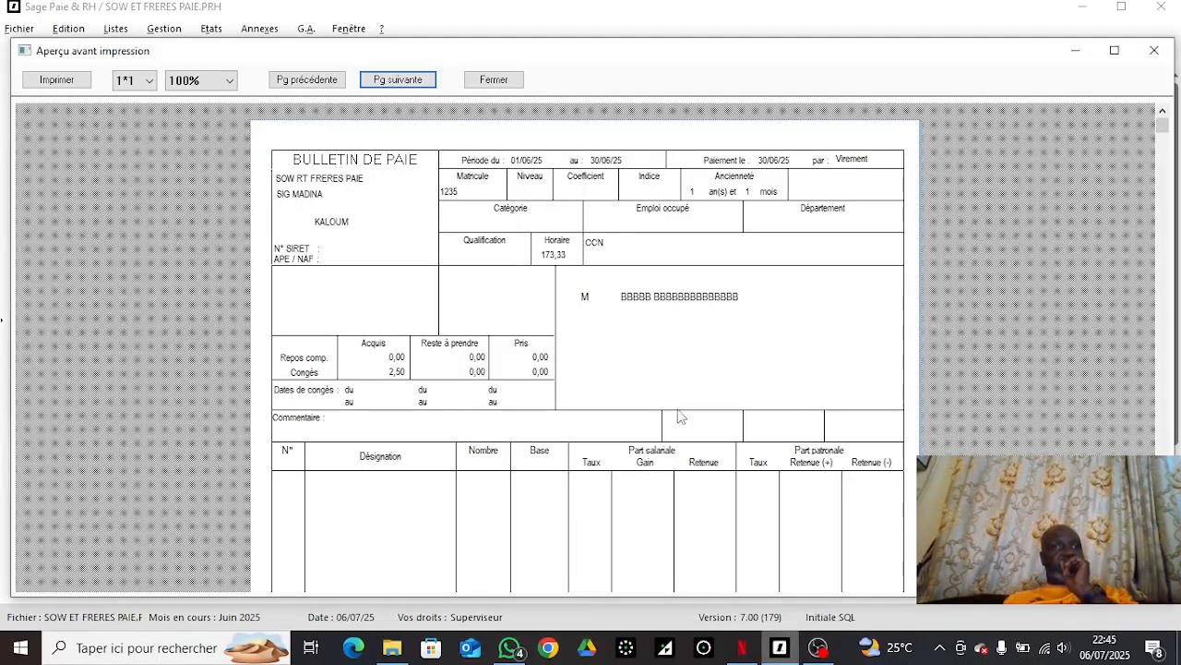
# Step: Check the seniority on the CCCCCCC and DDDDDDDDD payslips against the percentage scale in WhatsApp
pyautogui.click(411, 82)
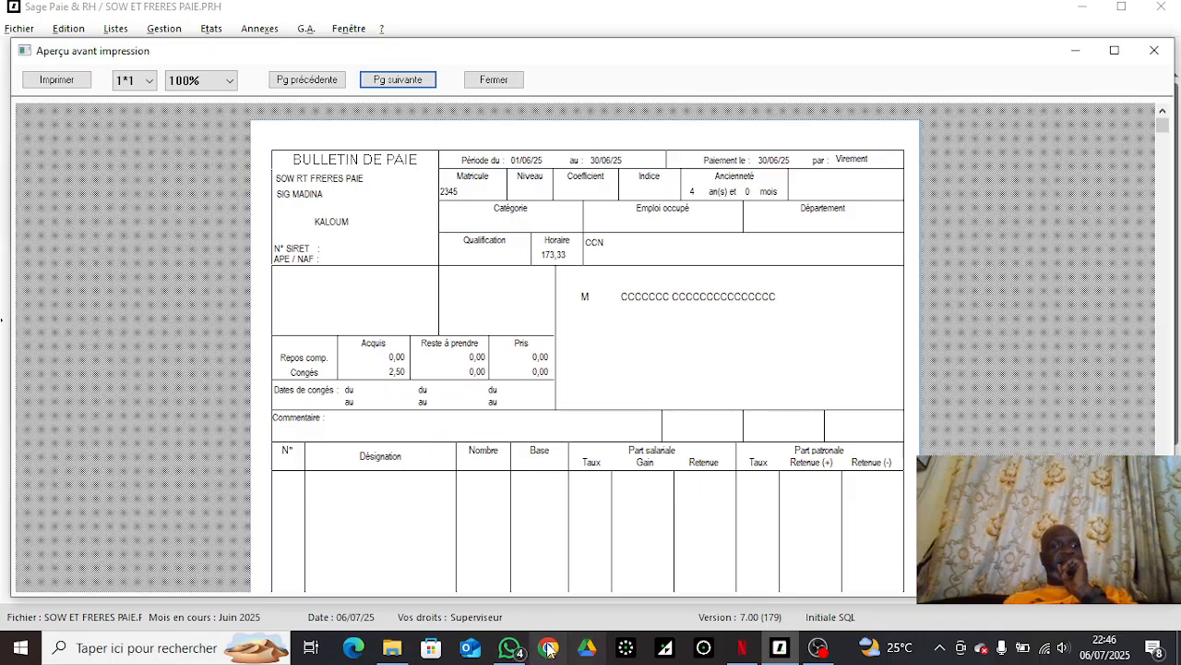
pyautogui.click(520, 654)
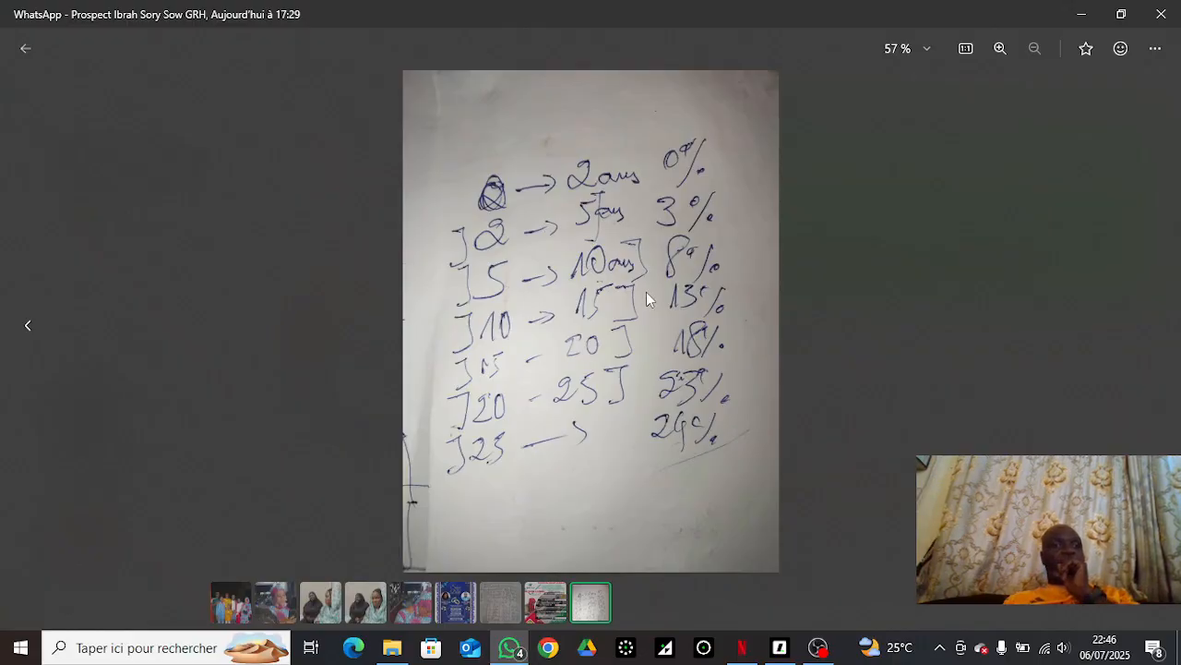
pyautogui.click(779, 647)
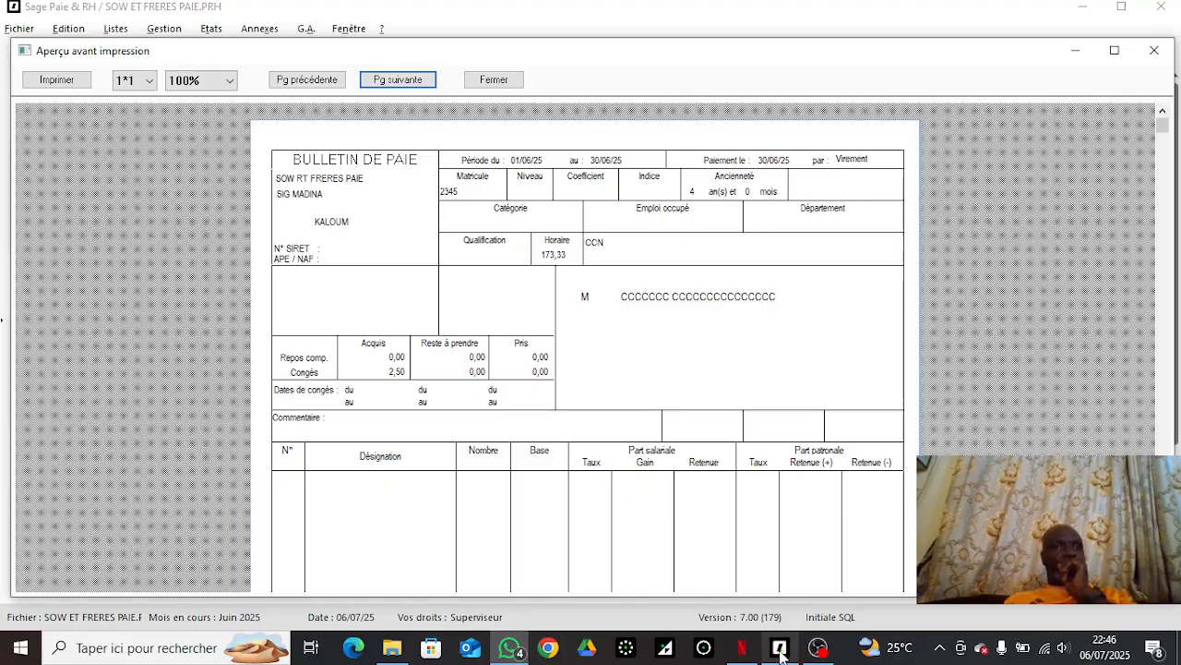
pyautogui.click(407, 82)
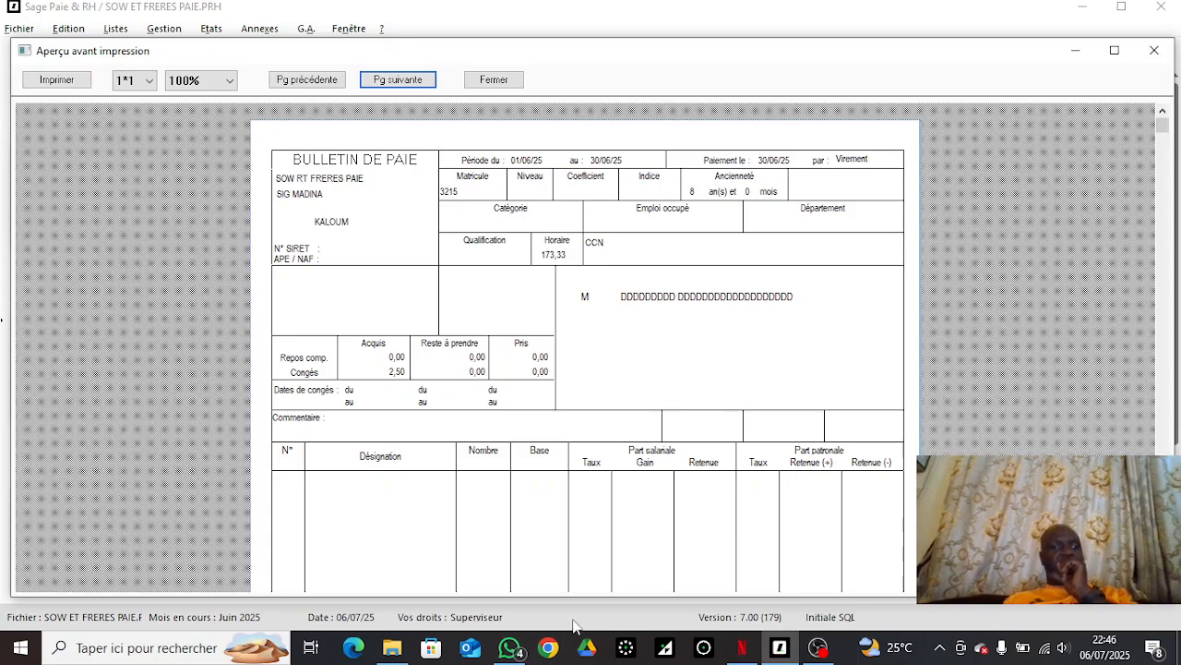
pyautogui.click(517, 649)
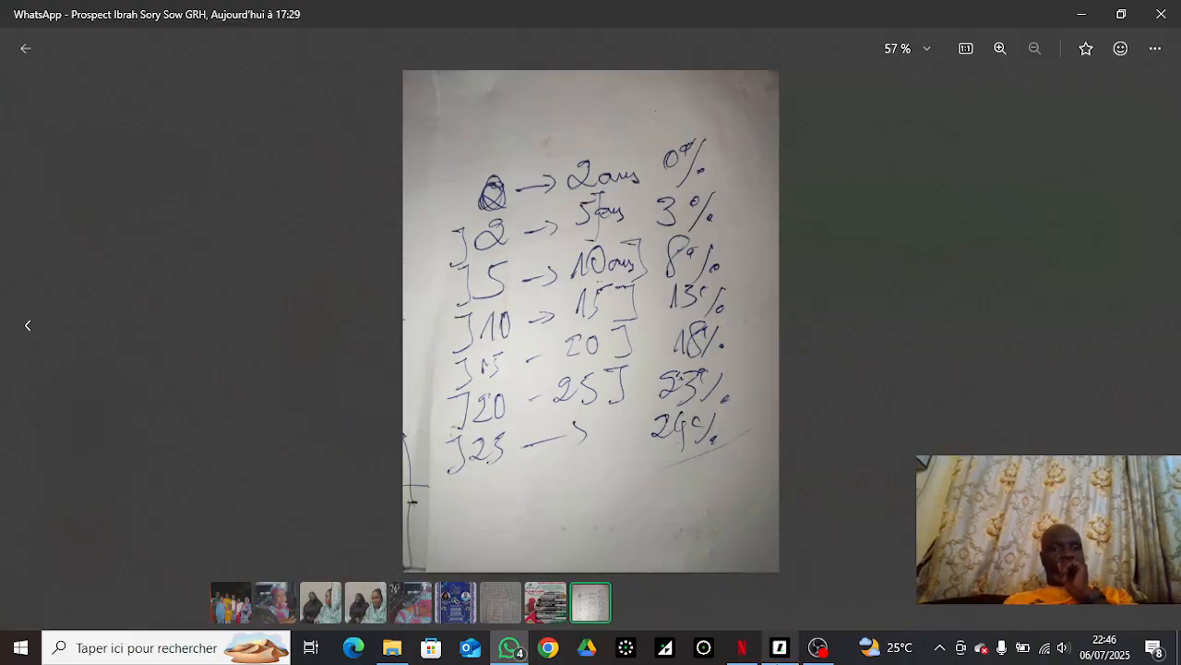
pyautogui.click(780, 647)
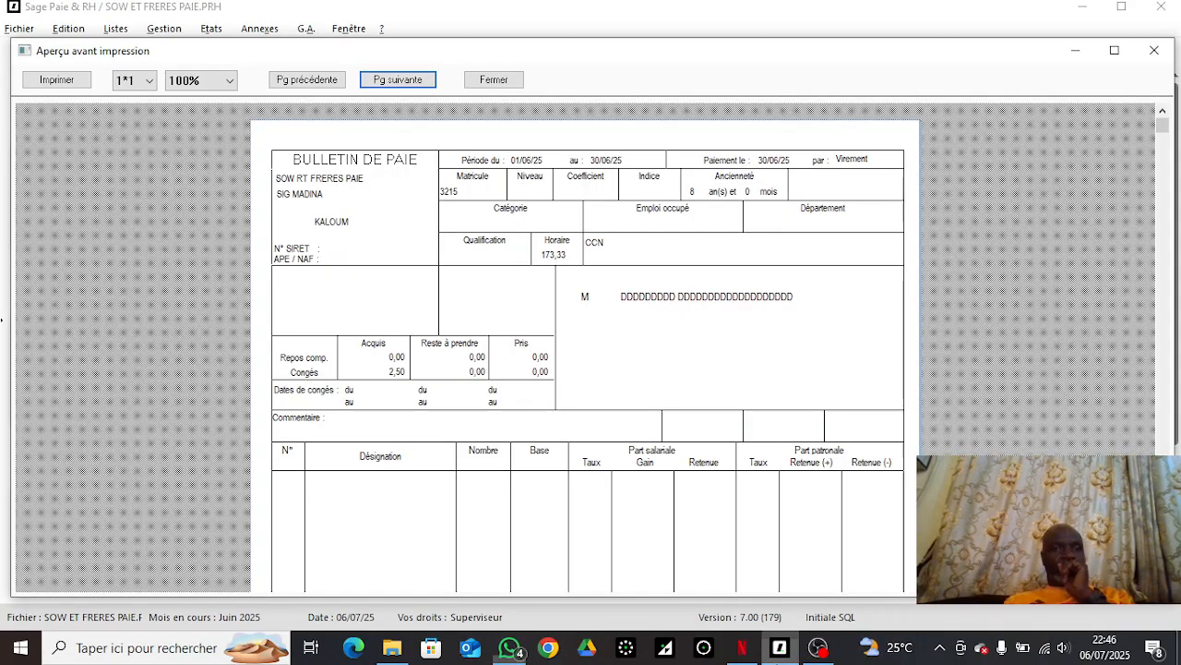
# Step: Check the seniority on the EEEEE and FFFFFF payslips against the percentage scale in WhatsApp
pyautogui.click(395, 79)
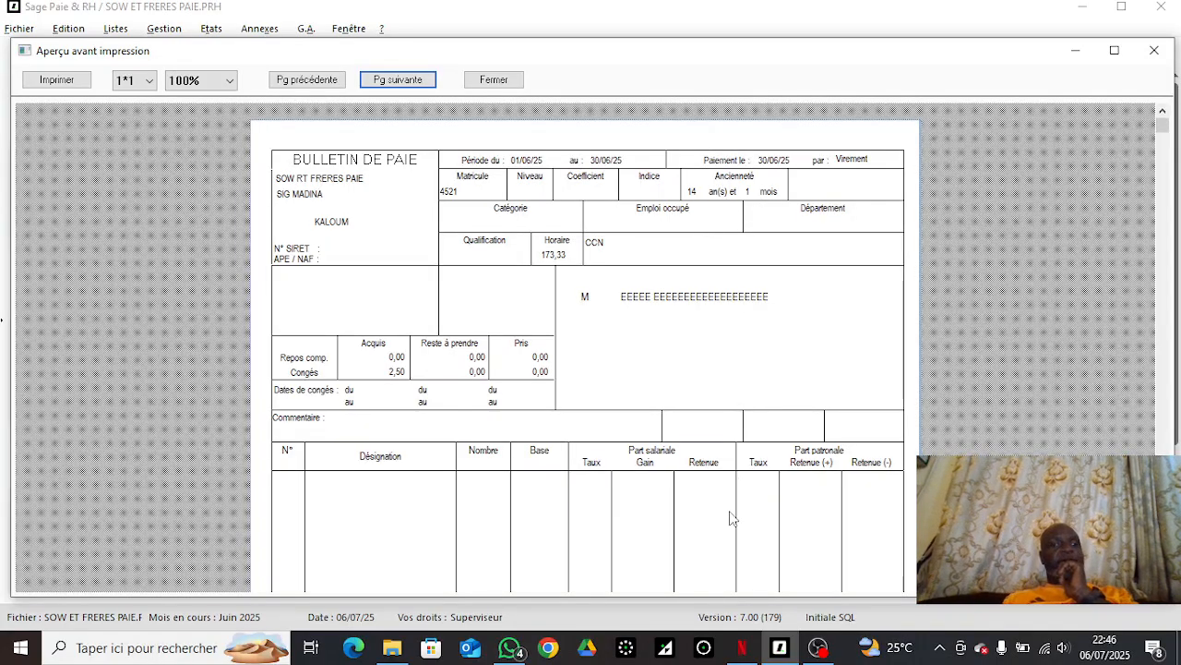
pyautogui.click(520, 654)
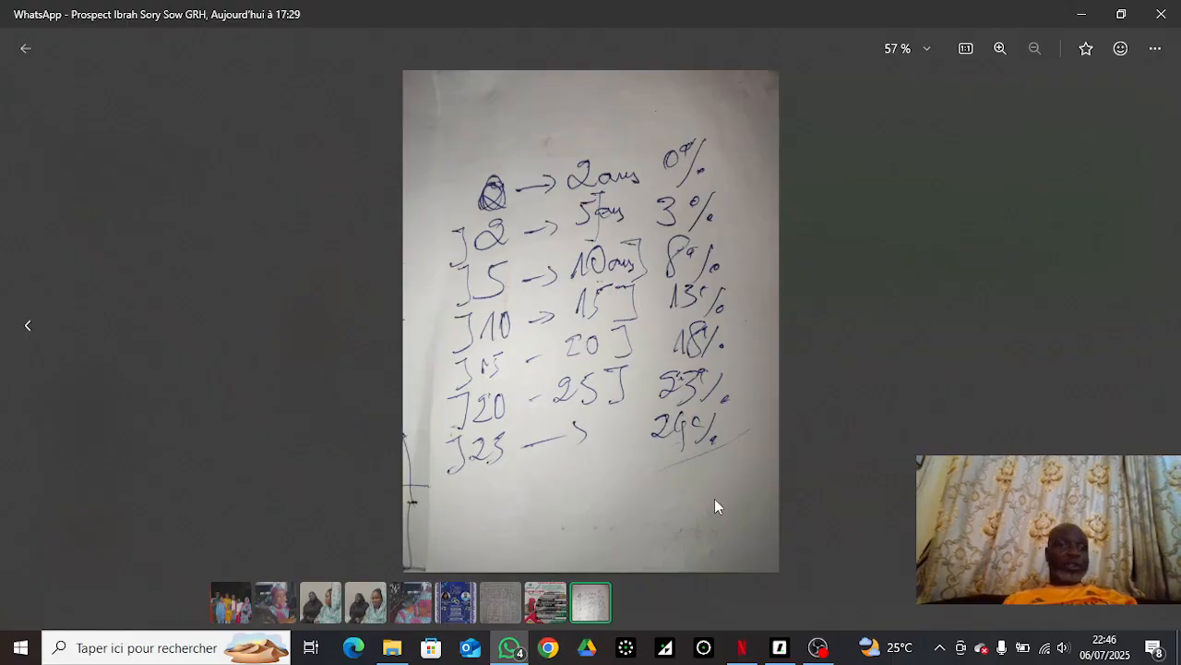
pyautogui.click(780, 649)
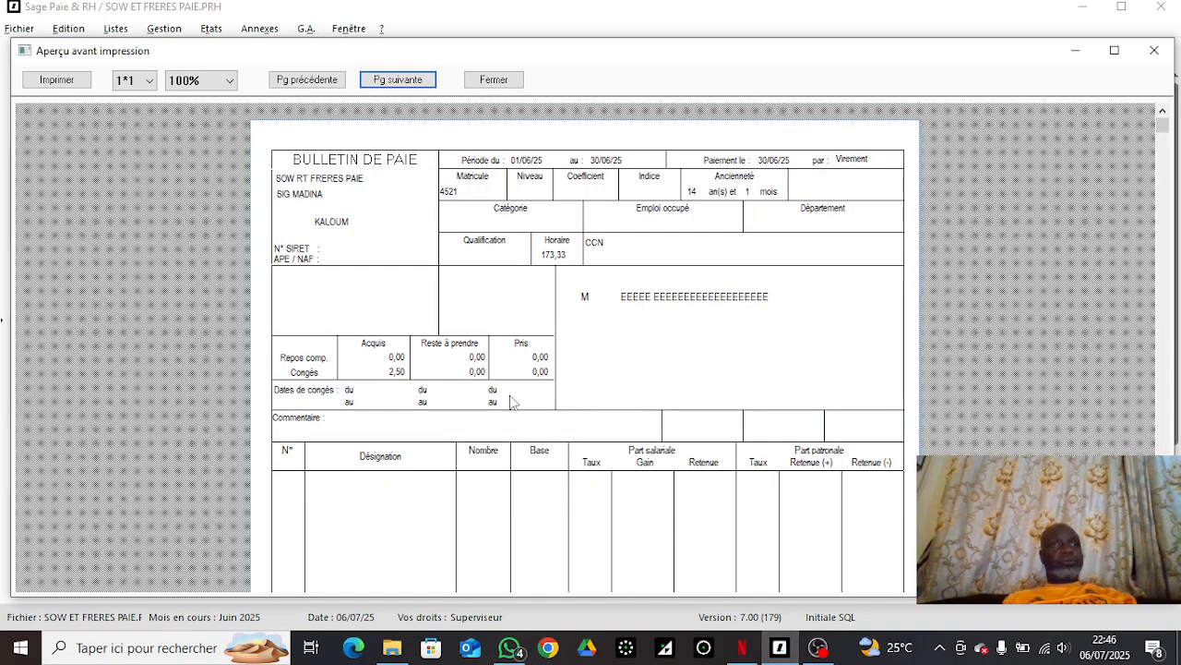
pyautogui.click(399, 82)
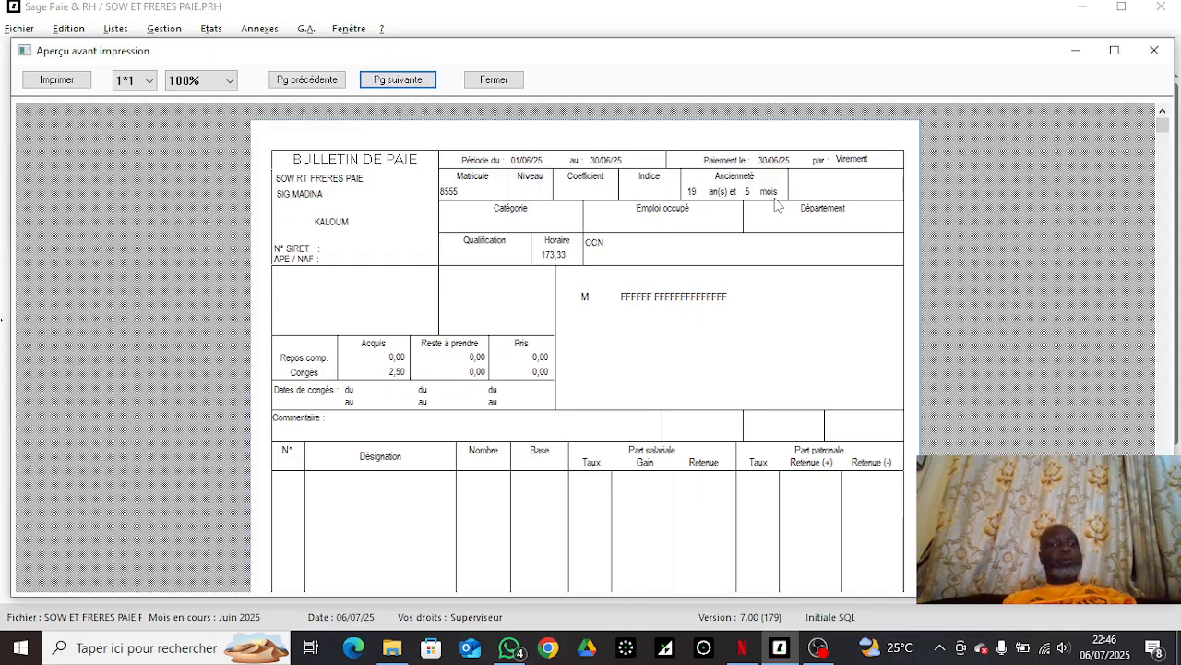
pyautogui.click(521, 653)
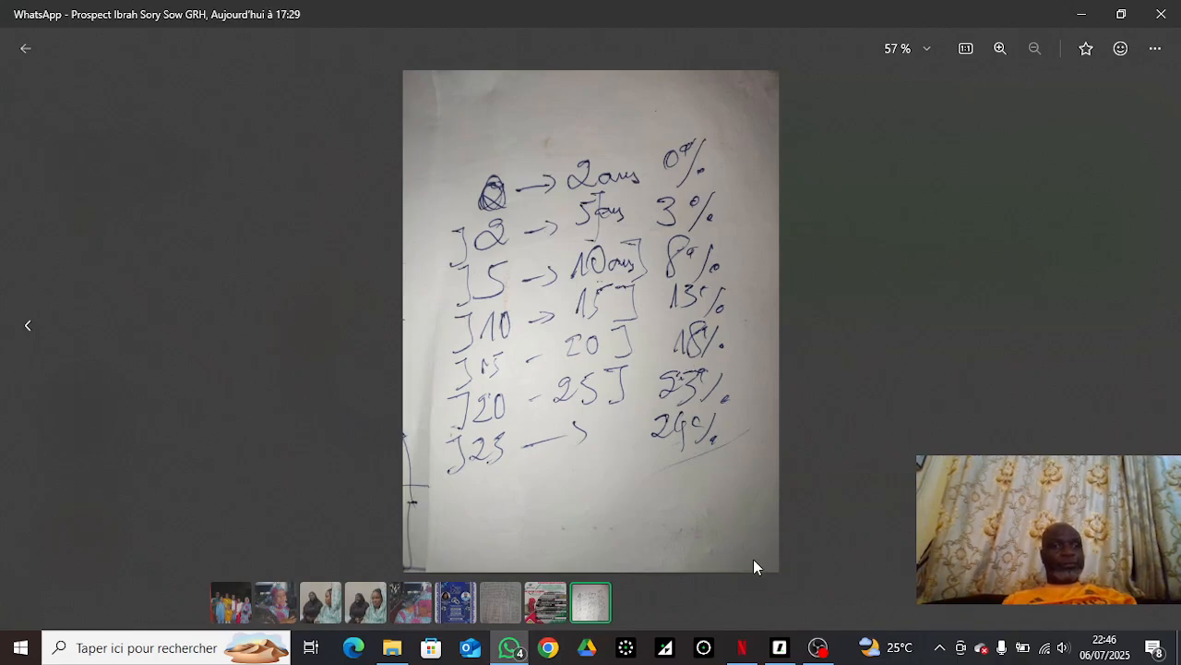
pyautogui.click(780, 651)
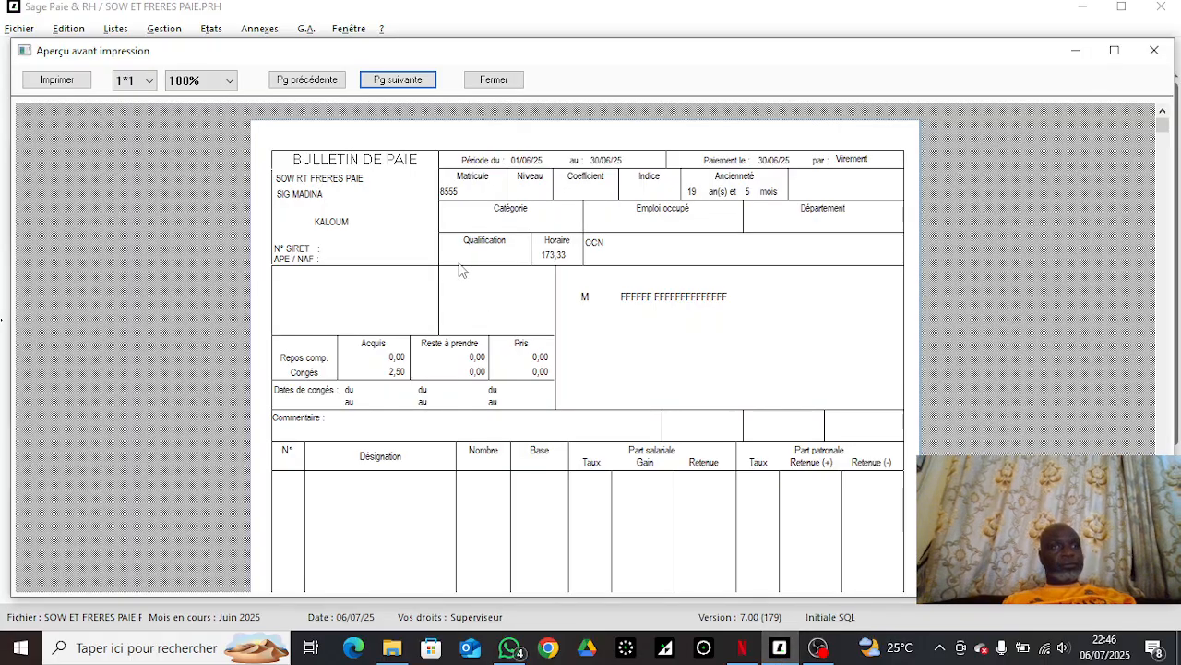
# Step: Check the seniority on the GGGGGG payslip against the WhatsApp scale, and close the payslip print preview
pyautogui.click(397, 81)
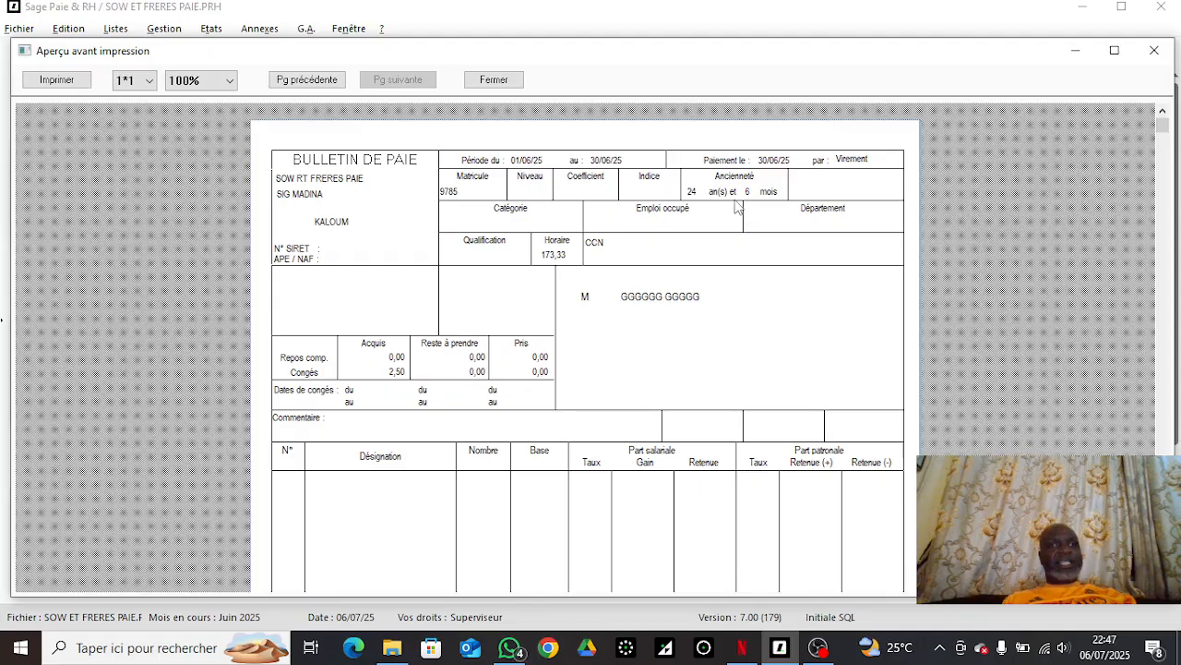
pyautogui.click(509, 647)
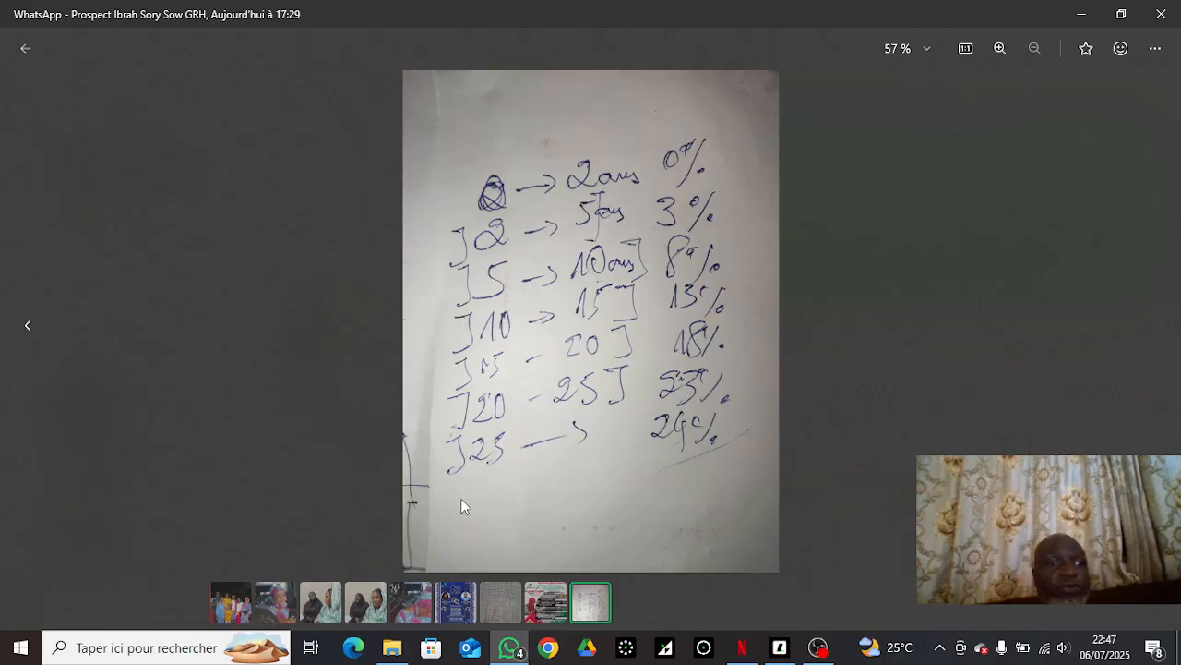
pyautogui.click(778, 647)
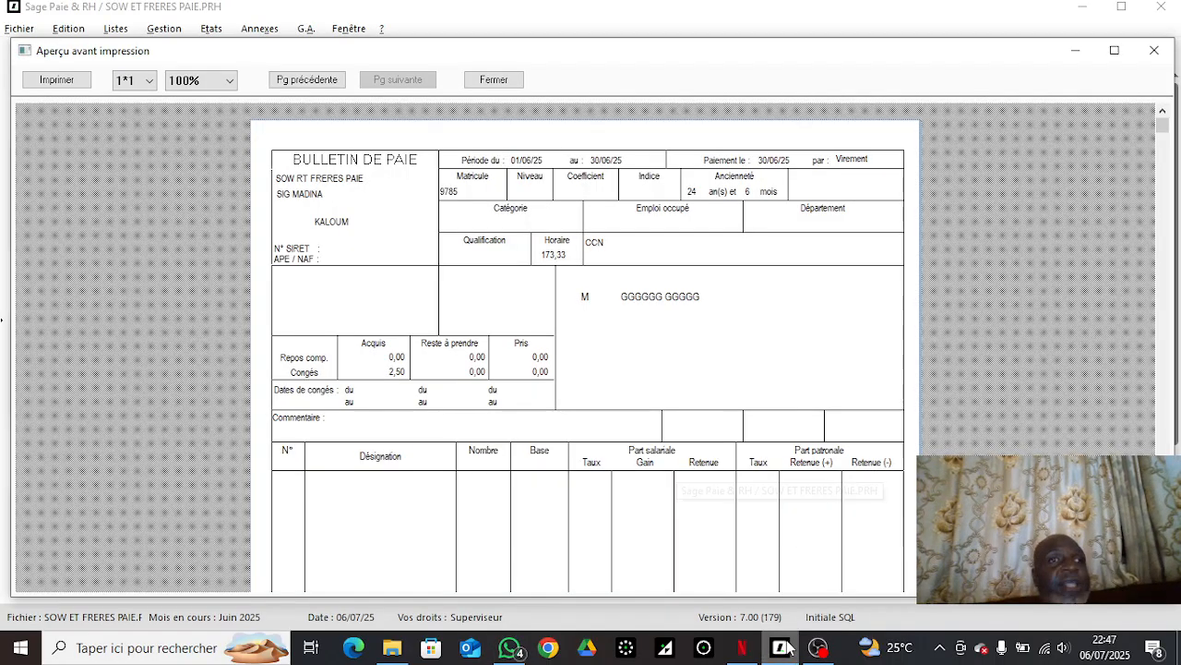
pyautogui.click(488, 81)
# Step: Open the payslip model BULLETIN SOW ET FRERES and set its monthly hours (Horaire) to 173,33
pyautogui.click(163, 28)
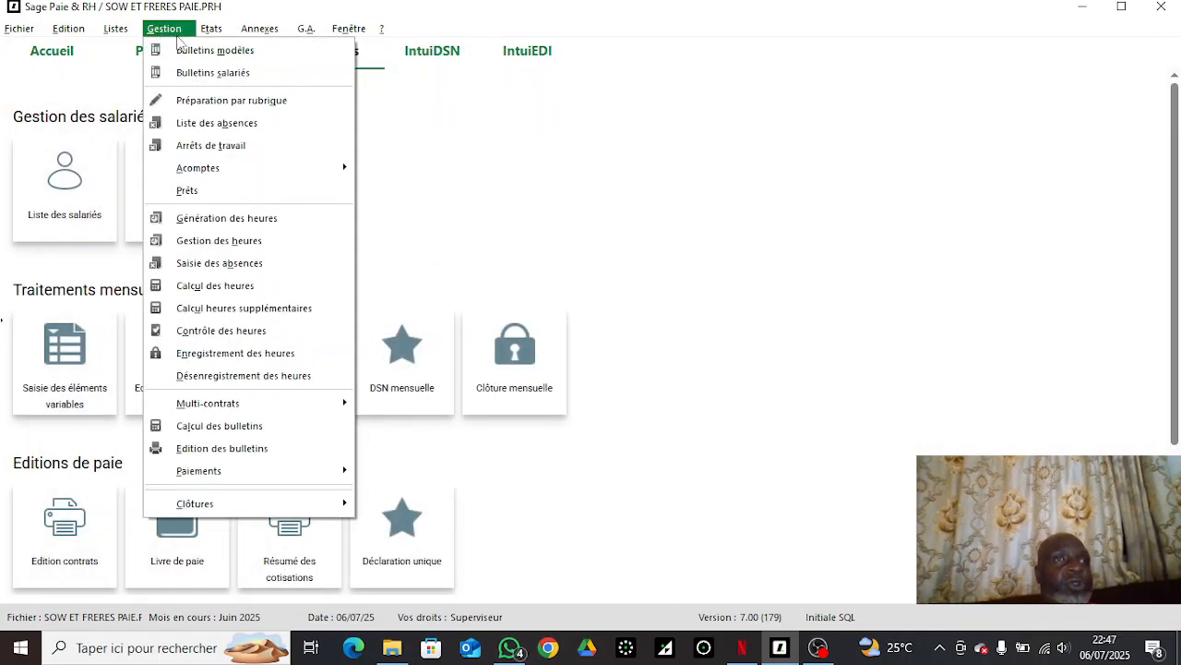
pyautogui.click(190, 50)
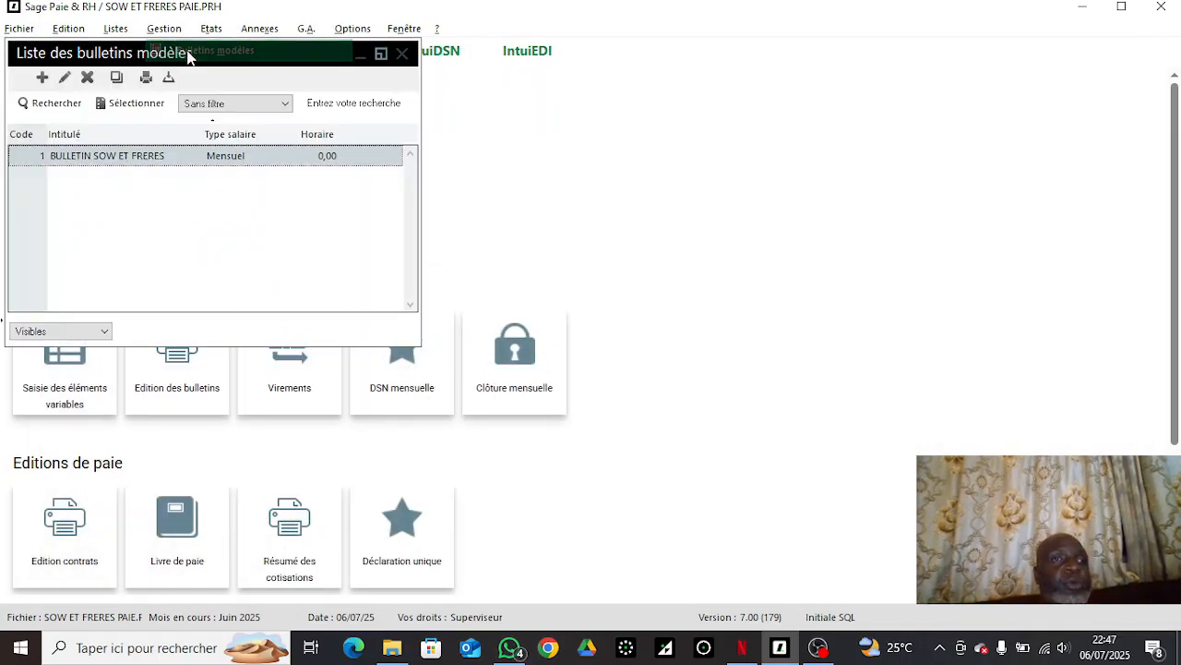
pyautogui.doubleClick(221, 157)
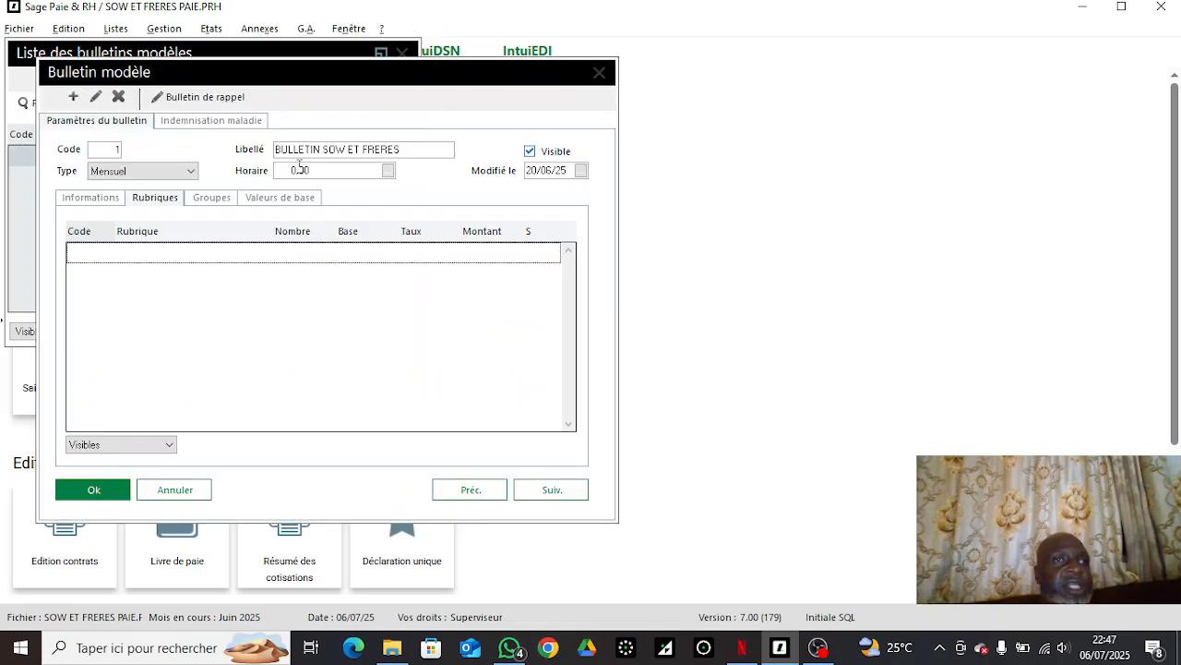
pyautogui.click(299, 166)
pyautogui.write('173')
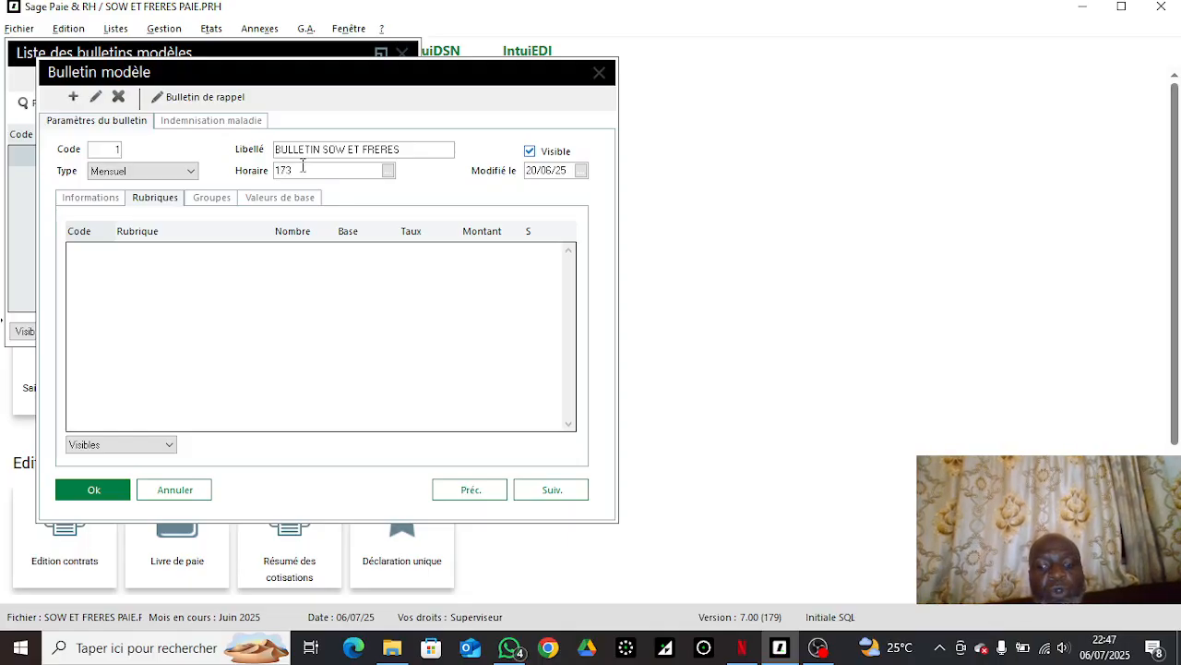
pyautogui.write('.333')
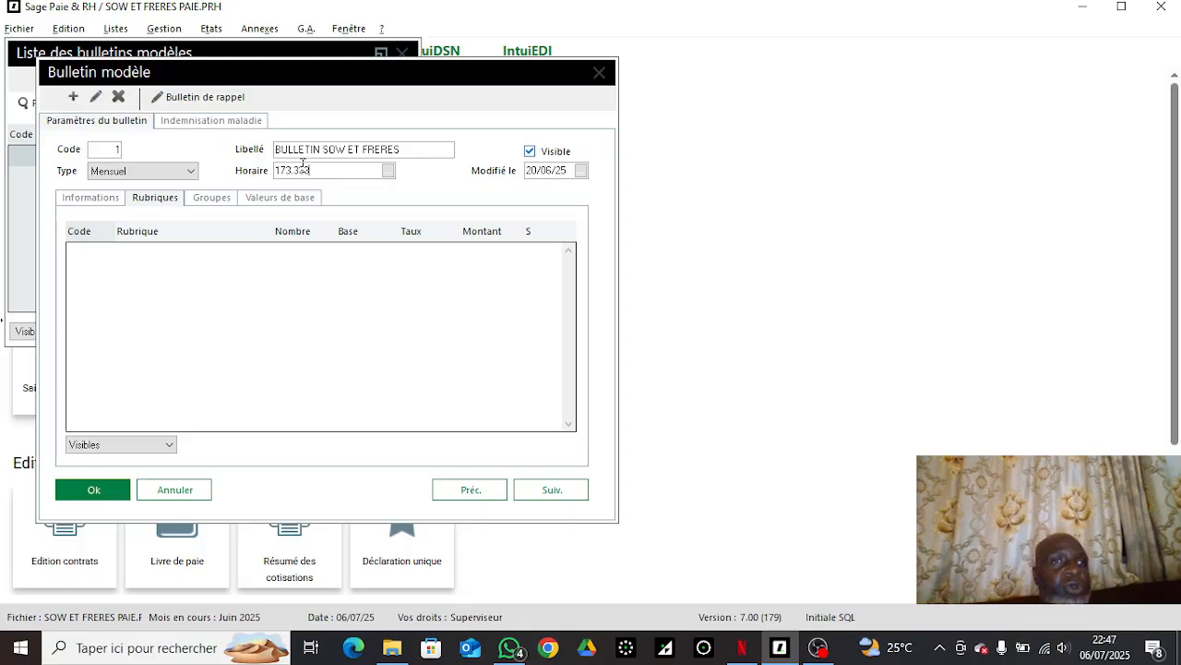
pyautogui.click(166, 310)
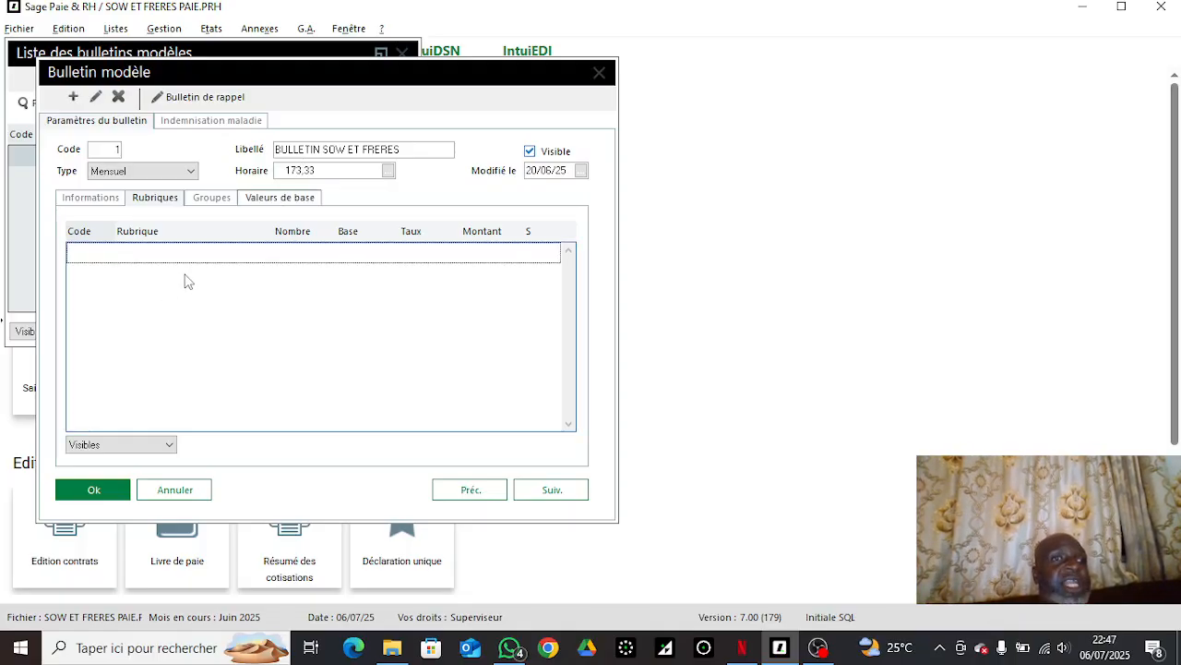
# Step: Activate all rubriques from 100 PRIME ANCIENETE through 1700 PRET SUR LE SALAIRE in the model, and save it with payslip re-edition accepted
pyautogui.rightClick(193, 263)
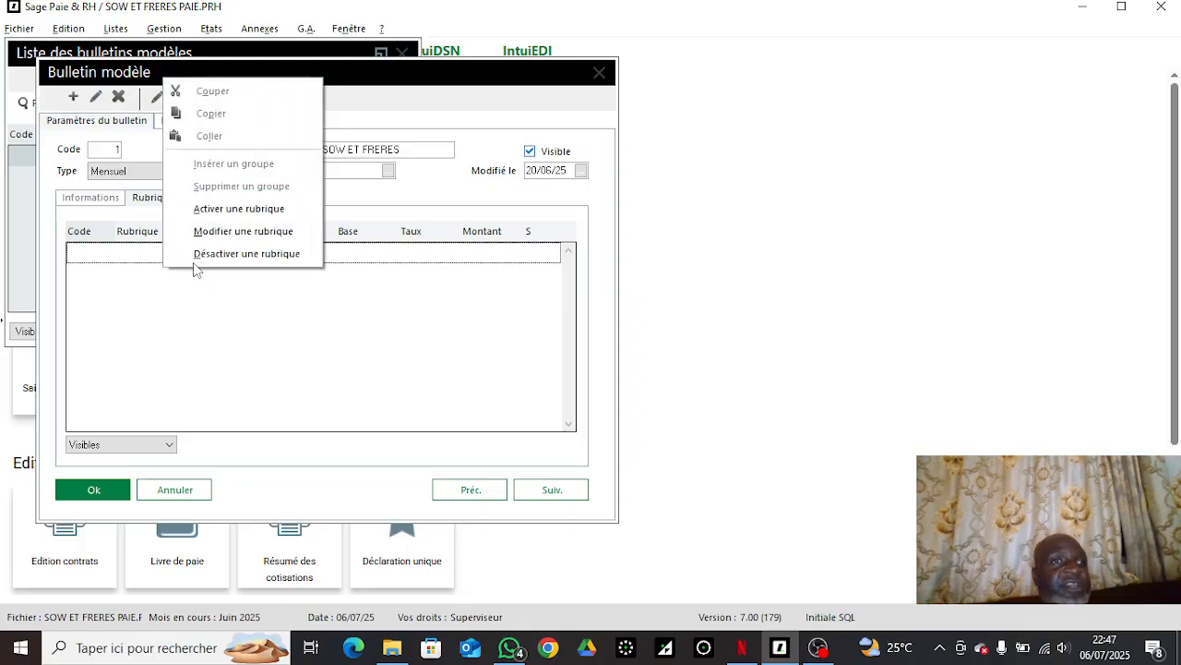
pyautogui.click(201, 213)
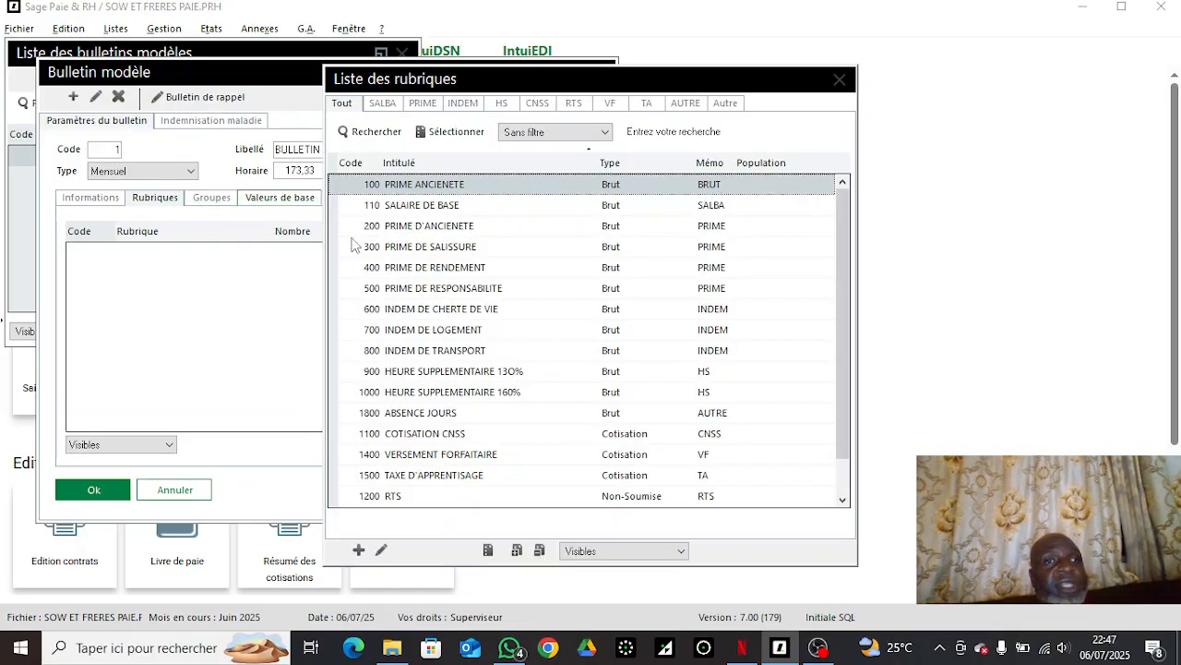
pyautogui.click(461, 232)
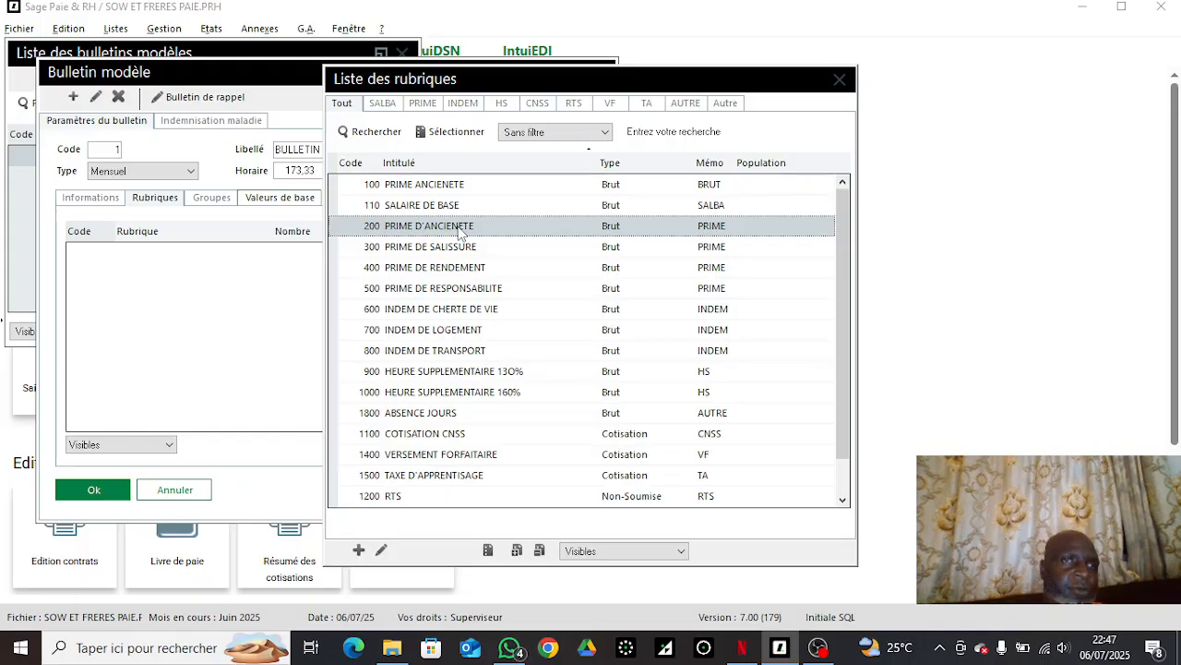
pyautogui.click(447, 188)
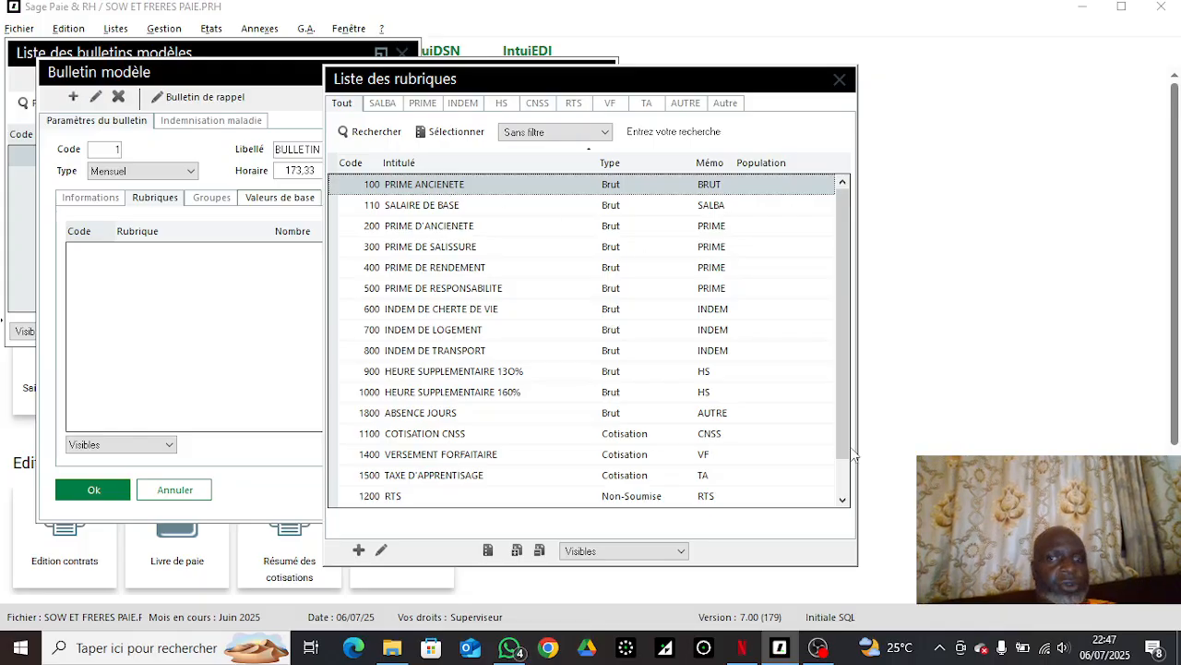
pyautogui.click(842, 499)
pyautogui.click(842, 500)
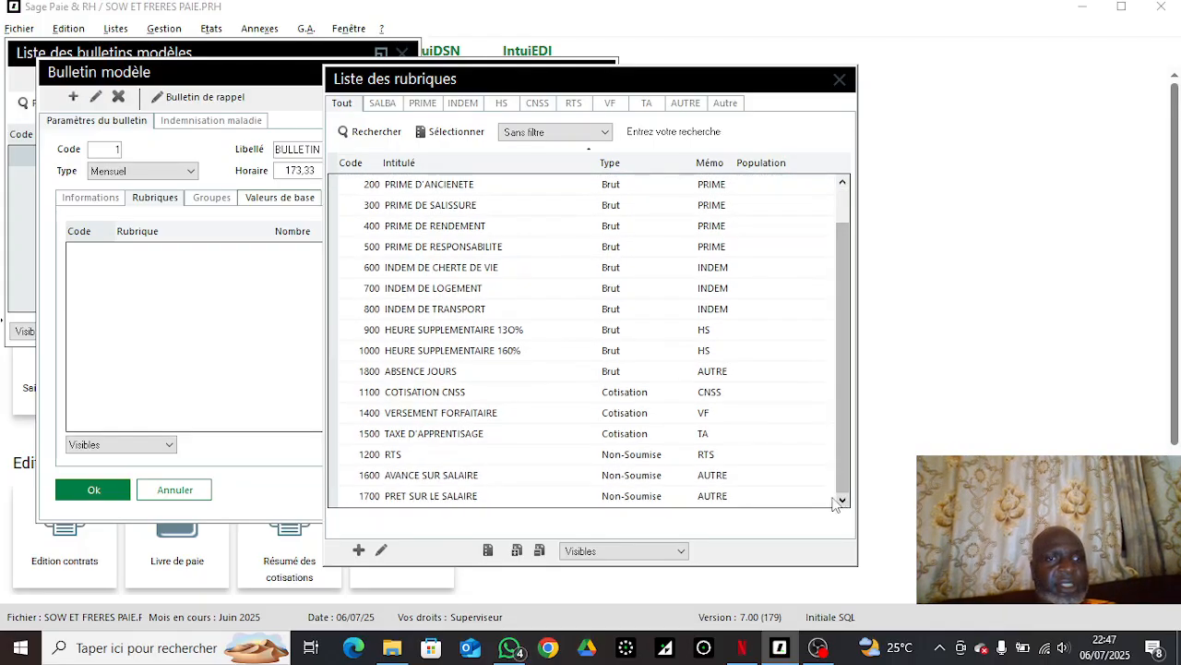
pyautogui.keyDown('shift'); pyautogui.click(704, 496); pyautogui.keyUp('shift')
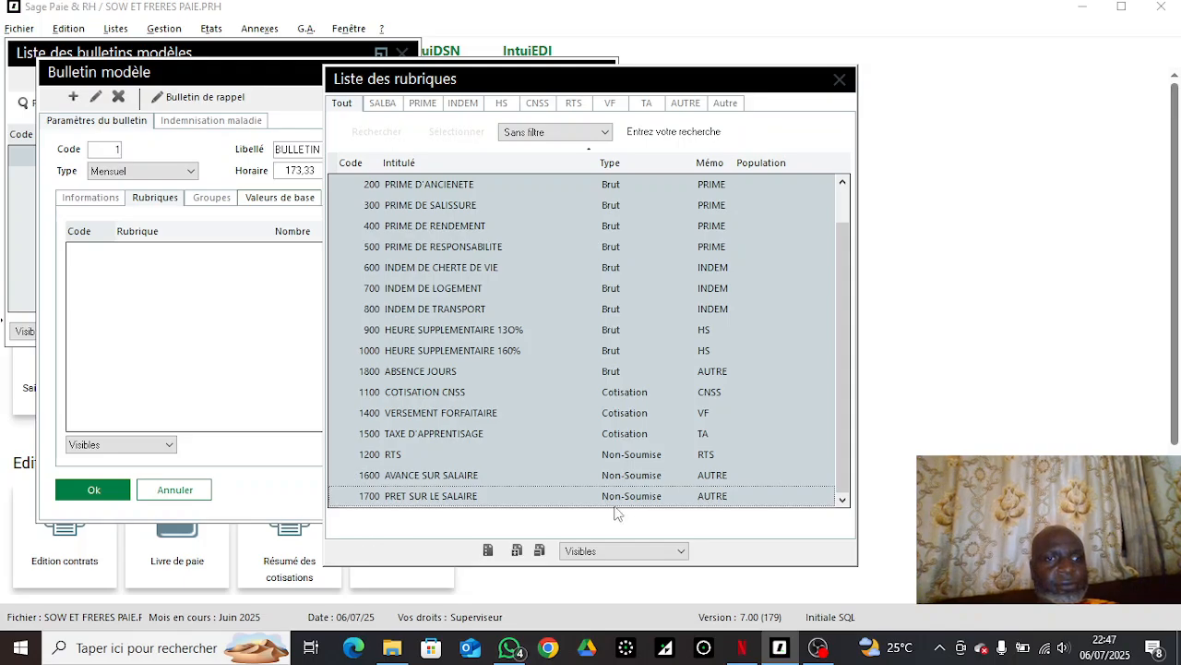
pyautogui.click(488, 551)
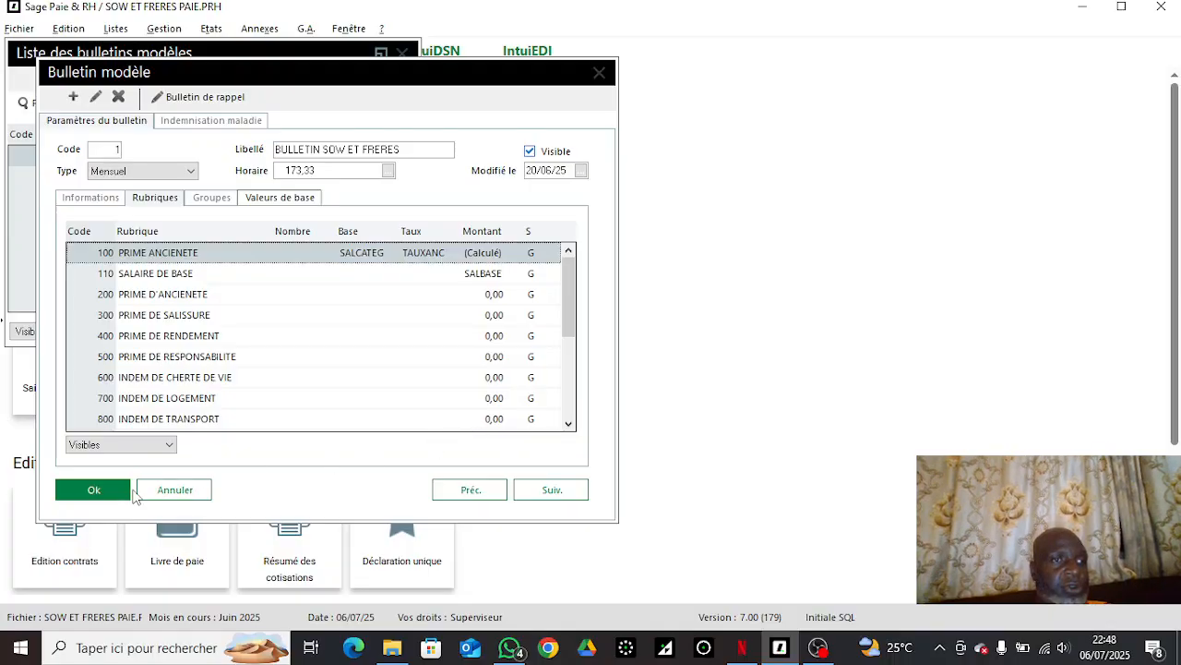
pyautogui.click(97, 491)
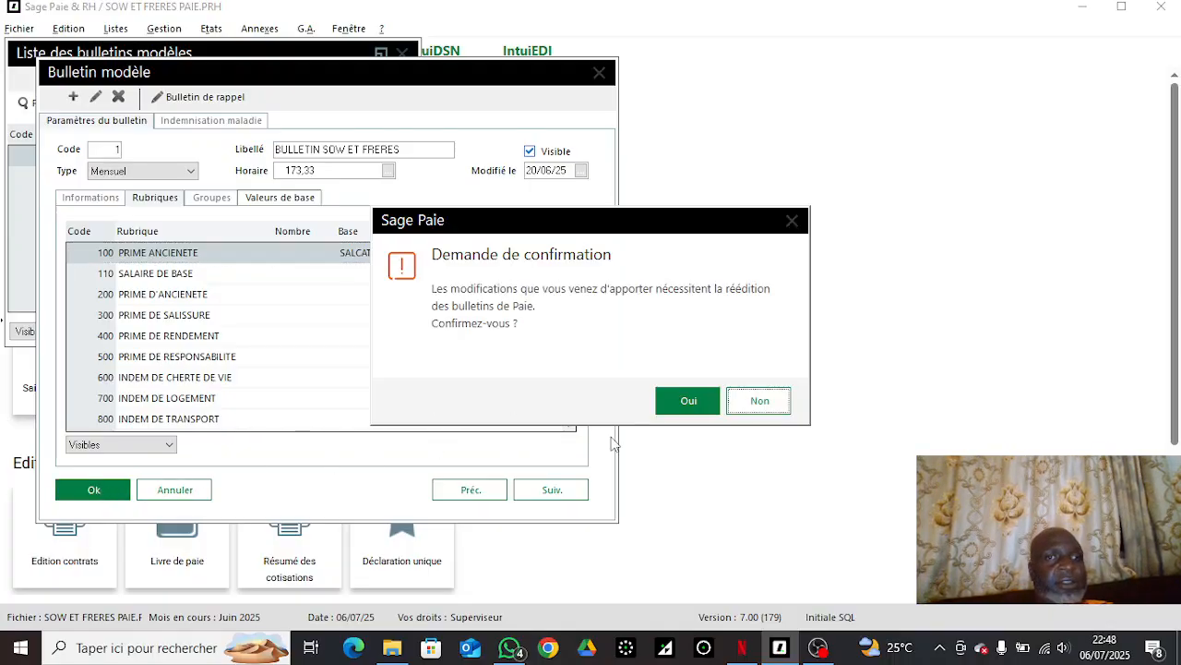
pyautogui.click(683, 401)
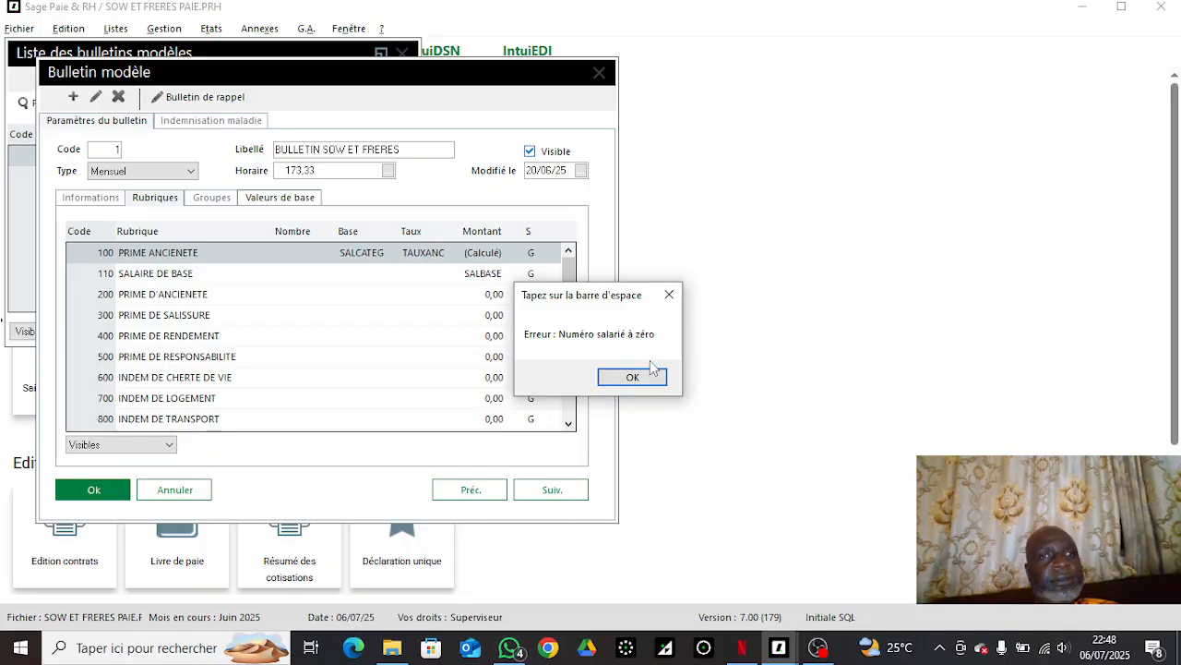
# Step: Close the model payslip list and set the official payslip format in payslip printing to Papier blanc (préimp. 9112/22/42)
pyautogui.click(646, 377)
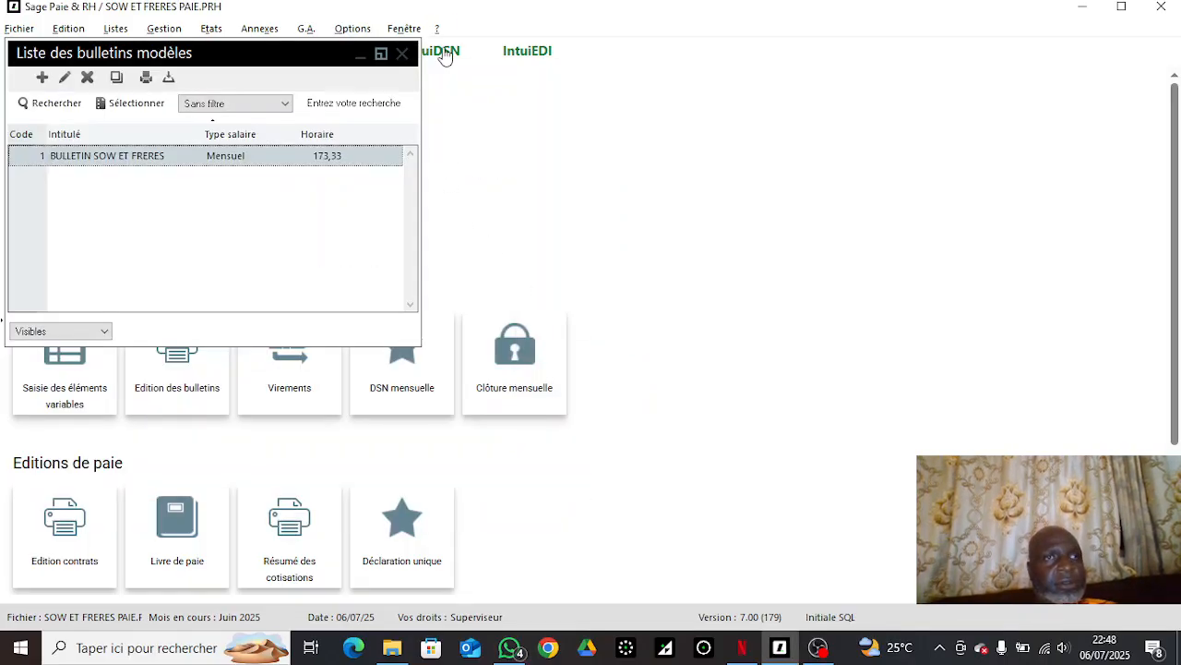
pyautogui.click(409, 56)
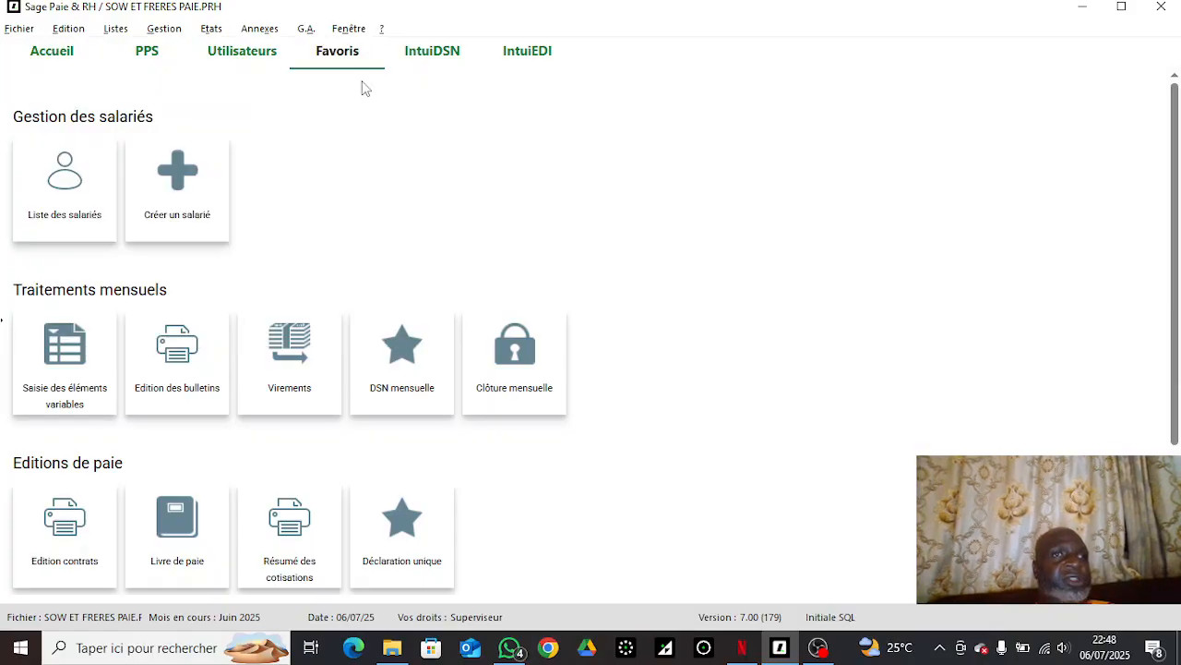
pyautogui.click(192, 345)
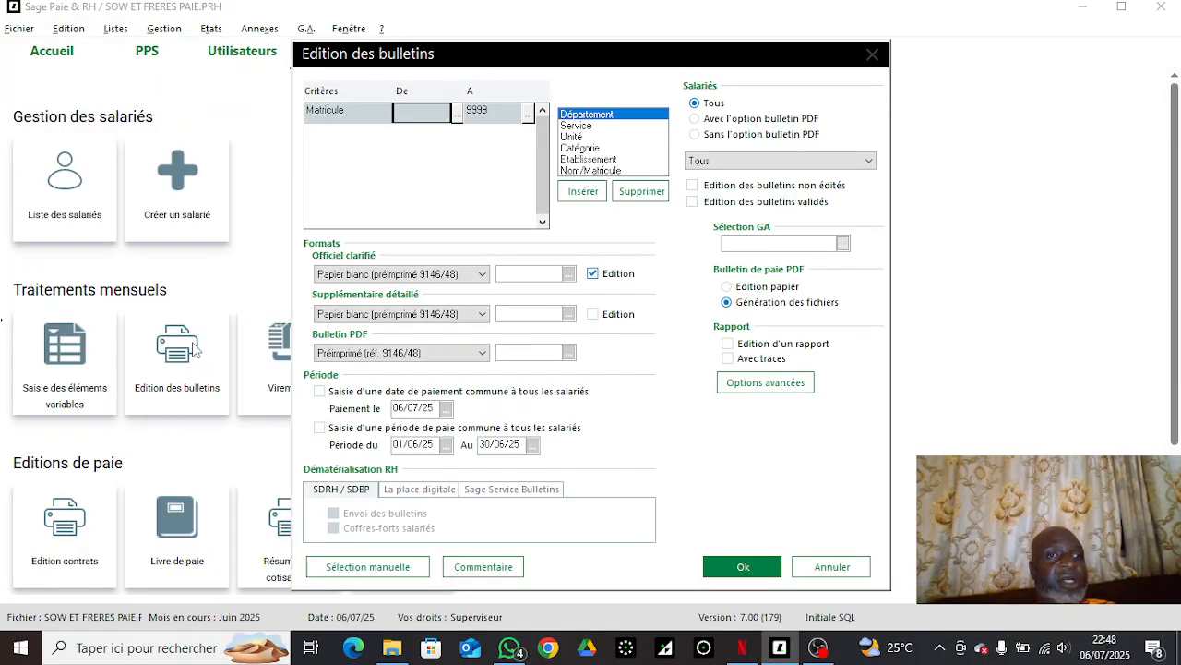
pyautogui.click(460, 280)
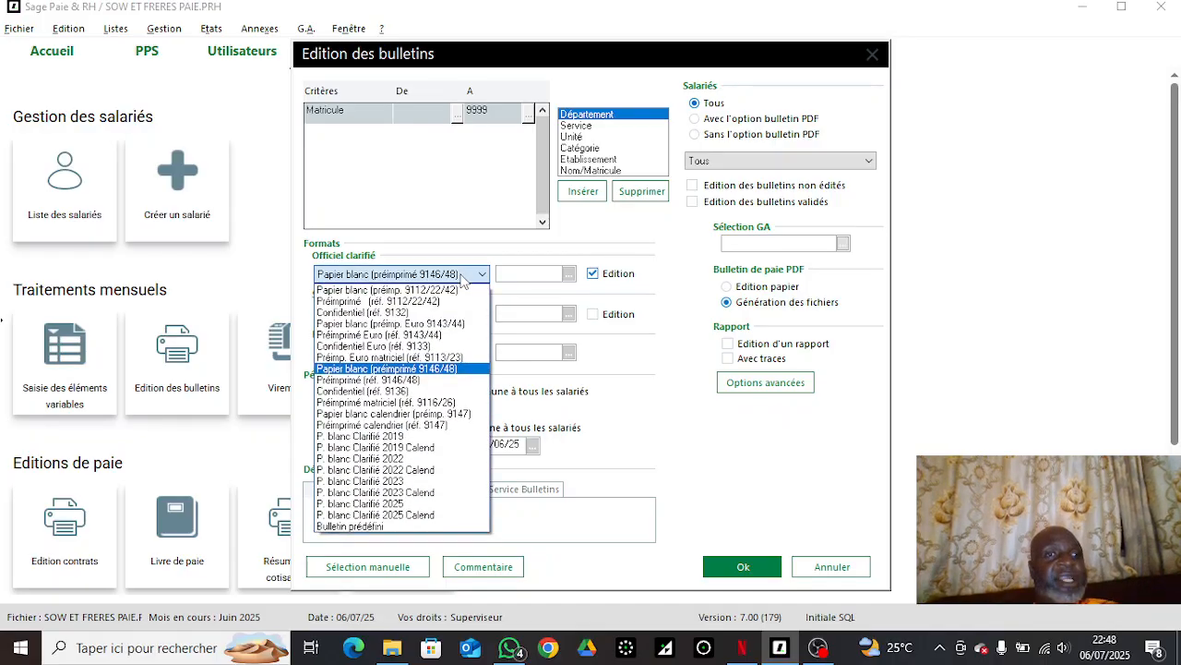
pyautogui.click(454, 289)
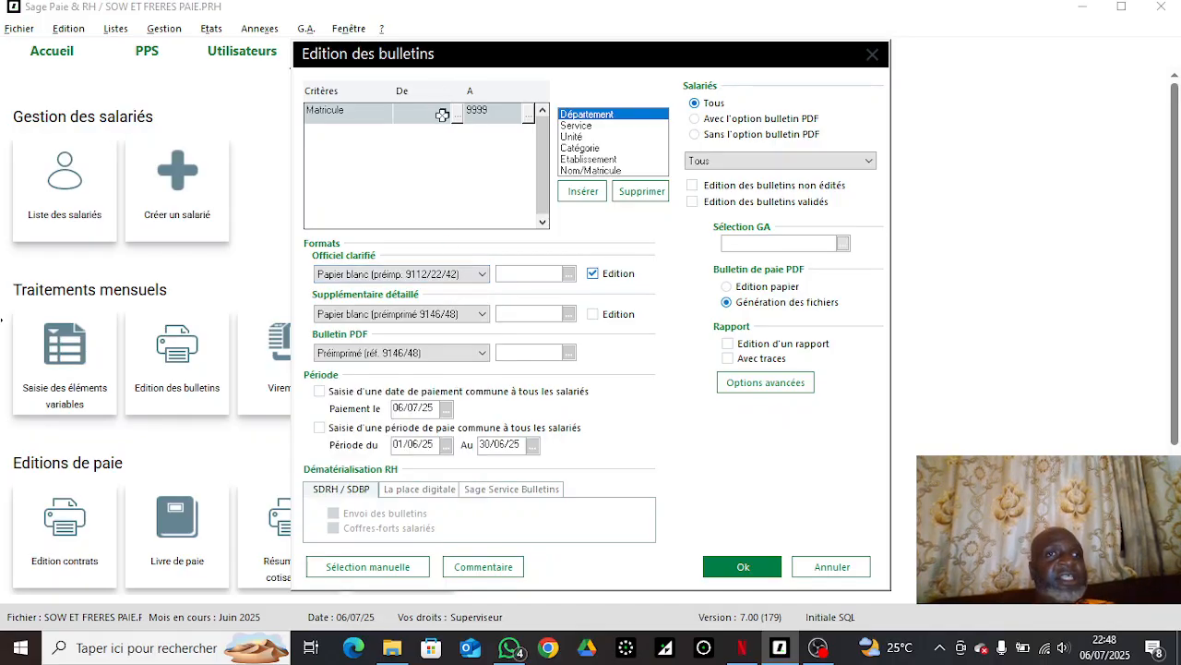
# Step: Limit the Matricule range to the employees paid on 30/06/25, from the first to the last in the list
pyautogui.click(456, 111)
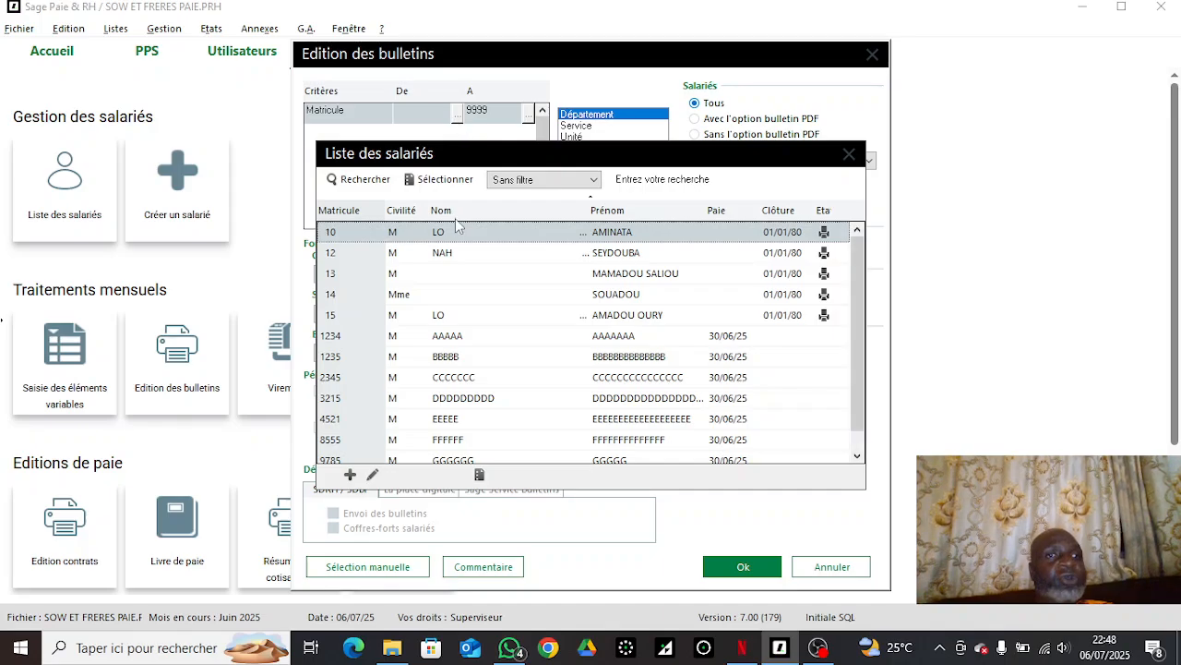
pyautogui.doubleClick(484, 337)
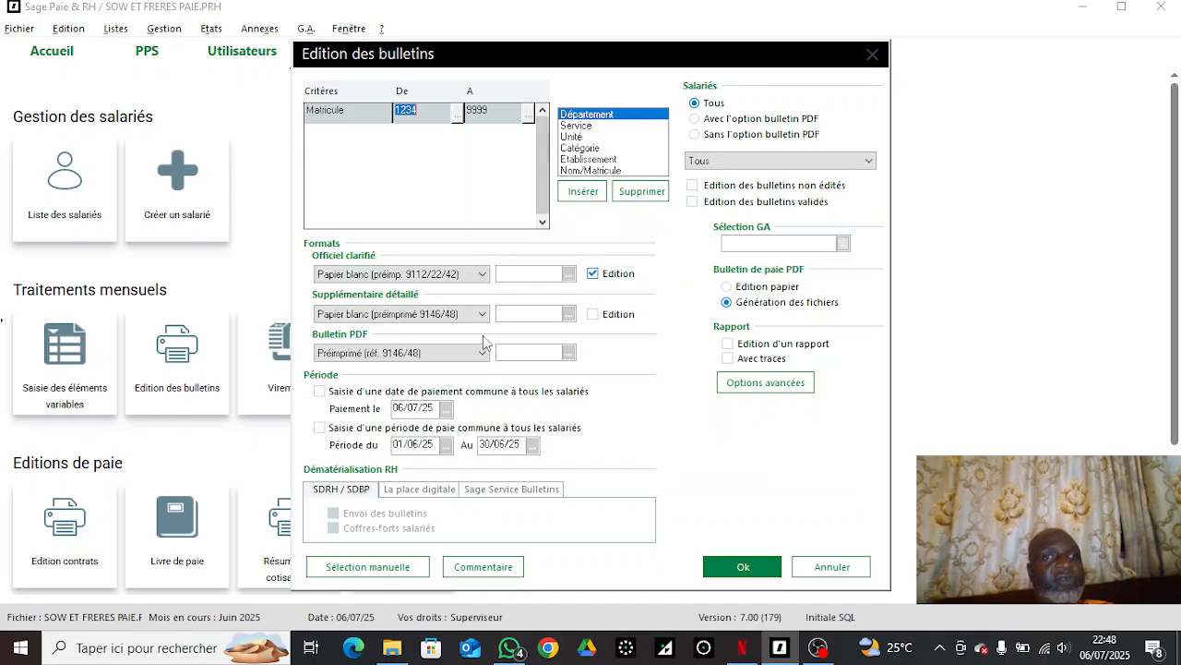
pyautogui.click(532, 112)
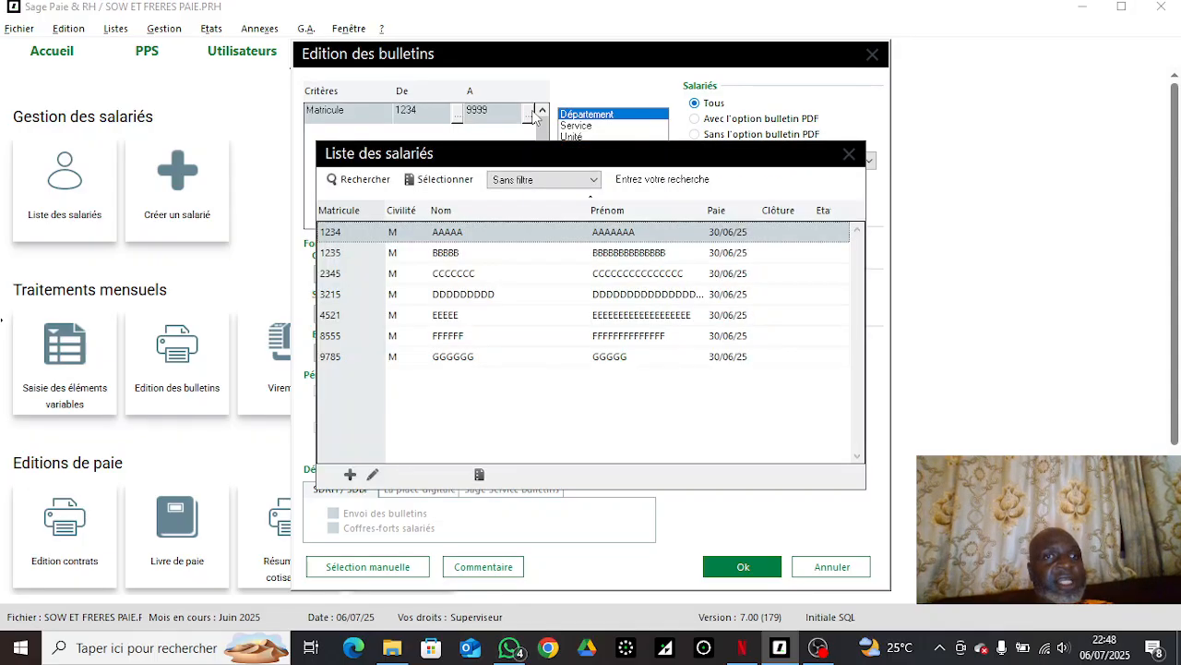
pyautogui.doubleClick(614, 358)
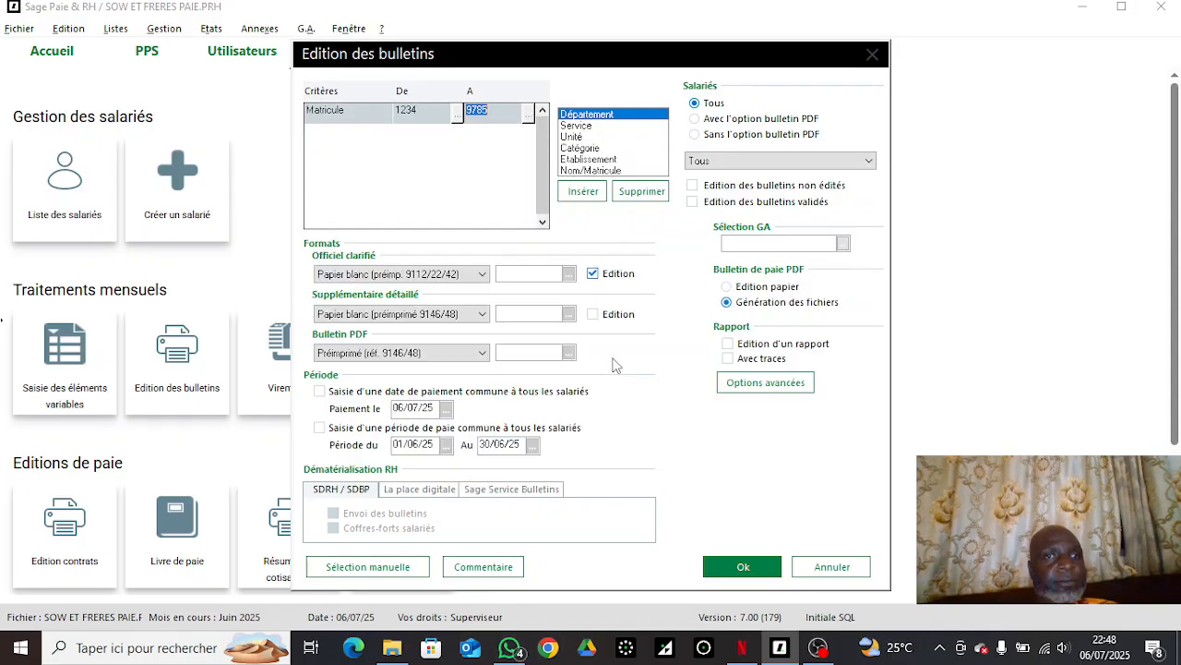
# Step: Run the payslip printing in portrait with Aperçu avant impression enabled
pyautogui.click(711, 567)
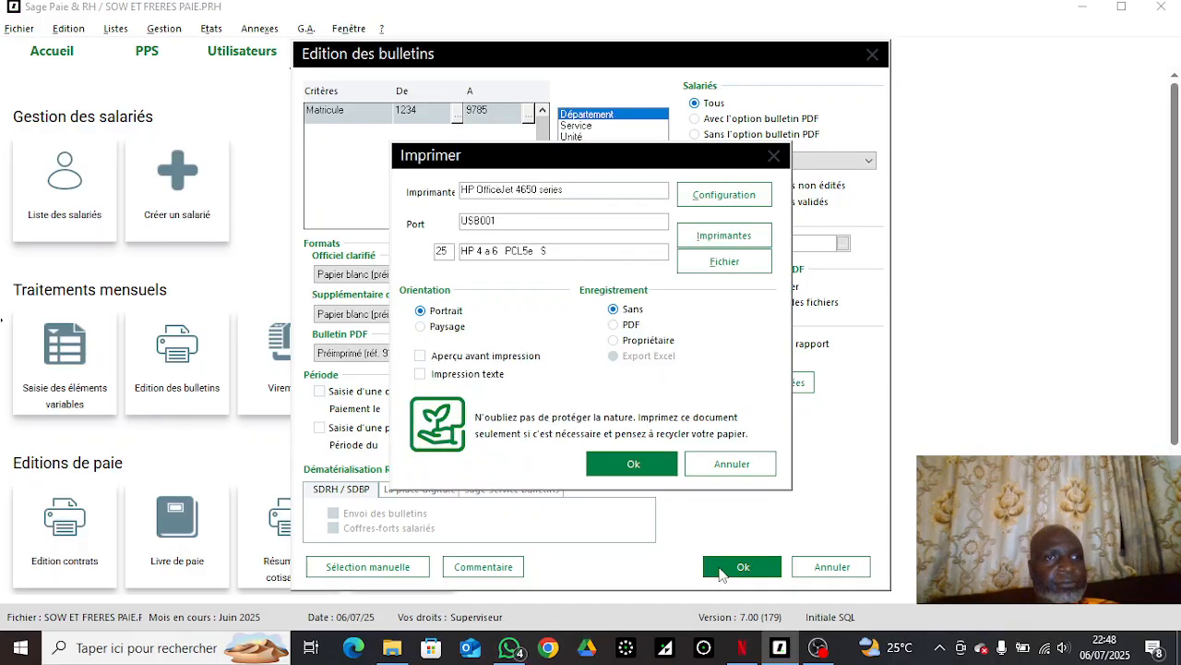
pyautogui.click(452, 360)
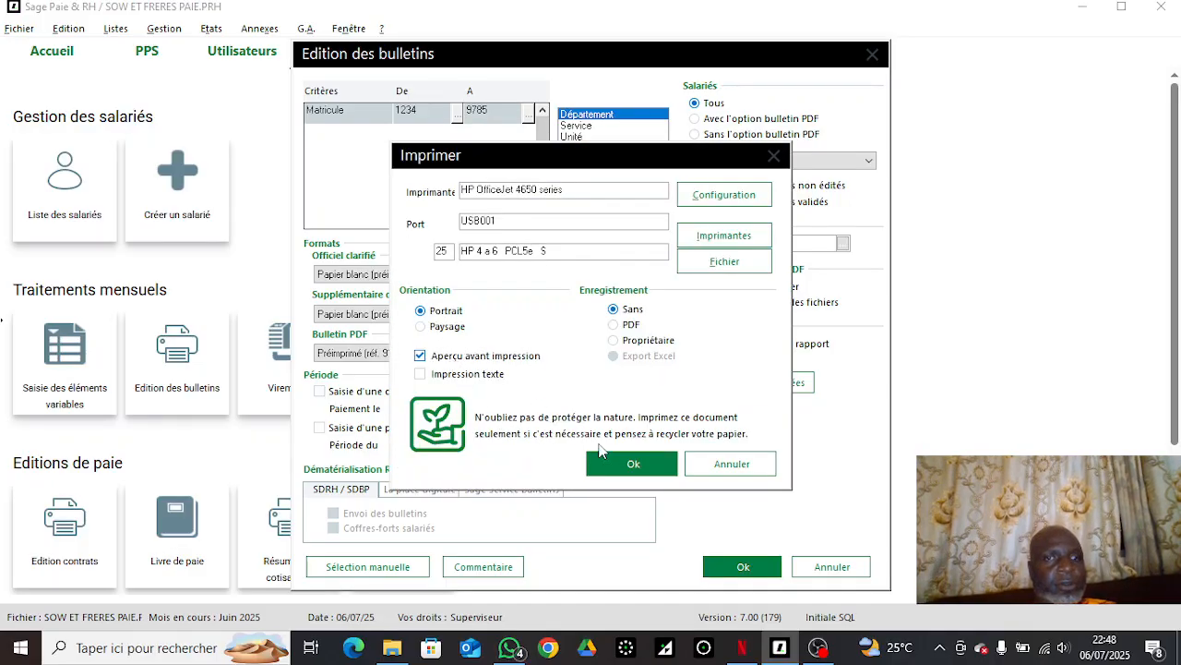
pyautogui.click(606, 463)
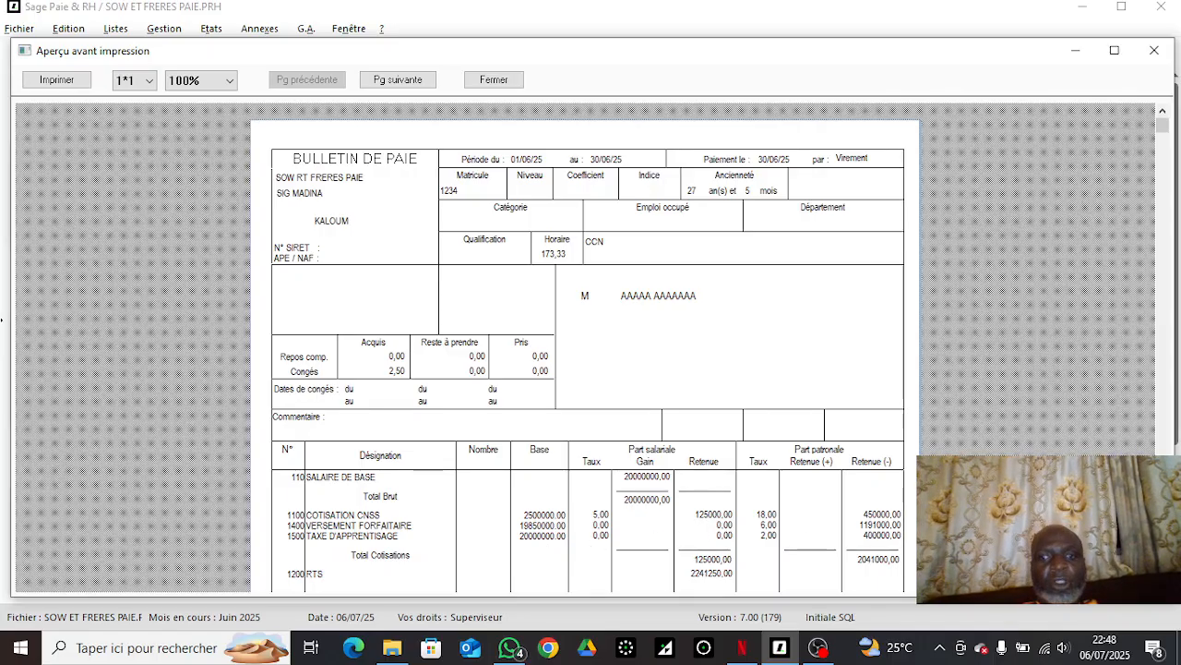
# Step: Review the earnings, contributions and RTS lines on each employee's previewed payslip through the last page, and close the preview
pyautogui.scroll(-3, 587, 351)
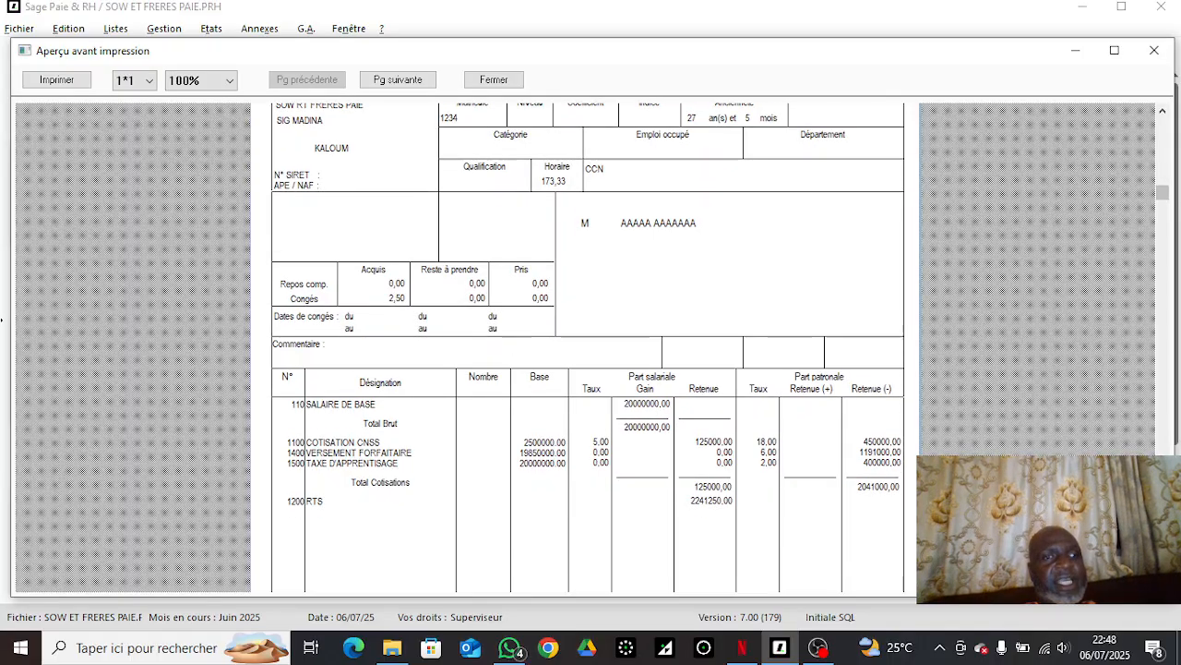
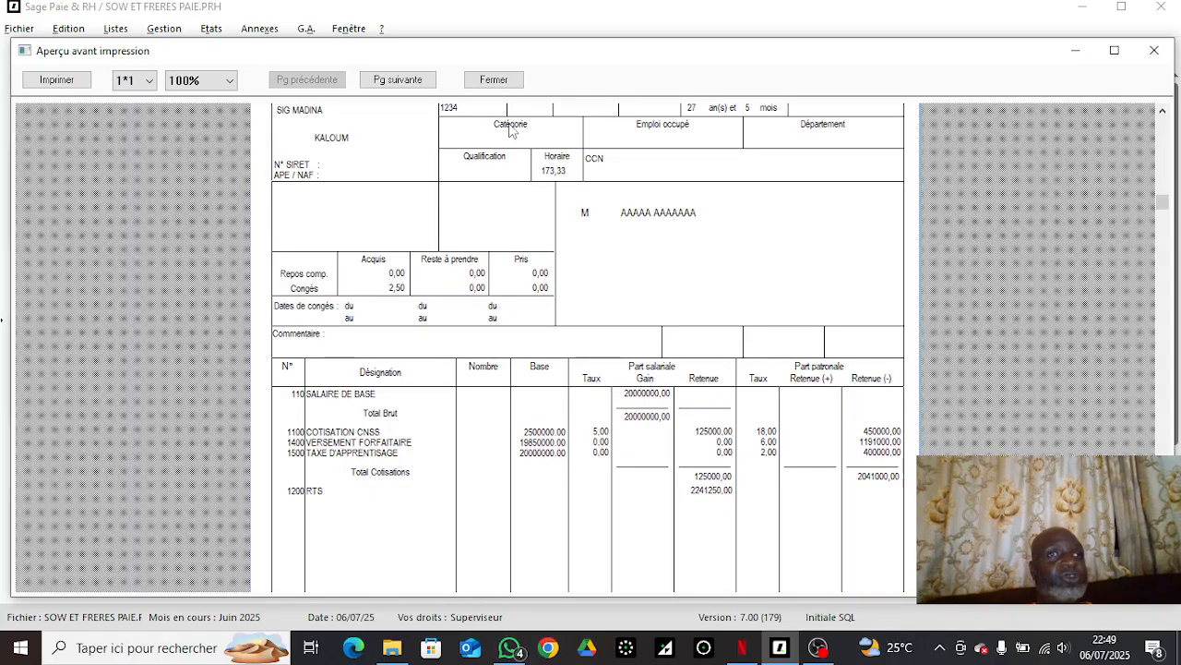
pyautogui.click(422, 82)
pyautogui.click(423, 86)
pyautogui.click(424, 87)
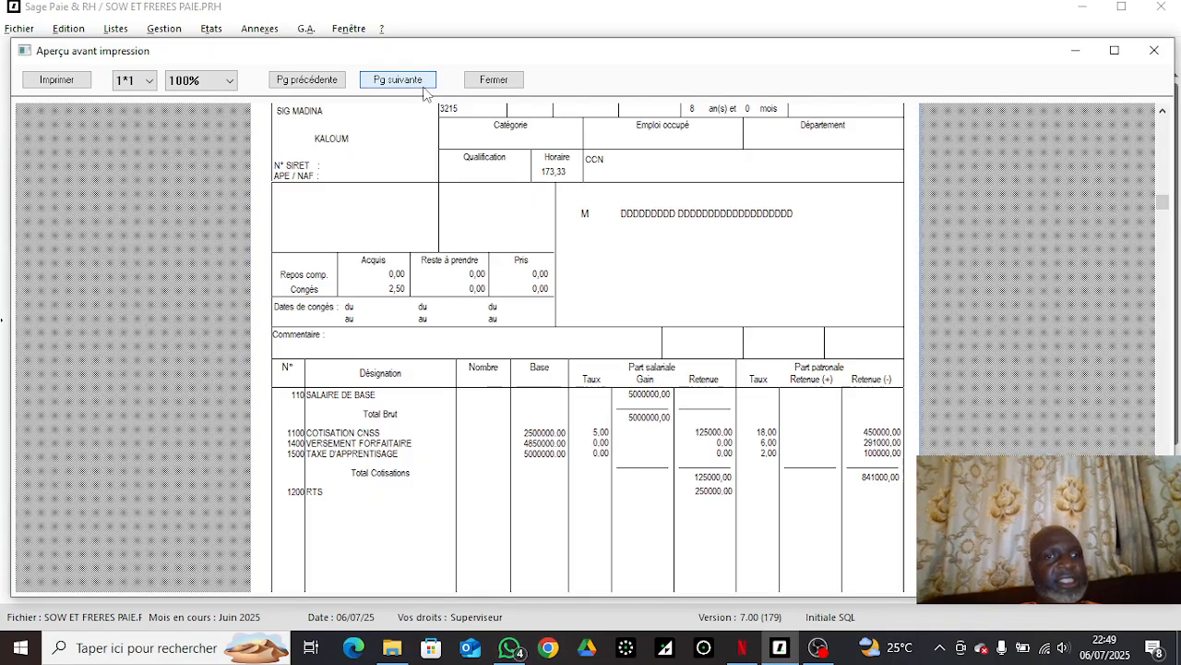
pyautogui.click(423, 86)
pyautogui.click(423, 87)
pyautogui.click(424, 86)
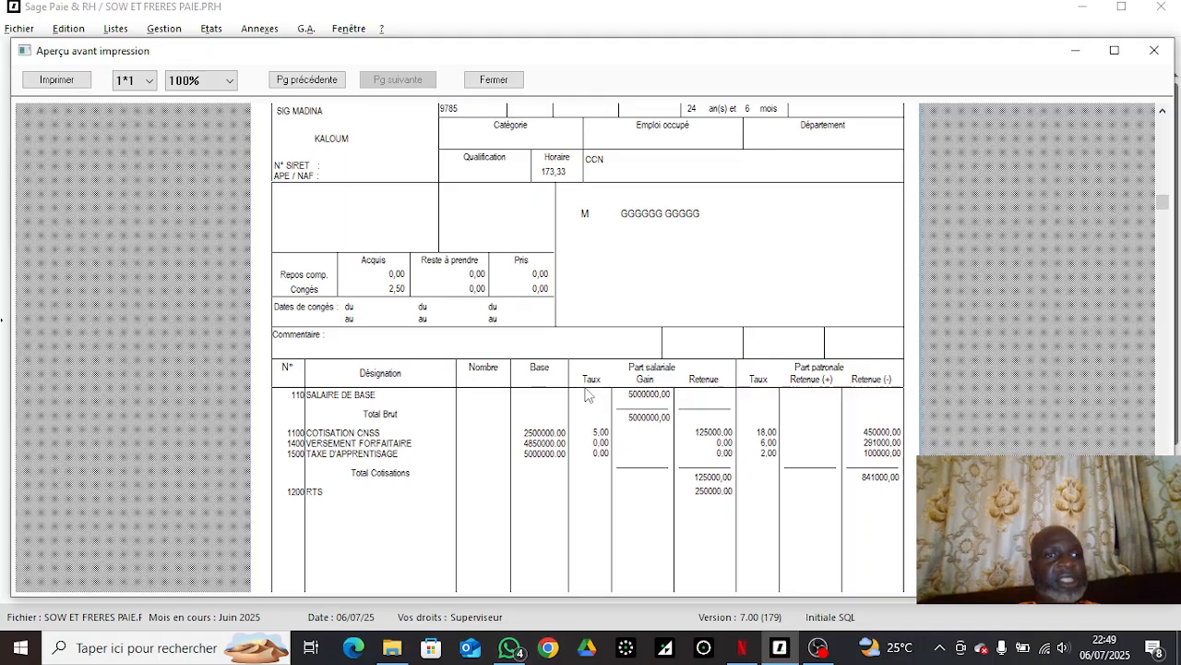
pyautogui.click(494, 81)
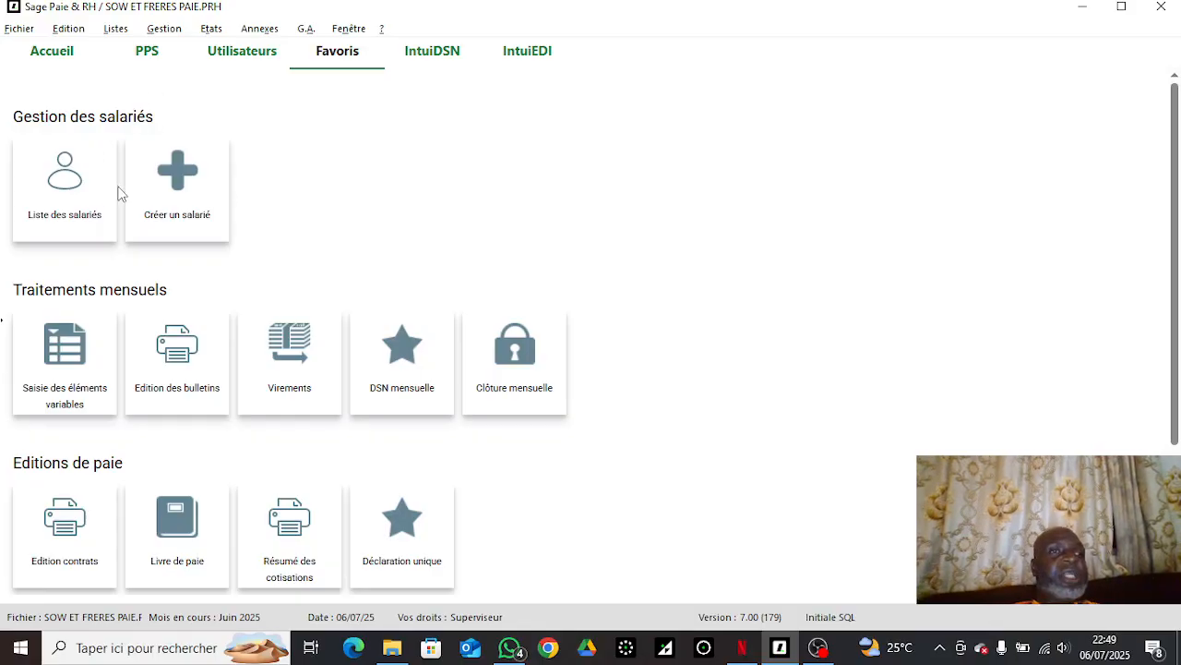
# Step: Open the calculation settings of rubrique 100 PRIME ANCIENETE from the list of rubriques
pyautogui.click(124, 31)
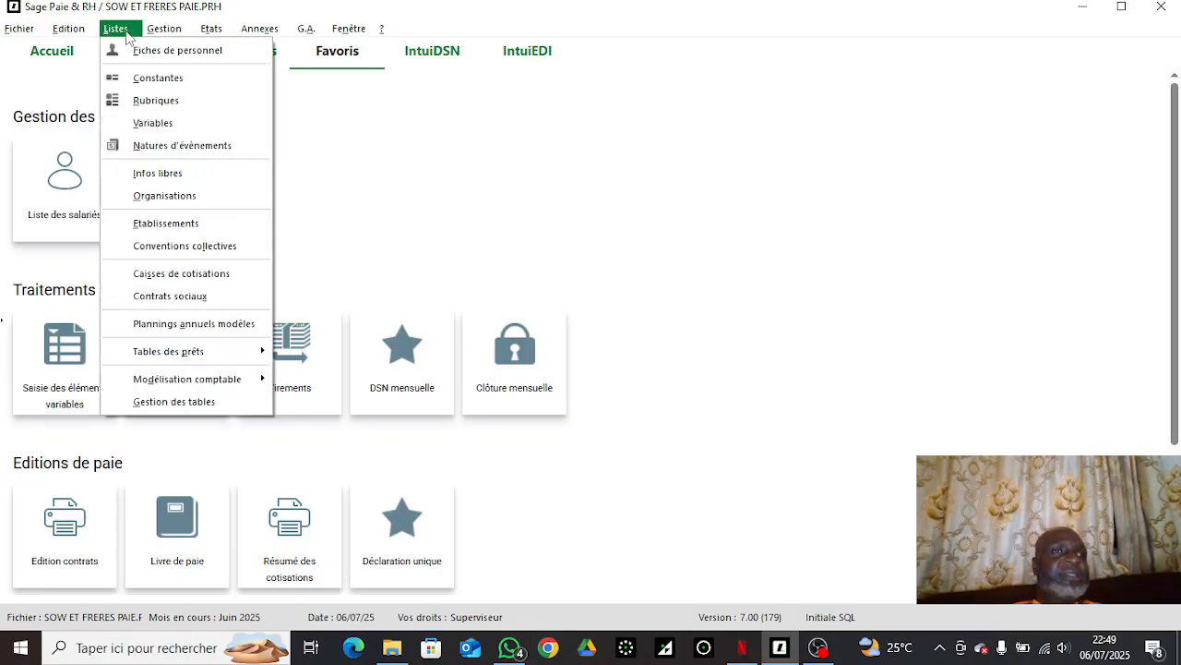
pyautogui.click(154, 103)
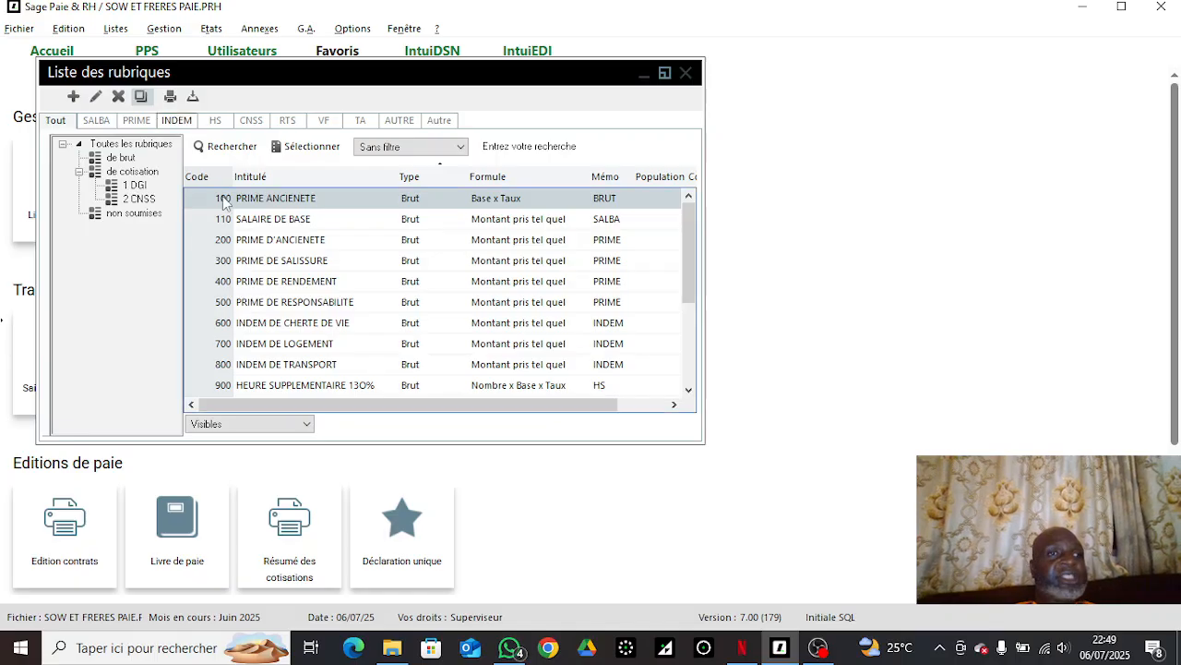
pyautogui.click(666, 73)
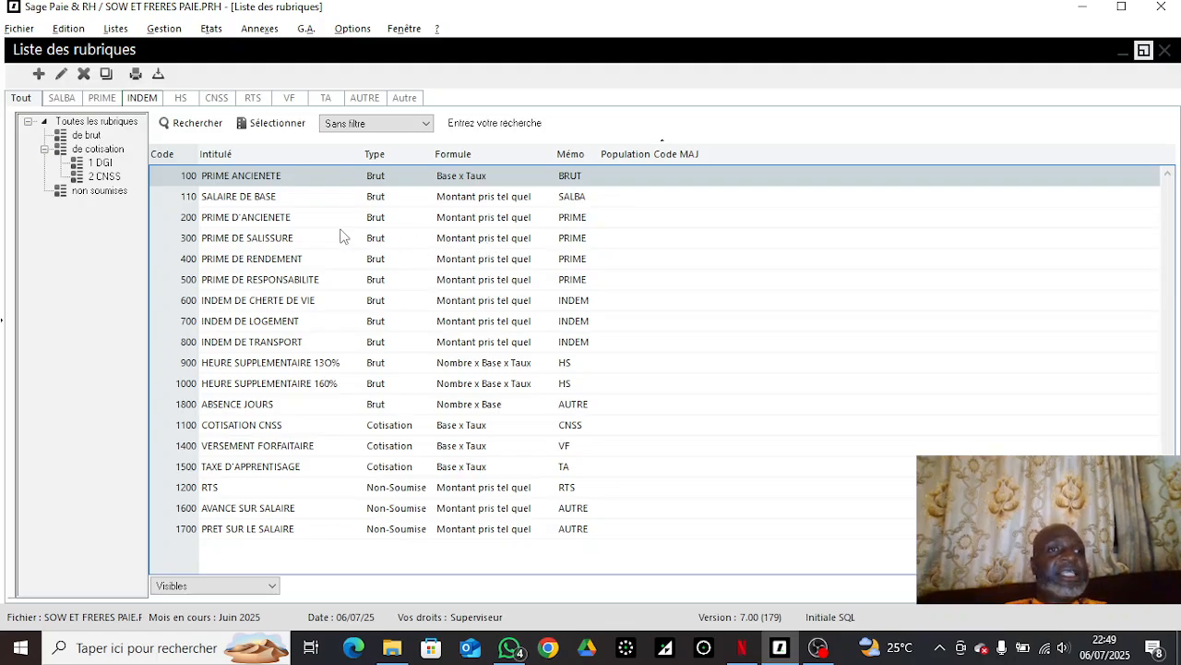
pyautogui.click(308, 217)
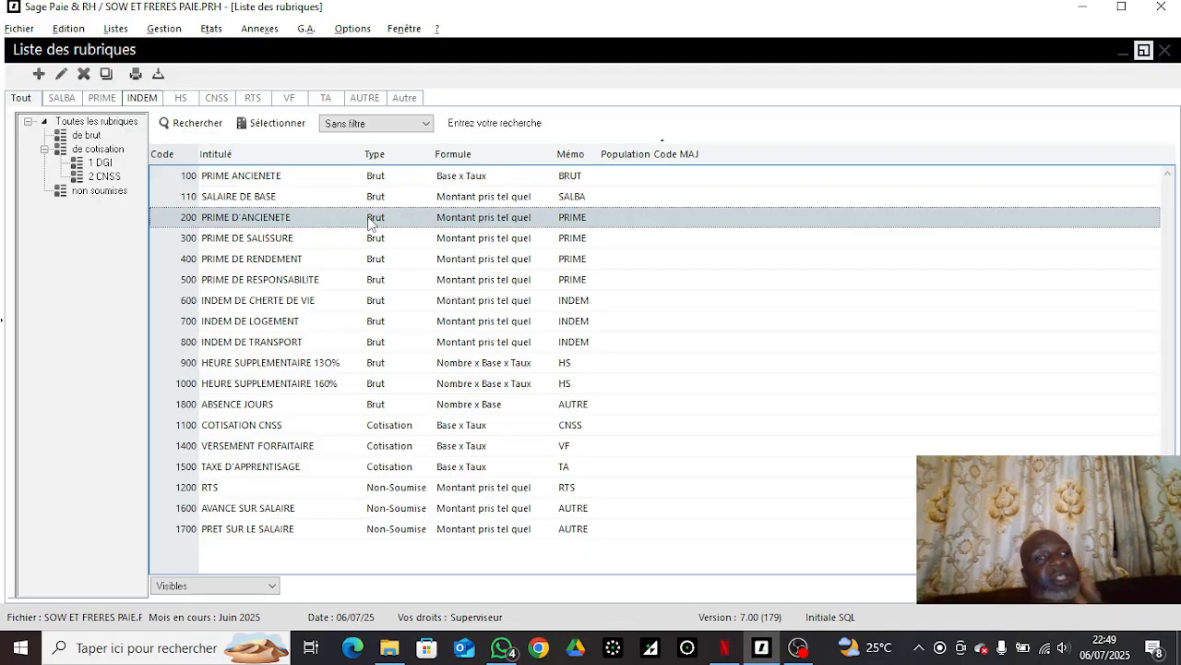
pyautogui.click(392, 175)
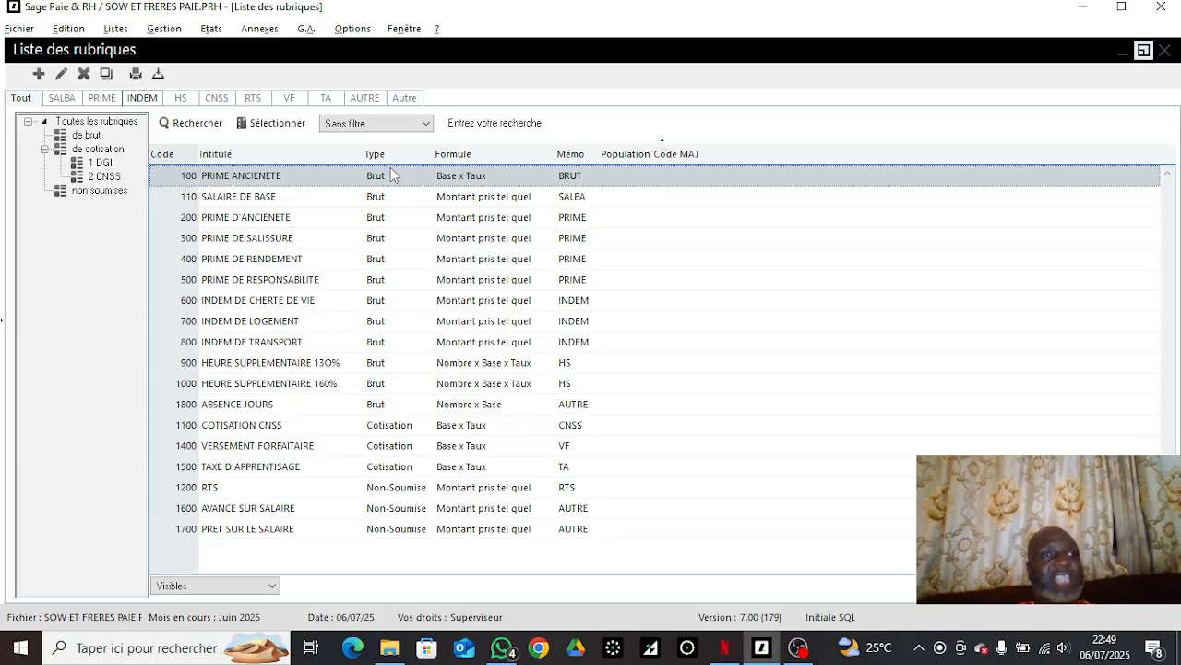
pyautogui.doubleClick(392, 175)
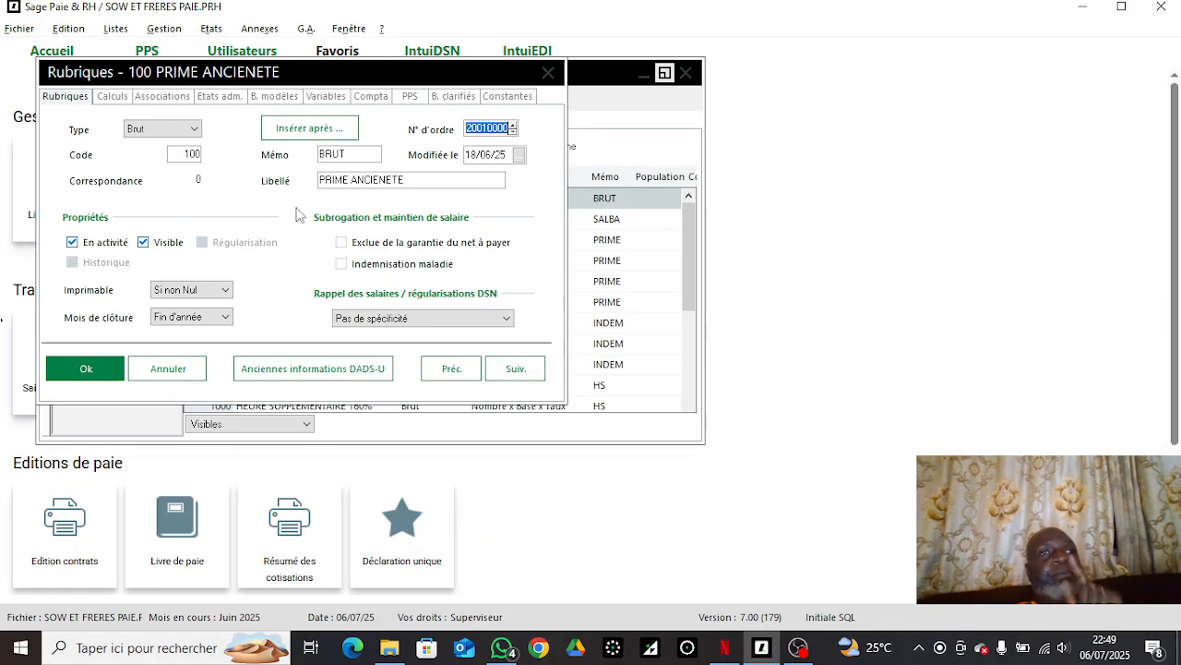
pyautogui.click(126, 97)
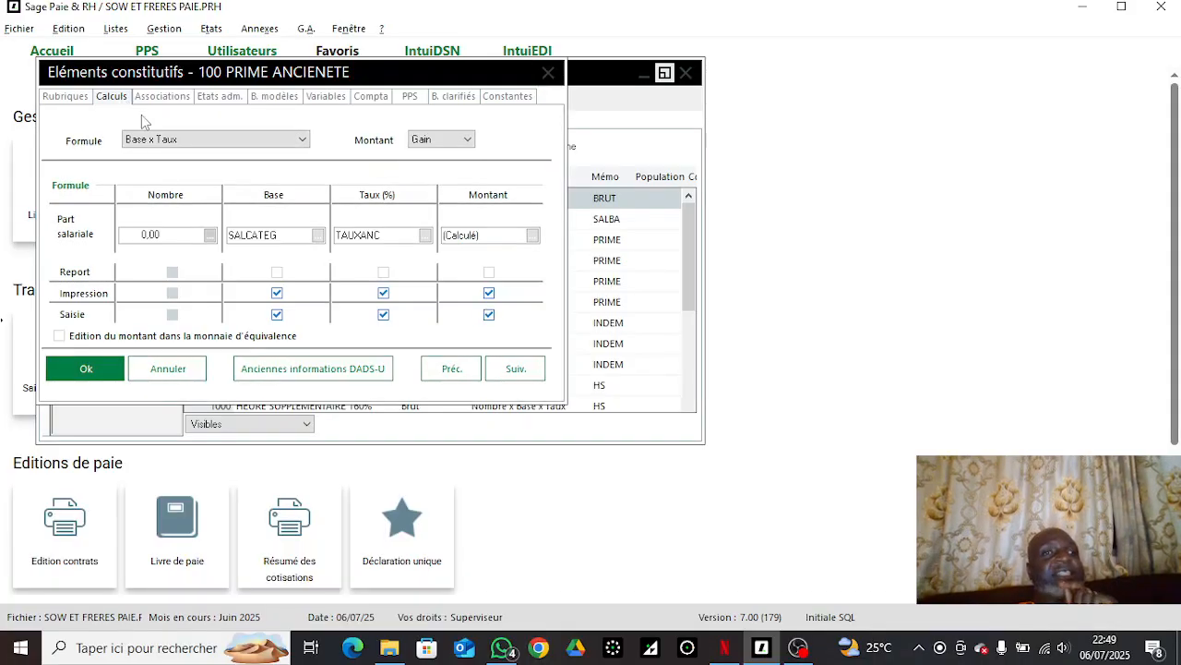
# Step: Try changing the employee-part Base of PRIME ANCIENETE to SALBASE, look through the constants list, and discard the modification
pyautogui.doubleClick(278, 235)
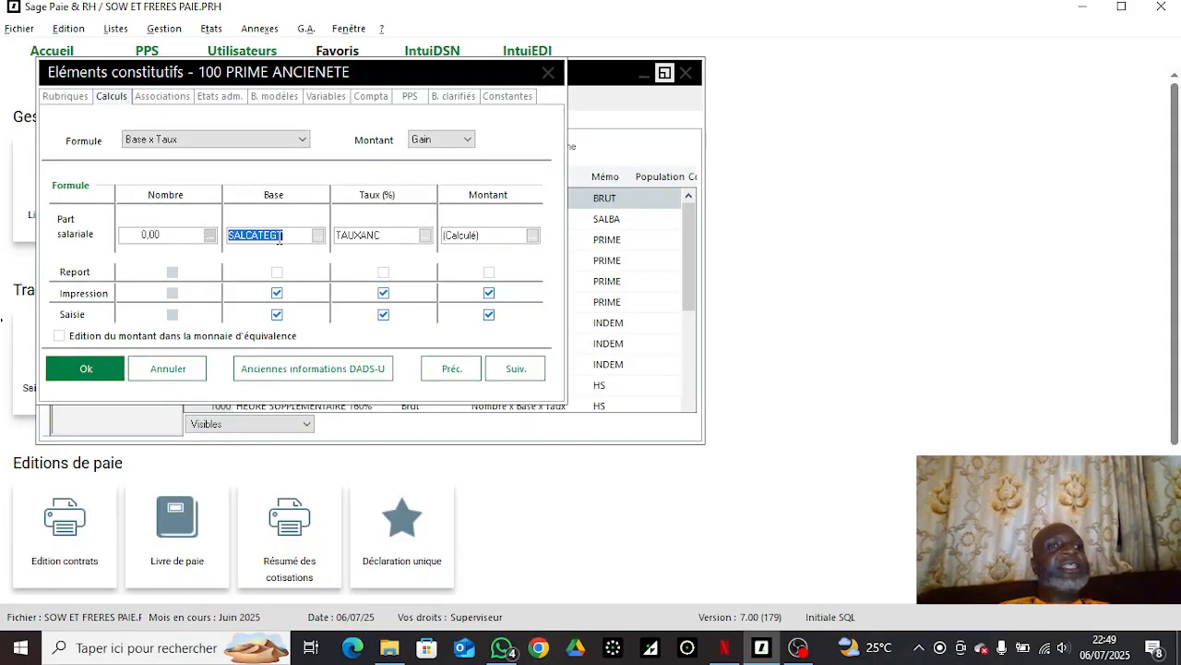
pyautogui.write('S')
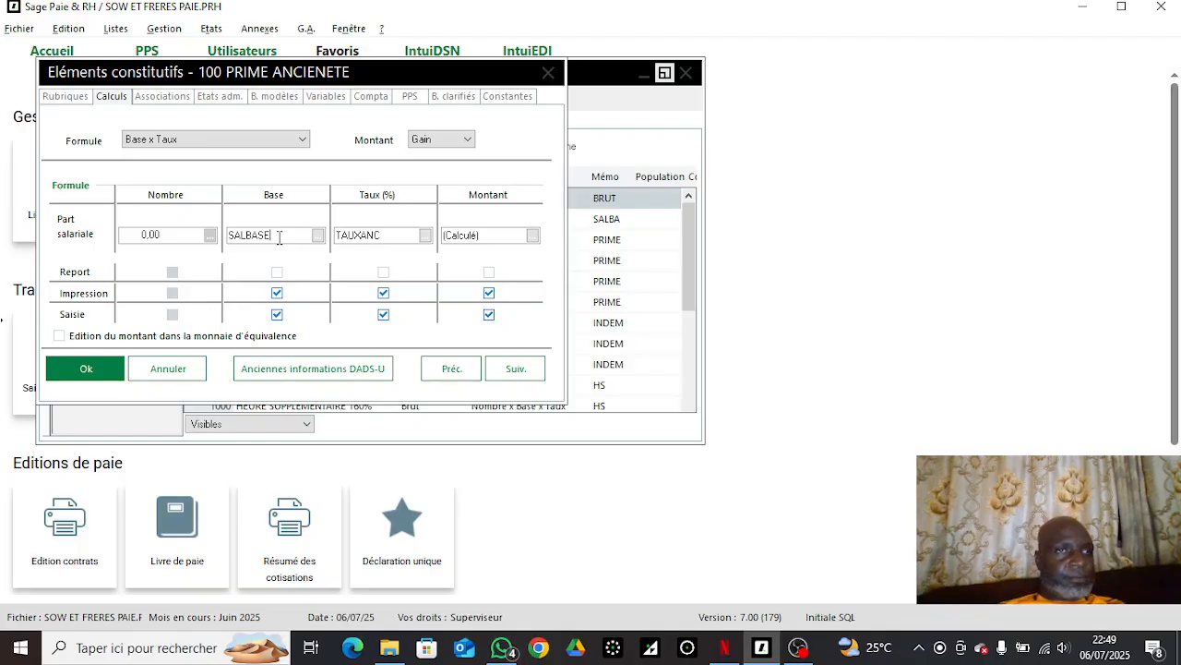
pyautogui.click(319, 237)
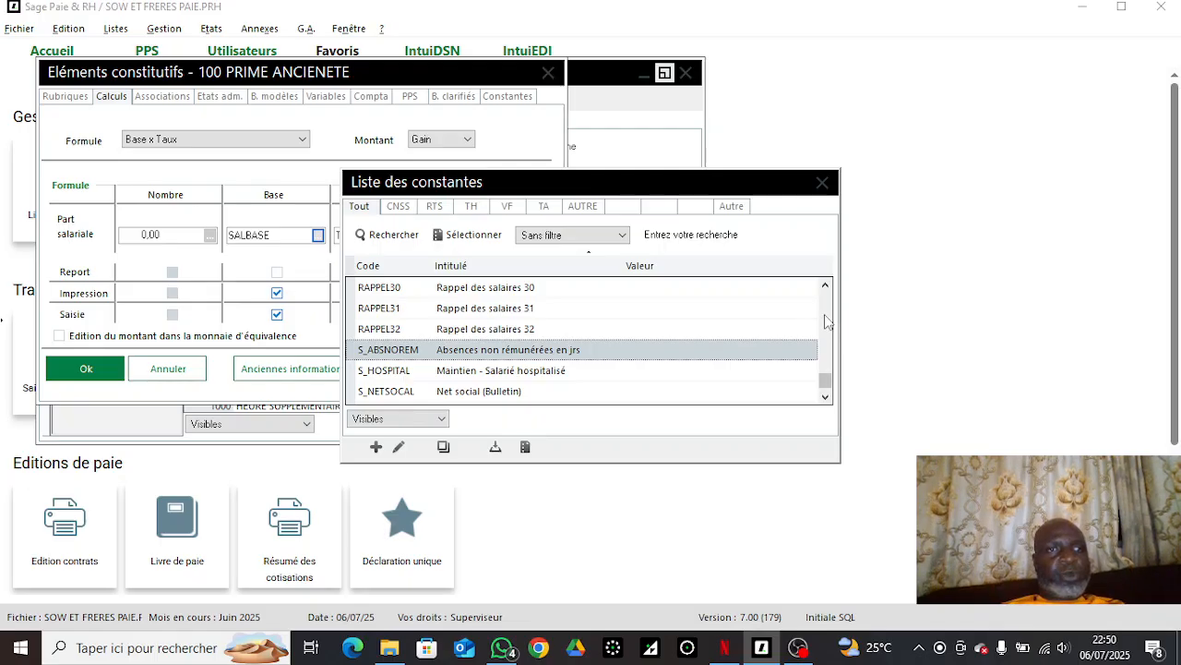
pyautogui.scroll(10, 830, 323)
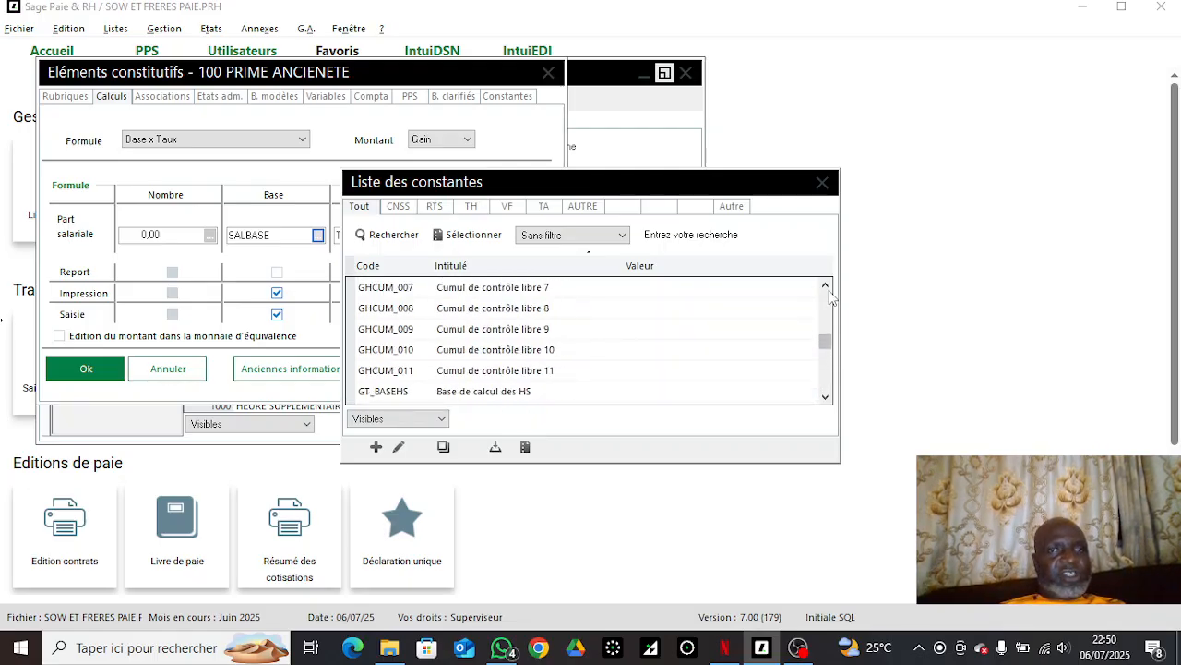
pyautogui.click(832, 184)
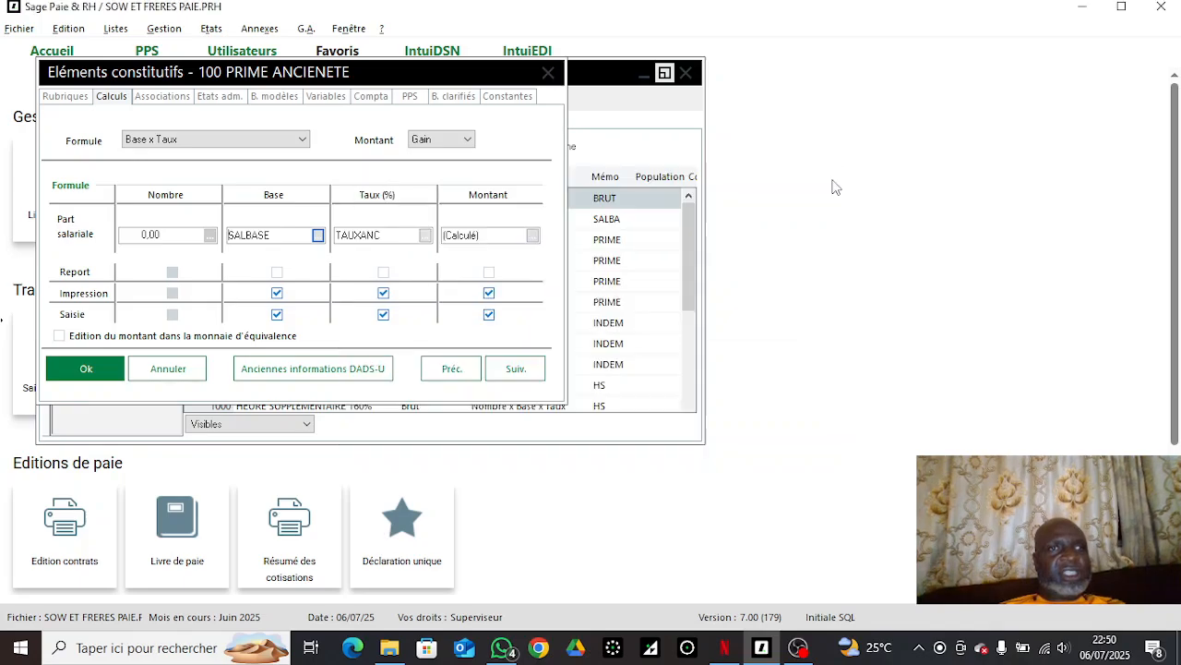
pyautogui.click(549, 72)
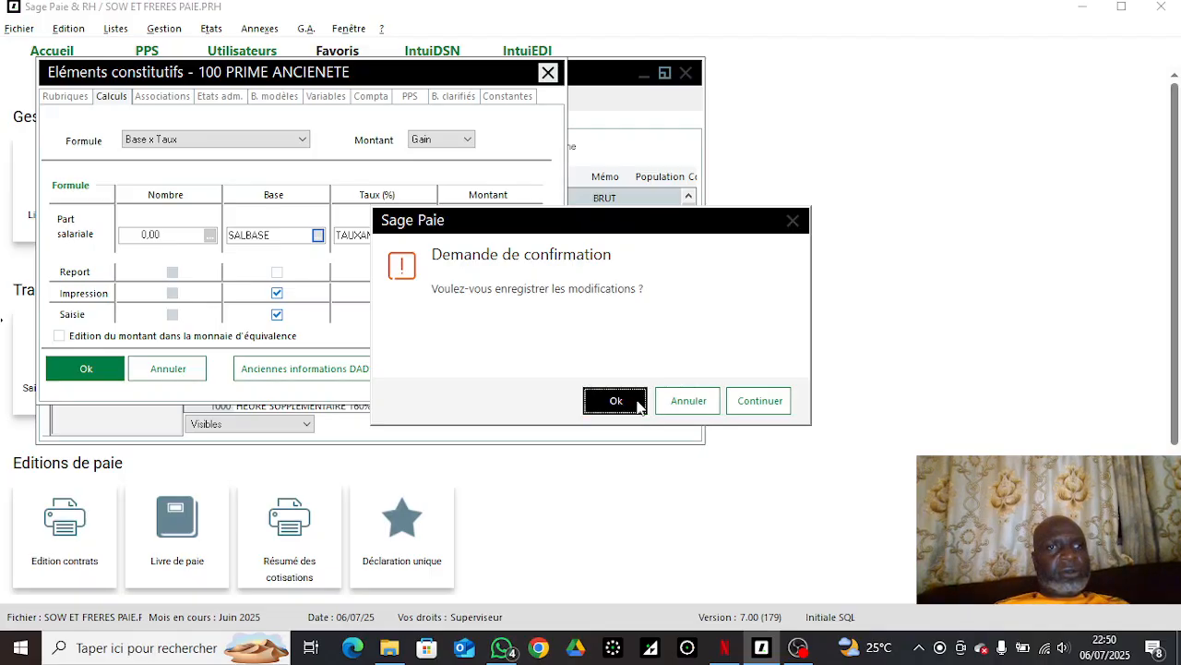
pyautogui.click(694, 403)
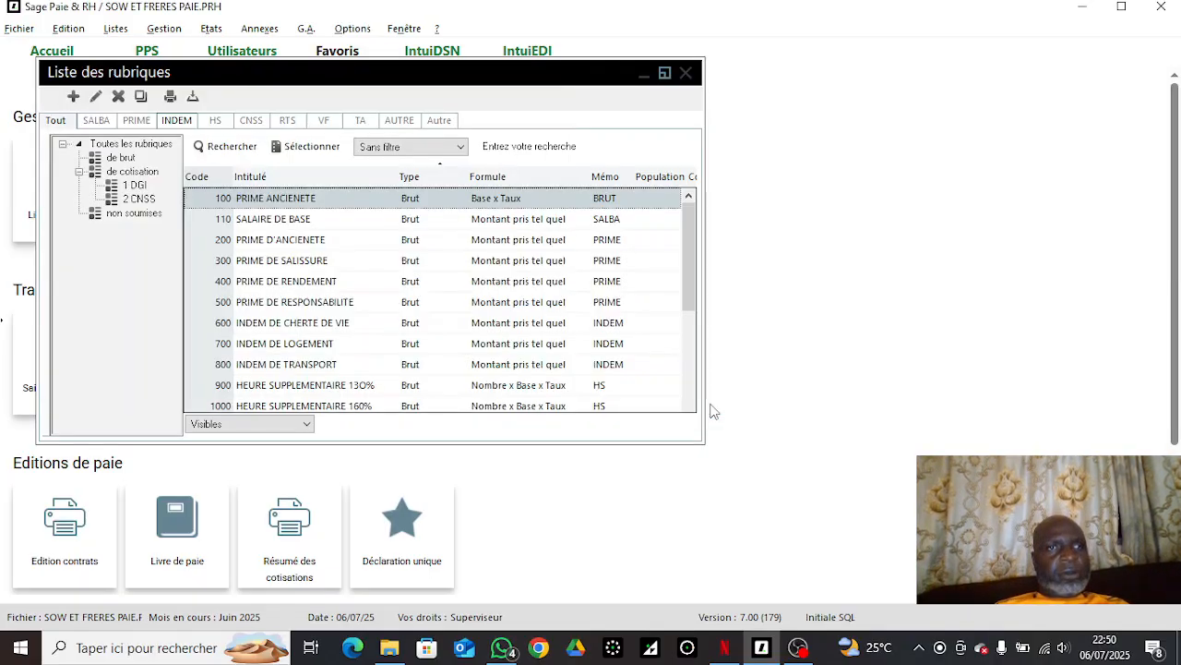
# Step: Minimize the list of rubriques and start updating the Sage payroll plan by downloading it from the web
pyautogui.click(644, 74)
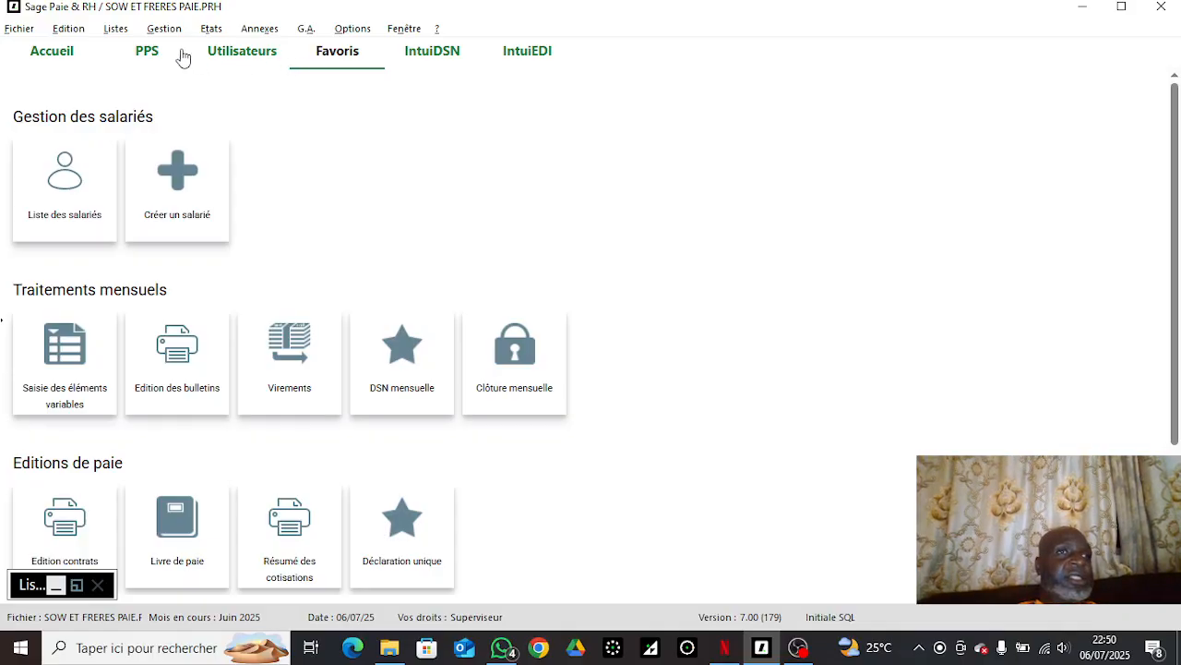
pyautogui.click(148, 51)
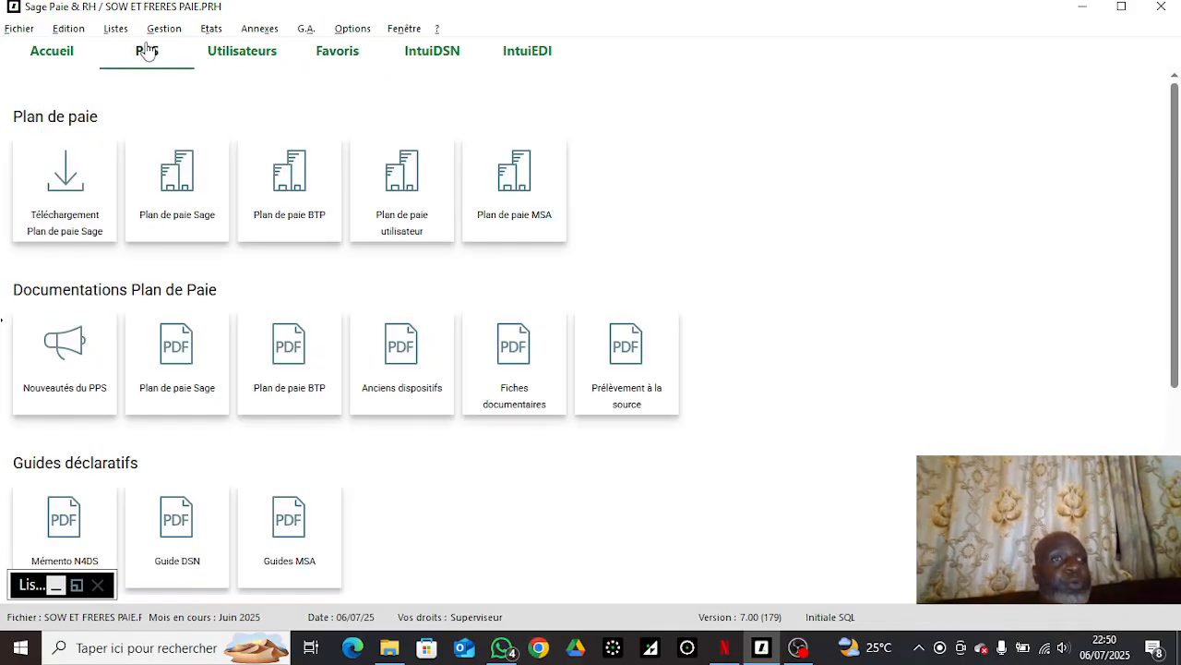
pyautogui.click(85, 173)
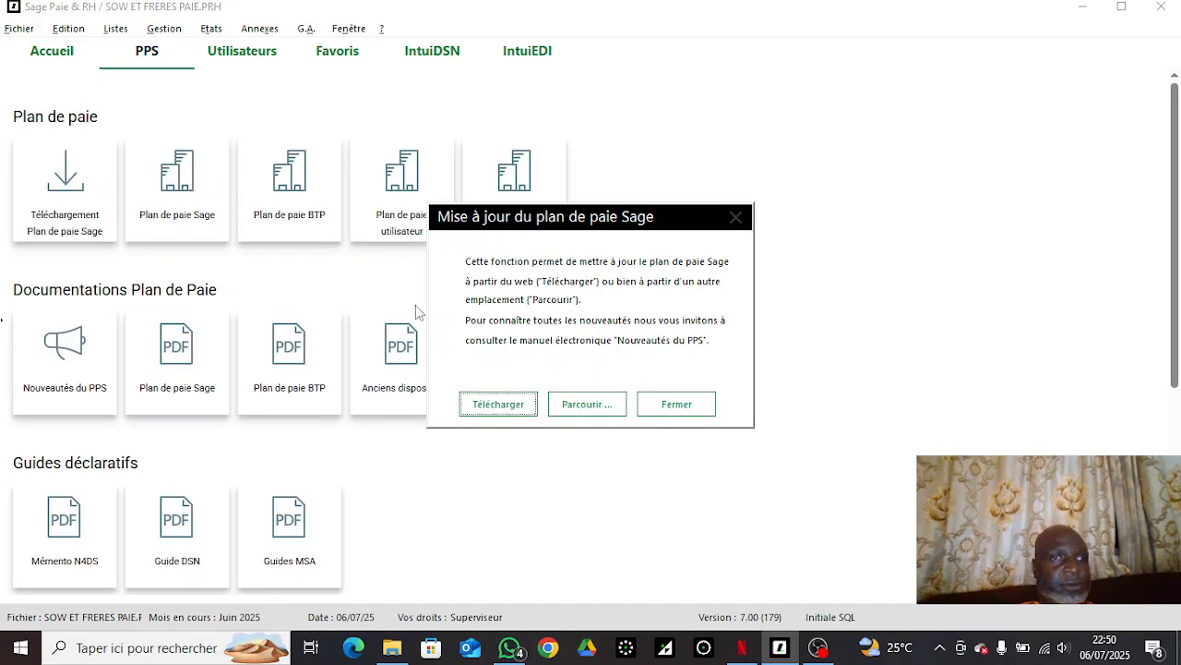
pyautogui.click(518, 405)
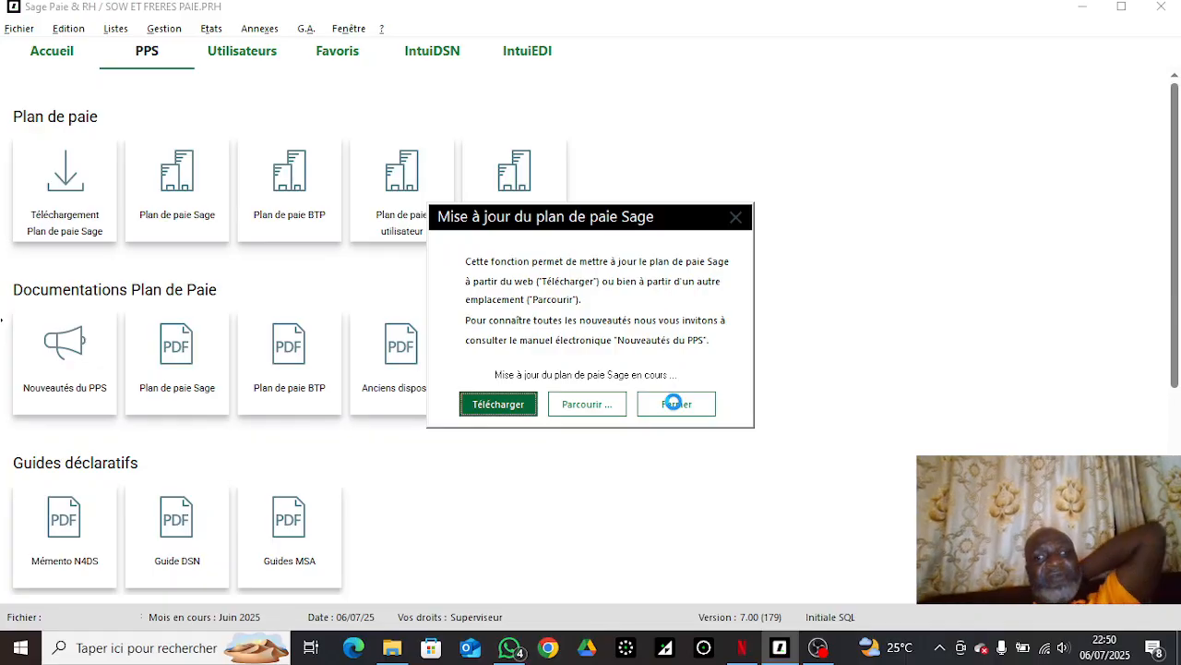
# Step: Check the recording in OBS, return to Sage Paie, and close the finished Sage payroll plan update
pyautogui.moveTo(818, 647)
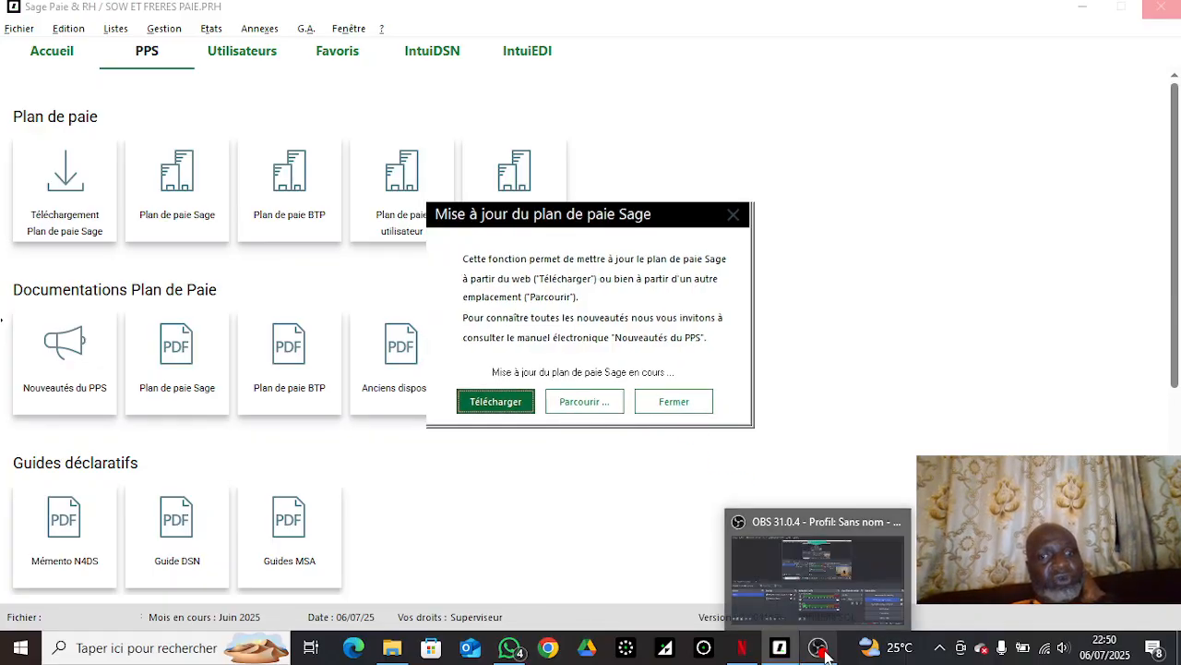
pyautogui.click(816, 597)
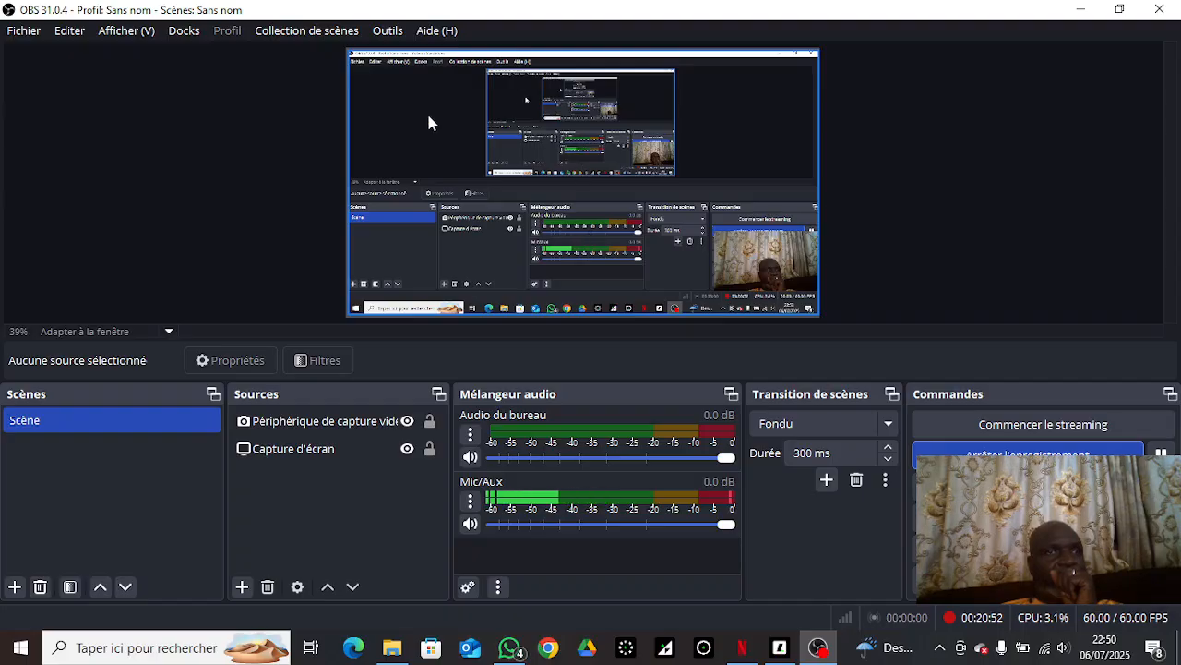
pyautogui.click(1089, 7)
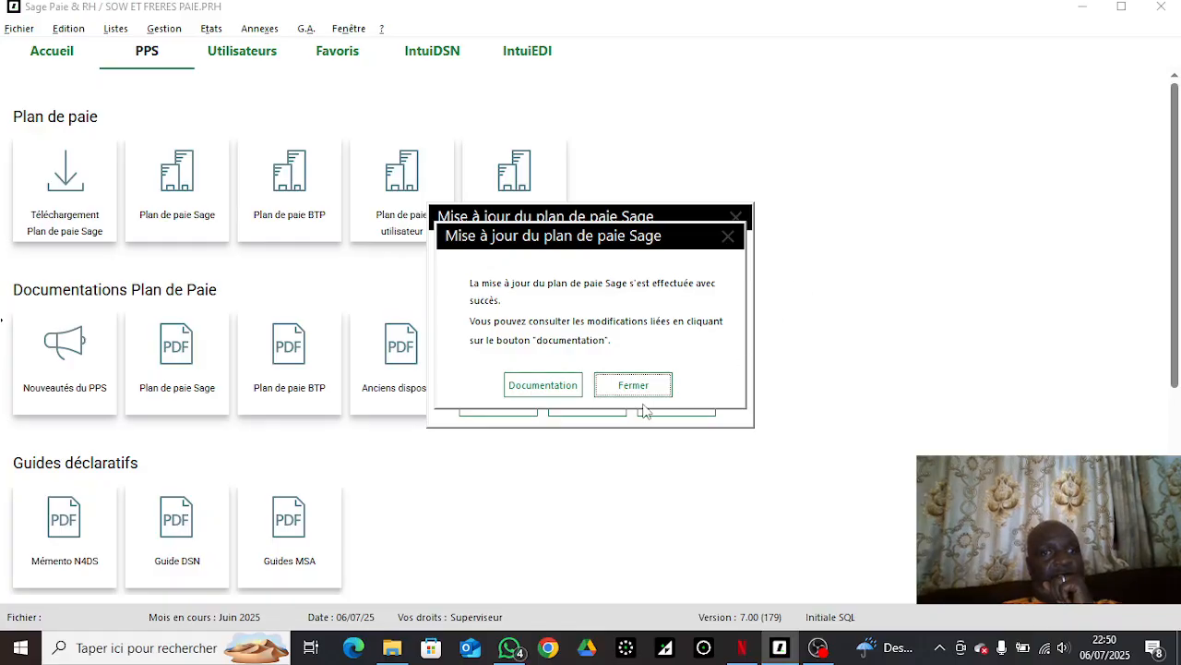
pyautogui.click(633, 388)
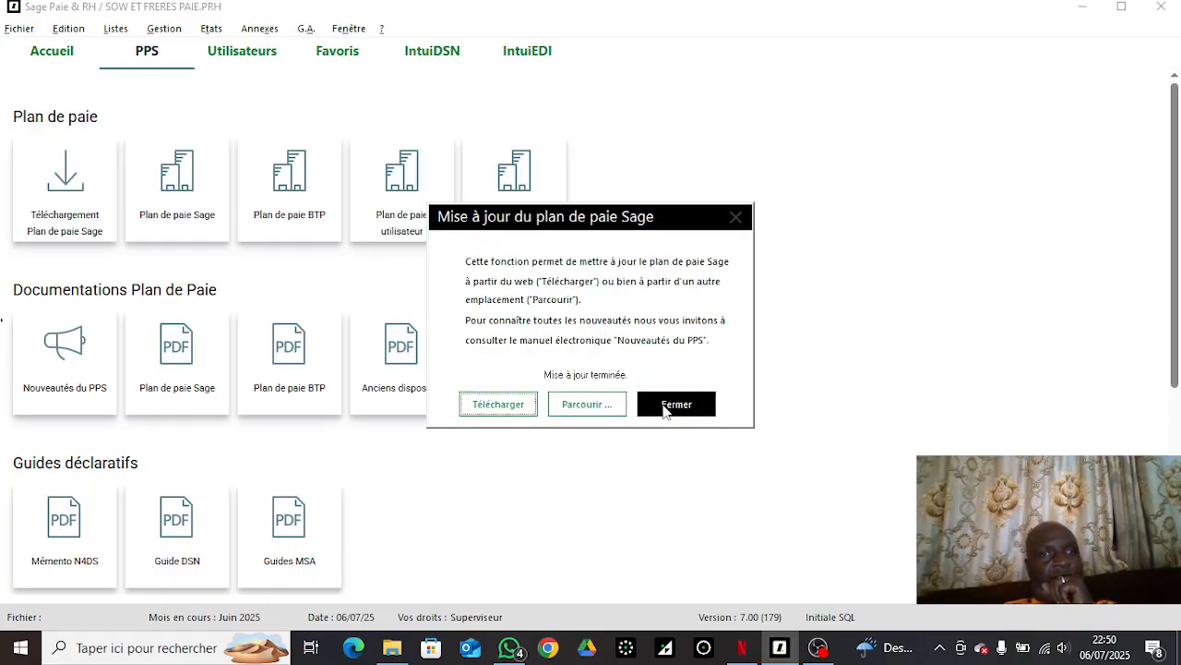
pyautogui.click(670, 410)
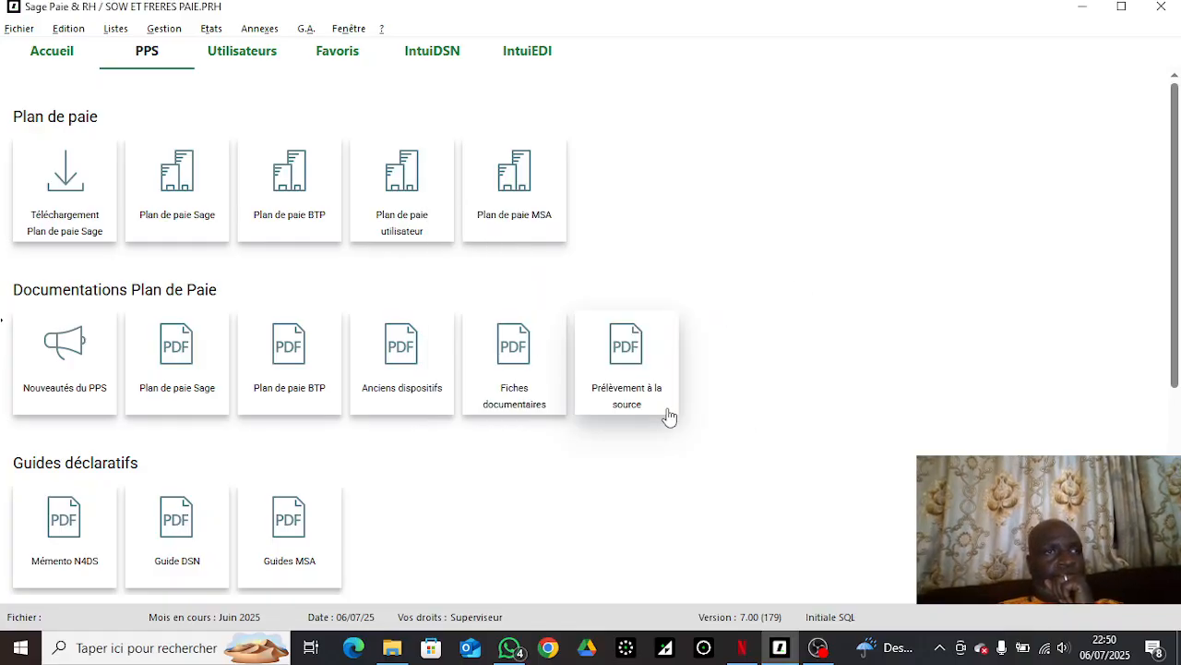
# Step: Open the Sage payroll plan and display its list of constants
pyautogui.click(203, 205)
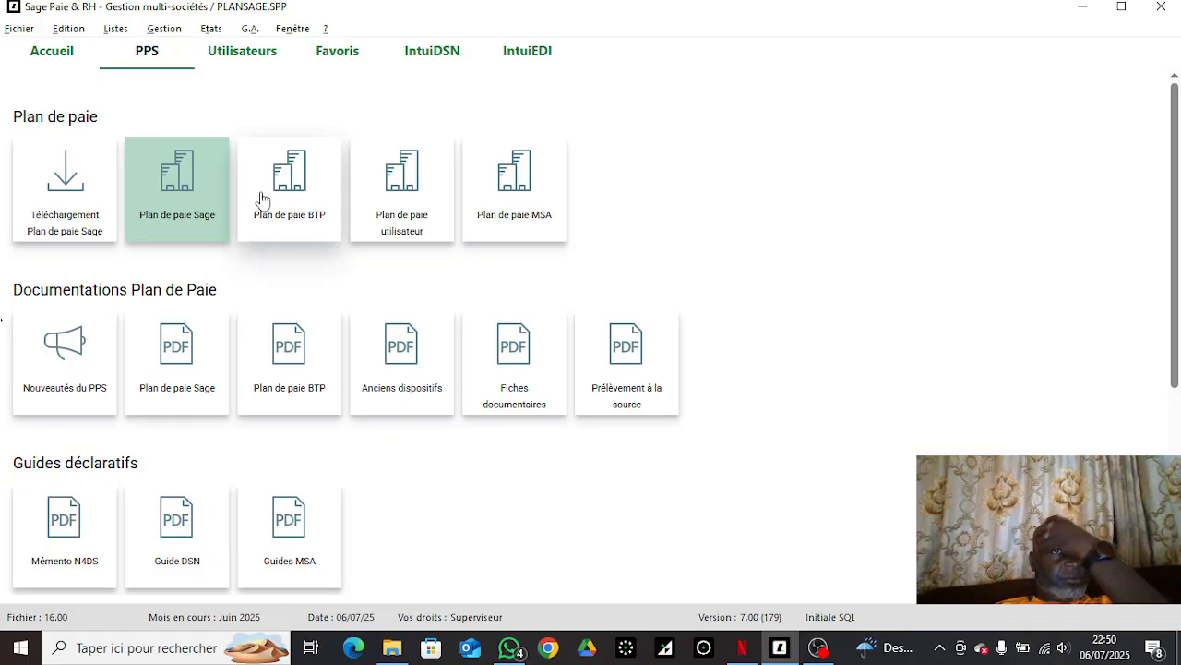
pyautogui.click(115, 29)
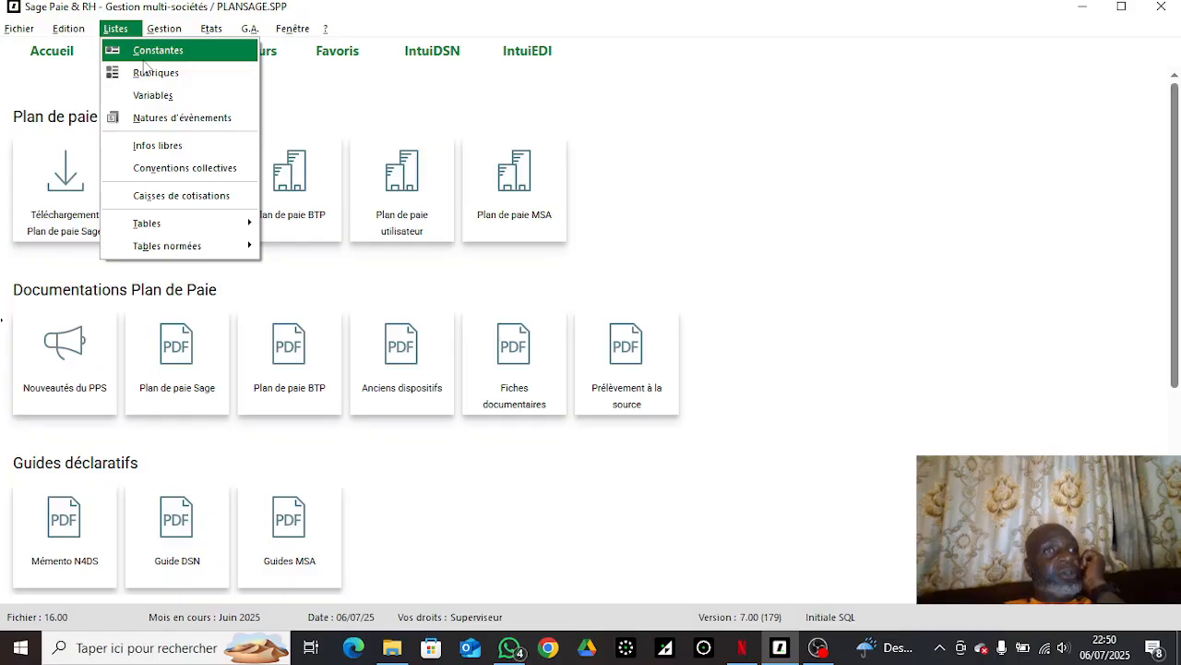
pyautogui.click(144, 57)
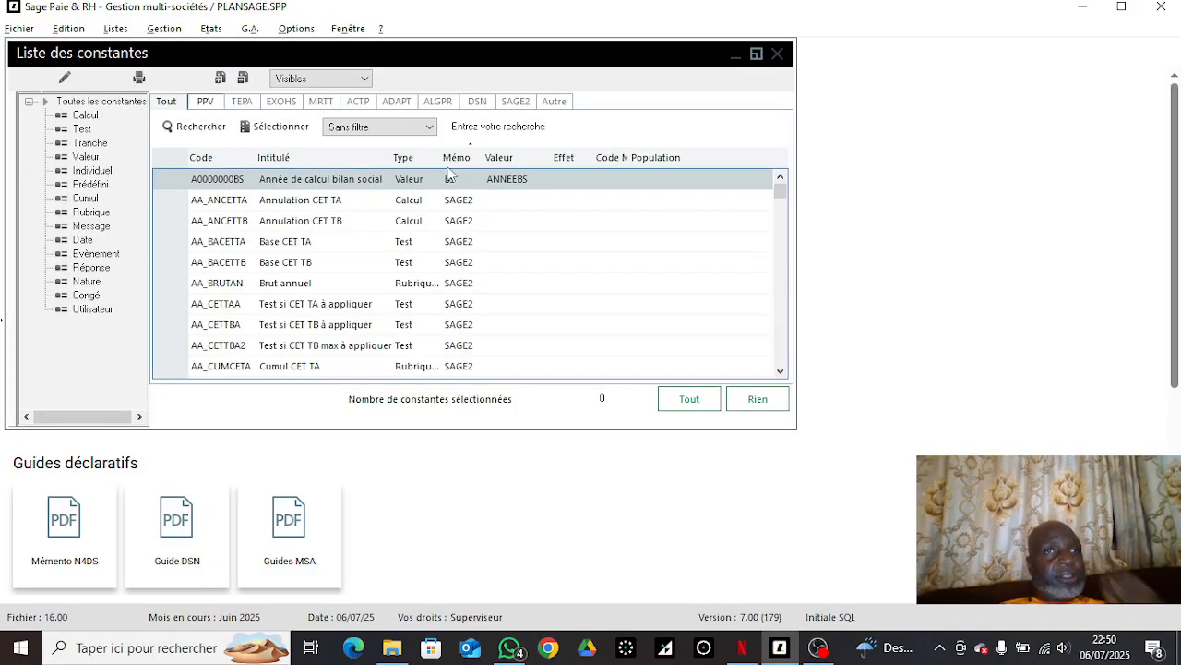
pyautogui.click(208, 158)
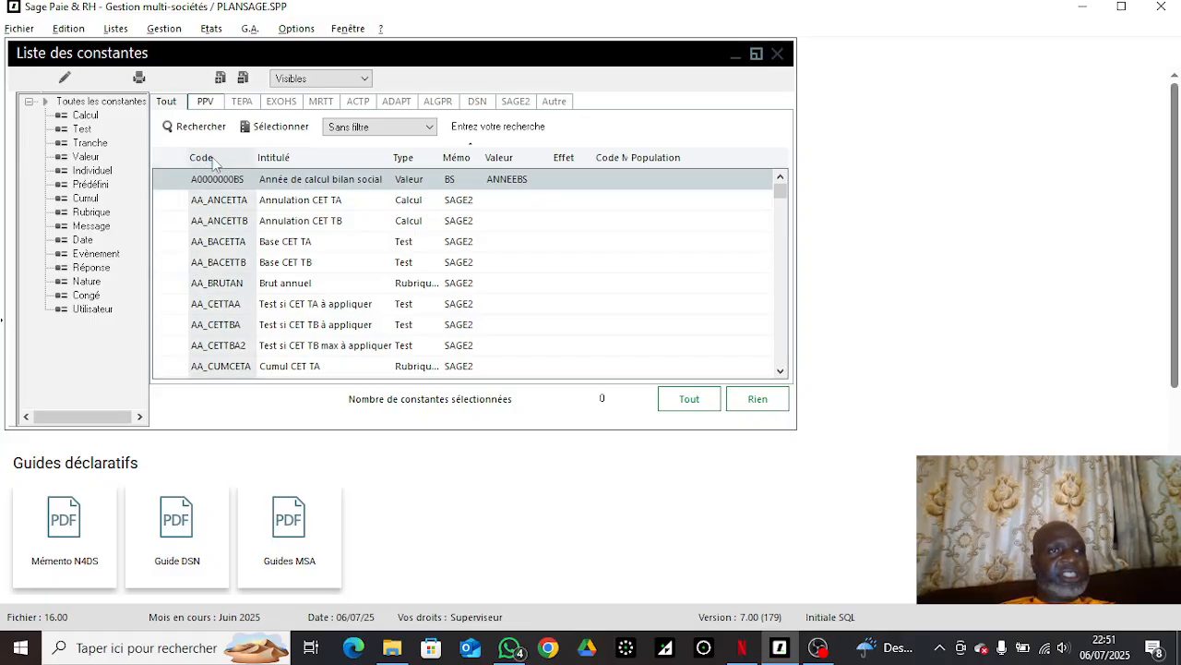
# Step: Search the Sage plan's constants for SALBA and clear the search
pyautogui.click(486, 130)
pyautogui.write('SAL')
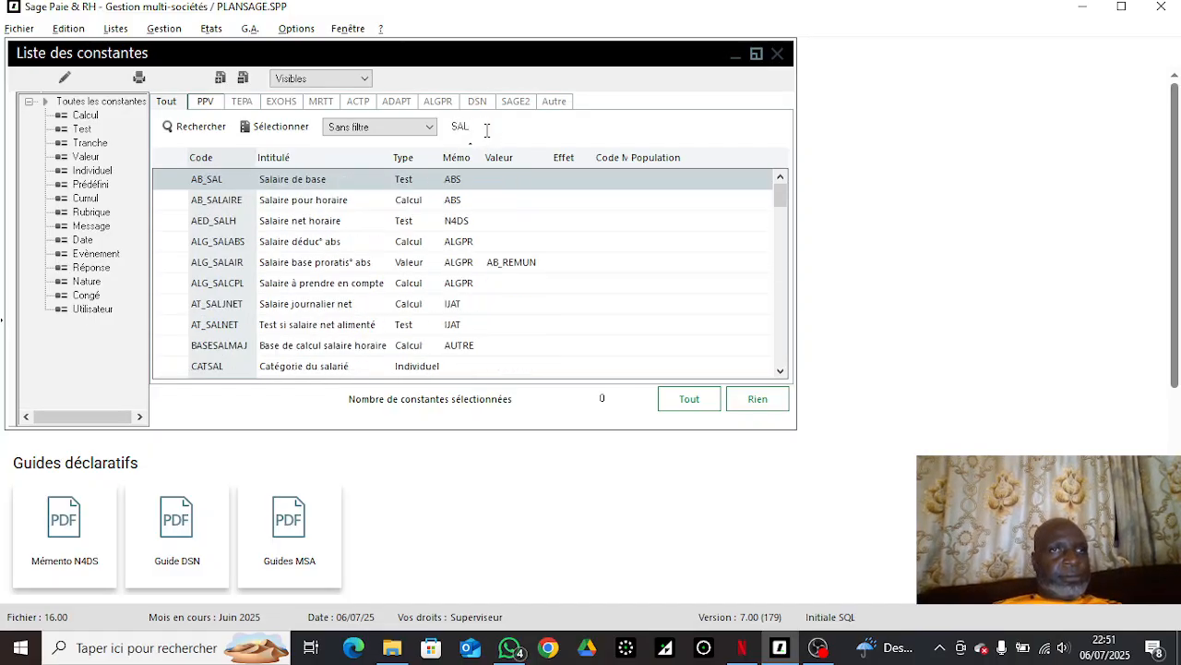
pyautogui.write('BA')
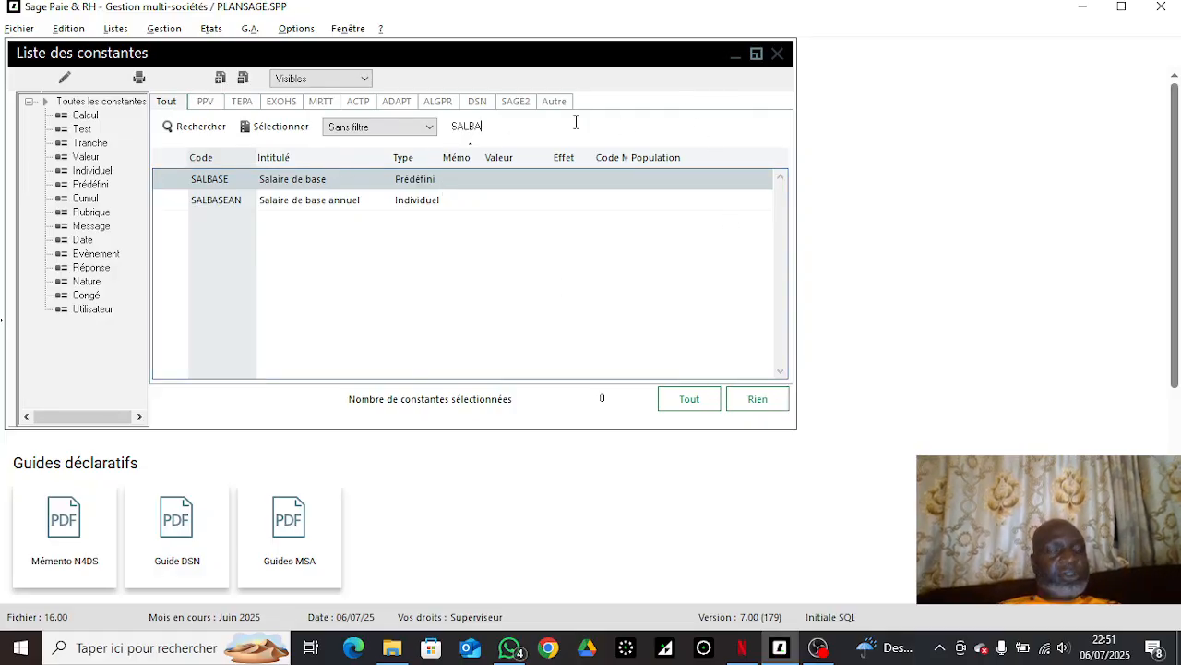
pyautogui.press('BackSpace')
pyautogui.press('BackSpace')
pyautogui.press('BackSpace')
pyautogui.press('BackSpace')
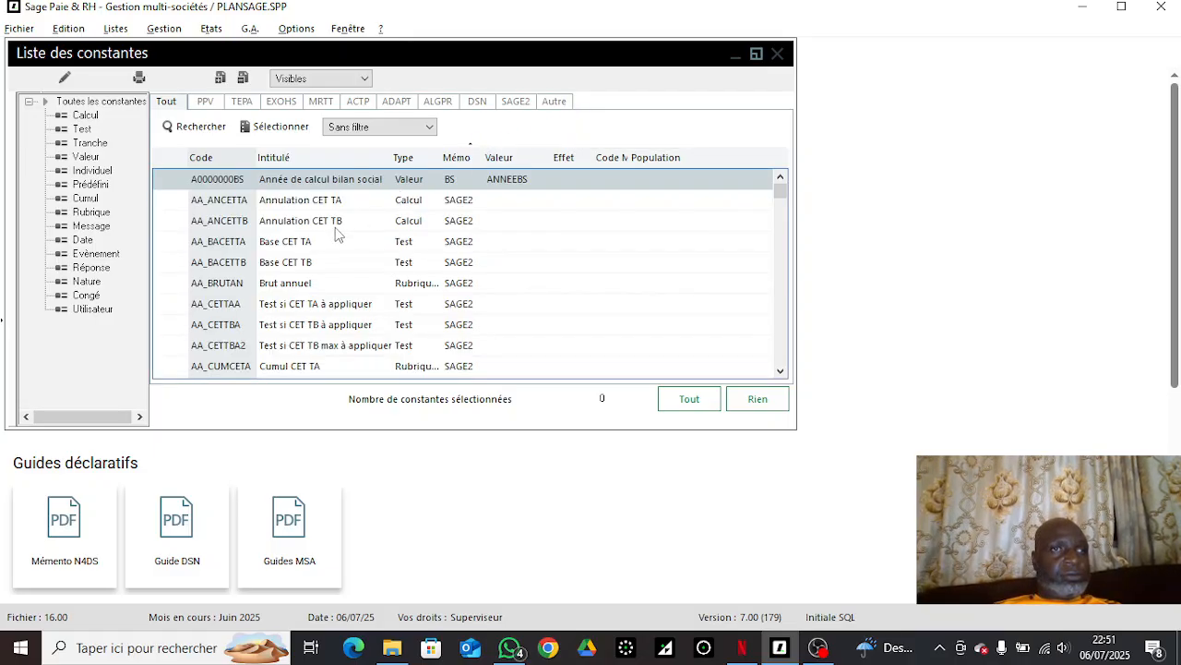
# Step: Select all constants of the Sage plan and add the SOW ET FRERES PAIE file to the company update
pyautogui.click(336, 227)
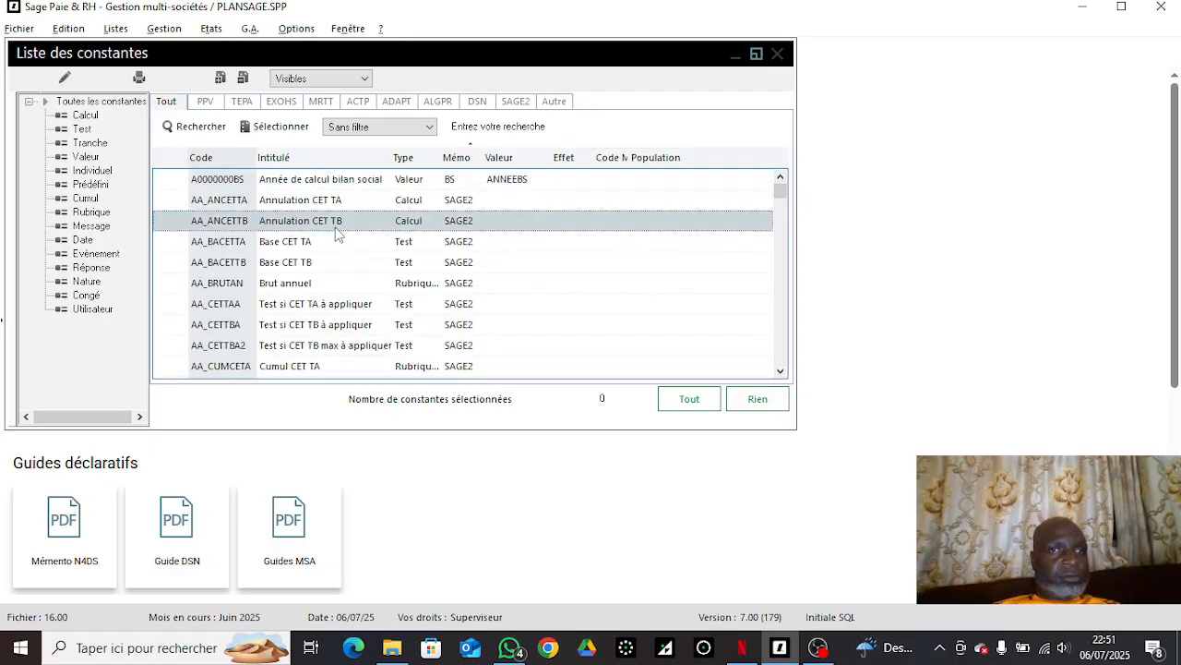
pyautogui.click(693, 401)
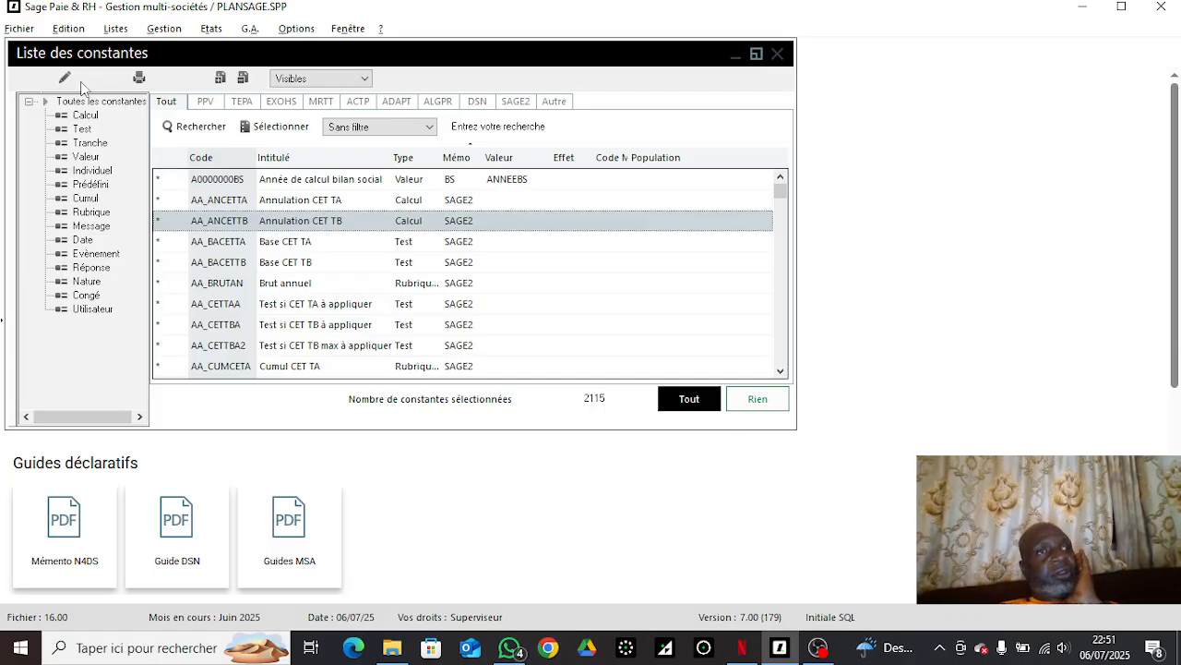
pyautogui.click(21, 33)
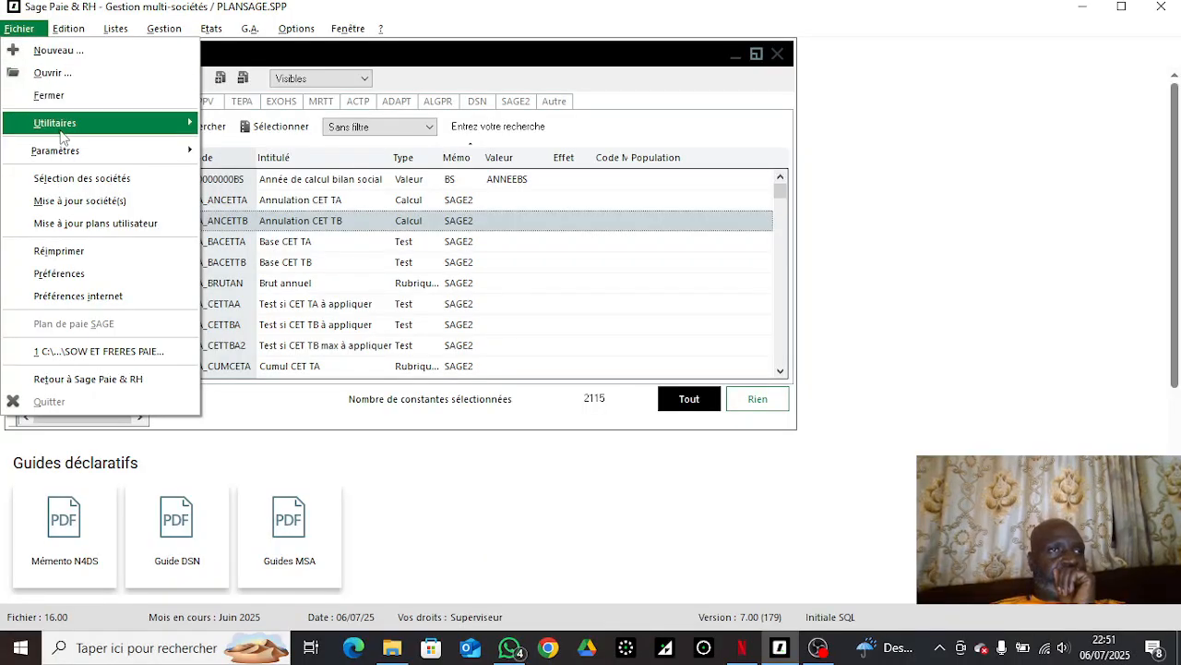
pyautogui.moveTo(67, 153)
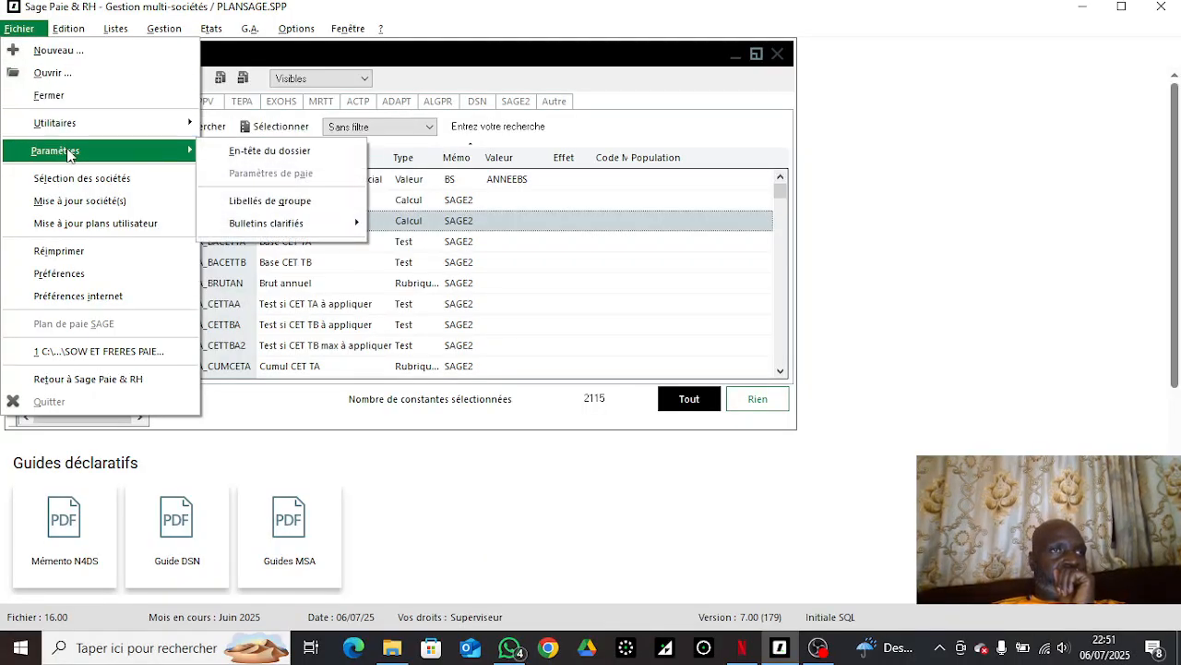
pyautogui.click(82, 201)
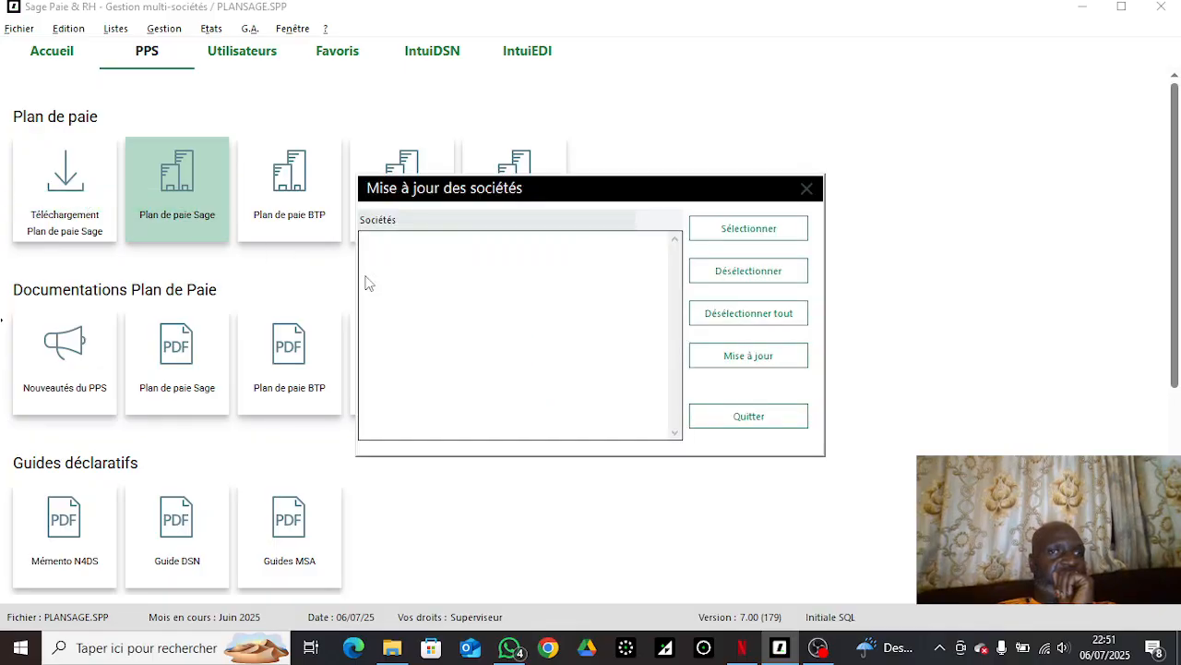
pyautogui.click(735, 230)
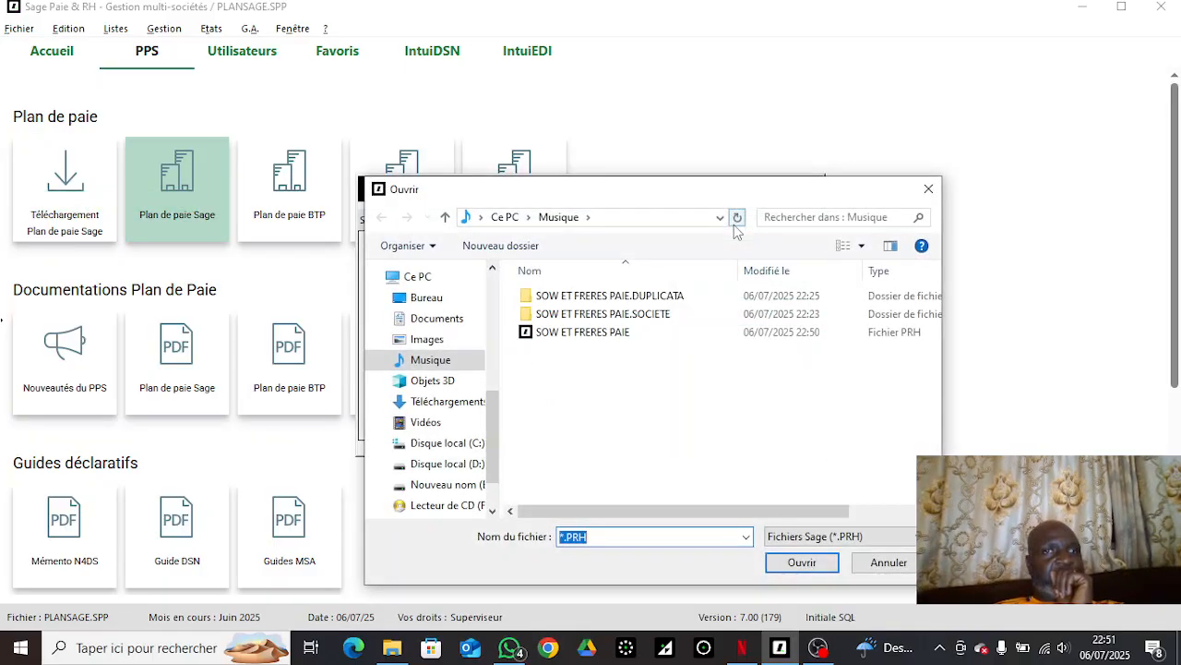
pyautogui.doubleClick(647, 331)
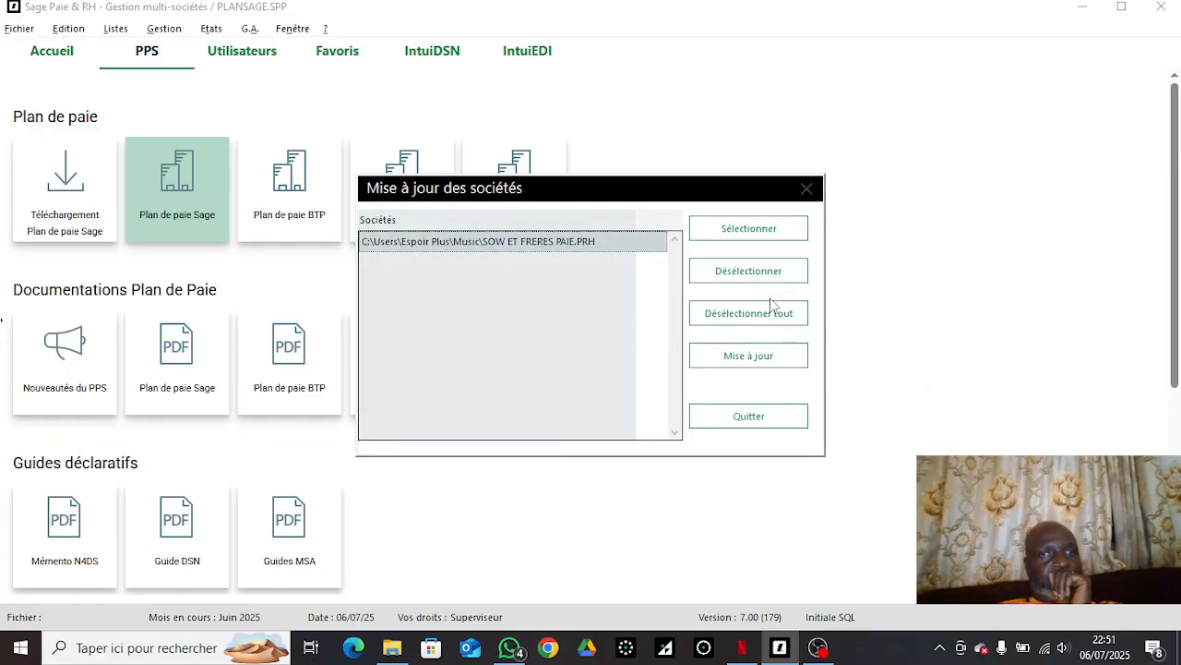
# Step: Update the company with a report and effective-date control enabled, and close the report preview and the update dialog
pyautogui.click(765, 362)
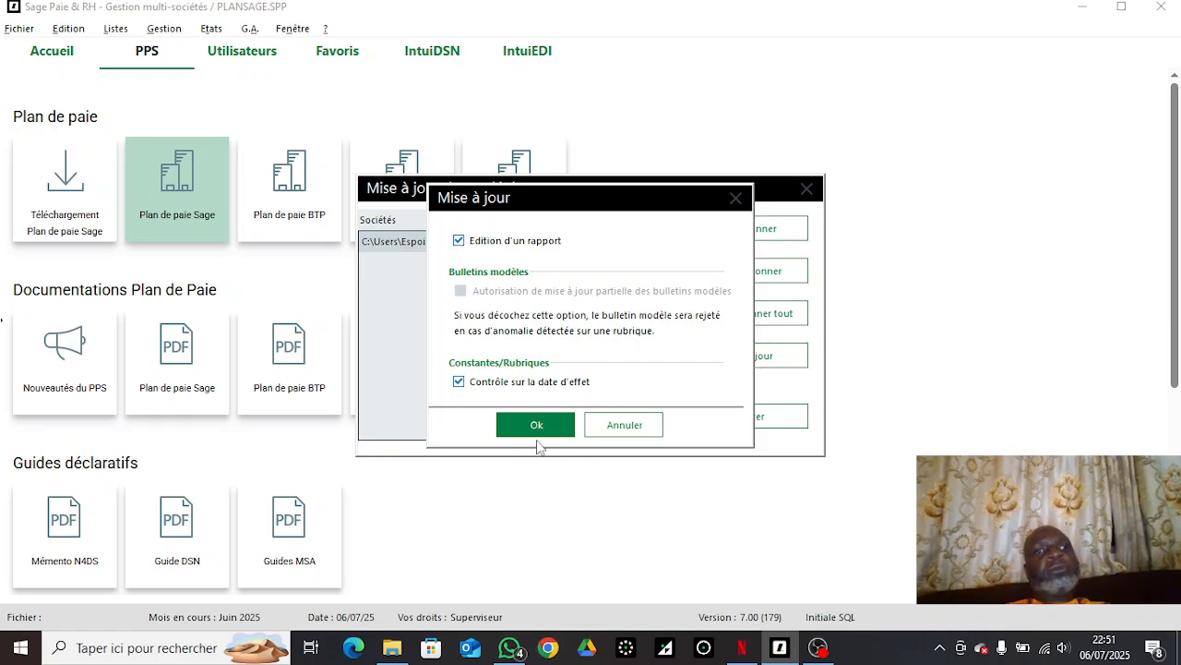
pyautogui.click(536, 426)
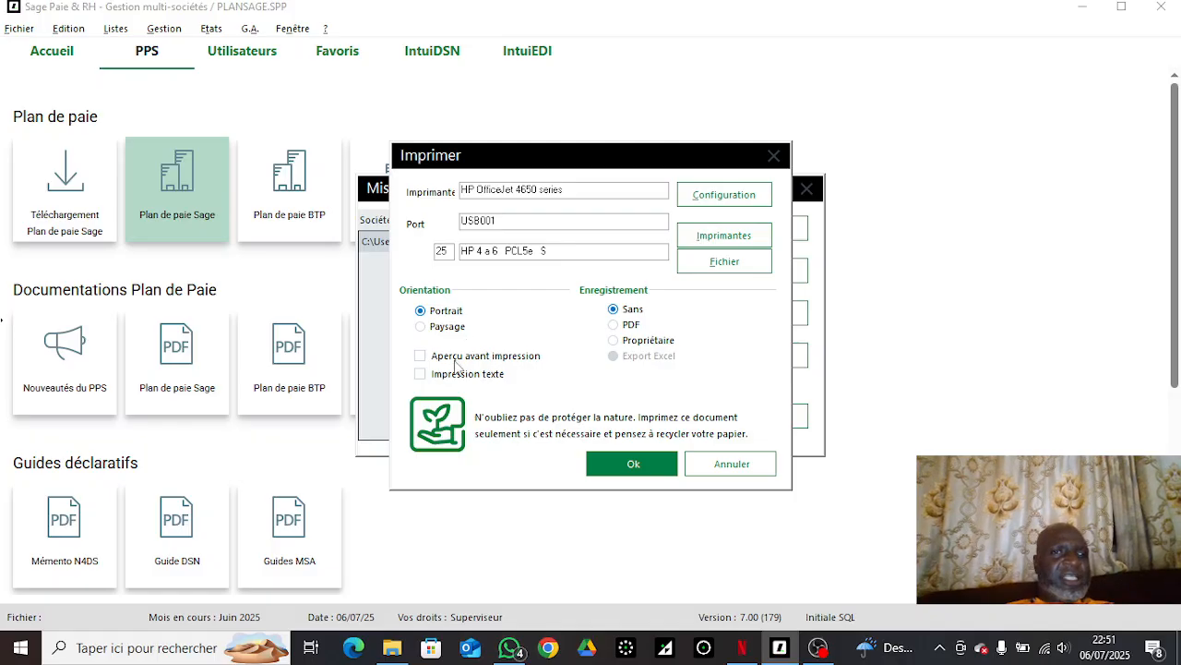
pyautogui.click(607, 462)
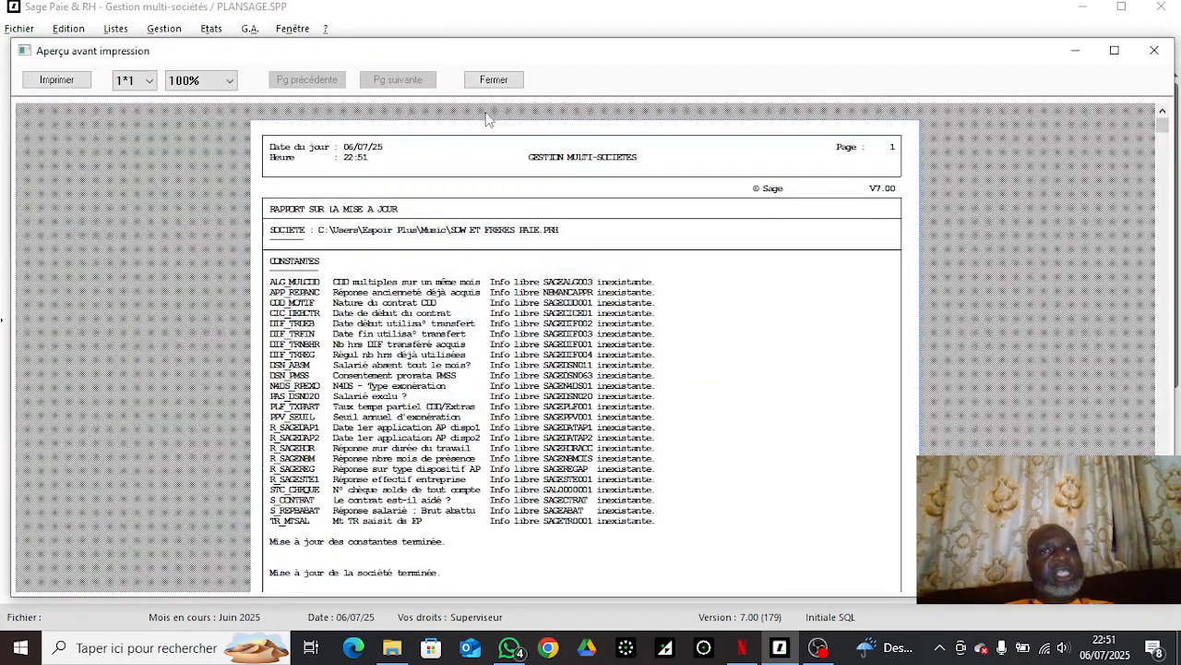
pyautogui.click(494, 79)
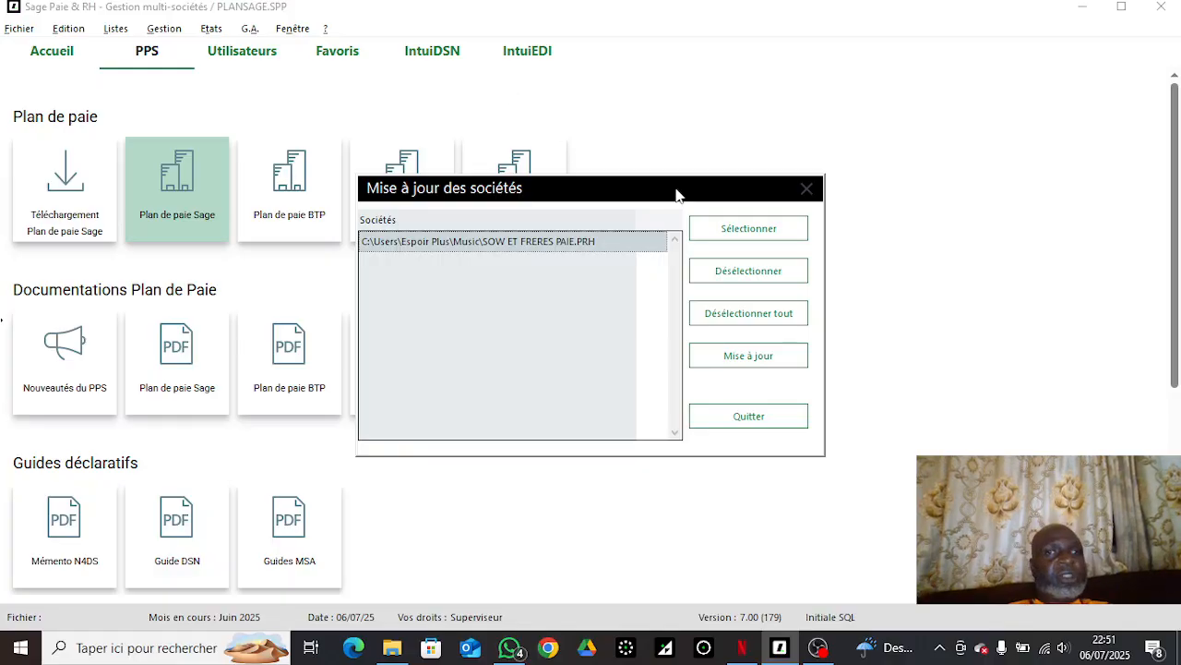
pyautogui.click(767, 426)
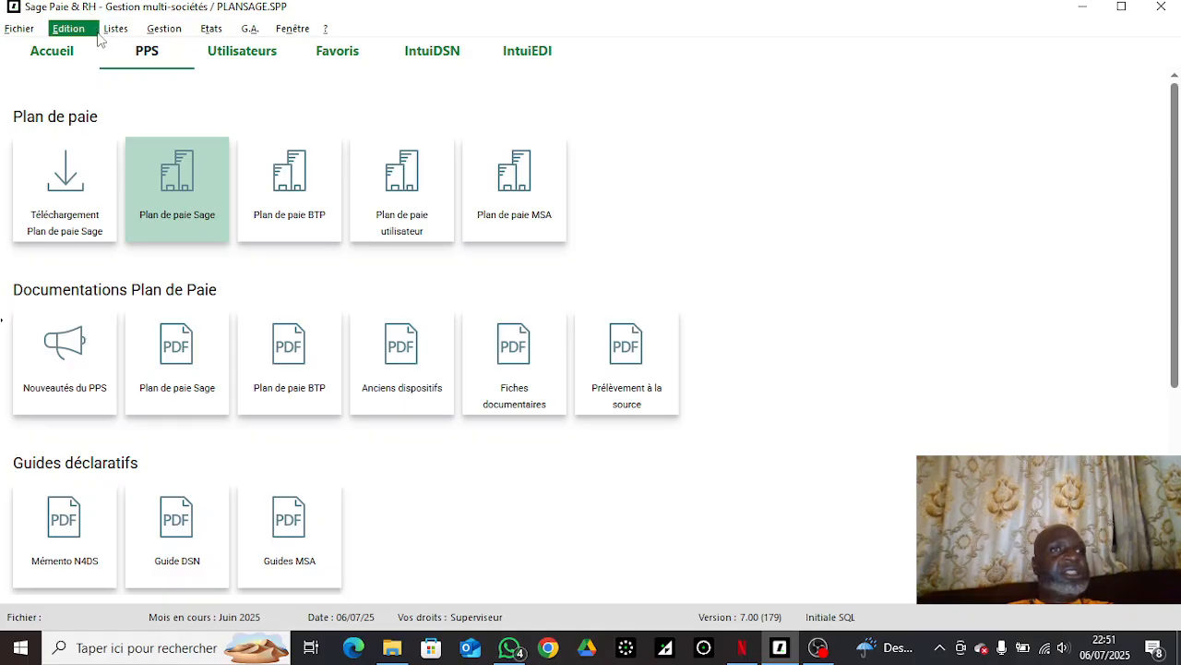
# Step: Open the SOW RT FRERES PAIE company file from the home page and restore its list of rubriques
pyautogui.click(55, 53)
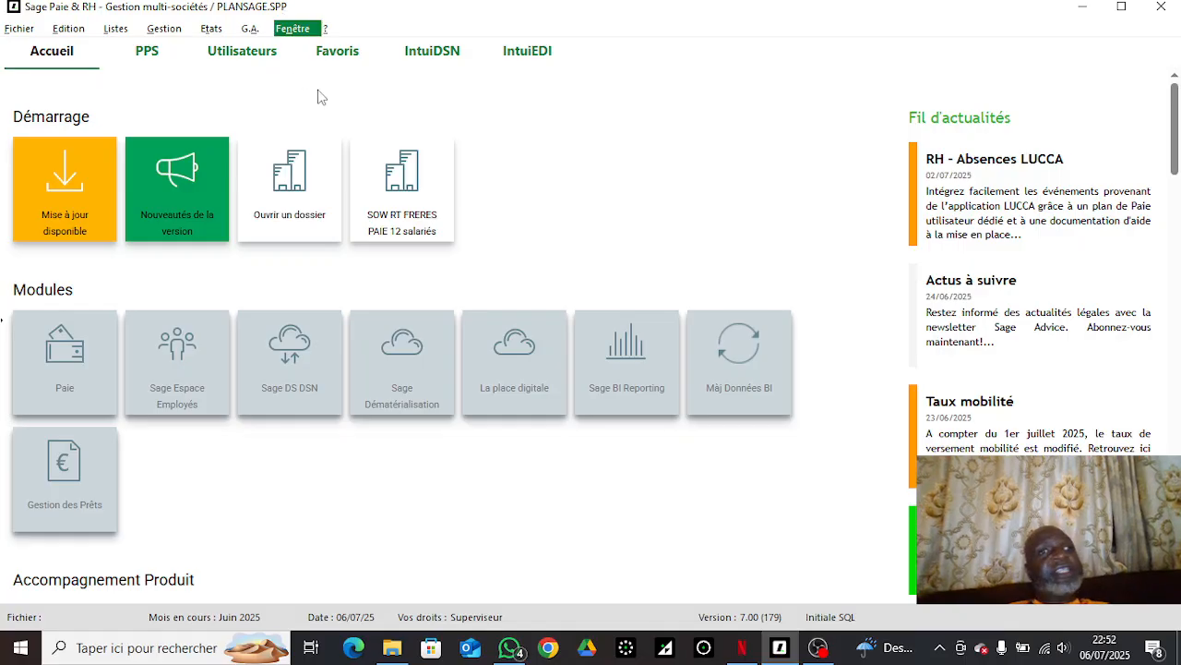
pyautogui.click(397, 199)
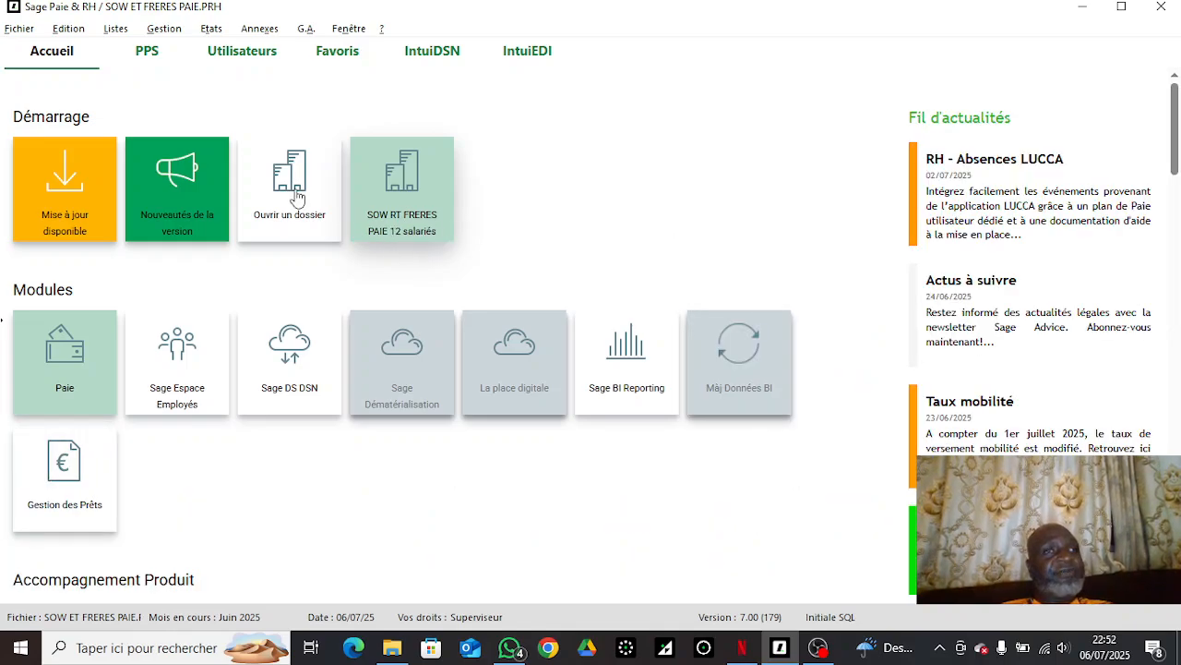
pyautogui.click(118, 29)
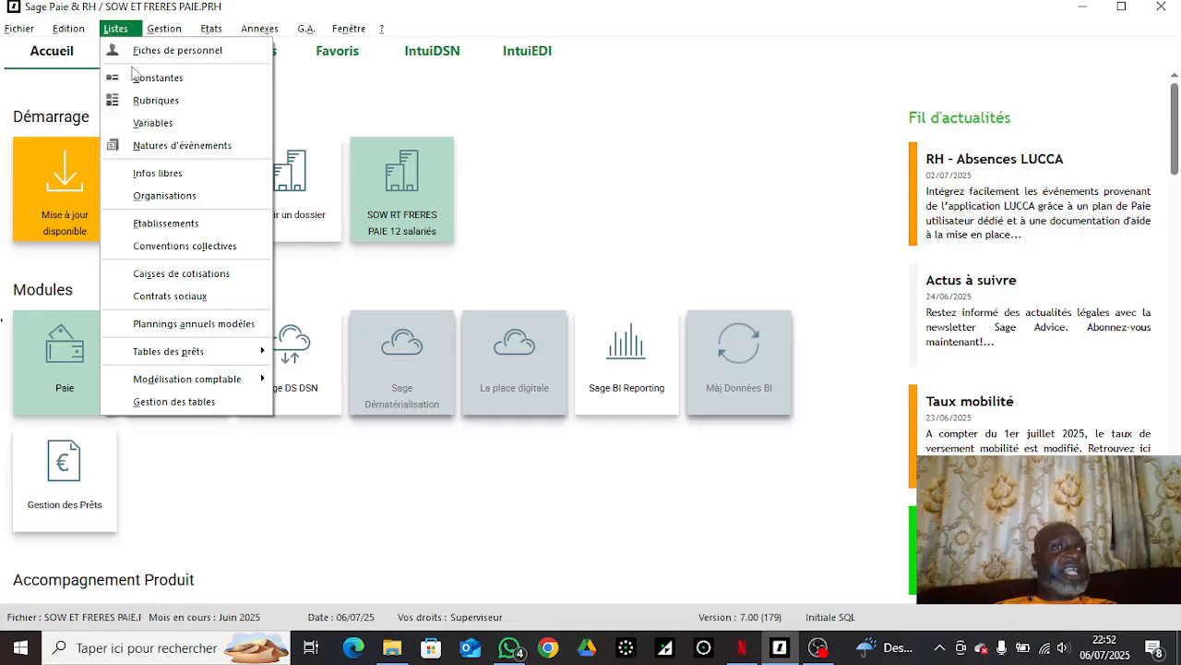
pyautogui.click(143, 104)
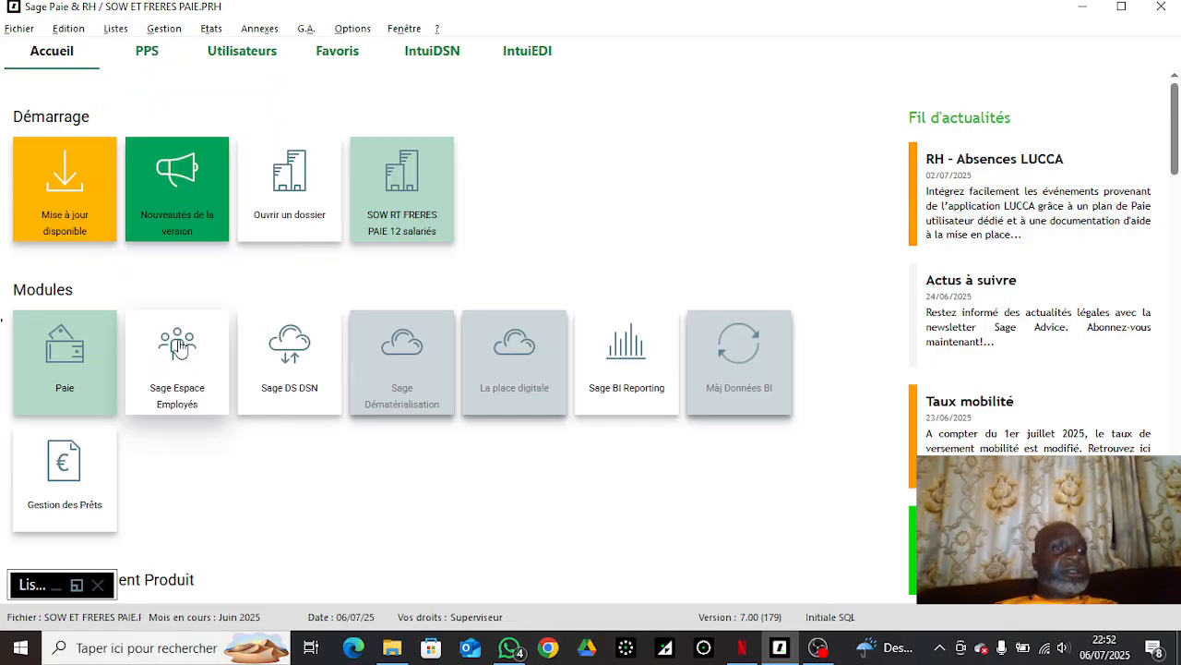
pyautogui.click(72, 580)
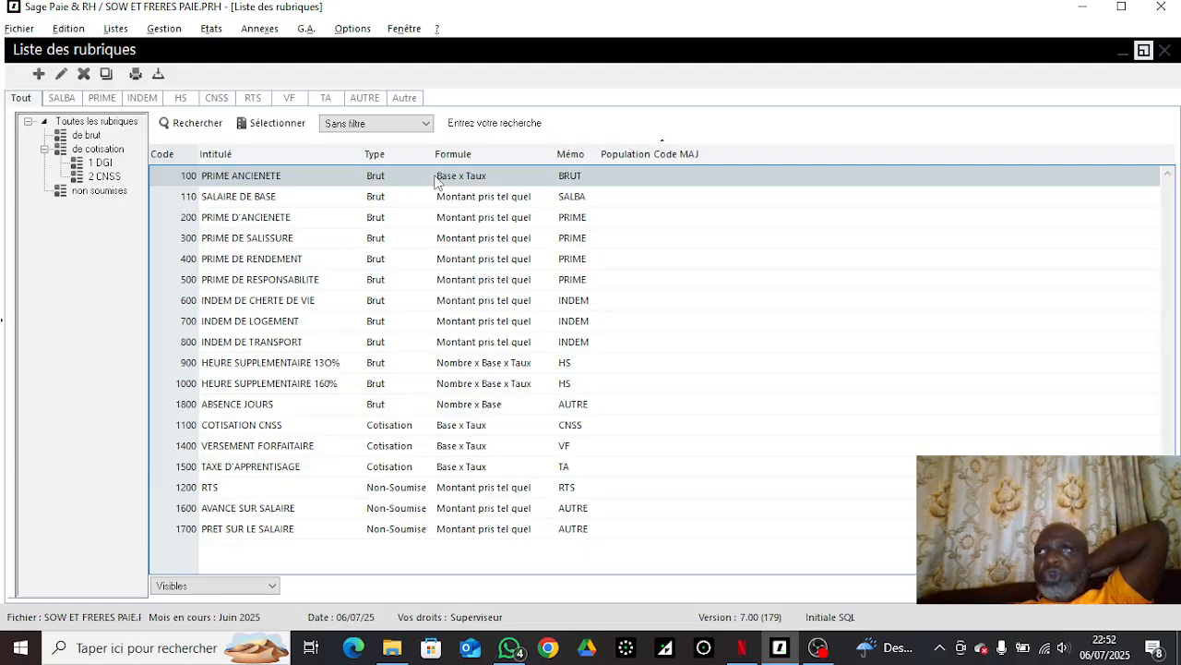
# Step: Consult the seniority rate scale photo in WhatsApp, return to Sage Paie, and set the calculation base of rubrique 100 PRIME ANCIENETE to SALBASE
pyautogui.click(519, 653)
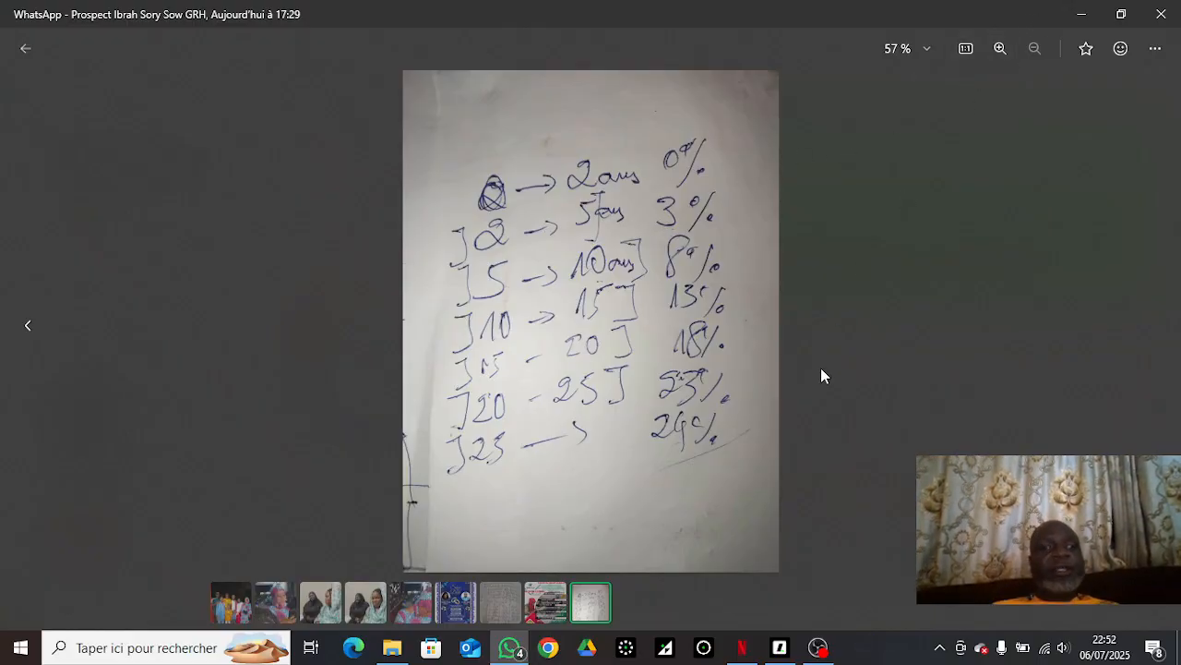
pyautogui.click(781, 648)
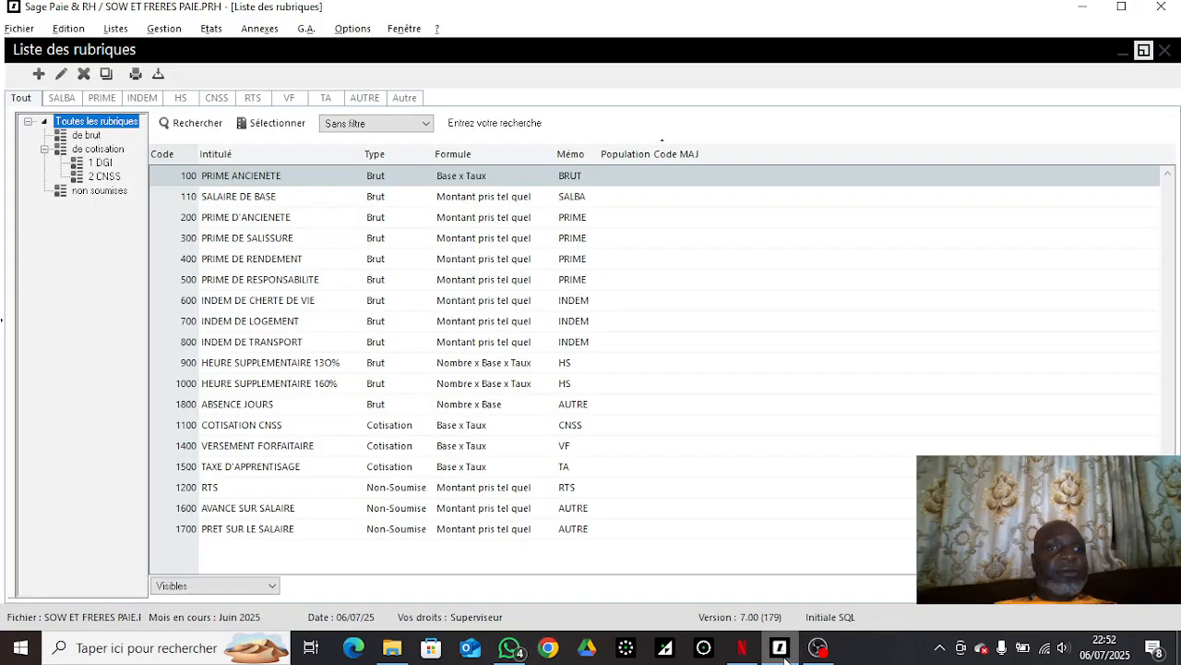
pyautogui.doubleClick(413, 179)
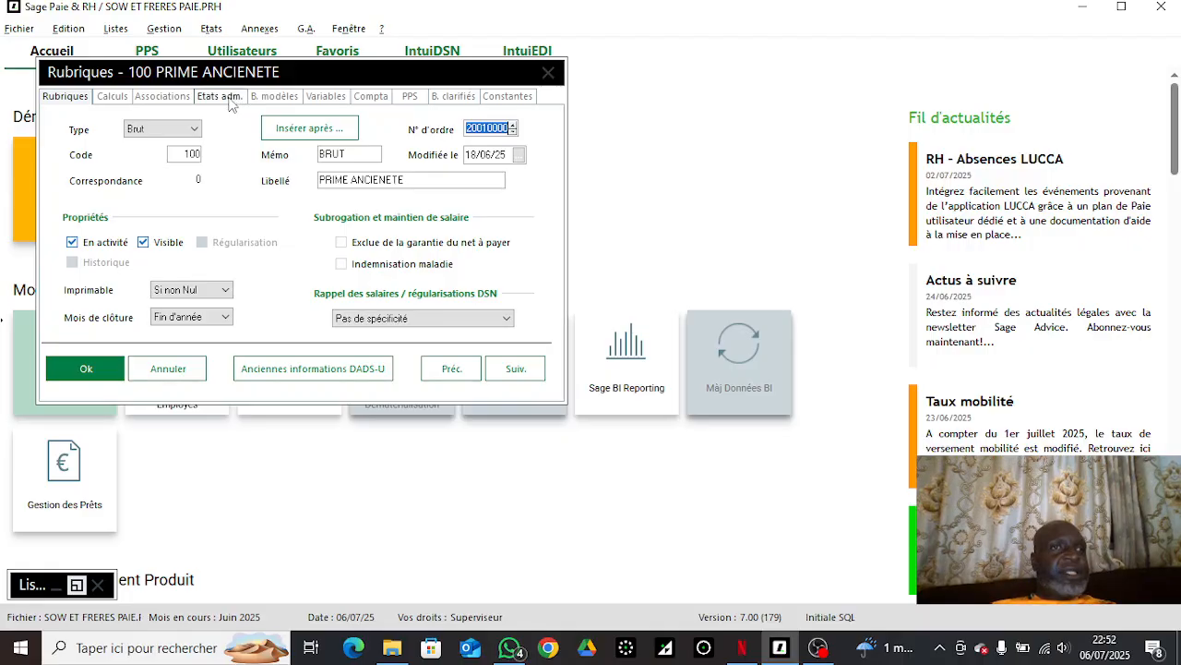
pyautogui.click(125, 96)
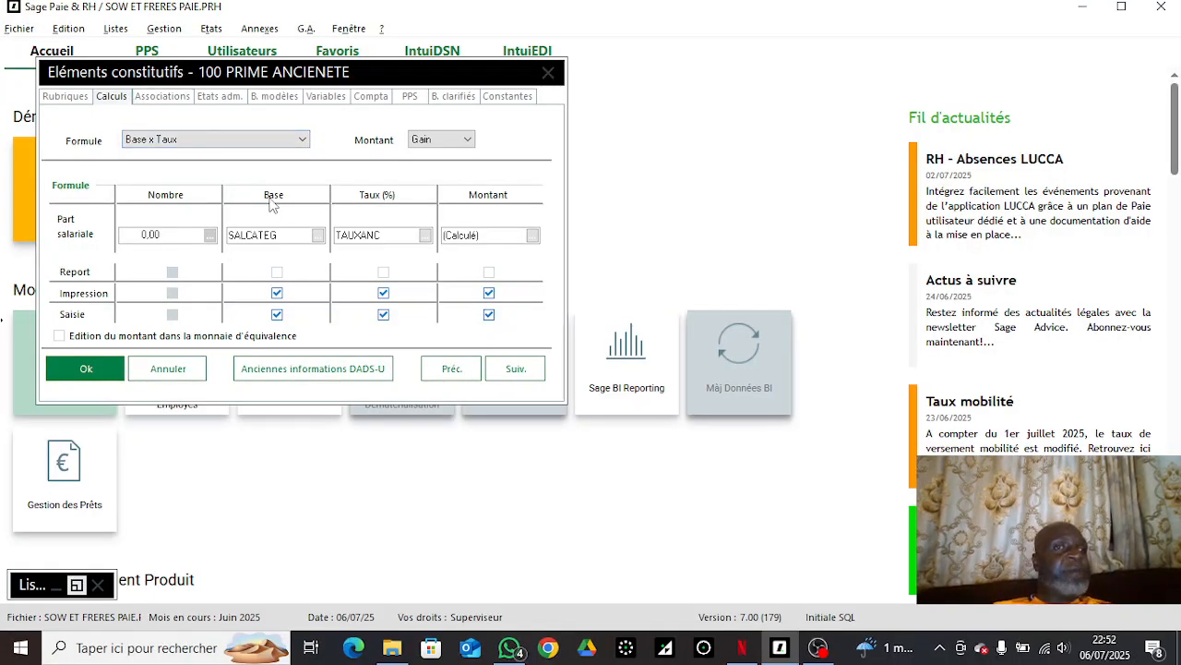
pyautogui.doubleClick(280, 235)
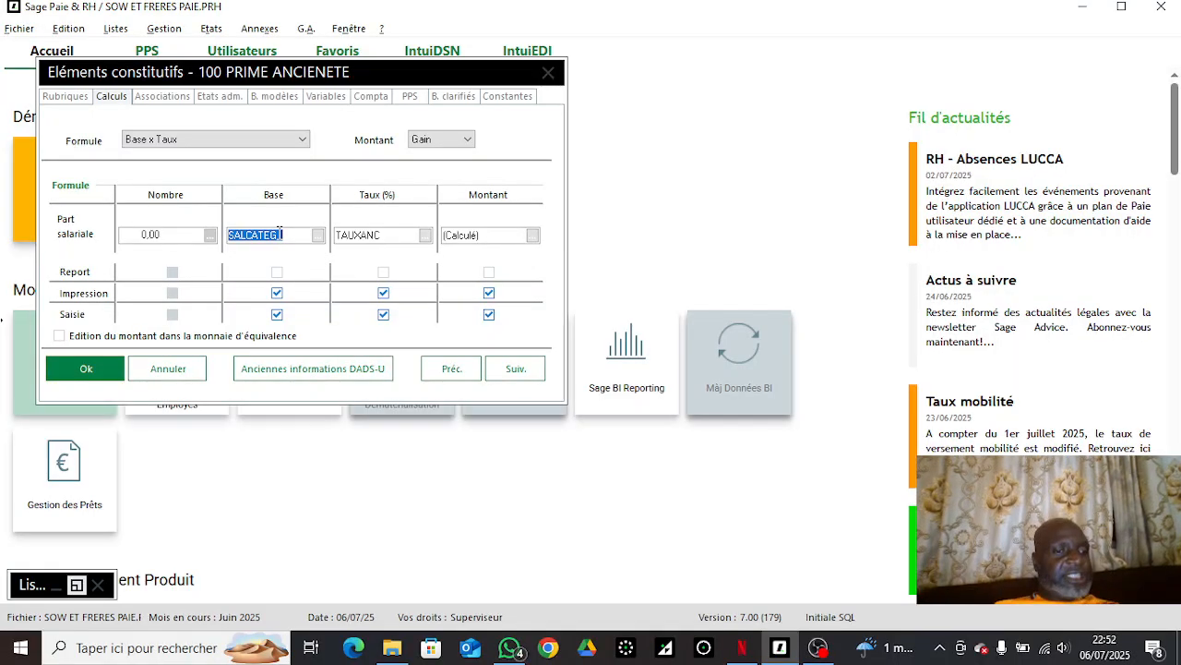
pyautogui.write('S')
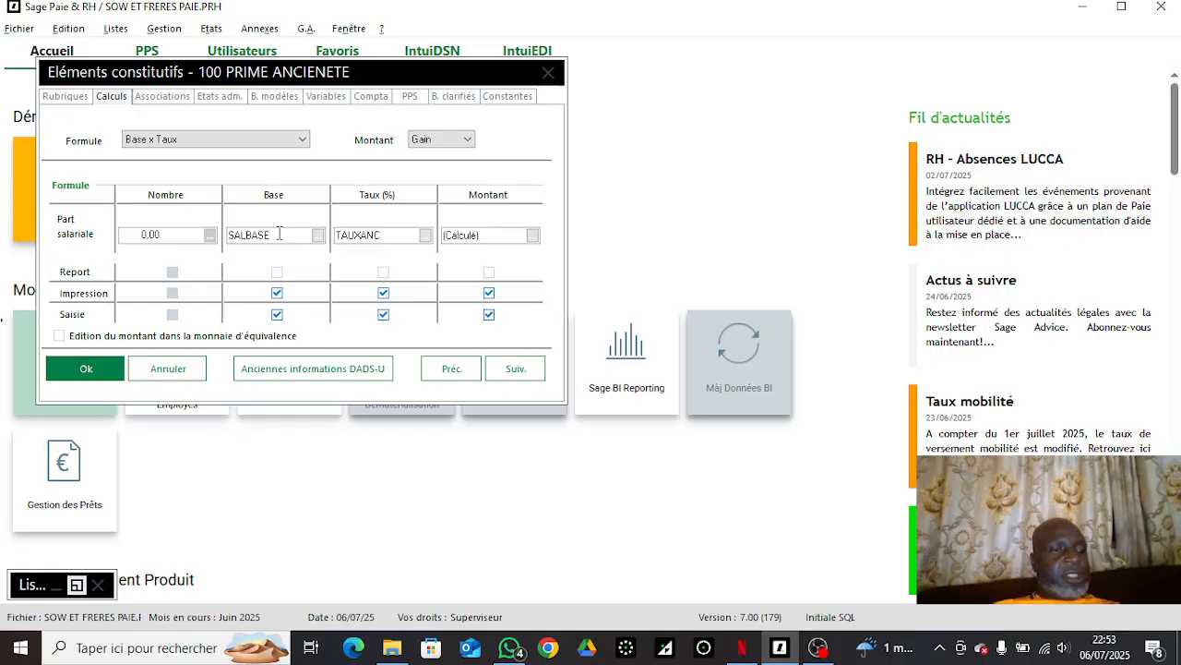
# Step: Set the rate (Taux) of the PRIME ANCIENETE calculation to the constant ANCTAUX
pyautogui.press('Tab')
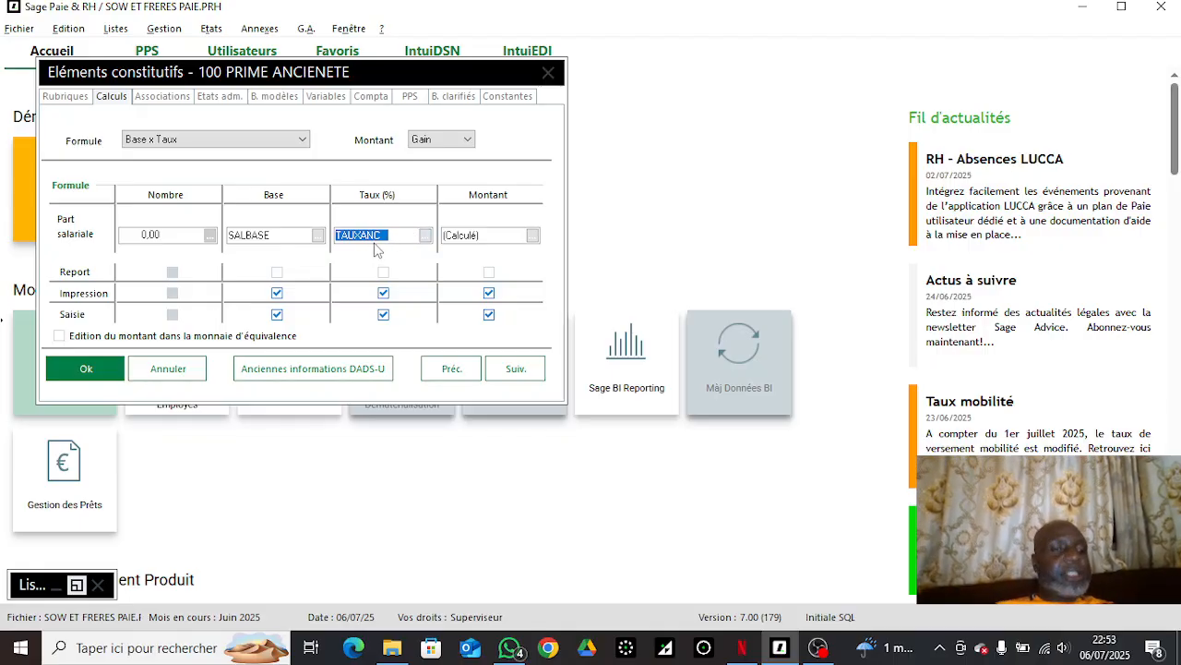
pyautogui.write('ANCT')
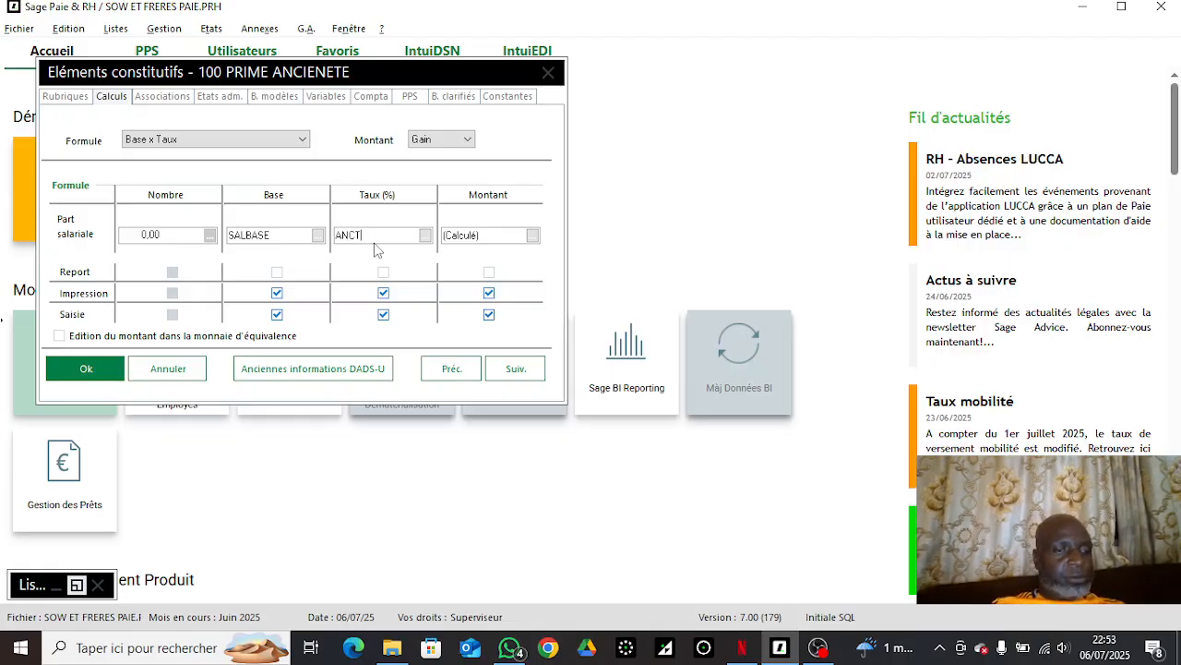
pyautogui.write('AUX')
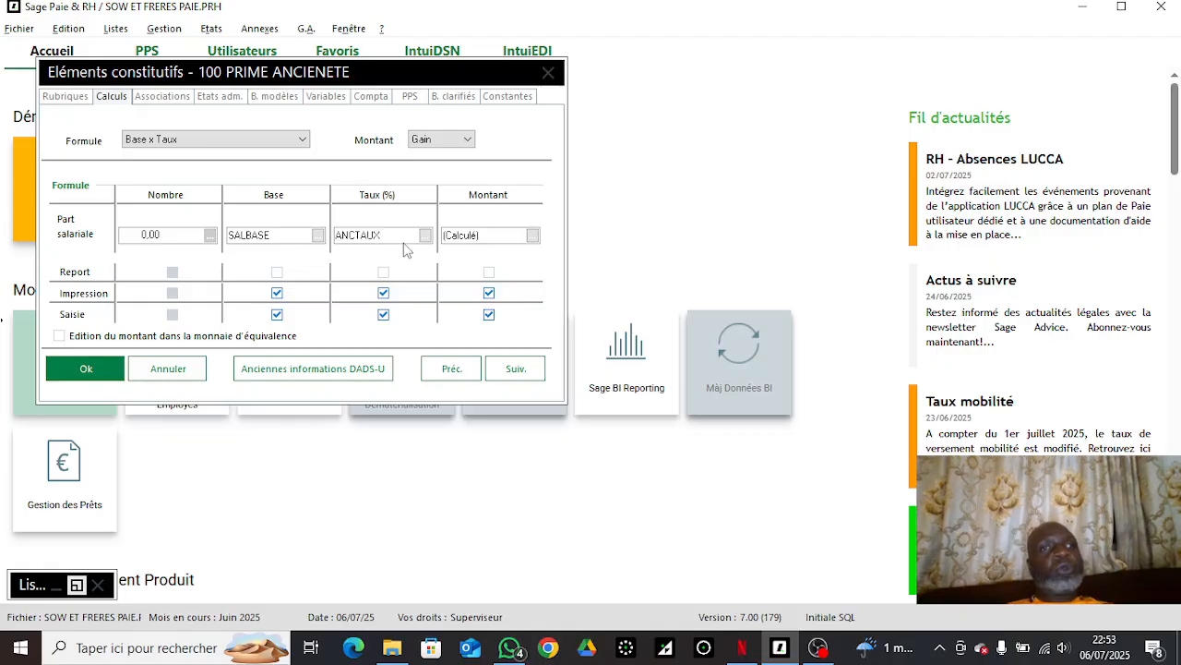
# Step: Open the ANCTAUX constant from the list of constants for editing and set its comparison direction to <= Inférieur ou égal
pyautogui.click(426, 235)
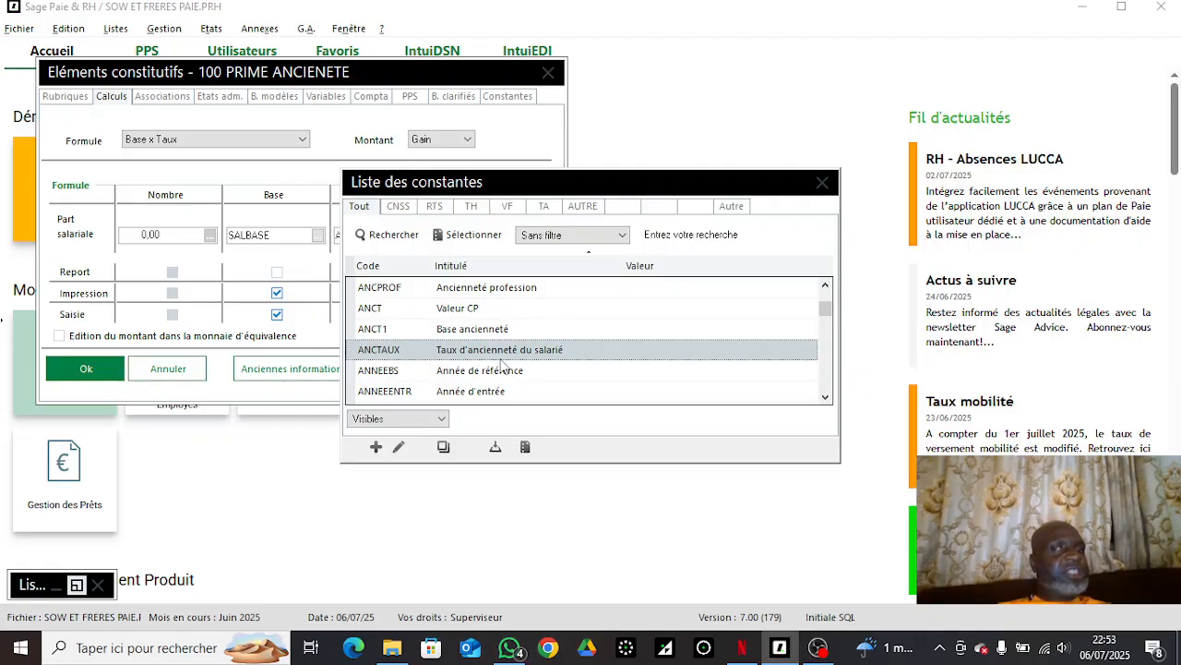
pyautogui.click(401, 449)
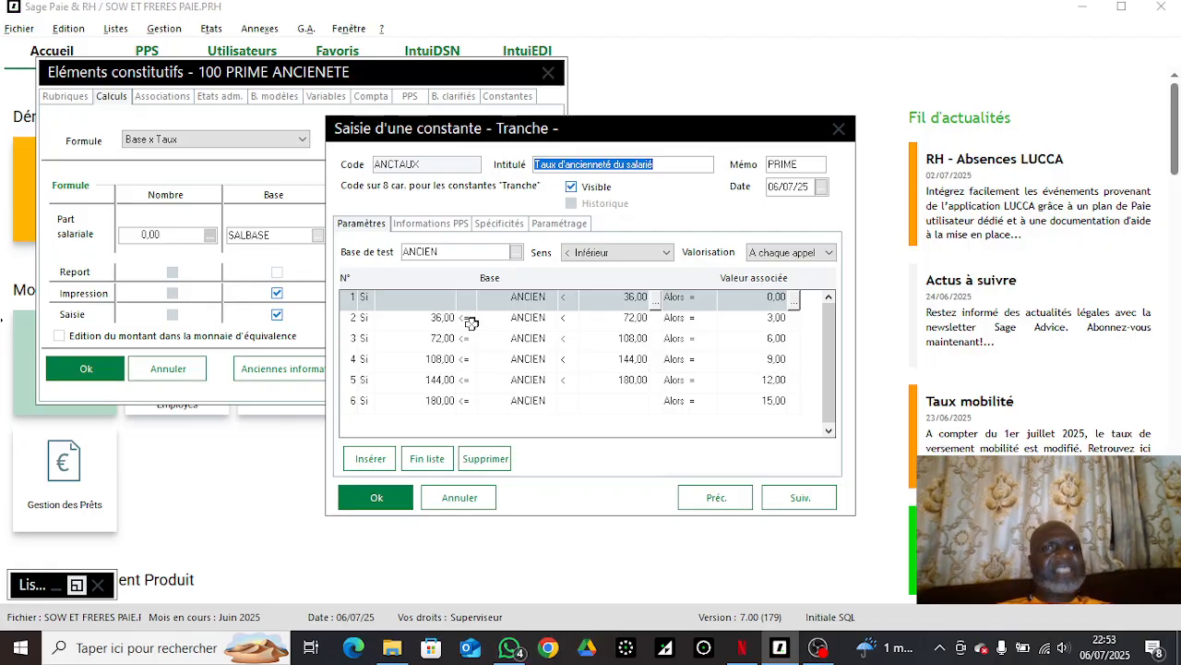
pyautogui.click(591, 255)
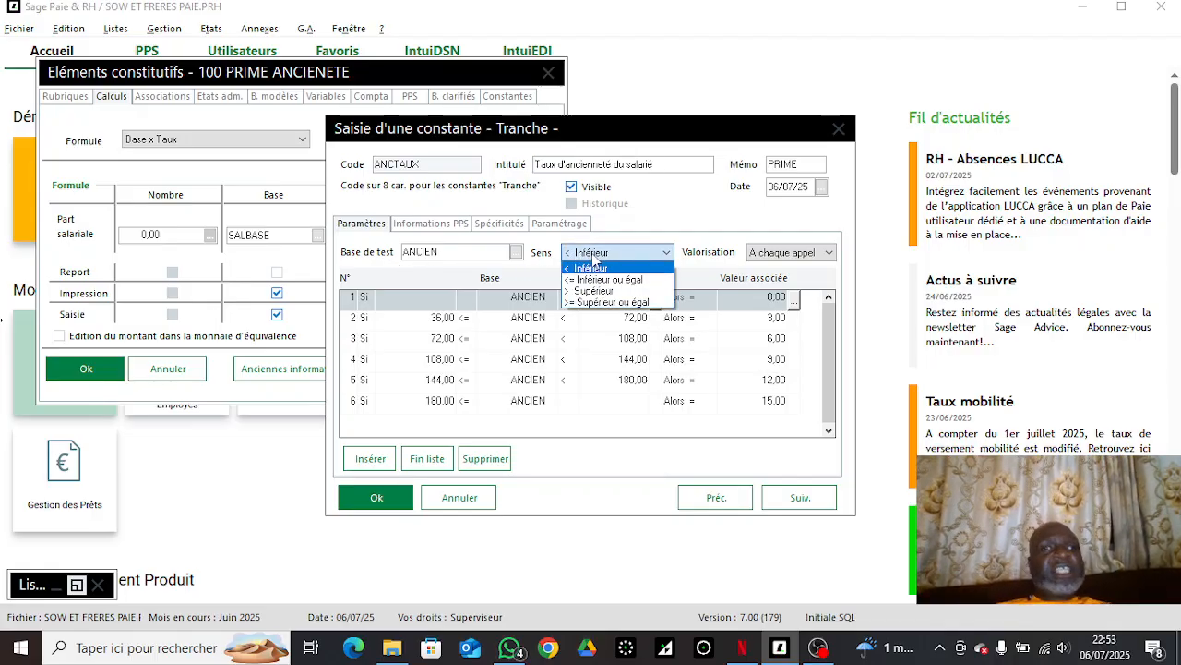
pyautogui.click(601, 280)
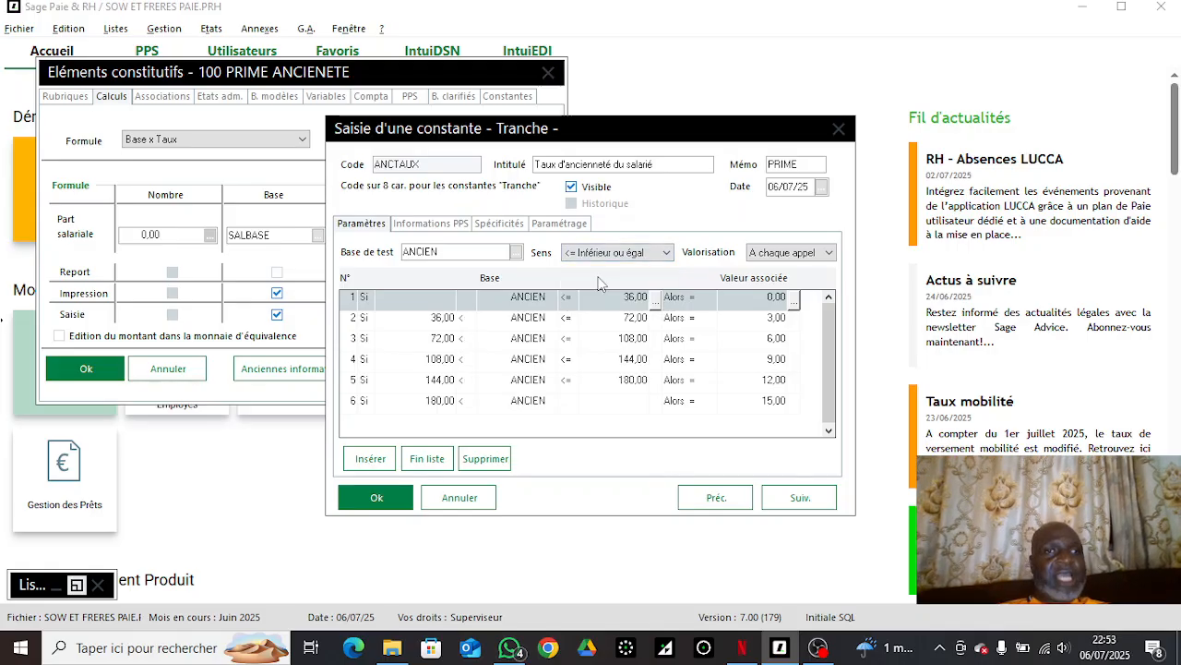
# Step: Set the first ANCTAUX bracket's upper limit to 24 and check the scale photo in WhatsApp
pyautogui.click(626, 301)
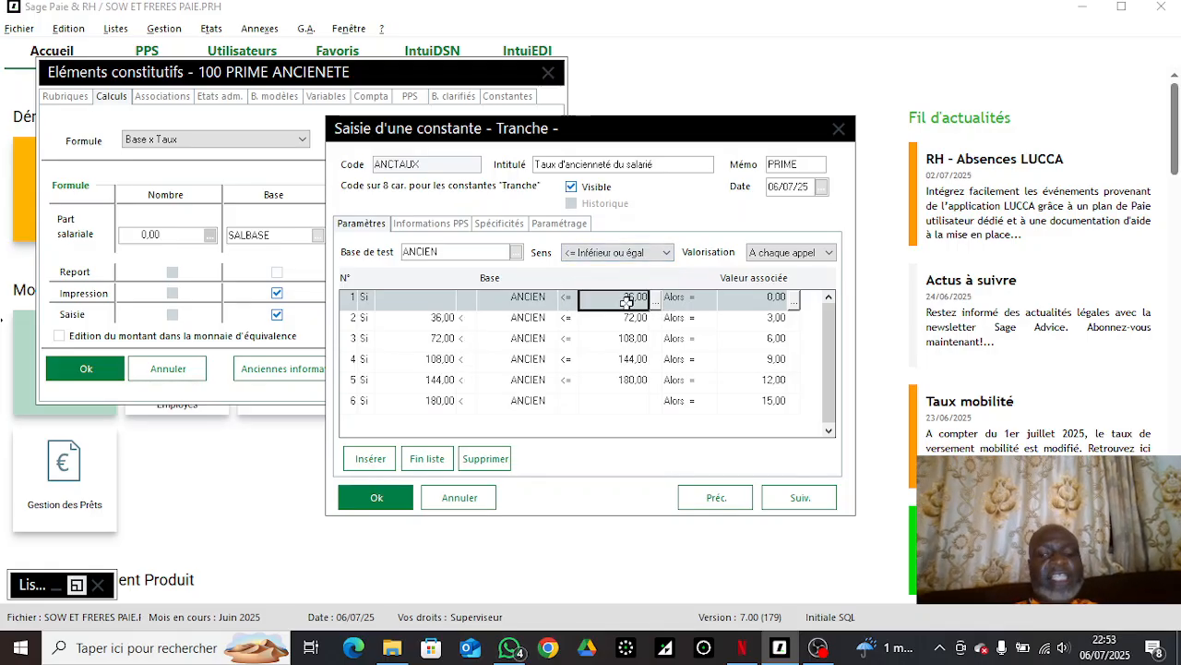
pyautogui.write('24')
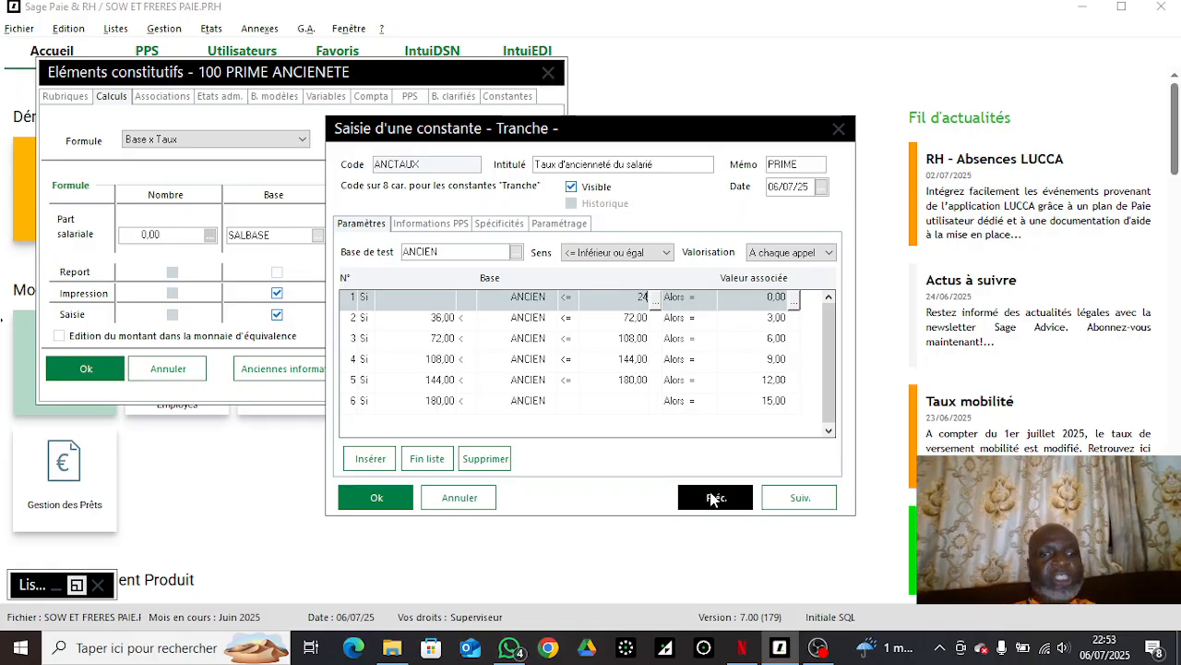
pyautogui.click(512, 650)
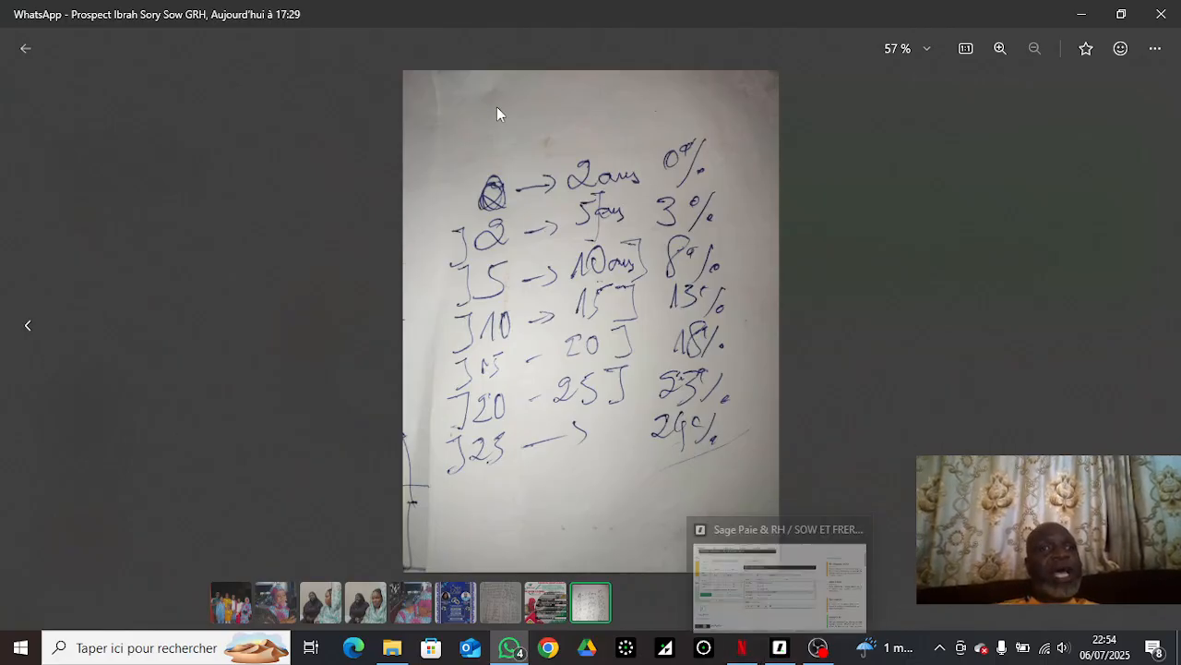
pyautogui.click(780, 649)
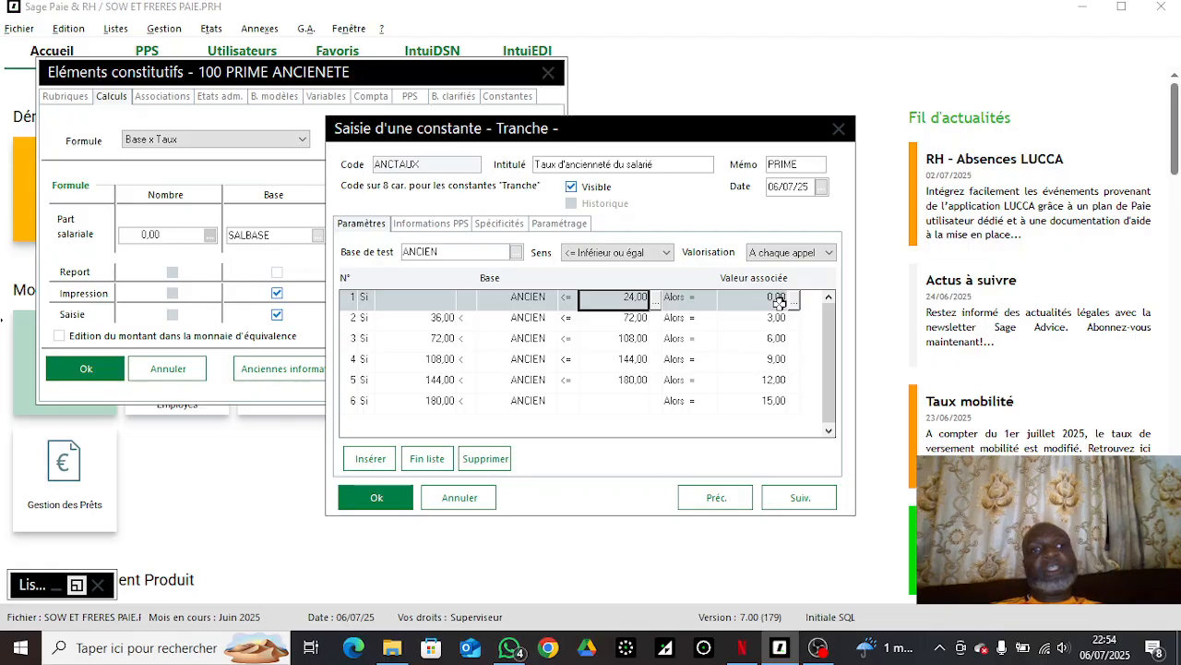
# Step: Set the second ANCTAUX bracket's upper limit to 60 months, following the scale photo in WhatsApp
pyautogui.click(465, 324)
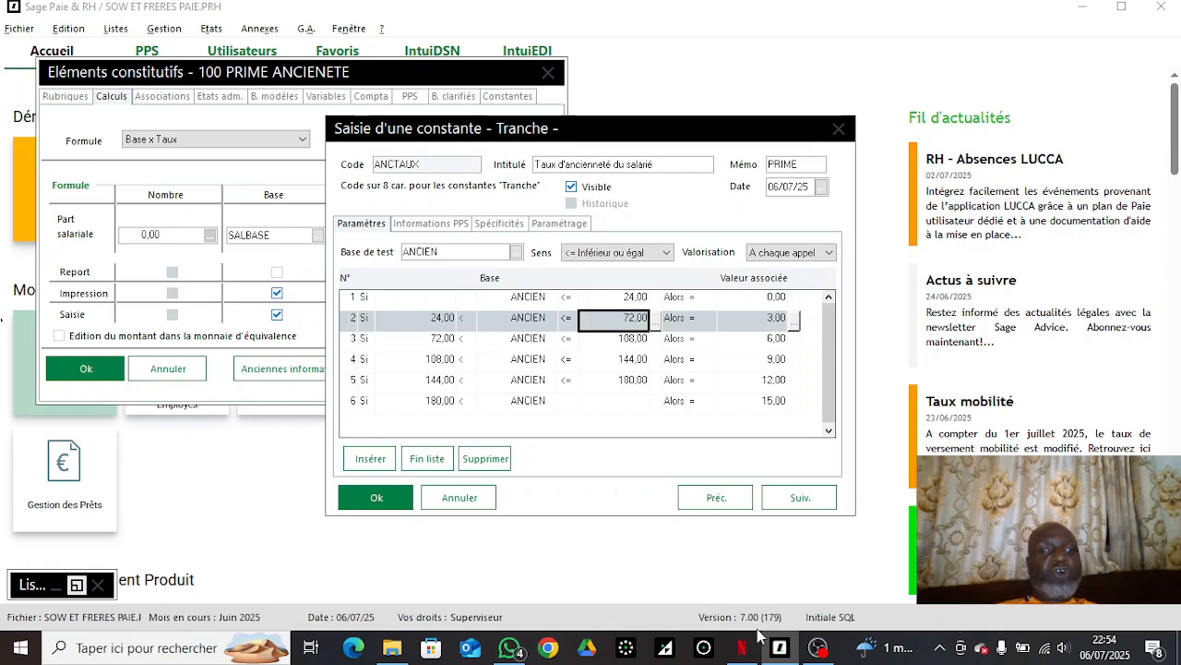
pyautogui.click(510, 647)
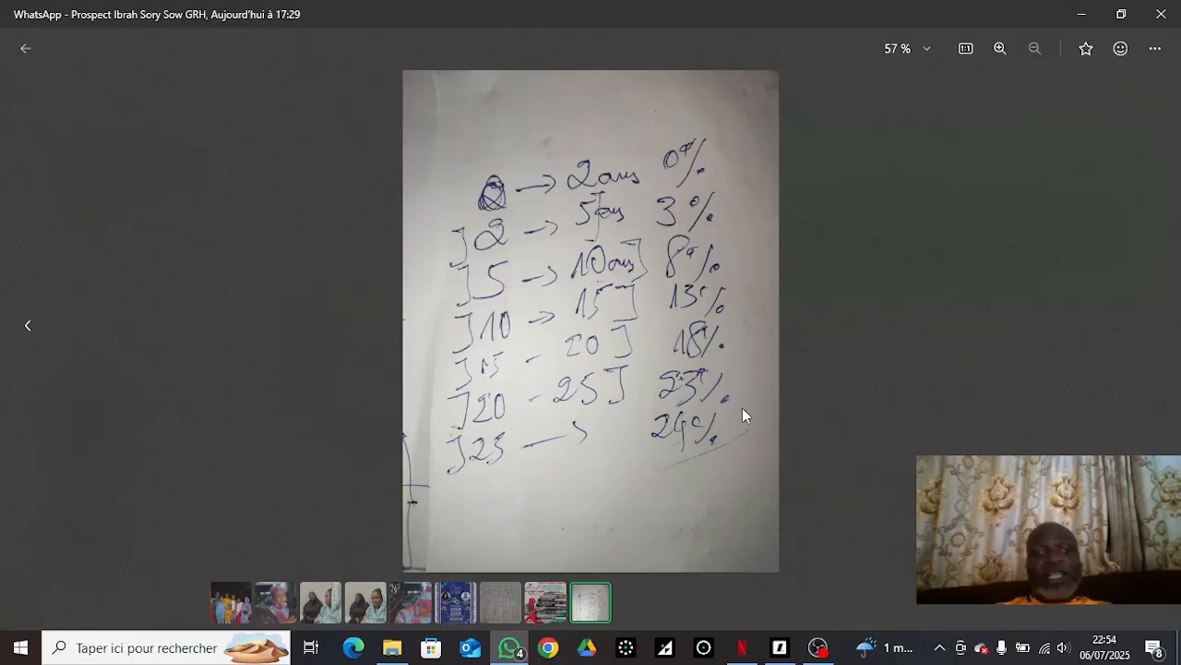
pyautogui.click(779, 647)
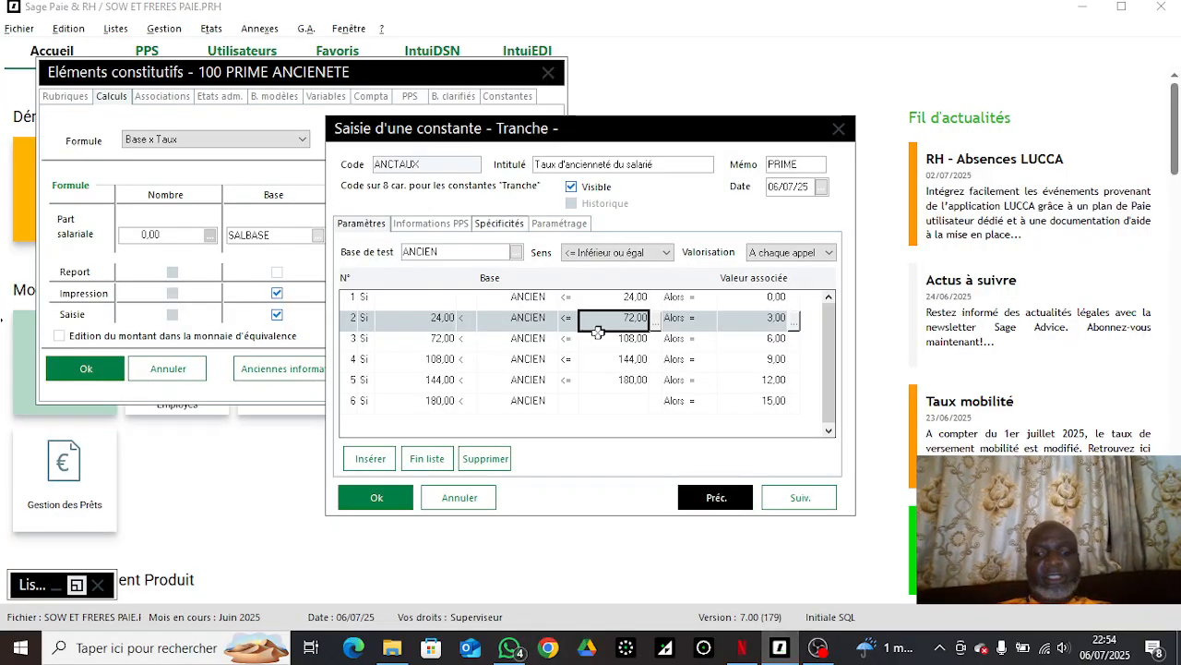
pyautogui.write('6')
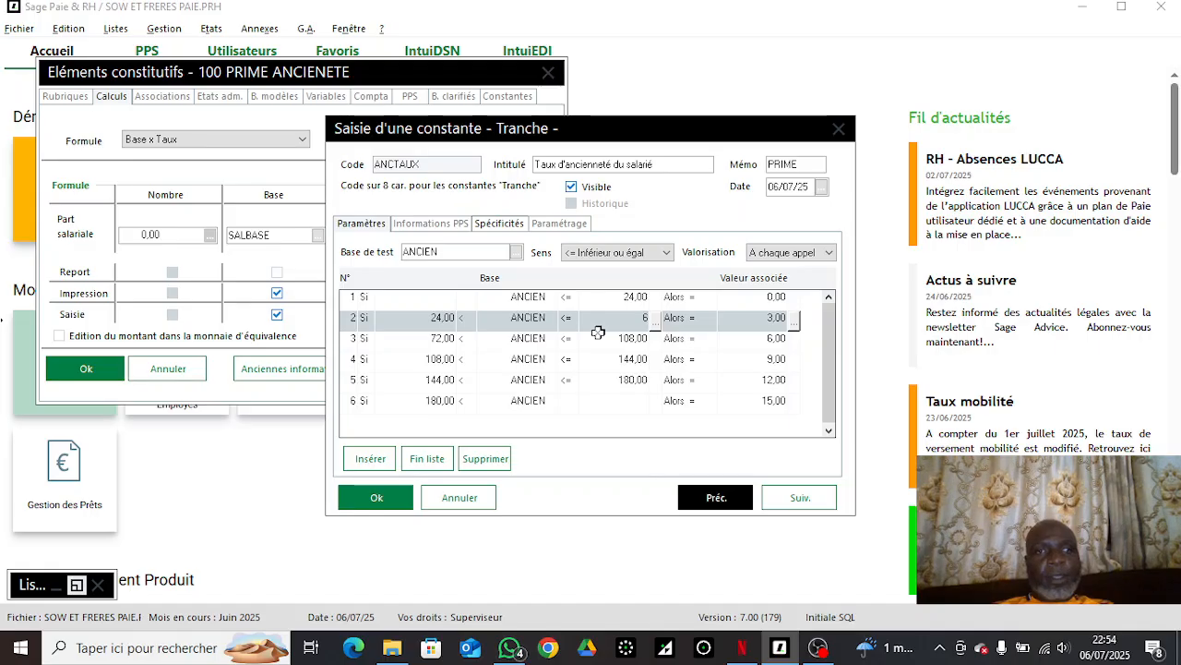
pyautogui.write('0')
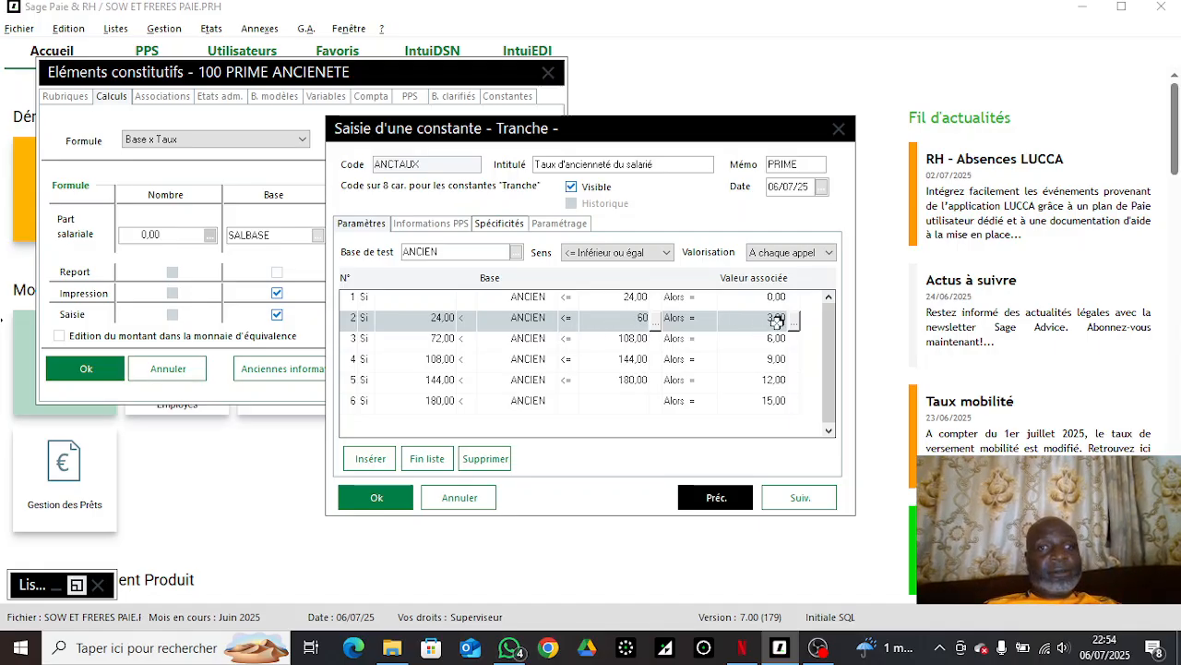
# Step: Consult the WhatsApp scale photo again and set the third ANCTAUX bracket's upper limit to 120
pyautogui.click(545, 342)
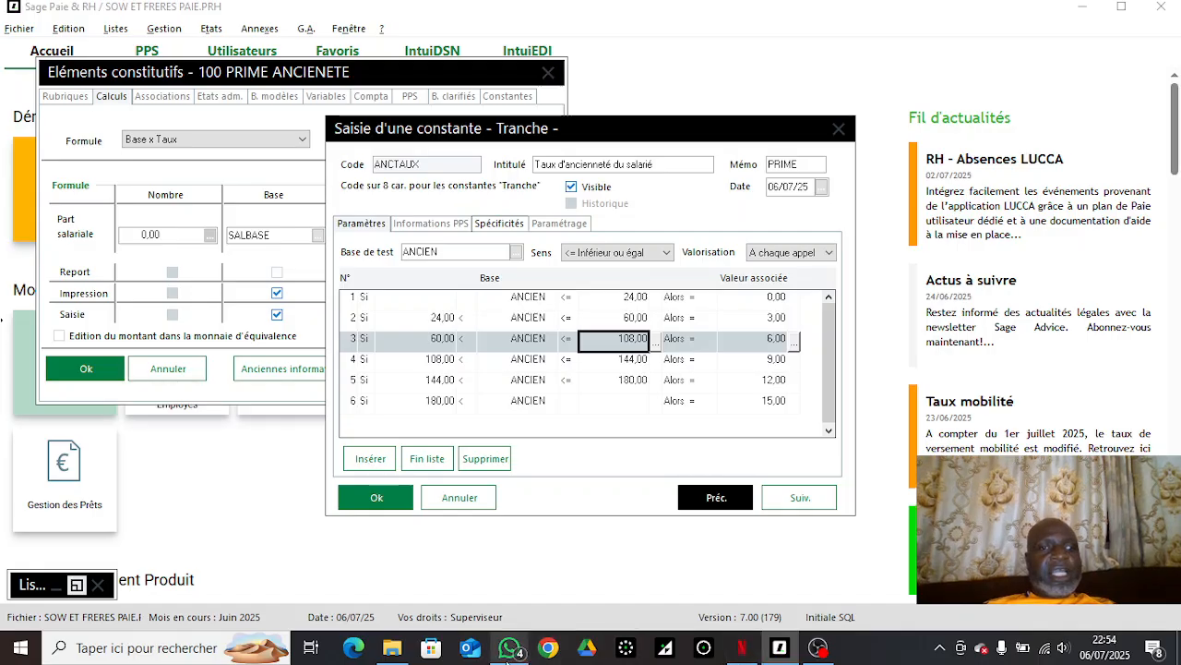
pyautogui.moveTo(524, 652)
pyautogui.click(537, 567)
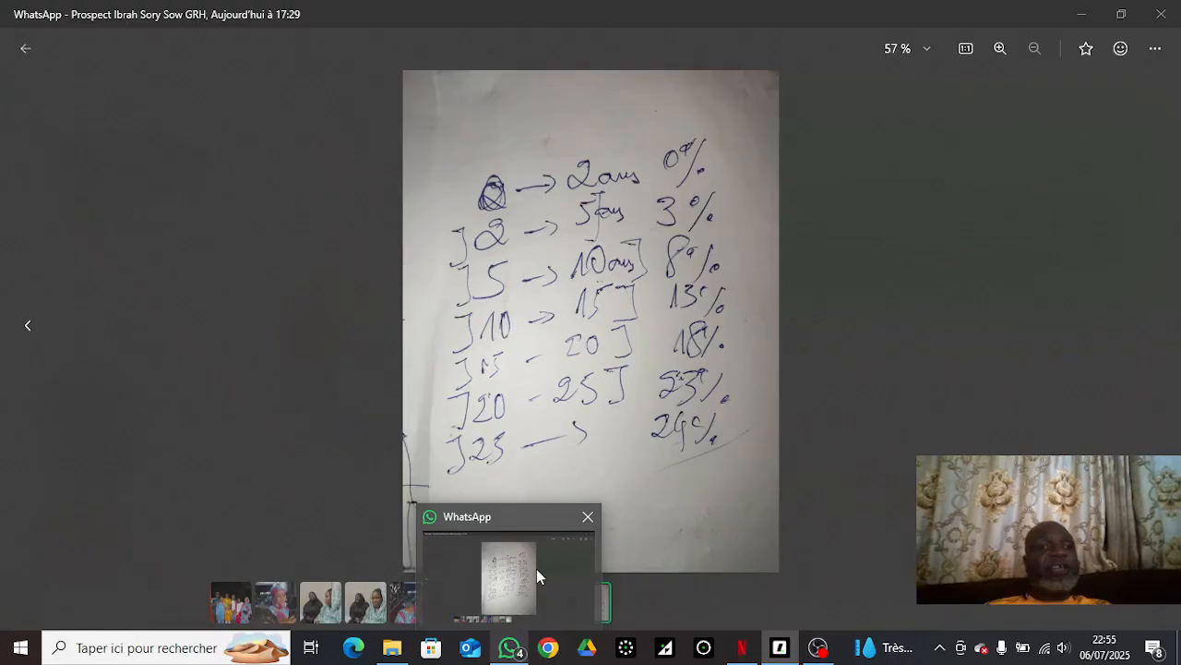
pyautogui.click(536, 568)
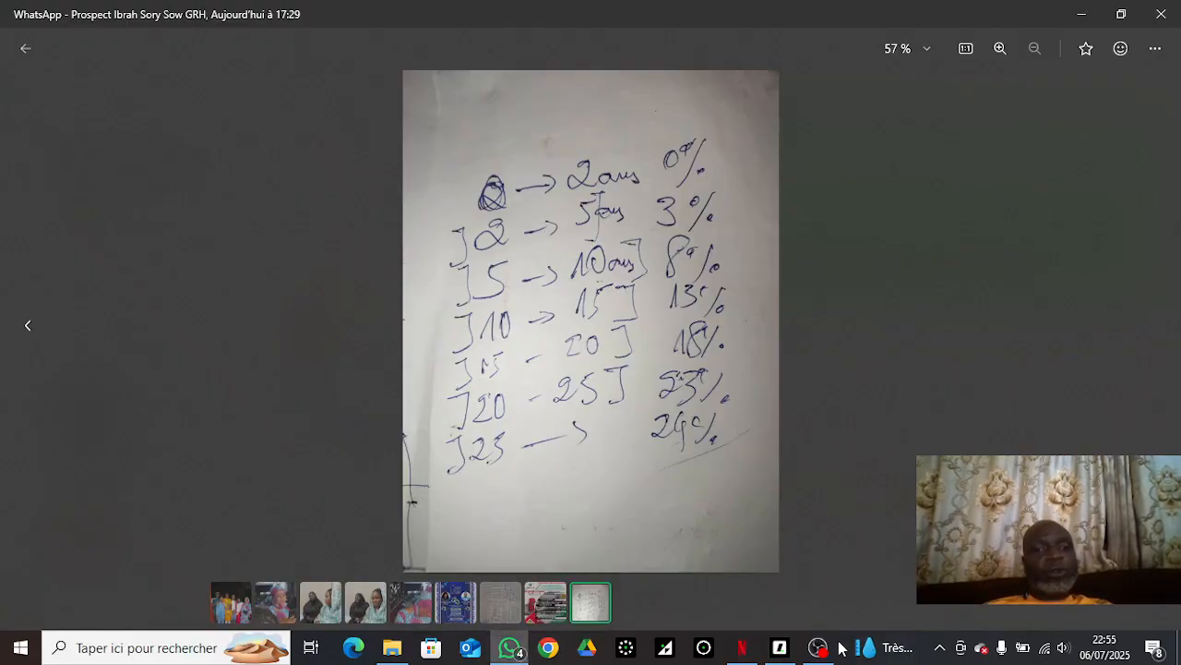
pyautogui.click(779, 647)
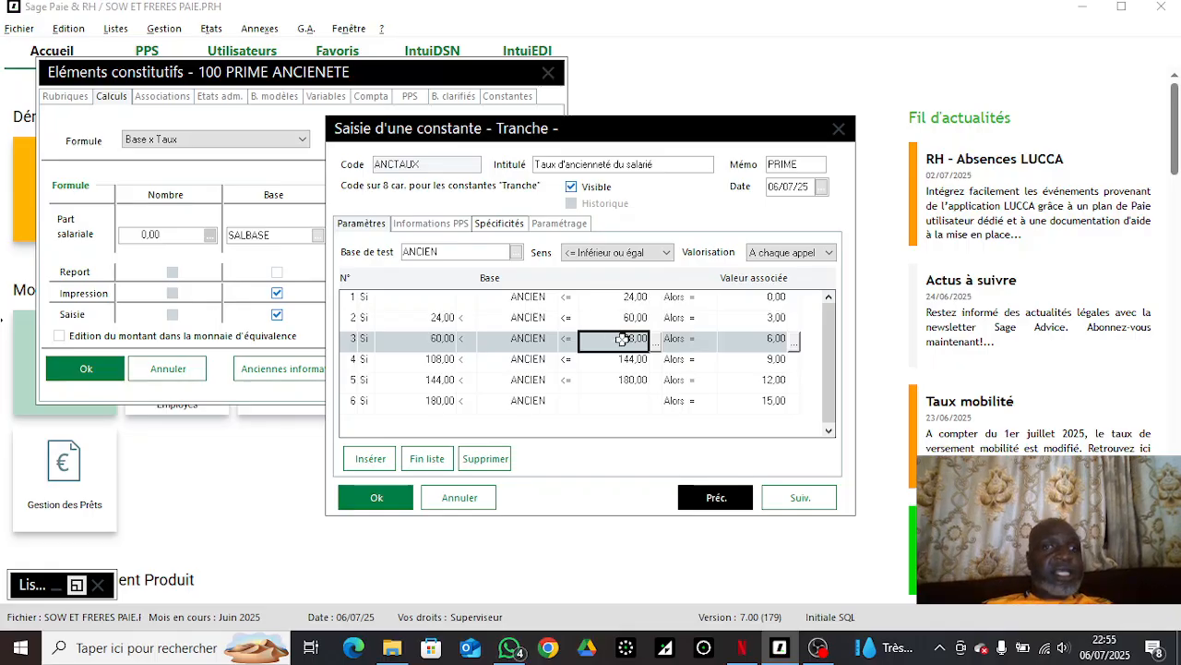
pyautogui.write('12')
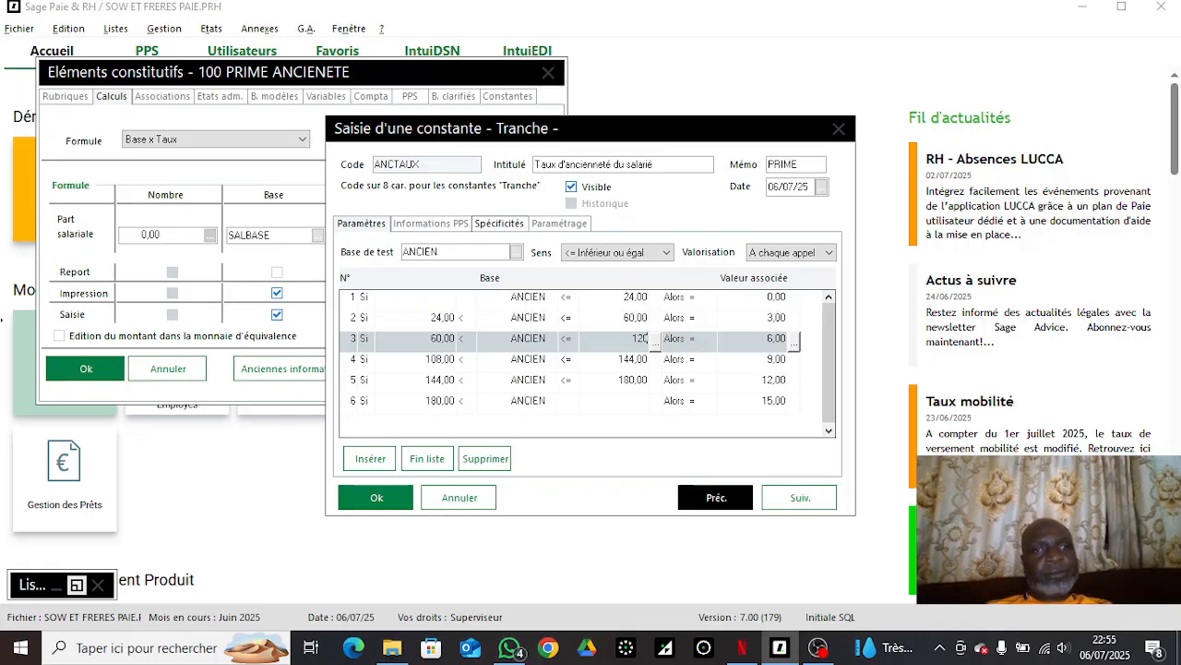
pyautogui.write('0')
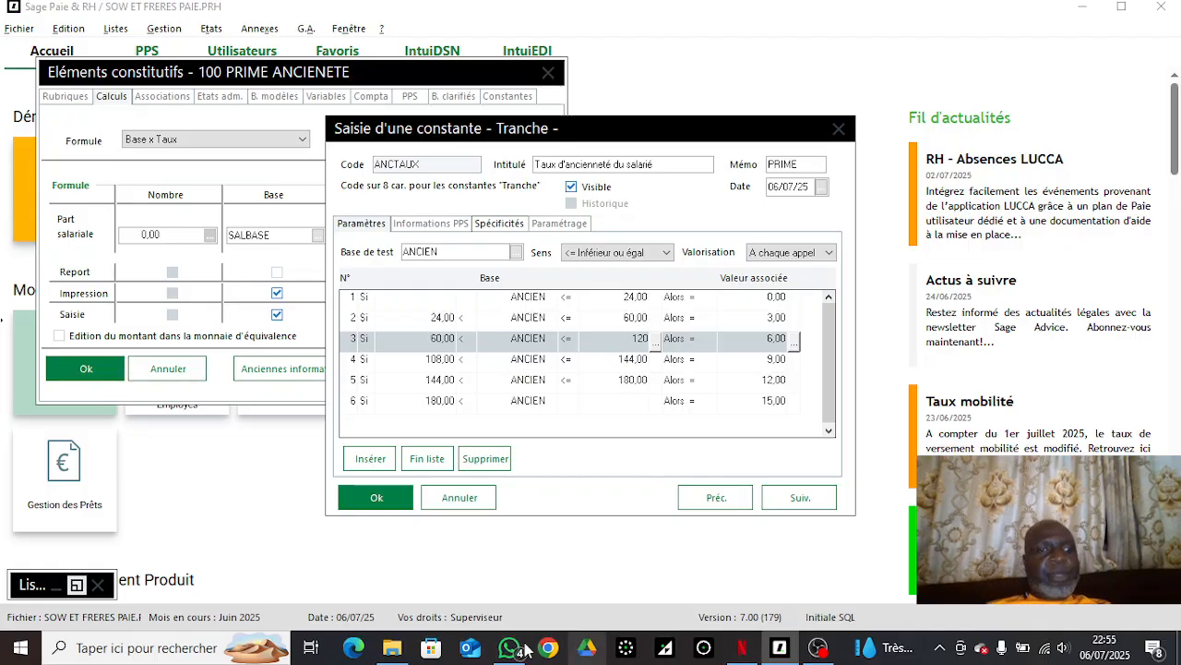
# Step: Set the third ANCTAUX bracket's associated value to 8
pyautogui.moveTo(503, 655)
pyautogui.moveTo(515, 540)
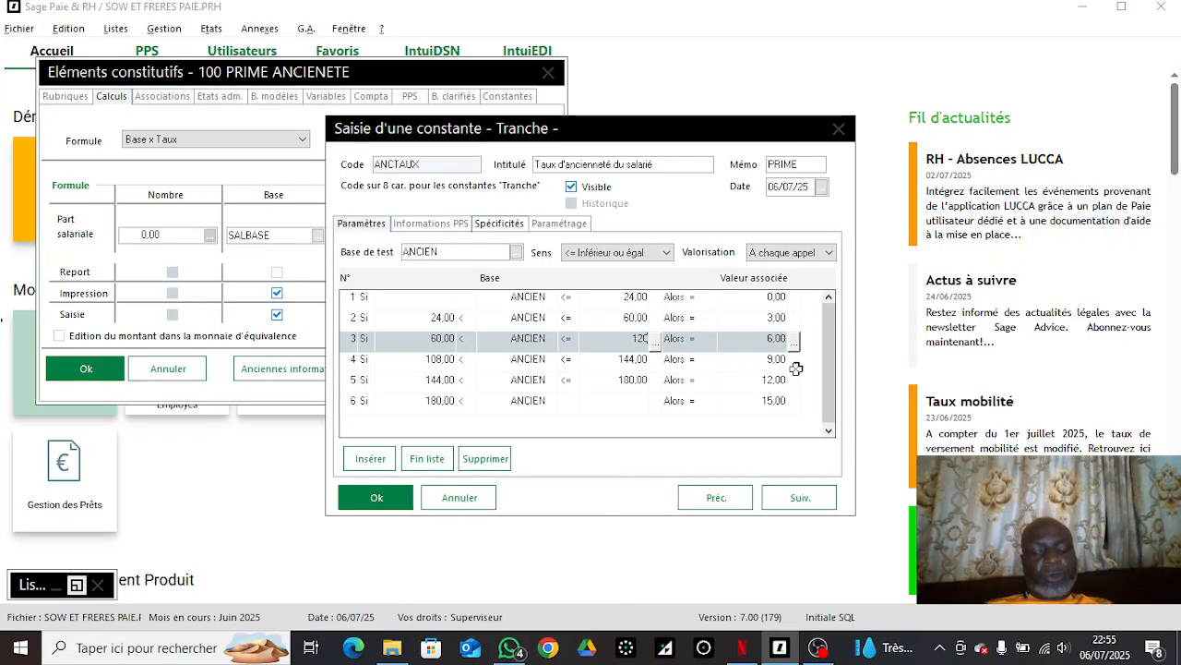
pyautogui.write('8')
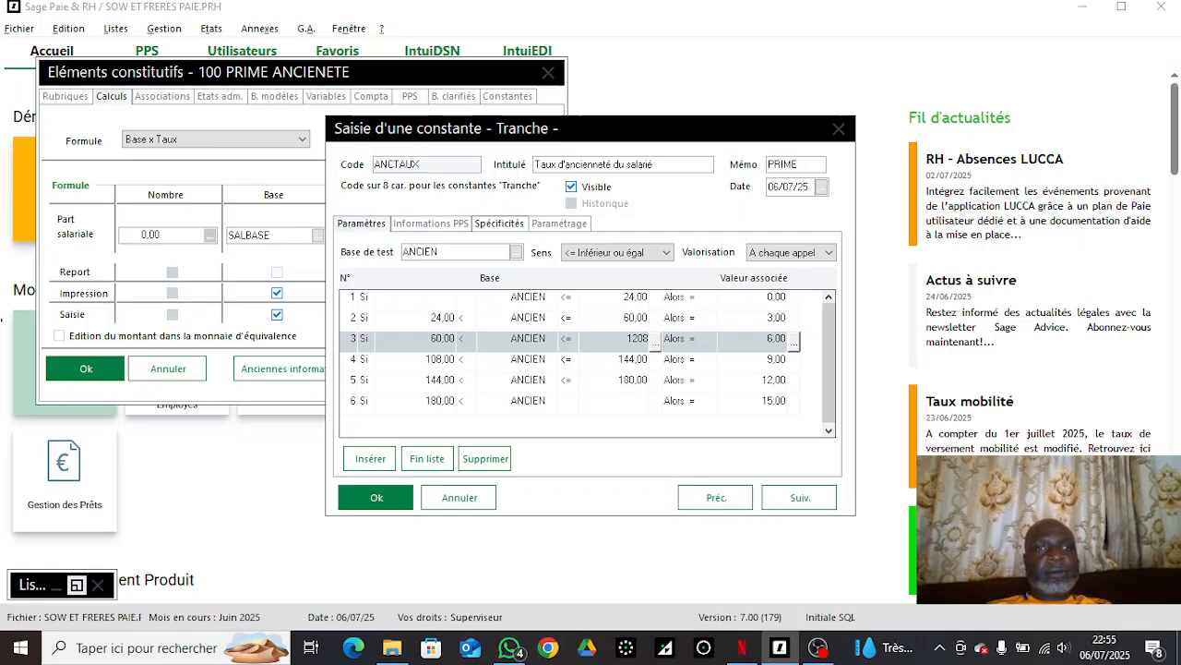
pyautogui.press('BackSpace')
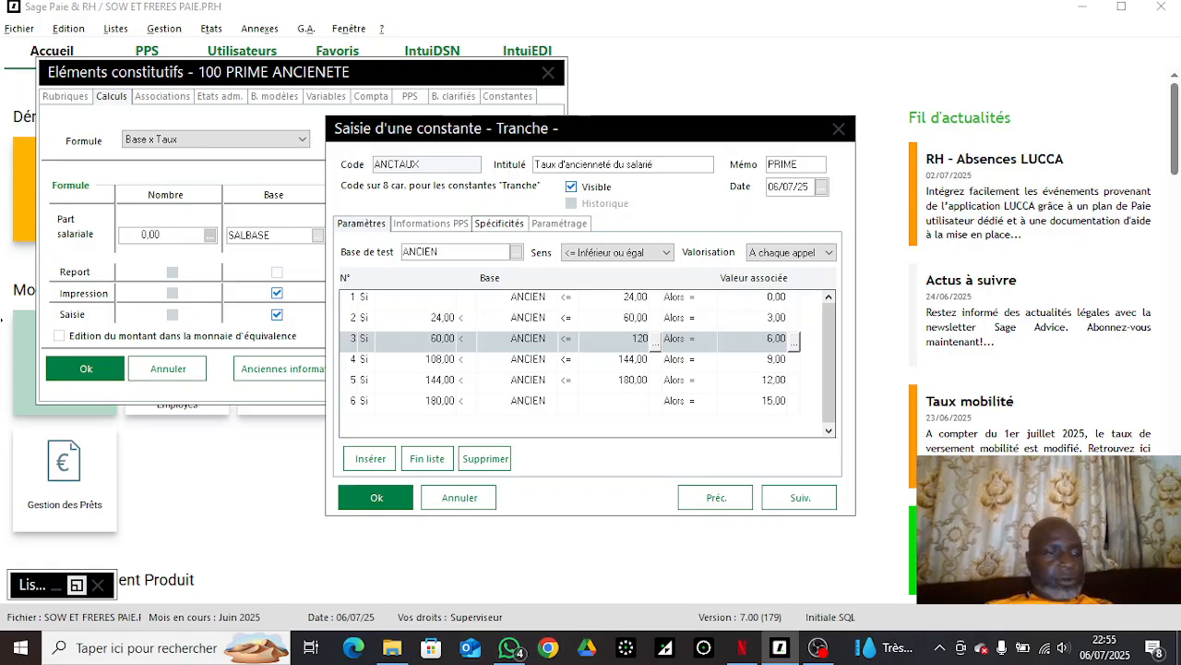
pyautogui.press('Tab')
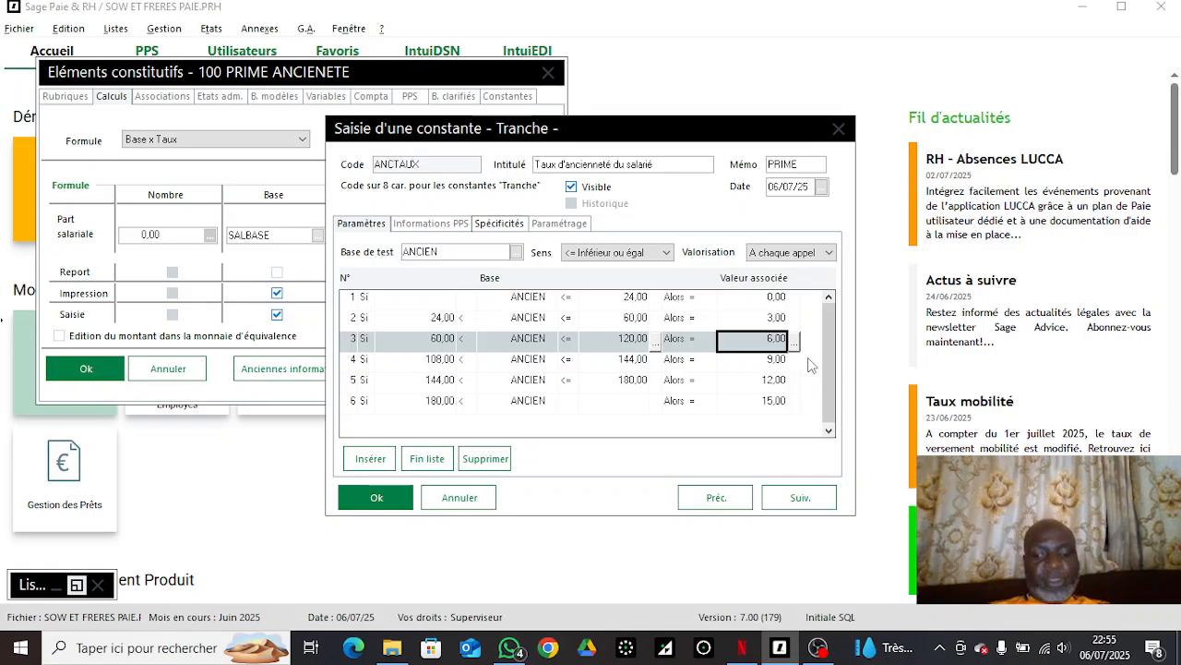
pyautogui.write('6')
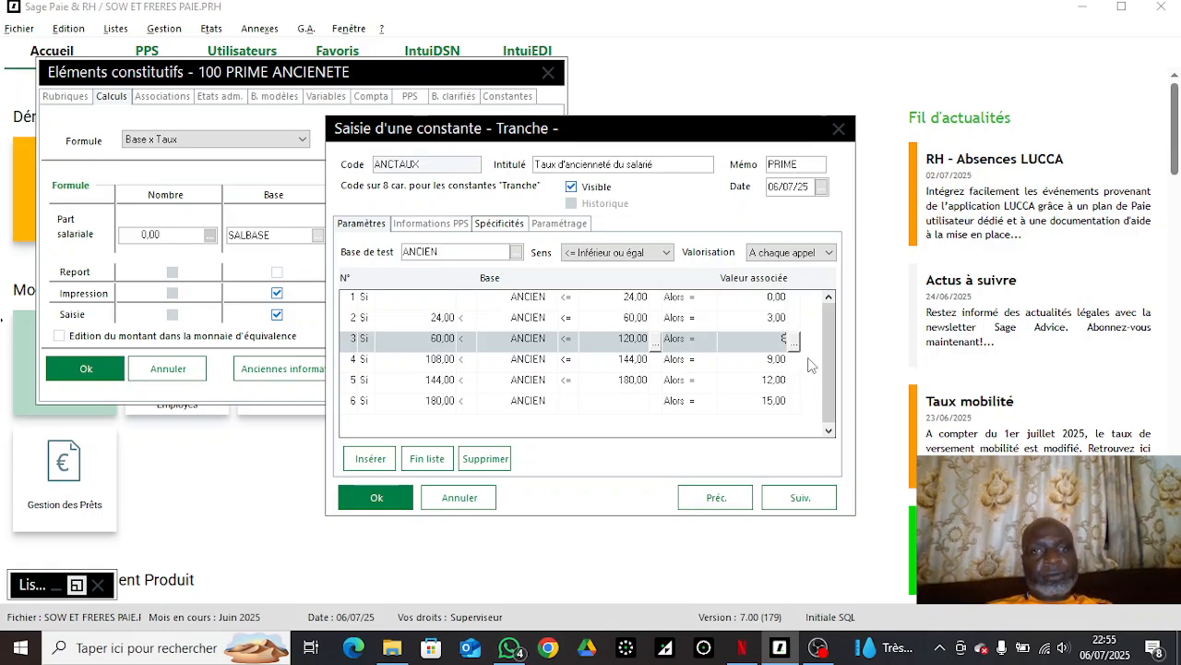
pyautogui.click(605, 361)
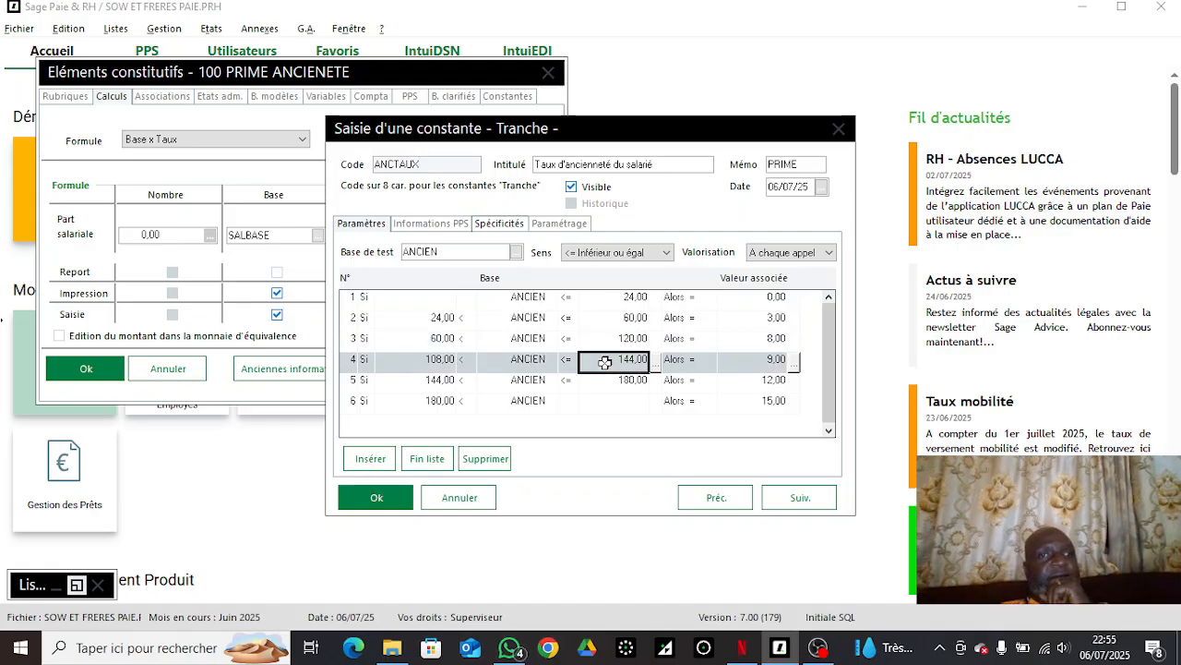
pyautogui.click(572, 343)
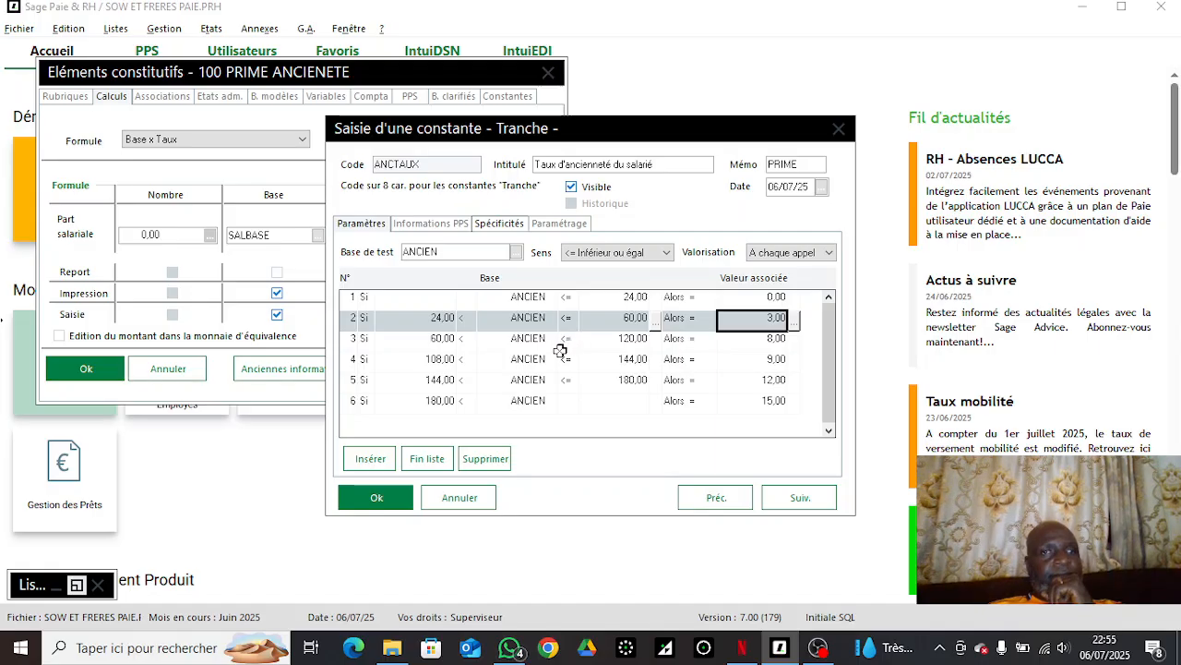
# Step: Delete the fourth ANCTAUX bracket, the one with the 144 upper limit and associated value 9
pyautogui.click(618, 337)
pyautogui.click(511, 354)
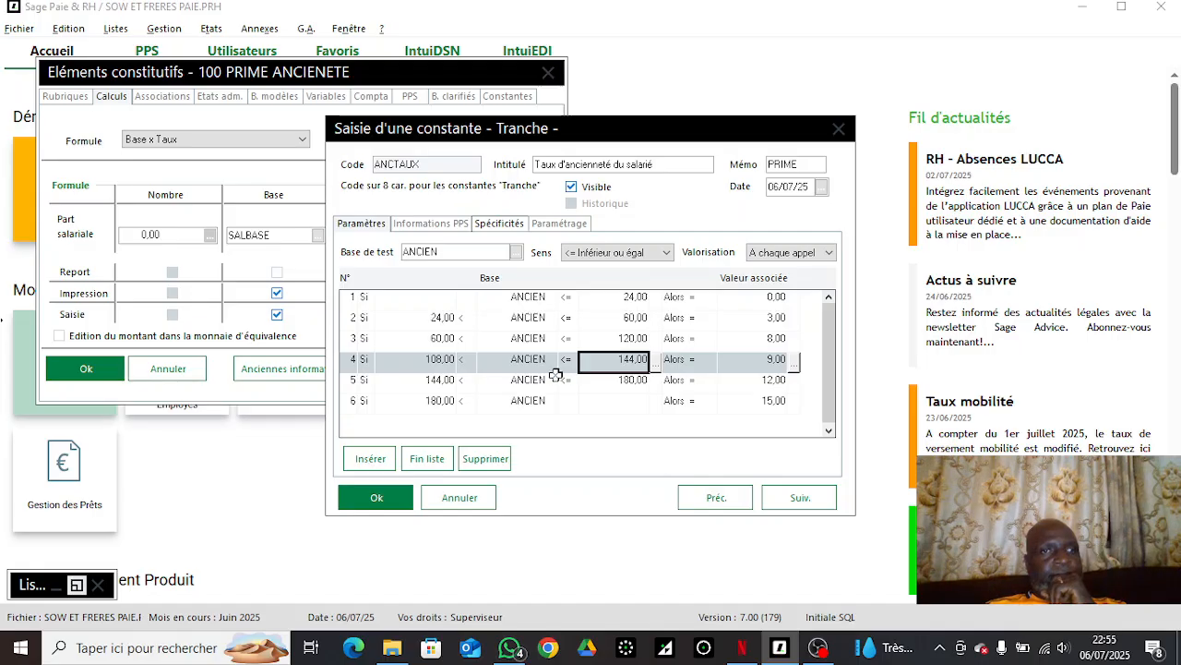
pyautogui.click(585, 340)
pyautogui.click(569, 359)
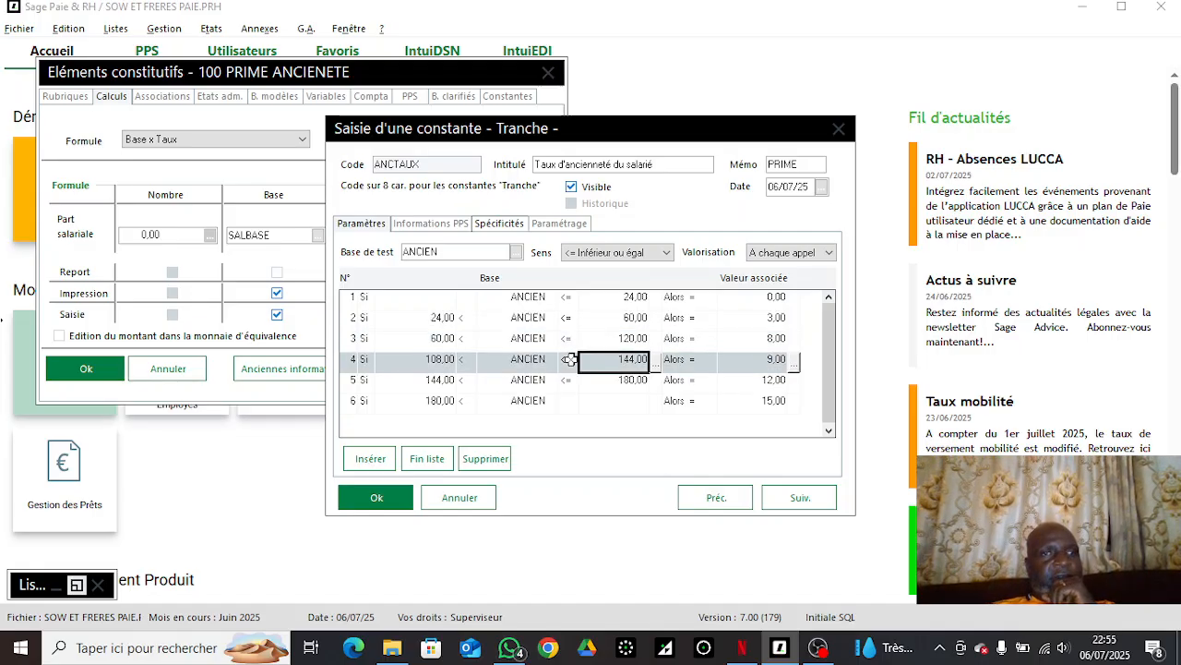
pyautogui.click(485, 460)
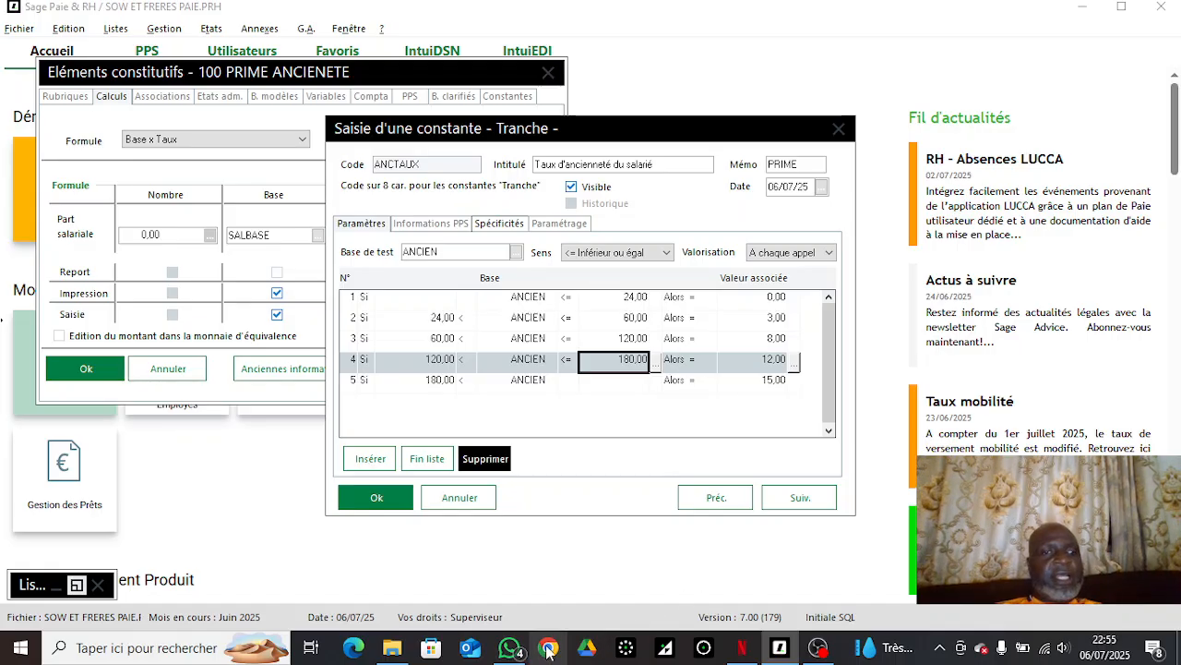
# Step: Check the scale photo in WhatsApp and set the fourth ANCTAUX bracket's upper limit to 180 and its associated value to 13
pyautogui.click(509, 647)
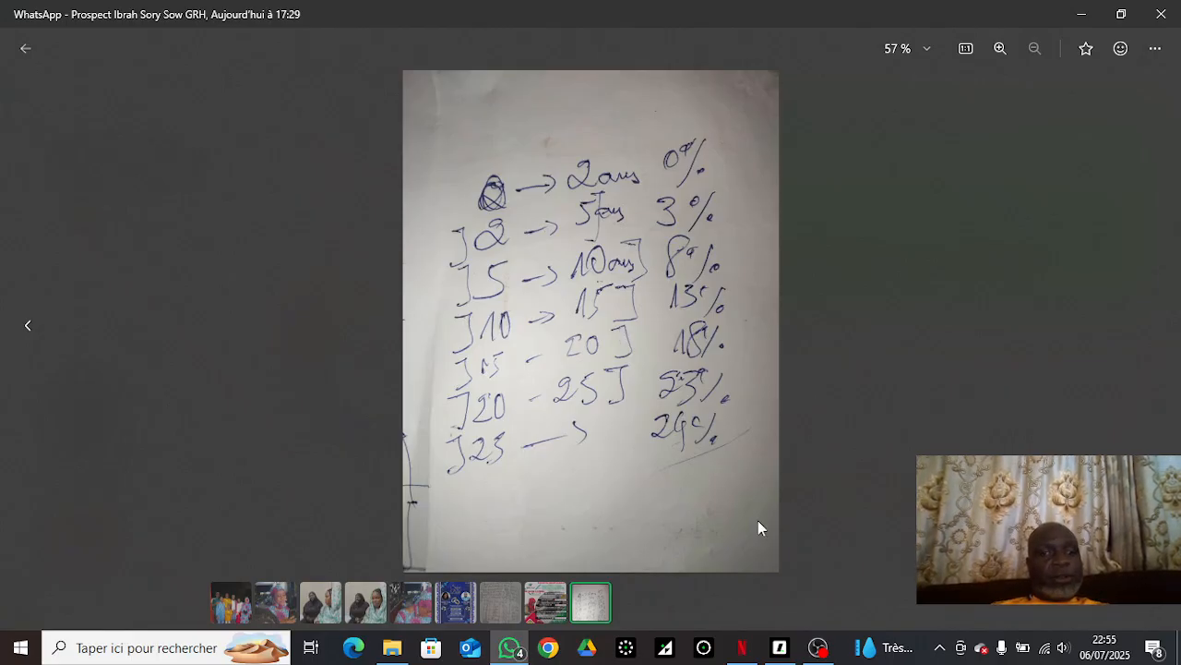
pyautogui.click(779, 647)
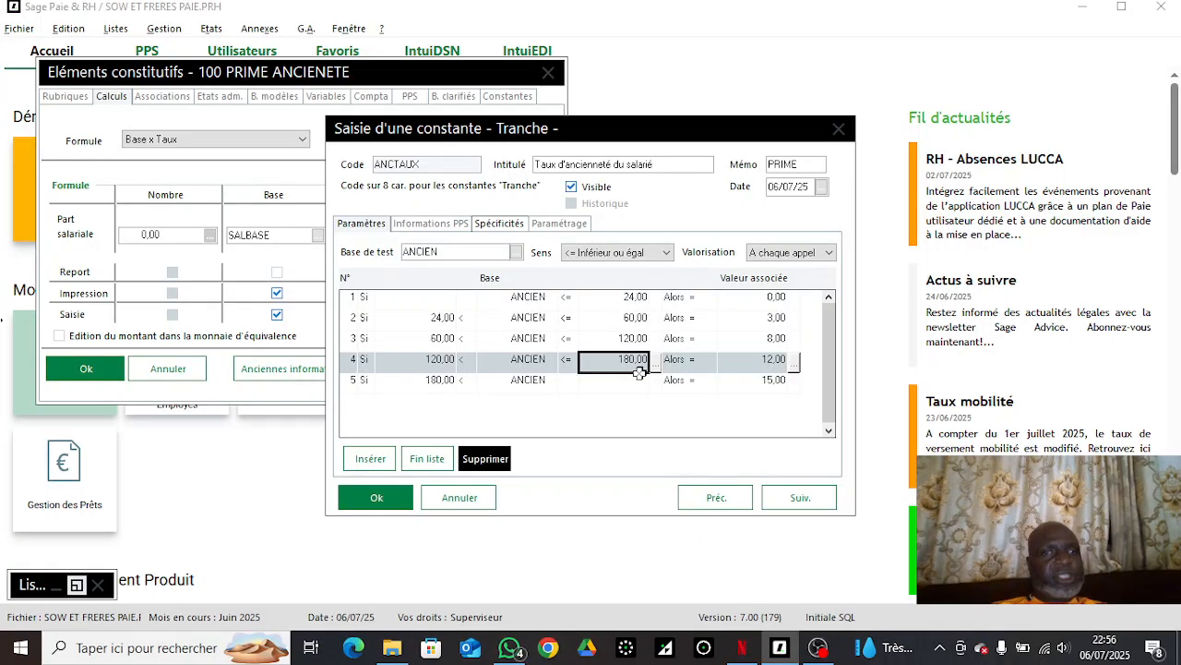
pyautogui.moveTo(509, 647)
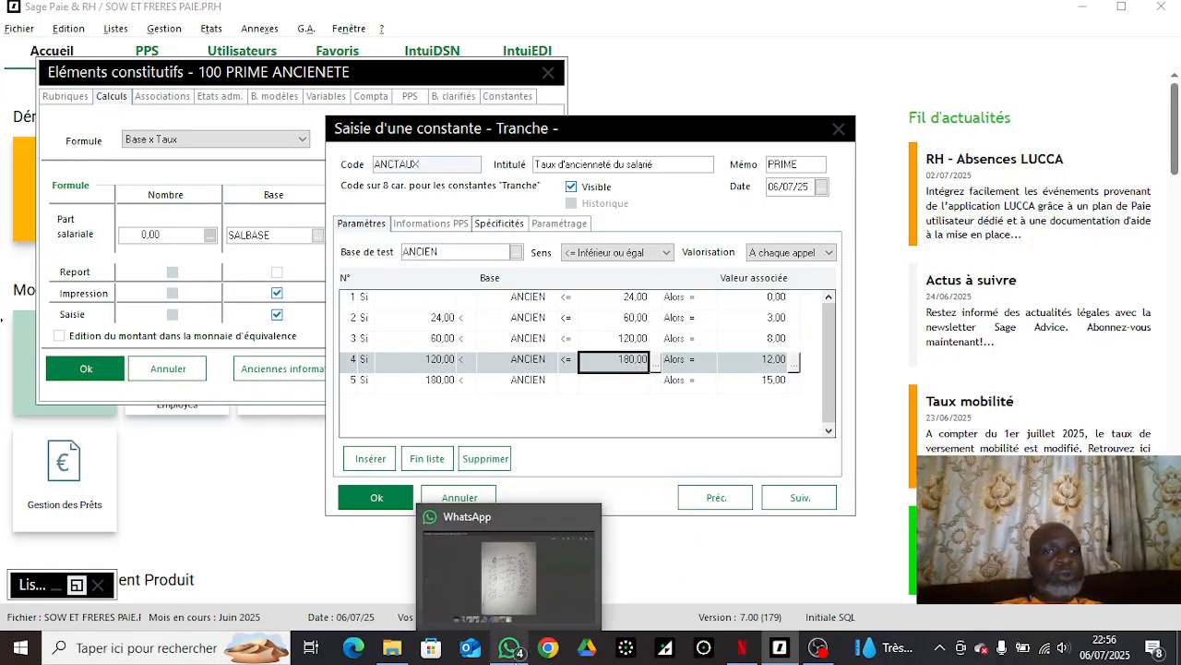
pyautogui.moveTo(552, 557)
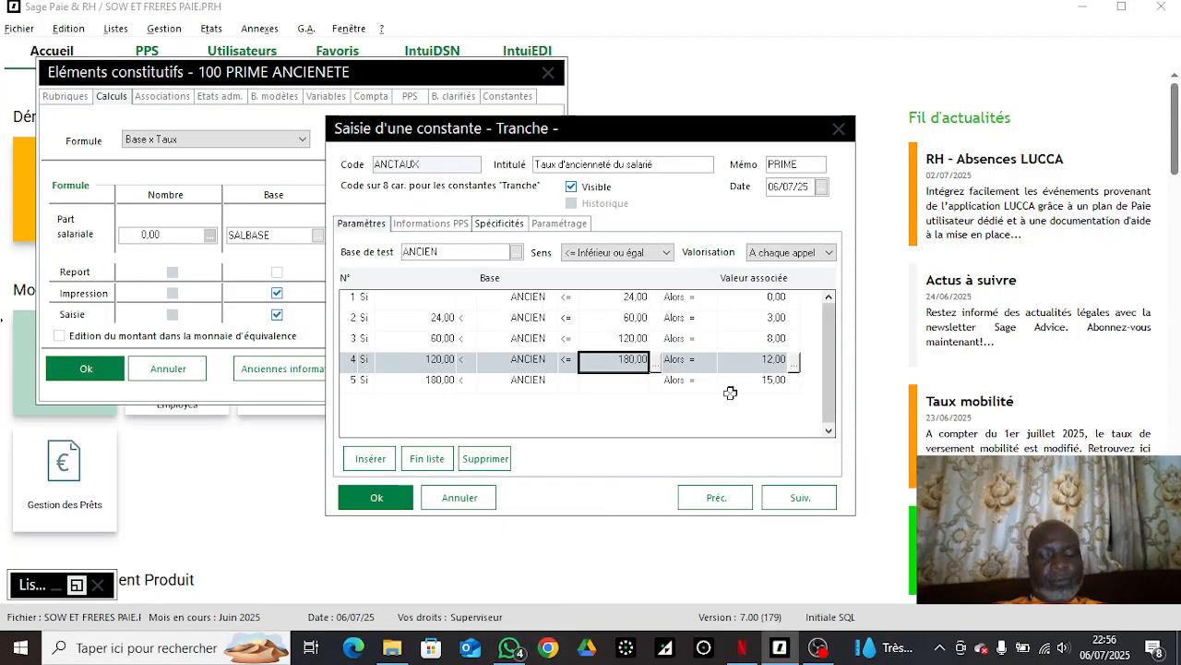
pyautogui.write('1')
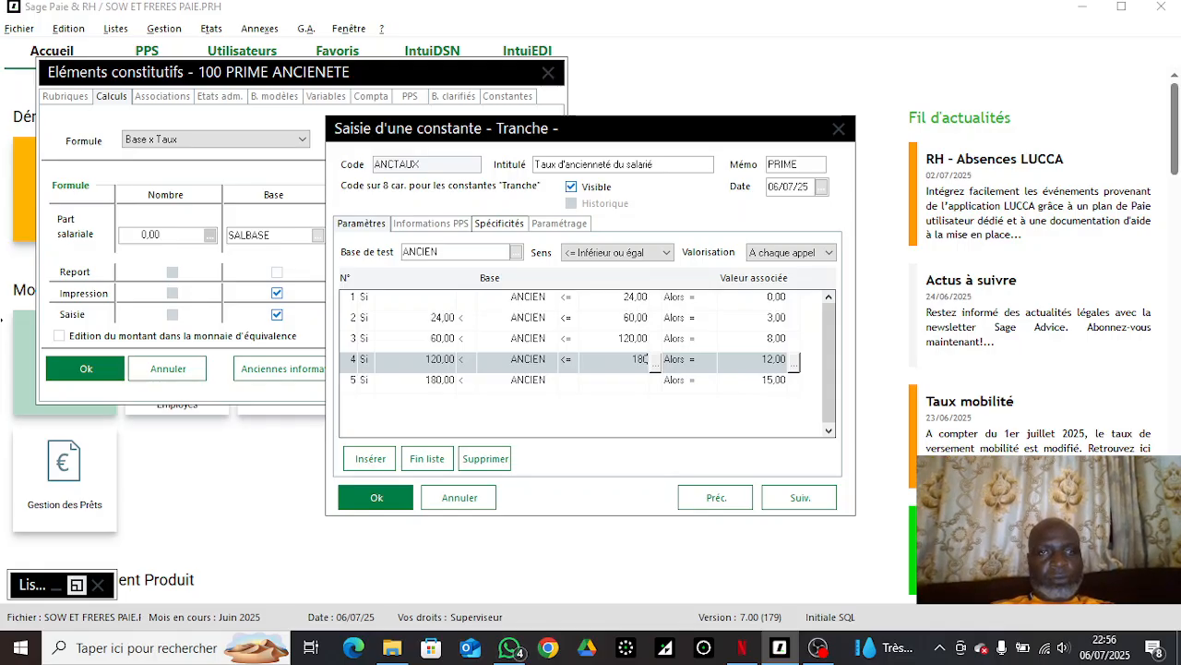
pyautogui.write('80')
pyautogui.click(759, 361)
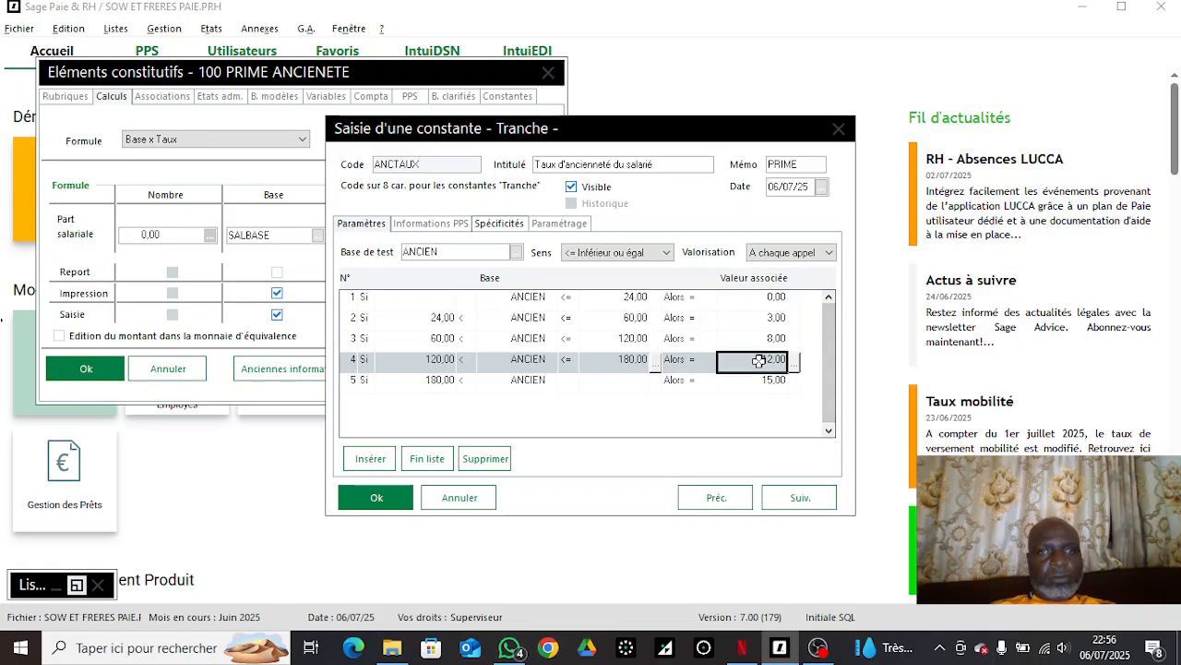
pyautogui.write('13')
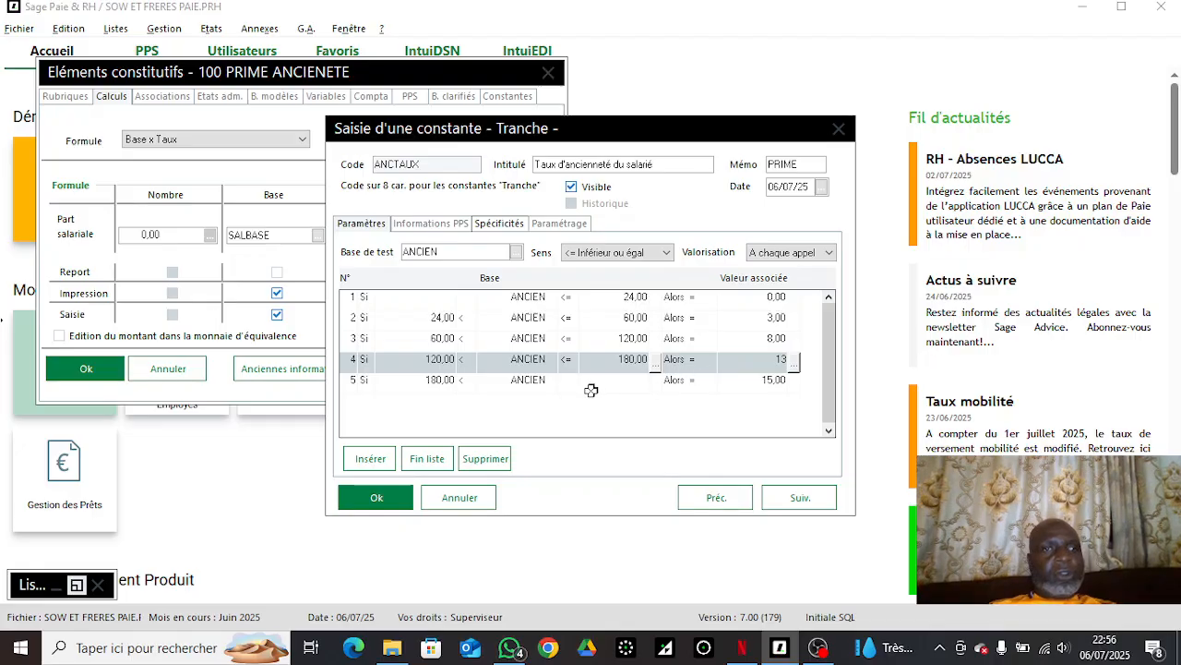
# Step: Insert a fifth ANCTAUX bracket with upper limit 240 and associated value 18, following the scale photo in WhatsApp
pyautogui.click(374, 461)
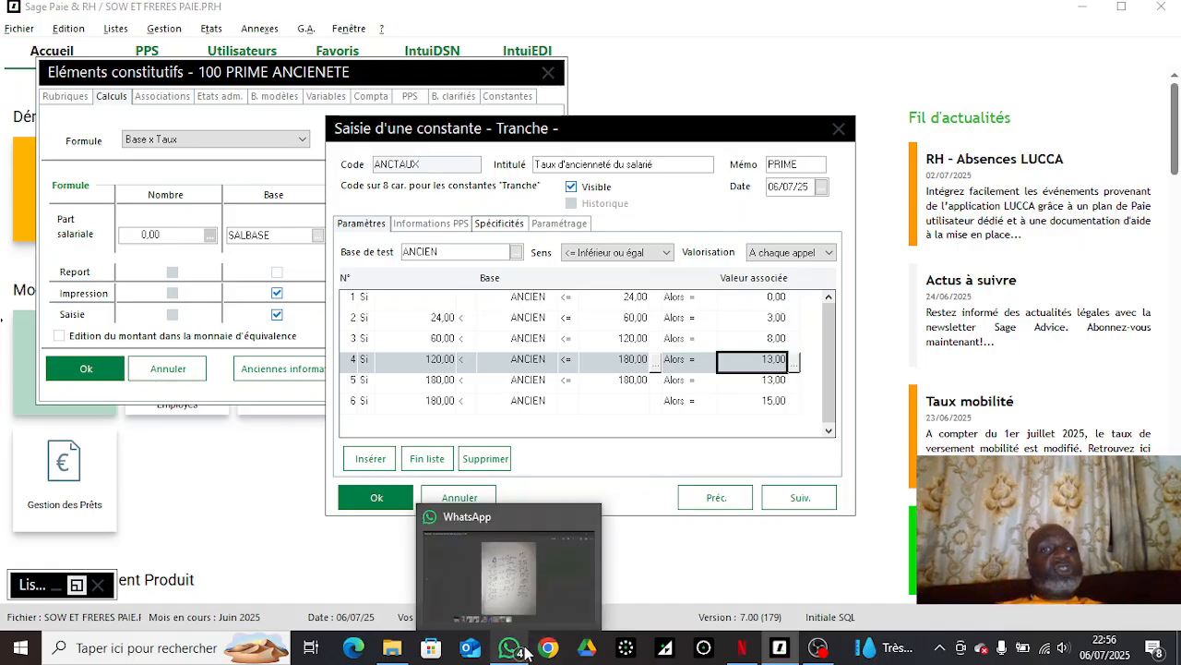
pyautogui.click(533, 587)
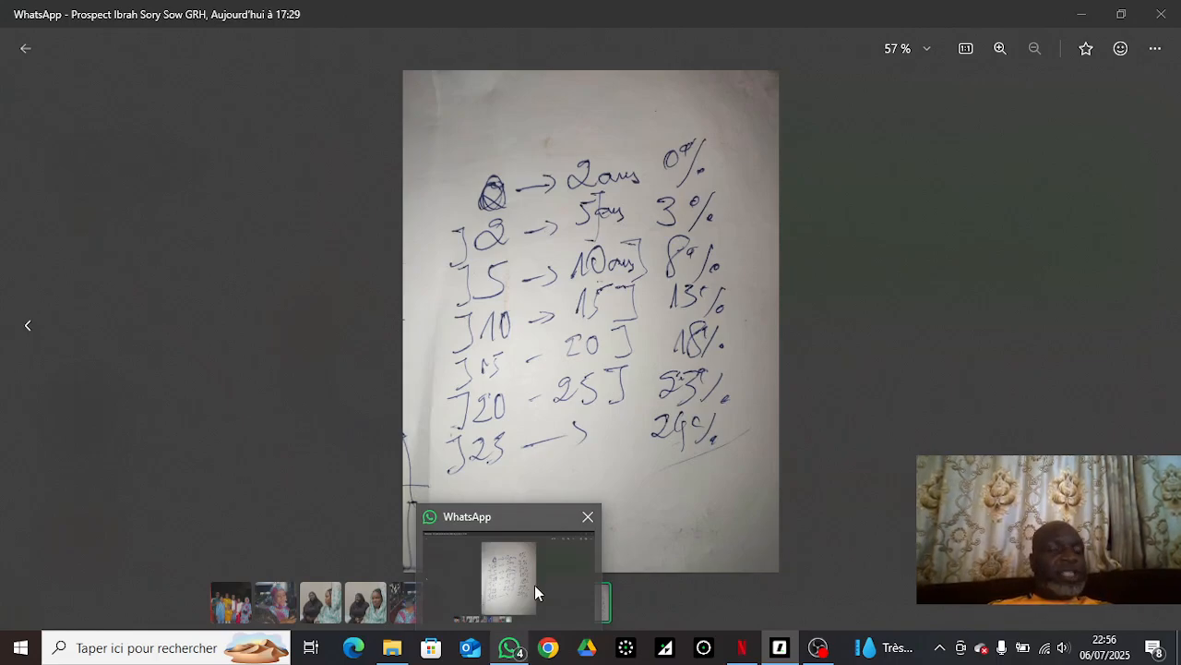
pyautogui.hotkey('alt', 'Tab')
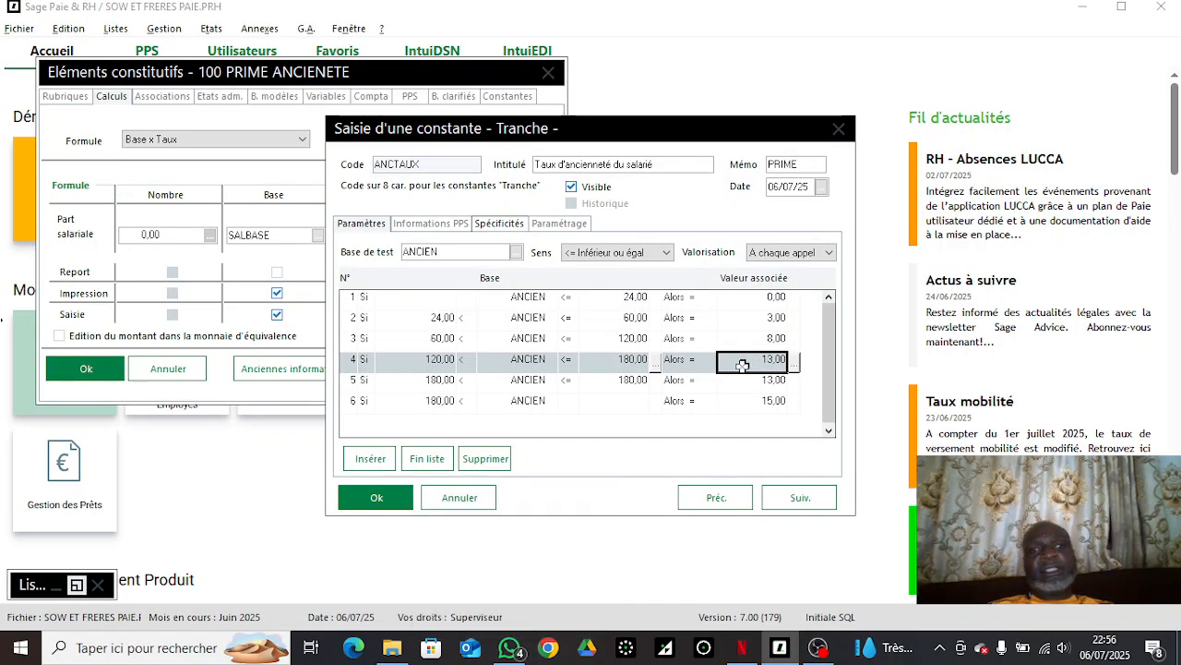
pyautogui.click(622, 379)
pyautogui.write('240')
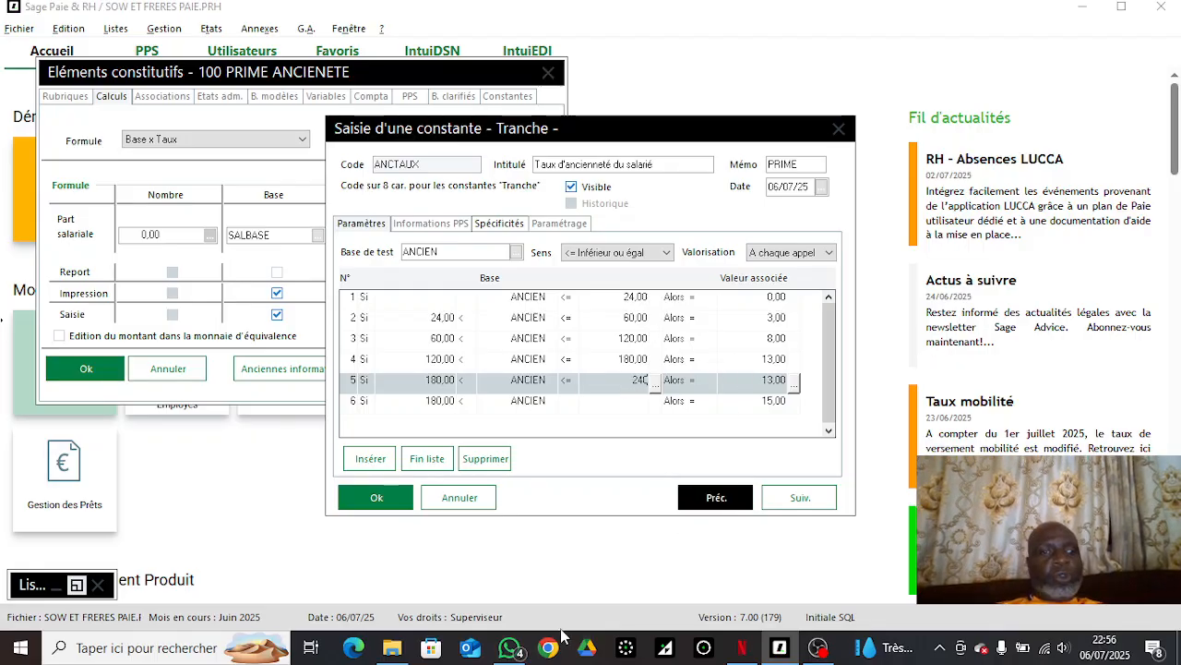
pyautogui.moveTo(512, 653)
pyautogui.moveTo(525, 595)
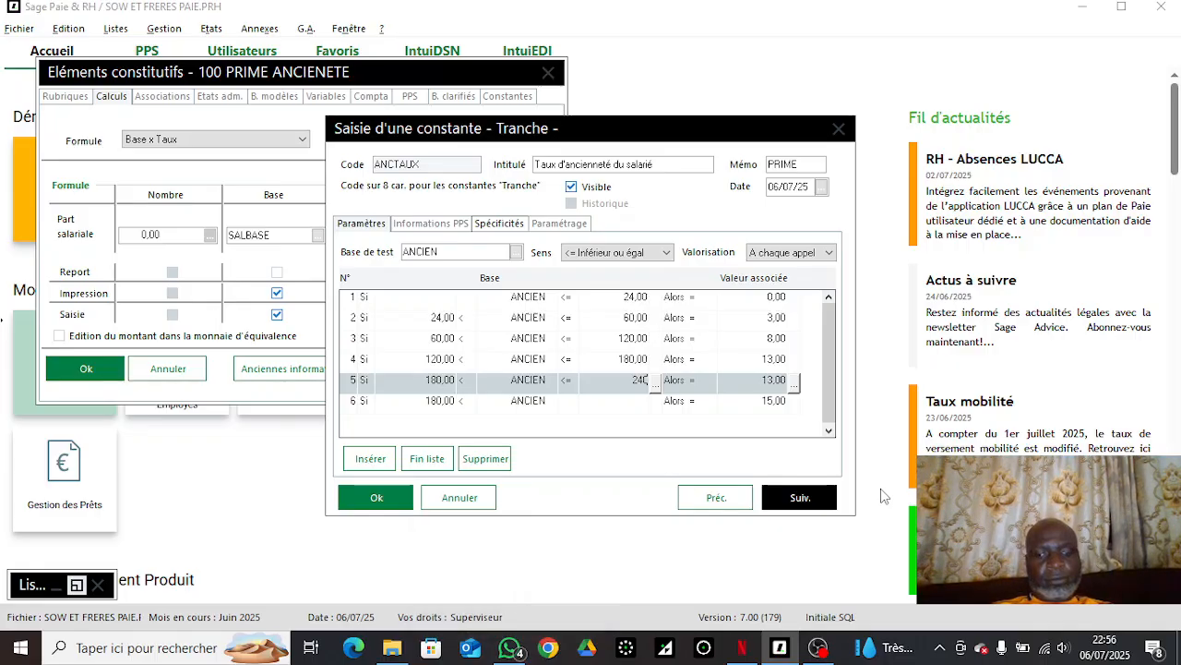
pyautogui.write(',0')
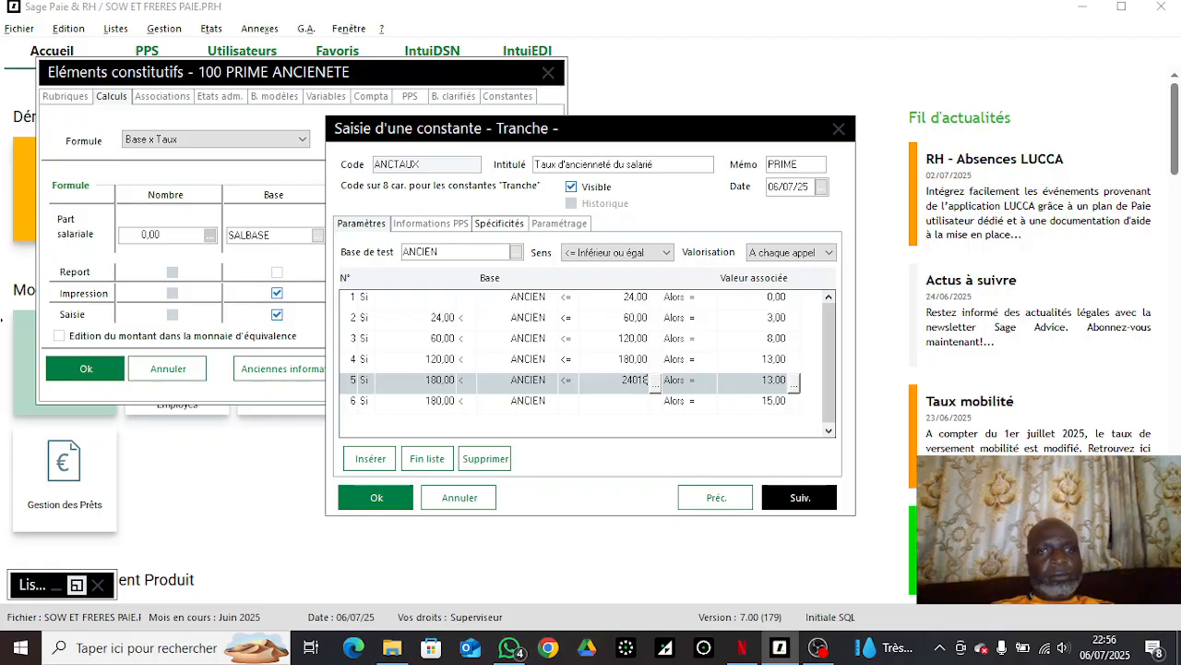
pyautogui.press('BackSpace')
pyautogui.press('BackSpace')
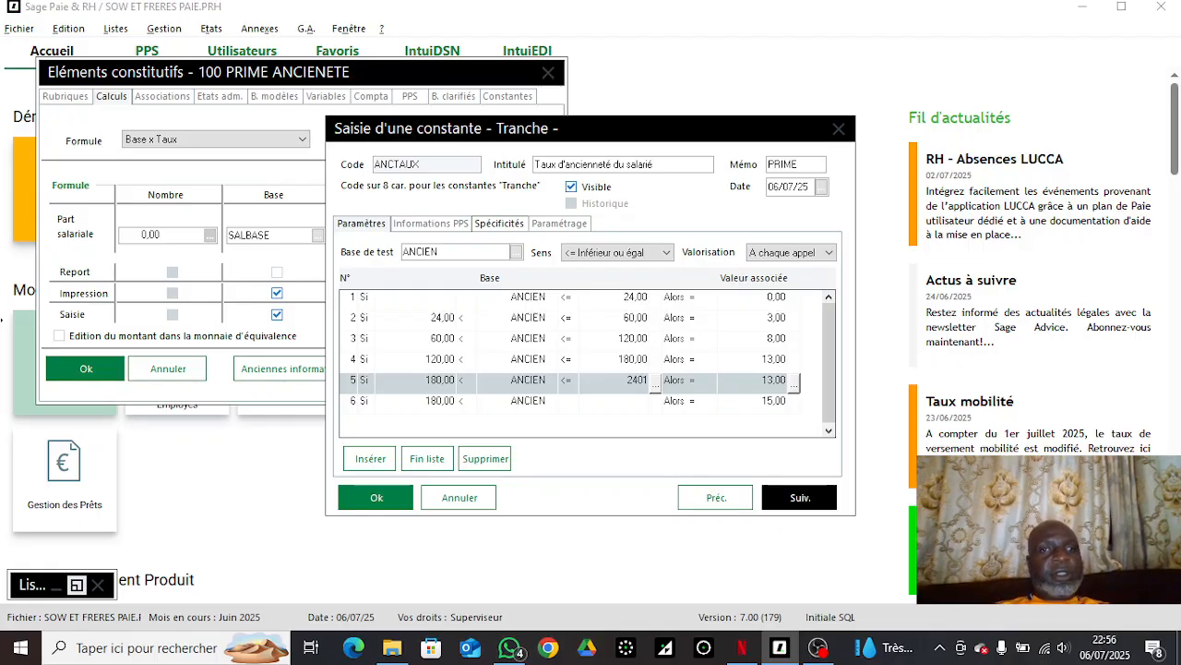
pyautogui.click(772, 382)
pyautogui.write('18')
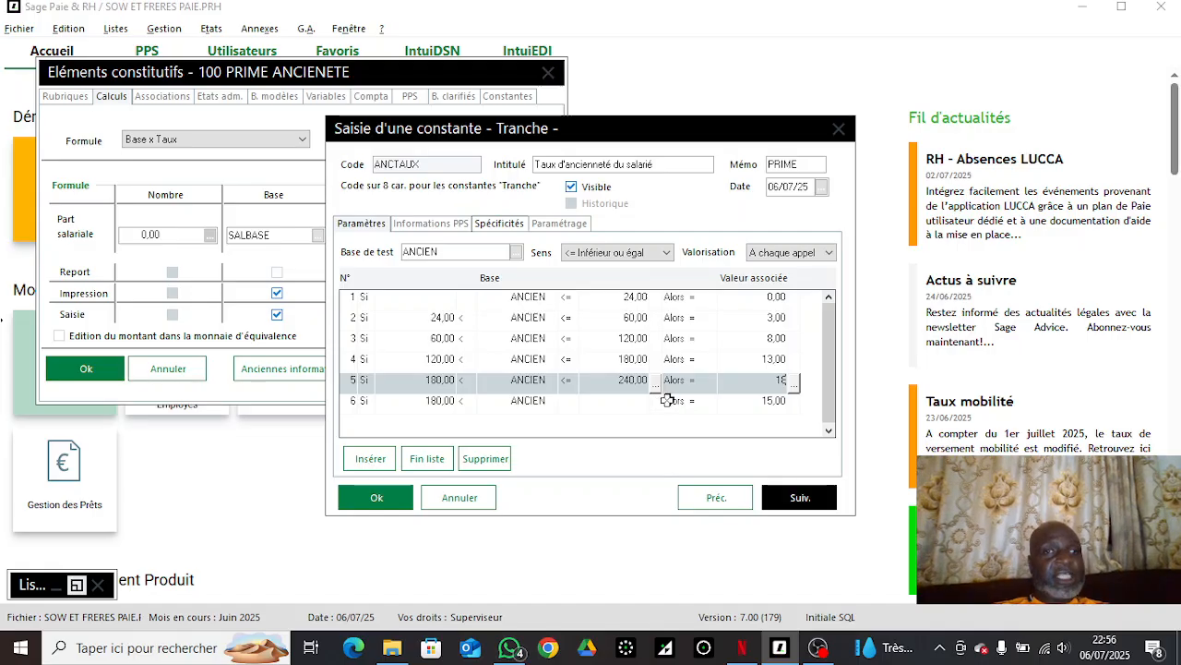
# Step: Insert a sixth ANCTAUX bracket with upper limit 300 and associated value 23, following the scale photo in WhatsApp
pyautogui.click(369, 459)
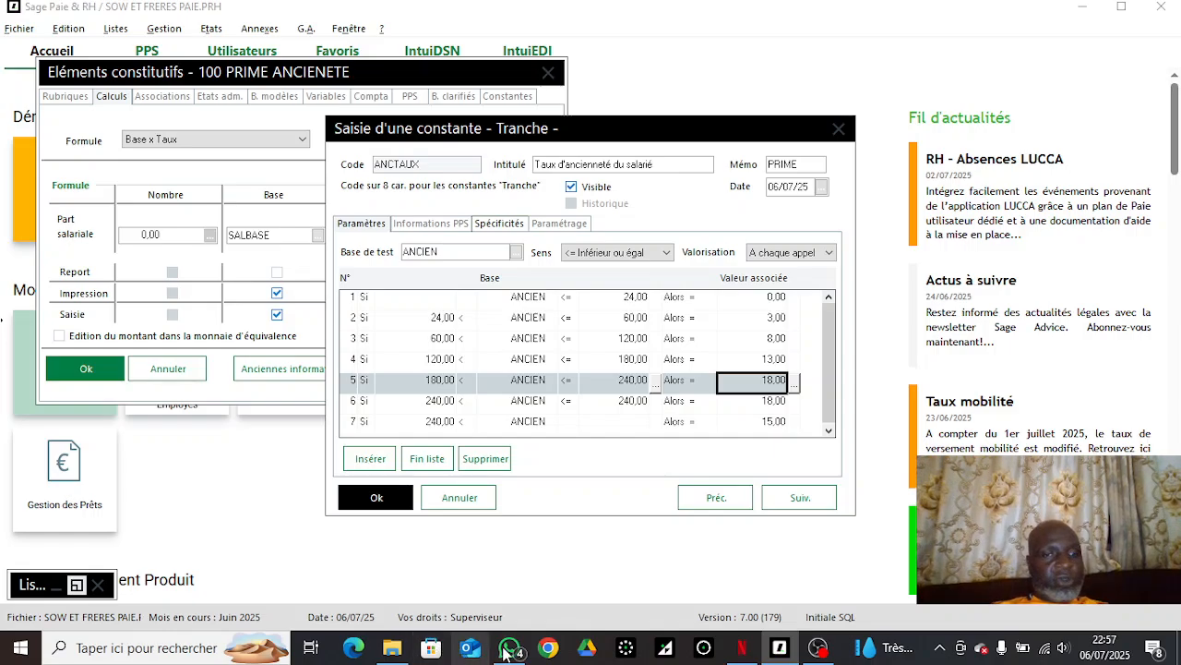
pyautogui.moveTo(508, 649)
pyautogui.click(512, 572)
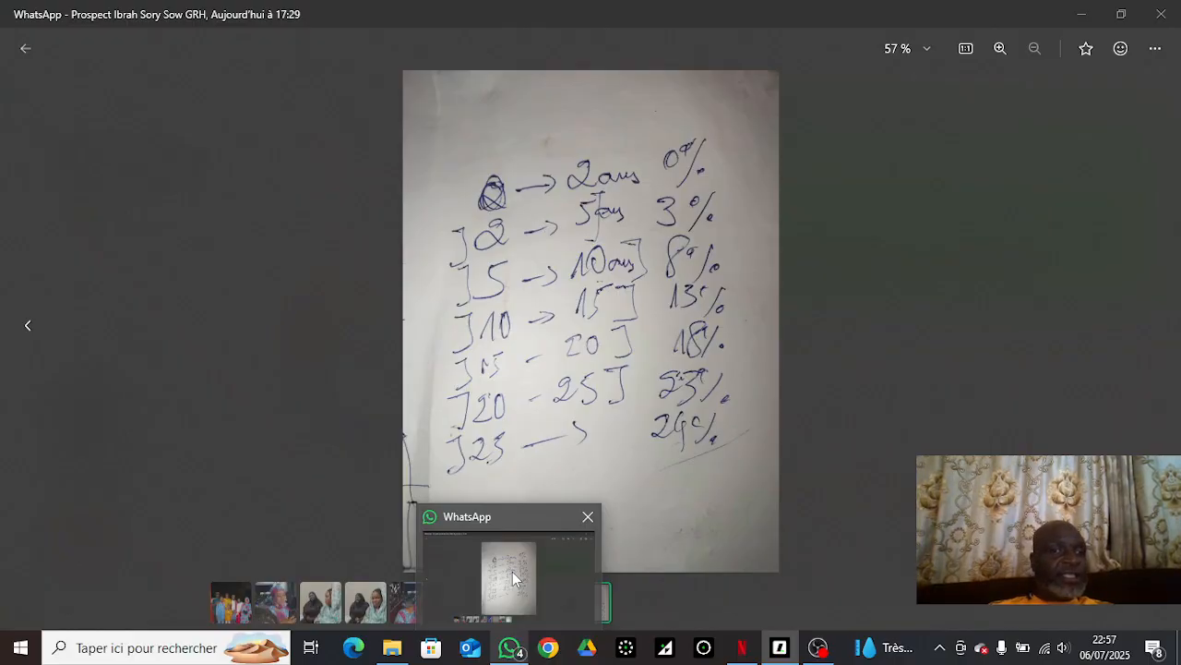
pyautogui.hotkey('alt', 'Tab')
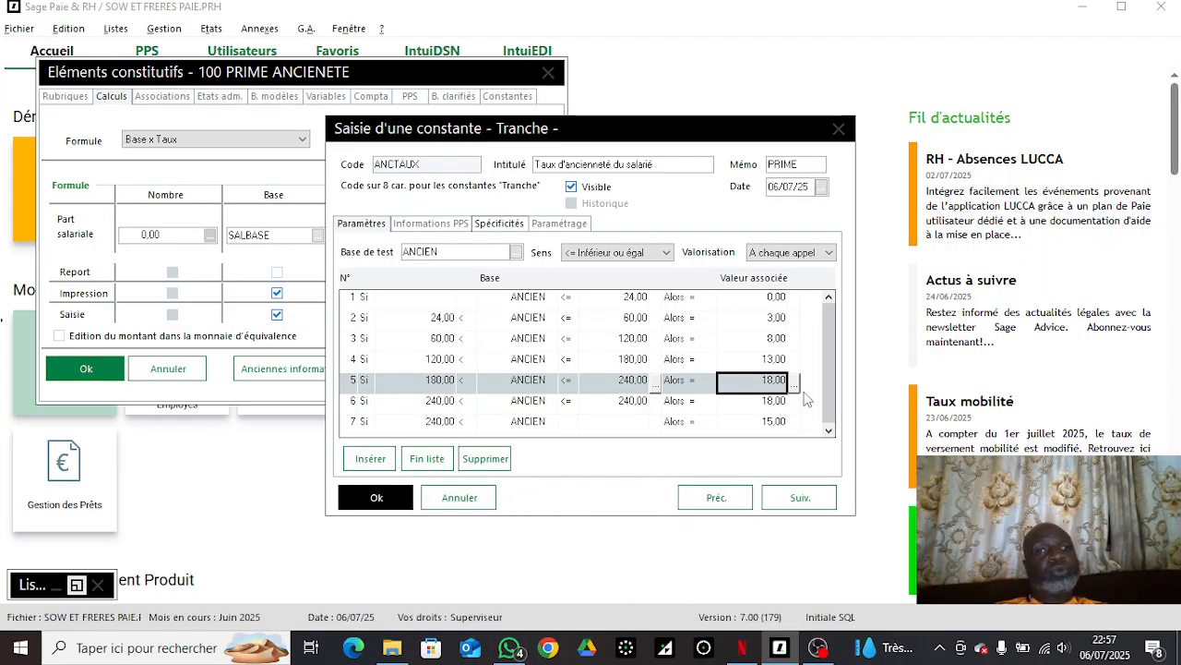
pyautogui.click(540, 410)
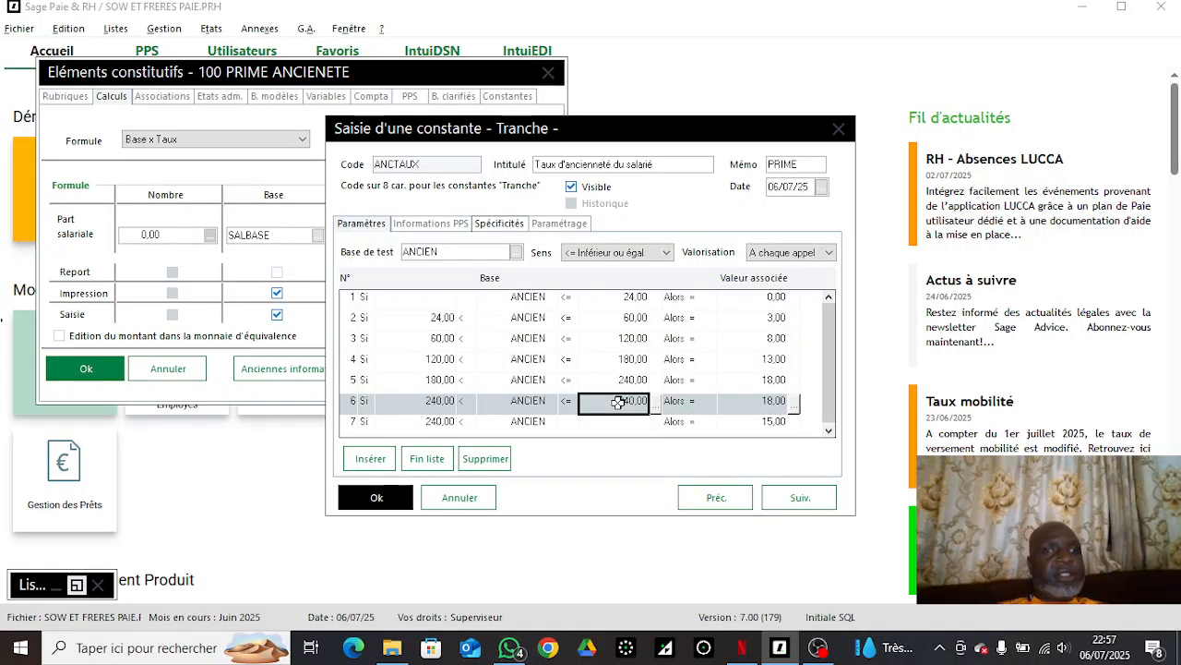
pyautogui.write('30')
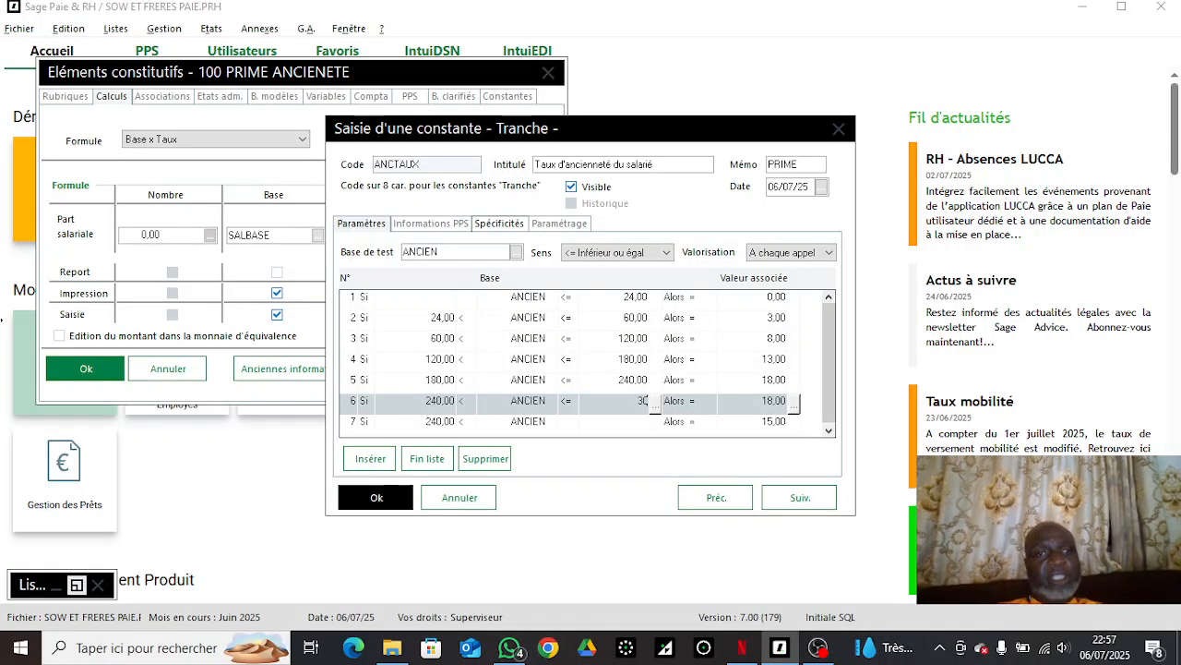
pyautogui.write('0')
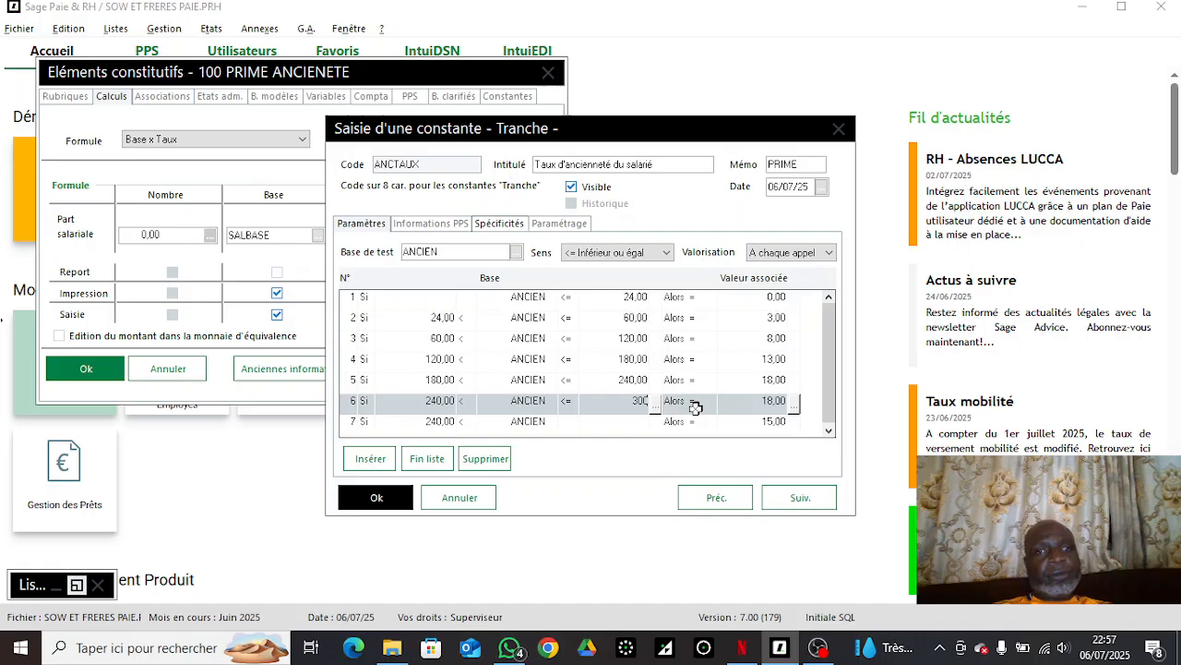
pyautogui.click(752, 404)
pyautogui.write('23')
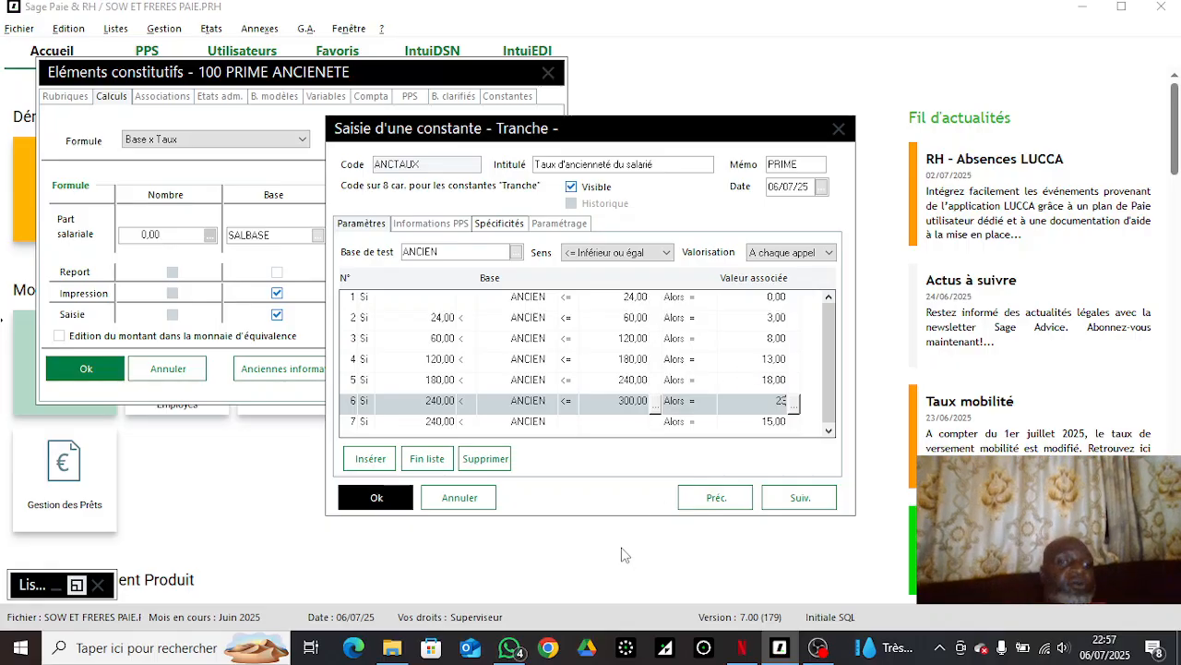
# Step: Insert a seventh ANCTAUX bracket and set its associated value to 24
pyautogui.moveTo(513, 649)
pyautogui.moveTo(498, 563)
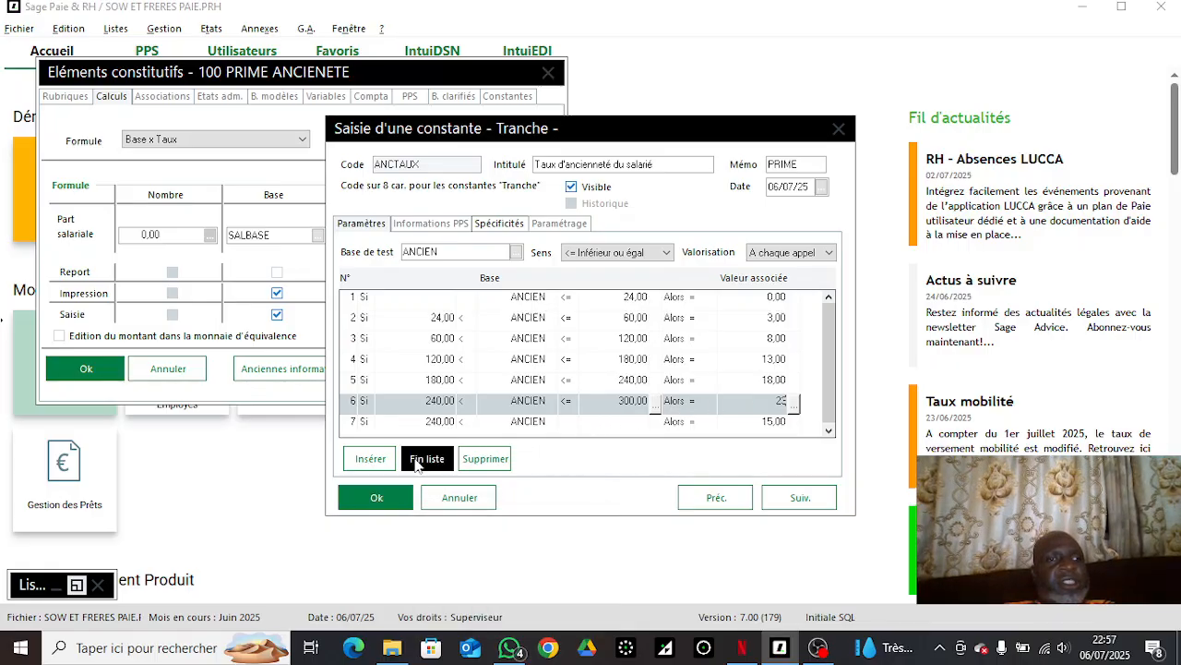
pyautogui.click(371, 459)
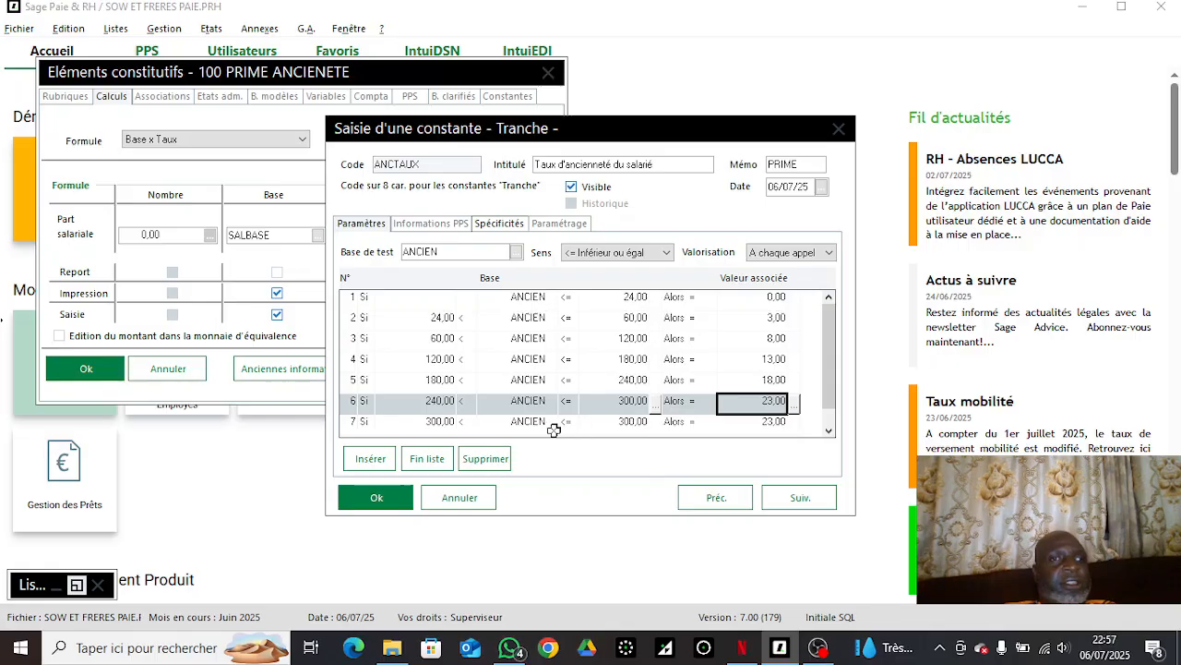
pyautogui.click(766, 424)
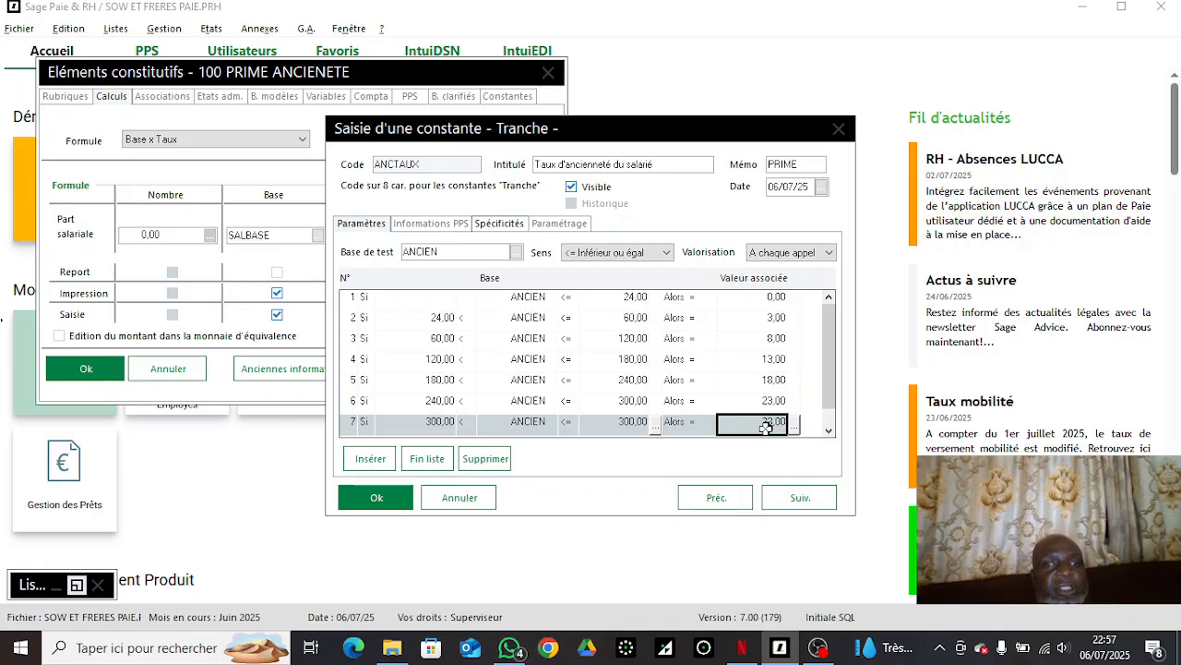
pyautogui.write('24')
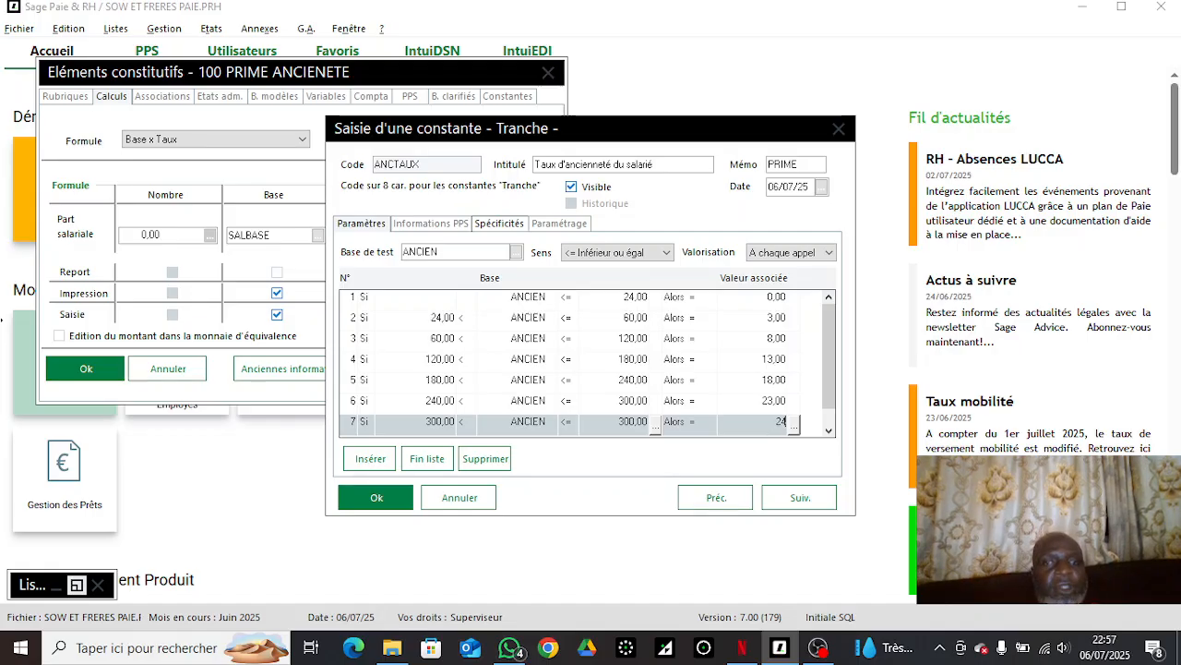
# Step: Add an open-ended closing bracket at the end of the ANCTAUX list and delete the leftover bracket with associated value 15
pyautogui.click(830, 434)
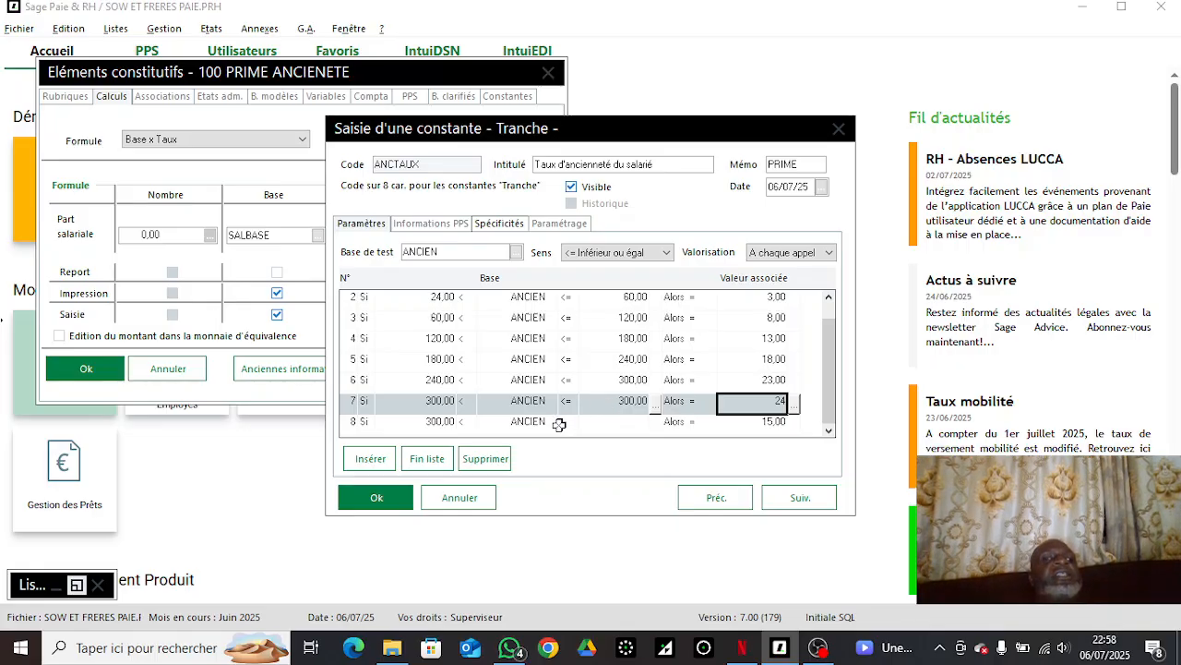
pyautogui.click(425, 459)
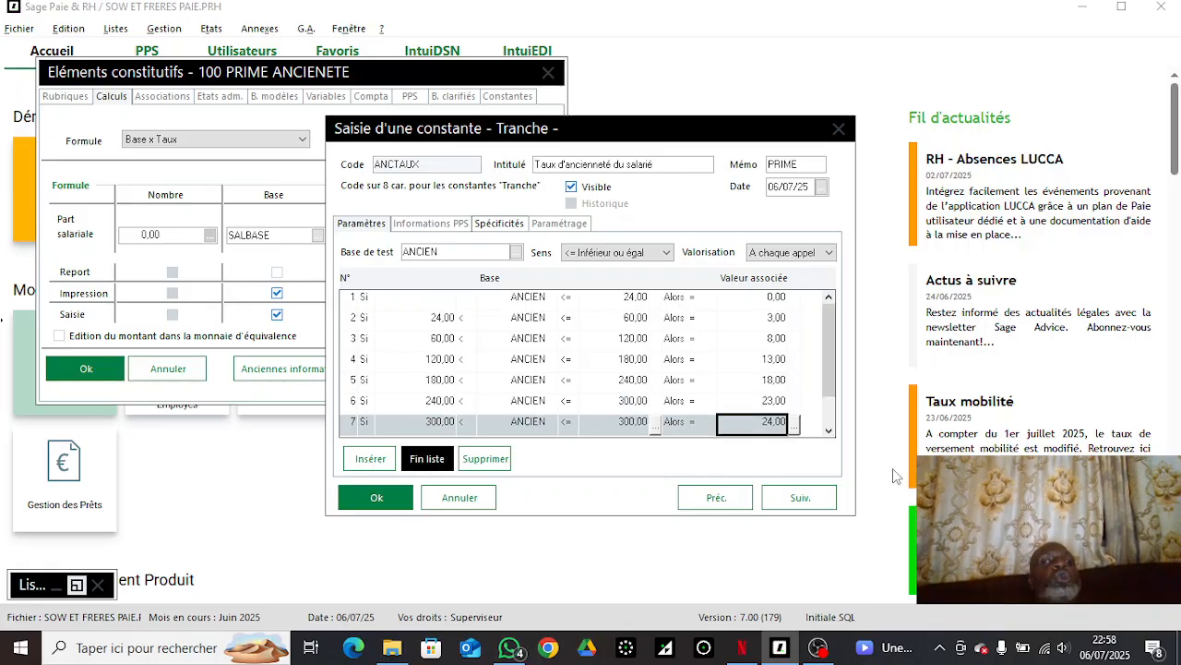
pyautogui.click(827, 423)
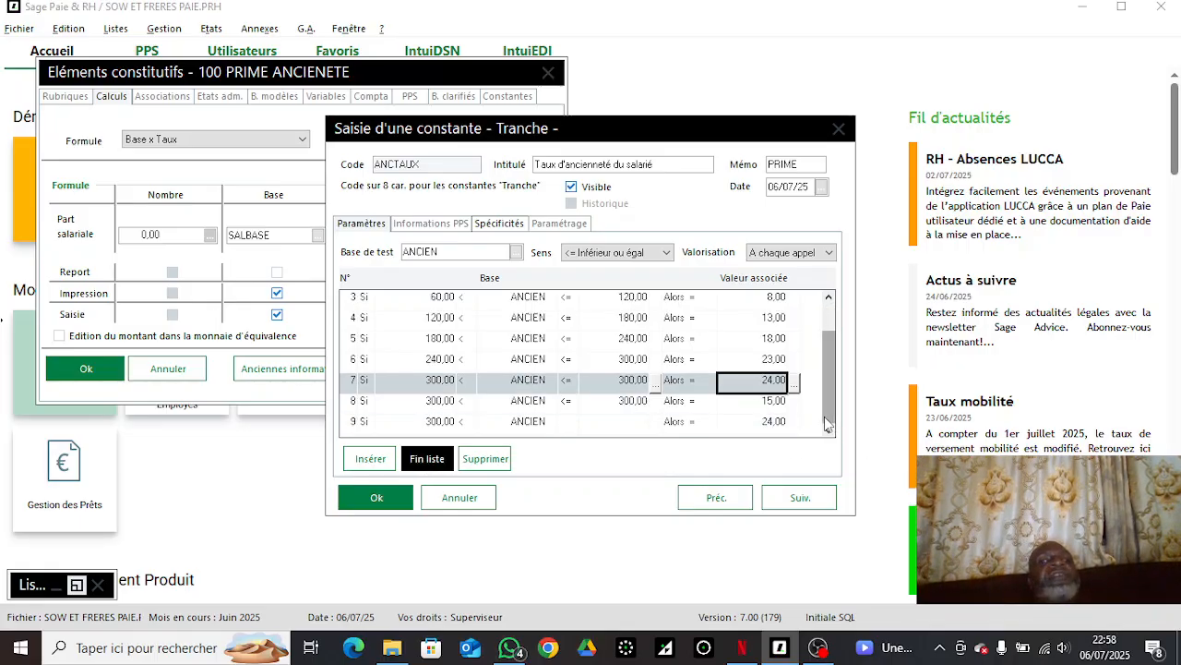
pyautogui.click(739, 406)
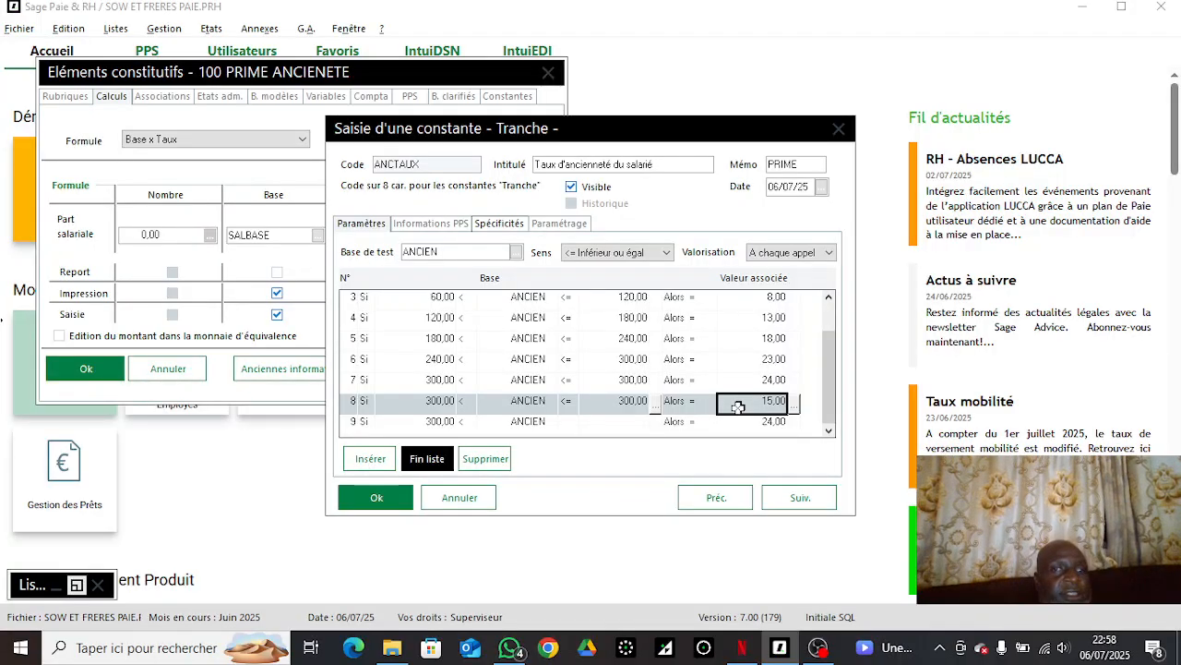
pyautogui.click(486, 459)
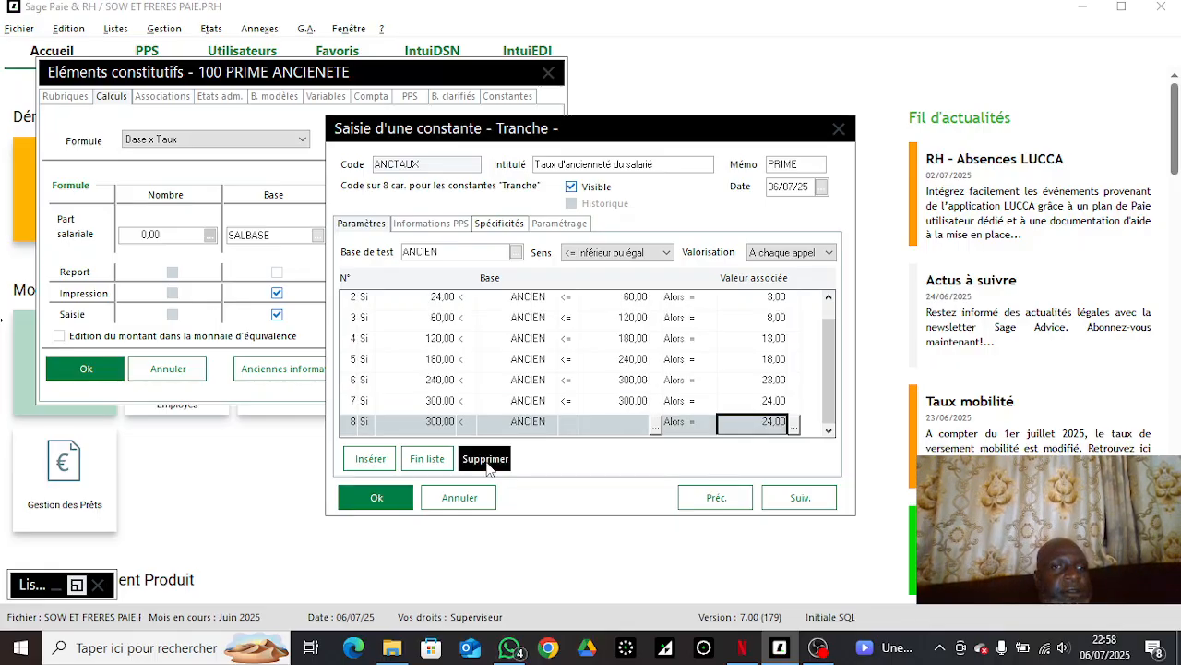
# Step: Delete the redundant seventh bracket with upper limit 300, save the ANCTAUX constant and assign it as the bonus rate
pyautogui.click(618, 401)
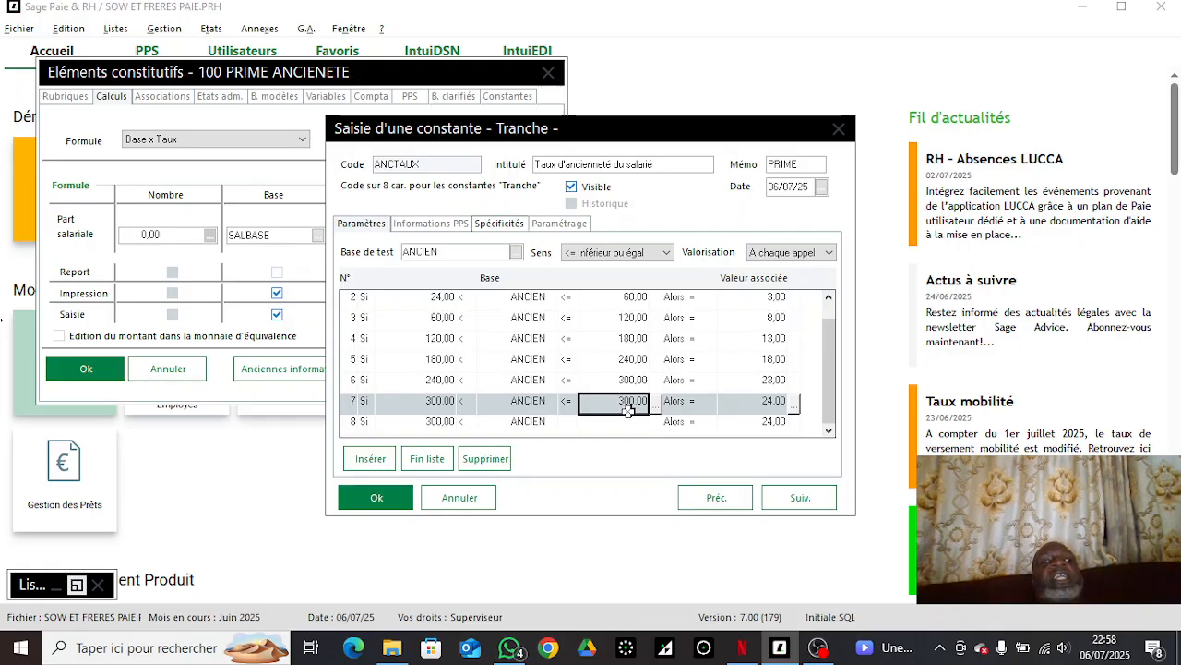
pyautogui.click(489, 458)
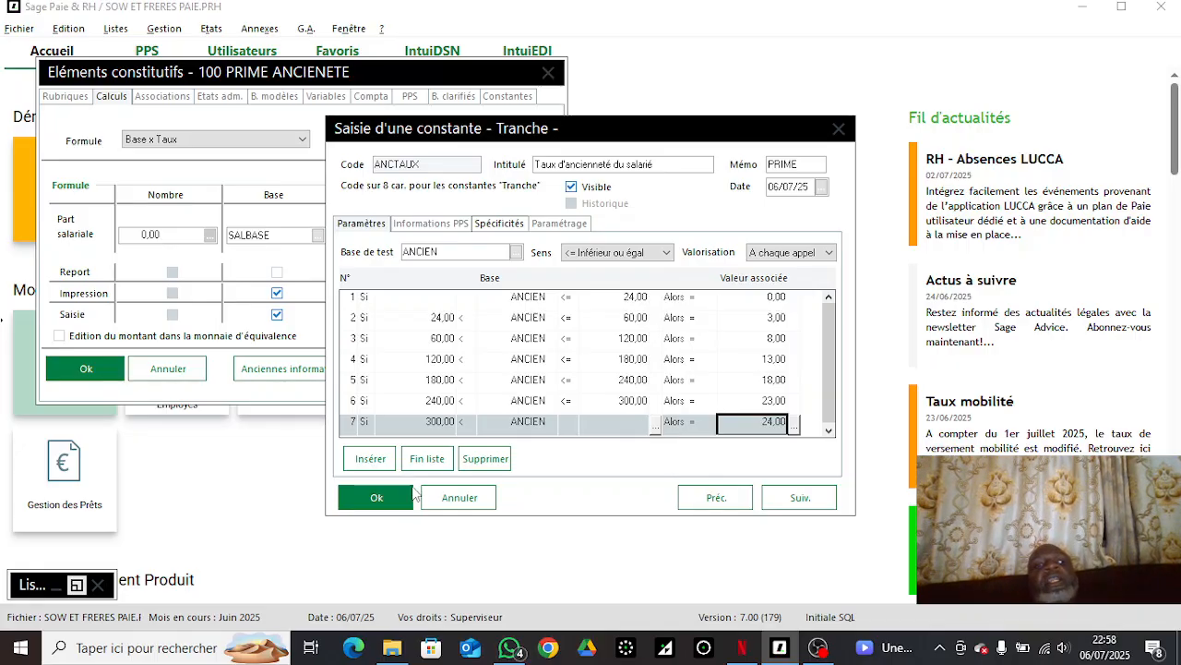
pyautogui.click(378, 498)
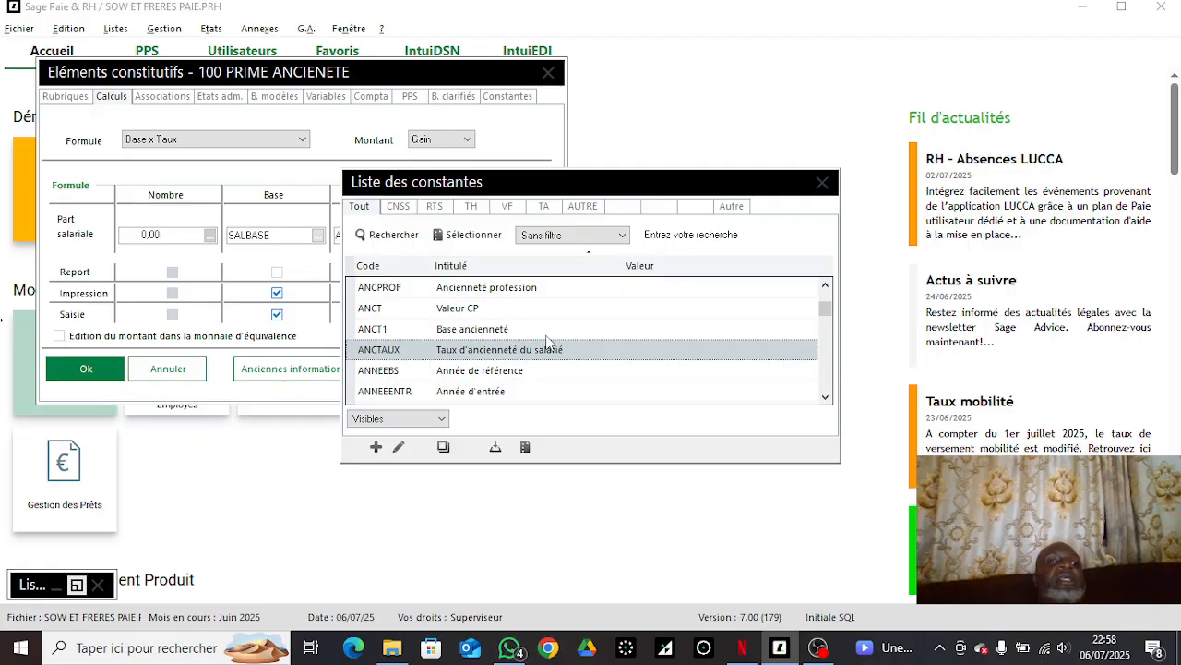
pyautogui.doubleClick(604, 348)
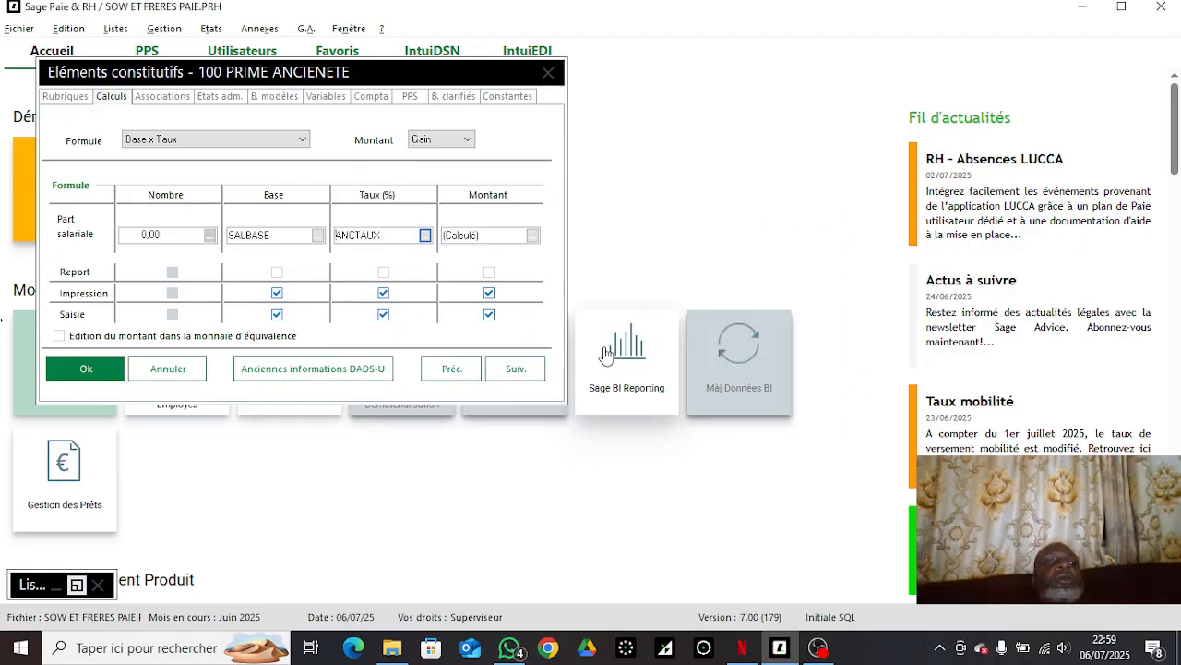
# Step: Reopen the ANCTAUX constant from the rate field to review its seniority brackets, and return to the bonus calculation
pyautogui.click(426, 239)
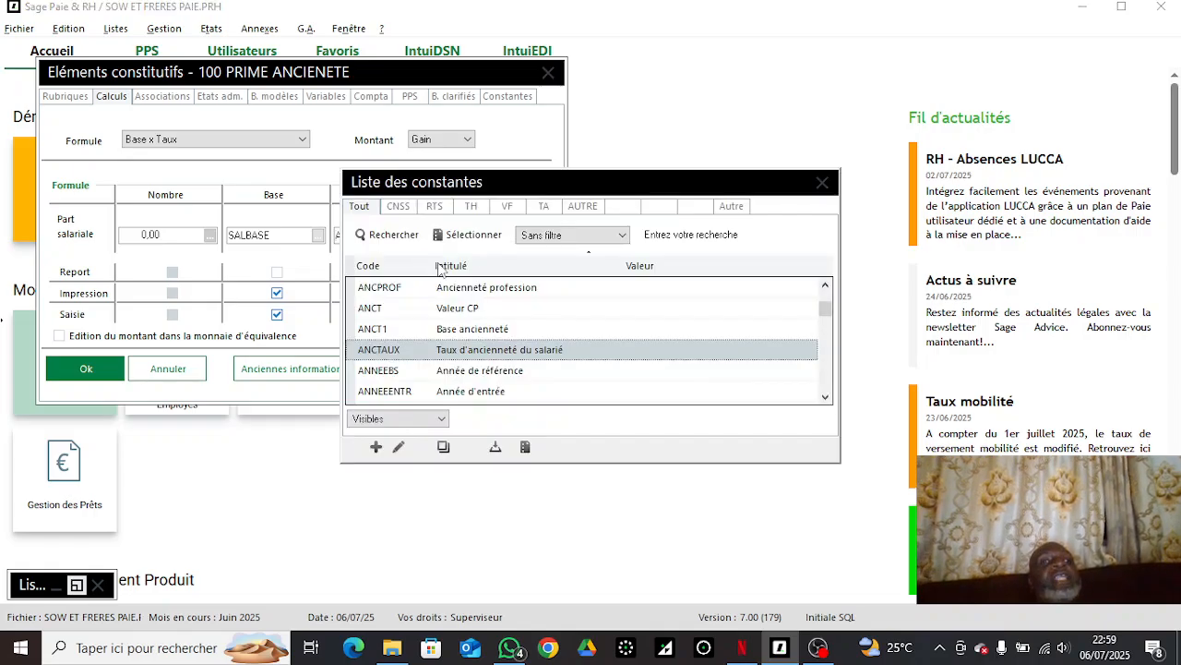
pyautogui.click(402, 451)
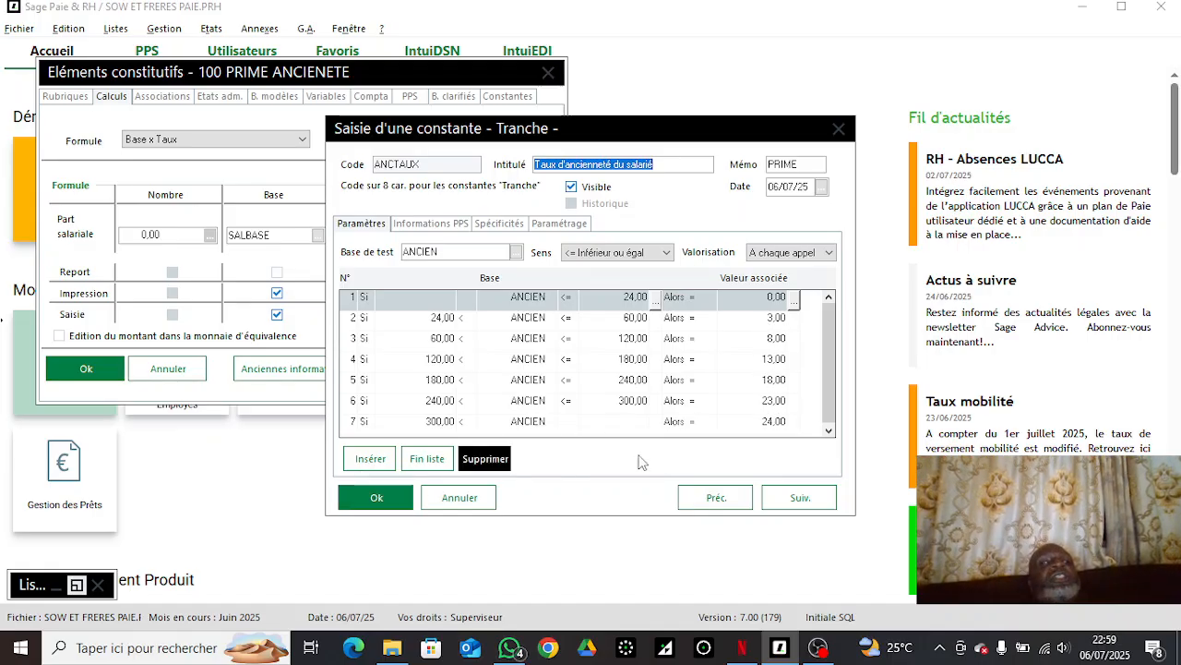
pyautogui.click(377, 497)
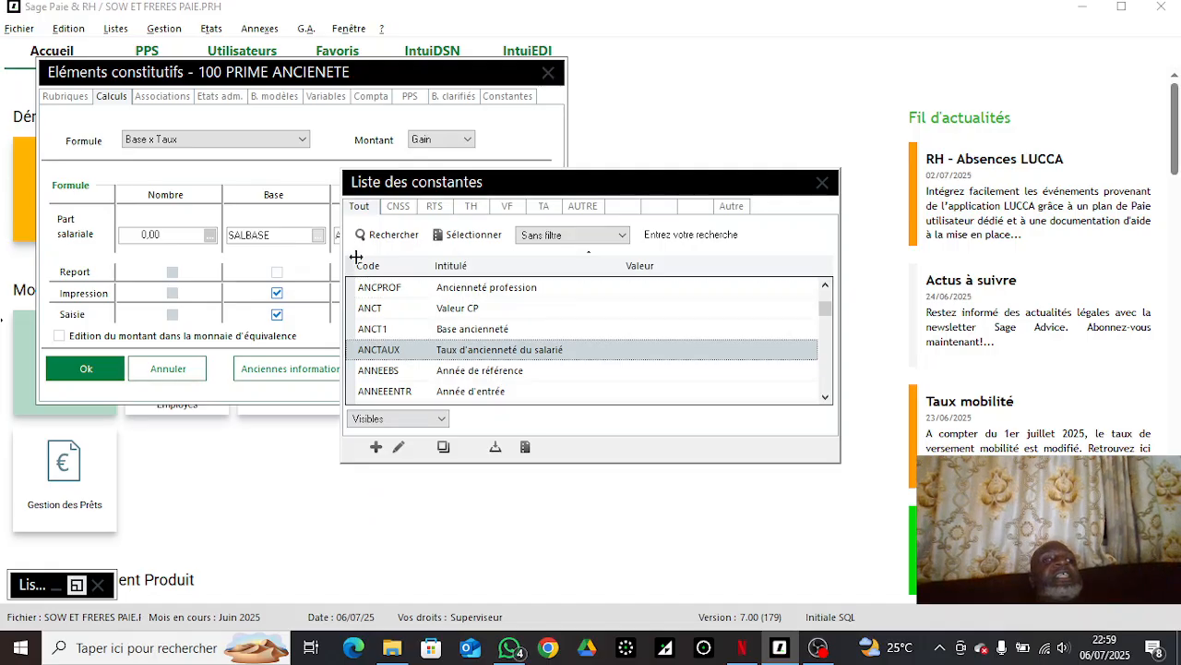
pyautogui.click(821, 182)
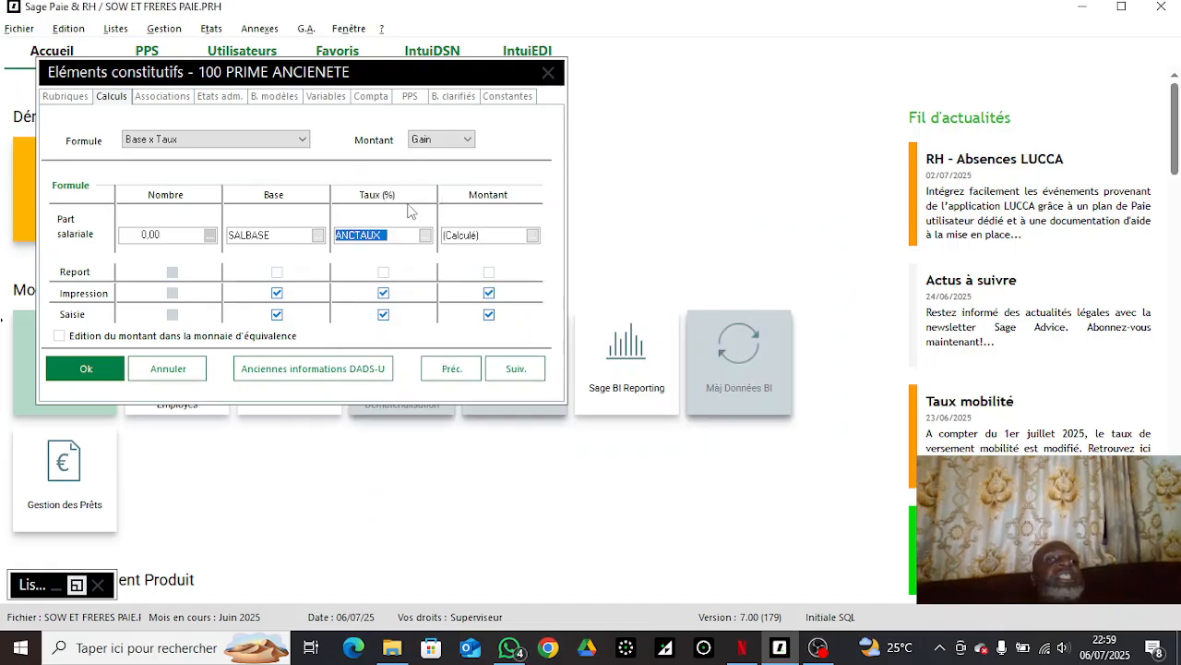
# Step: Attach the BULLETIN SOW ET FRERES payslip template to PRIME ANCIENETE and save the item, confirming the history creation
pyautogui.click(274, 96)
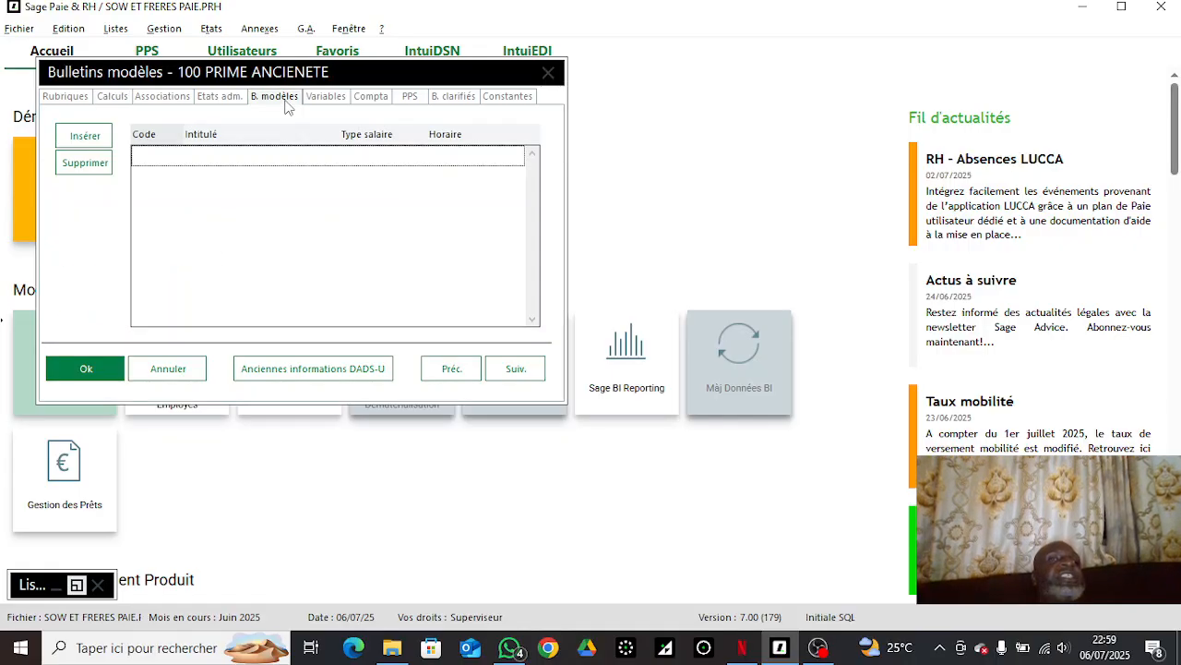
pyautogui.click(99, 139)
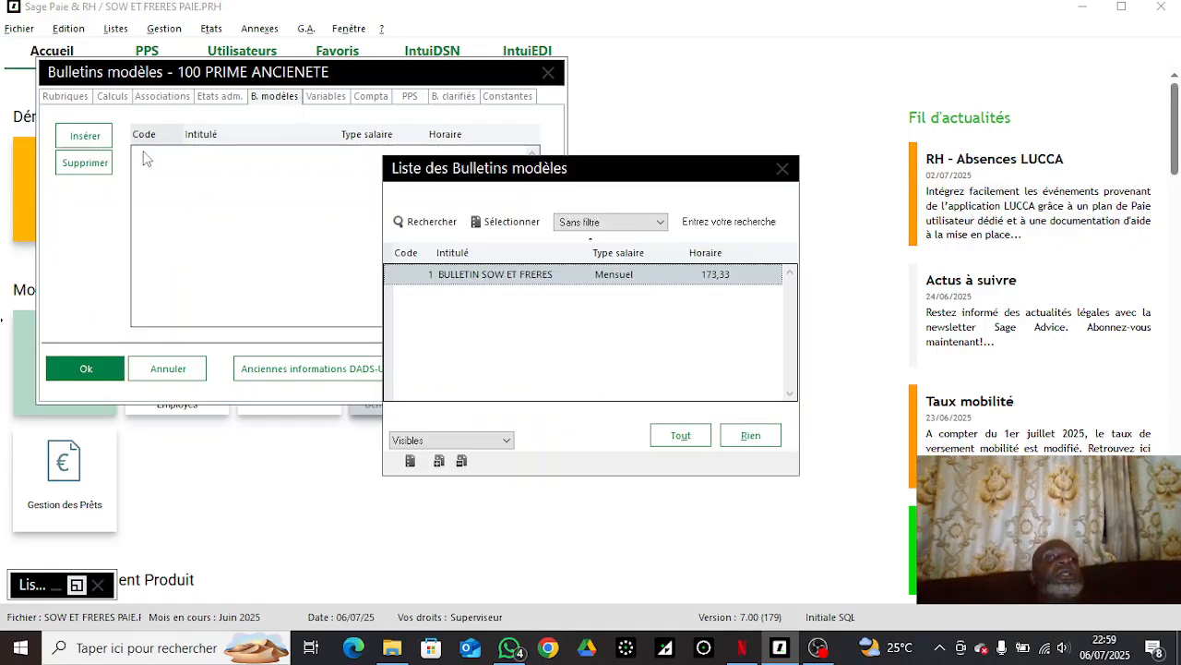
pyautogui.doubleClick(462, 277)
pyautogui.click(86, 368)
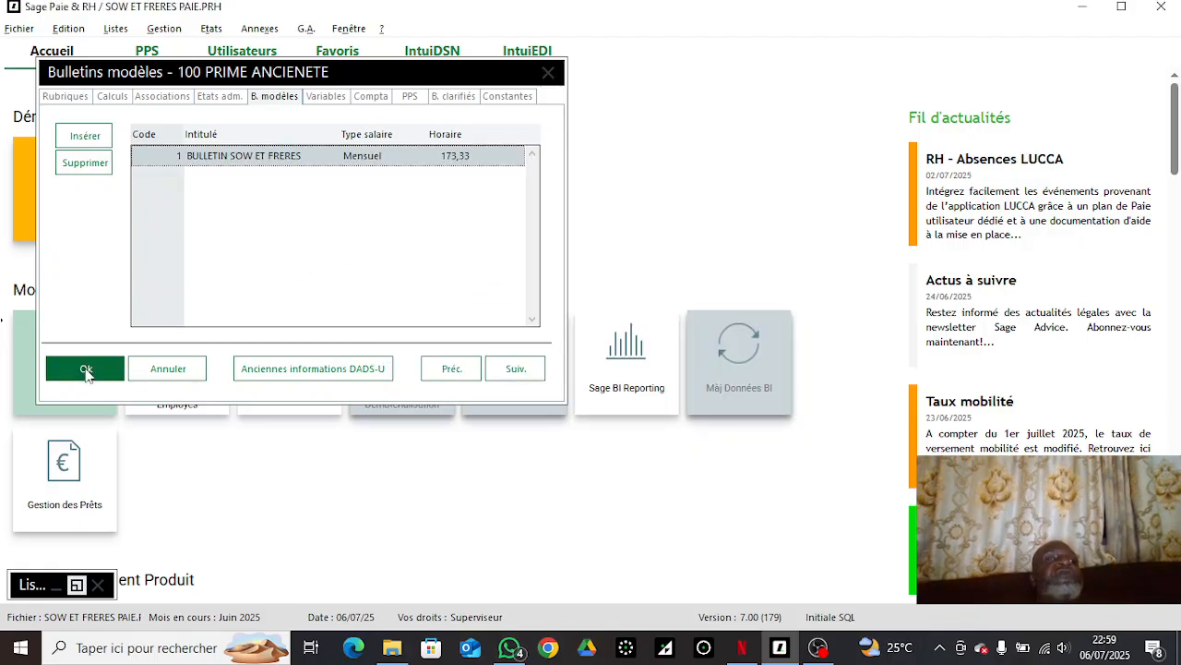
pyautogui.click(681, 400)
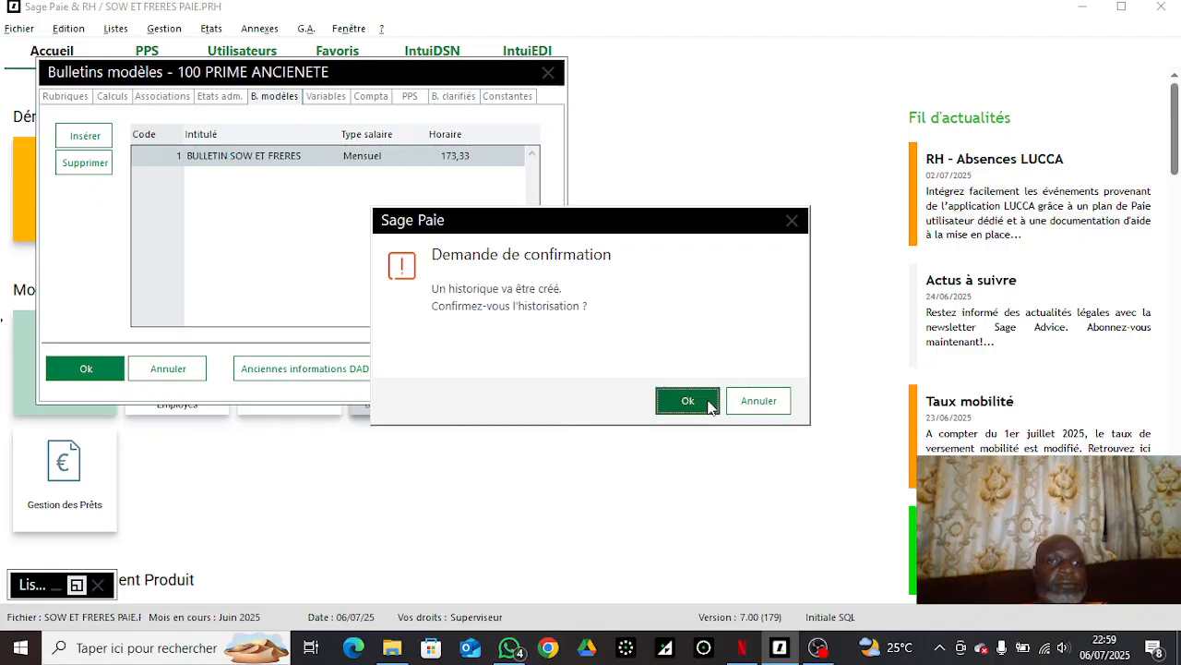
pyautogui.click(709, 407)
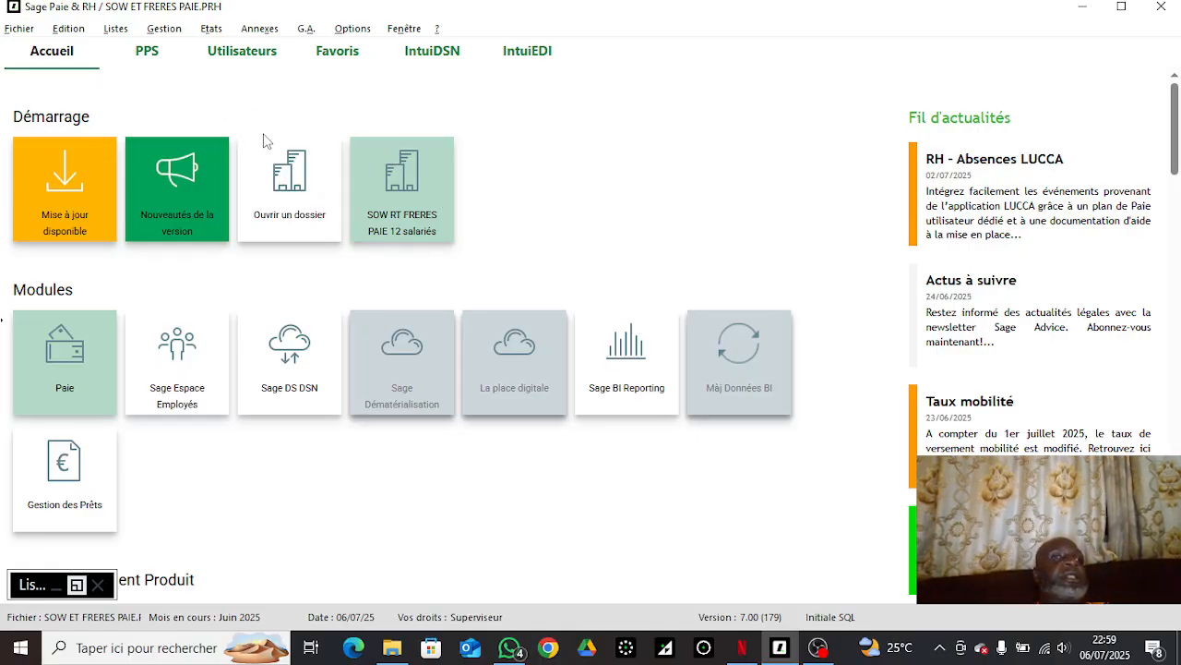
# Step: Start a payslip edition with the matricule range from the first to the last employee whose pay date is 30/06/25
pyautogui.click(345, 56)
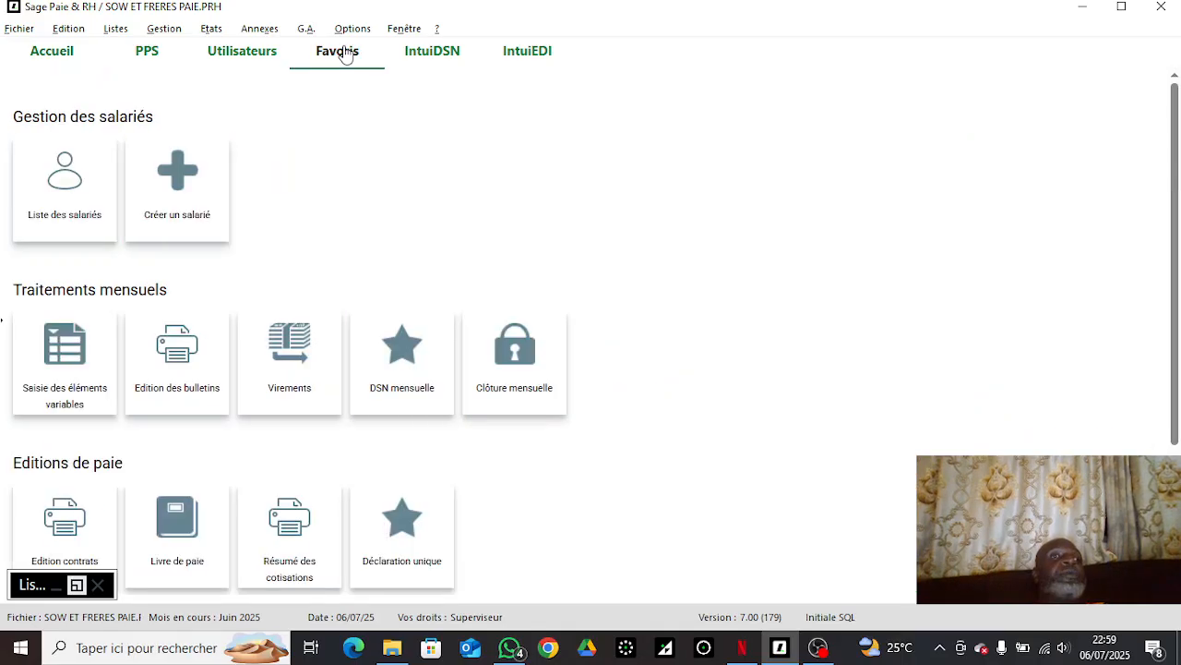
pyautogui.click(172, 328)
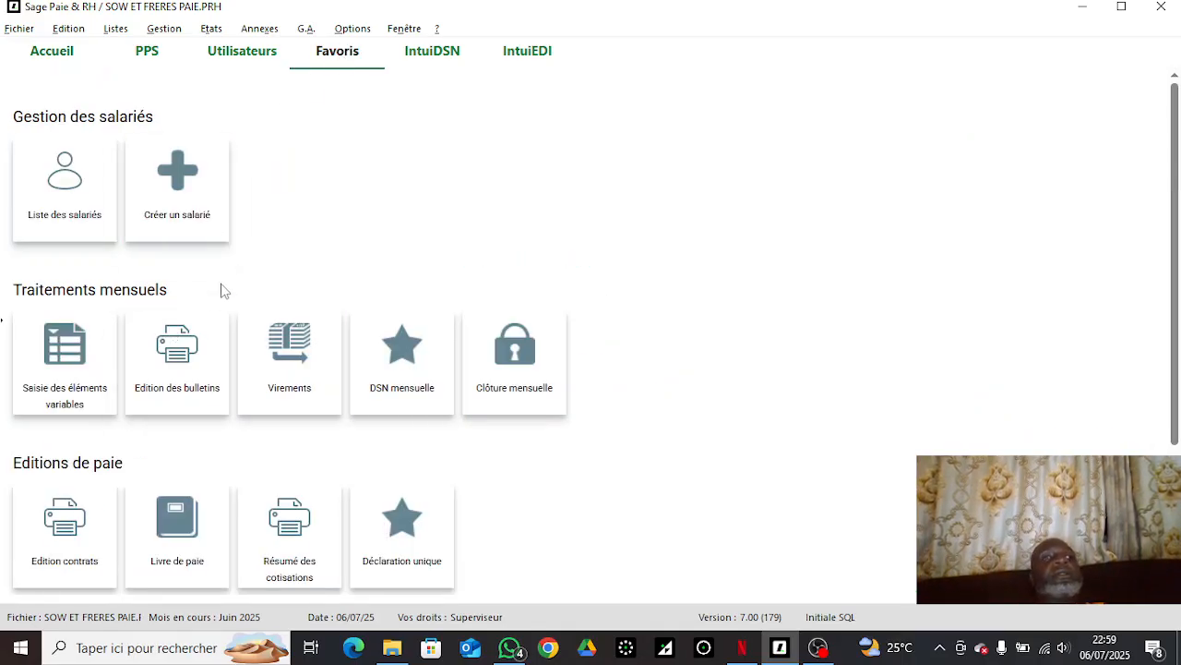
pyautogui.click(200, 364)
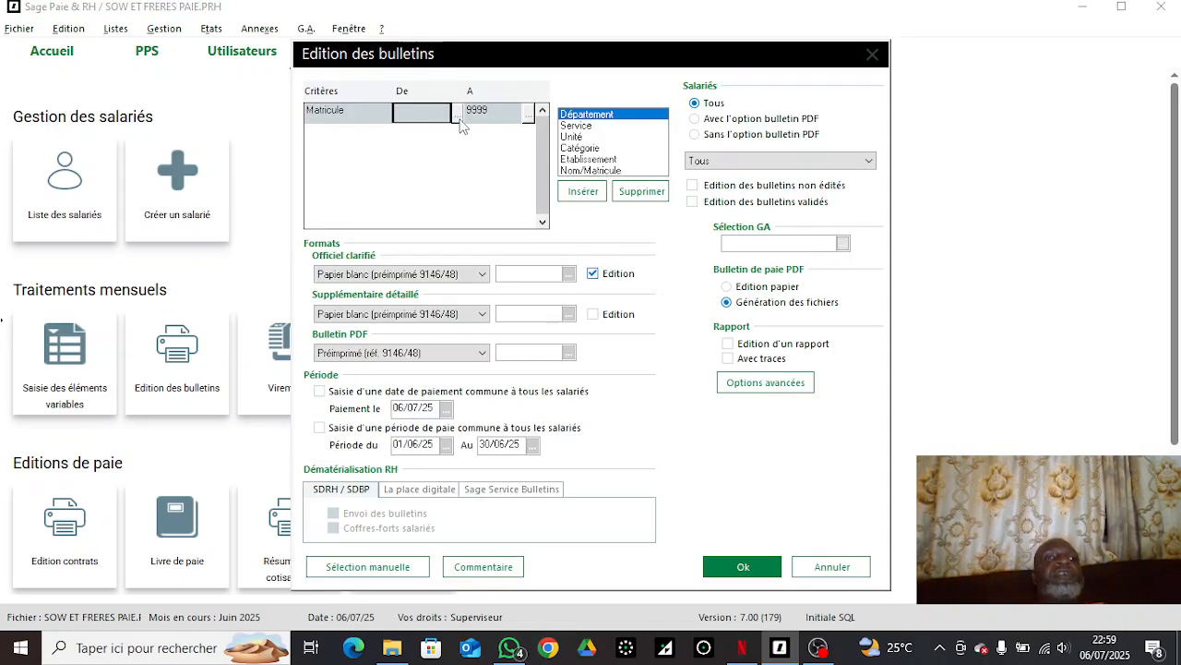
pyautogui.click(458, 116)
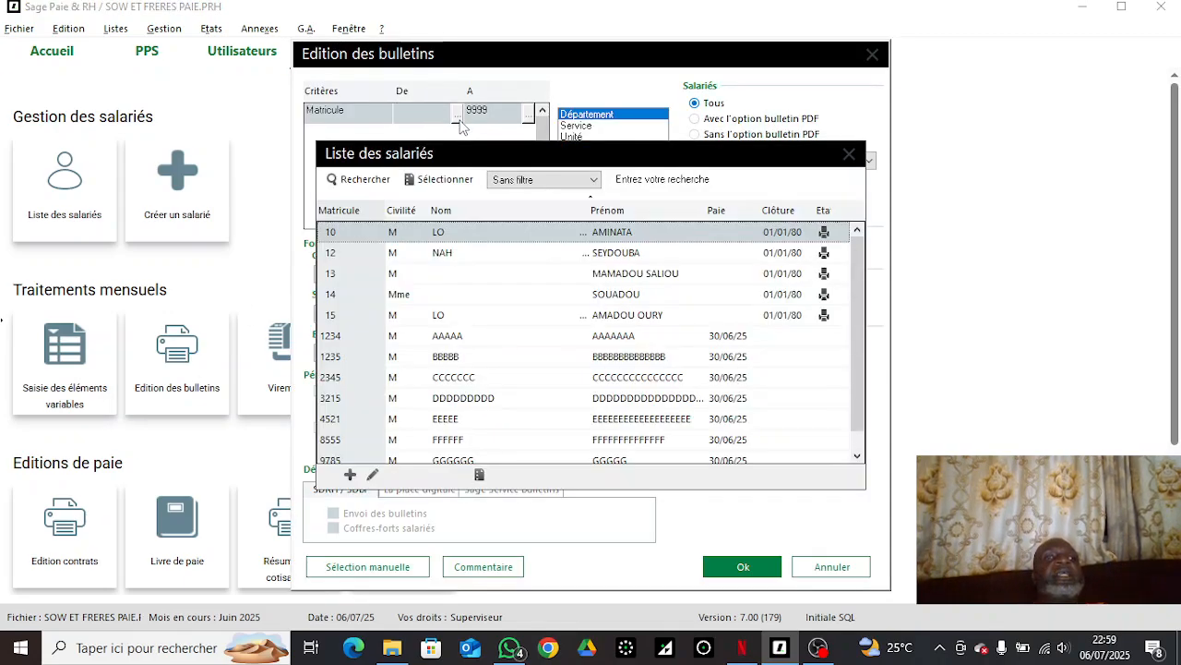
pyautogui.click(455, 335)
pyautogui.doubleClick(455, 335)
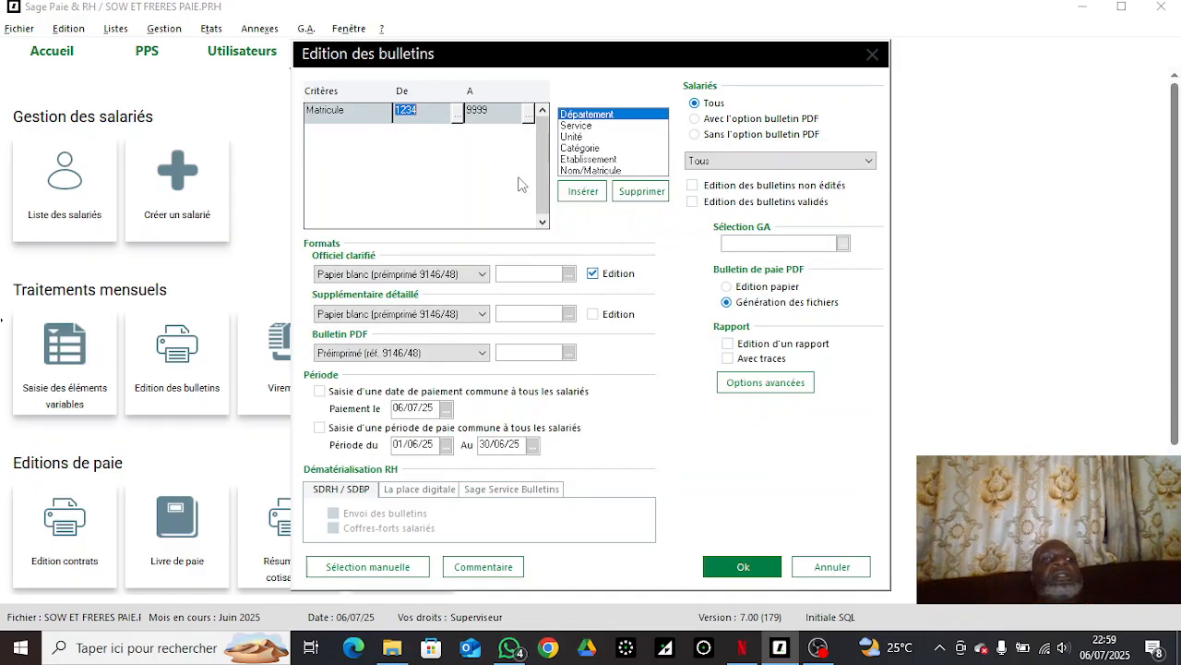
pyautogui.click(530, 112)
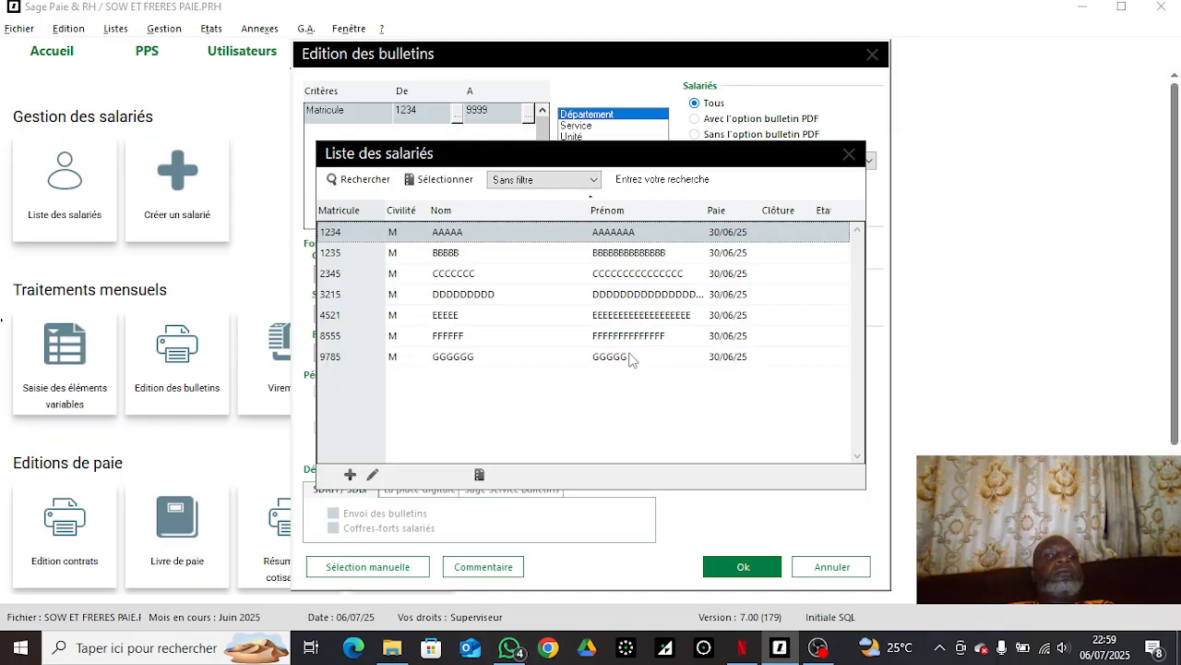
pyautogui.click(628, 360)
pyautogui.doubleClick(628, 360)
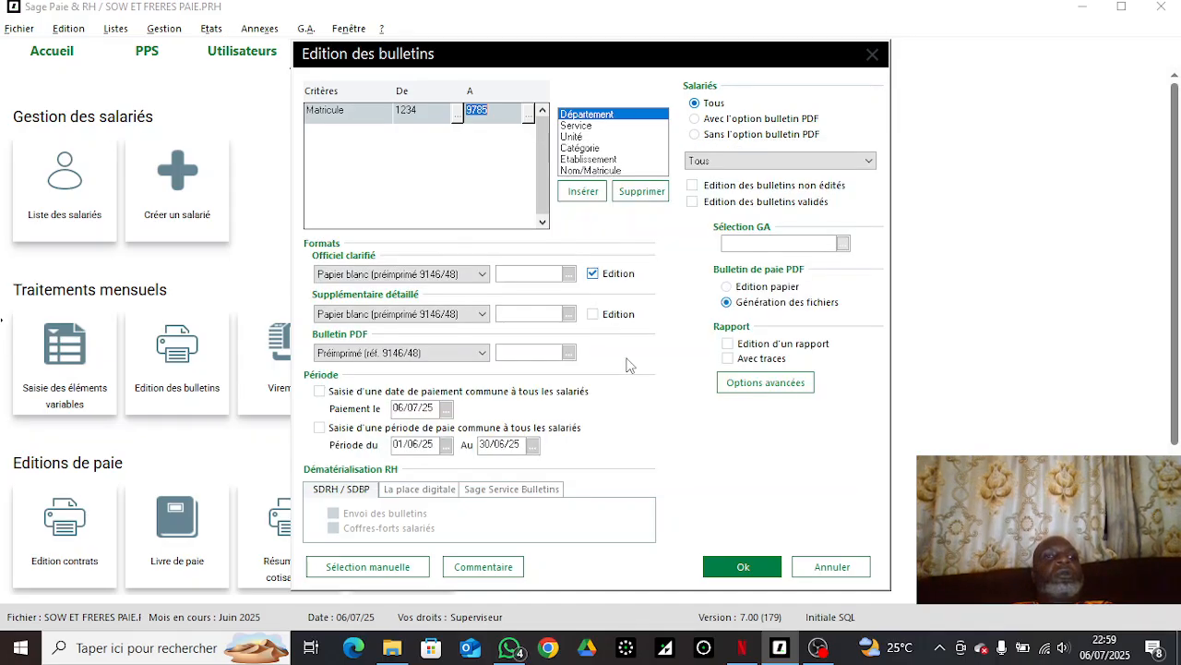
# Step: Set the official payslip format to Papier blanc (préimp. 9112/22/42) and generate the print preview
pyautogui.click(473, 275)
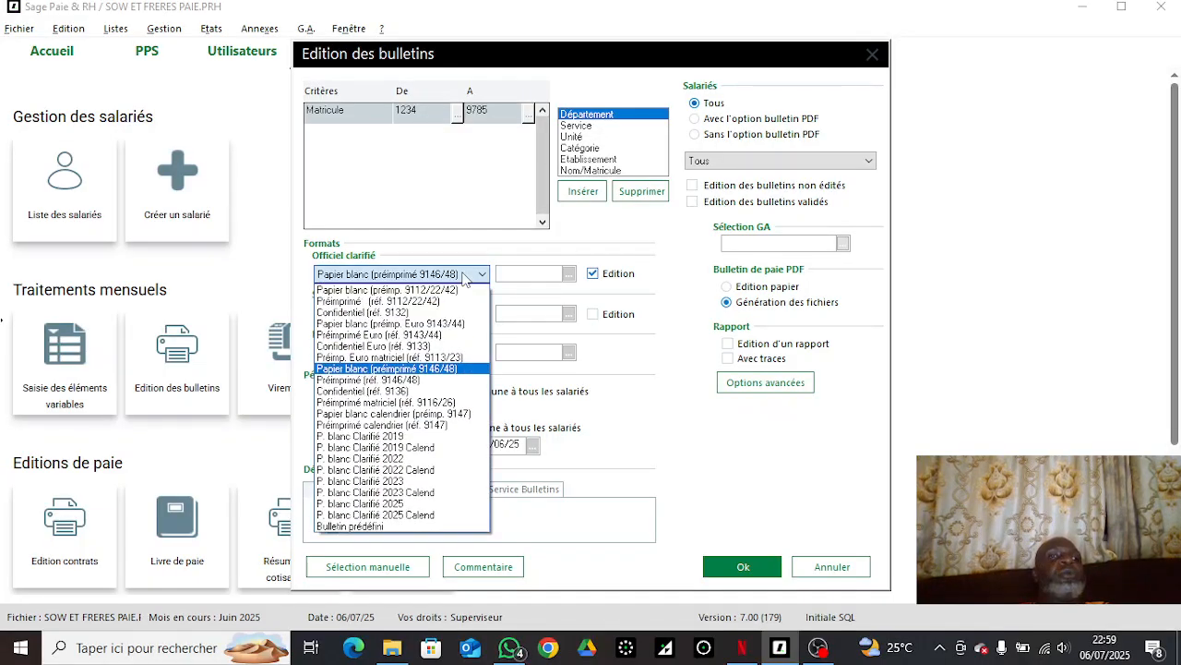
pyautogui.click(450, 292)
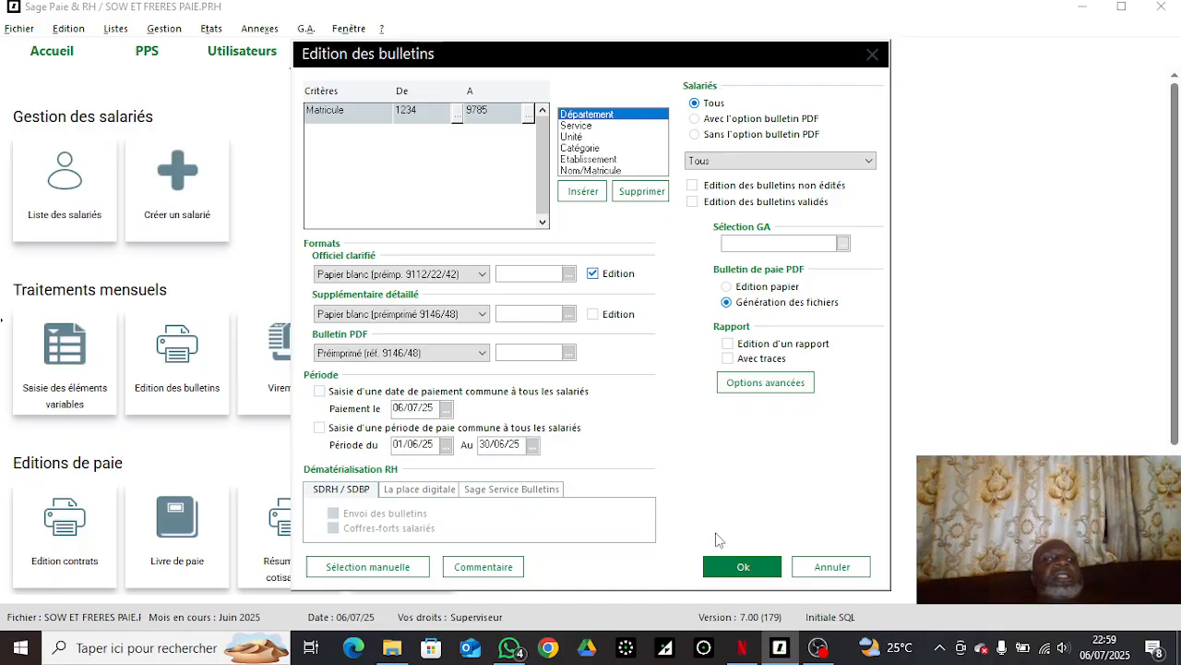
pyautogui.click(711, 563)
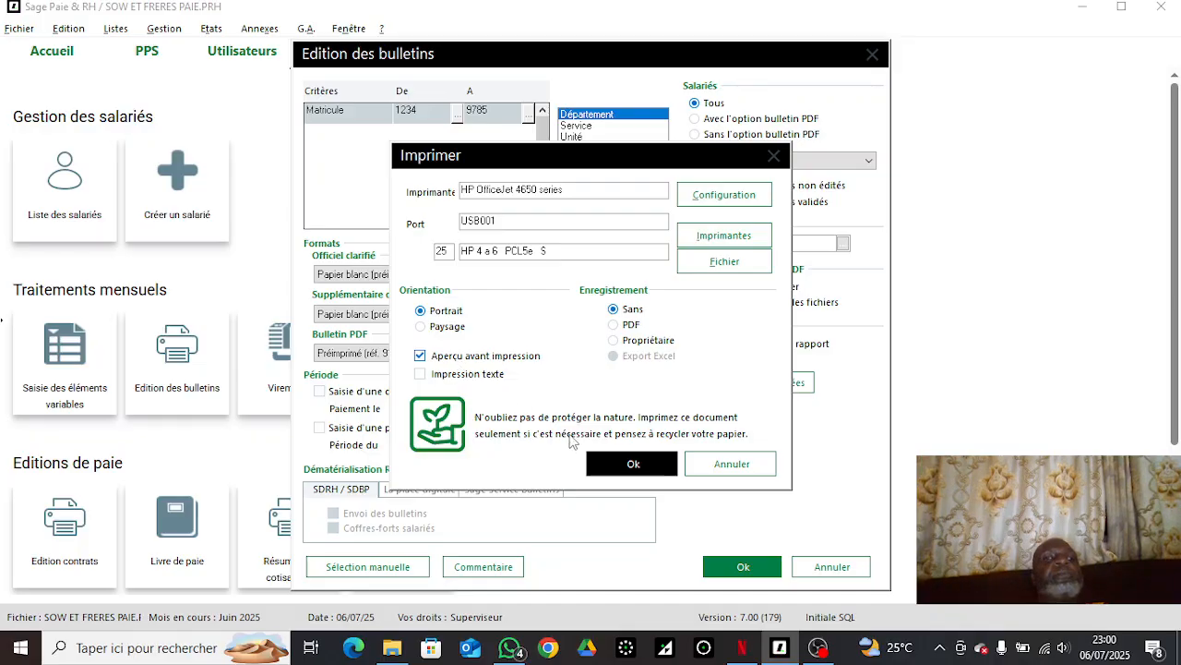
pyautogui.click(611, 465)
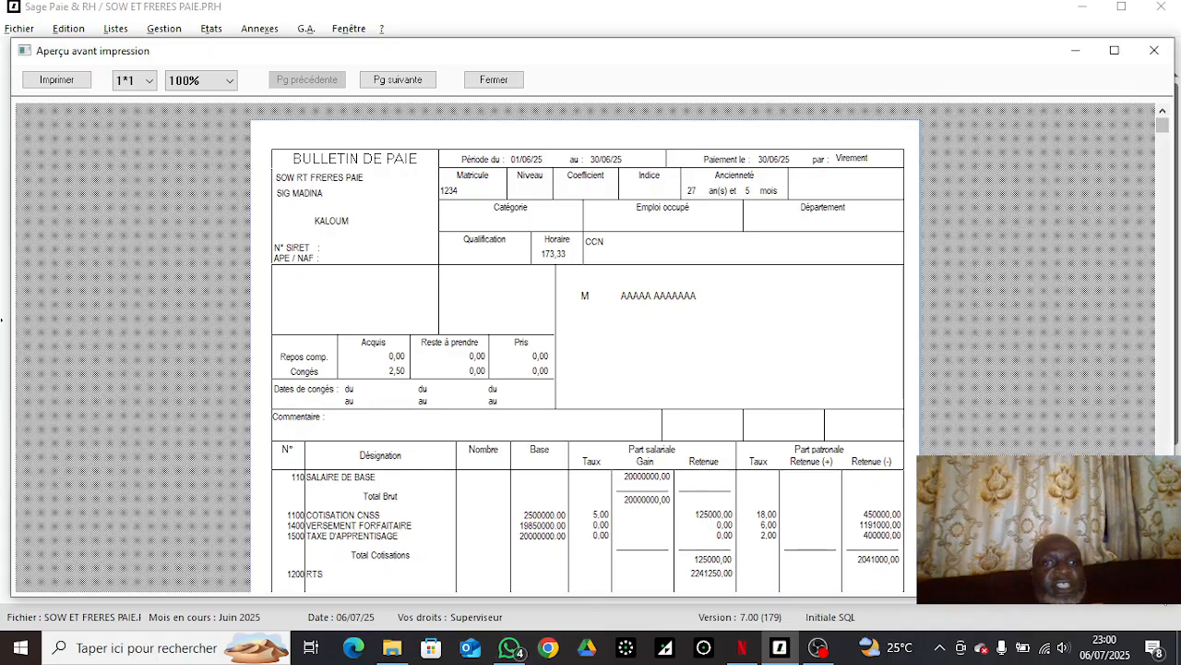
# Step: Examine the previewed payslips one by one for the seniority bonus line, and close the preview
pyautogui.scroll(-2, 587, 351)
pyautogui.scroll(-1, 587, 350)
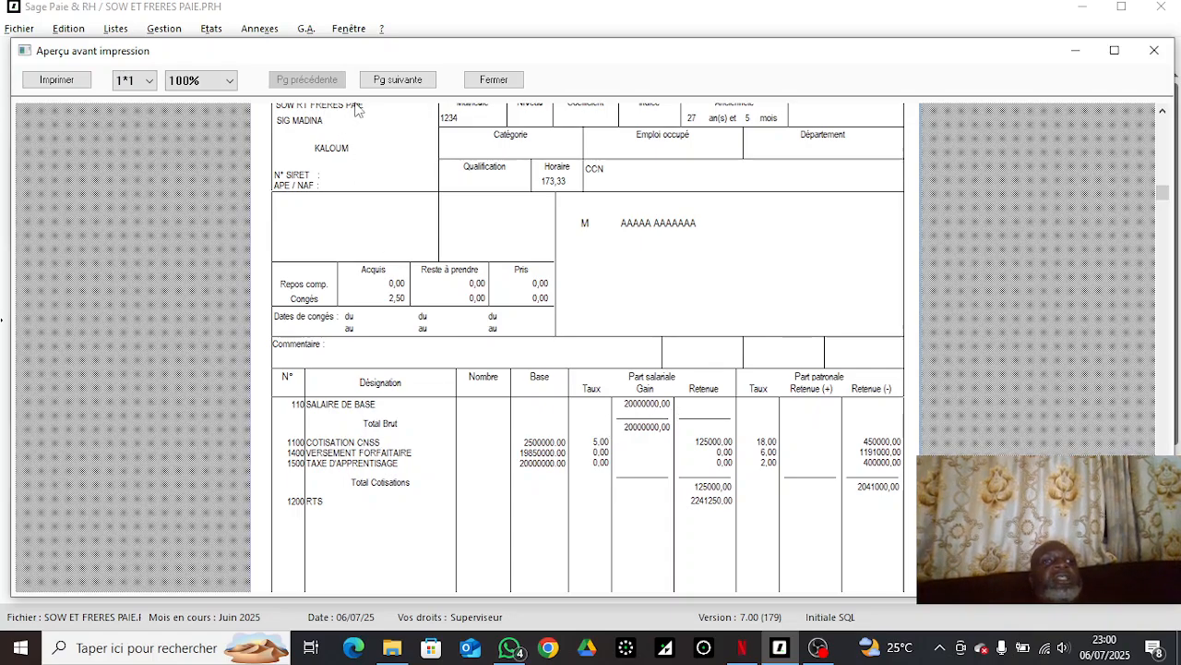
pyautogui.click(391, 82)
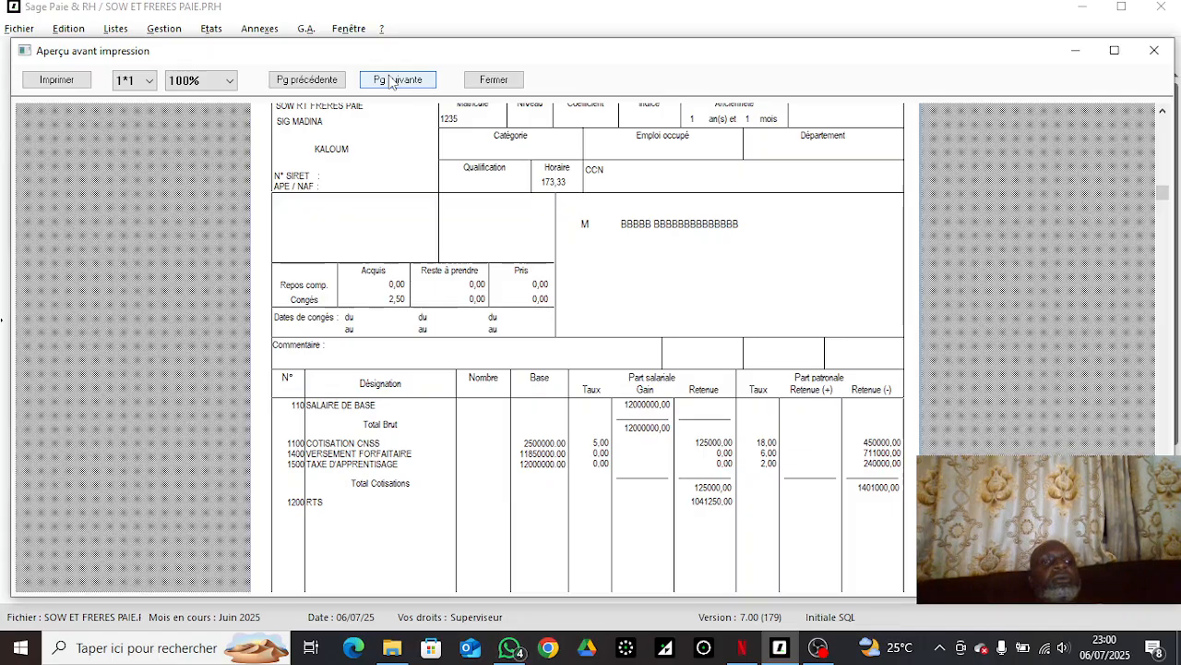
pyautogui.click(391, 82)
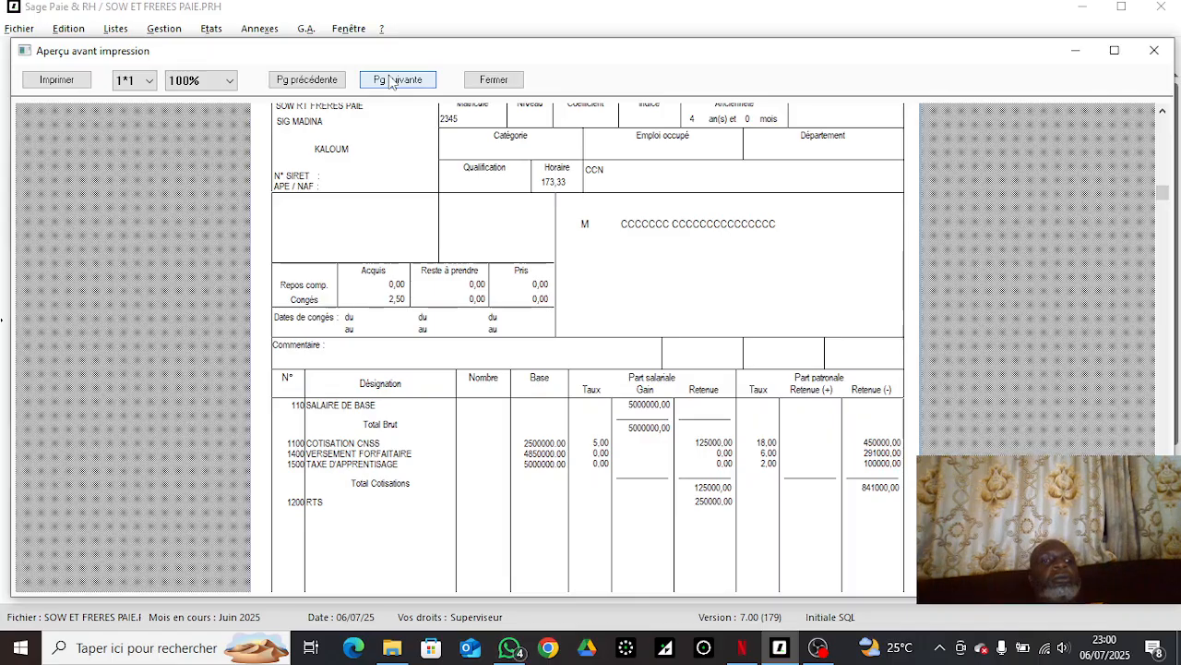
pyautogui.click(392, 82)
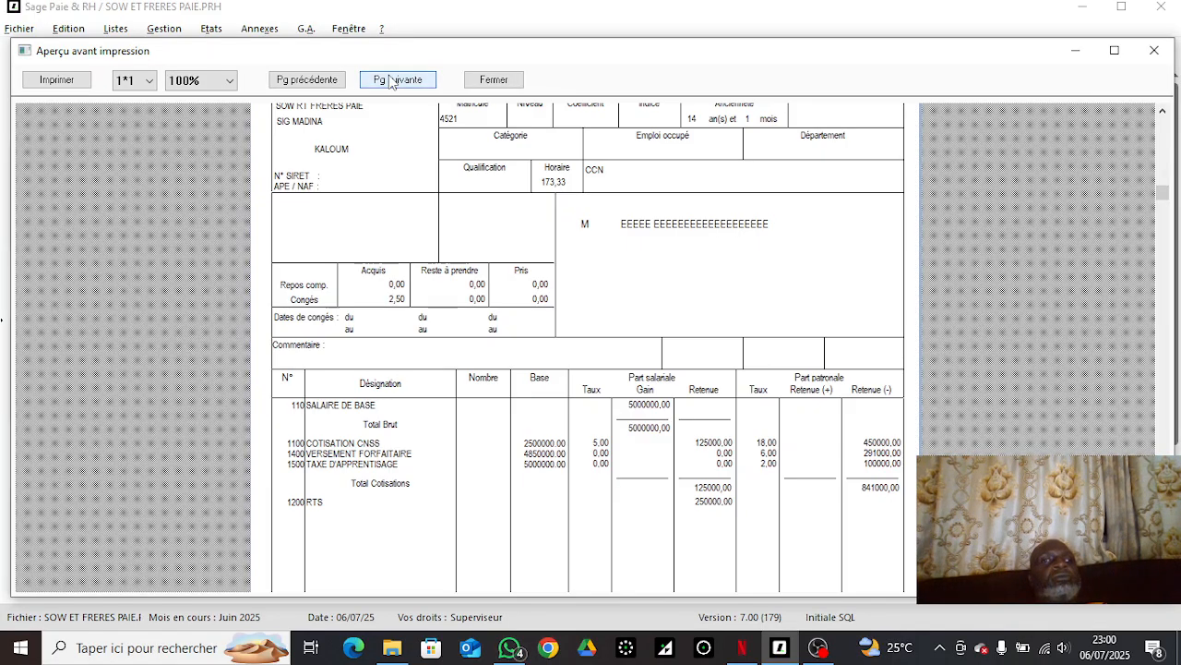
pyautogui.click(392, 82)
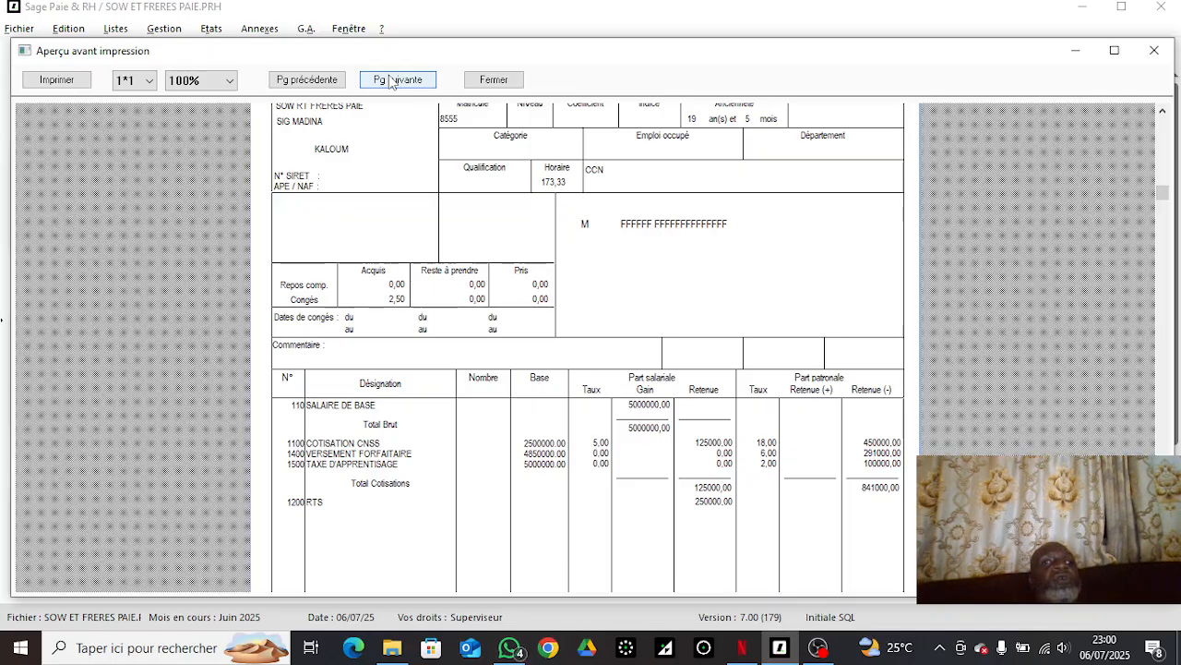
pyautogui.click(391, 82)
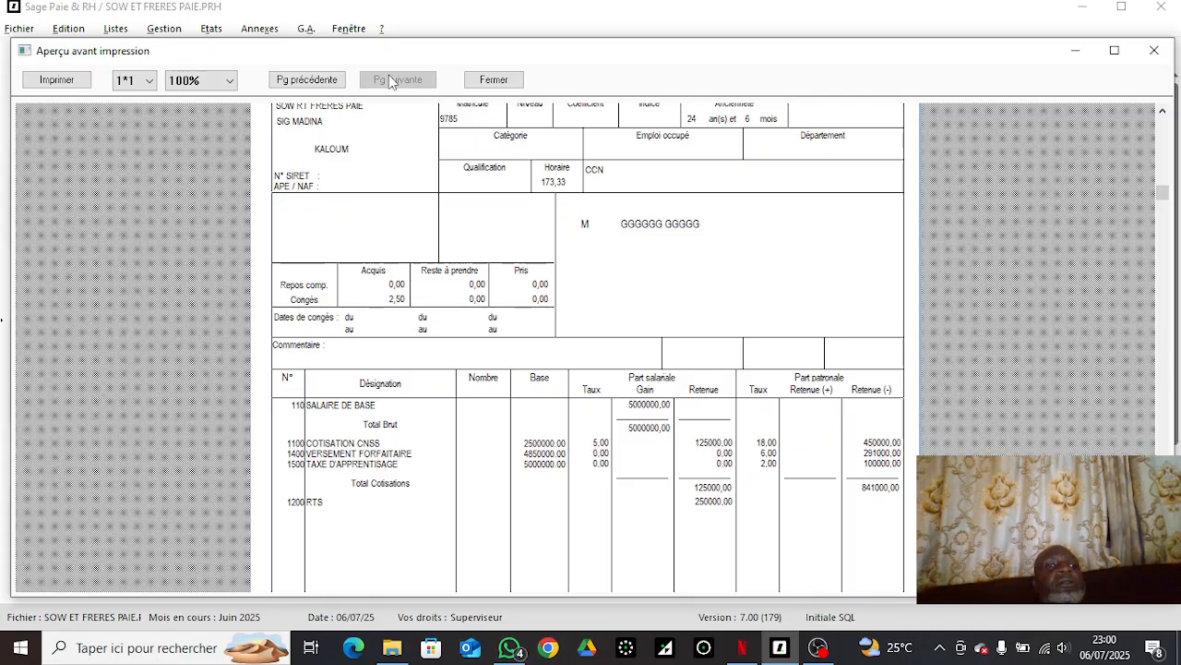
pyautogui.click(493, 81)
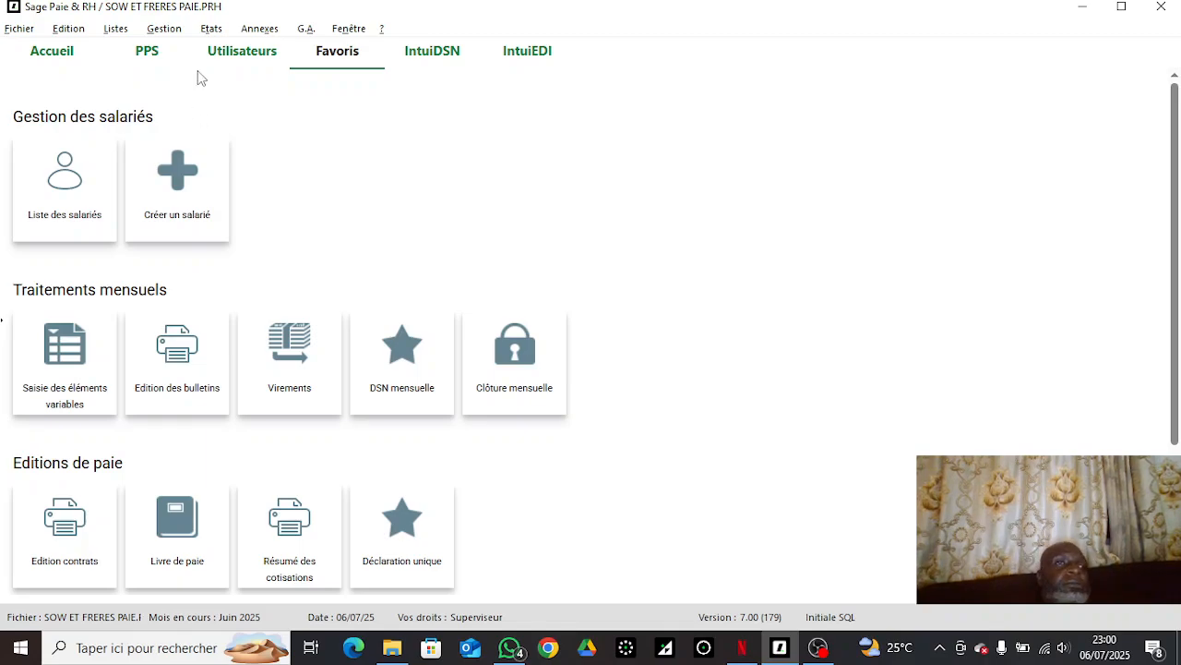
# Step: Reopen item 100 PRIME ANCIENETE from the list of pay items and check the base and rate of its calculation
pyautogui.click(114, 36)
pyautogui.click(128, 99)
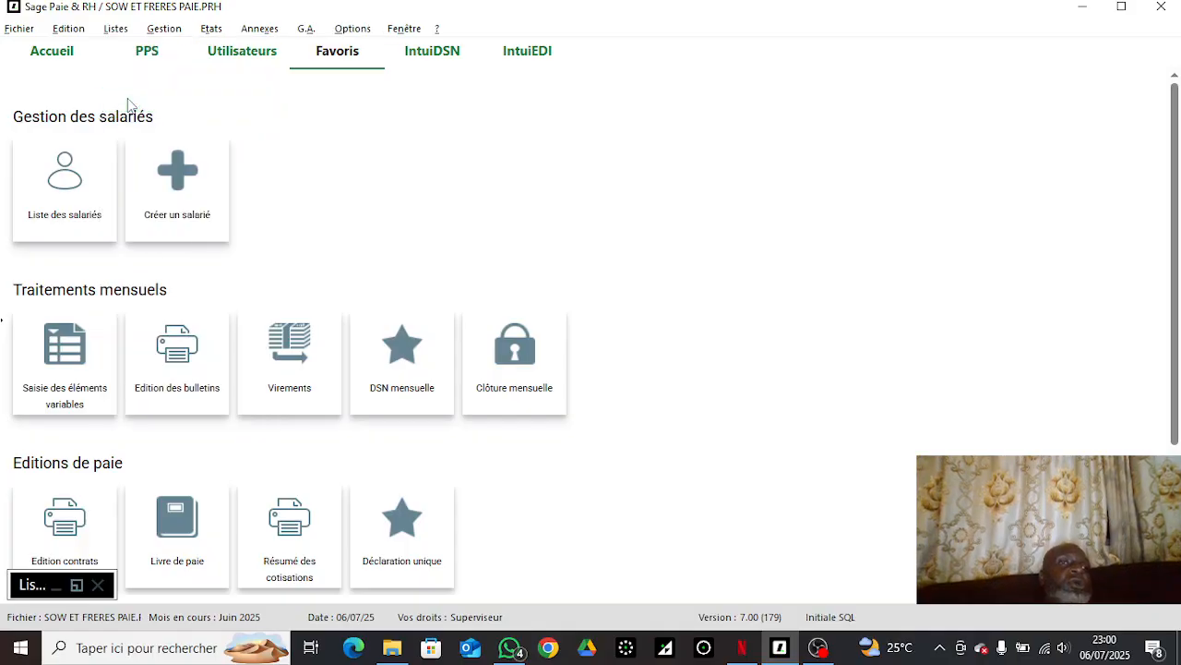
pyautogui.click(76, 585)
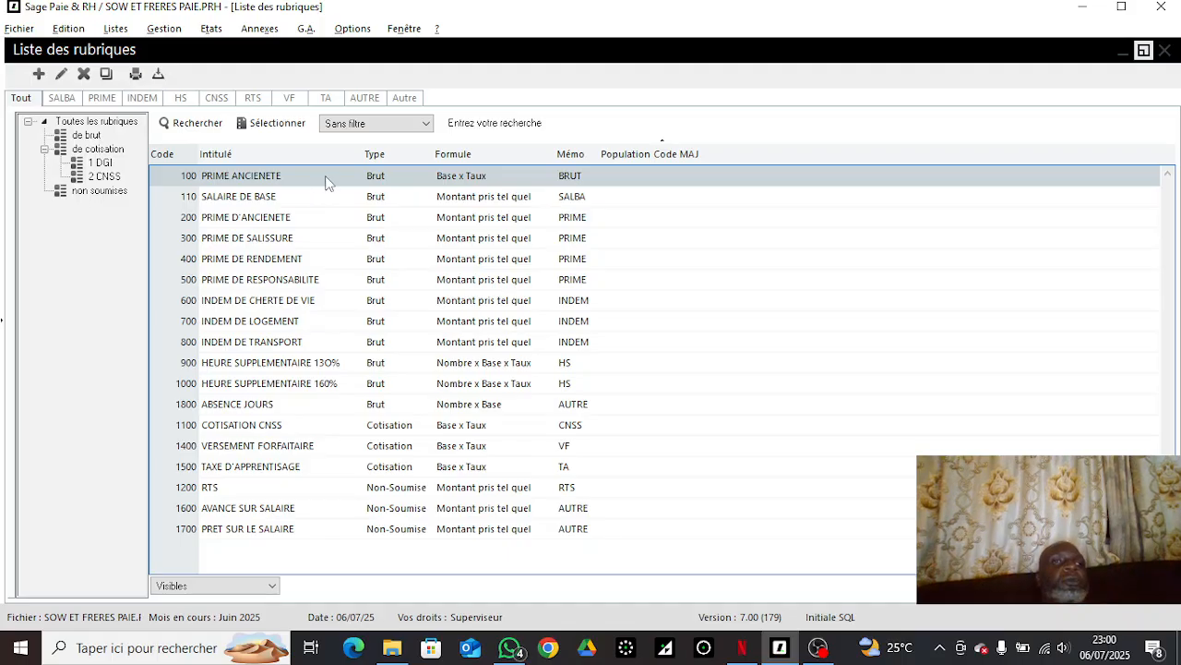
pyautogui.doubleClick(325, 177)
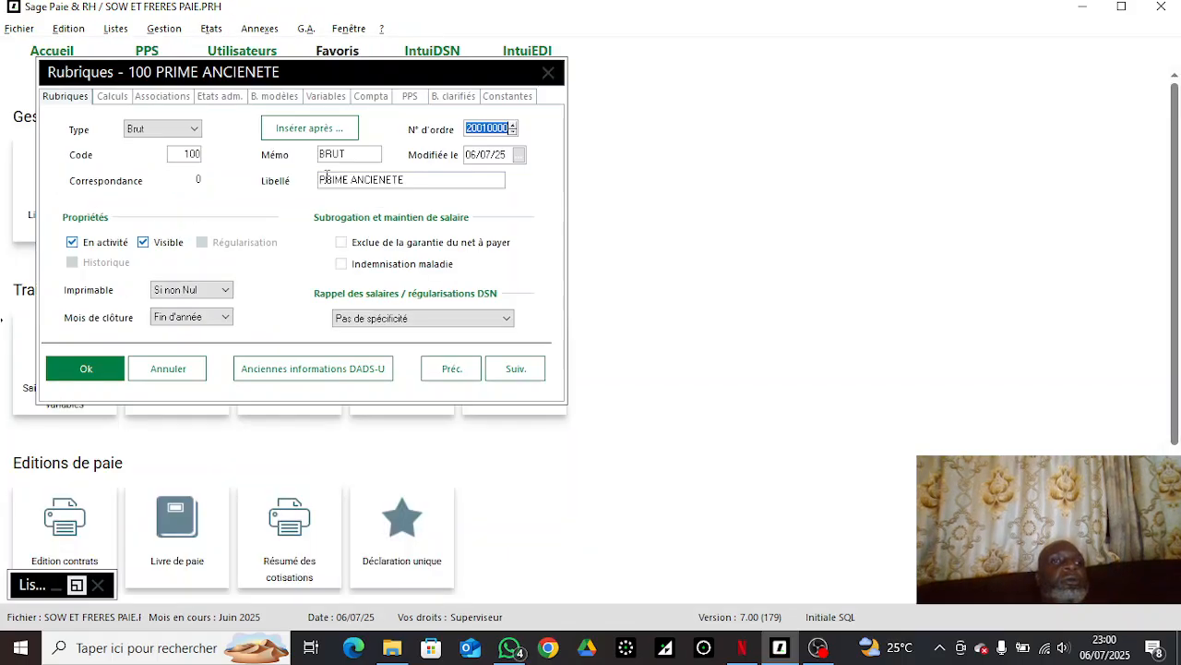
pyautogui.click(121, 96)
pyautogui.click(277, 242)
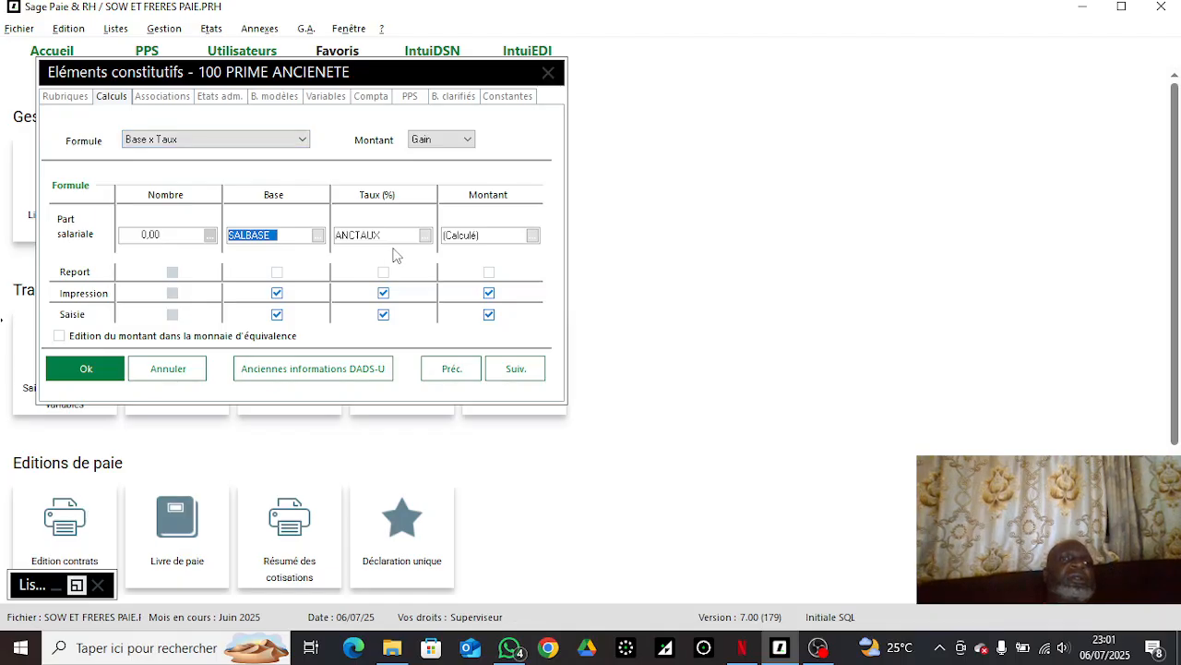
# Step: Set the printing option of item 100 PRIME ANCIENETE to Toujours
pyautogui.click(74, 100)
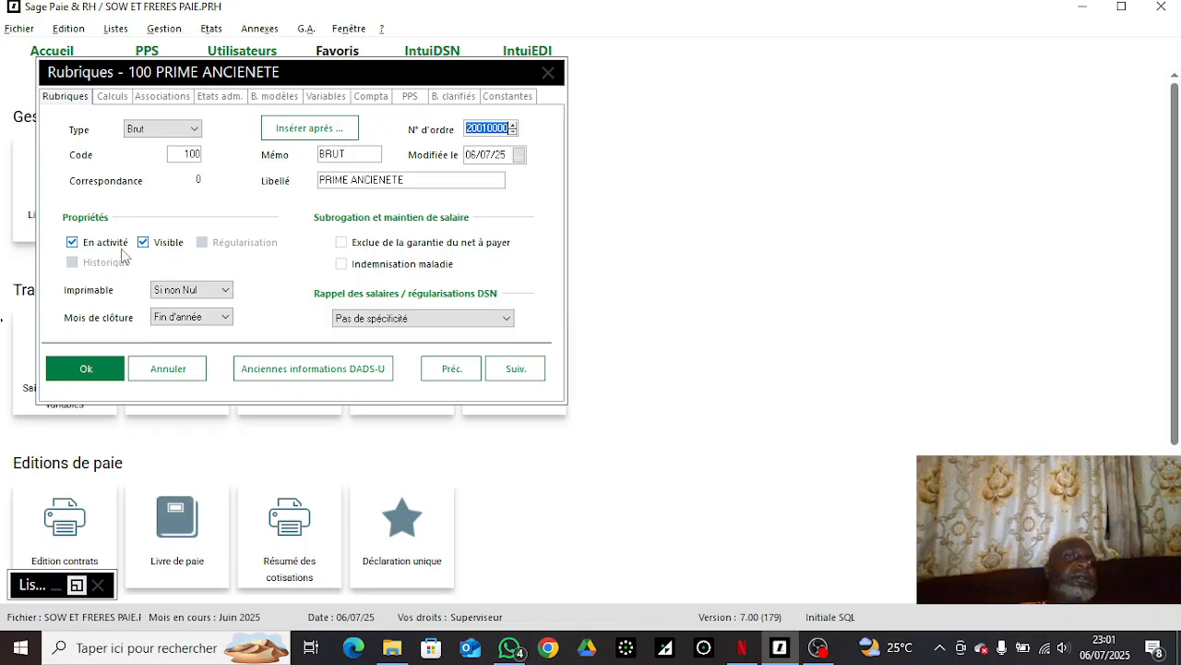
pyautogui.click(188, 290)
pyautogui.click(176, 306)
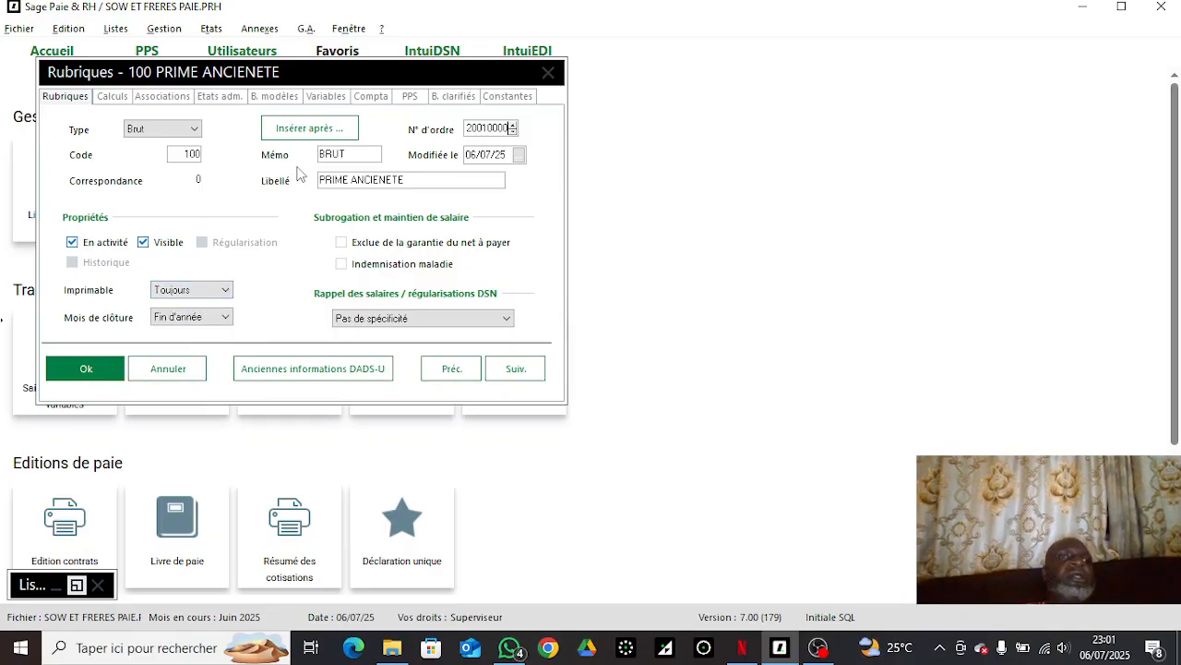
# Step: Attach the payslip template BULLETIN SOW ET FRERES to item 100 PRIME ANCIENETE and save, accepting the payslip reissue
pyautogui.click(288, 101)
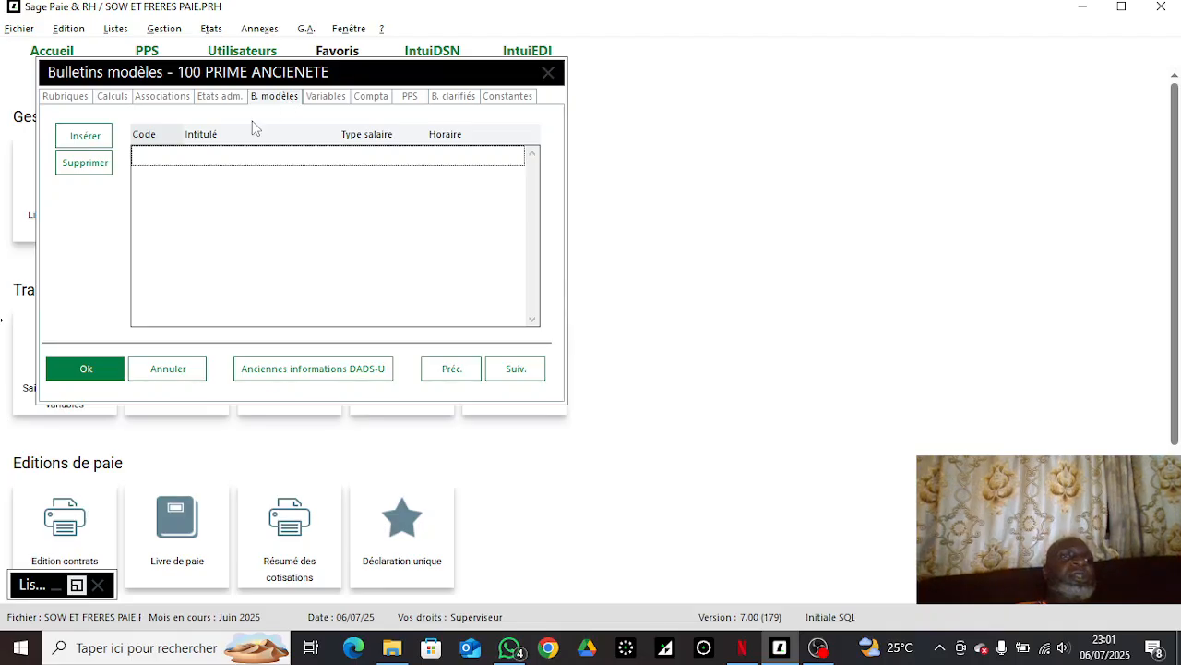
pyautogui.click(98, 137)
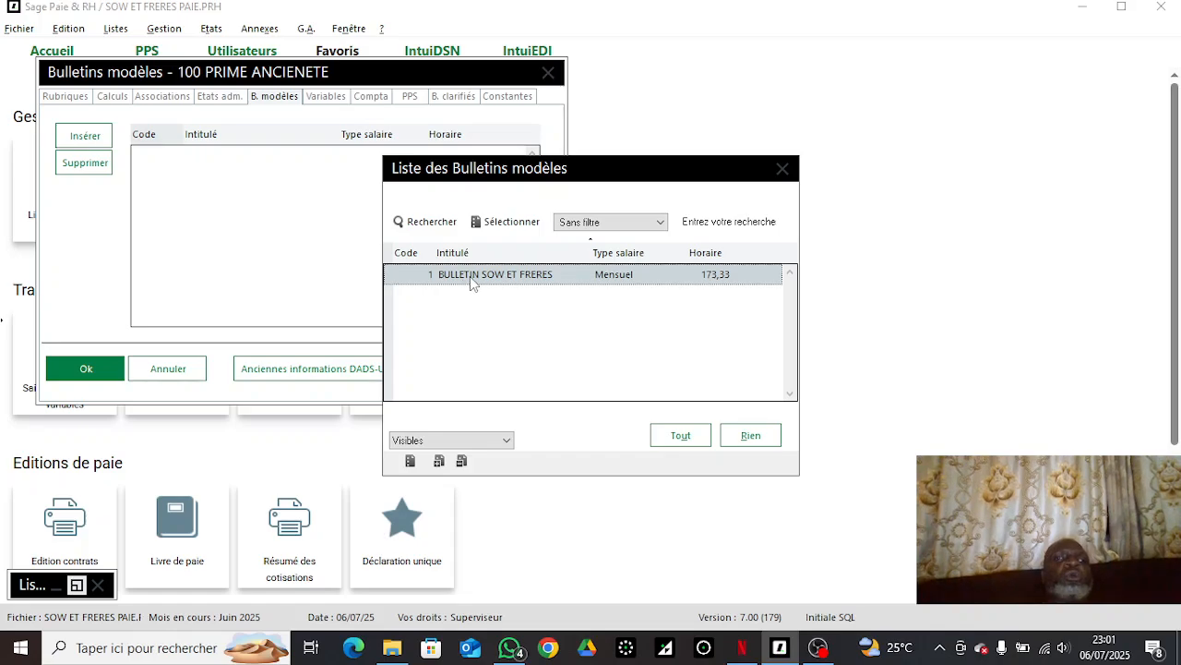
pyautogui.doubleClick(470, 276)
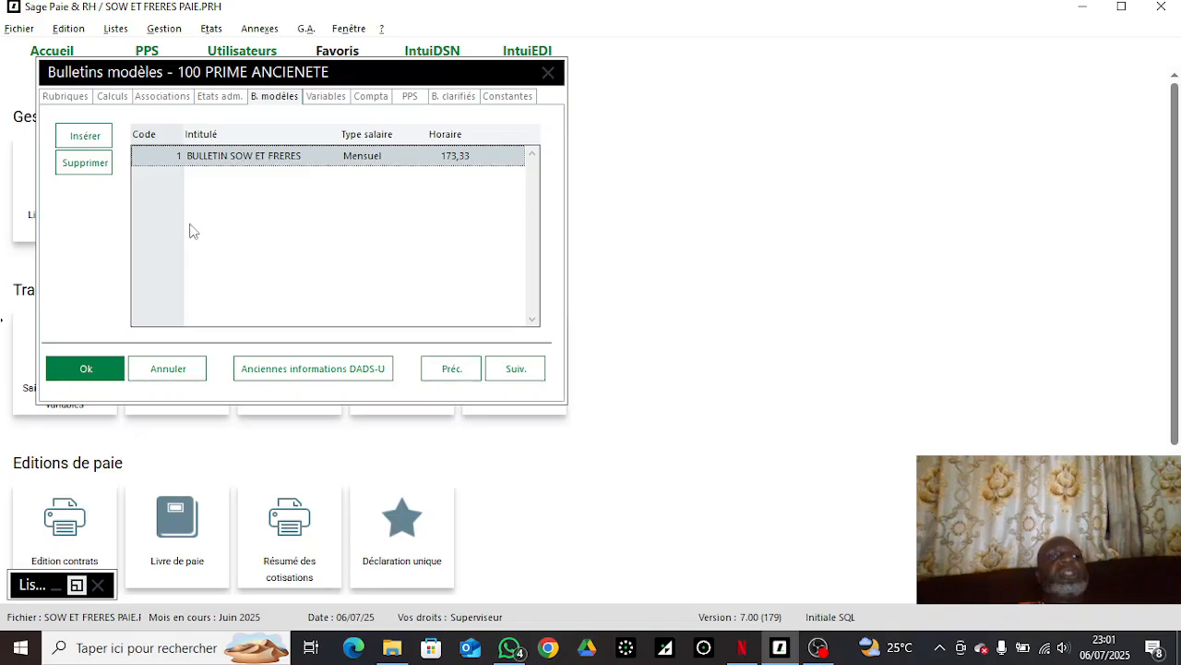
pyautogui.click(86, 369)
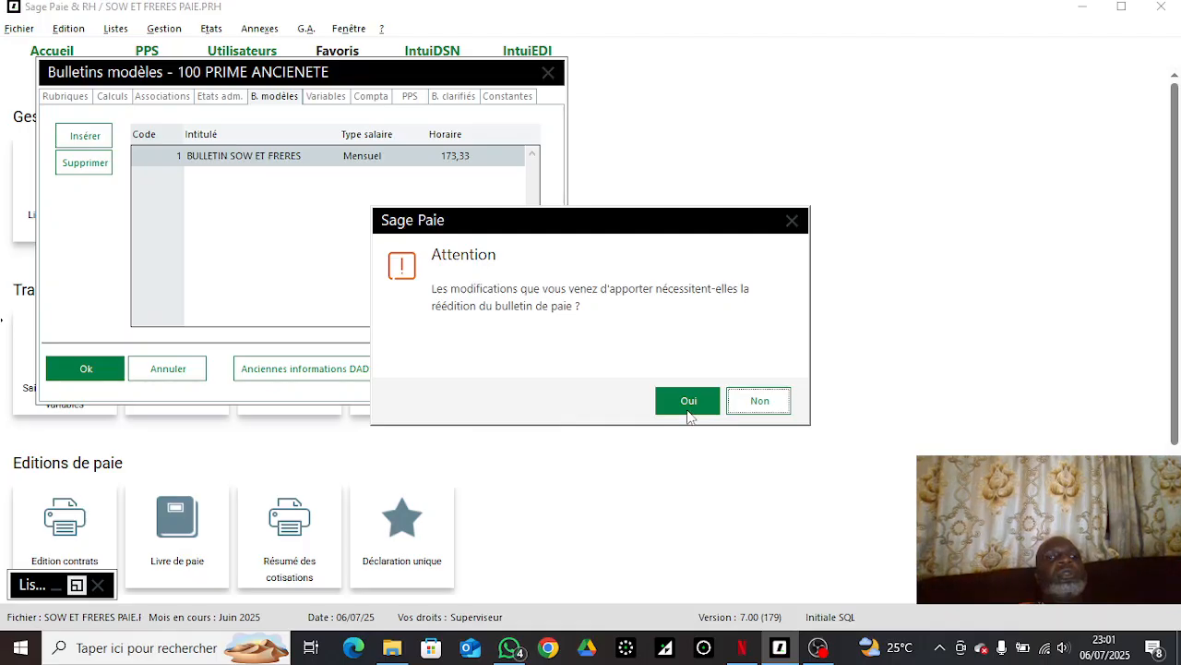
pyautogui.click(690, 411)
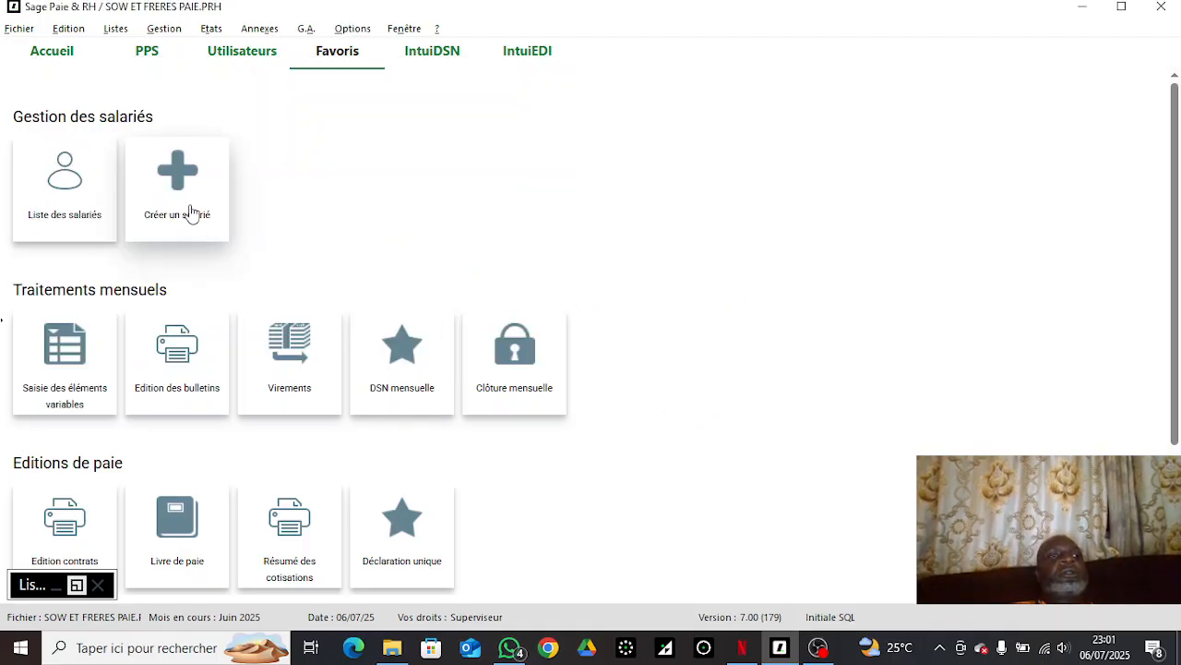
# Step: Reopen item 100 PRIME ANCIENETE from the list of pay items, check its attached payslip templates, and close it
pyautogui.click(116, 33)
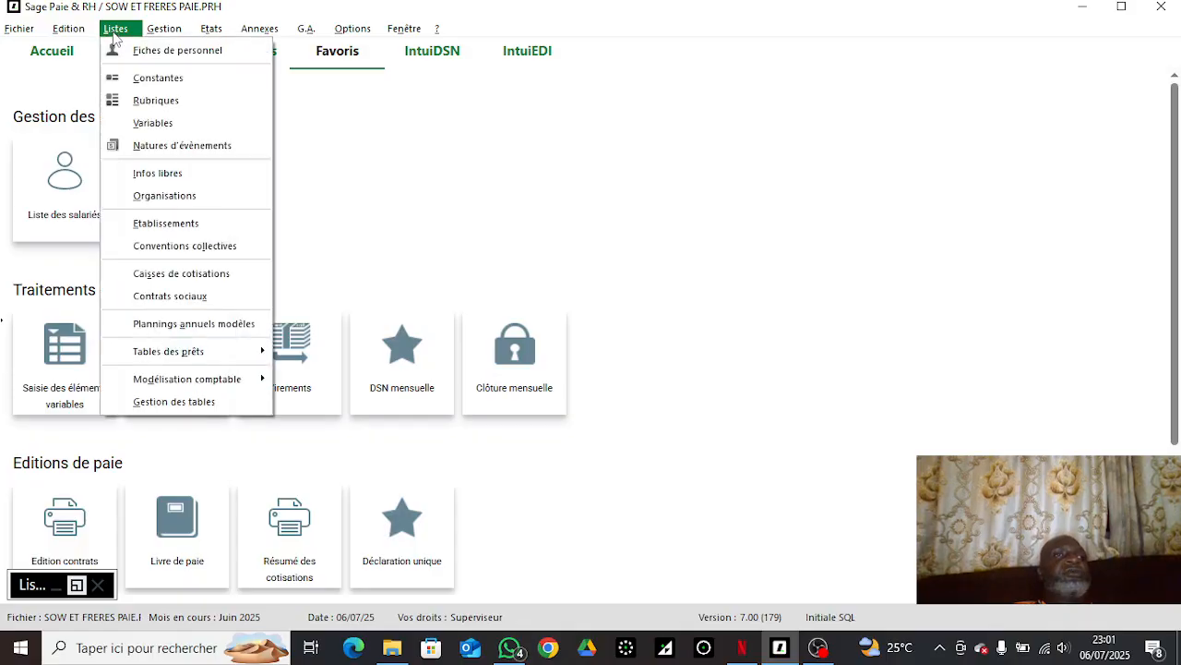
pyautogui.click(80, 584)
pyautogui.click(79, 584)
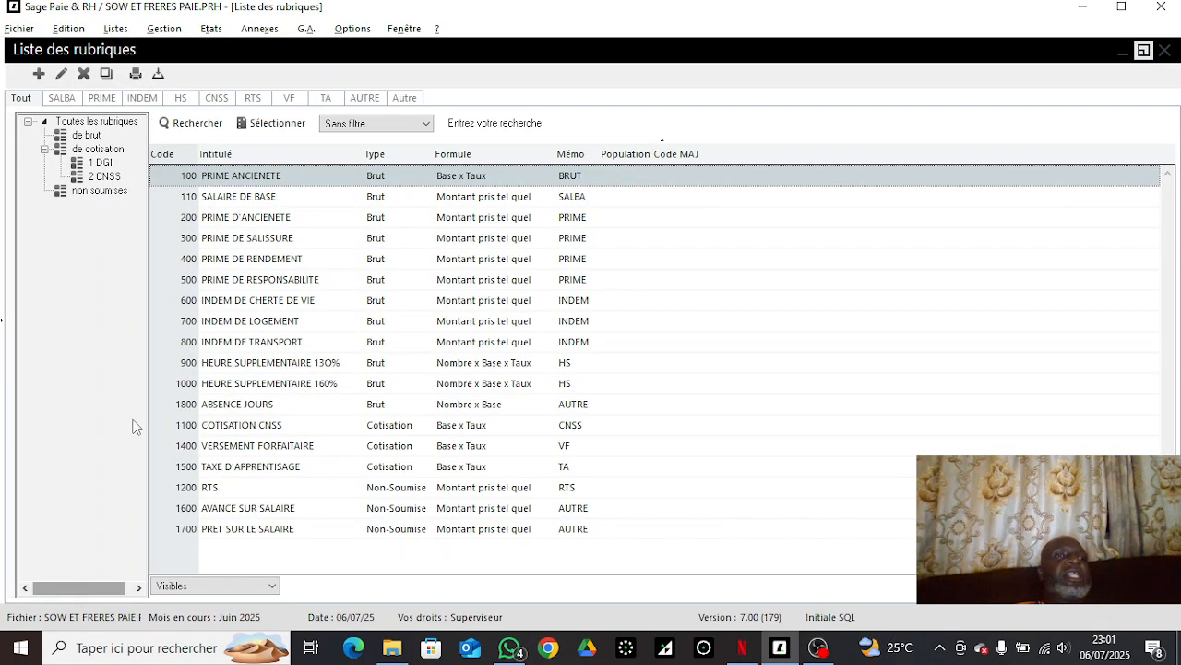
pyautogui.doubleClick(232, 185)
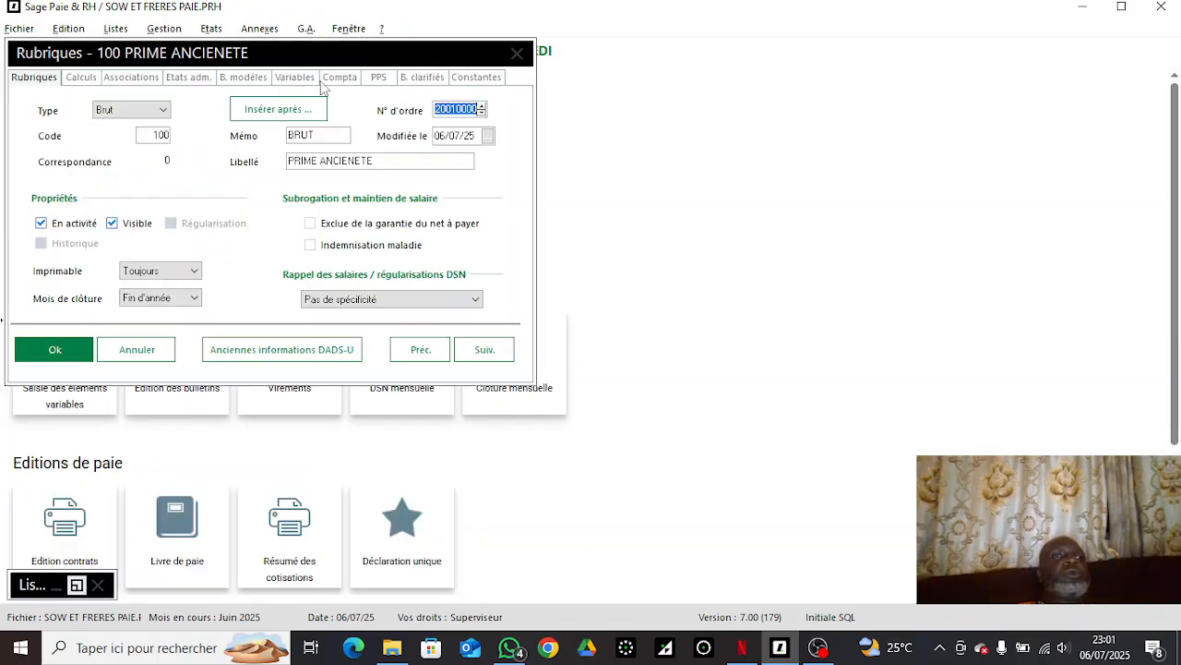
pyautogui.click(256, 80)
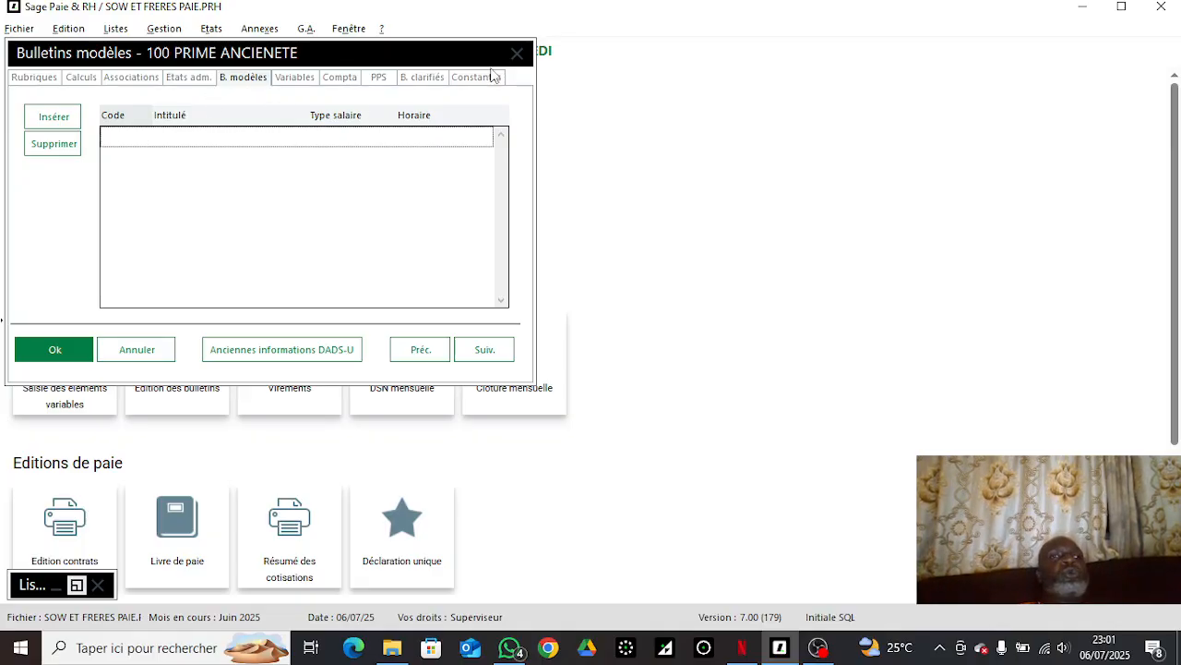
pyautogui.click(518, 53)
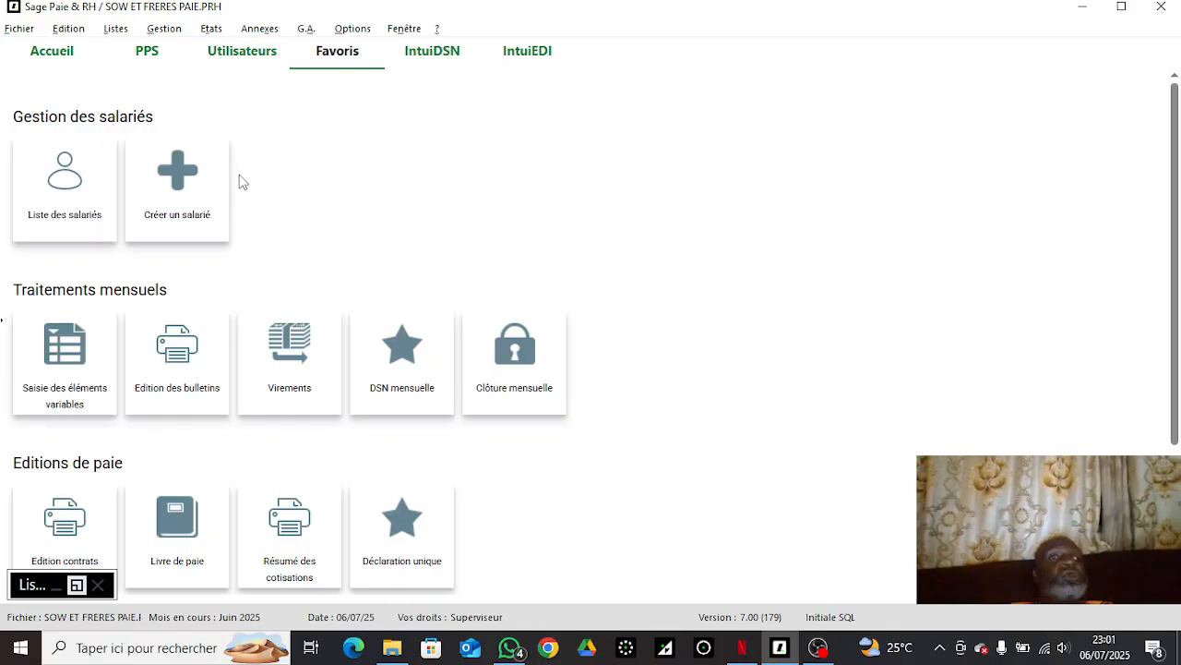
# Step: Start creating a new pay item from the list of contribution items and set its type to Cotisation
pyautogui.click(117, 29)
pyautogui.click(152, 100)
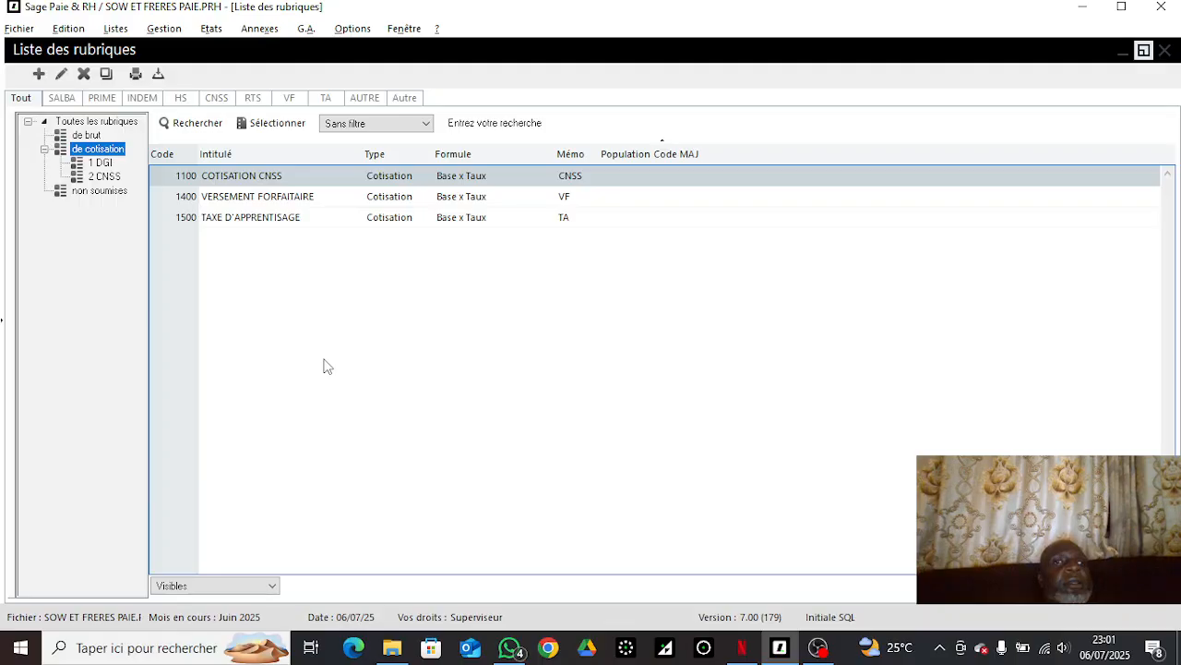
pyautogui.rightClick(298, 295)
pyautogui.click(246, 261)
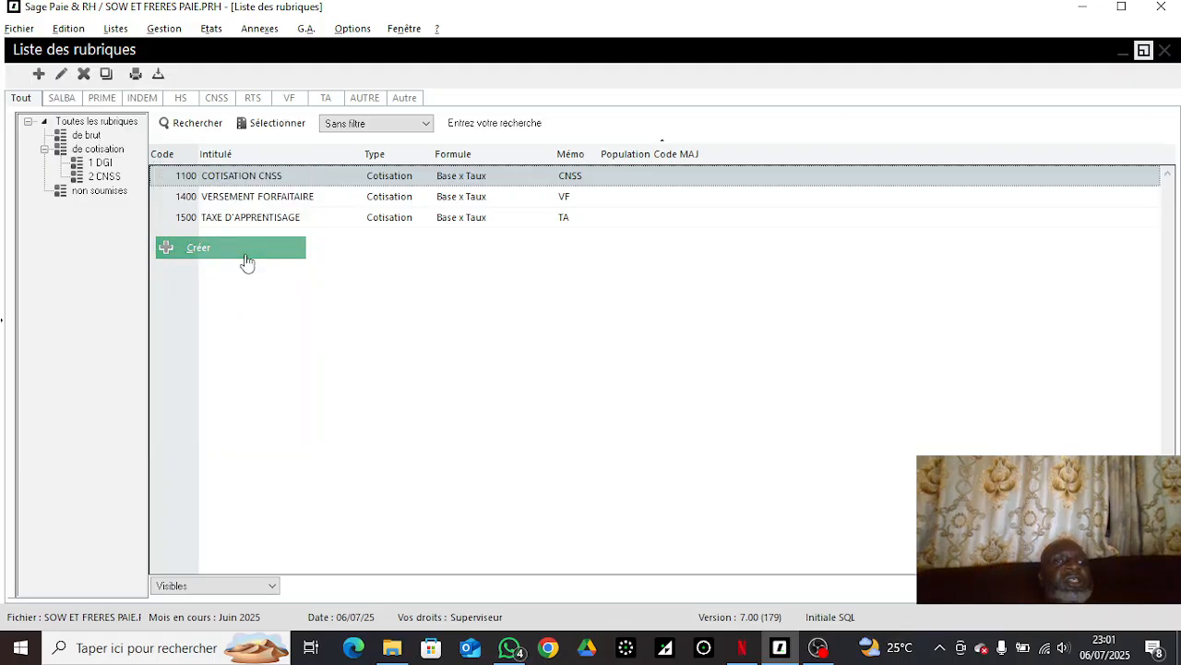
pyautogui.click(155, 103)
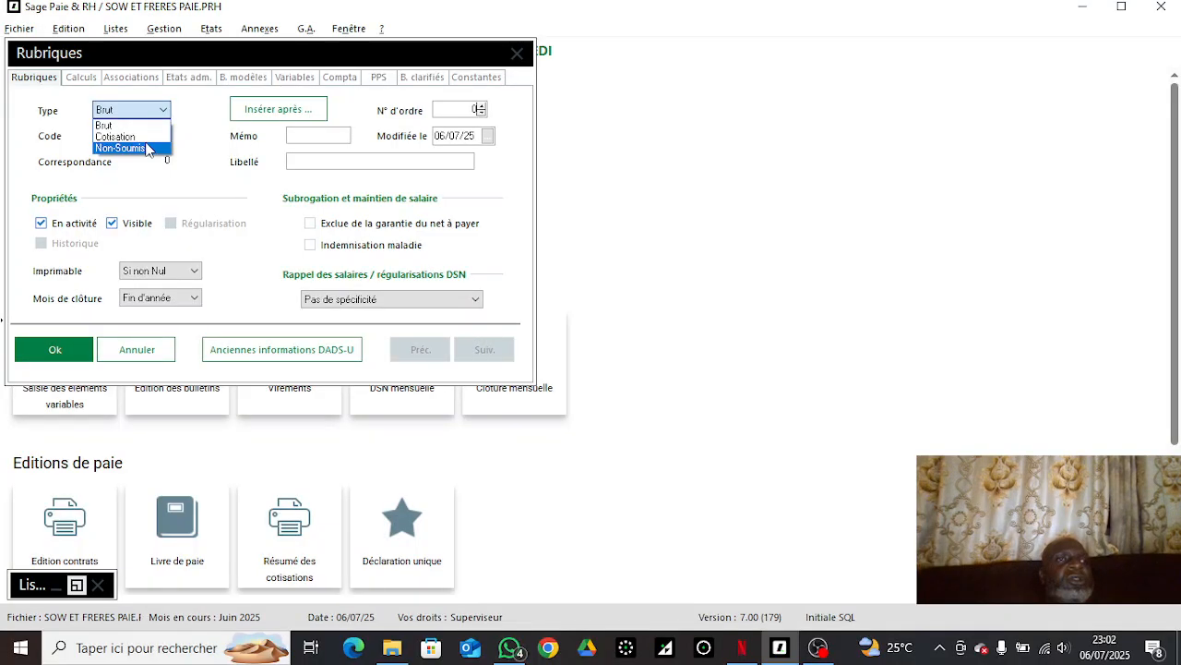
pyautogui.click(138, 137)
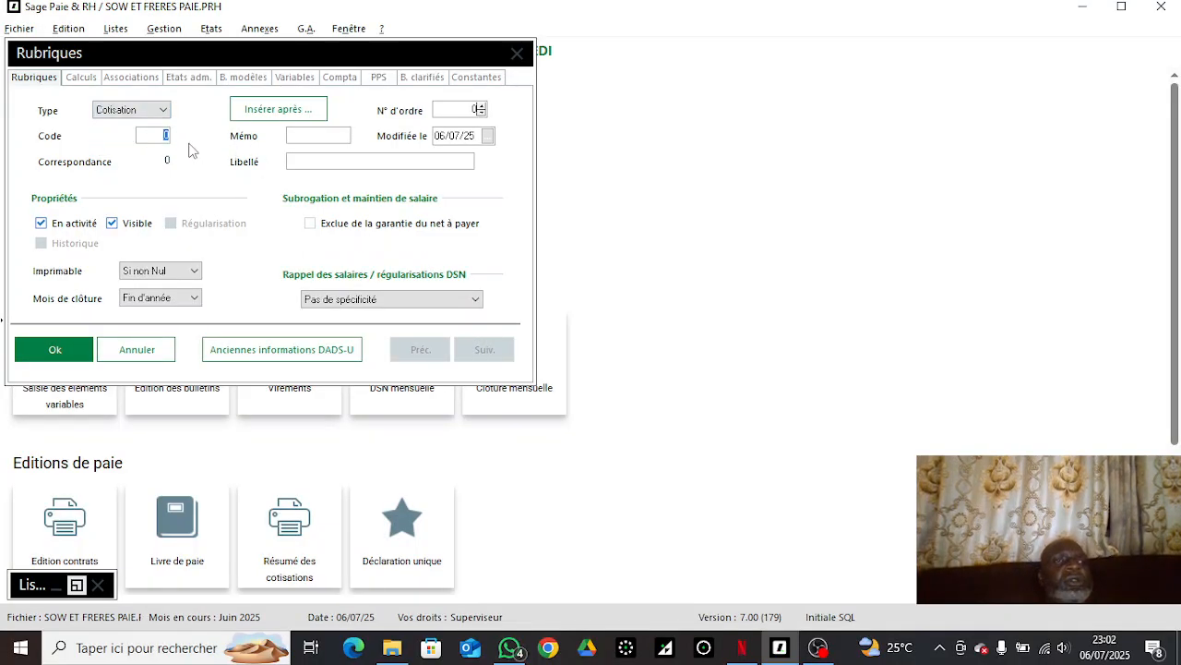
# Step: Try to assign the code 999999 to the new pay item
pyautogui.write('999999')
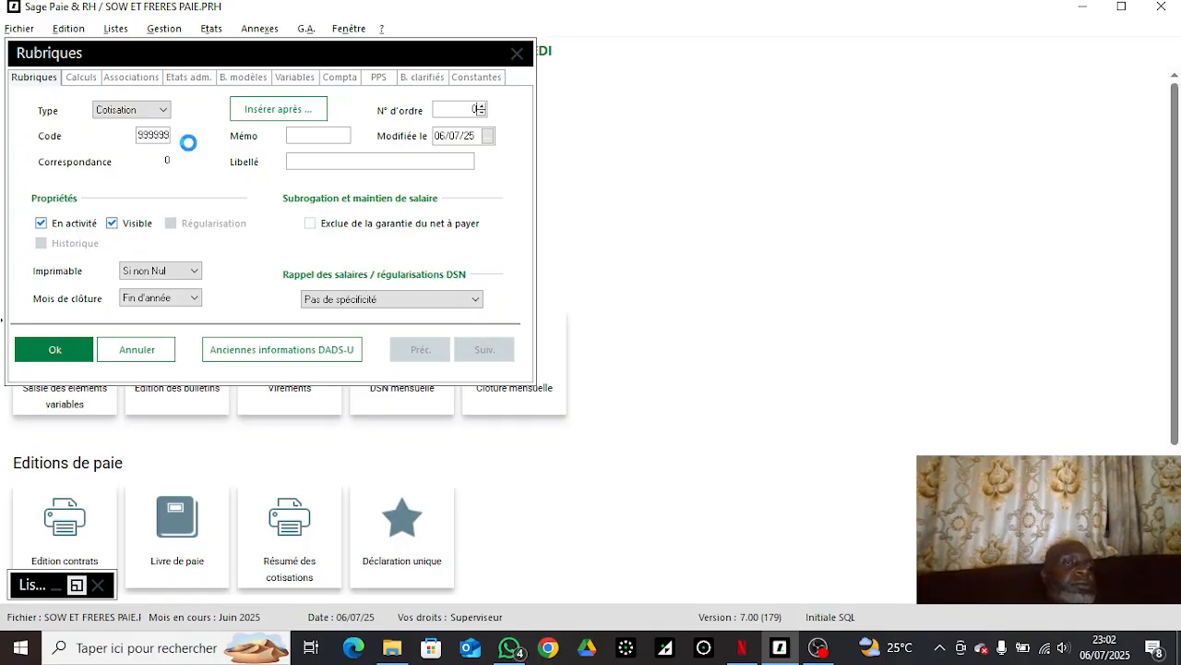
pyautogui.press('Tab')
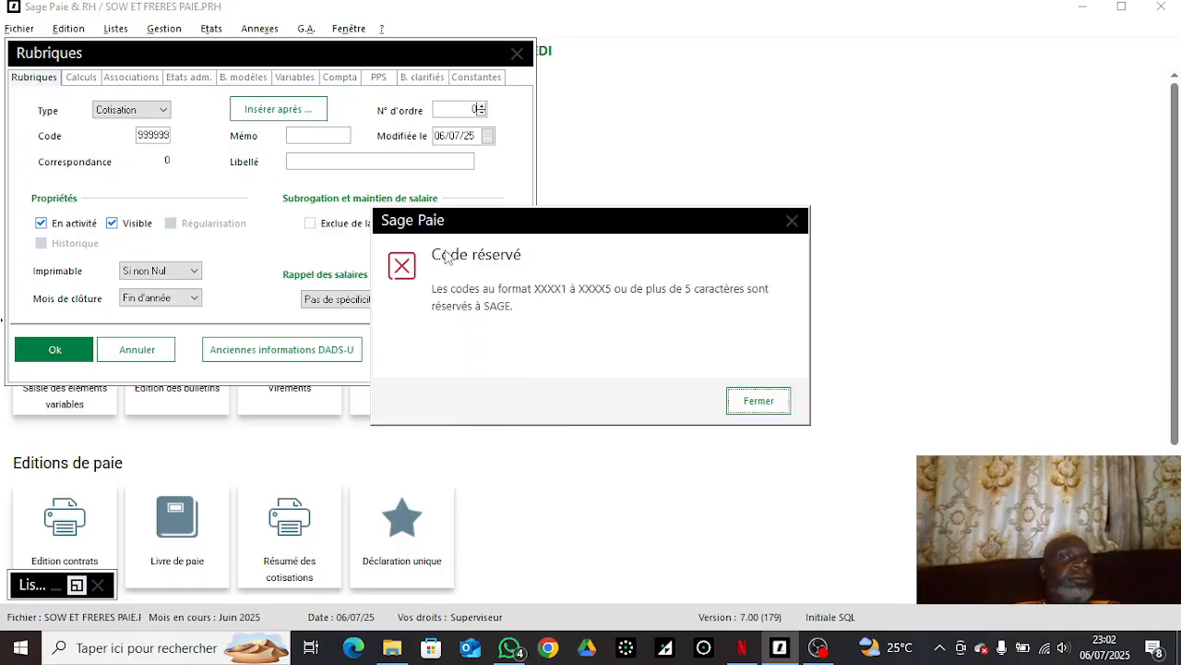
pyautogui.click(757, 399)
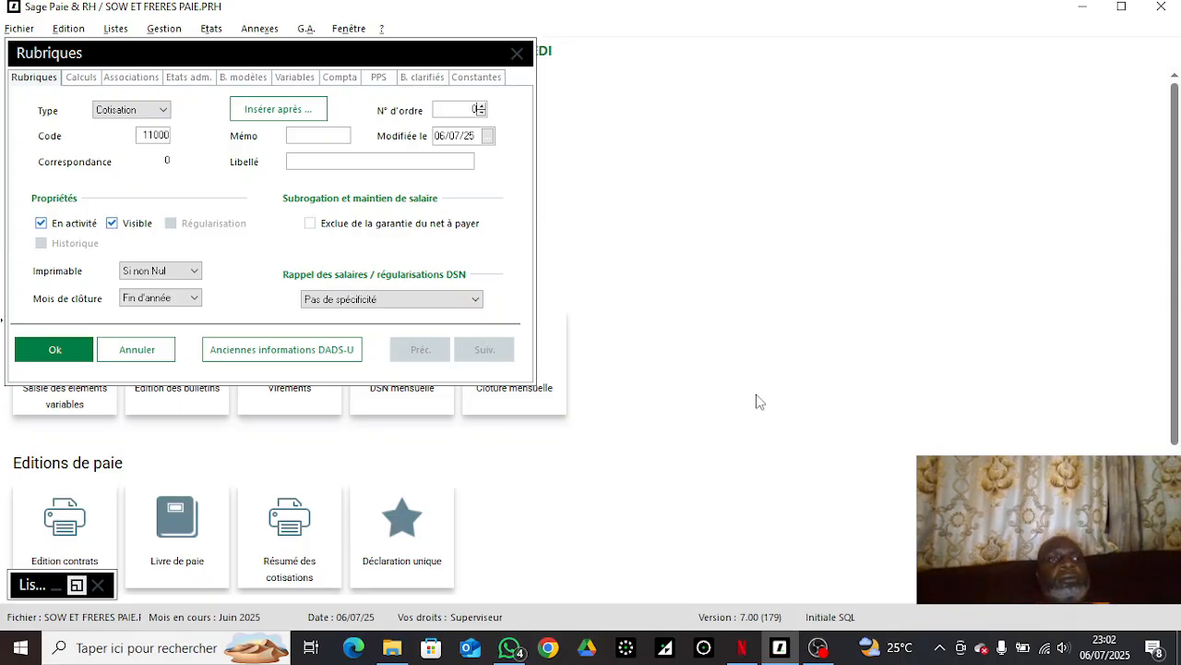
# Step: Give the new pay item the code 11000 and the label PRIME D'ANCIENN
pyautogui.press('Tab')
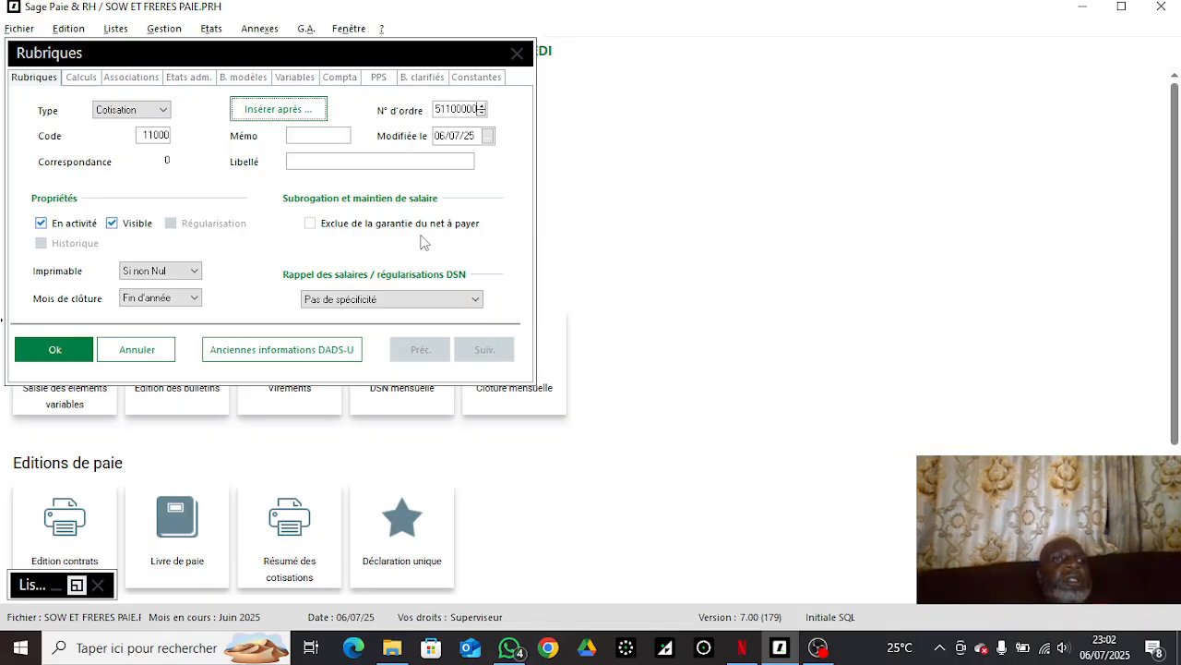
pyautogui.click(347, 163)
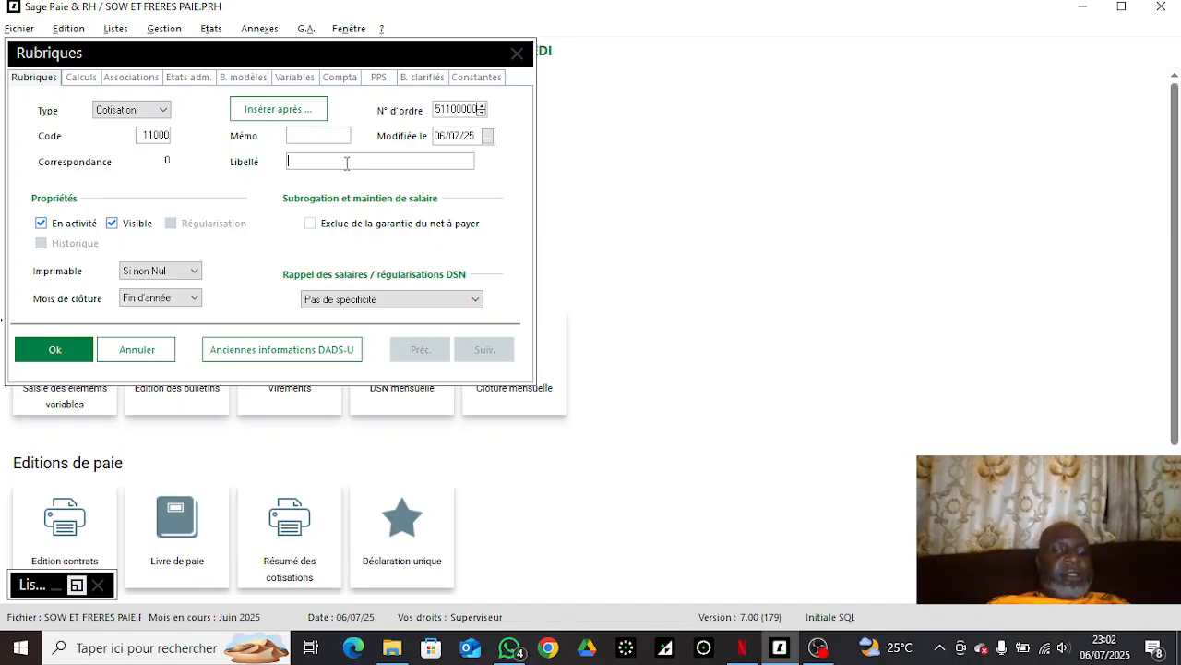
pyautogui.write("PRIME D'ANCIENN")
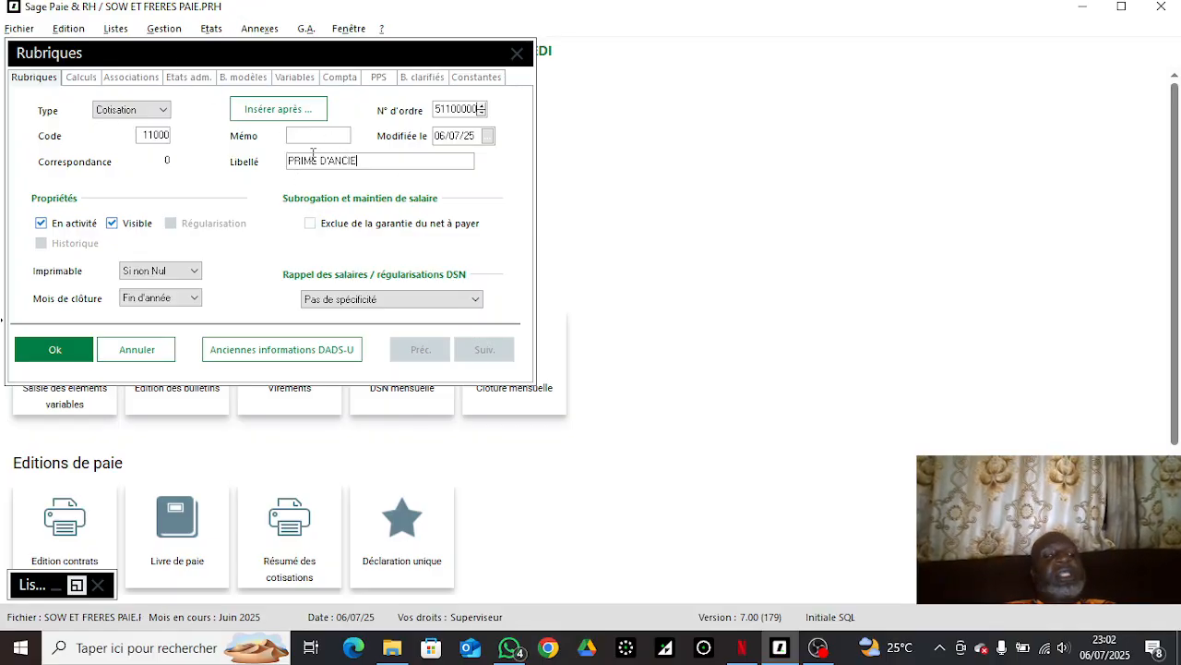
pyautogui.click(88, 78)
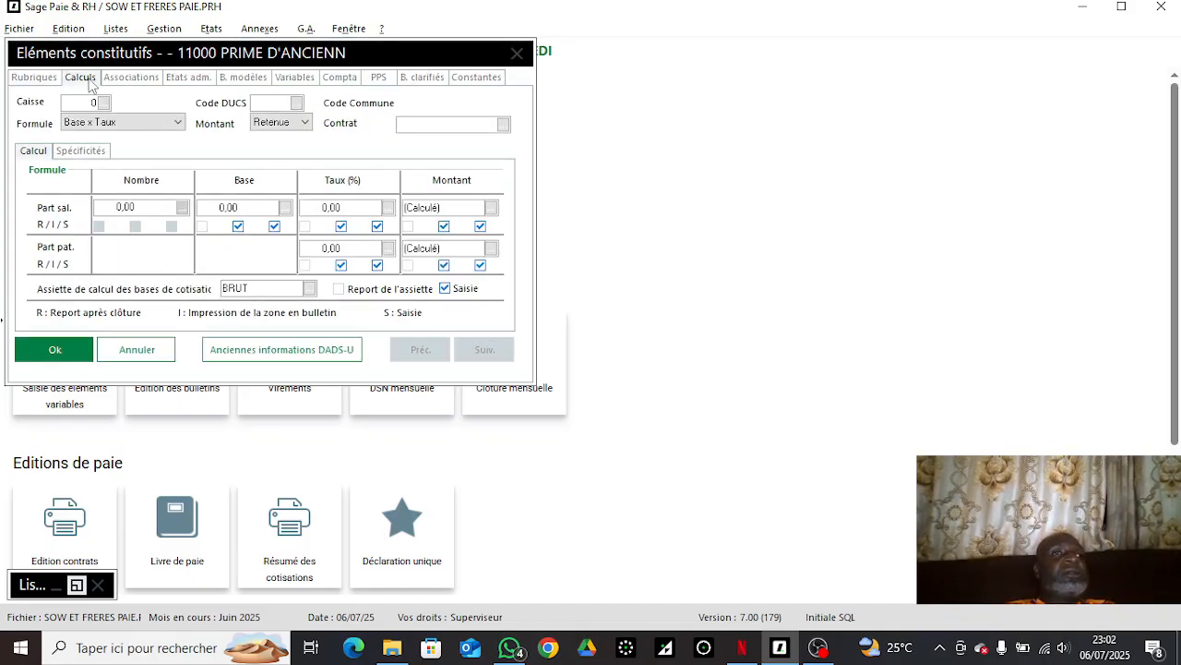
pyautogui.click(103, 102)
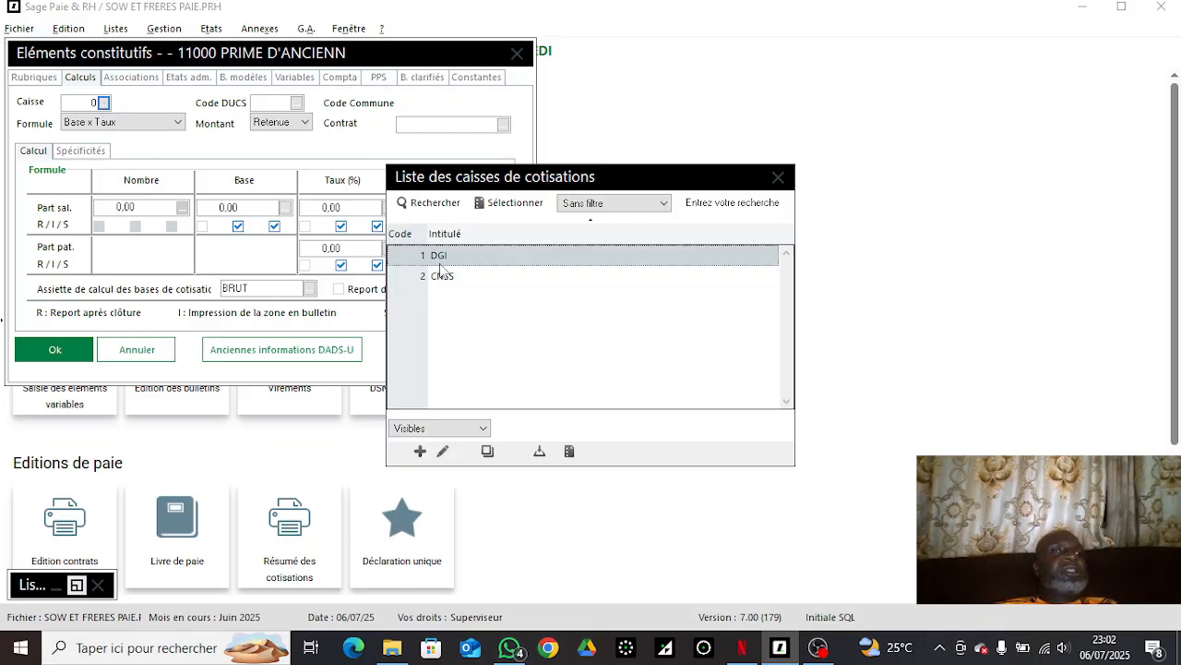
pyautogui.click(779, 177)
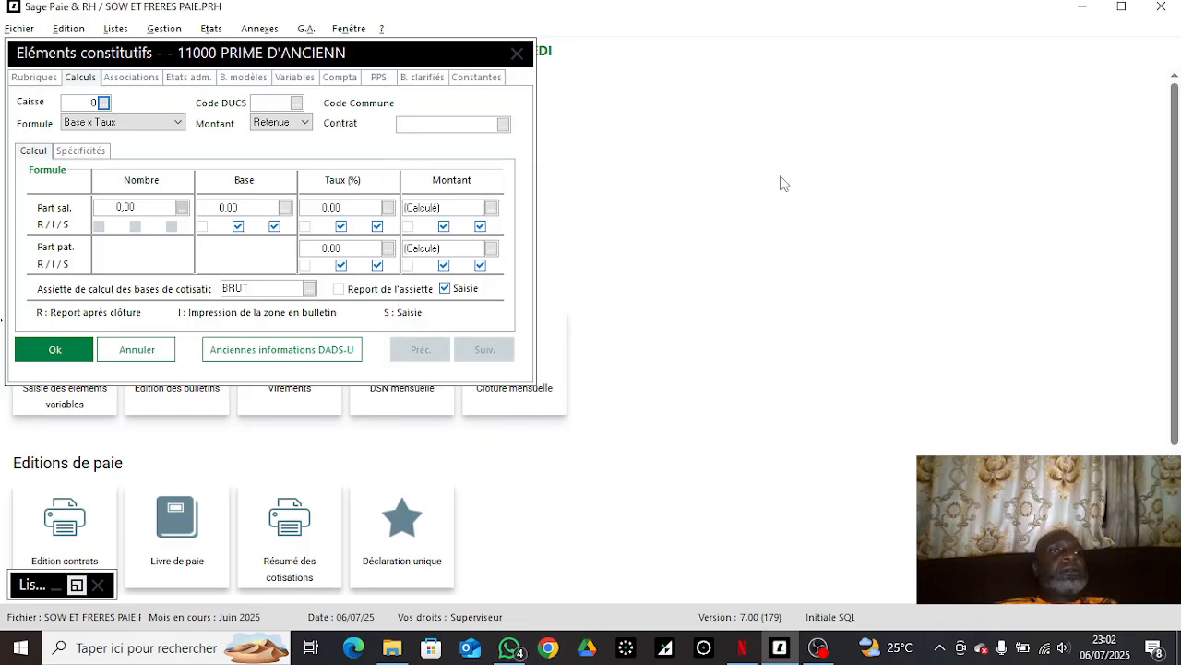
# Step: Change the type of item 11000 to Brut and set its printing option to Toujours
pyautogui.click(46, 81)
pyautogui.click(112, 112)
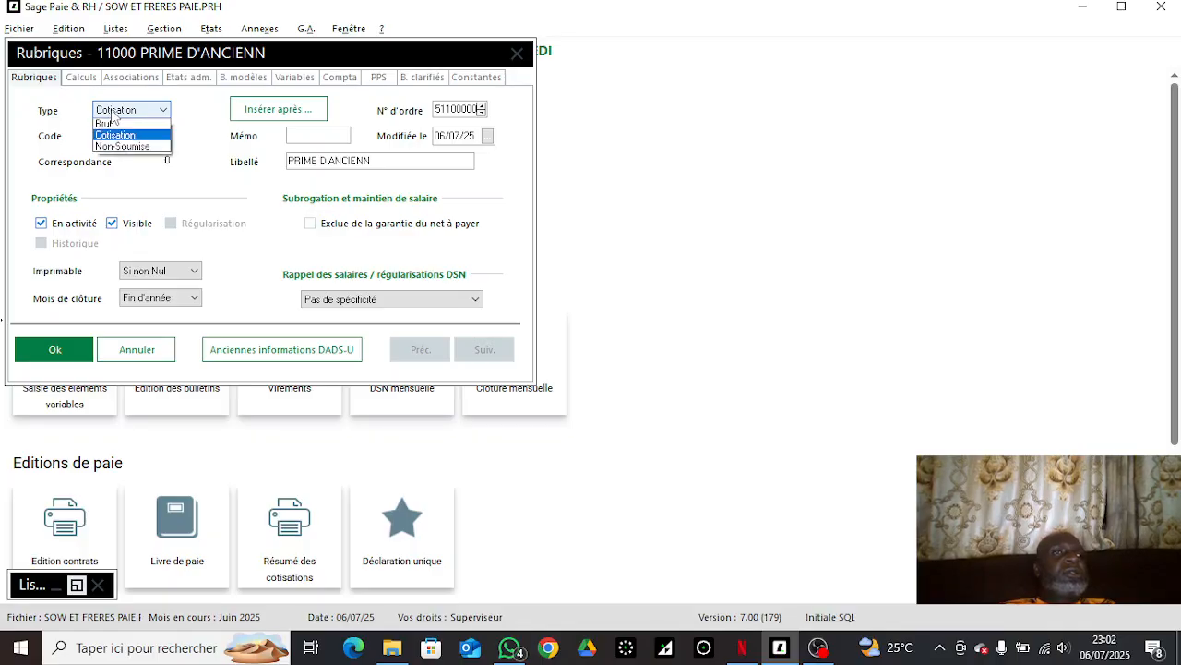
pyautogui.click(114, 127)
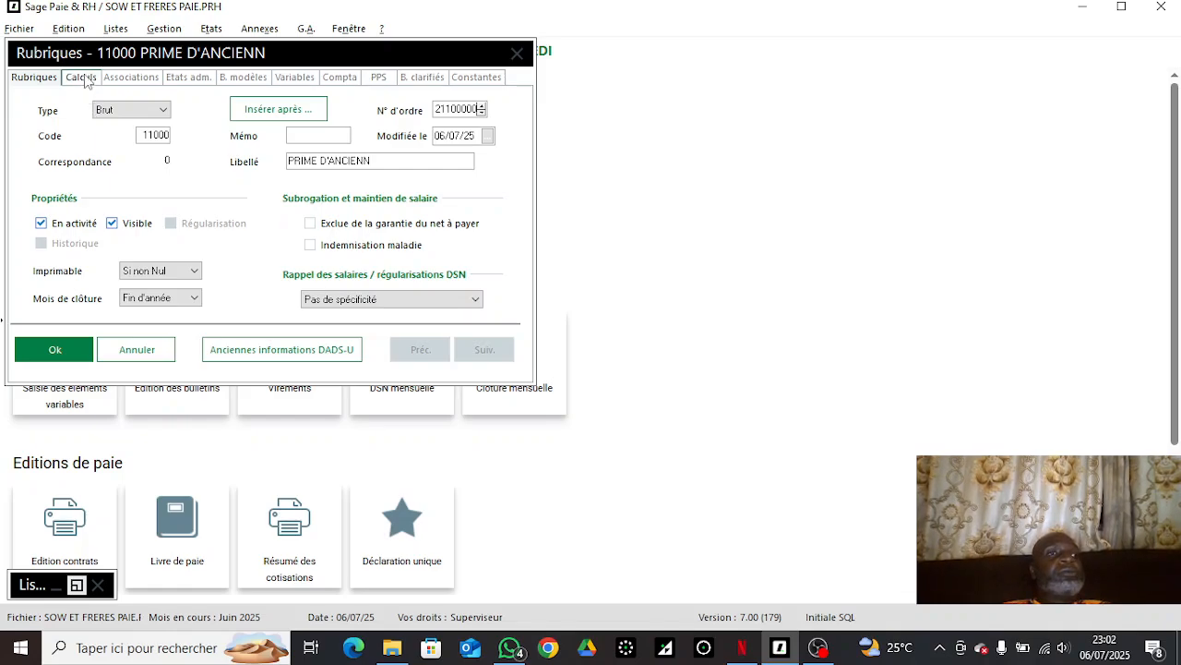
pyautogui.click(178, 271)
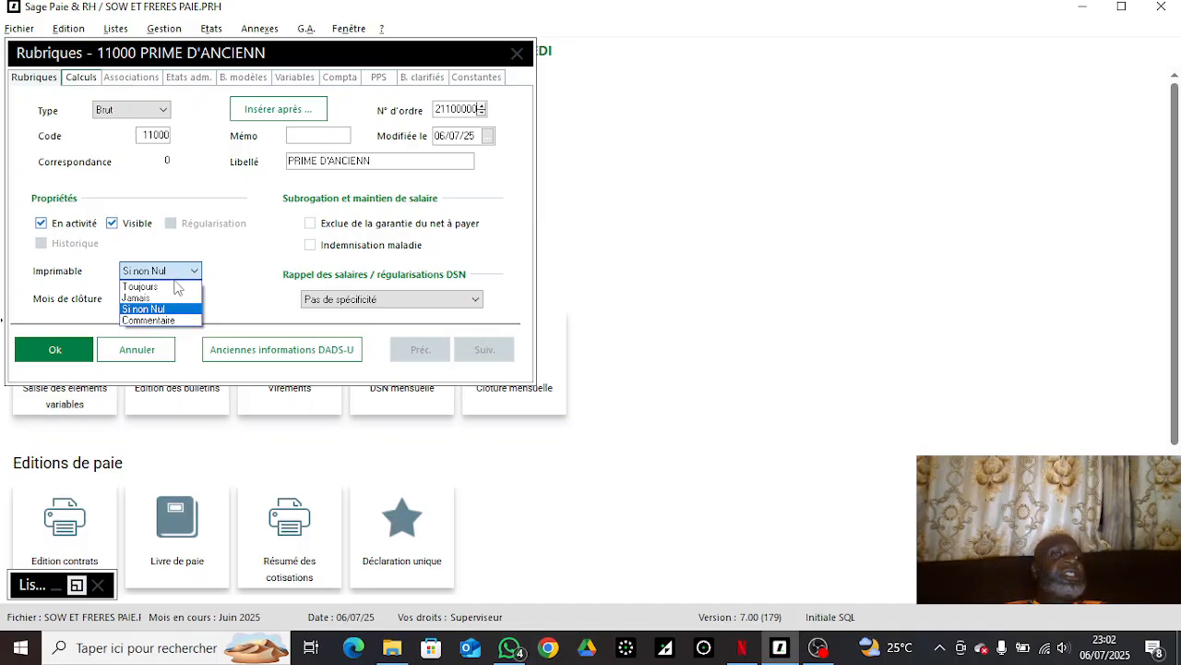
pyautogui.click(173, 286)
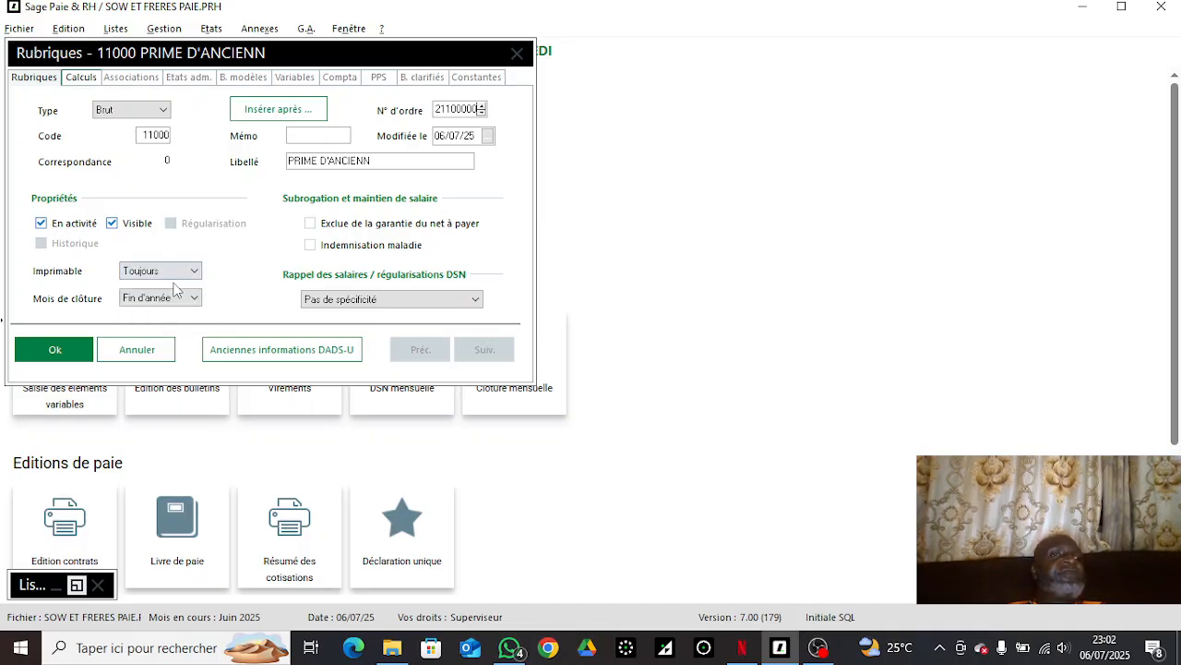
# Step: Define the calculation of item 11000 with SALBASE as the base and ANCTAUX as the rate
pyautogui.click(81, 78)
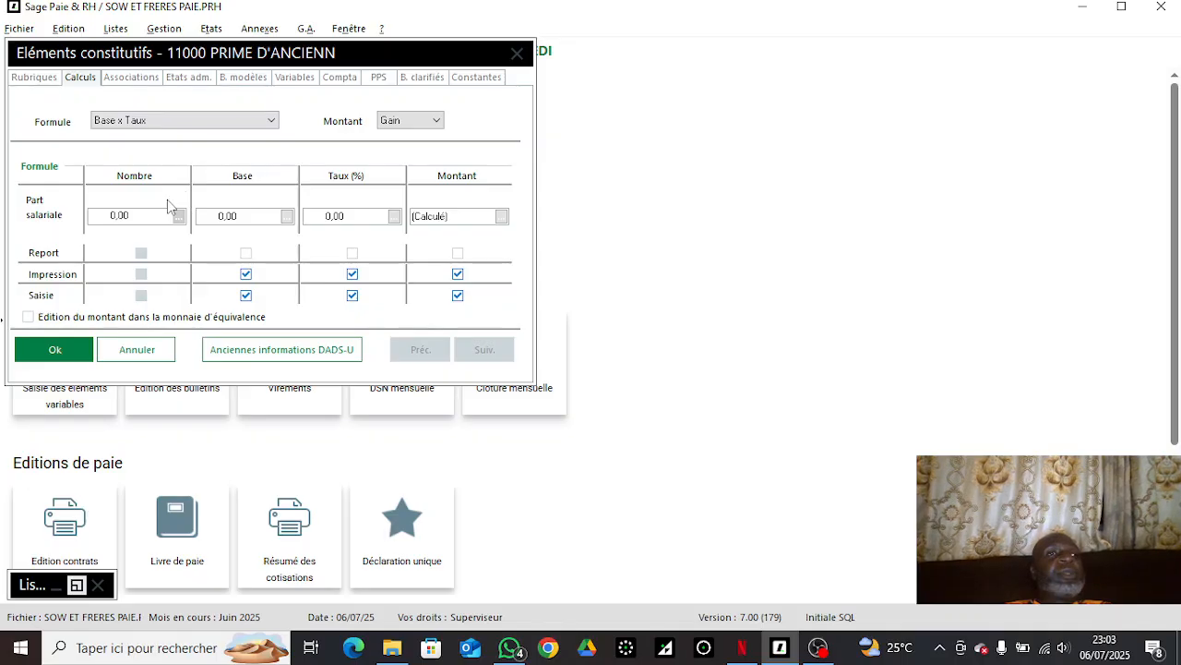
pyautogui.click(238, 215)
pyautogui.write('SALBA')
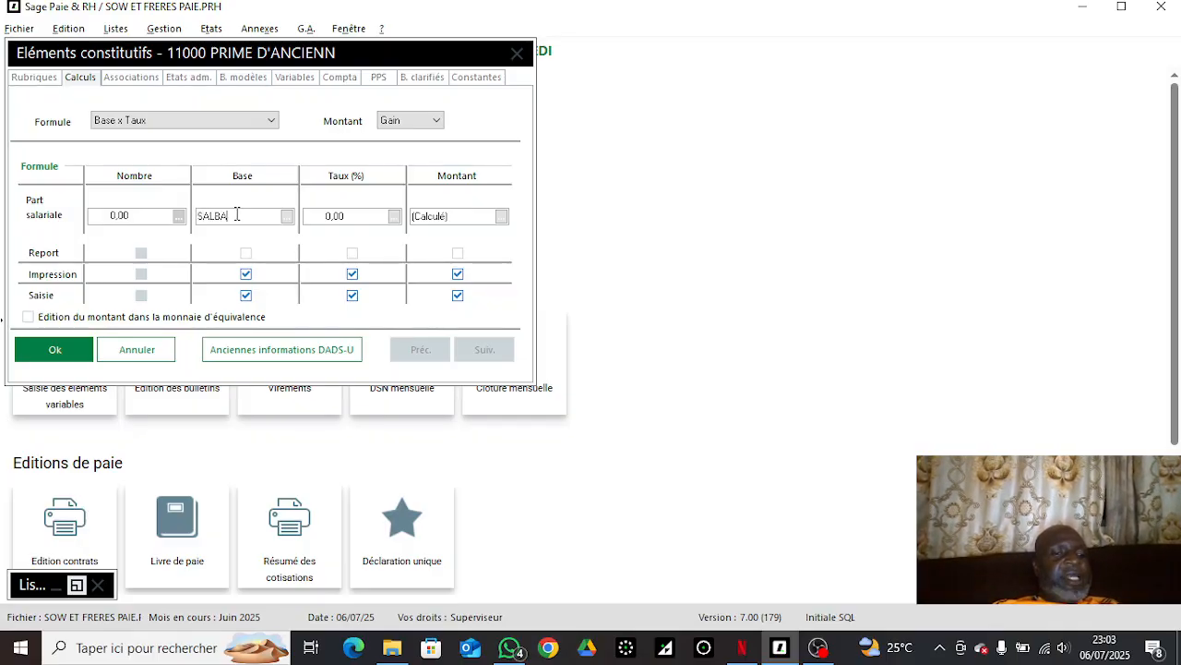
pyautogui.write('SE')
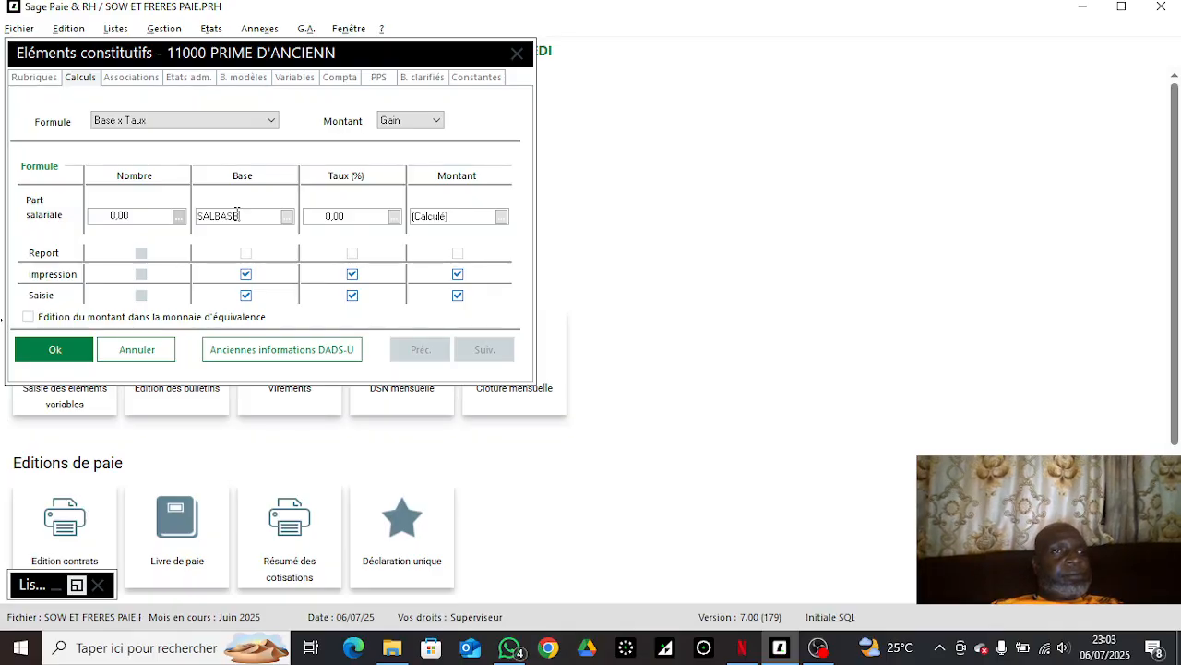
pyautogui.click(330, 216)
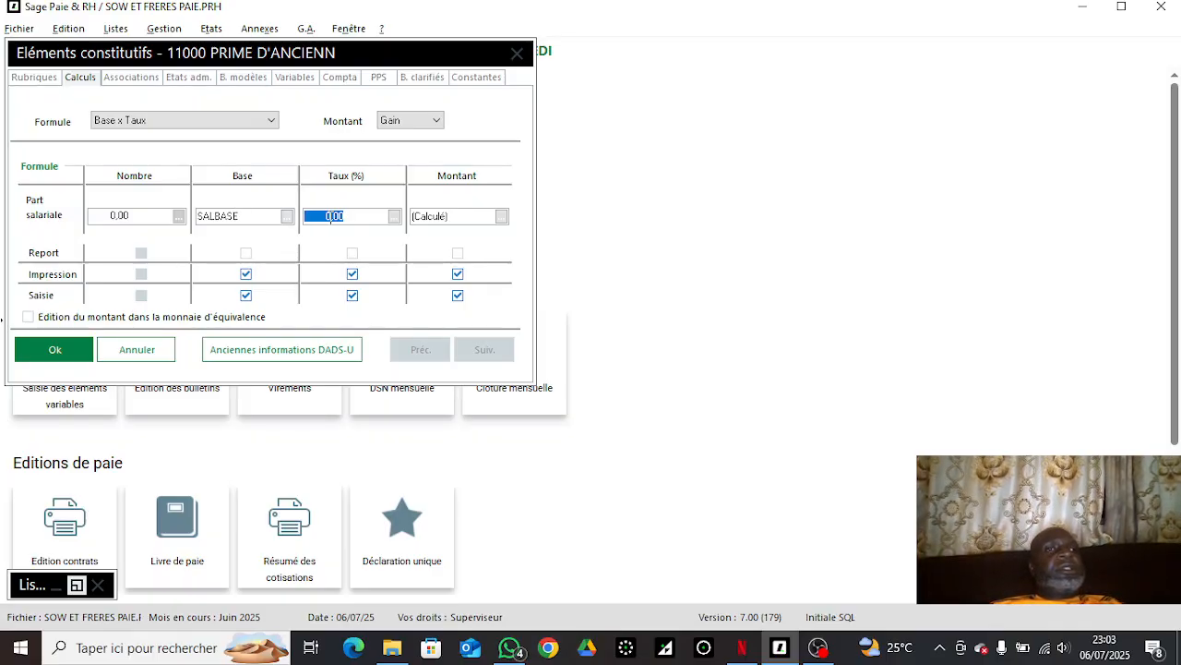
pyautogui.write('A')
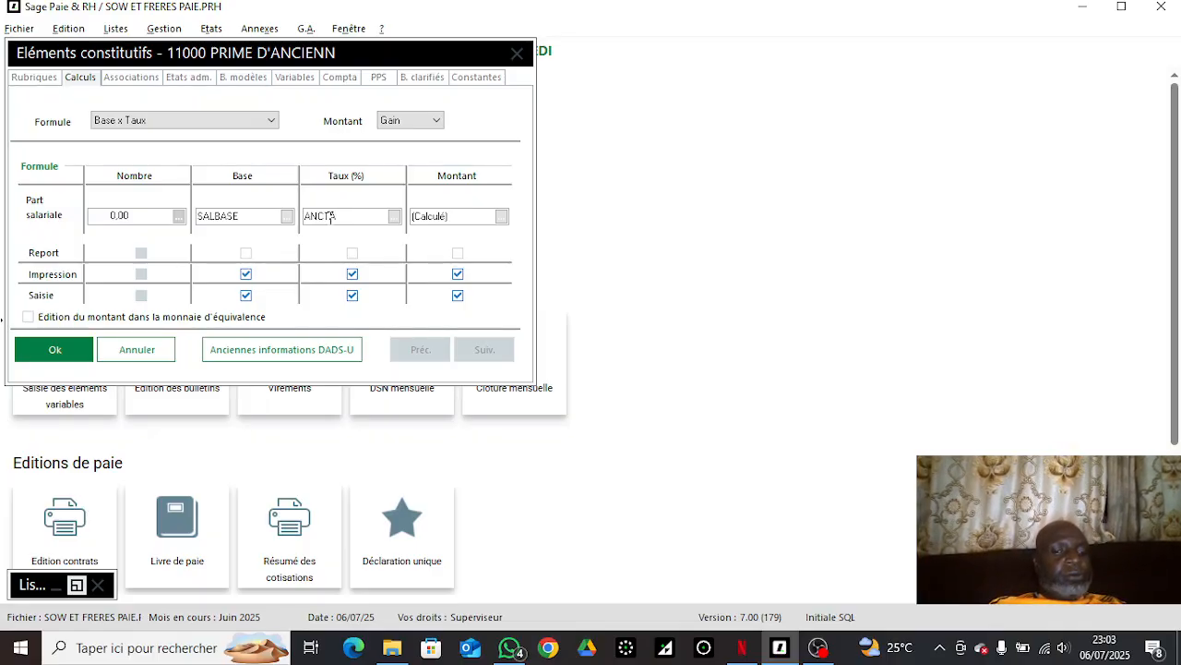
pyautogui.write('NCTAUX')
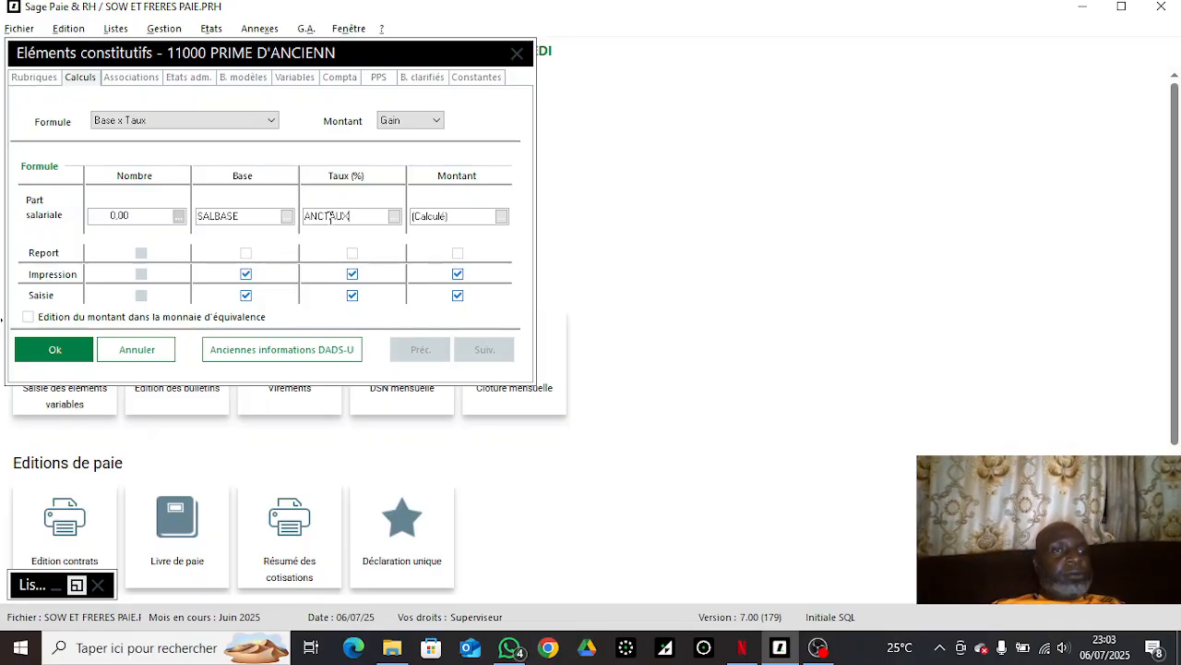
# Step: Review the seniority brackets of the ANCTAUX constant and keep it as the rate of item 11000
pyautogui.click(394, 218)
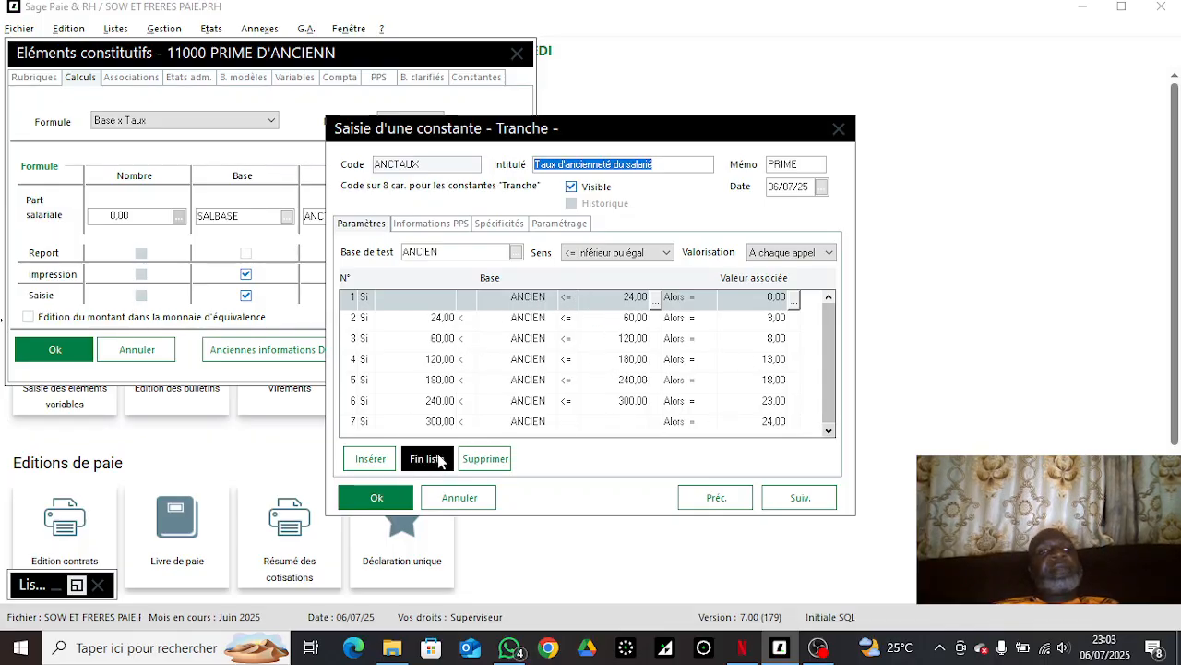
pyautogui.click(385, 496)
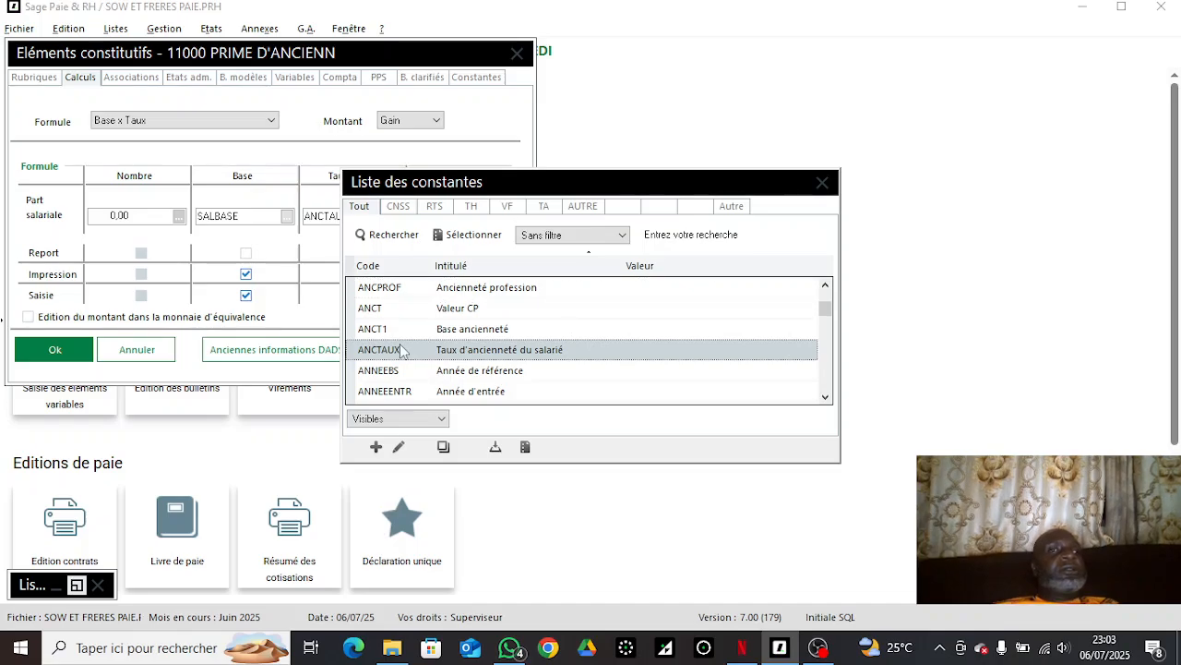
pyautogui.doubleClick(459, 353)
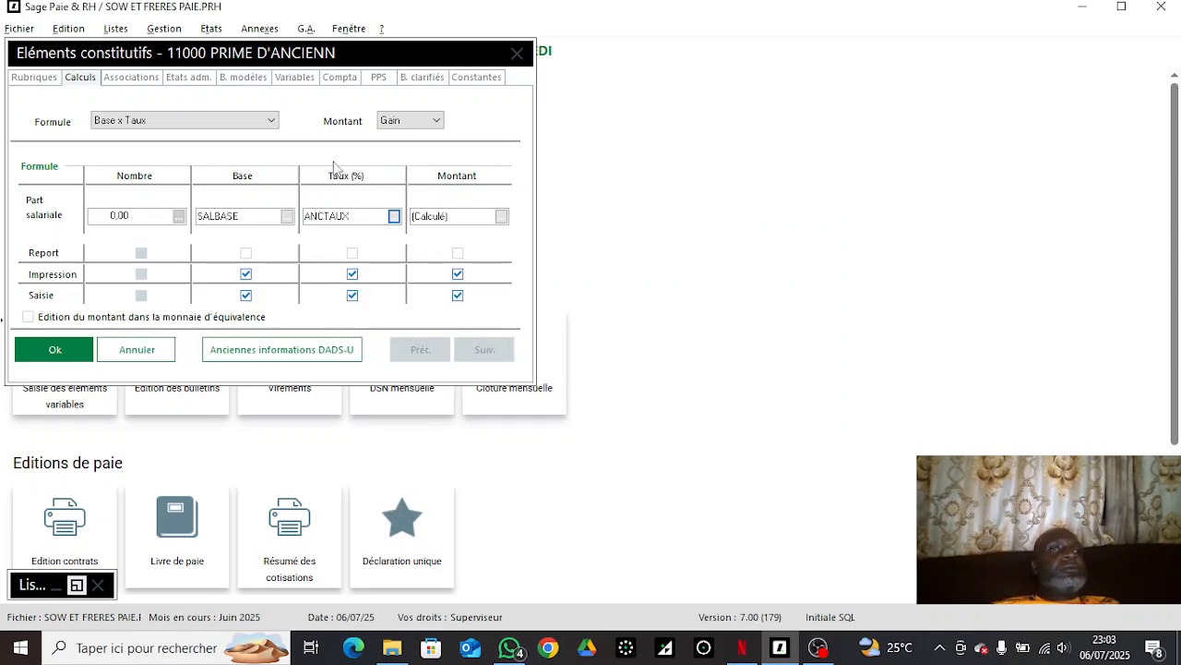
# Step: Attach item 11000 to the model payslip BULLETIN SOW ET FRERES and save it, agreeing to reissue the payslips
pyautogui.click(247, 78)
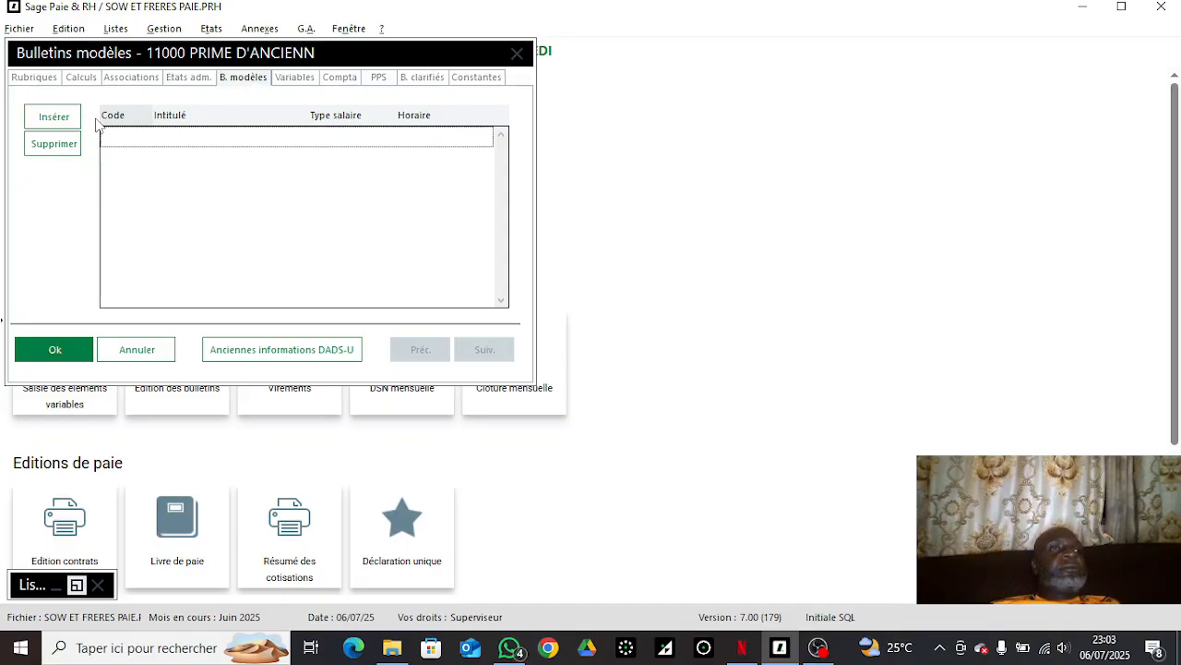
pyautogui.click(54, 117)
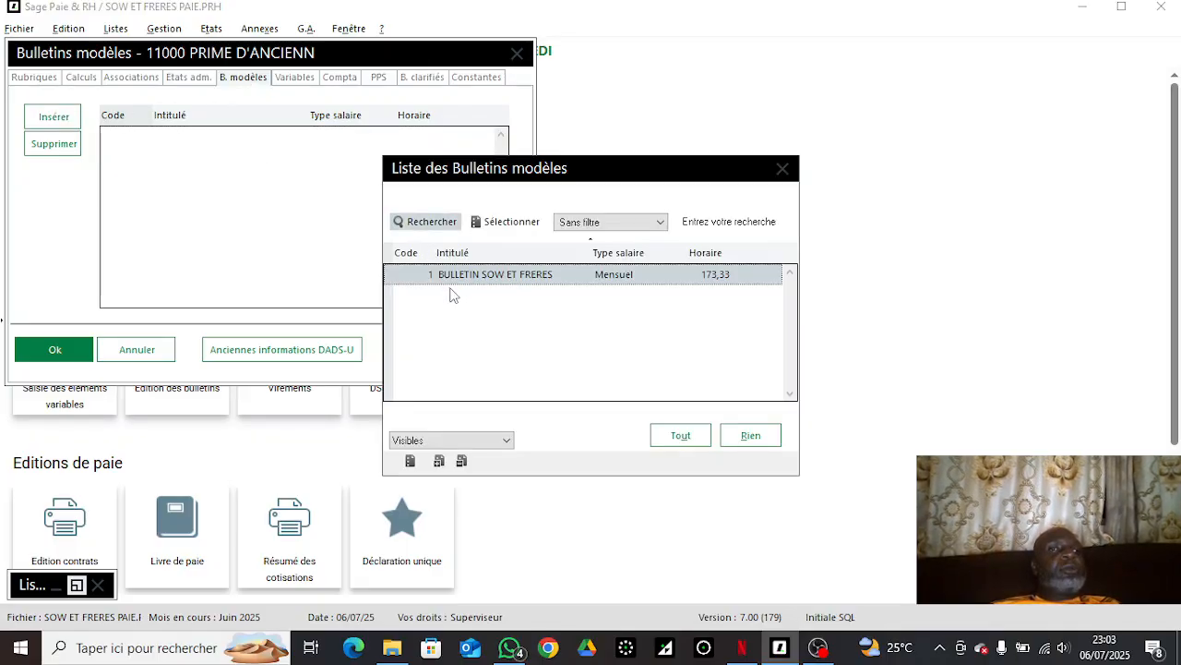
pyautogui.doubleClick(466, 277)
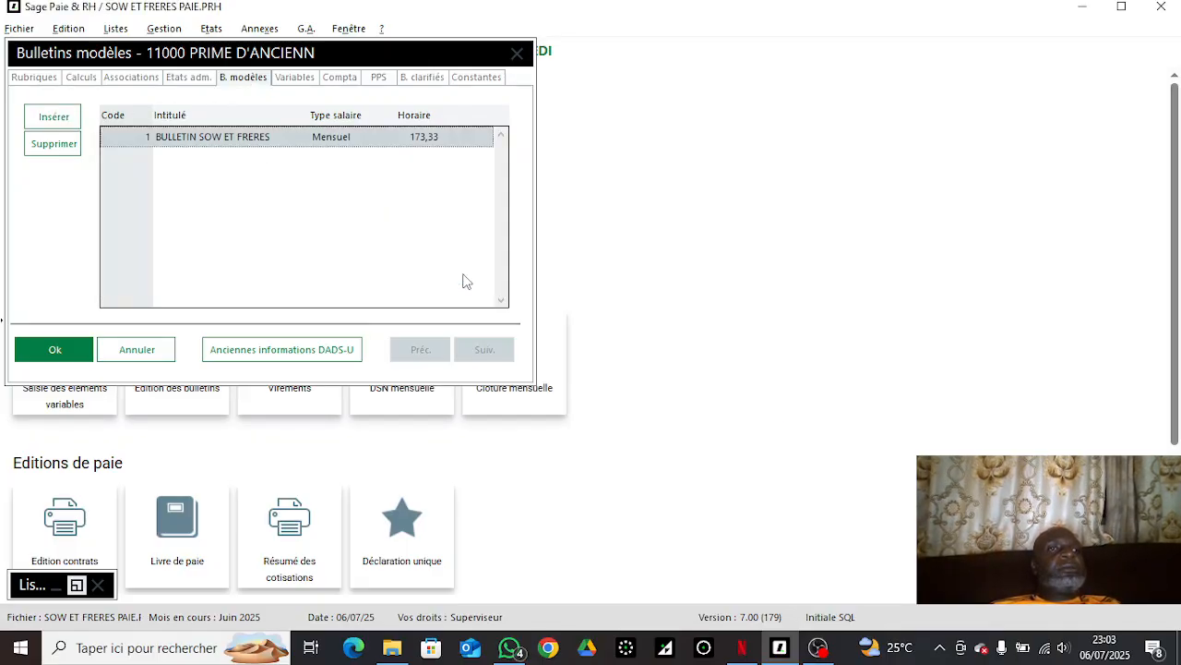
pyautogui.click(74, 342)
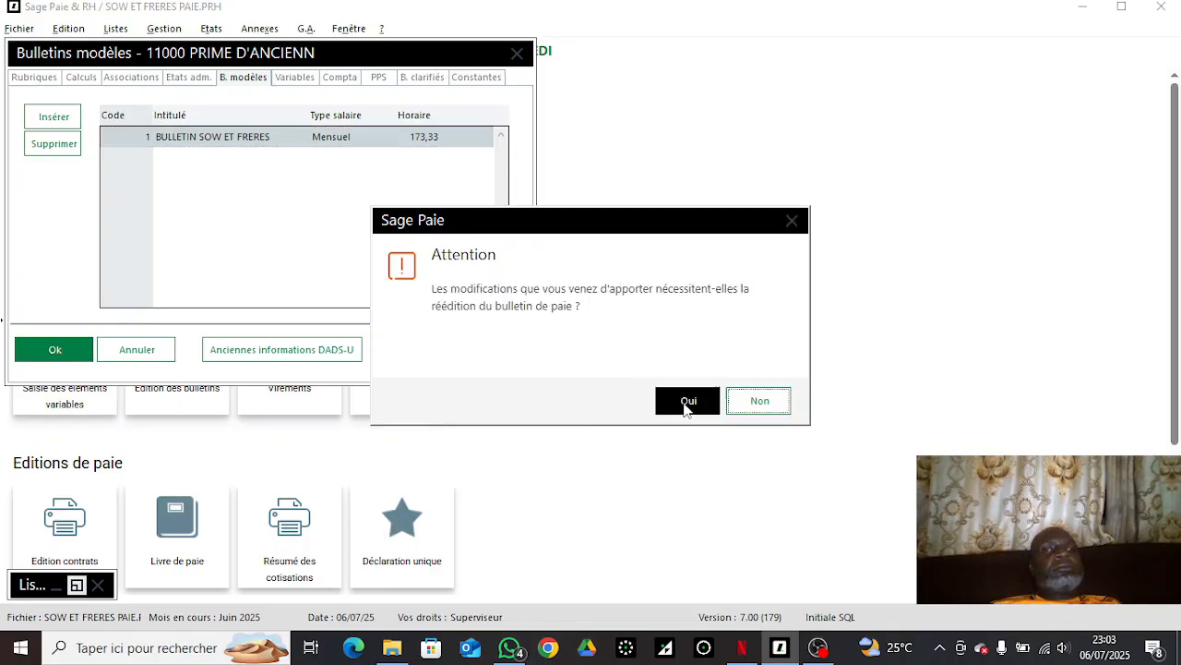
pyautogui.click(687, 402)
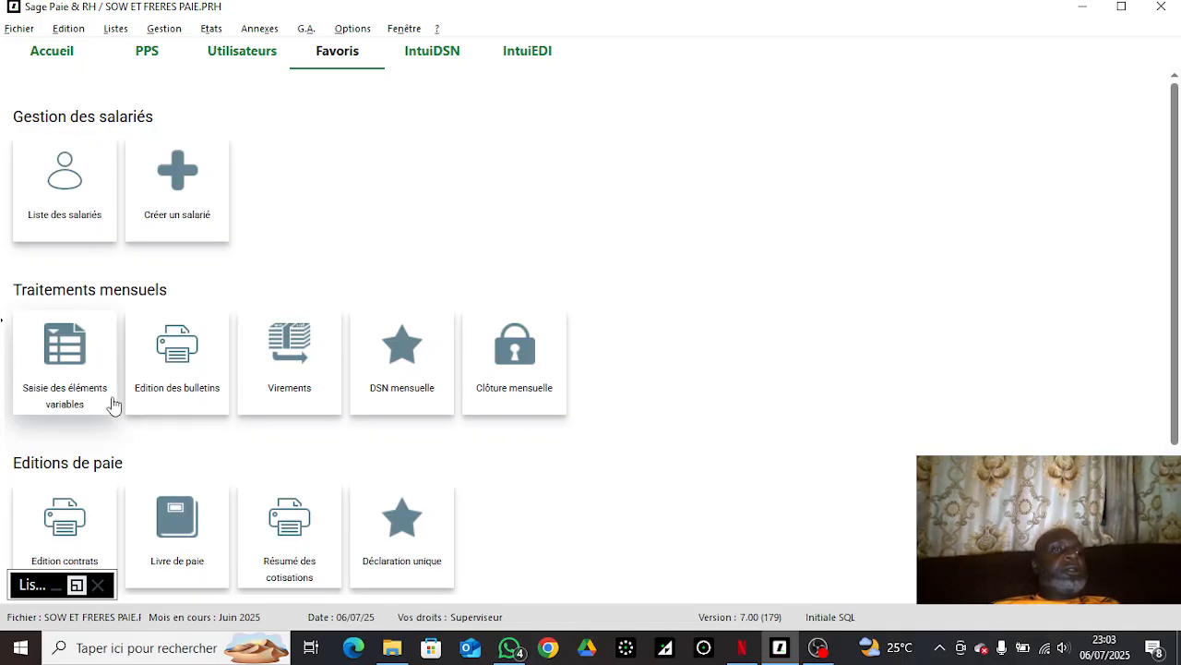
# Step: Generate a print preview of all employees' payslips in the format Papier blanc (préimp. 9112/22/42)
pyautogui.click(165, 380)
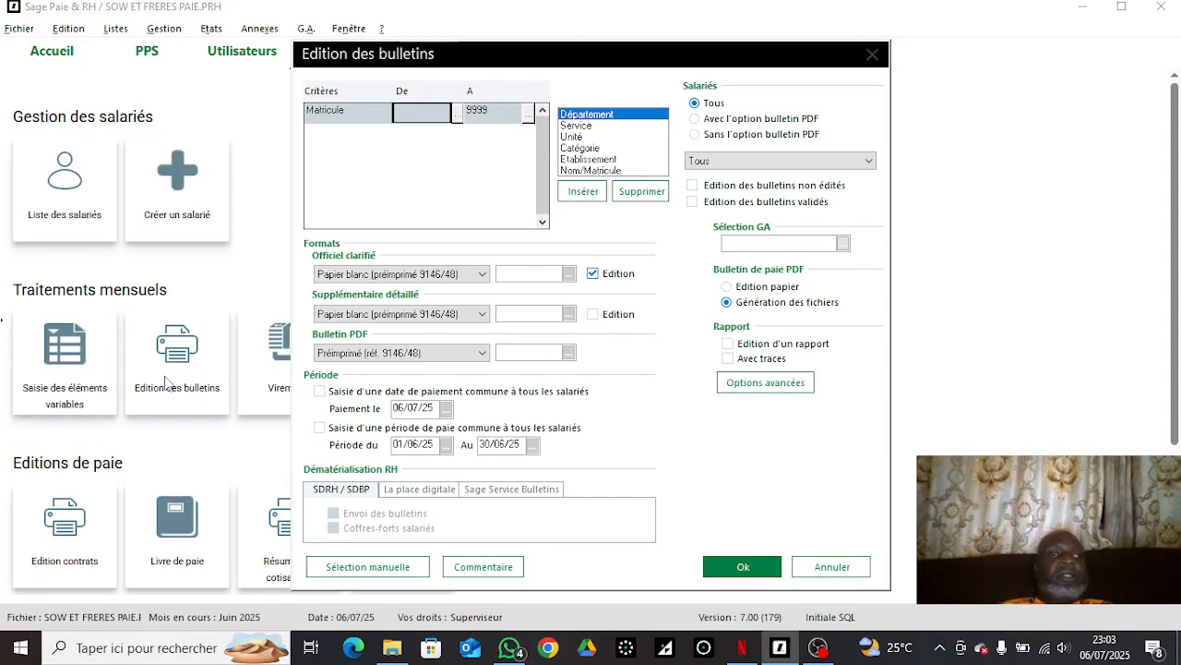
pyautogui.click(434, 274)
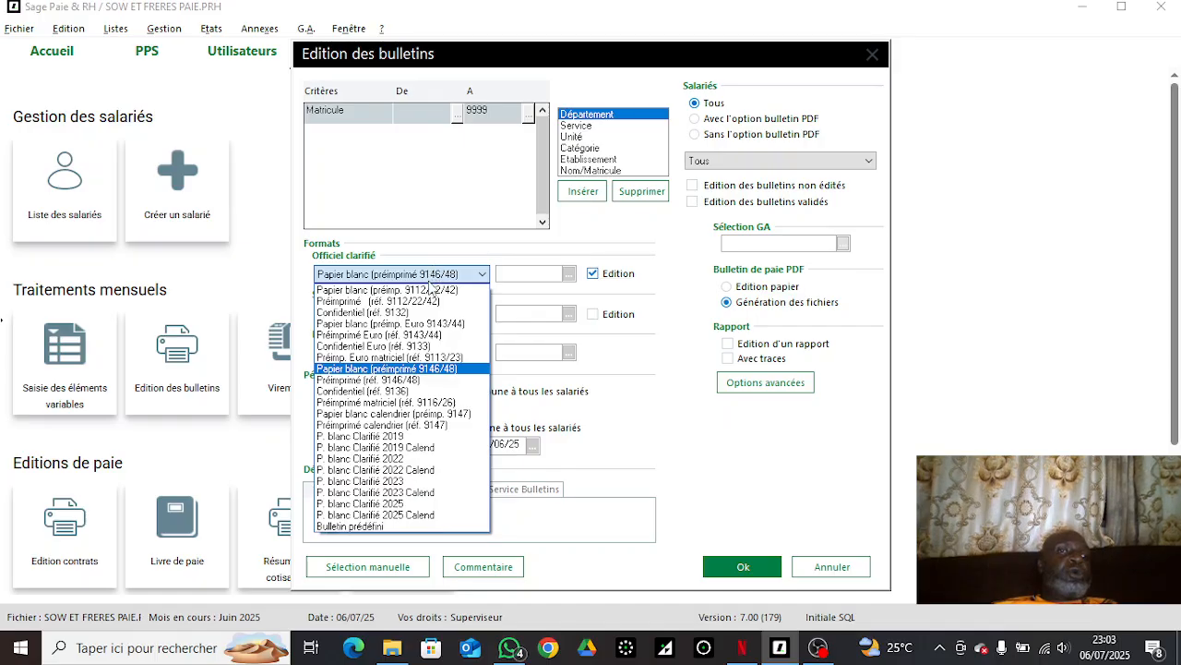
pyautogui.click(430, 279)
pyautogui.click(431, 276)
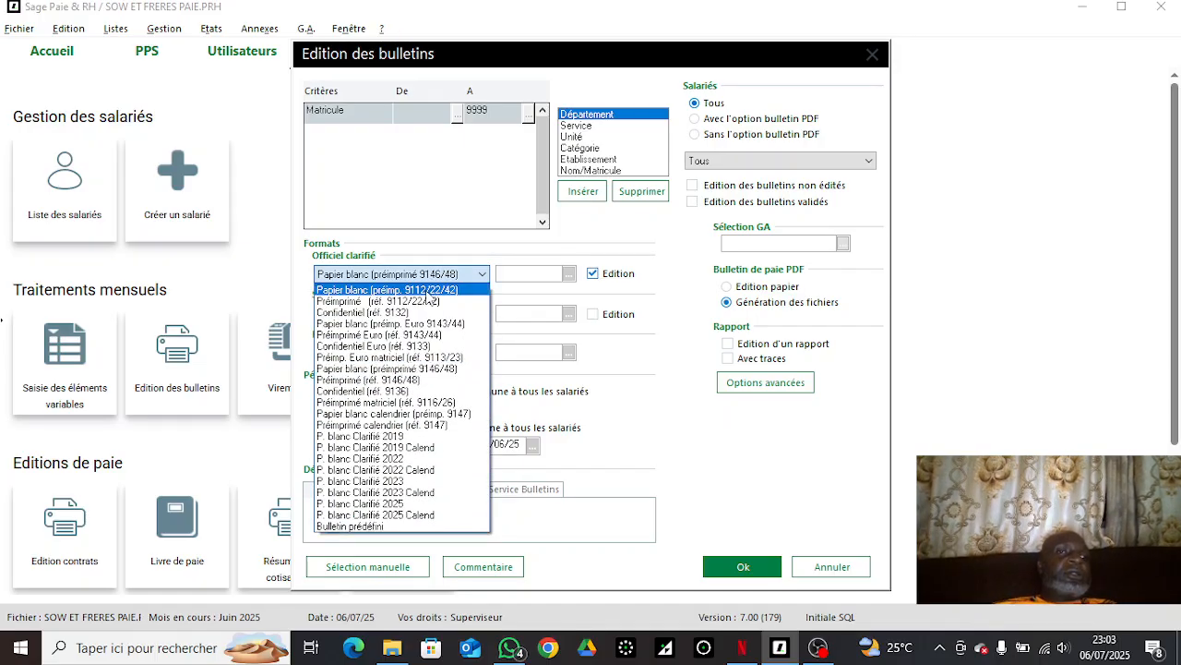
pyautogui.click(427, 290)
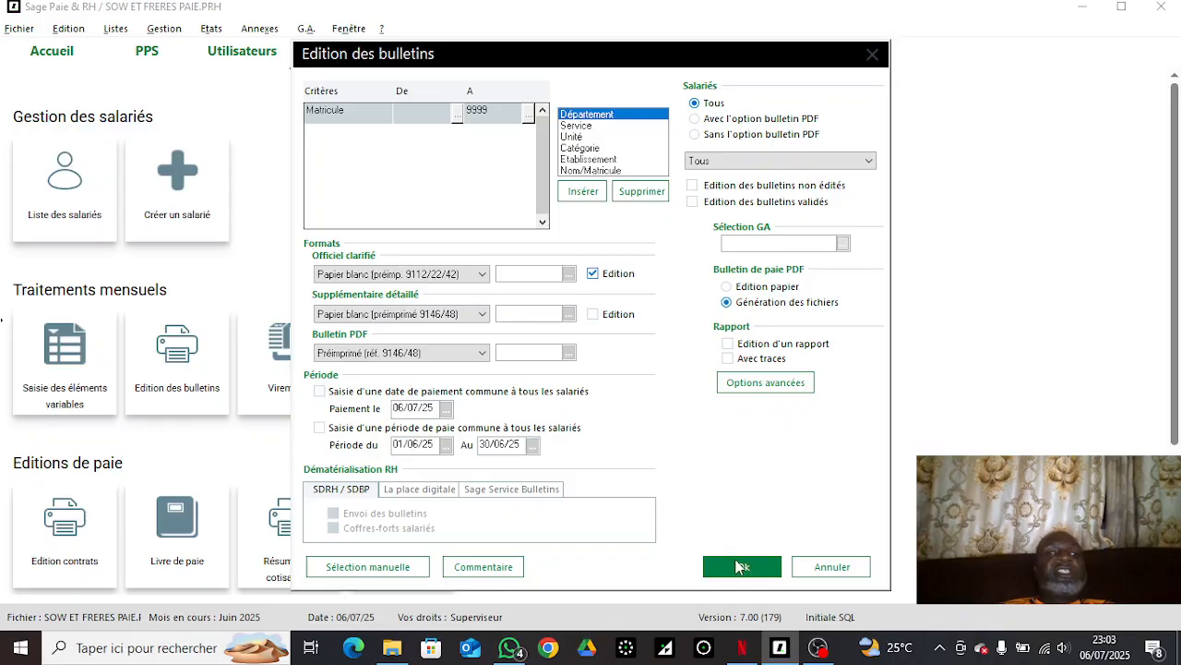
pyautogui.click(743, 569)
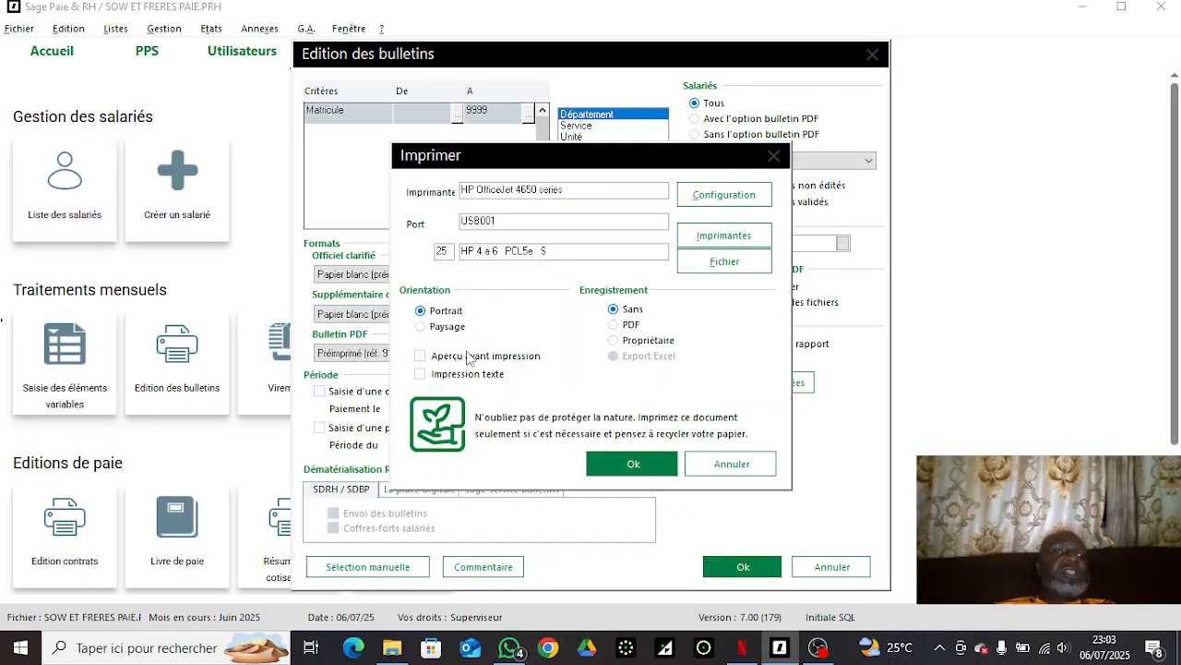
pyautogui.click(468, 357)
pyautogui.click(633, 464)
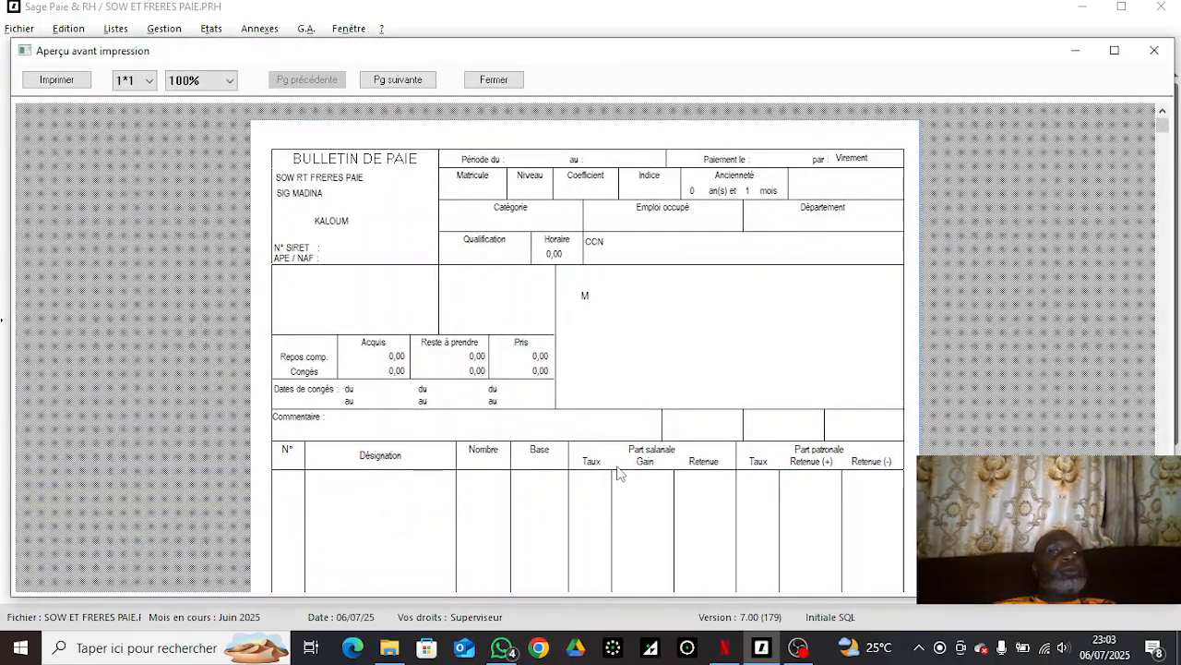
# Step: Check the previewed payslips for the seniority bonus line and close the preview
pyautogui.click(397, 81)
pyautogui.click(397, 82)
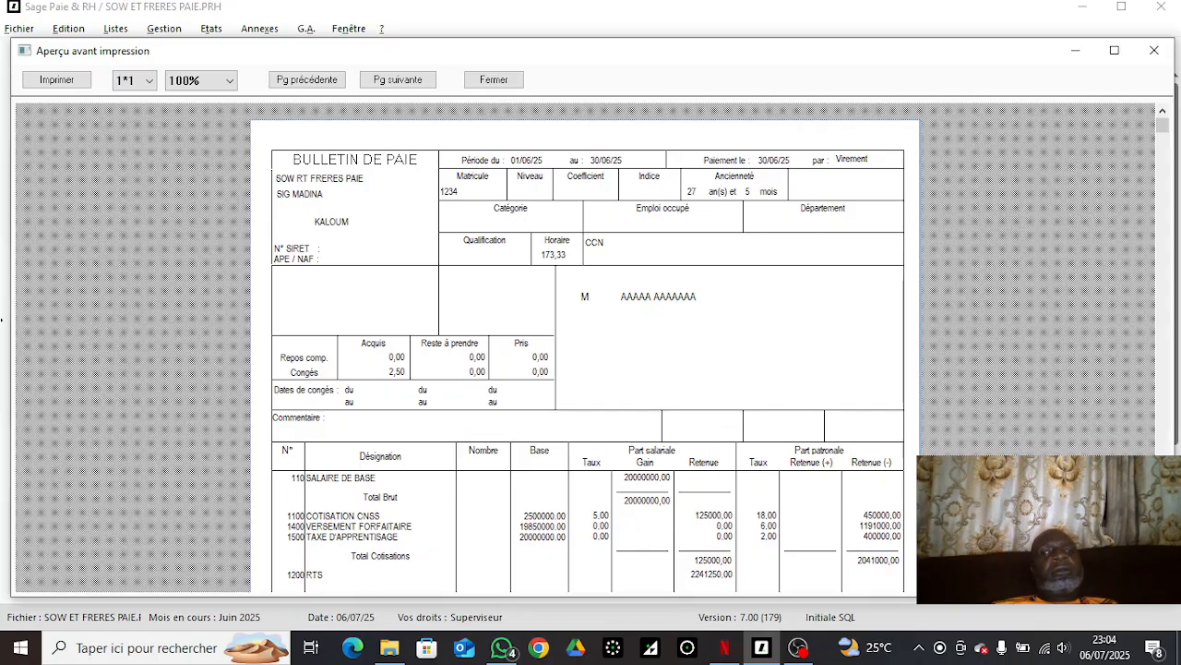
pyautogui.scroll(-3, 586, 350)
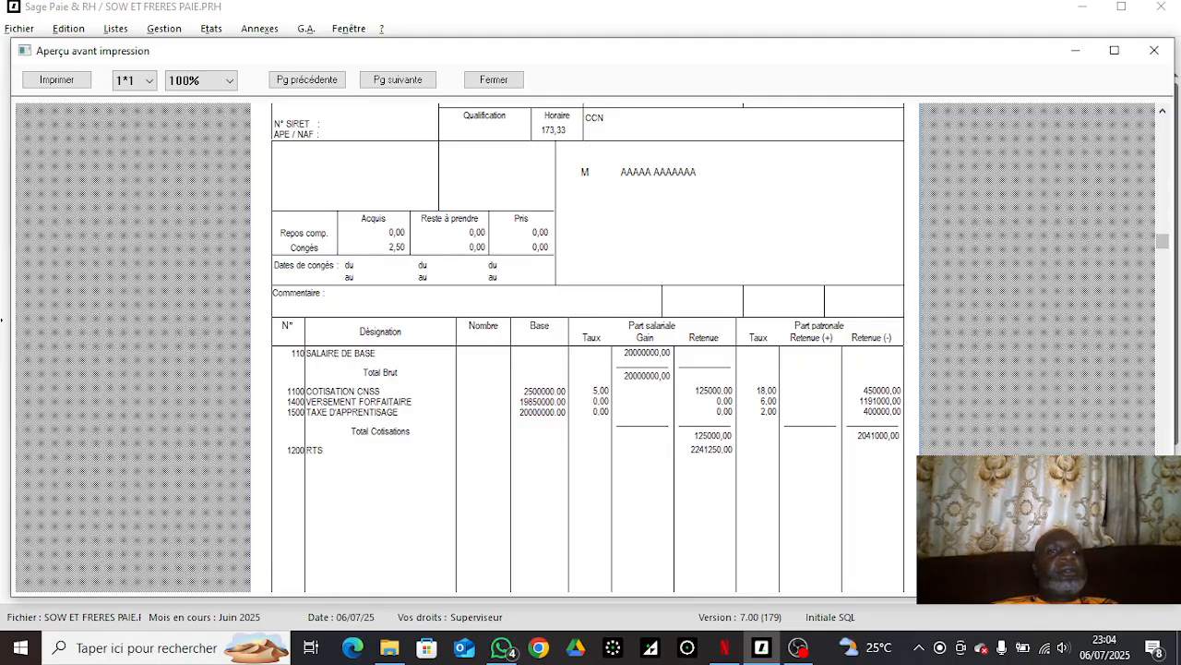
pyautogui.click(393, 83)
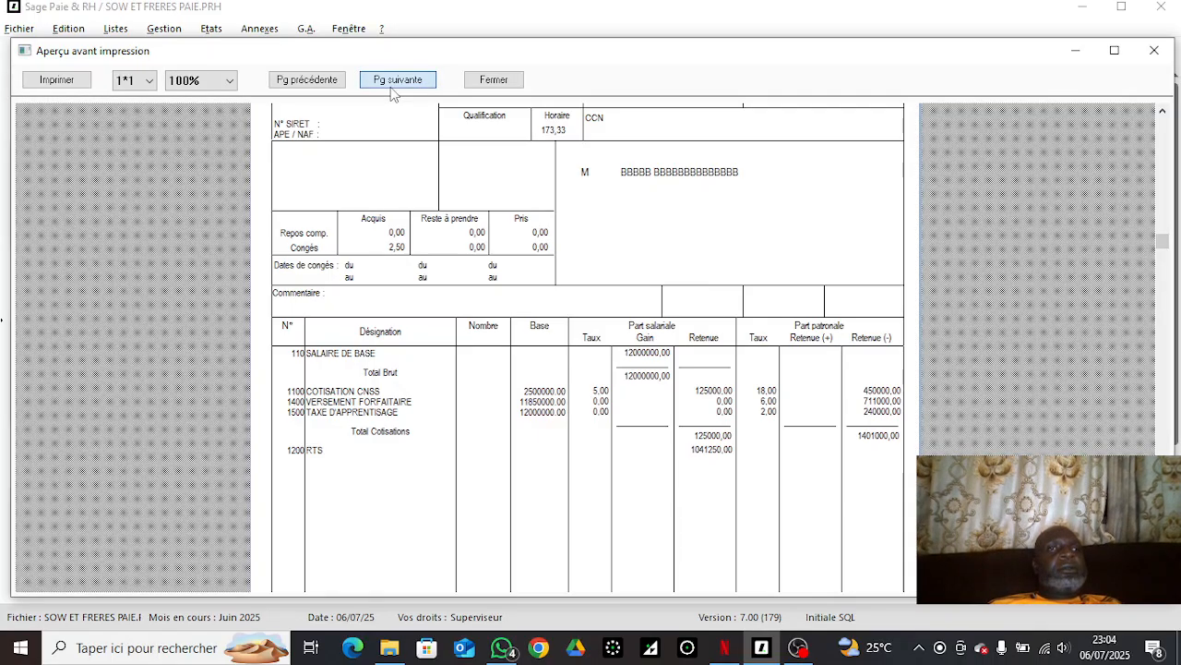
pyautogui.click(488, 83)
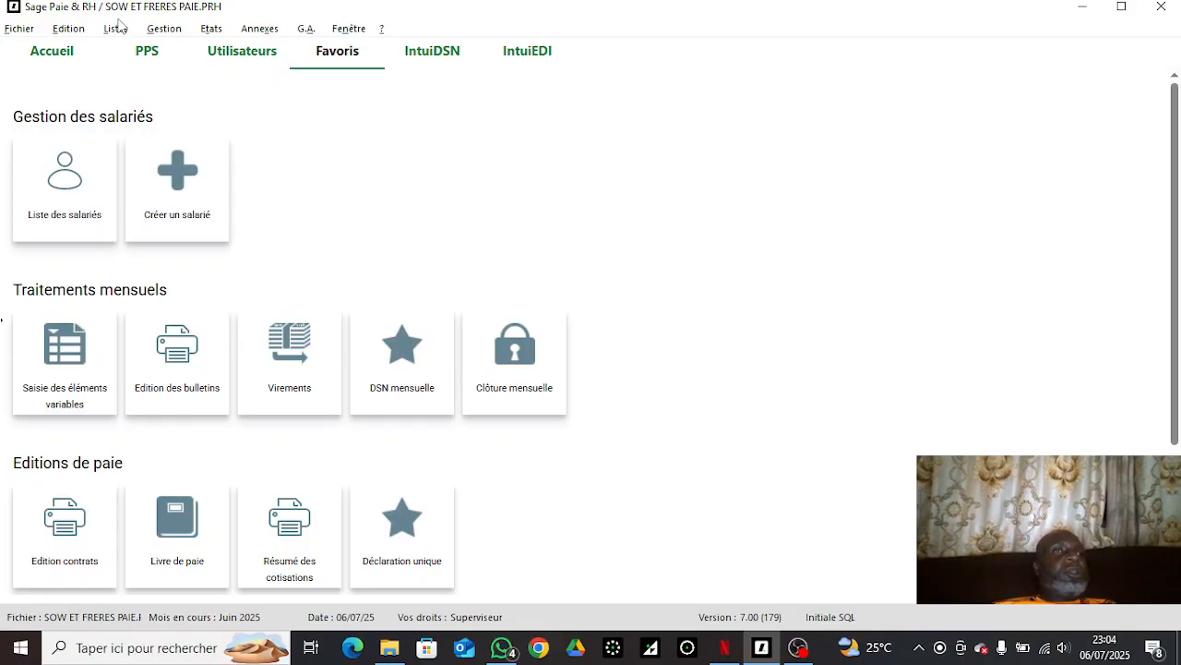
# Step: Add the items 100 PRIME ANCIENETE, 110 SALAIRE DE BASE and 11000 PRIME D'ANCIENN to the model payslip BULLETIN SOW ET FRERES
pyautogui.click(164, 29)
pyautogui.click(185, 50)
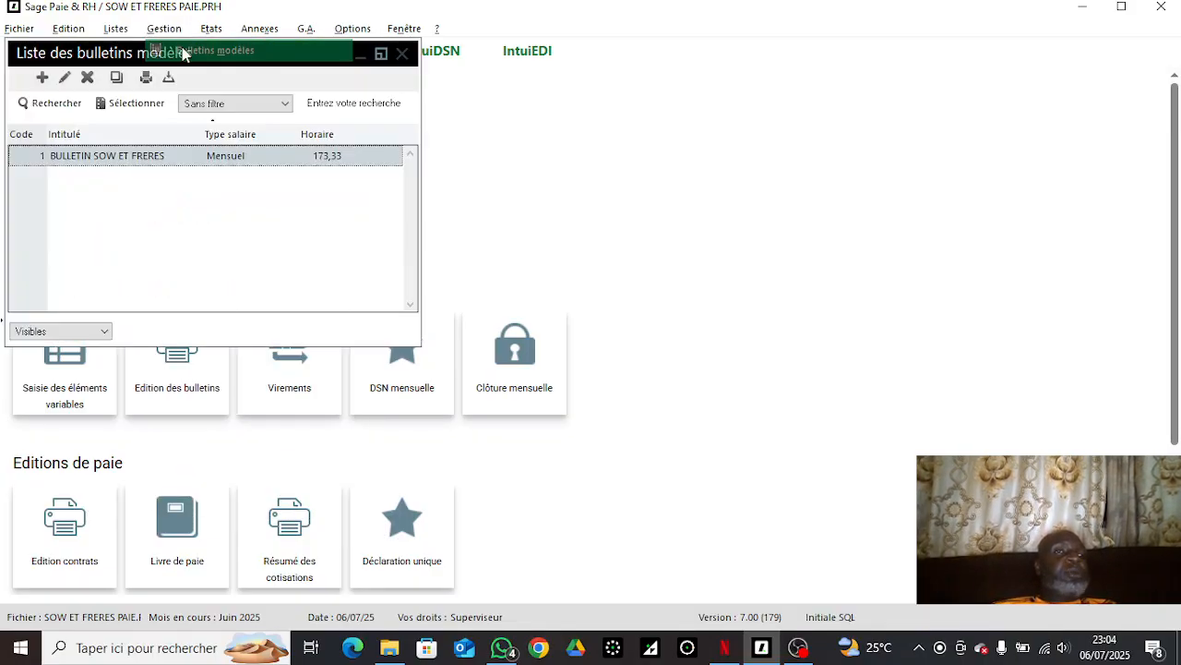
pyautogui.doubleClick(196, 159)
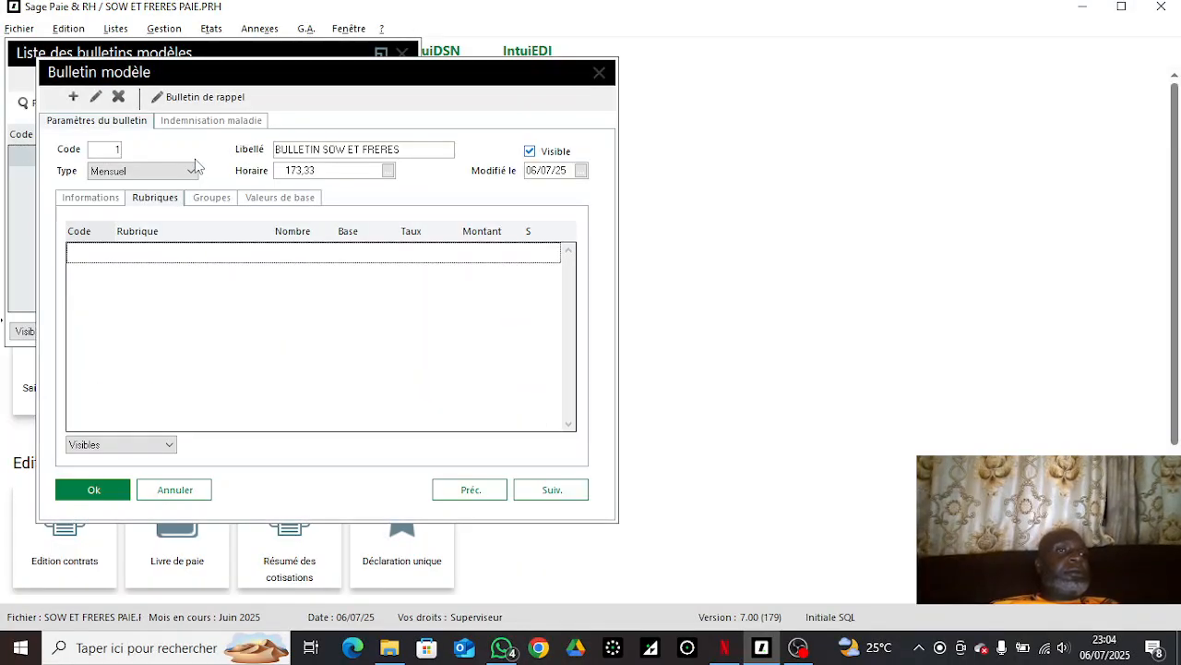
pyautogui.rightClick(219, 285)
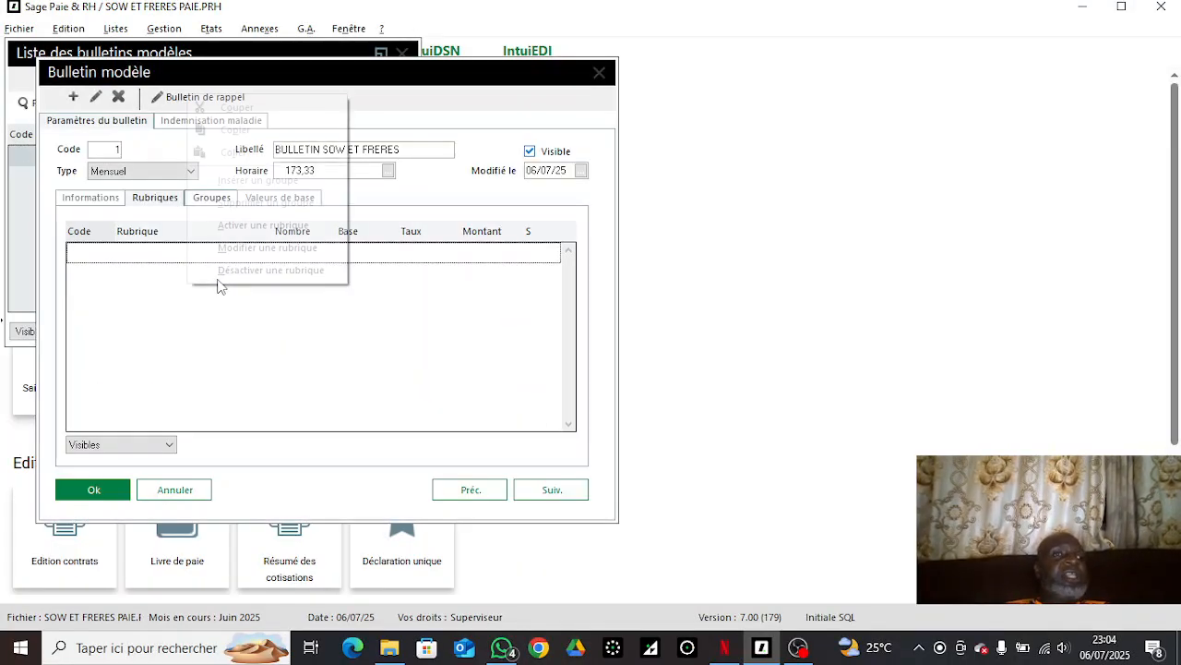
pyautogui.click(219, 226)
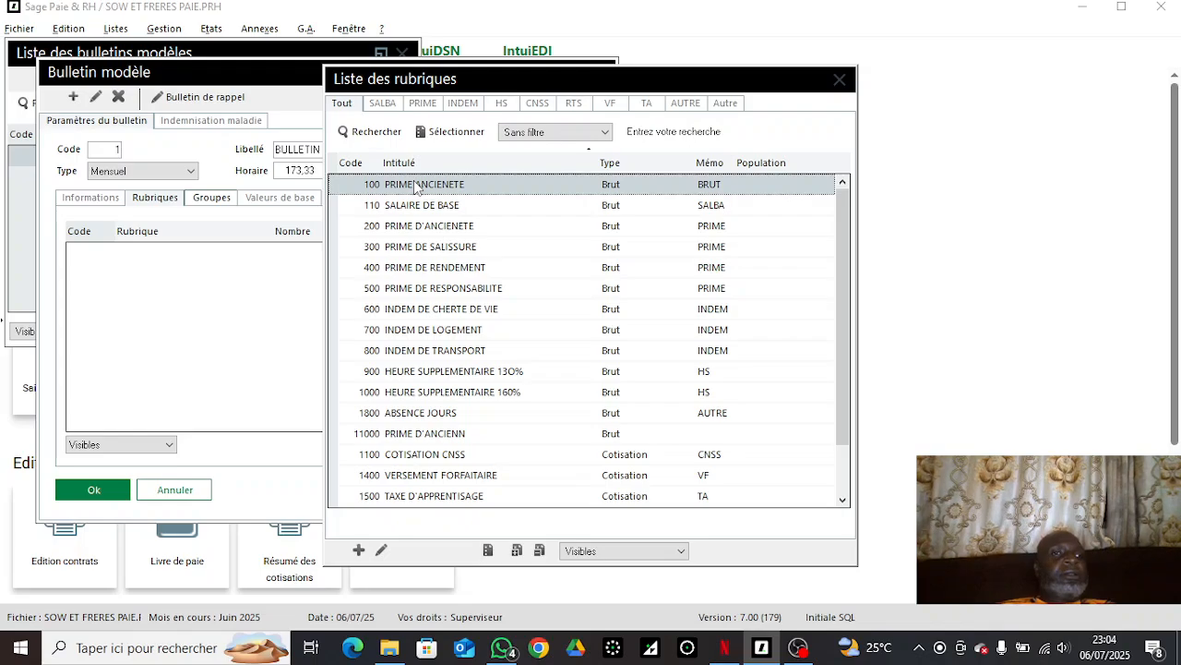
pyautogui.click(454, 436)
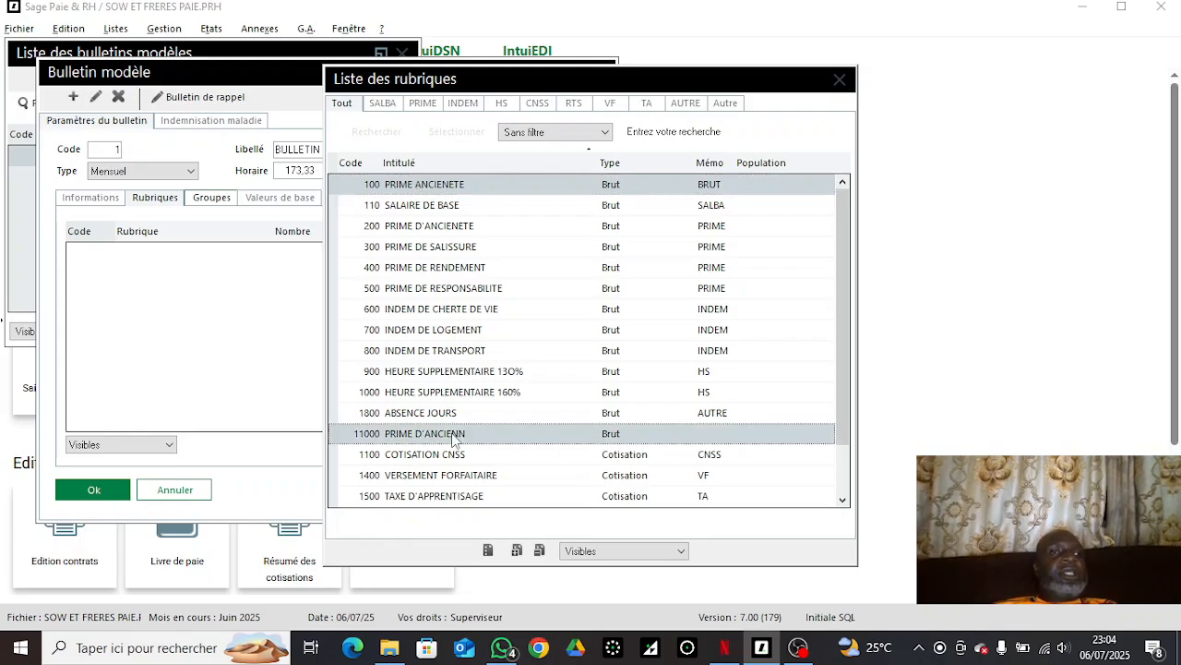
pyautogui.keyDown('ctrl'); pyautogui.click(448, 207); pyautogui.keyUp('ctrl')
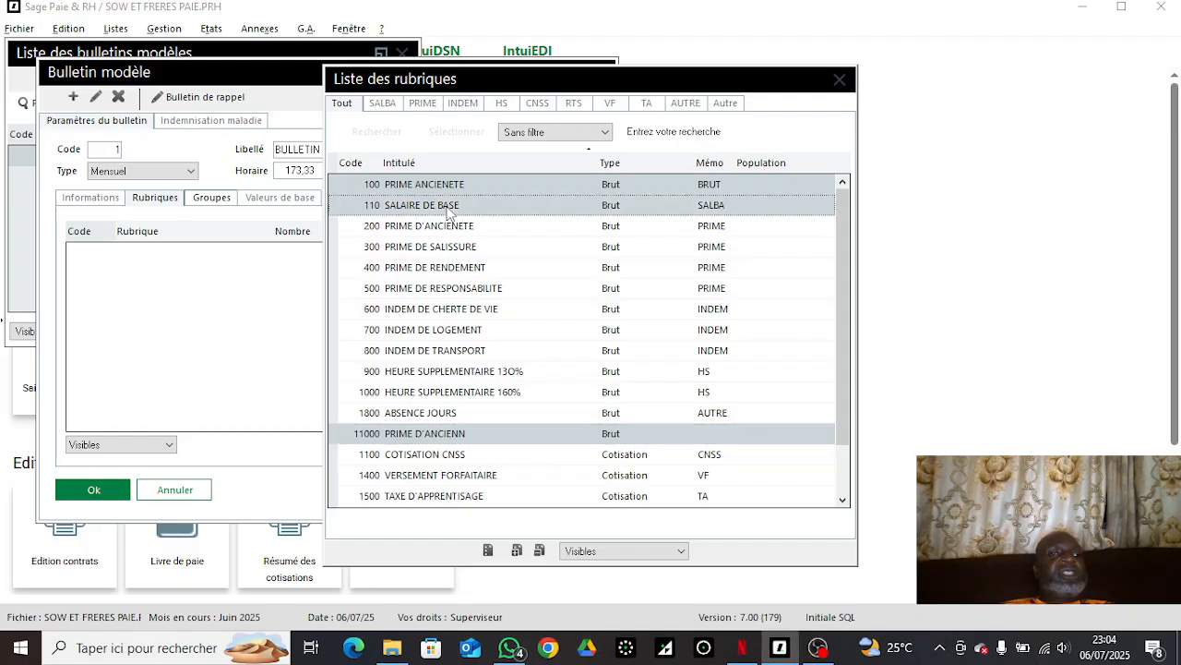
pyautogui.click(487, 551)
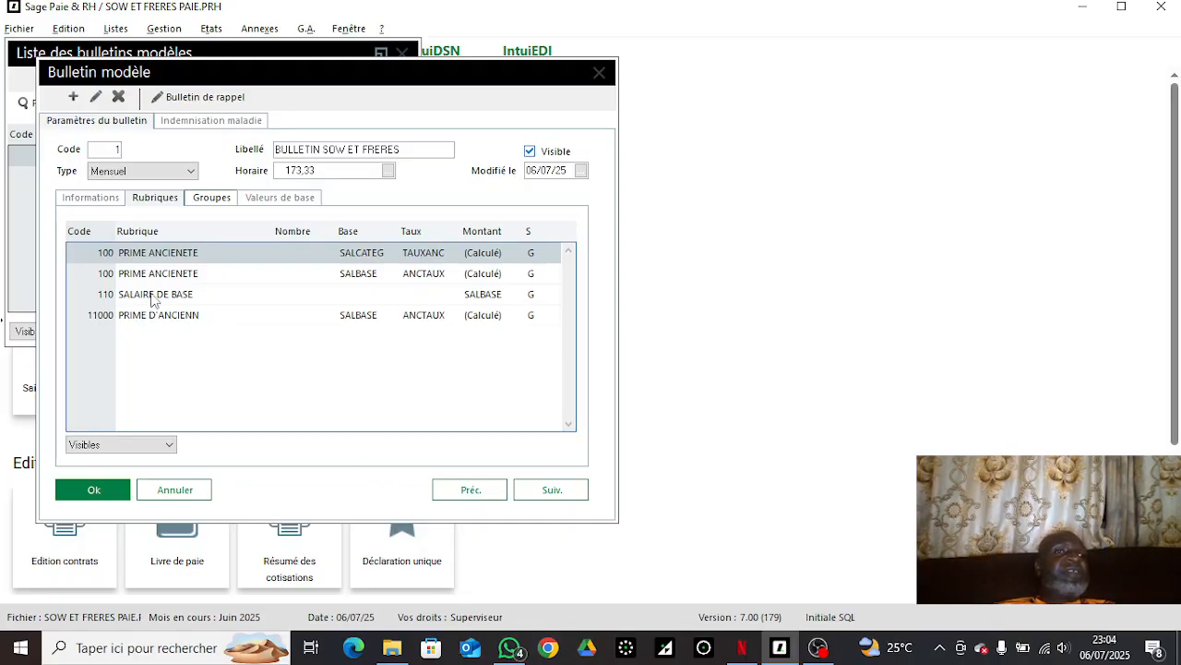
# Step: Save the model payslip, agree to reissue the payslips and close the list of model payslips
pyautogui.click(94, 490)
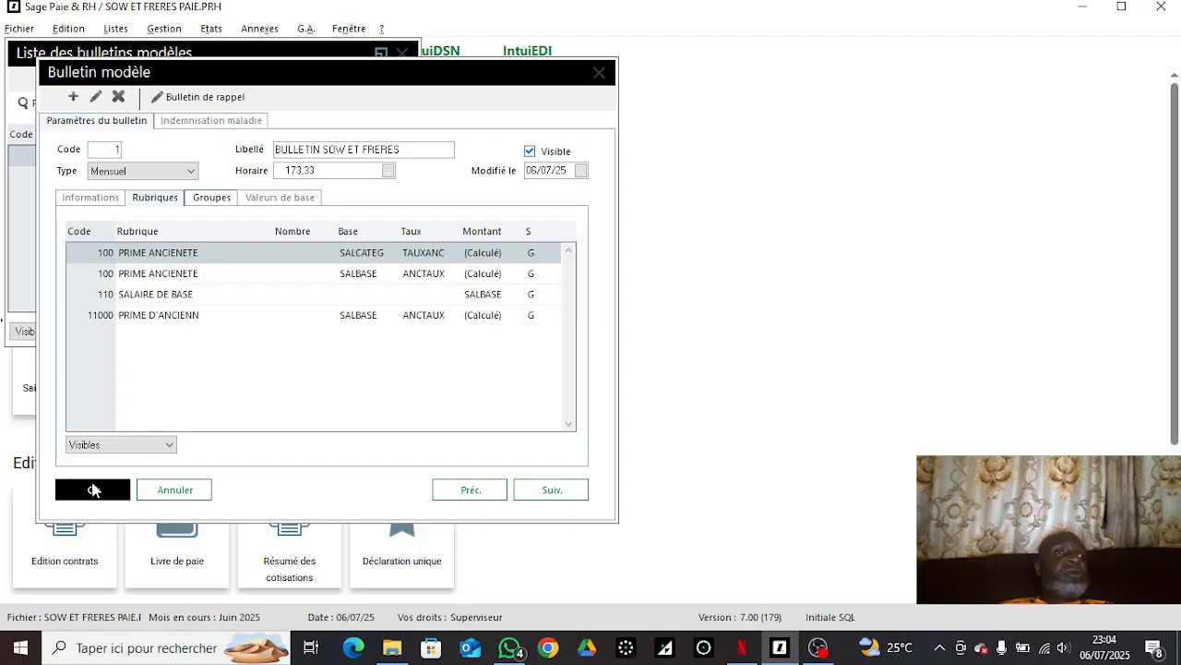
pyautogui.click(94, 490)
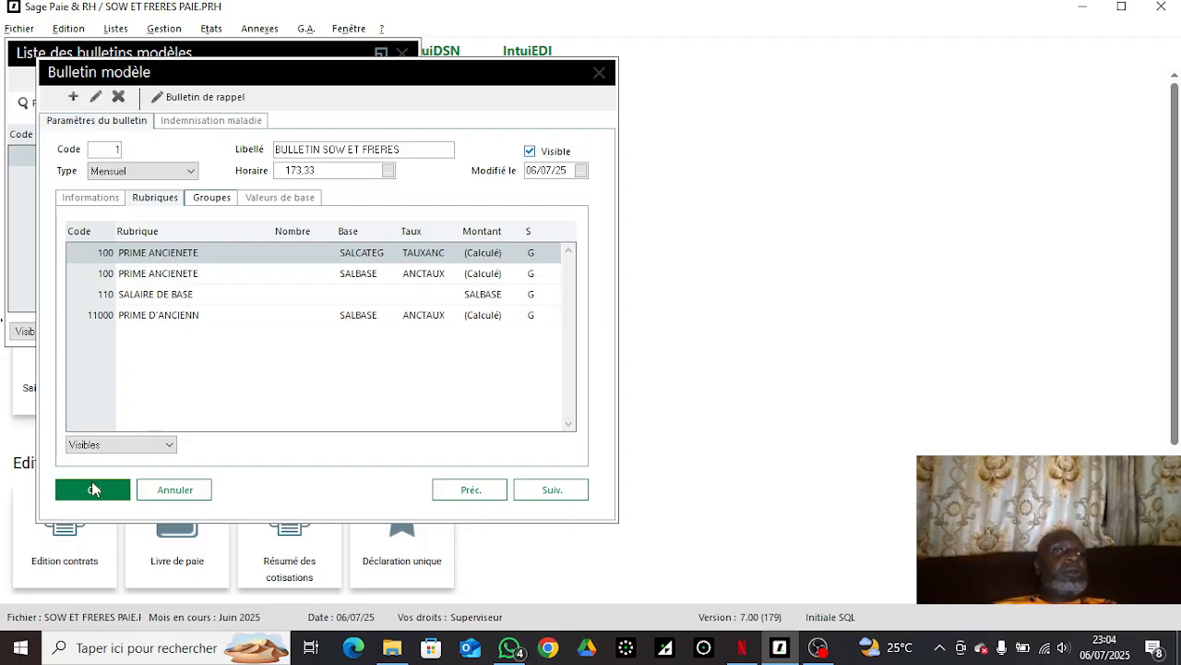
pyautogui.click(687, 402)
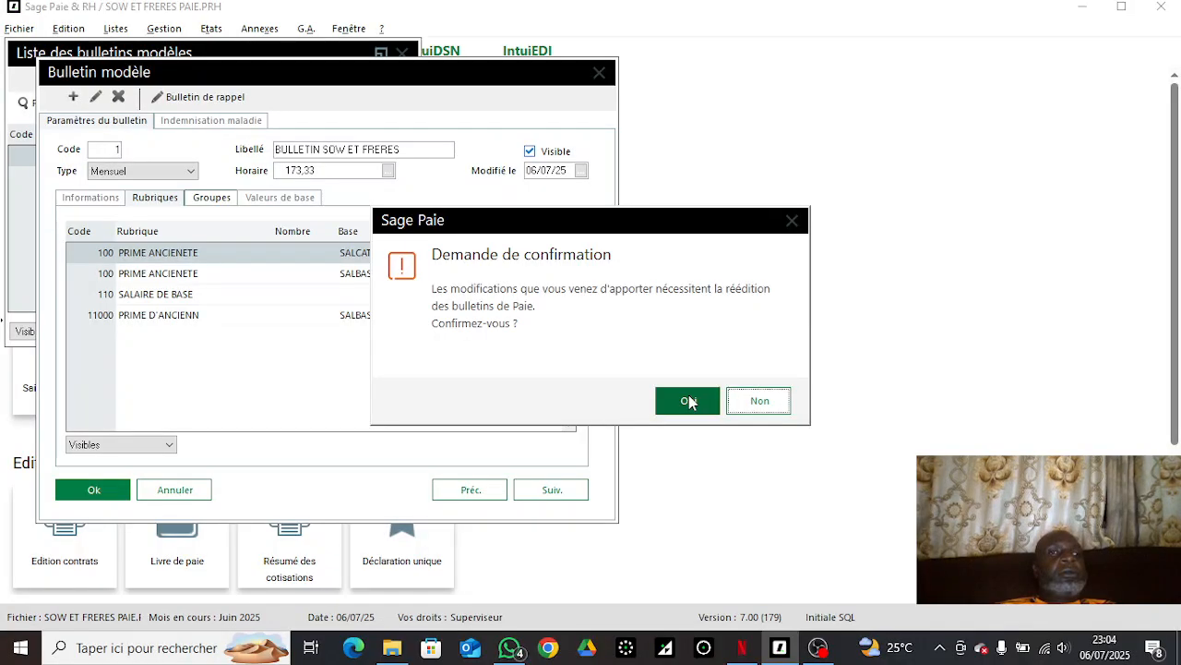
pyautogui.click(632, 378)
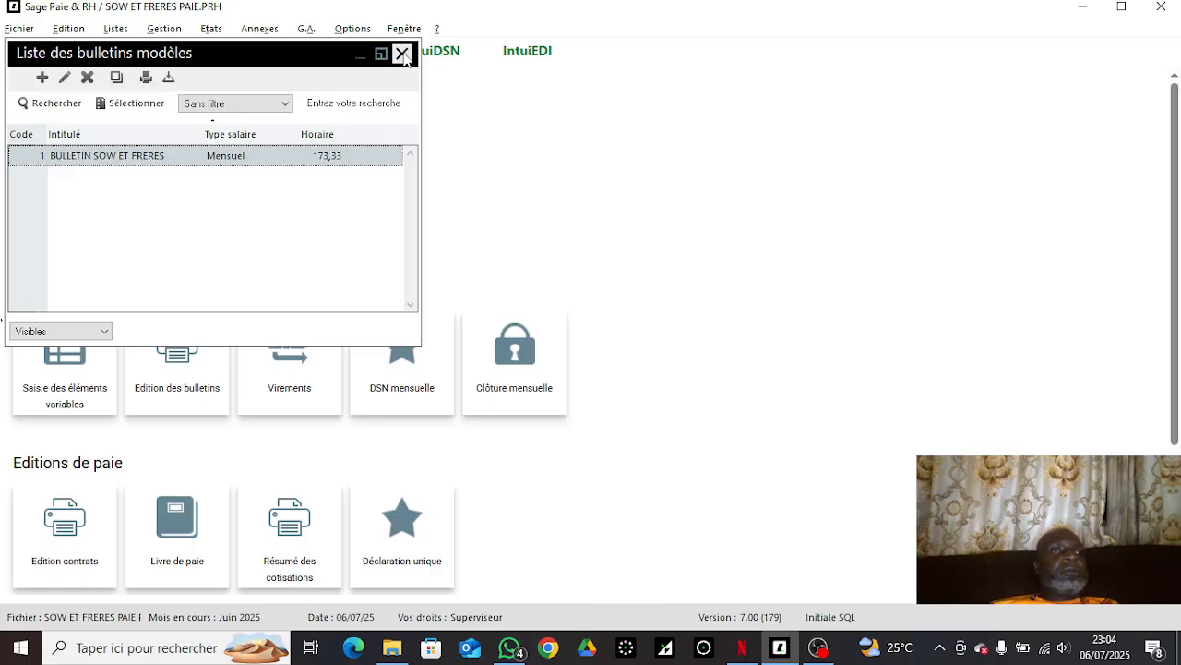
pyautogui.click(403, 53)
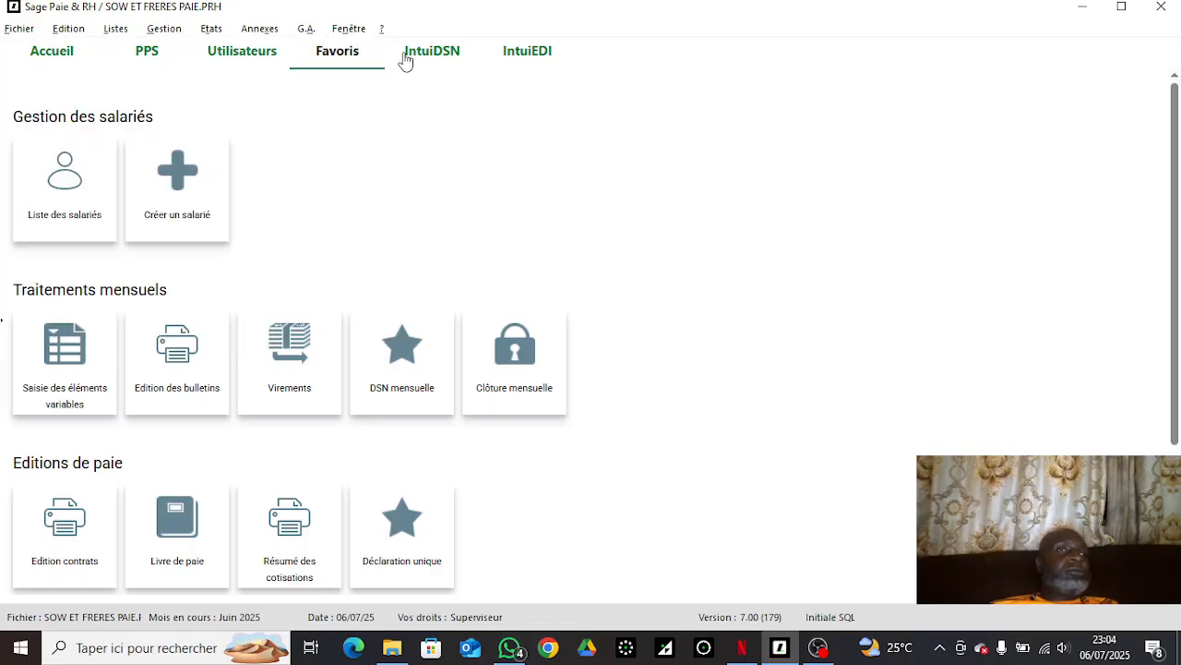
# Step: Examine the model payslip and base salary in an active employee's pay information, then close the record and the employee list
pyautogui.click(91, 188)
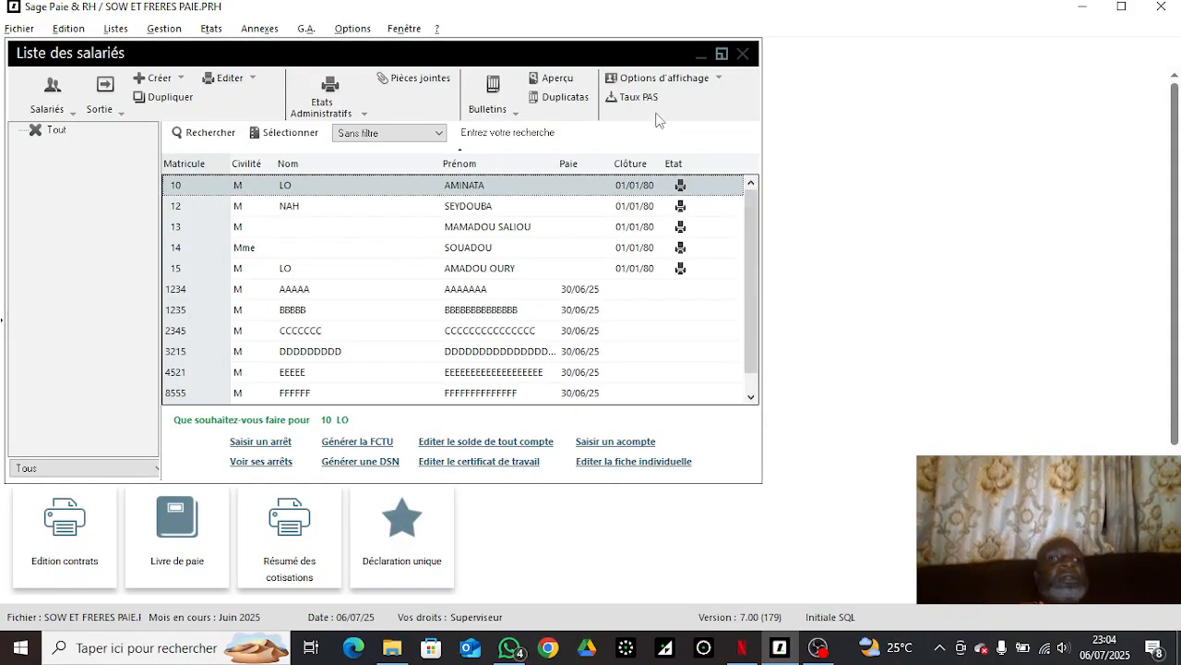
pyautogui.doubleClick(474, 312)
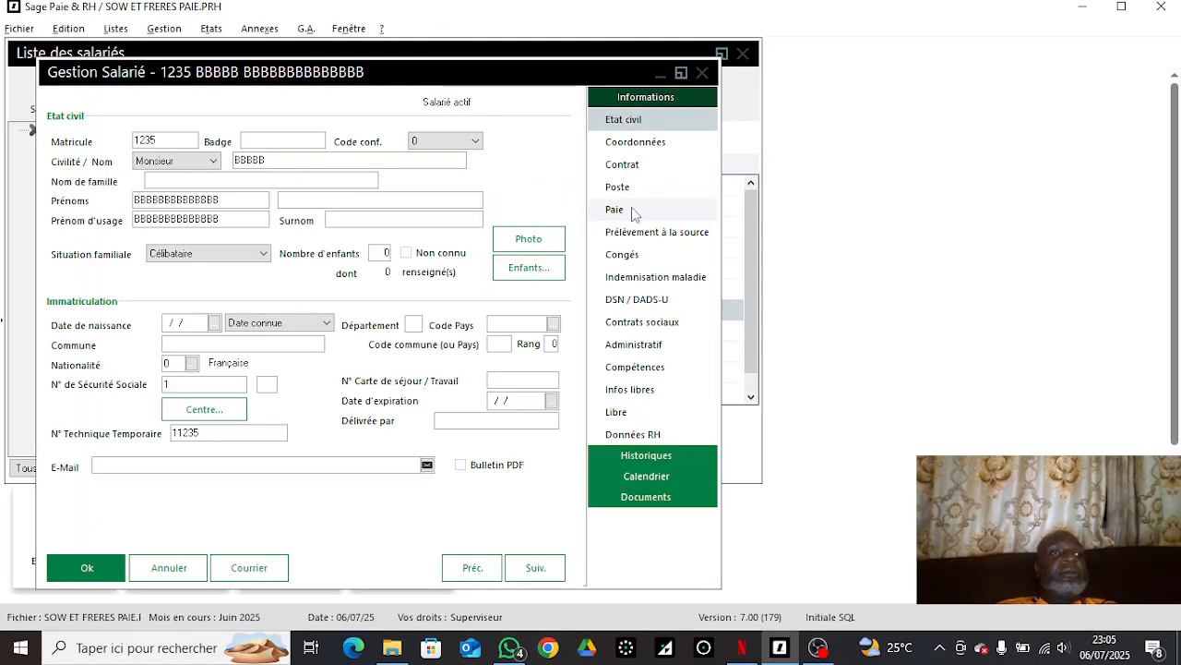
pyautogui.click(633, 211)
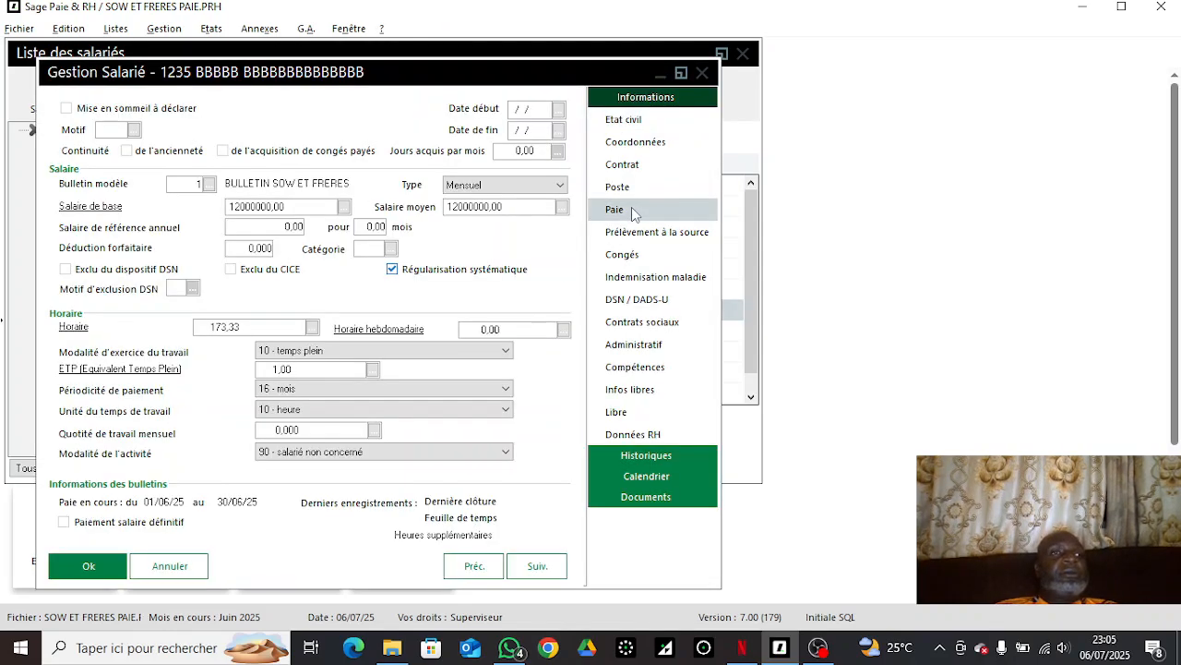
pyautogui.click(703, 73)
pyautogui.click(742, 53)
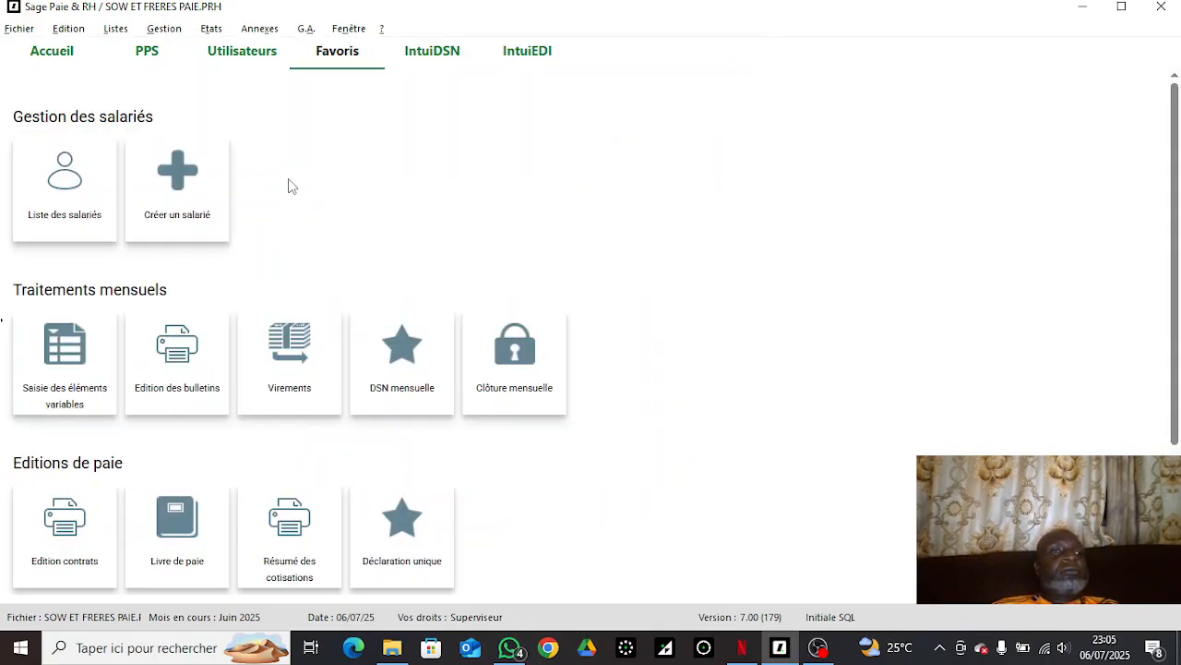
# Step: Preview the payslips before printing, limiting the employee range from the first to the last employee with a 30/06/25 pay date
pyautogui.click(168, 347)
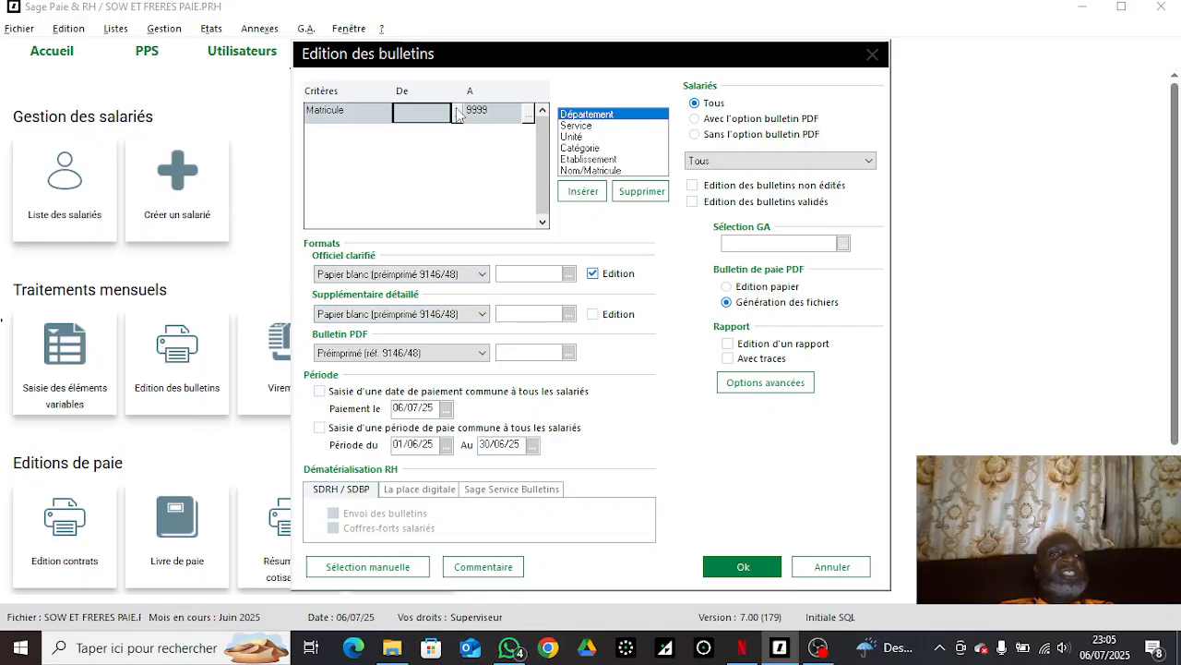
pyautogui.click(458, 112)
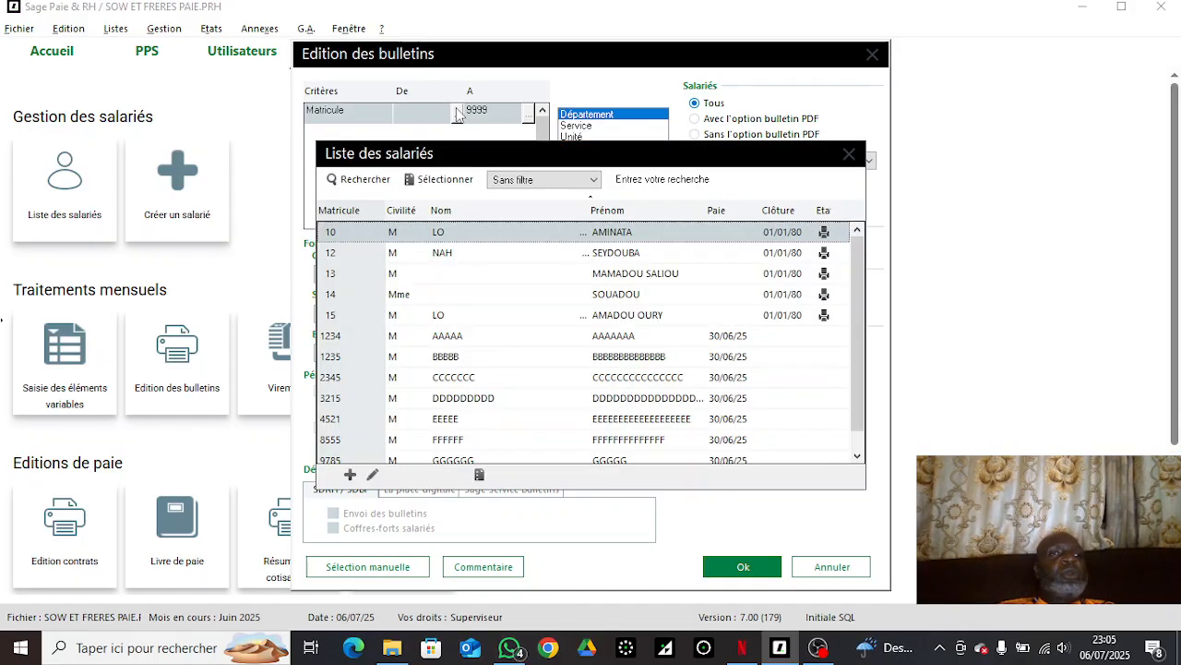
pyautogui.doubleClick(506, 341)
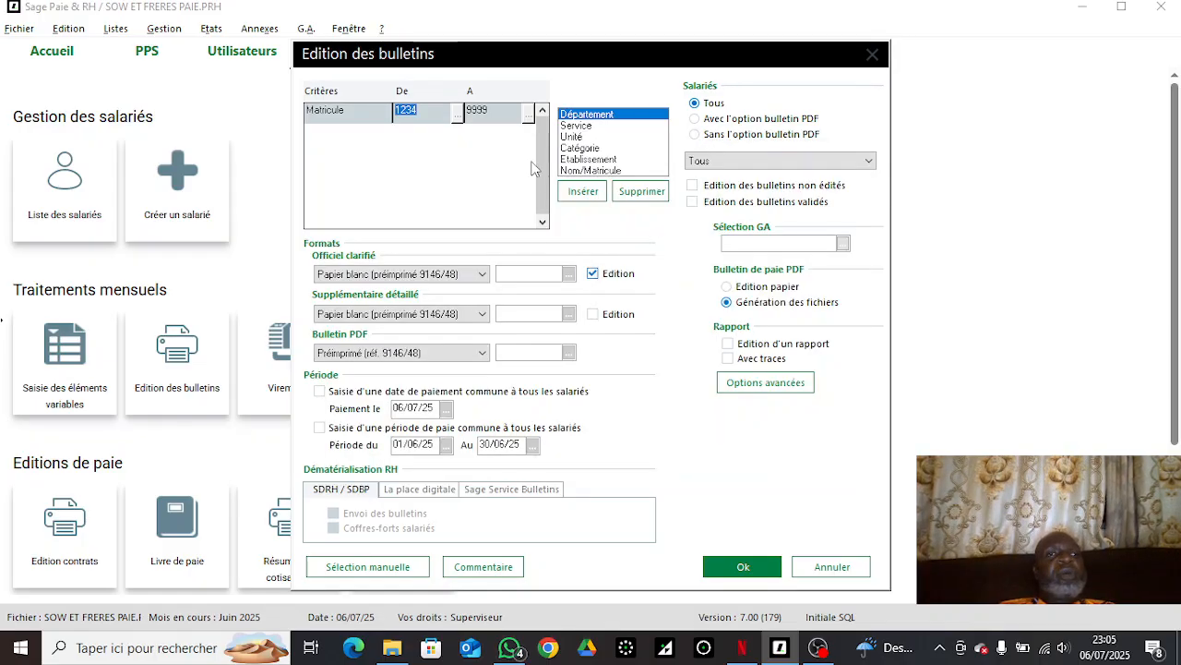
pyautogui.click(529, 111)
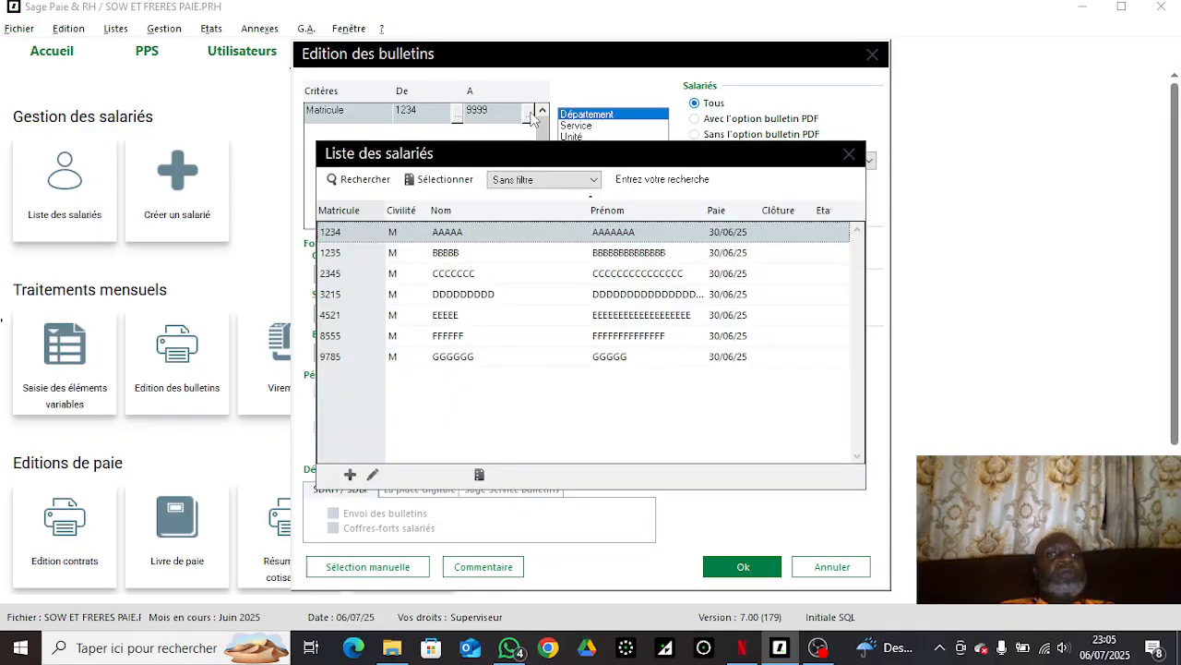
pyautogui.doubleClick(543, 356)
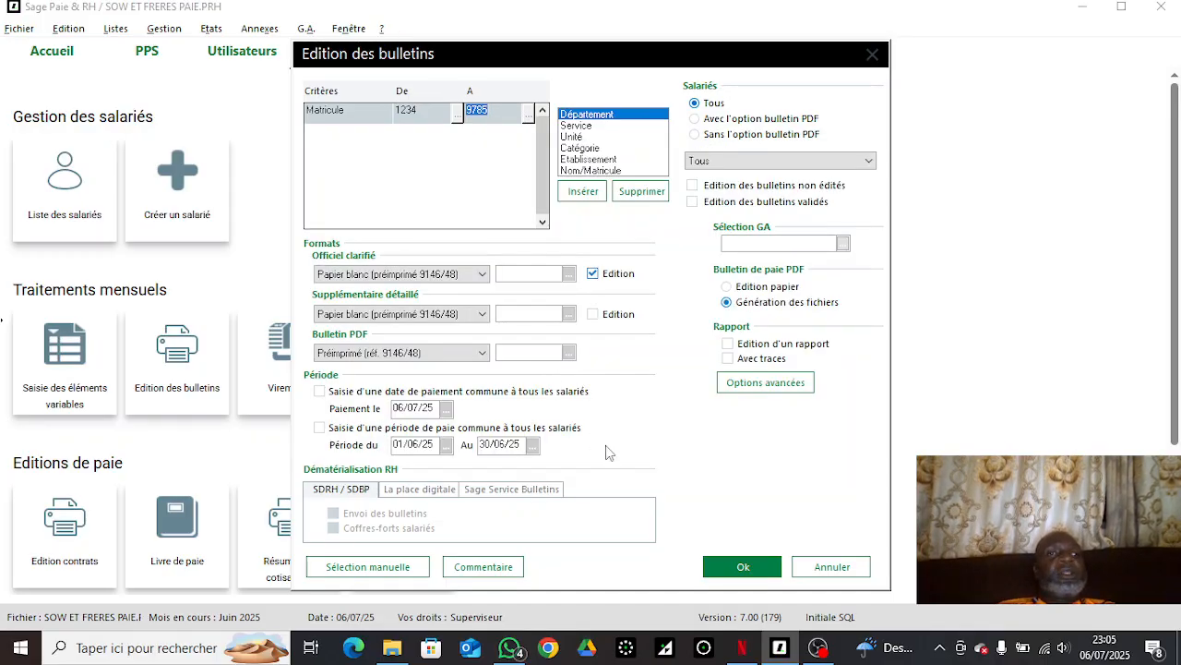
pyautogui.click(729, 567)
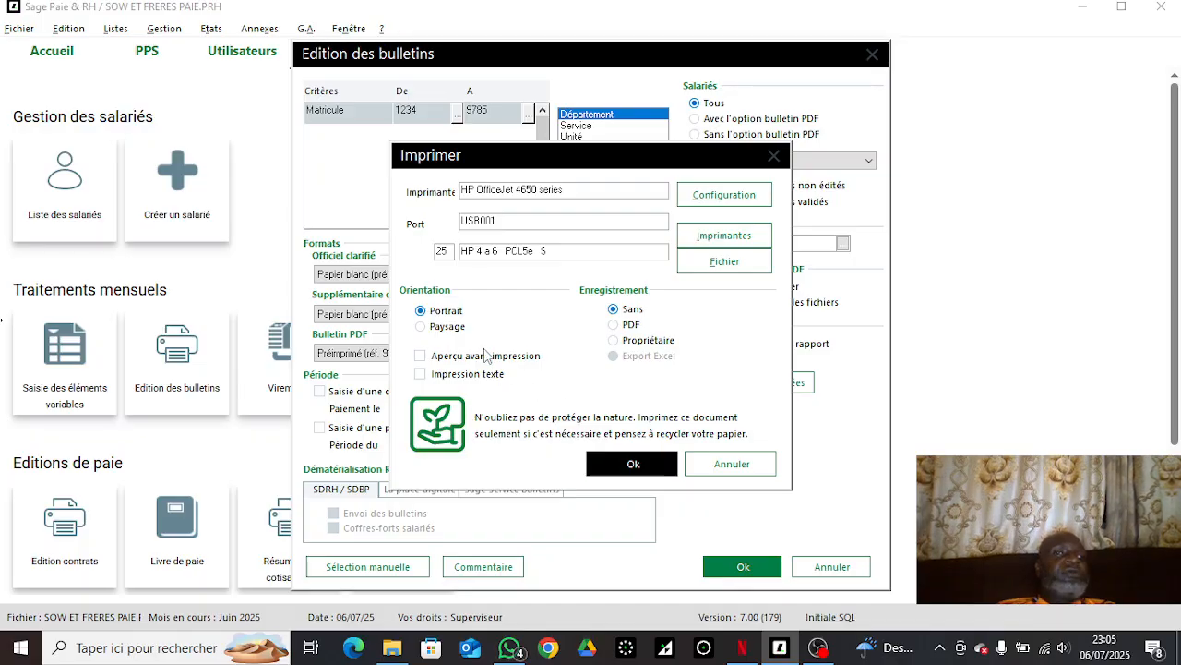
pyautogui.click(598, 463)
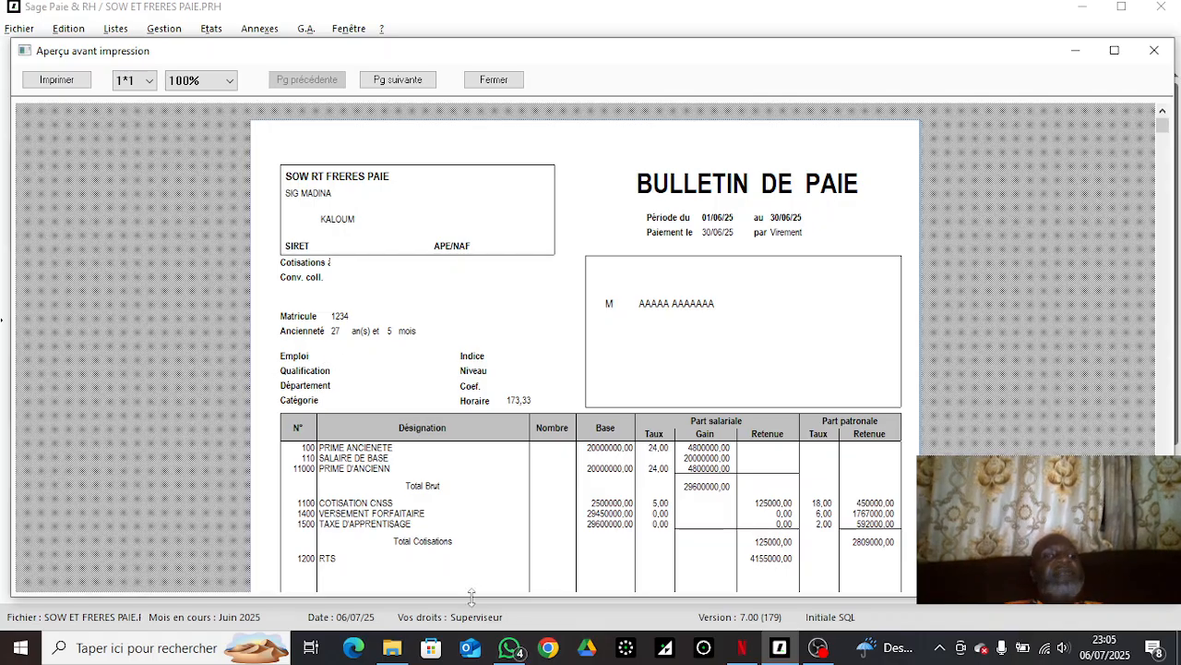
# Step: Compare the seniority bonus rates on the first two previewed payslips with the handwritten seniority scale in the WhatsApp photo
pyautogui.click(509, 647)
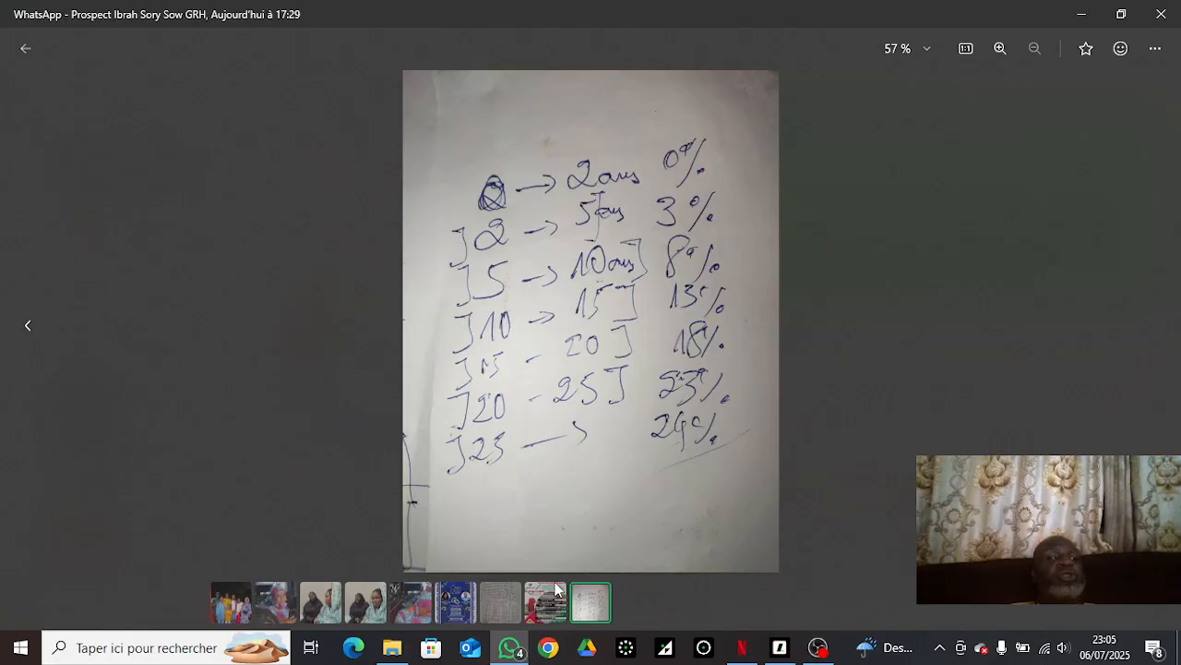
pyautogui.click(780, 647)
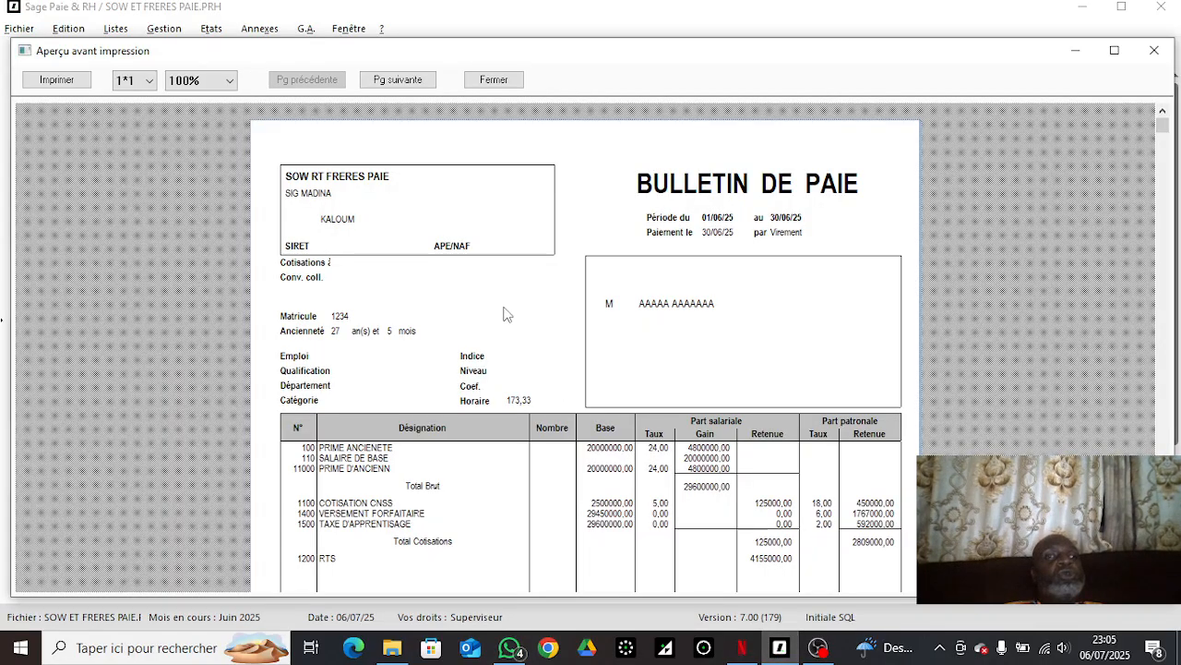
pyautogui.click(381, 81)
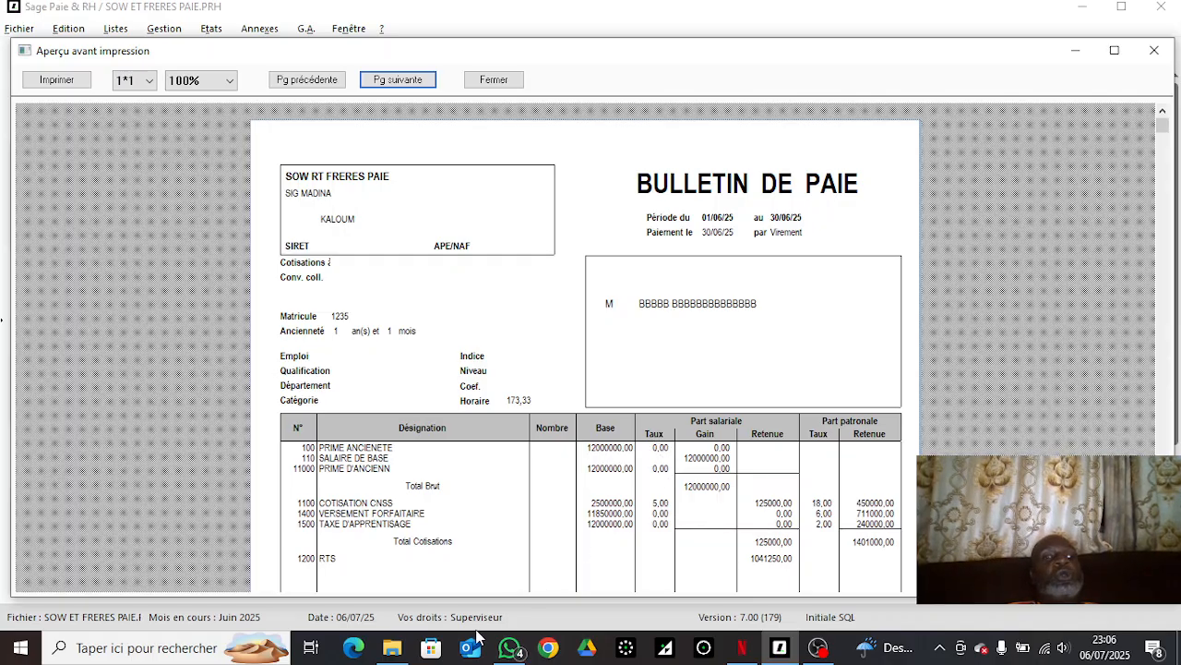
pyautogui.click(525, 652)
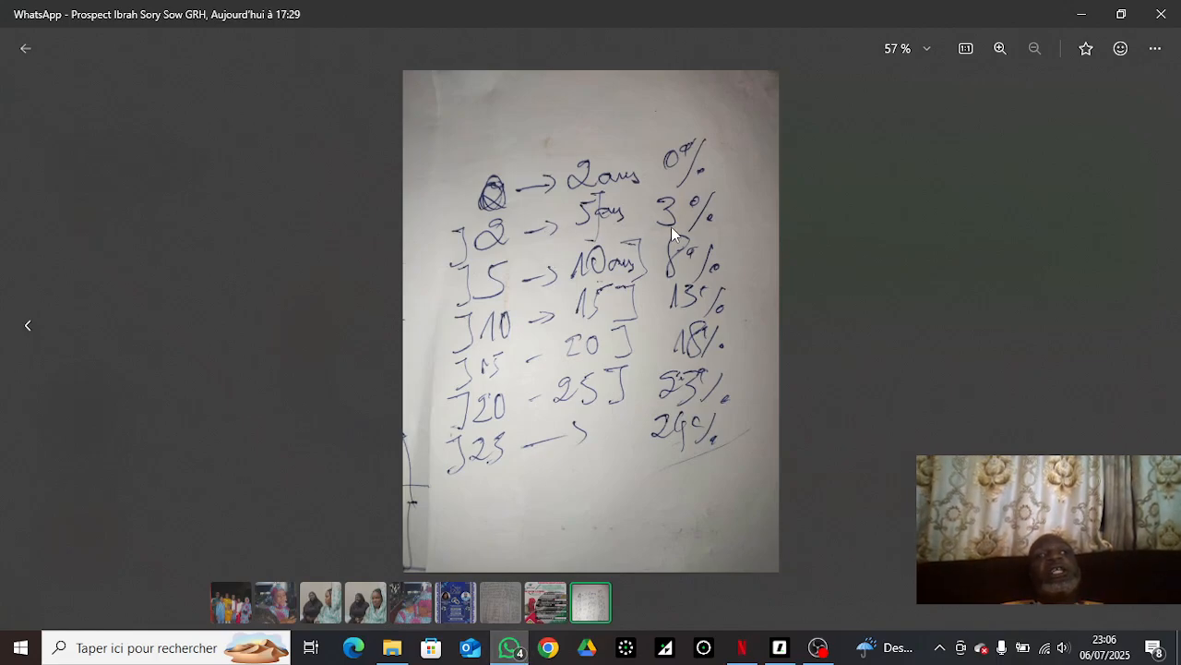
pyautogui.click(780, 651)
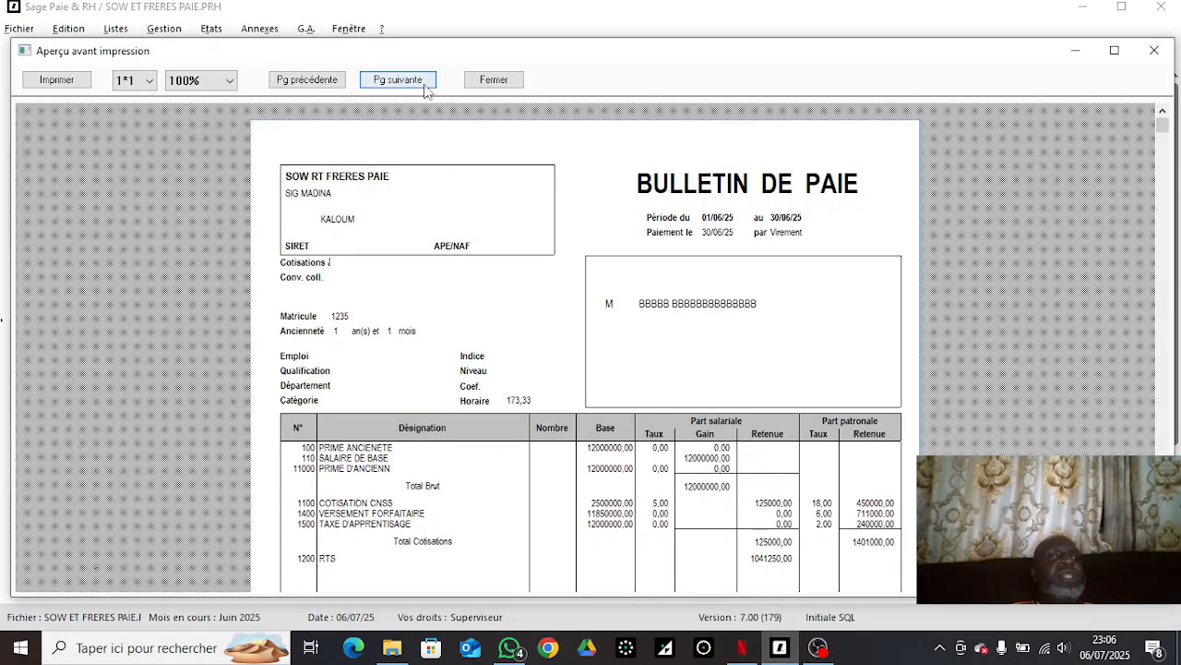
# Step: Check the seniority years and bonus rates on the remaining payslips through the last one, and close the preview
pyautogui.click(423, 83)
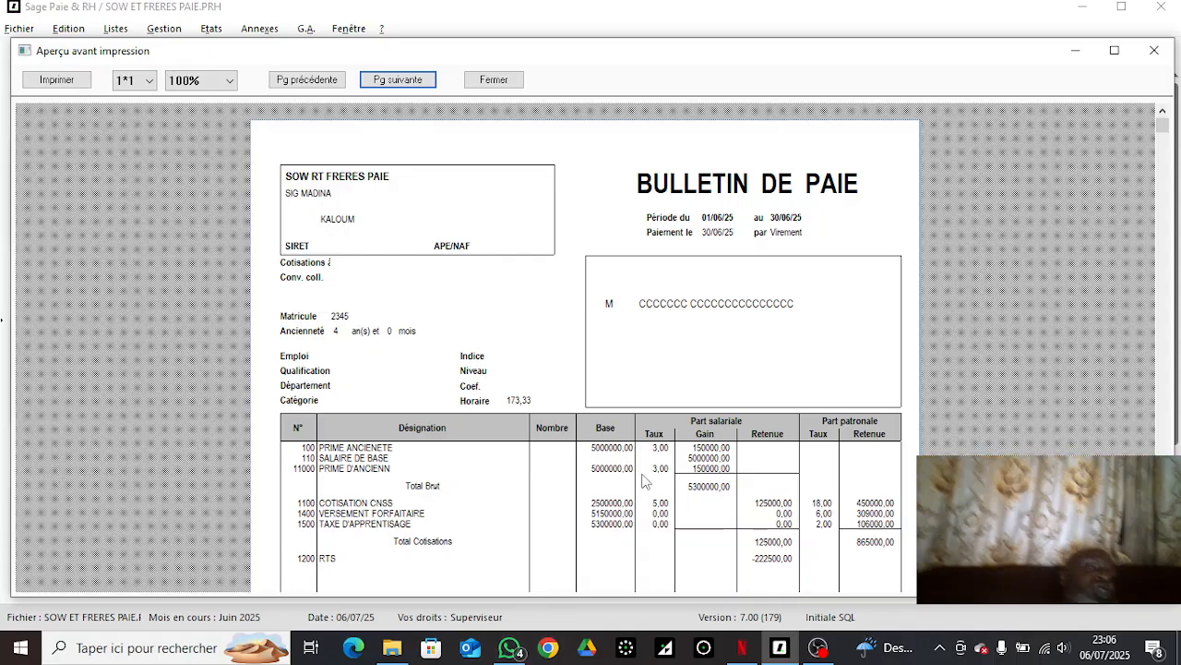
pyautogui.click(413, 87)
pyautogui.click(413, 86)
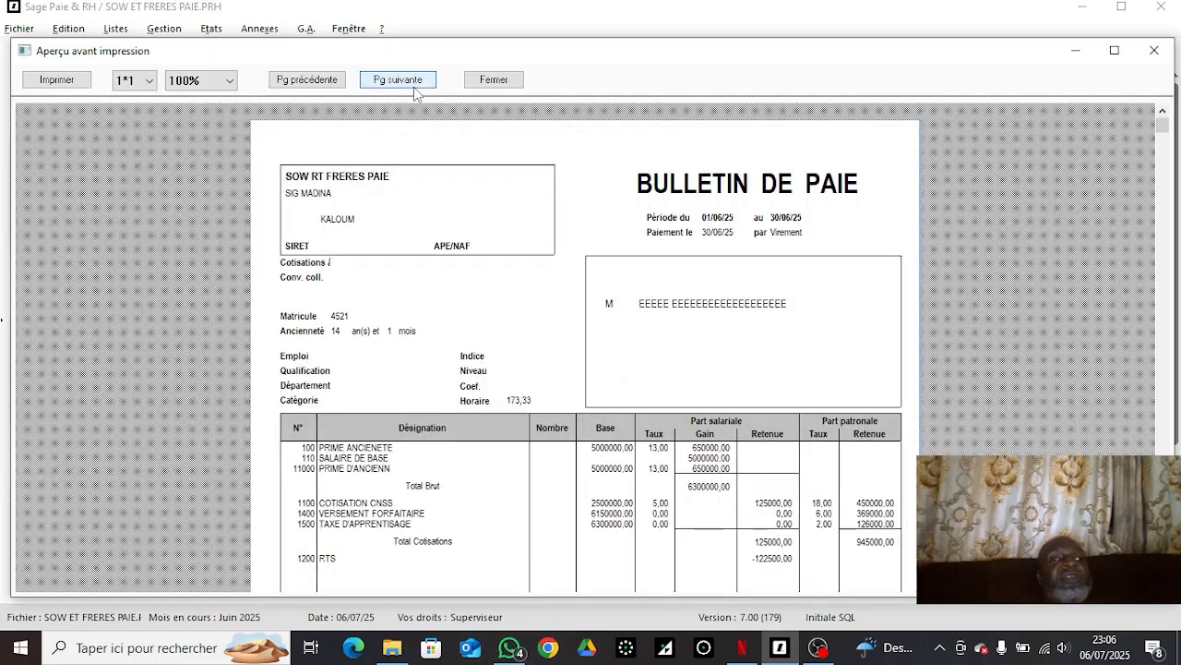
pyautogui.click(414, 87)
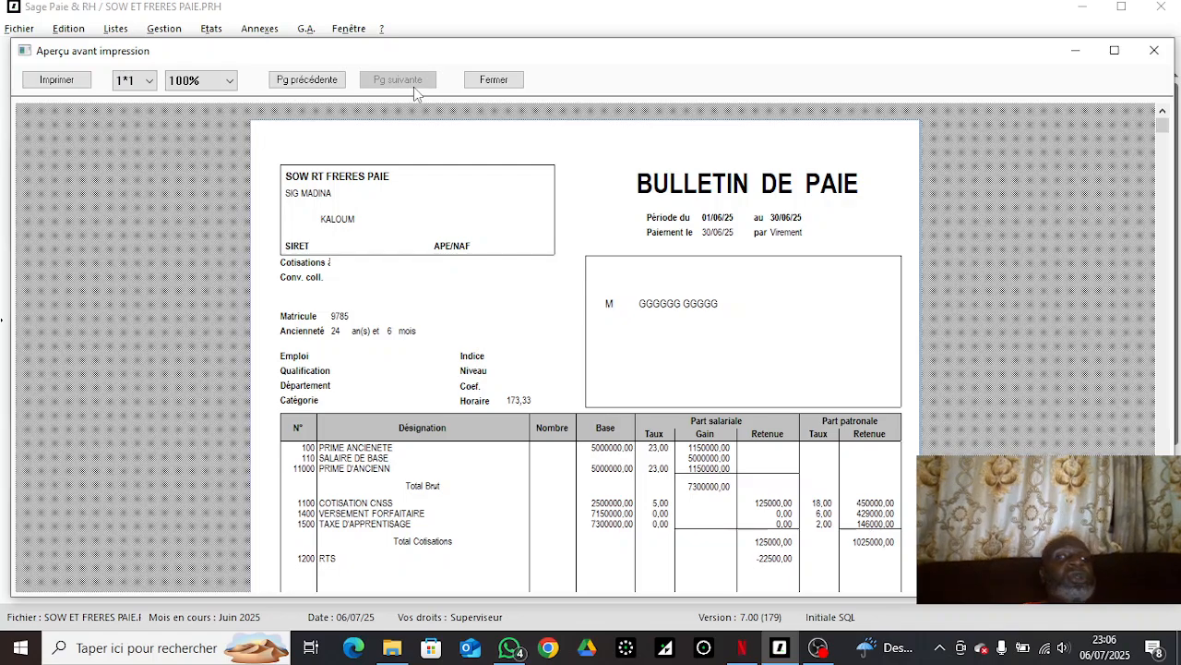
pyautogui.click(494, 80)
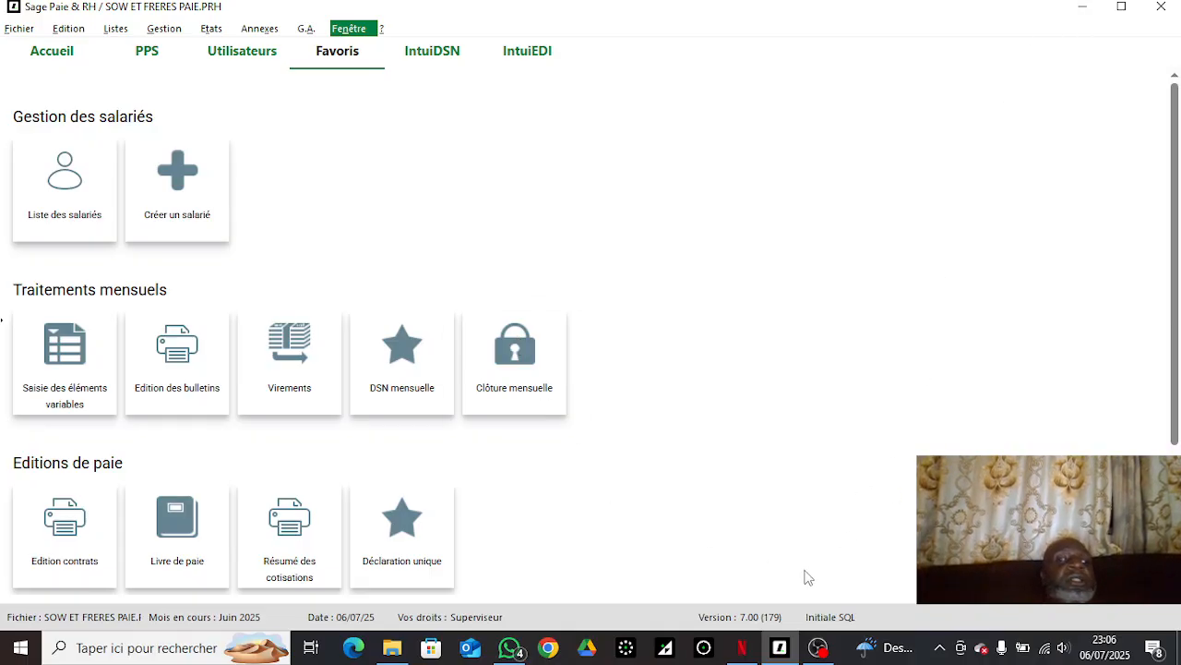
pyautogui.click(741, 647)
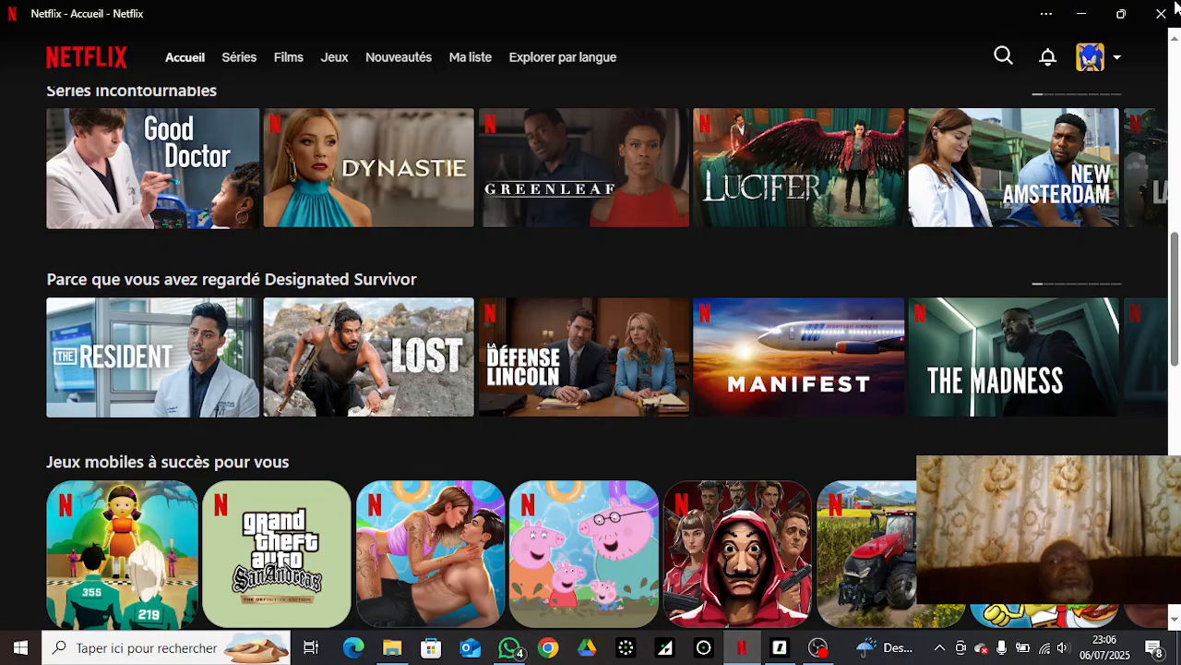
pyautogui.click(1082, 13)
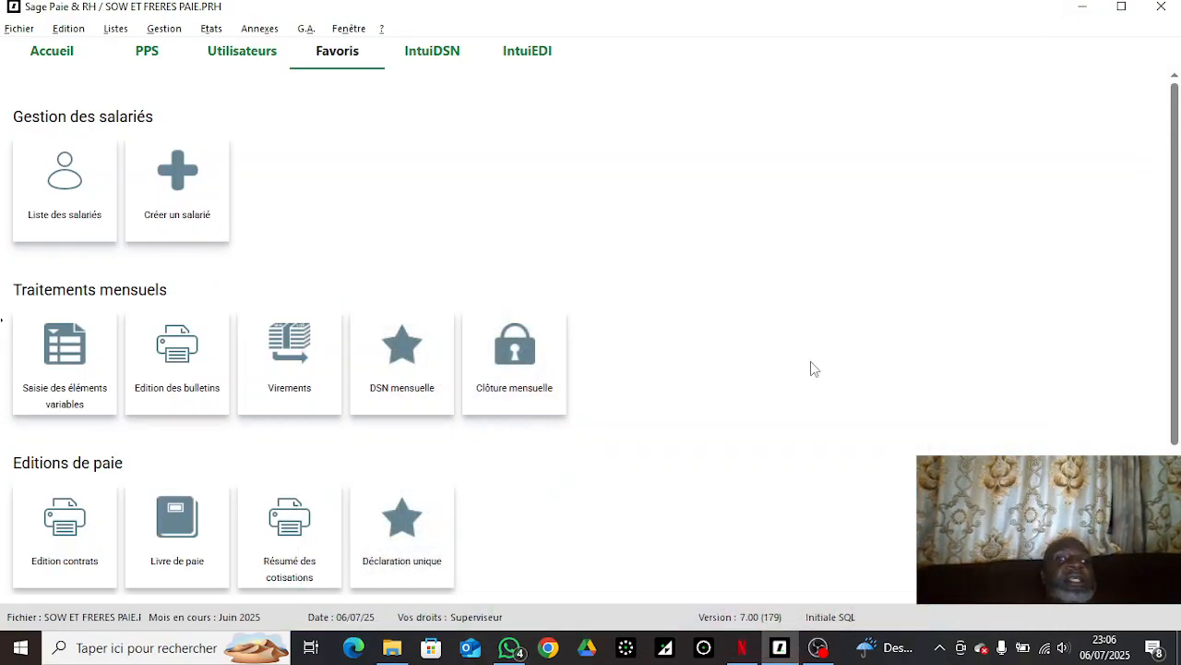
pyautogui.click(818, 649)
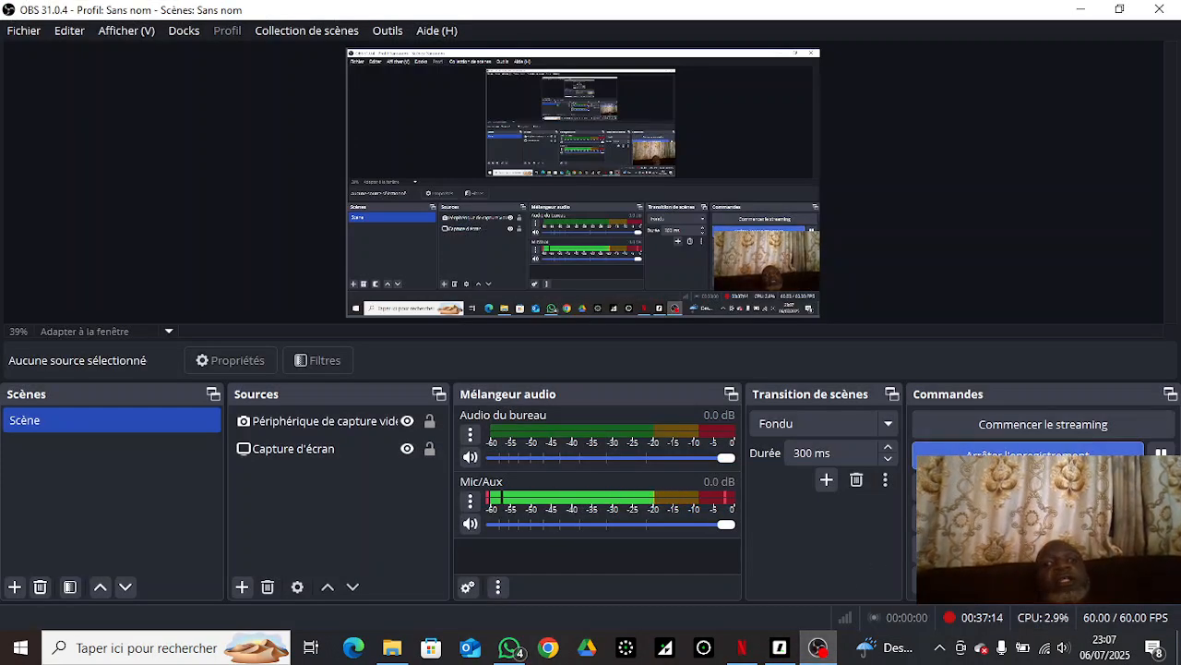